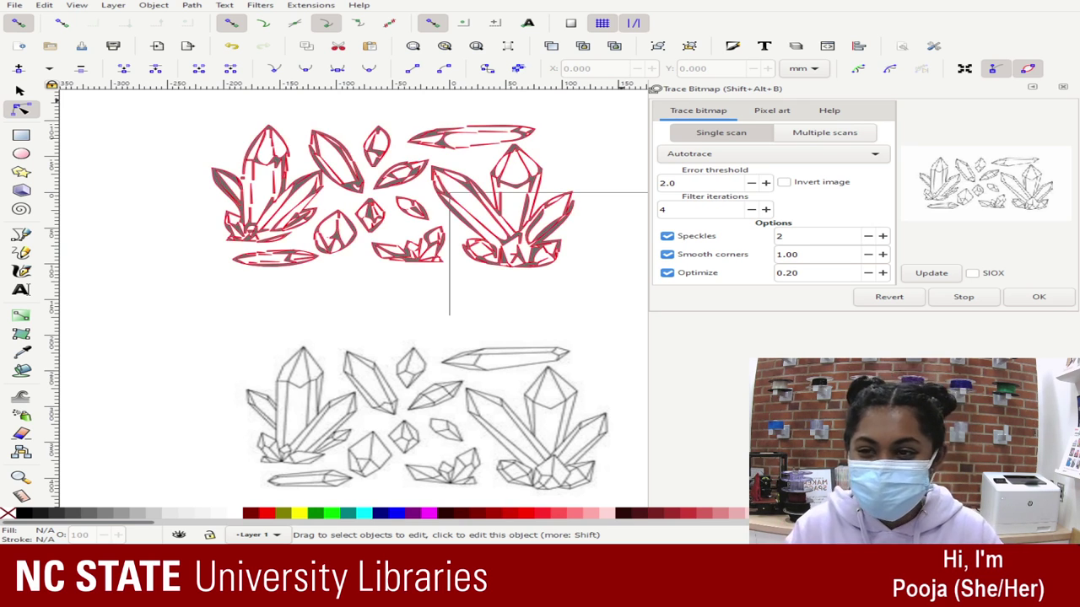
- Select the traced crystal artwork above the source image and bring up its nodes for editing
{"action": "left_click", "coordinate": [21, 90]}
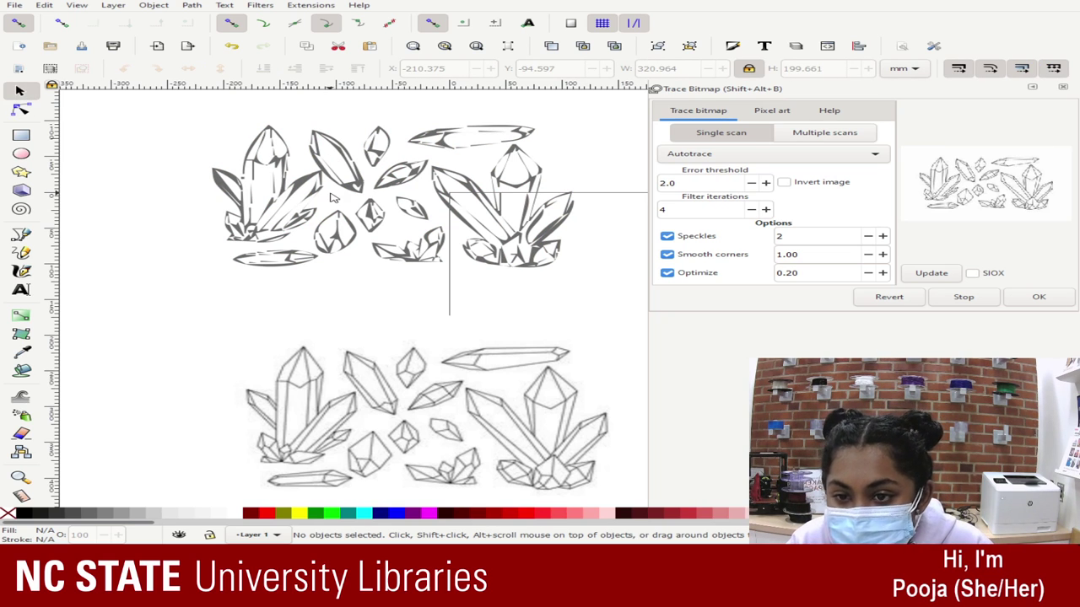
{"action": "left_click", "coordinate": [415, 145]}
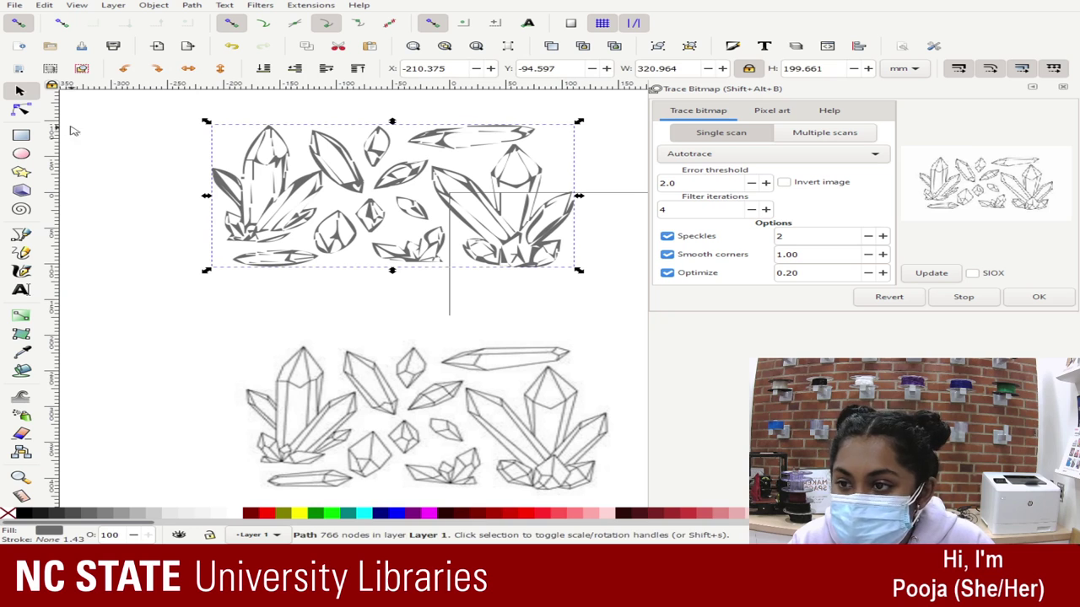
{"action": "left_click", "coordinate": [24, 111]}
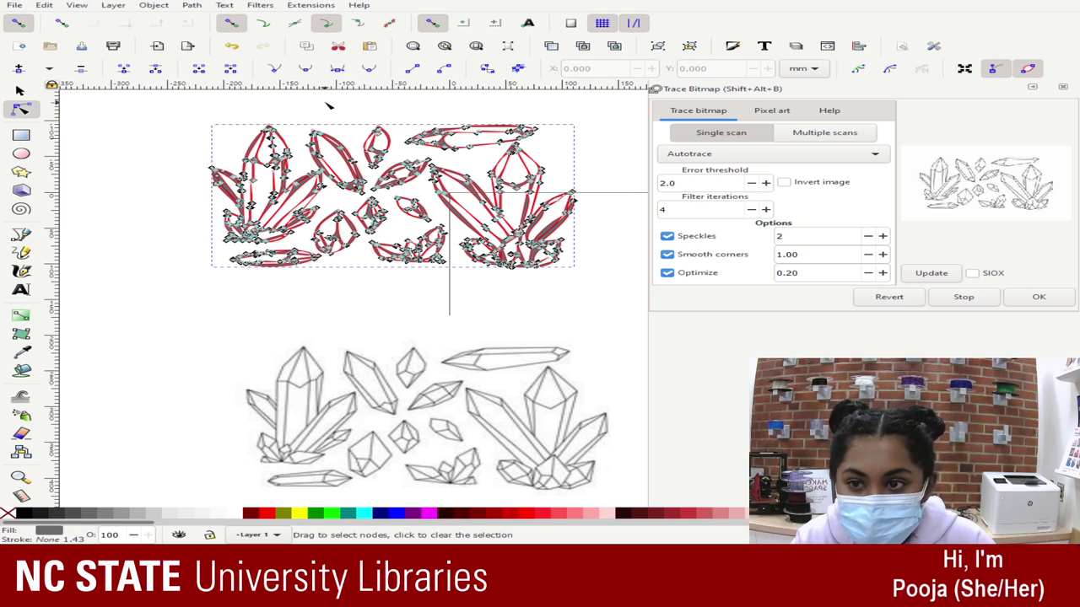
- Try to delete the nodes of the long crystal at the top of the trace and undo the deletion
{"action": "left_click_drag", "start_coordinate": [351, 97], "coordinate": [548, 148]}
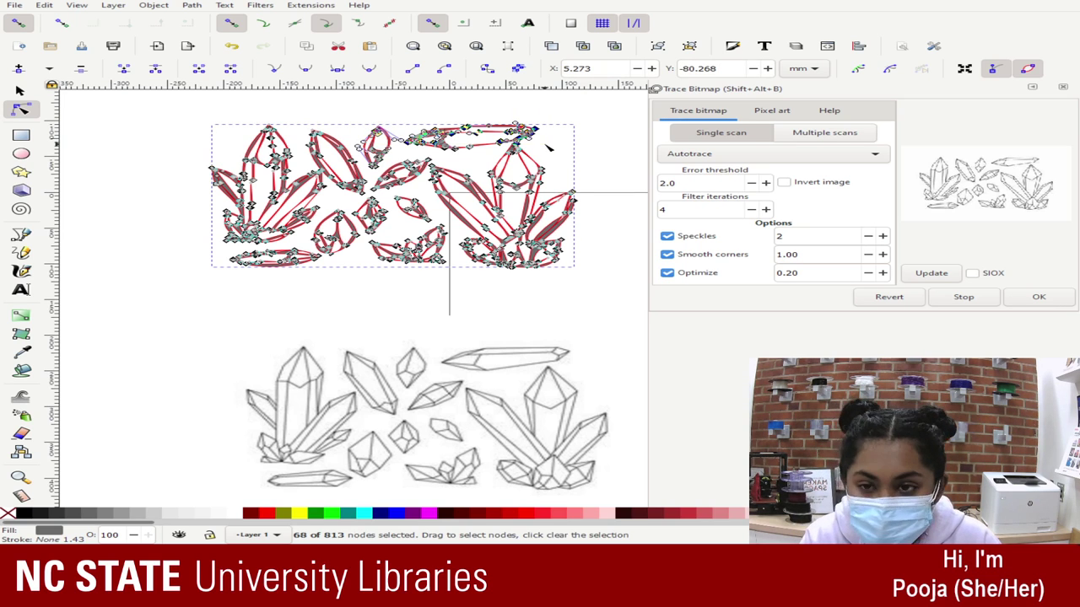
{"action": "left_click", "coordinate": [548, 148]}
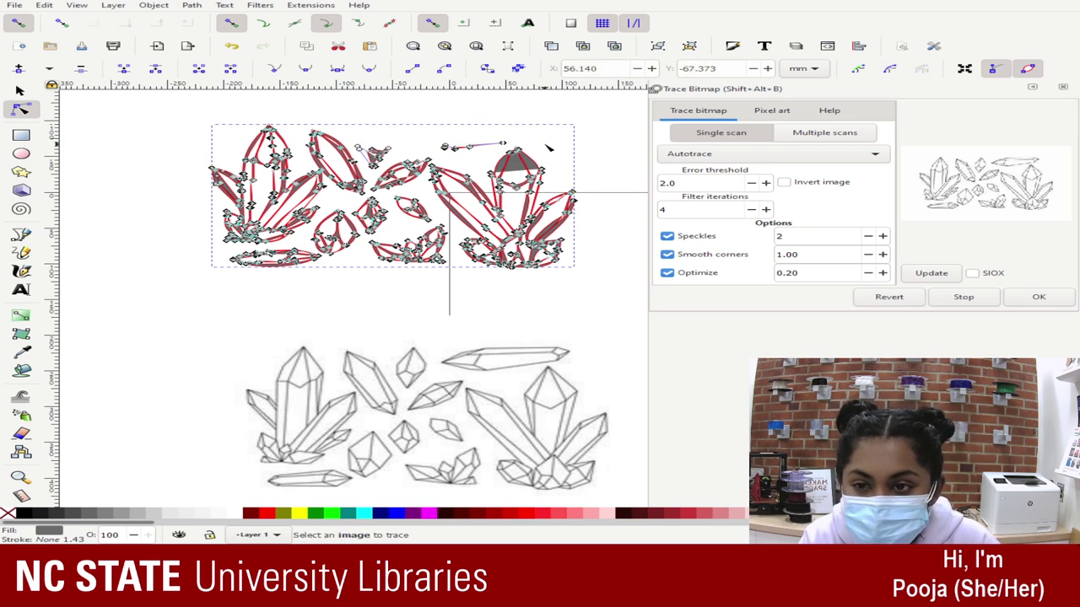
{"action": "left_click", "coordinate": [434, 110]}
{"action": "left_click", "coordinate": [410, 110]}
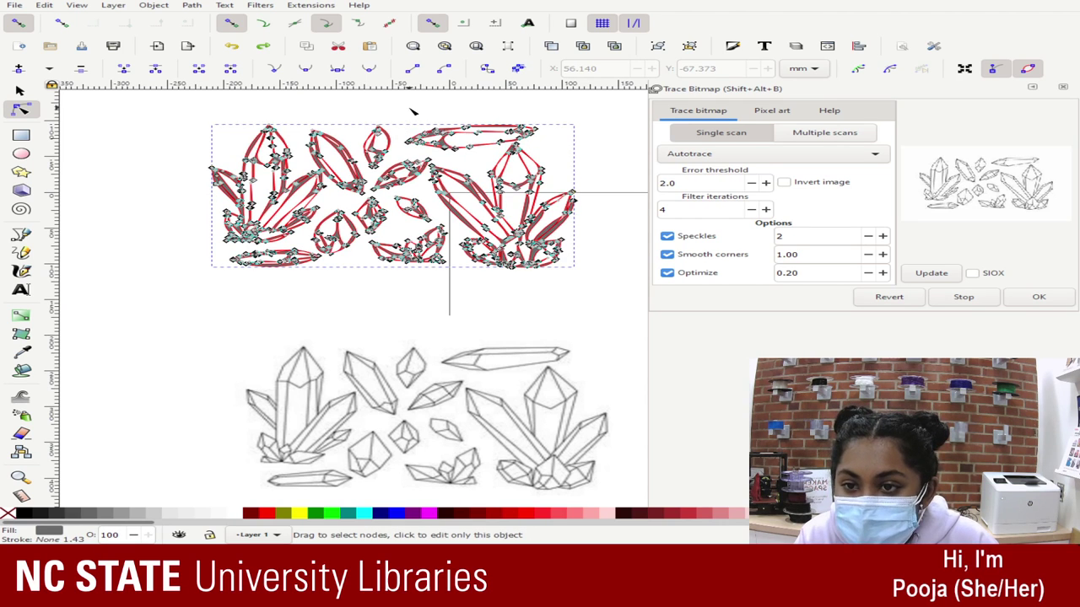
- Delete the nodes of the long upper crystal's left half and of the loose crystals between the two large clusters
{"action": "left_click_drag", "start_coordinate": [413, 110], "coordinate": [478, 162]}
{"action": "key", "text": "Delete"}
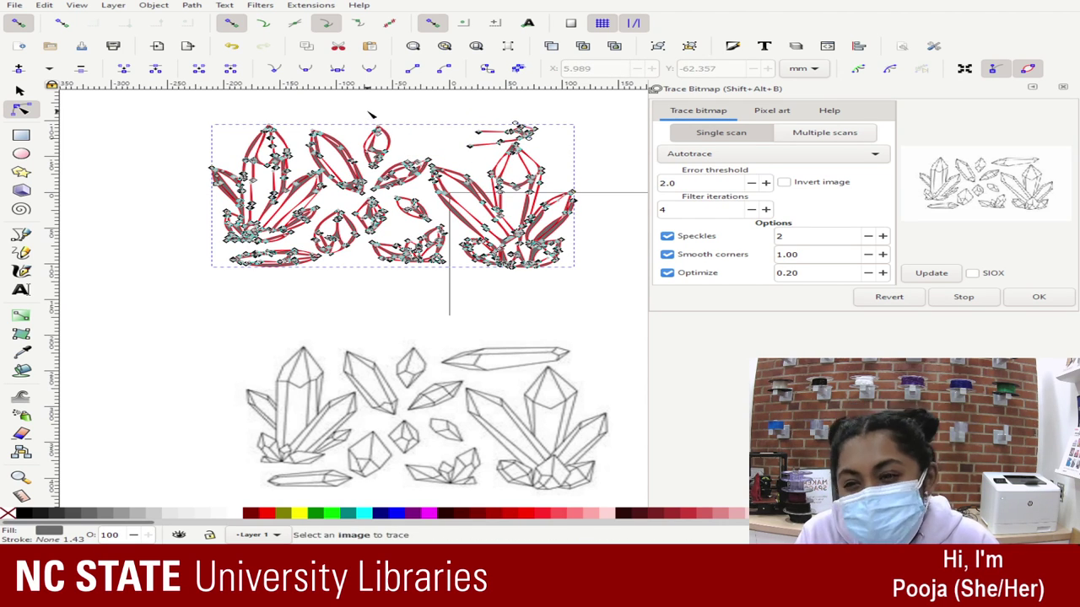
{"action": "left_click_drag", "start_coordinate": [368, 111], "coordinate": [394, 191]}
{"action": "key", "text": "Delete"}
{"action": "left_click_drag", "start_coordinate": [307, 100], "coordinate": [376, 170]}
{"action": "key", "text": "Delete"}
{"action": "mouse_move", "coordinate": [347, 123]}
{"action": "left_mouse_down"}
{"action": "mouse_move", "coordinate": [367, 218]}
{"action": "mouse_move", "coordinate": [398, 247]}
{"action": "left_mouse_up"}
{"action": "key", "text": "Delete"}
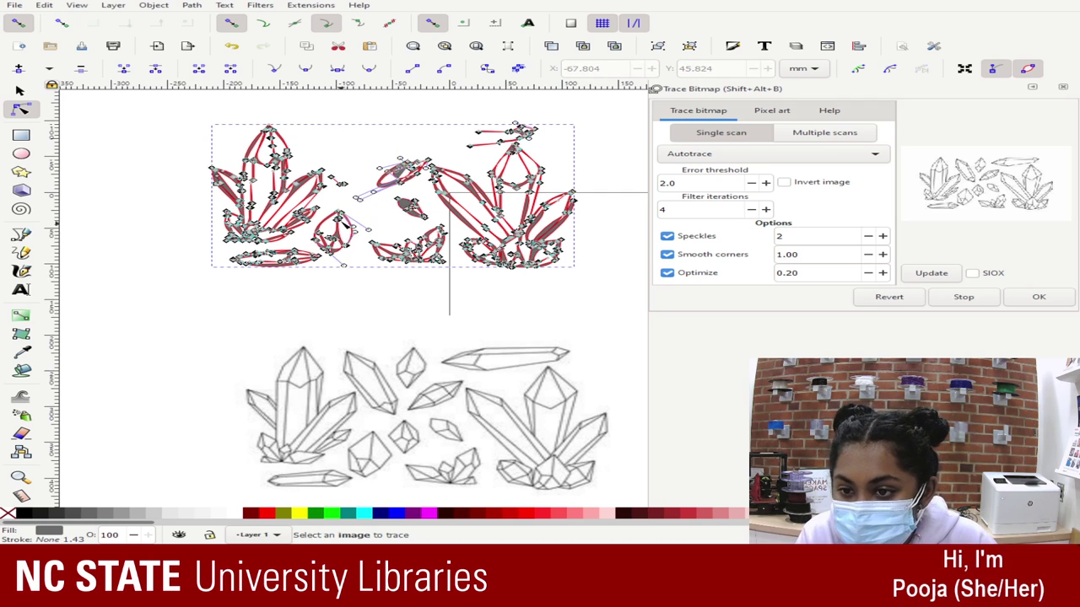
- Delete the nodes of the flat lower crystal, the round gem above it and the small gem near the middle
{"action": "left_click_drag", "start_coordinate": [384, 298], "coordinate": [201, 250]}
{"action": "key", "text": "Delete"}
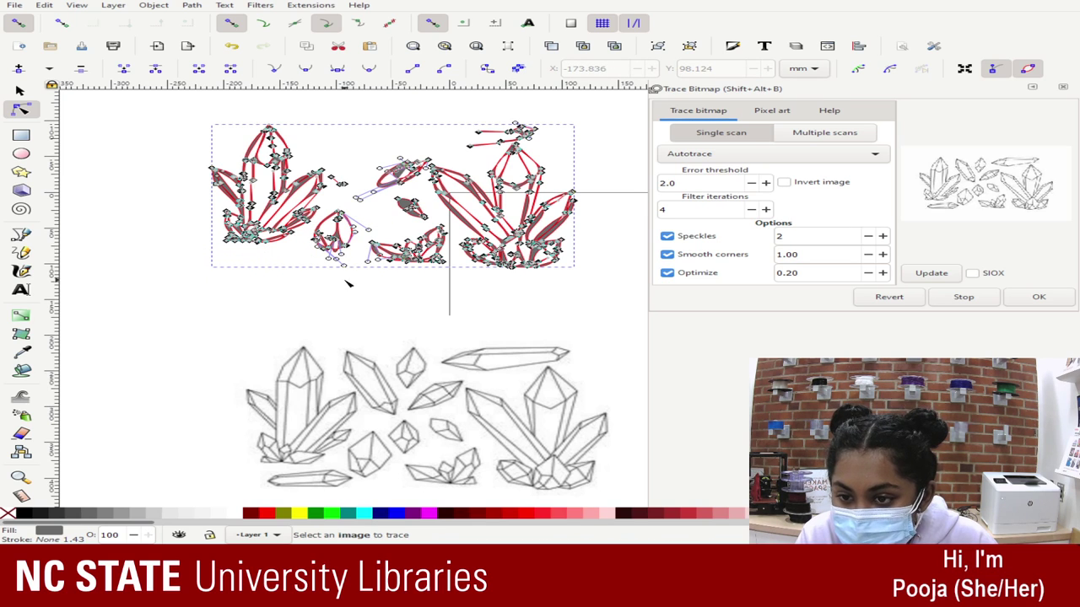
{"action": "left_click_drag", "start_coordinate": [345, 282], "coordinate": [318, 239]}
{"action": "key", "text": "Delete"}
{"action": "key", "text": "Delete"}
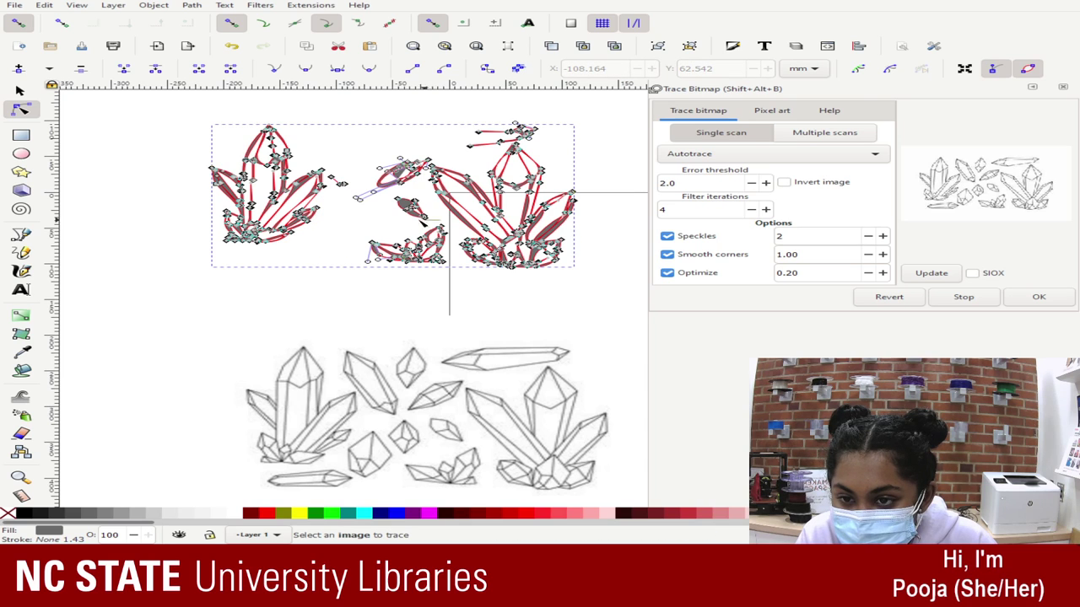
{"action": "left_click_drag", "start_coordinate": [440, 222], "coordinate": [369, 191]}
{"action": "key", "text": "Delete"}
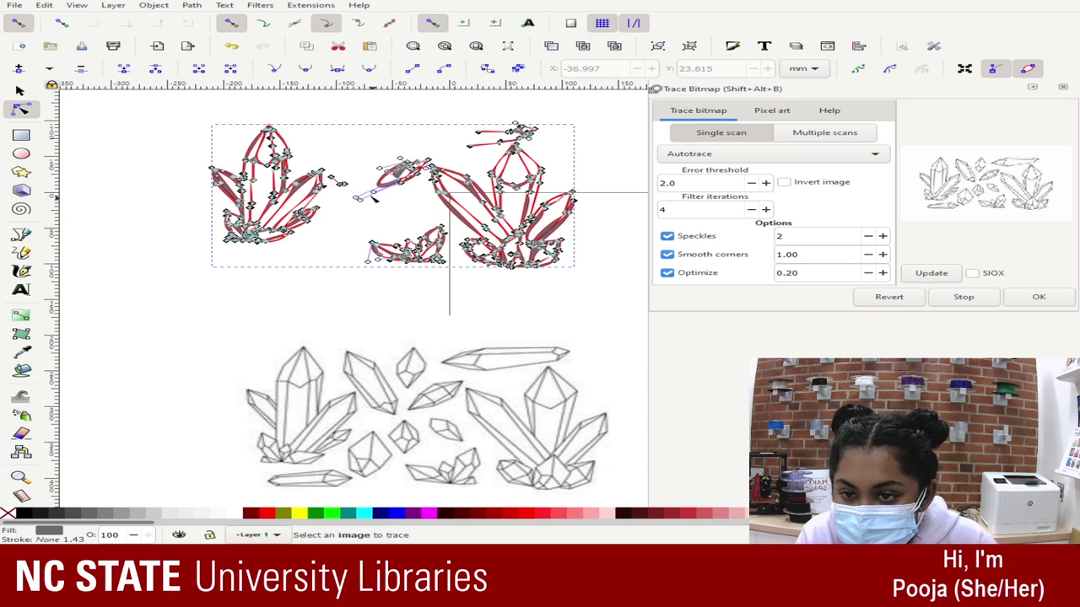
- Delete the nodes of the slanted small crystal and the leftover pieces of the long upper crystal
{"action": "left_click_drag", "start_coordinate": [359, 145], "coordinate": [413, 195]}
{"action": "key", "text": "Delete"}
{"action": "left_click_drag", "start_coordinate": [414, 148], "coordinate": [438, 164]}
{"action": "key", "text": "Delete"}
{"action": "left_click_drag", "start_coordinate": [471, 112], "coordinate": [560, 149]}
{"action": "key", "text": "Delete"}
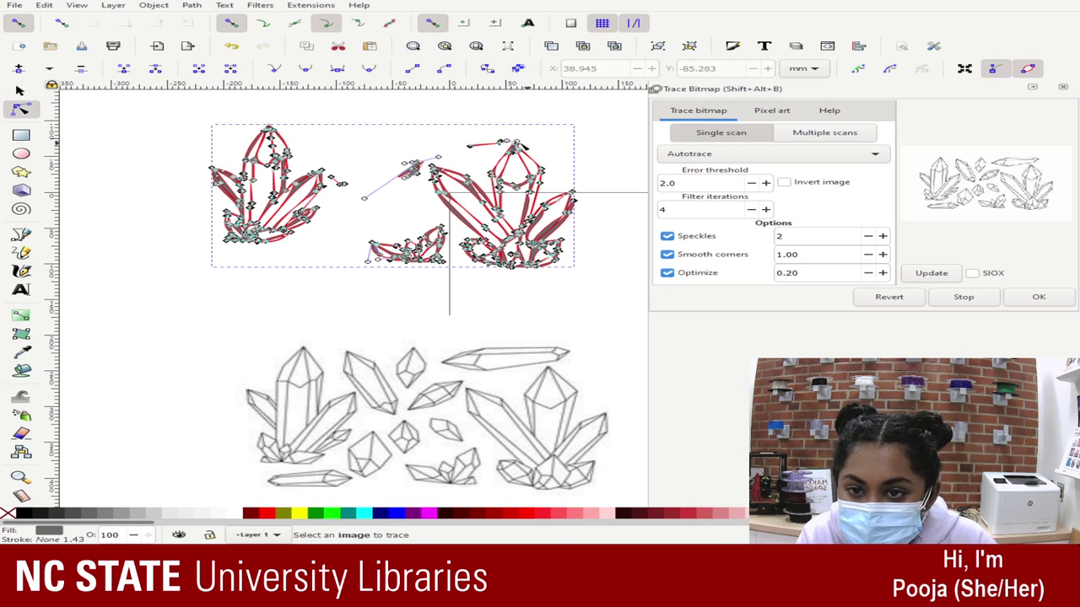
{"action": "left_click_drag", "start_coordinate": [458, 123], "coordinate": [494, 151]}
{"action": "key", "text": "Delete"}
{"action": "left_click_drag", "start_coordinate": [407, 155], "coordinate": [416, 191]}
{"action": "key", "text": "Delete"}
- Delete all nodes of the small low crystal cluster between the two large clusters in the trace
{"action": "left_click", "coordinate": [494, 330]}
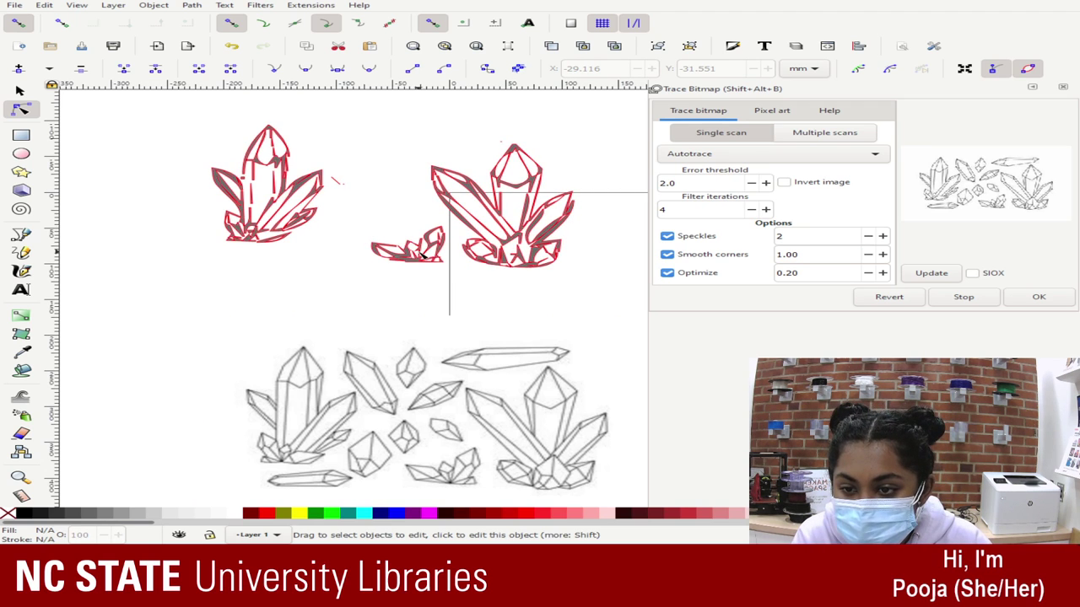
{"action": "left_click", "coordinate": [409, 252]}
{"action": "left_click_drag", "start_coordinate": [367, 221], "coordinate": [453, 289]}
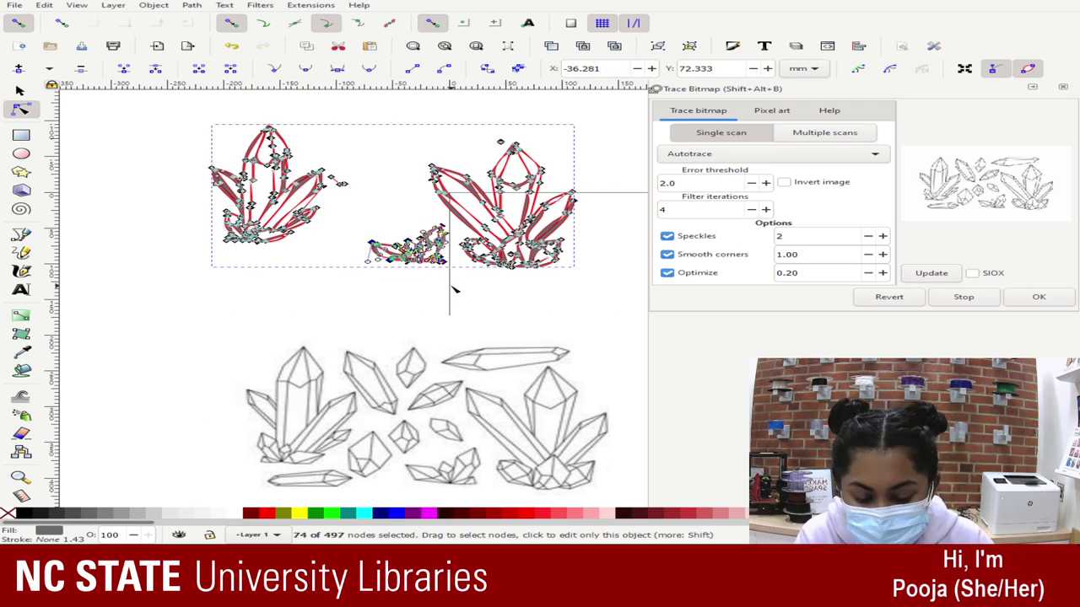
{"action": "key", "text": "Delete"}
{"action": "left_click", "coordinate": [540, 293]}
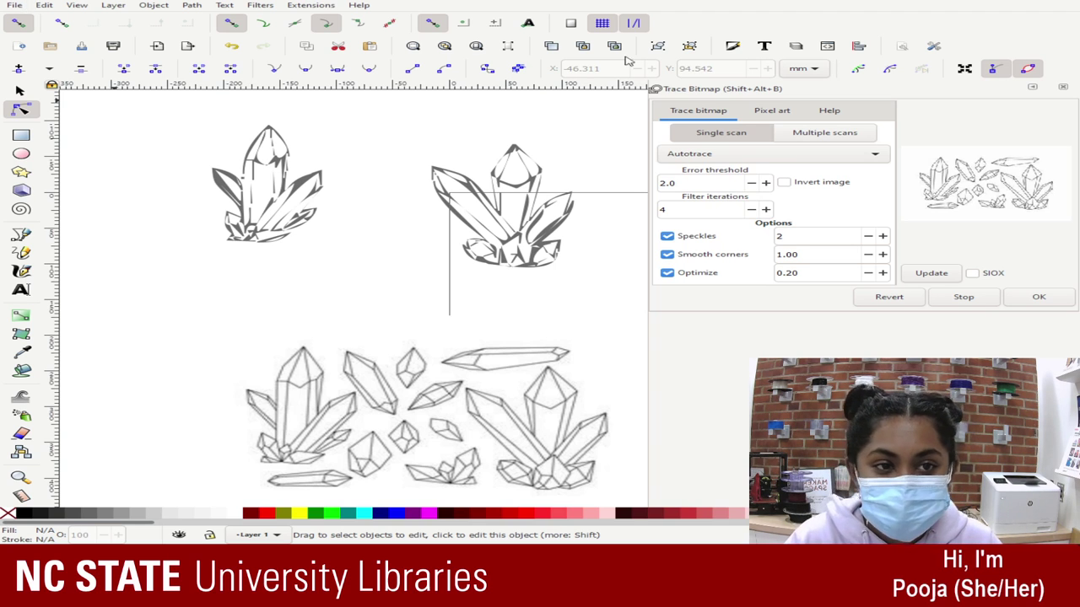
- Close the Trace Bitmap dialog and save the drawing as Crystal.svg in F:\stickers
{"action": "left_click", "coordinate": [1066, 89]}
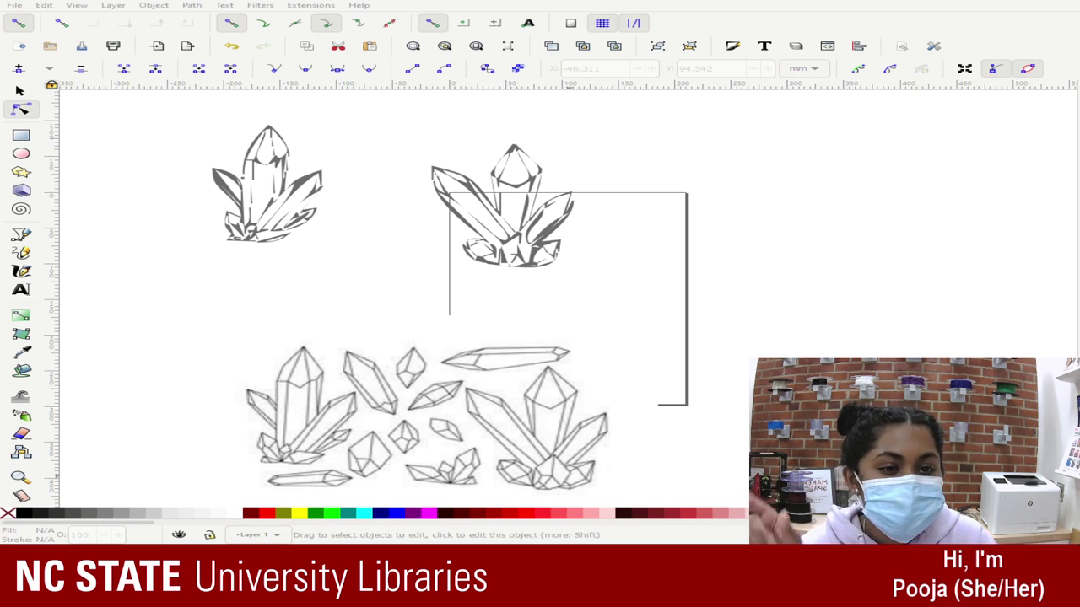
{"action": "left_click", "coordinate": [942, 53]}
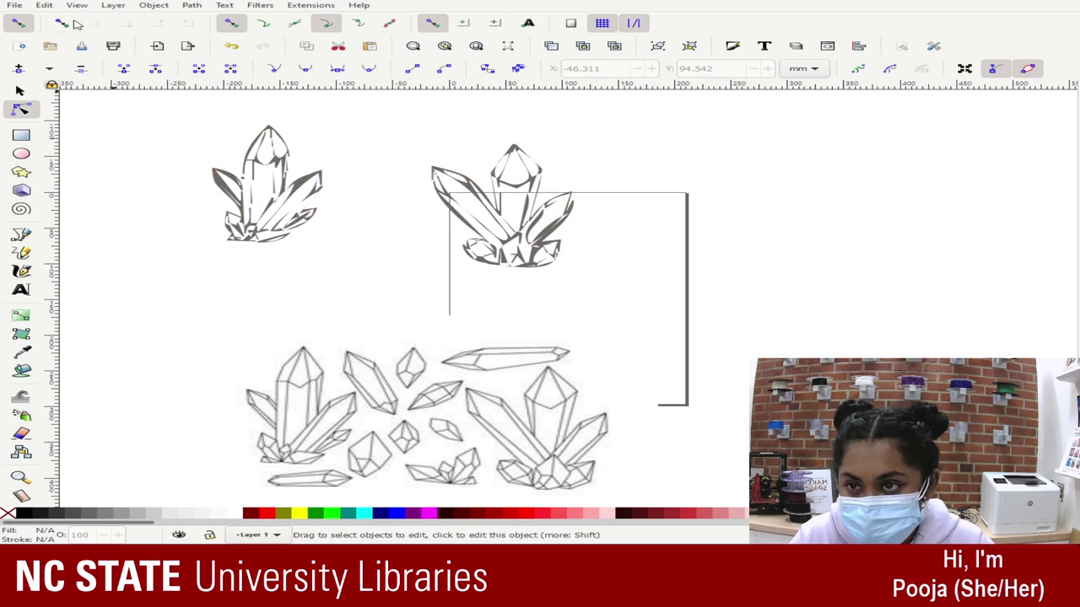
{"action": "left_click", "coordinate": [19, 6]}
{"action": "mouse_move", "coordinate": [44, 5]}
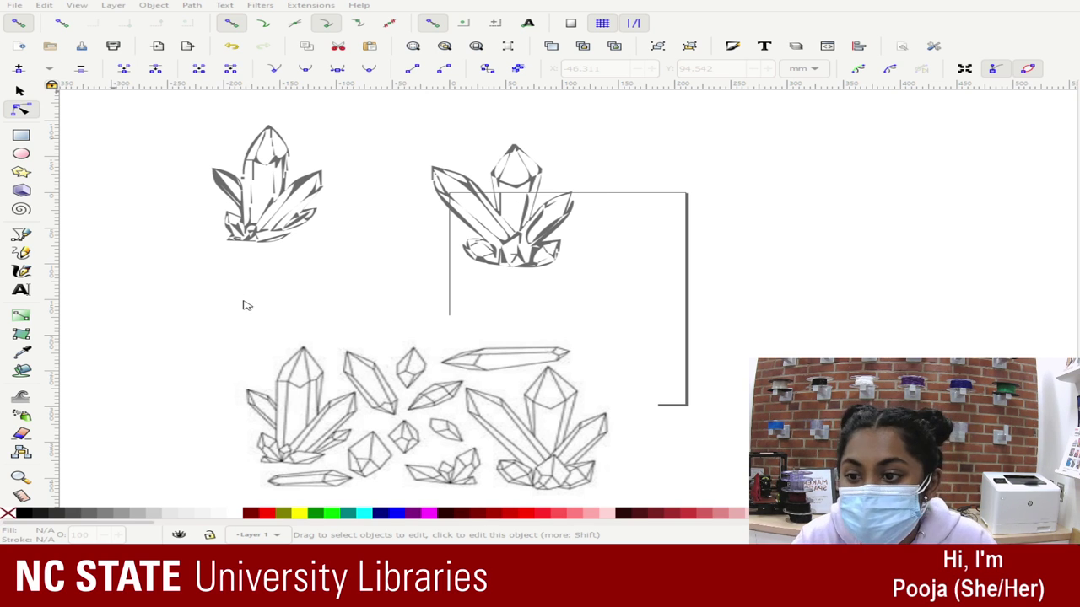
- Delete all nodes of the left large crystal cluster, keeping only the right cluster of the trace
{"action": "left_click", "coordinate": [253, 142]}
{"action": "left_click_drag", "start_coordinate": [148, 107], "coordinate": [159, 234]}
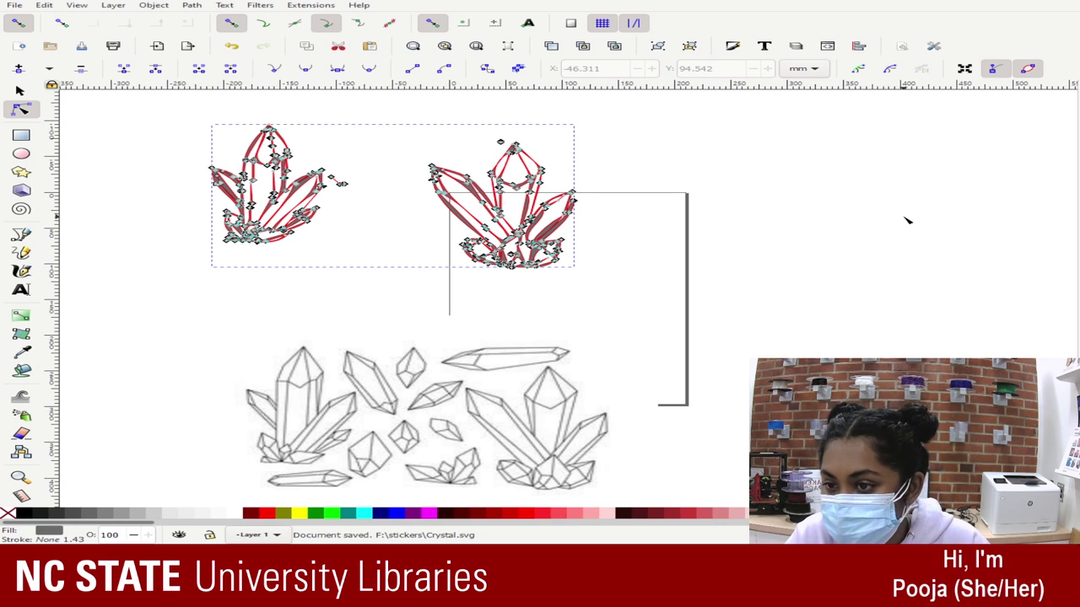
{"action": "left_click", "coordinate": [770, 234]}
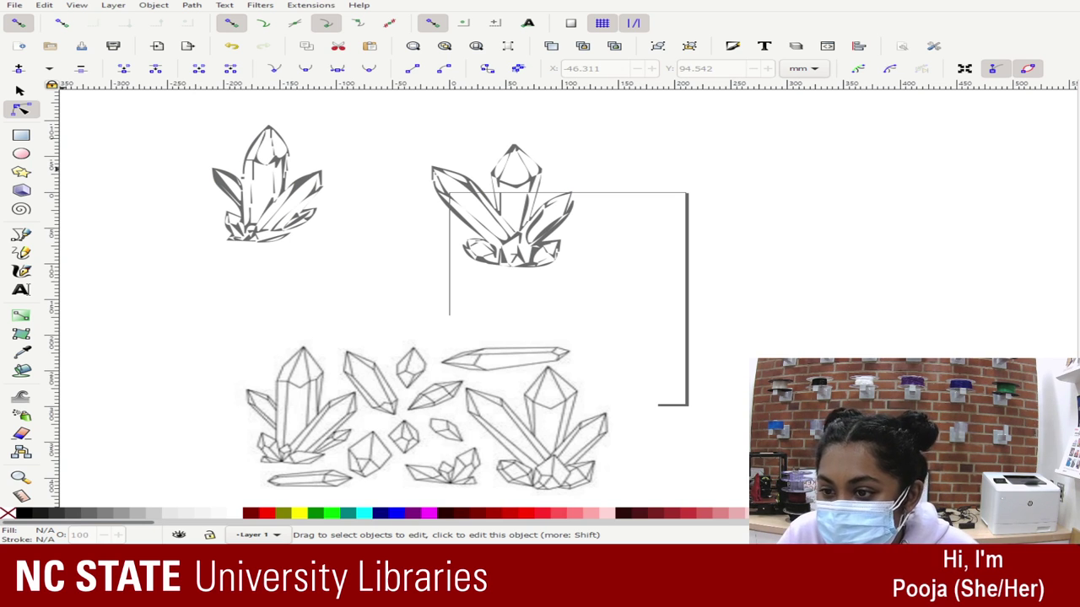
{"action": "left_click_drag", "start_coordinate": [149, 105], "coordinate": [381, 282]}
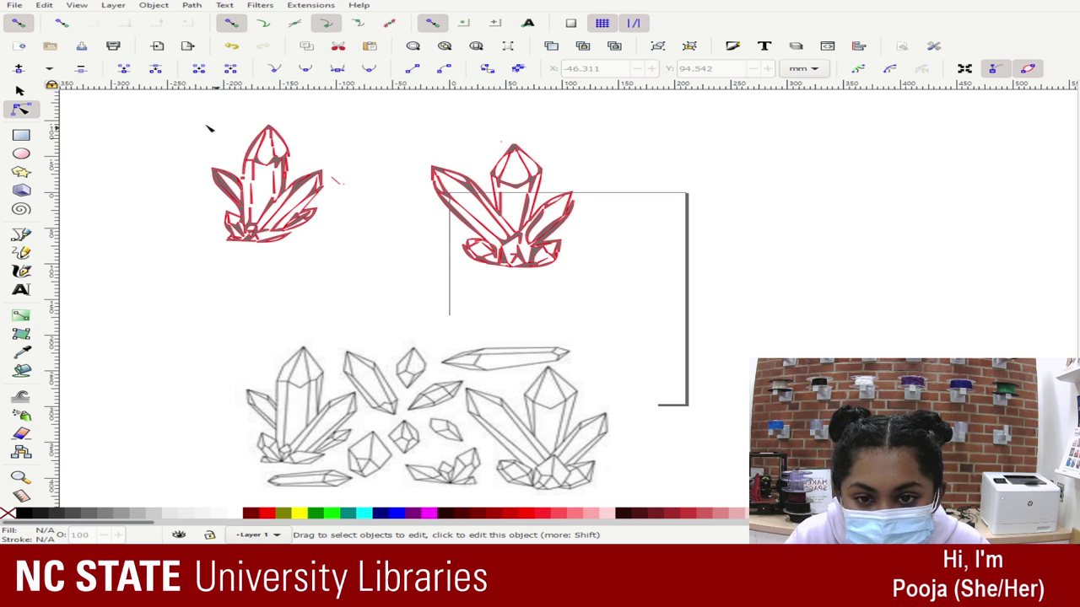
{"action": "key", "text": "s"}
{"action": "left_click", "coordinate": [561, 159]}
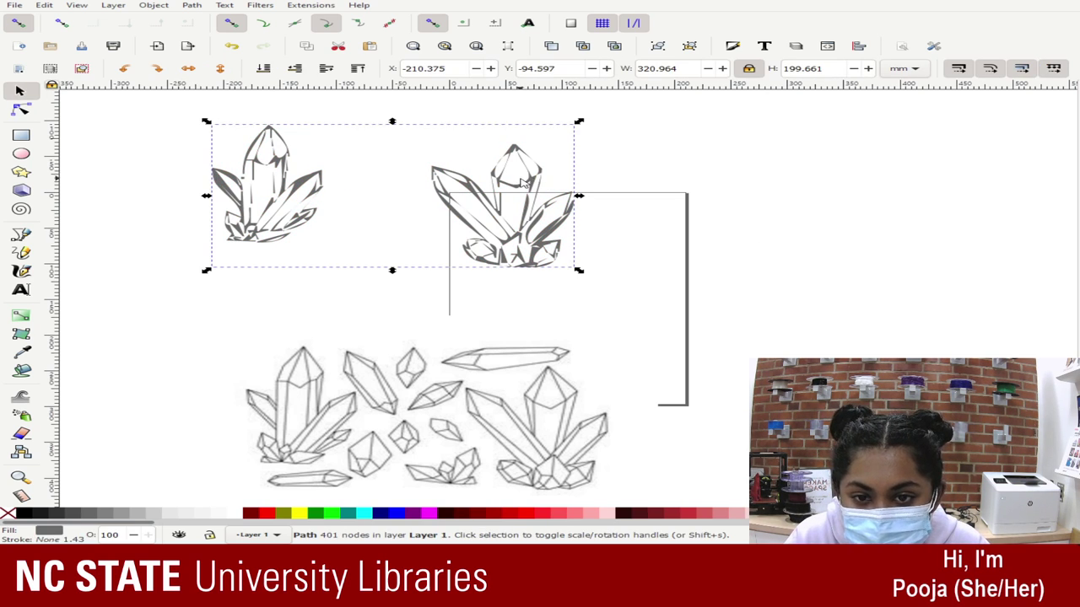
{"action": "key", "text": "Escape"}
{"action": "key", "text": "n"}
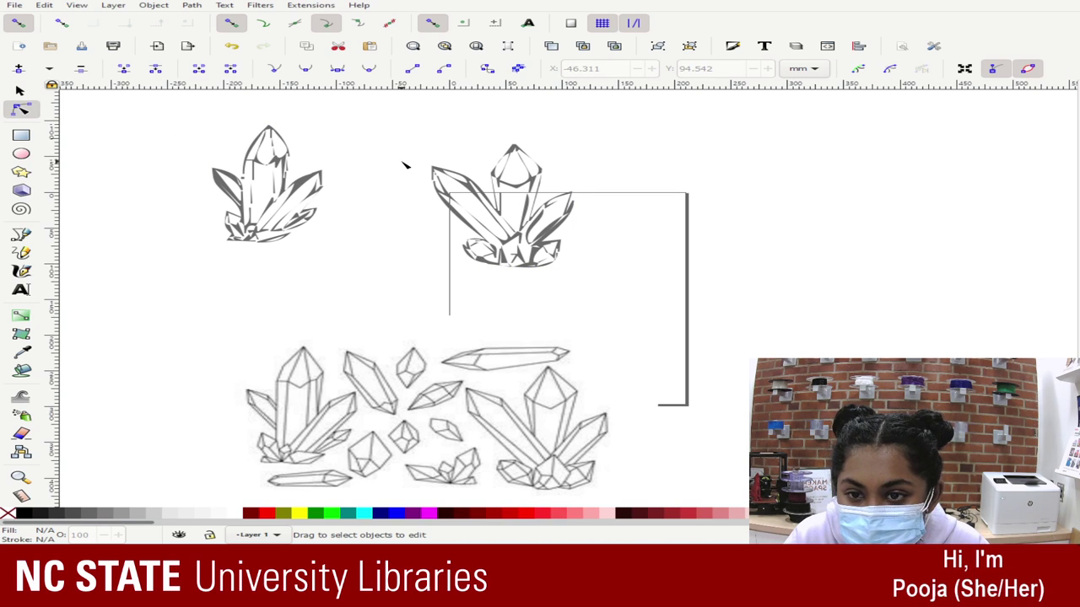
{"action": "left_click", "coordinate": [338, 226]}
{"action": "left_click_drag", "start_coordinate": [177, 112], "coordinate": [410, 291]}
{"action": "key", "text": "Delete"}
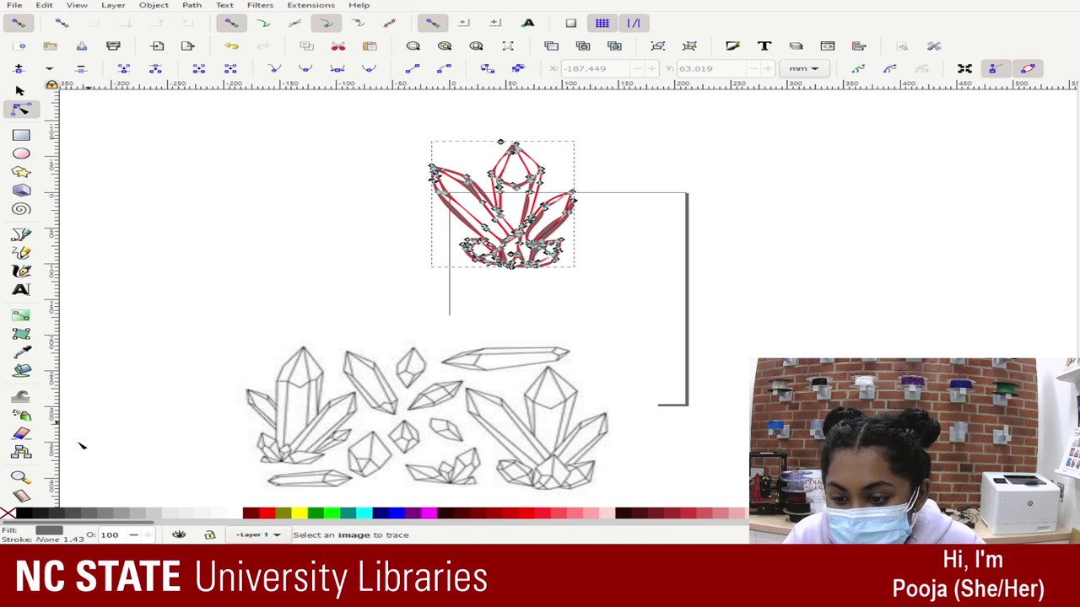
- Try removing the fill from the remaining crystal cluster and undo that change
{"action": "left_click", "coordinate": [10, 516]}
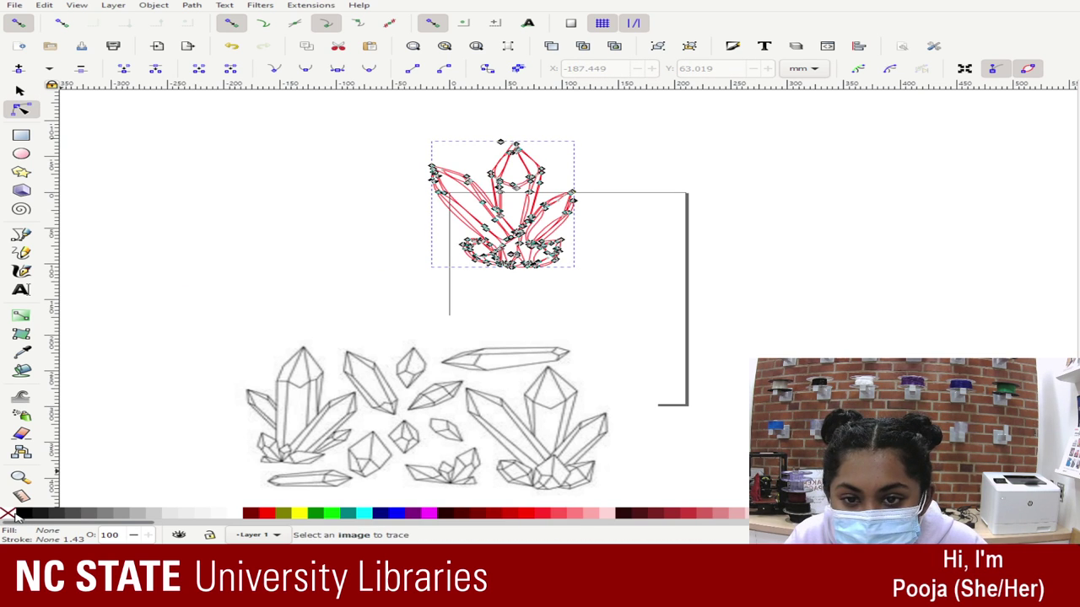
{"action": "left_click", "coordinate": [708, 258]}
{"action": "key", "text": "ctrl+z"}
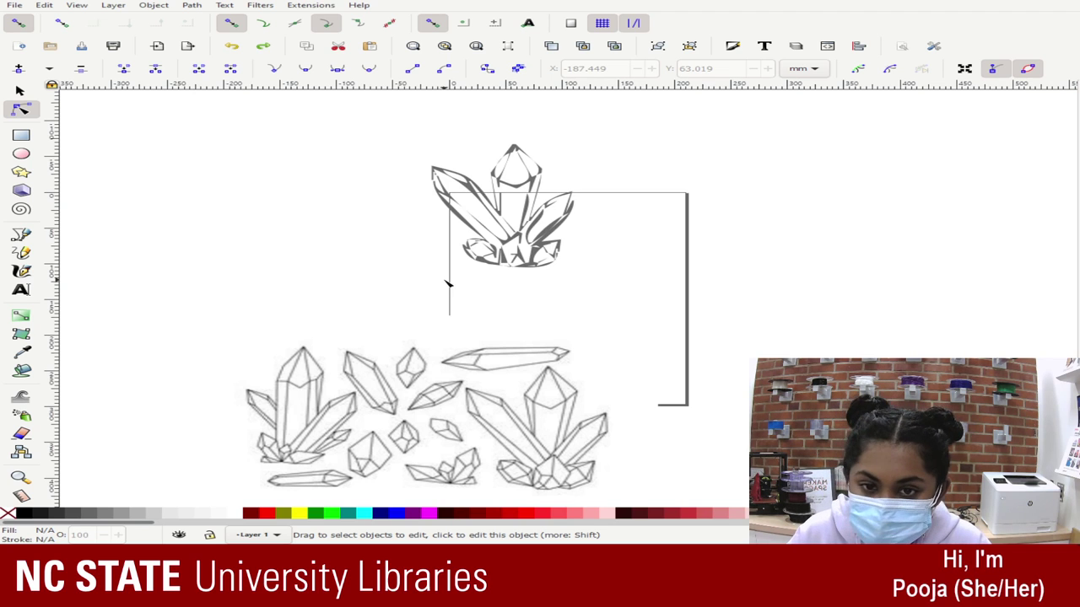
- Fill the remaining crystal cluster with black and bring up its nodes for editing
{"action": "left_click", "coordinate": [560, 228]}
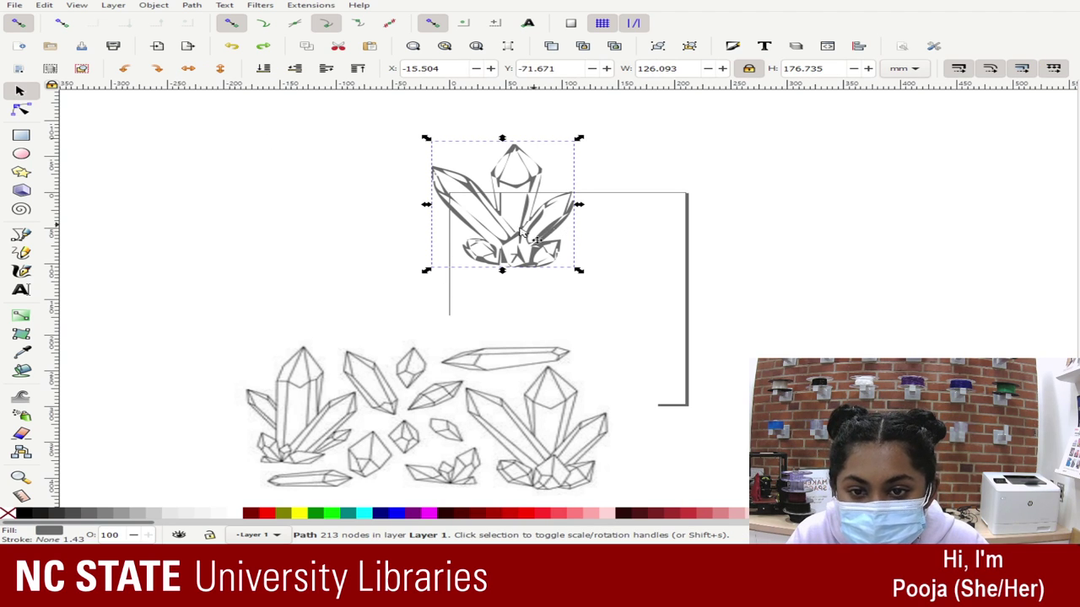
{"action": "left_click", "coordinate": [24, 513]}
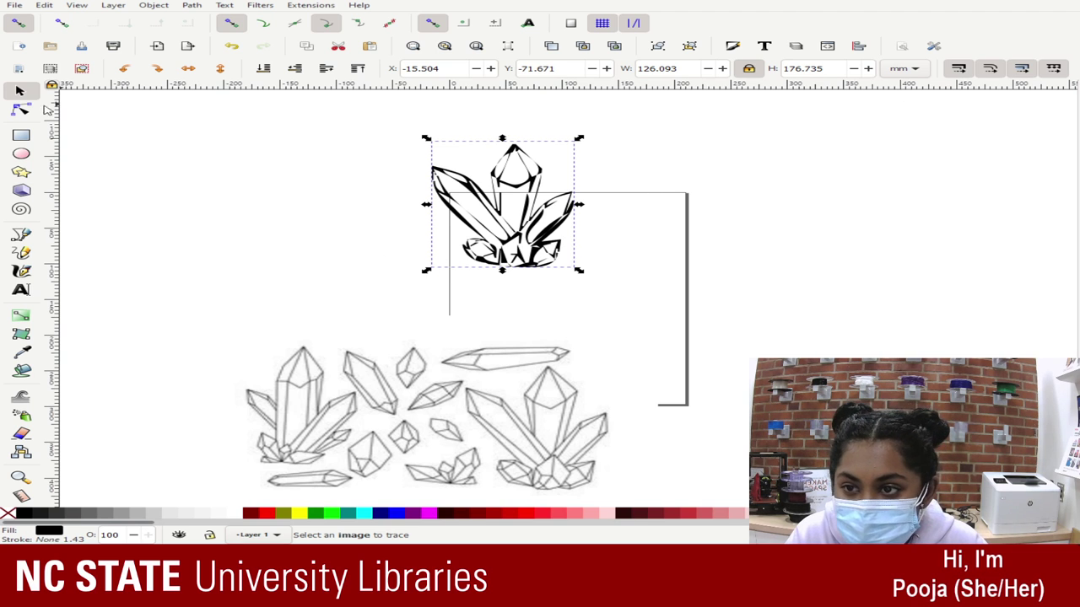
{"action": "left_click", "coordinate": [25, 110]}
{"action": "left_click_drag", "start_coordinate": [364, 126], "coordinate": [636, 290]}
{"action": "left_click", "coordinate": [597, 256]}
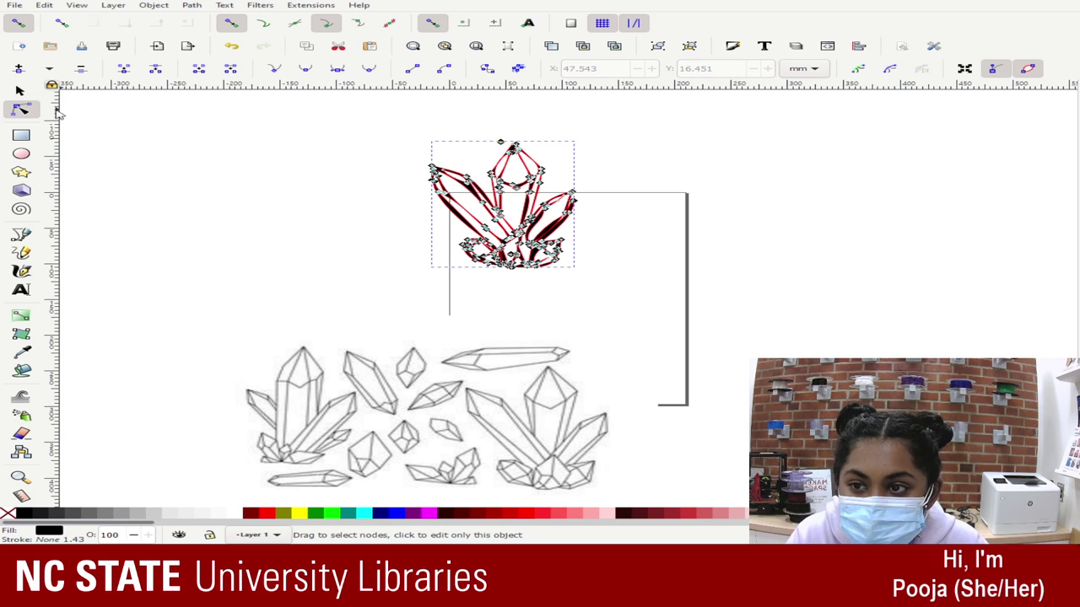
- Examine the black crystal cluster's outline and nodes close up
{"action": "key", "text": "plus"}
{"action": "key", "text": "plus"}
{"action": "key", "text": "plus"}
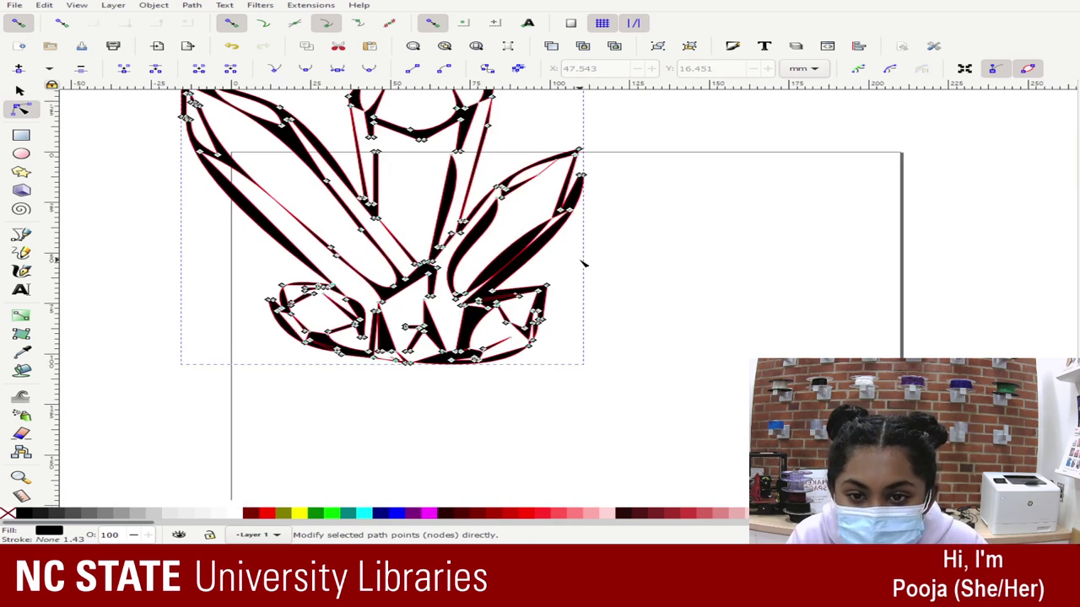
{"action": "scroll", "coordinate": [583, 263], "scroll_direction": "up", "scroll_amount": 3}
{"action": "left_click", "coordinate": [595, 222]}
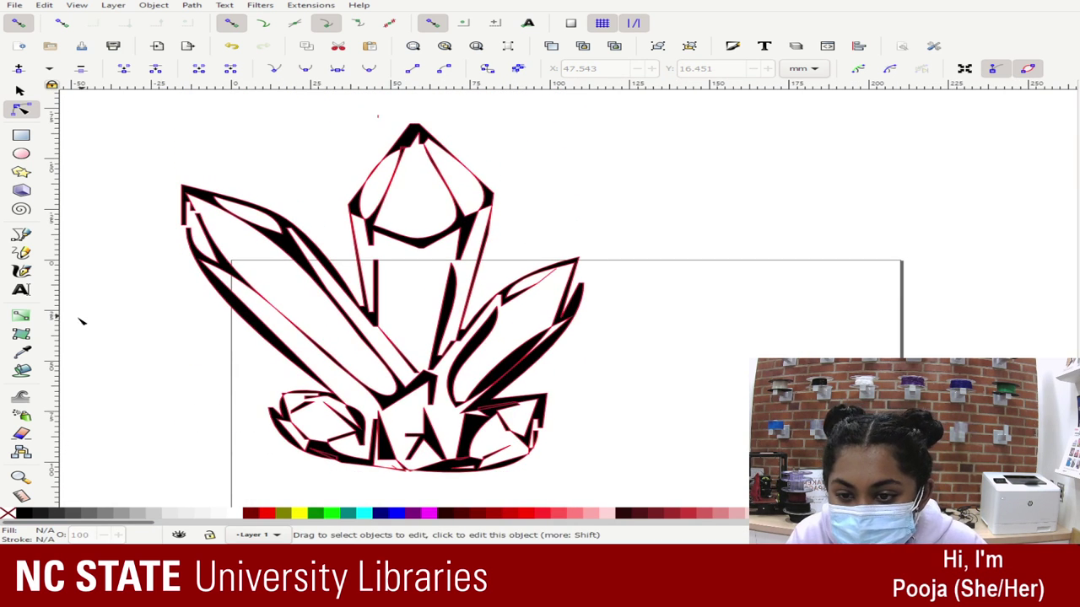
{"action": "left_click", "coordinate": [281, 307]}
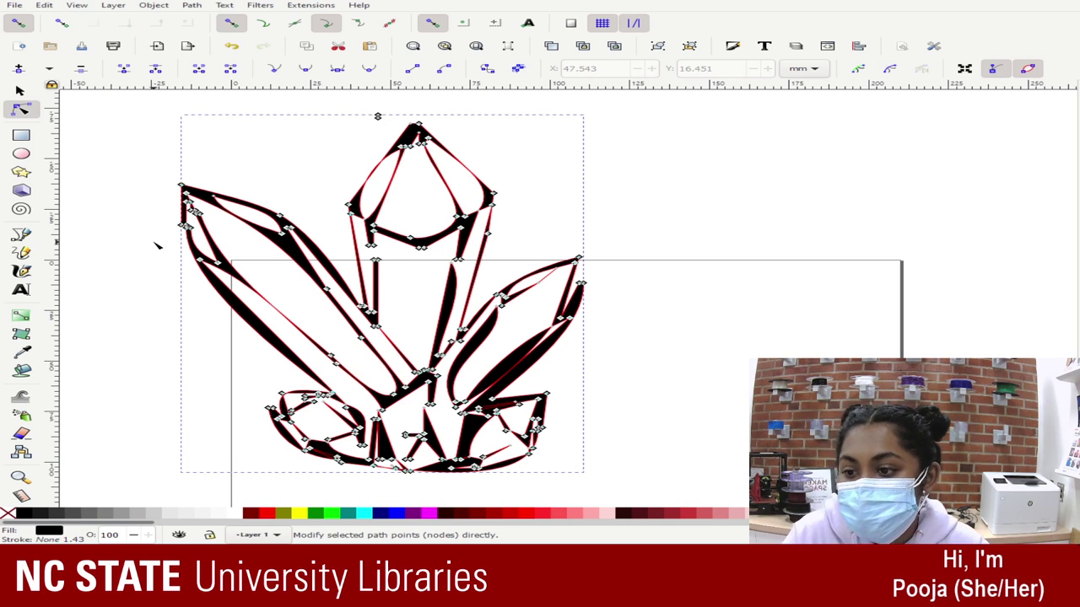
{"action": "left_click", "coordinate": [651, 175]}
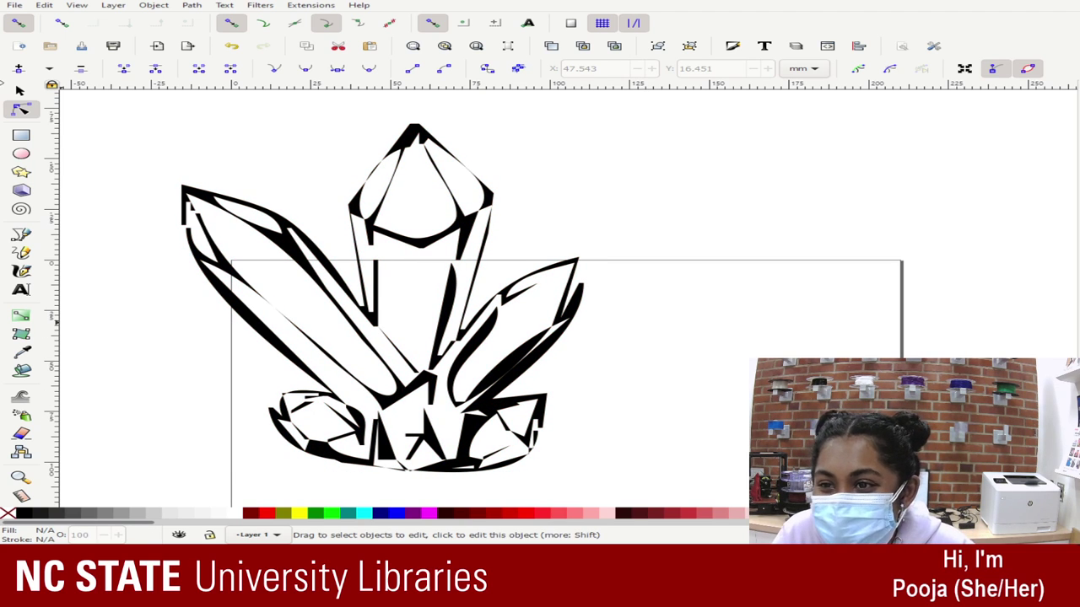
- Select the black crystal cluster as an object and reopen its path for node editing
{"action": "left_click", "coordinate": [28, 90]}
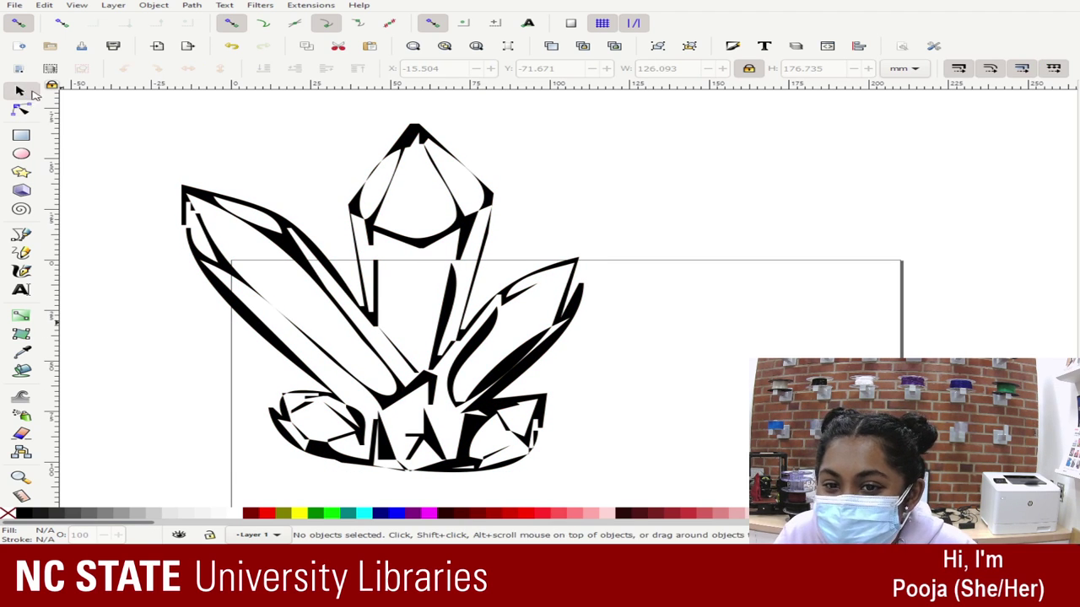
{"action": "left_click", "coordinate": [431, 148]}
{"action": "left_click", "coordinate": [22, 113]}
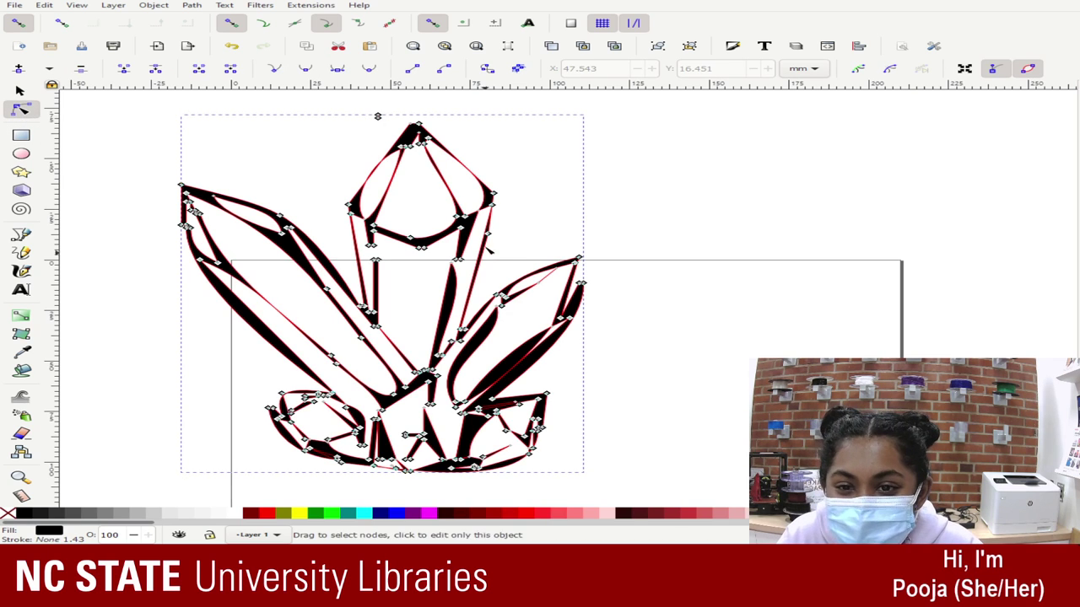
- Delete the stray end node of the thin facet line inside the right crystal's tip
{"action": "scroll", "coordinate": [460, 247], "scroll_direction": "down", "scroll_amount": 5}
{"action": "left_click", "coordinate": [707, 268]}
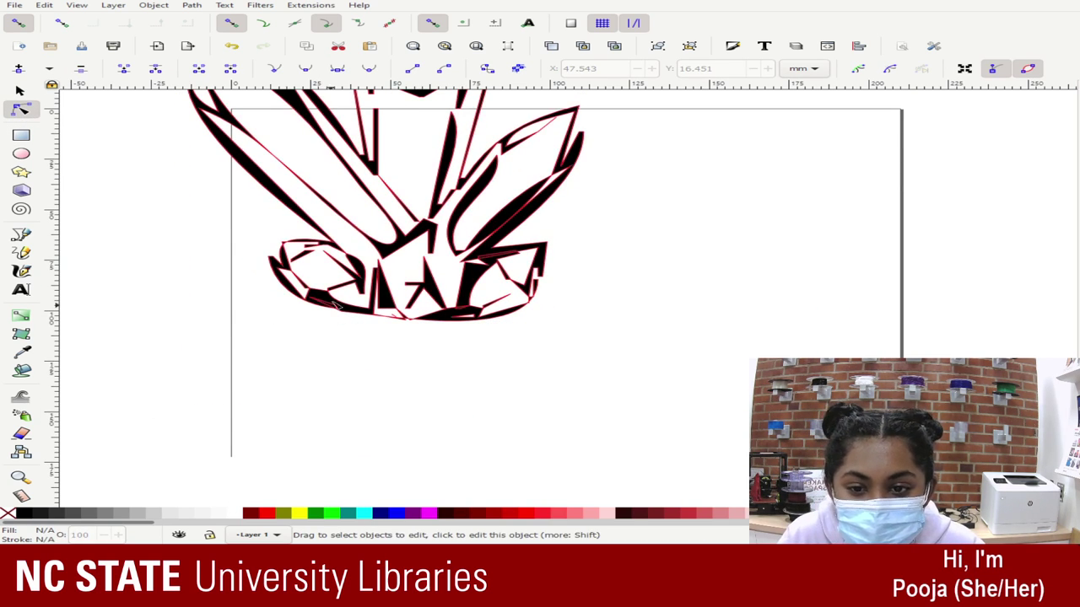
{"action": "scroll", "coordinate": [508, 295], "scroll_direction": "up", "scroll_amount": 4}
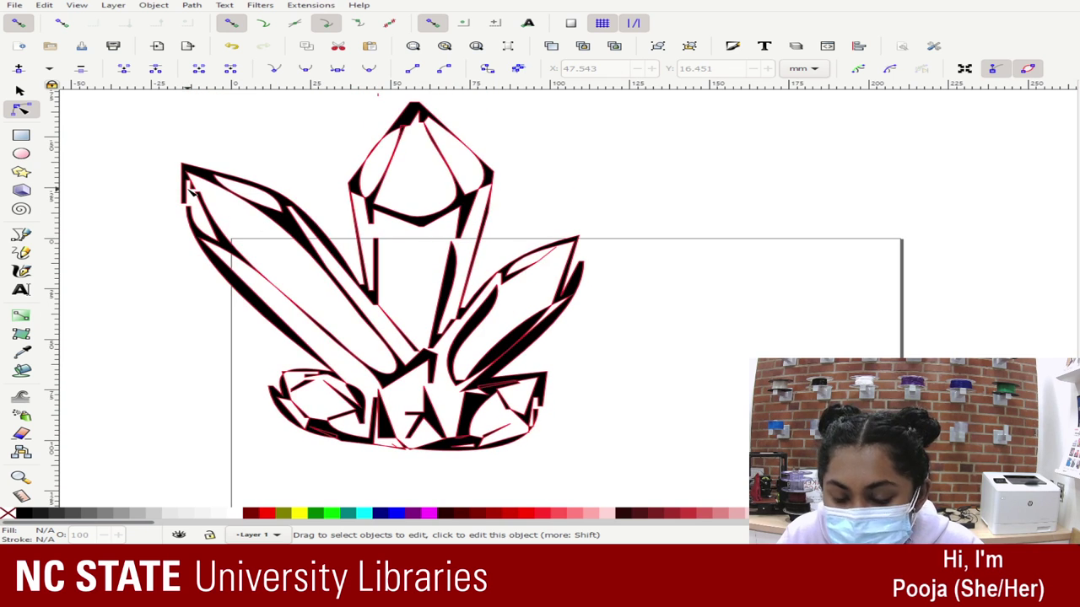
{"action": "key", "text": "plus"}
{"action": "key", "text": "plus"}
{"action": "left_click", "coordinate": [579, 192]}
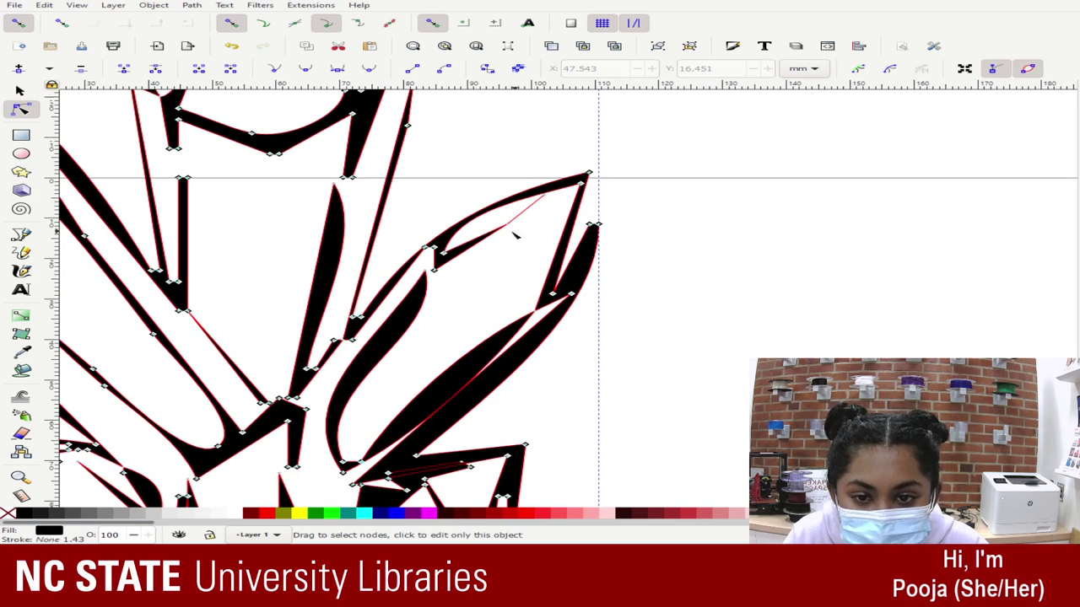
{"action": "left_click", "coordinate": [511, 226]}
{"action": "key", "text": "plus"}
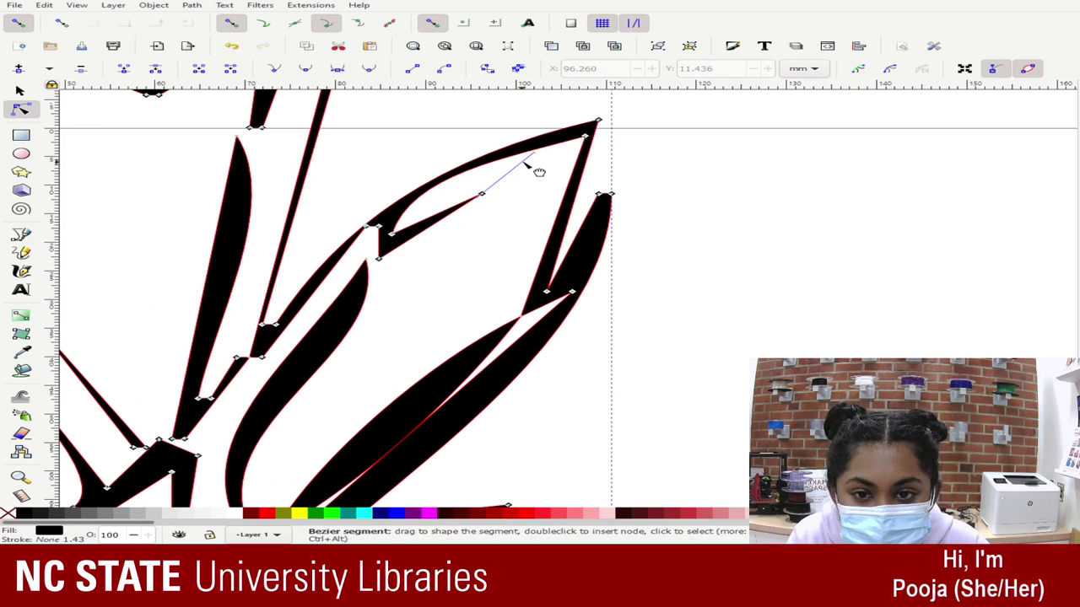
{"action": "left_click", "coordinate": [534, 154]}
{"action": "key", "text": "Delete"}
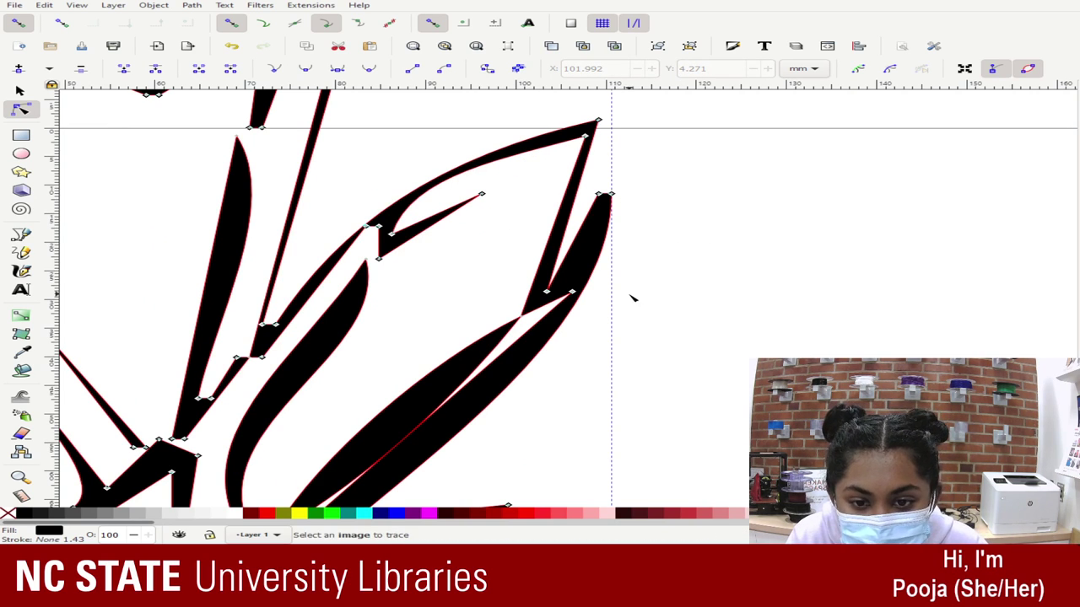
- Reshape the right crystal's lower inner stroke by moving its upper node's curve handles, separating it from the outer edge
{"action": "scroll", "coordinate": [628, 297], "scroll_direction": "down", "scroll_amount": 5}
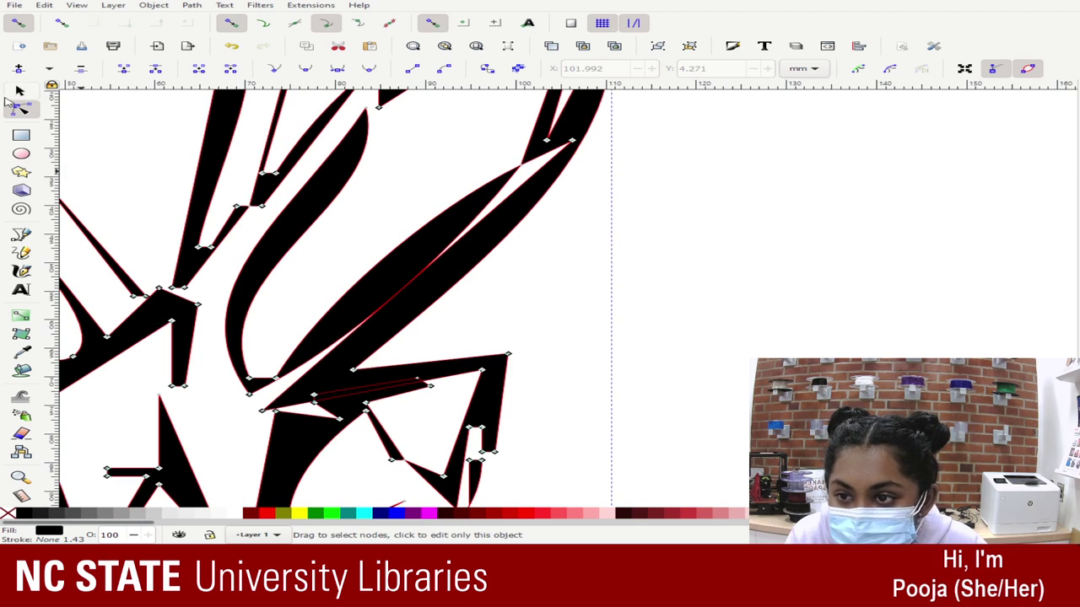
{"action": "left_click", "coordinate": [468, 207]}
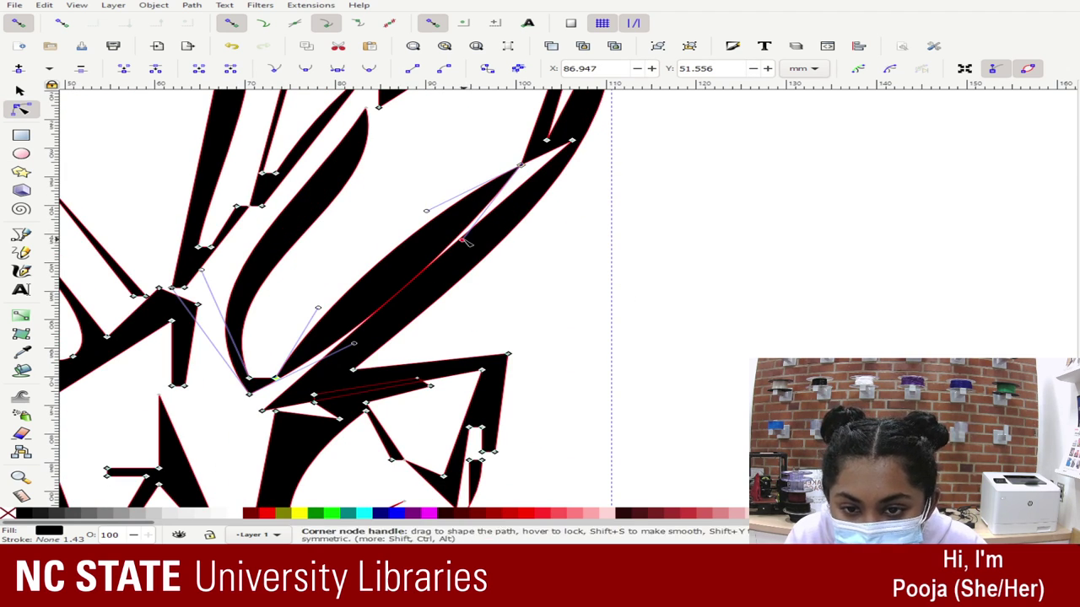
{"action": "left_click_drag", "start_coordinate": [432, 212], "coordinate": [415, 207]}
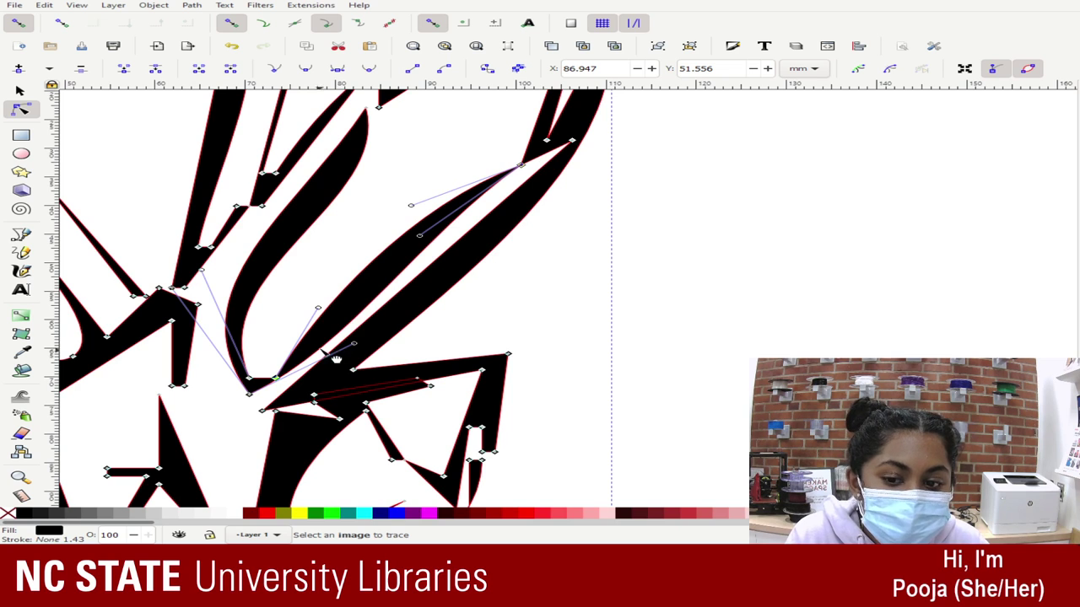
{"action": "scroll", "coordinate": [466, 245], "scroll_direction": "down", "scroll_amount": 6}
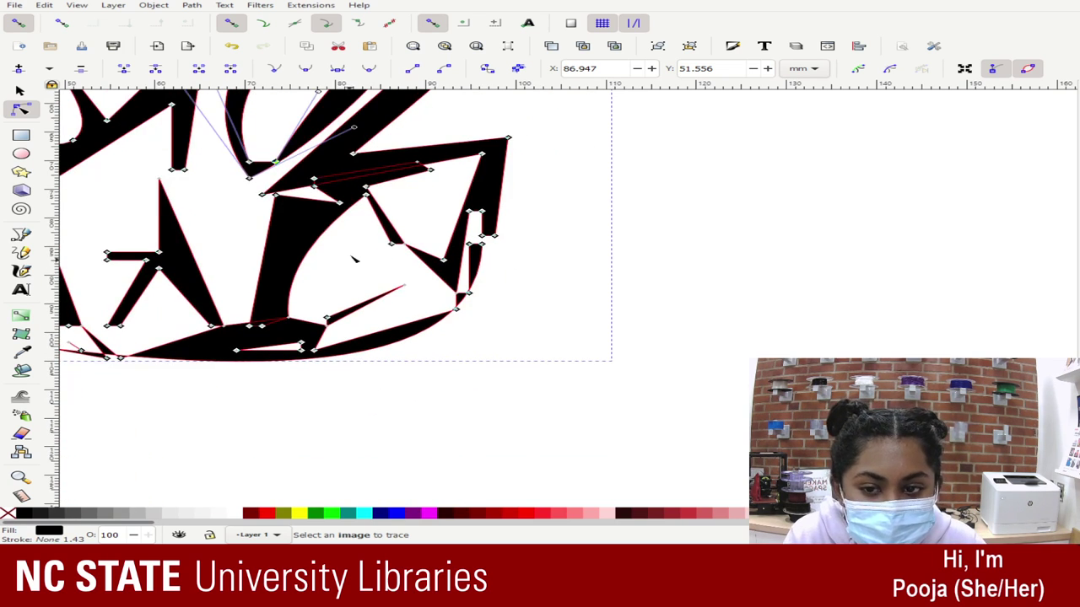
{"action": "left_click", "coordinate": [593, 163]}
{"action": "left_click", "coordinate": [438, 231]}
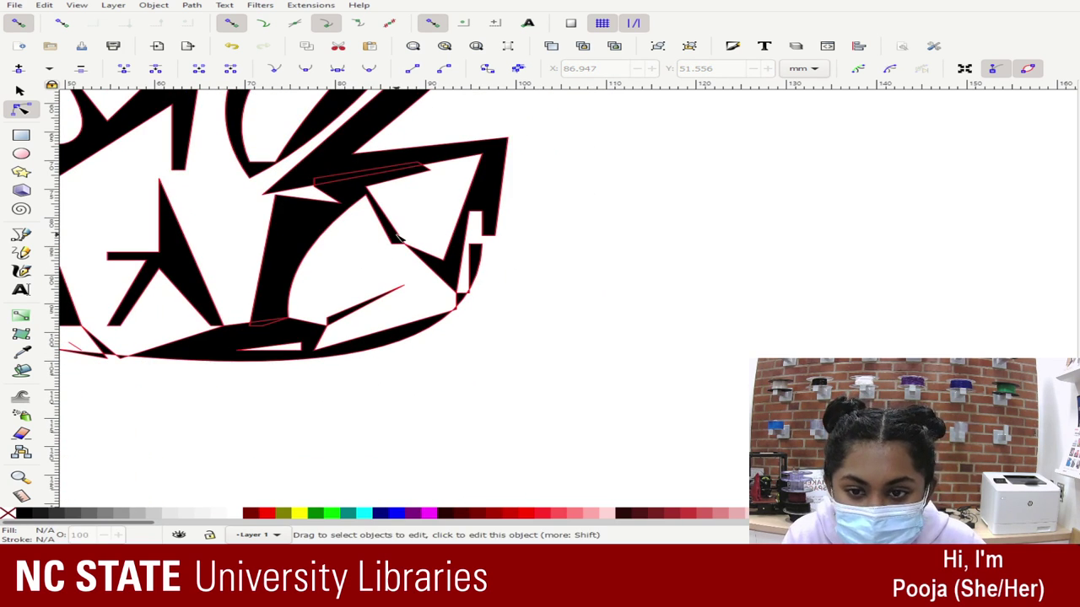
{"action": "left_click", "coordinate": [399, 240]}
{"action": "left_click", "coordinate": [524, 257]}
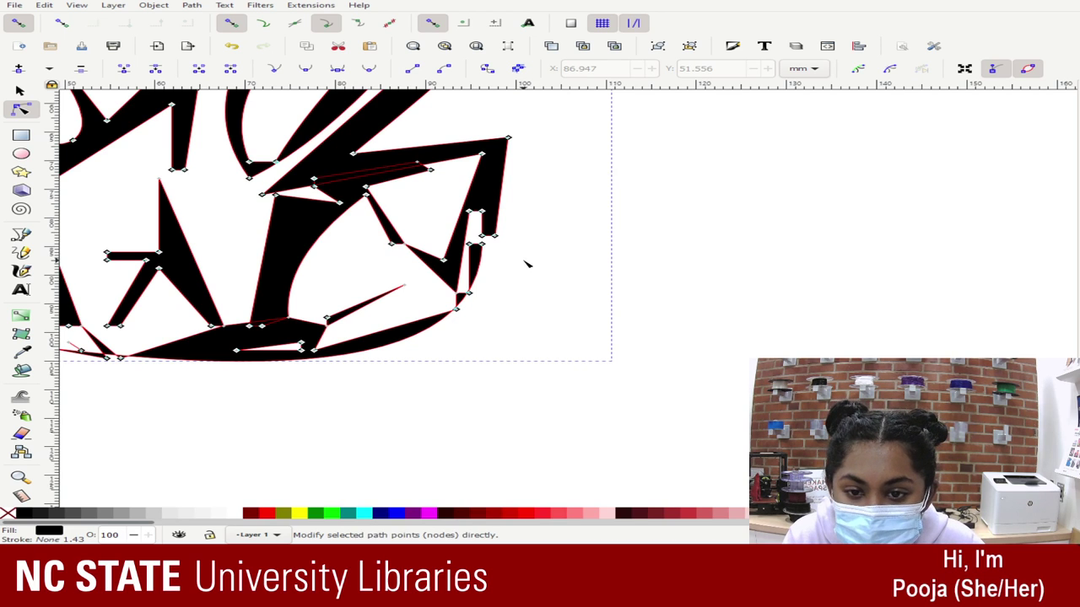
- Try moving the inner node at the right crystal's upper left joint onto its neighbouring node, and undo that change
{"action": "scroll", "coordinate": [519, 256], "scroll_direction": "up", "scroll_amount": 3}
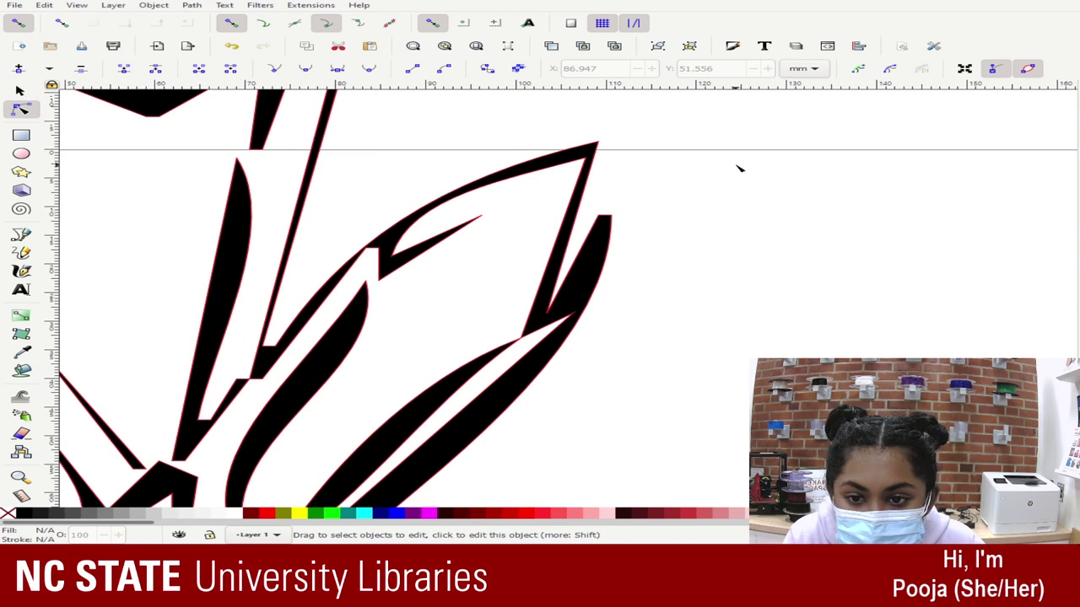
{"action": "left_click", "coordinate": [377, 247]}
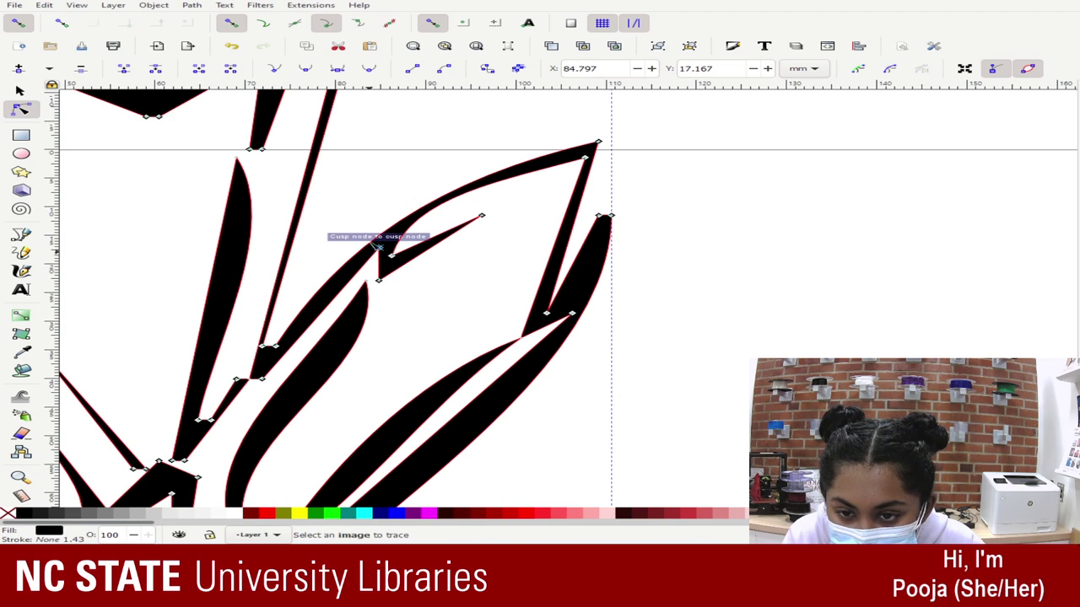
{"action": "scroll", "coordinate": [371, 187], "scroll_direction": "up", "scroll_amount": 3}
{"action": "scroll", "coordinate": [375, 195], "scroll_direction": "up", "scroll_amount": 1}
{"action": "scroll", "coordinate": [375, 195], "scroll_direction": "down", "scroll_amount": 3}
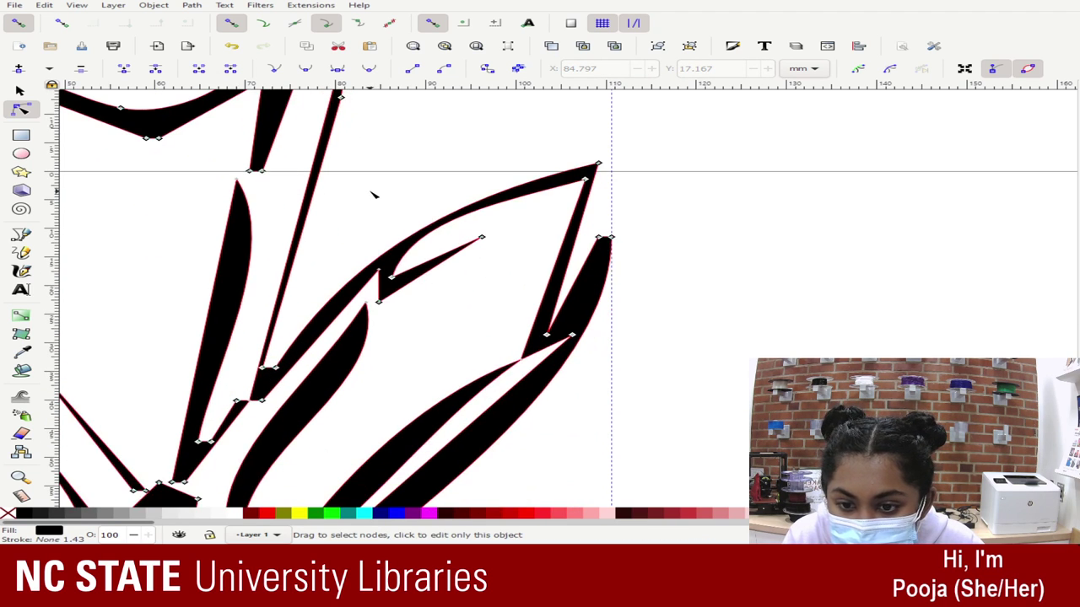
{"action": "key", "text": "ctrl+z"}
{"action": "left_click", "coordinate": [345, 238]}
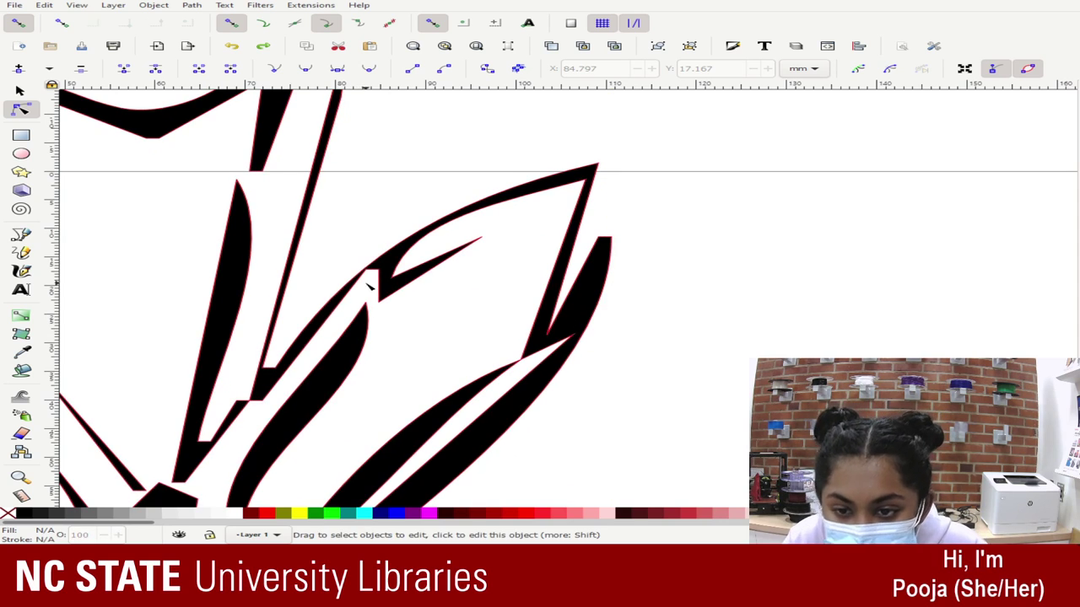
- Thicken the right crystal's upper left joint by moving its inner corner node to X 82.835, Y 19.284 mm and shifting the neighbouring node slightly right
{"action": "left_click", "coordinate": [369, 272]}
{"action": "left_click", "coordinate": [366, 270]}
{"action": "key", "text": "Down"}
{"action": "key", "text": "Down"}
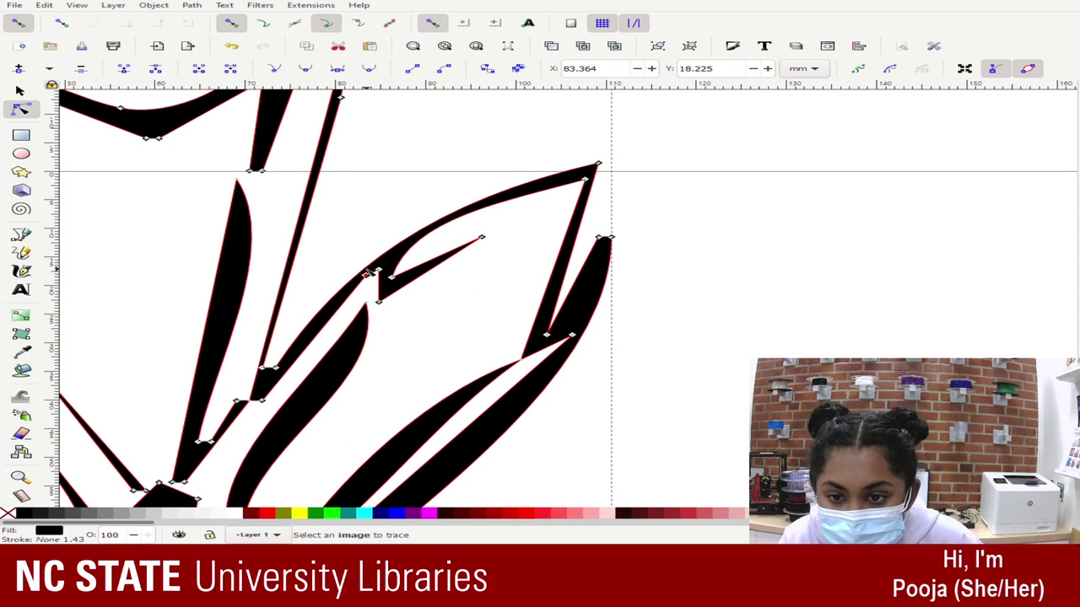
{"action": "key", "text": "Left"}
{"action": "left_click_drag", "start_coordinate": [368, 271], "coordinate": [382, 270]}
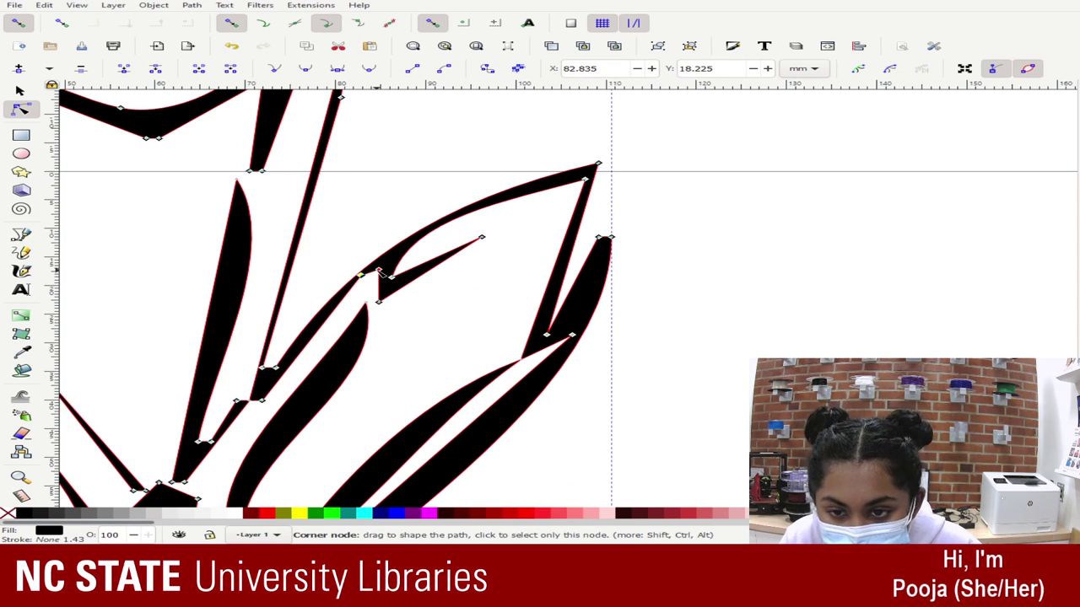
{"action": "key", "text": "ctrl+z"}
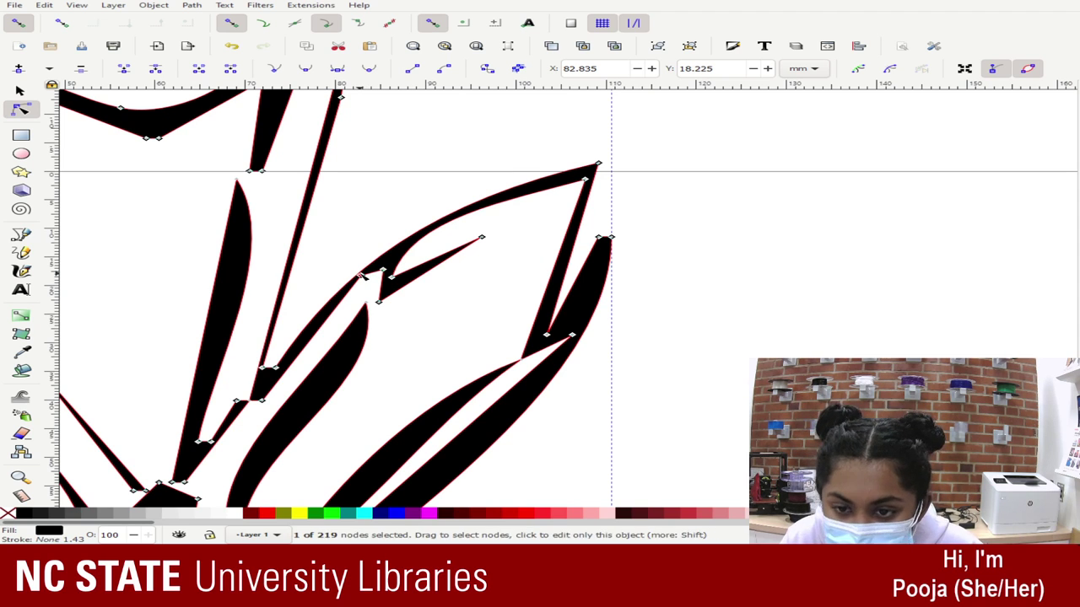
{"action": "key", "text": "Down"}
{"action": "key", "text": "Down"}
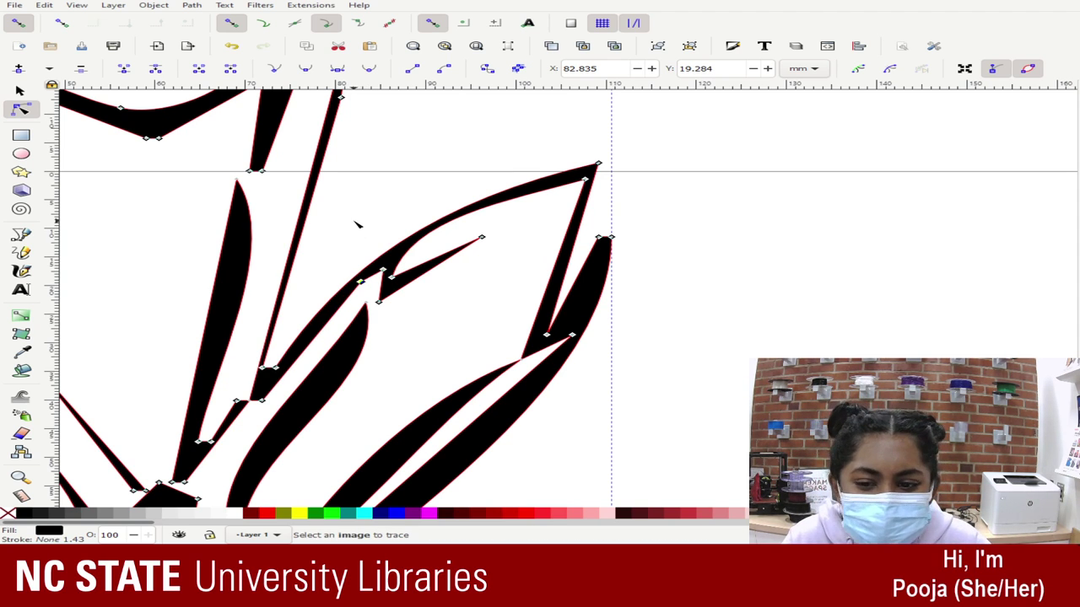
{"action": "key", "text": "Escape"}
- Widen the lower end of the central crystal's right side line by moving its bottom inner node right to X 73.489 mm
{"action": "scroll", "coordinate": [342, 236], "scroll_direction": "up", "scroll_amount": 2}
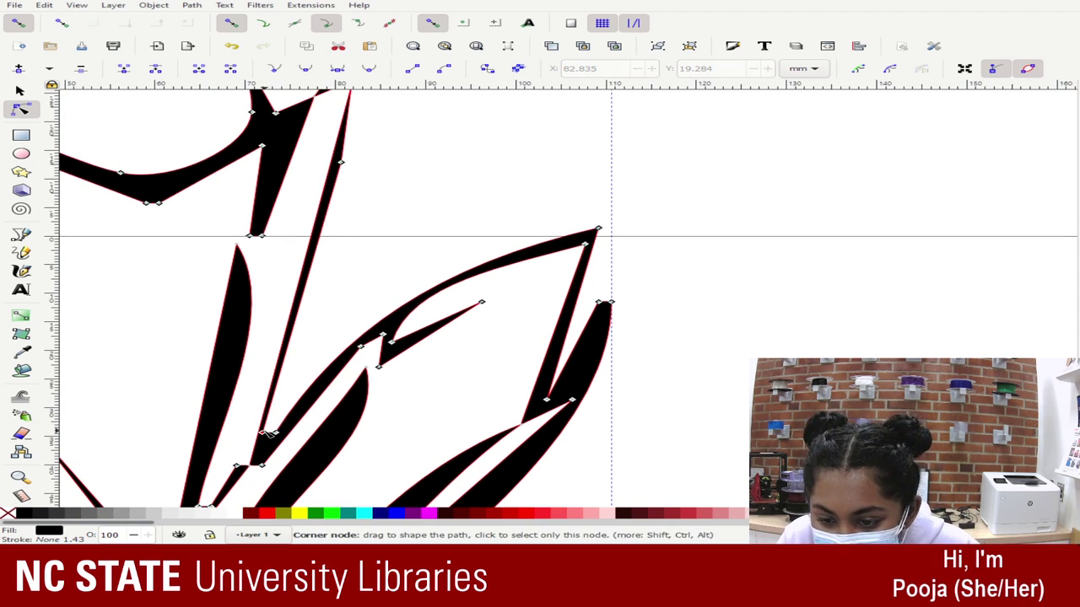
{"action": "left_click", "coordinate": [268, 432]}
{"action": "key", "text": "Right"}
{"action": "key", "text": "Right"}
{"action": "key", "text": "Right"}
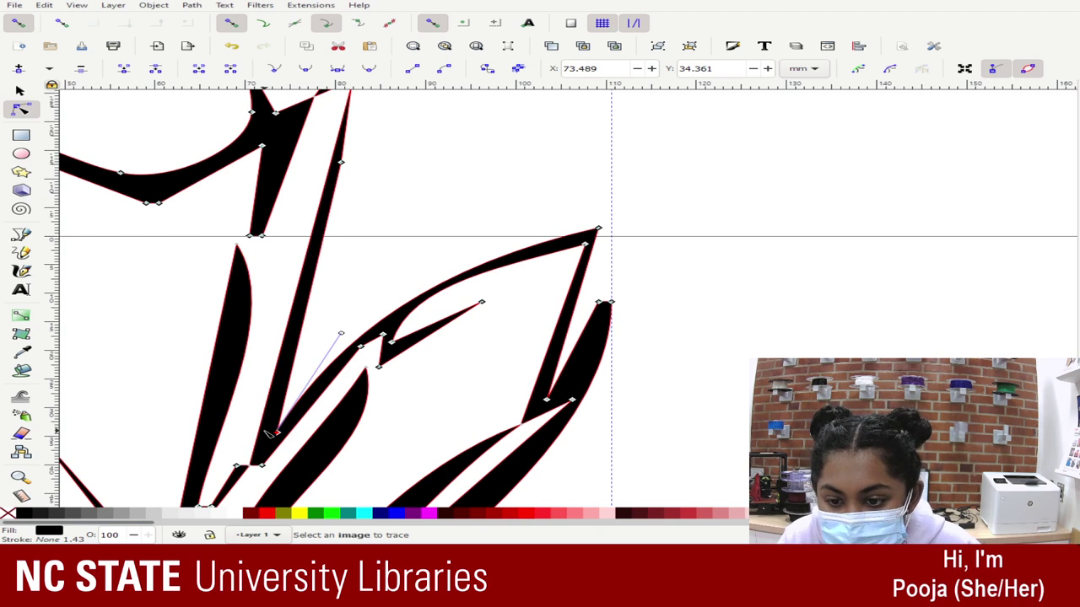
- Widen the upper end of the central crystal's right side line by moving its top inner node slightly left
{"action": "scroll", "coordinate": [251, 433], "scroll_direction": "up", "scroll_amount": 5}
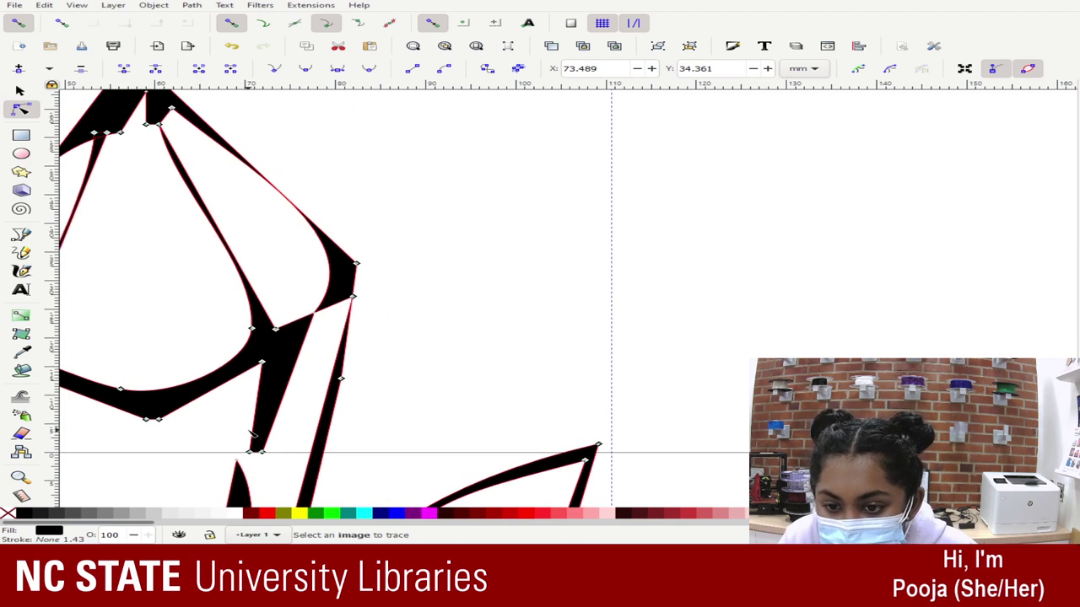
{"action": "left_click", "coordinate": [350, 296]}
{"action": "left_click_drag", "start_coordinate": [349, 296], "coordinate": [343, 296]}
{"action": "scroll", "coordinate": [342, 295], "scroll_direction": "up", "scroll_amount": 5}
{"action": "left_click", "coordinate": [417, 187]}
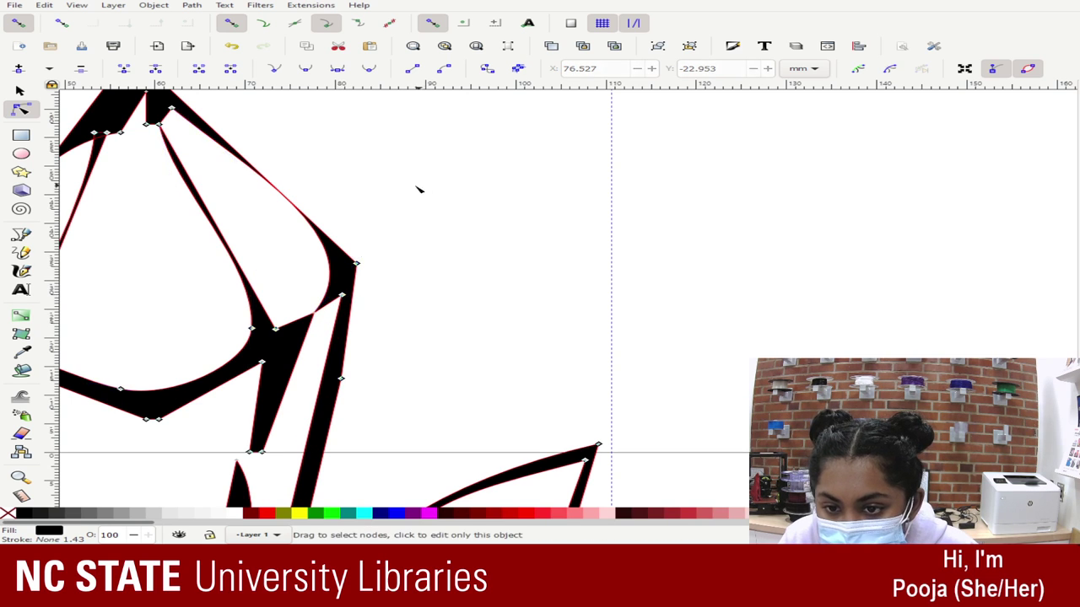
- Thicken the upper right edge of the central crystal's tip by pulling the inner curve's upper handle inward
{"action": "scroll", "coordinate": [318, 276], "scroll_direction": "up", "scroll_amount": 5}
{"action": "left_click", "coordinate": [215, 244]}
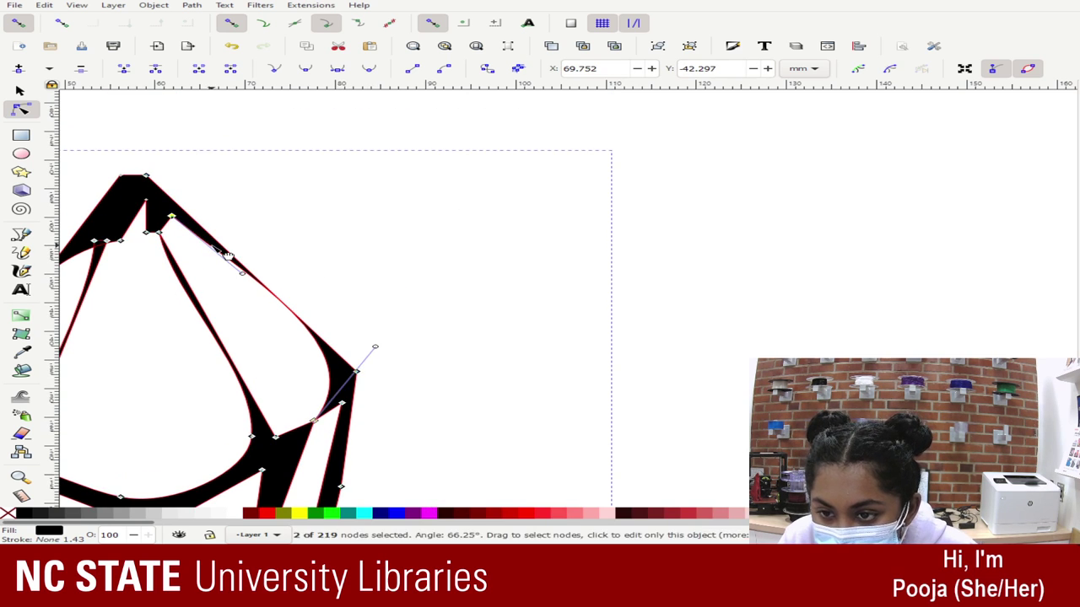
{"action": "left_click_drag", "start_coordinate": [248, 277], "coordinate": [217, 286]}
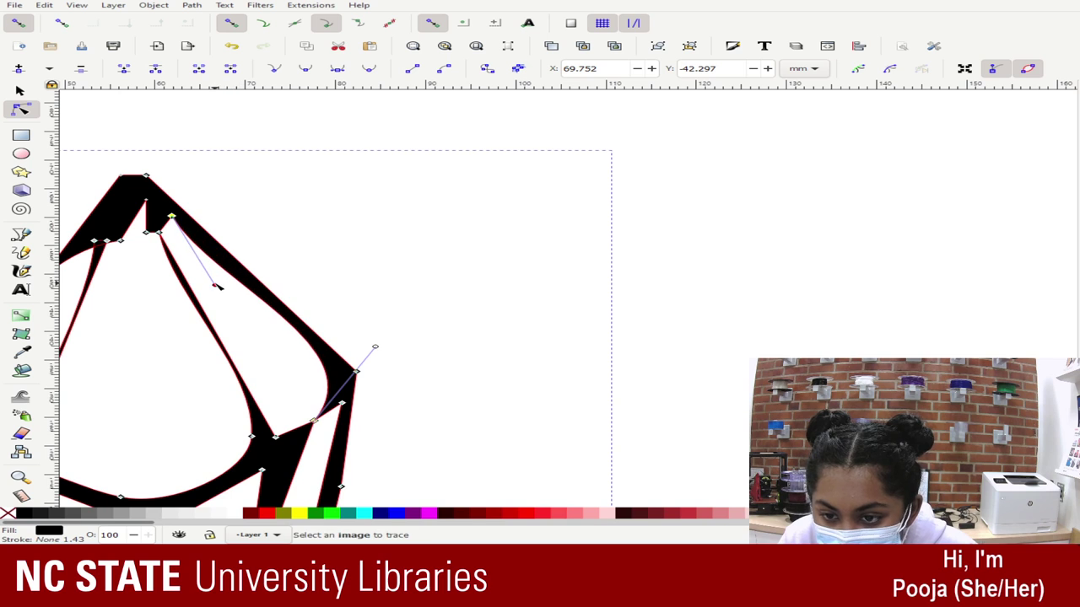
{"action": "left_click", "coordinate": [316, 226]}
- Thicken the right inner facet line of the central crystal's tip by pulling its lower node's curve handle left
{"action": "left_click_drag", "start_coordinate": [297, 138], "coordinate": [75, 147]}
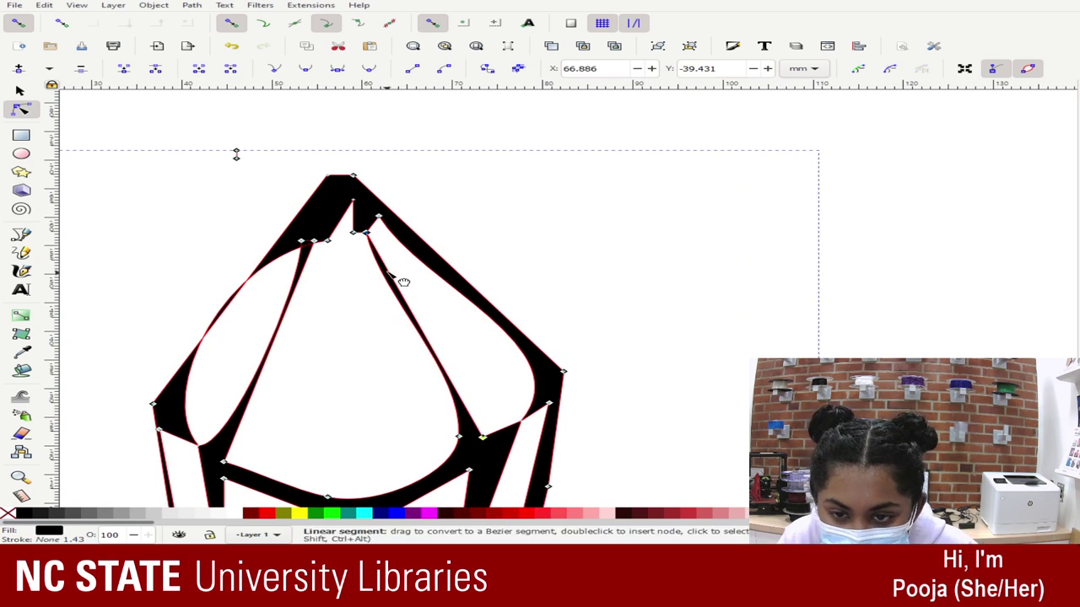
{"action": "left_click", "coordinate": [367, 234]}
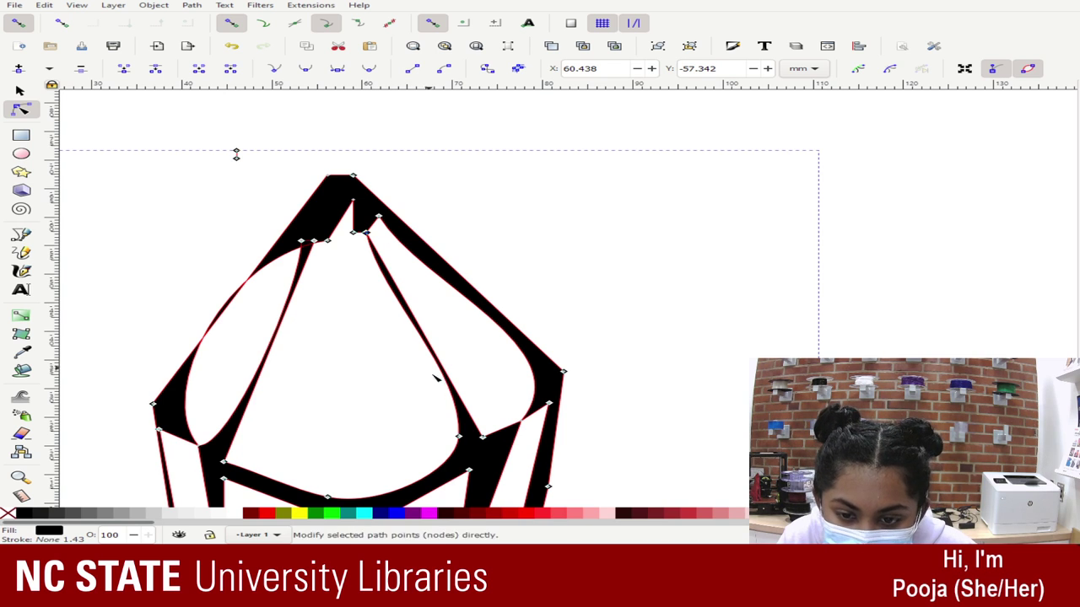
{"action": "left_click", "coordinate": [463, 369]}
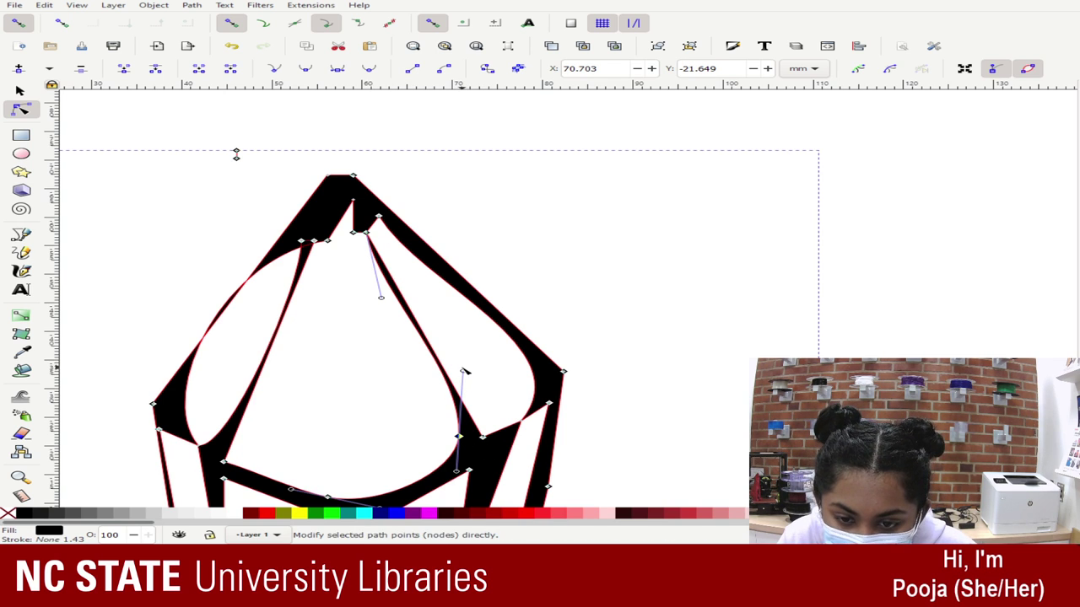
{"action": "left_click_drag", "start_coordinate": [465, 371], "coordinate": [434, 372]}
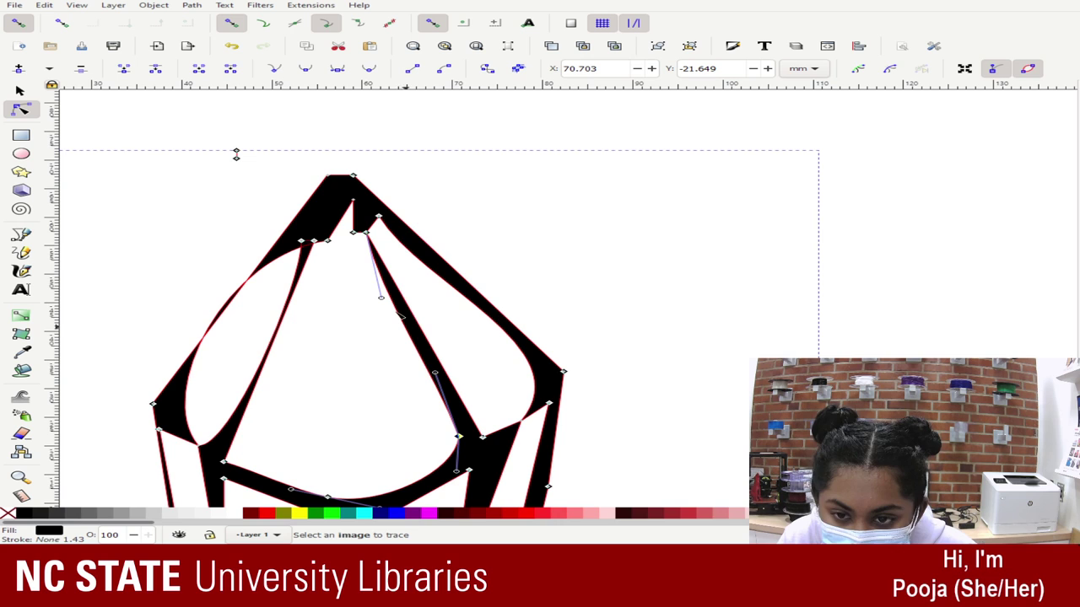
- Thicken the upper left edge of the central crystal's tip by reshaping the left facet's inner curve, and deselect the path
{"action": "left_click", "coordinate": [308, 257]}
{"action": "left_click_drag", "start_coordinate": [301, 284], "coordinate": [245, 284]}
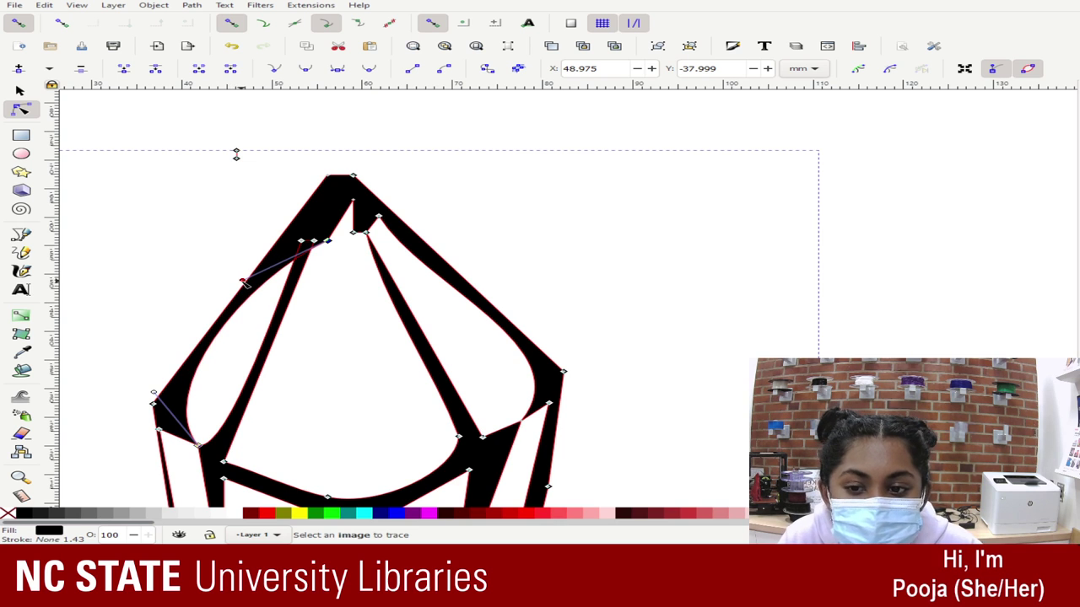
{"action": "left_click", "coordinate": [233, 199]}
{"action": "left_click", "coordinate": [518, 247]}
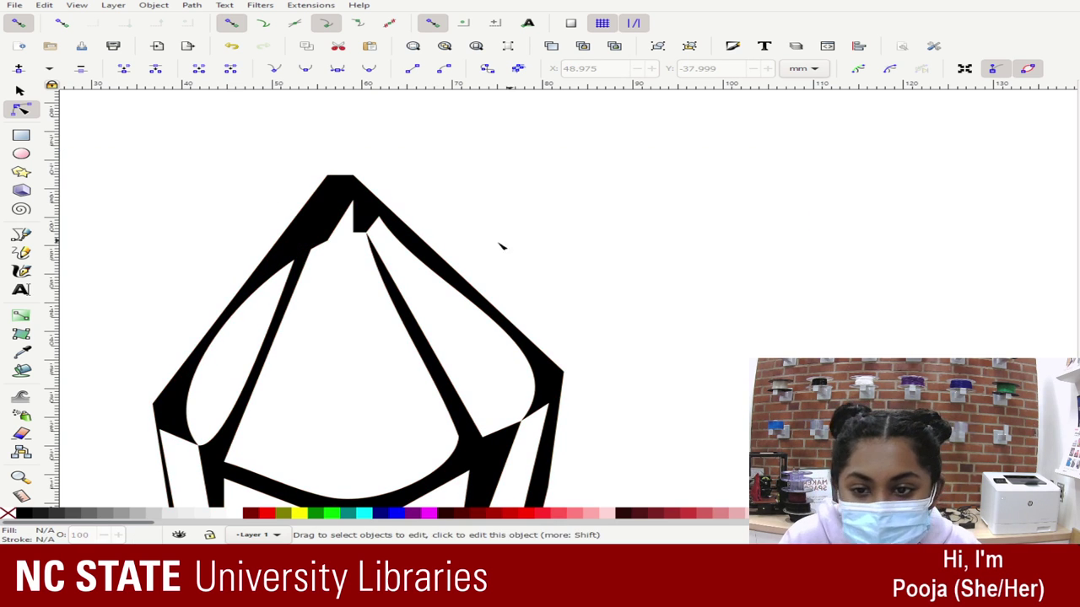
- Widen the top of the central crystal's right inner facet line by pulling its upper curve handle left
{"action": "left_click", "coordinate": [357, 219]}
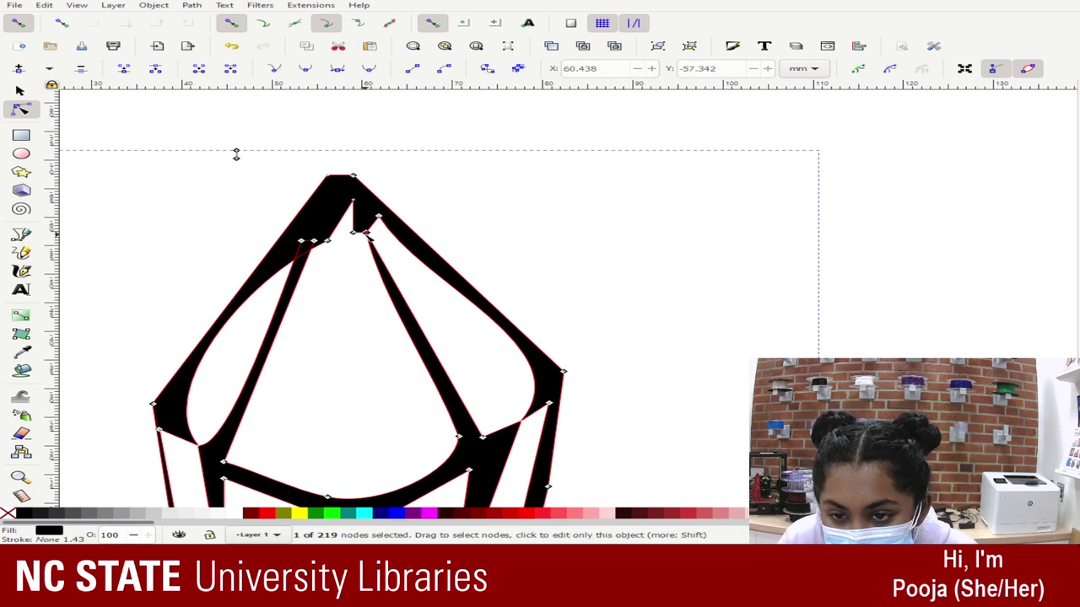
{"action": "left_click", "coordinate": [386, 285]}
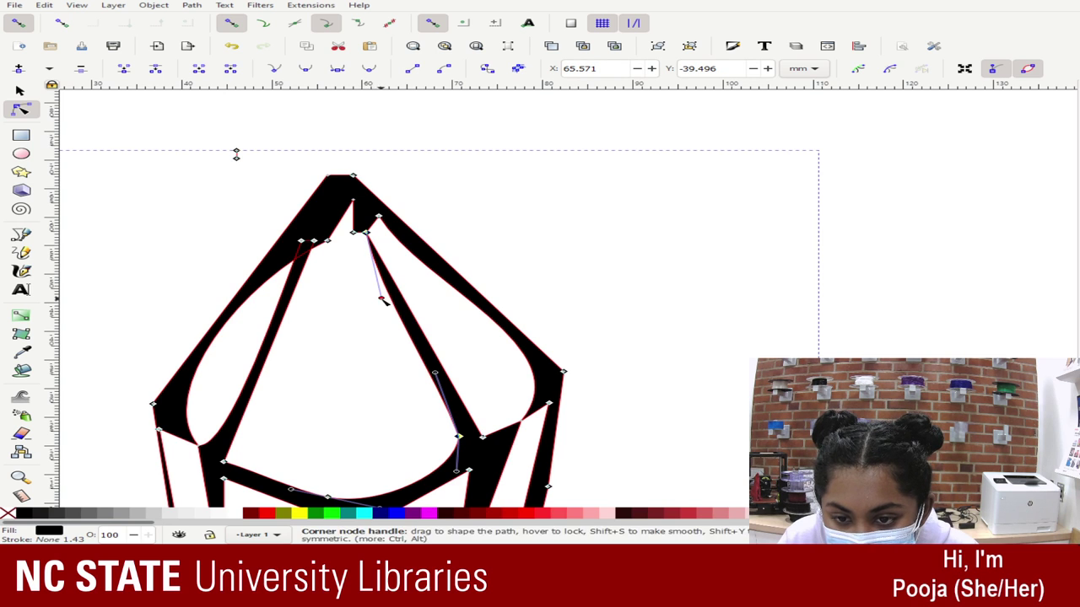
{"action": "left_click_drag", "start_coordinate": [381, 299], "coordinate": [360, 300]}
{"action": "left_click", "coordinate": [573, 173]}
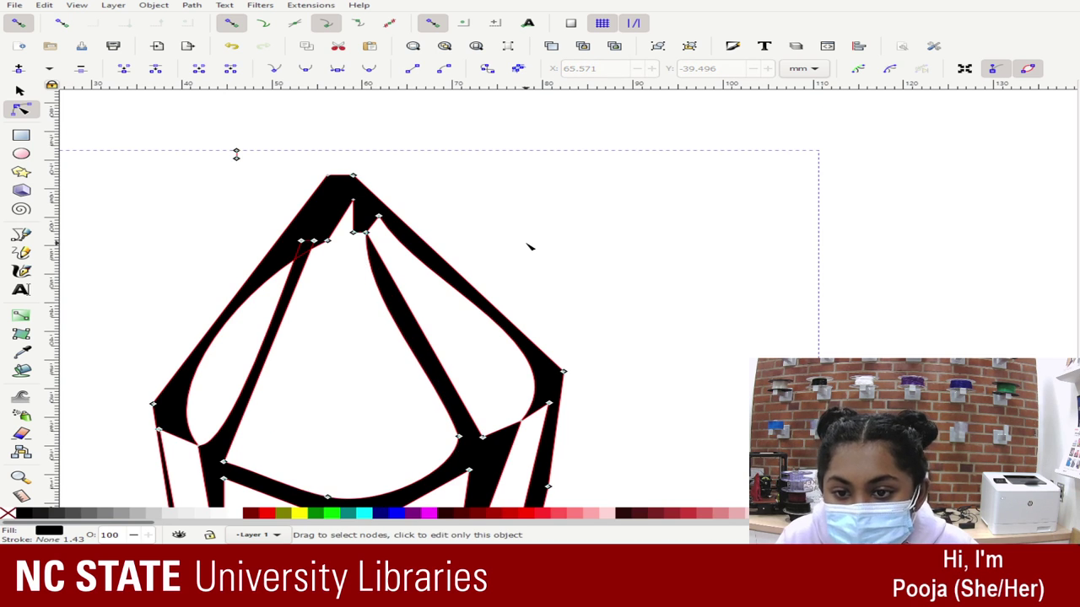
{"action": "scroll", "coordinate": [473, 250], "scroll_direction": "down", "scroll_amount": 3}
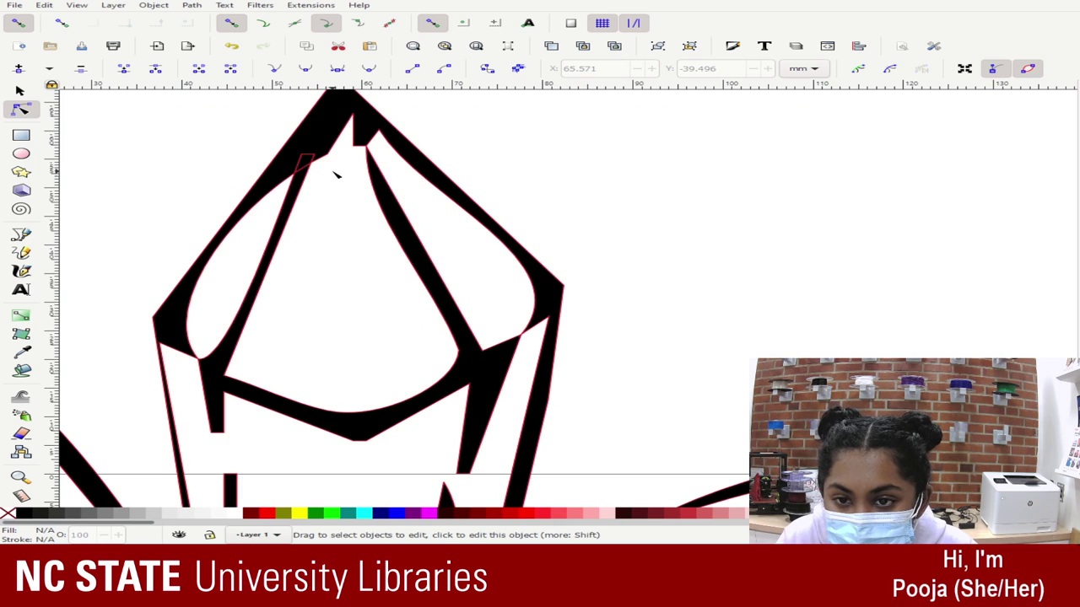
- Move the top right node of the central crystal's right inner facet line up into the black tip
{"action": "left_click", "coordinate": [379, 184]}
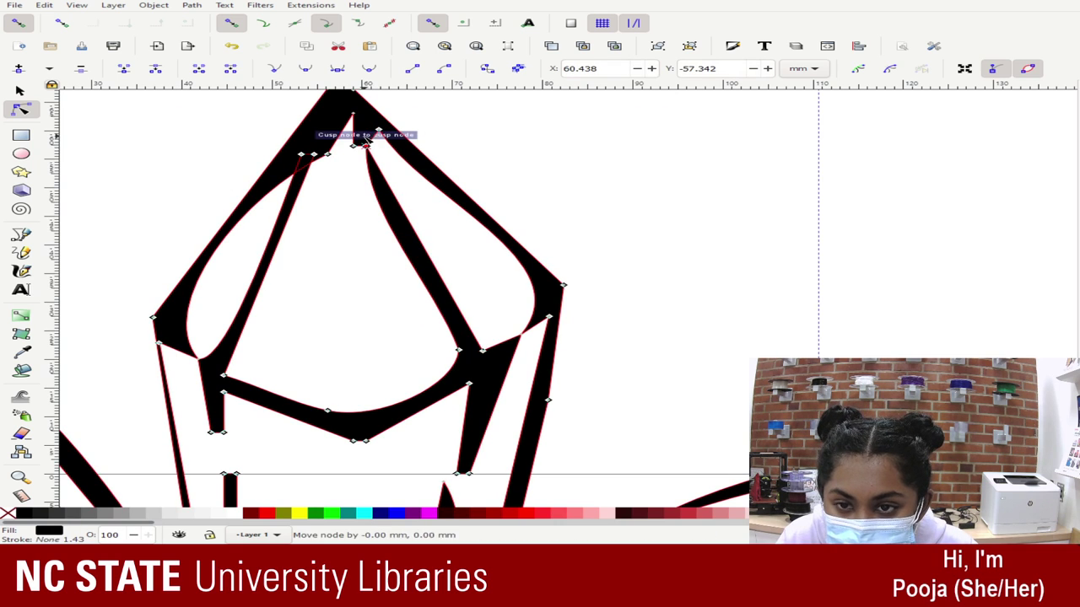
{"action": "left_click_drag", "start_coordinate": [360, 129], "coordinate": [363, 133]}
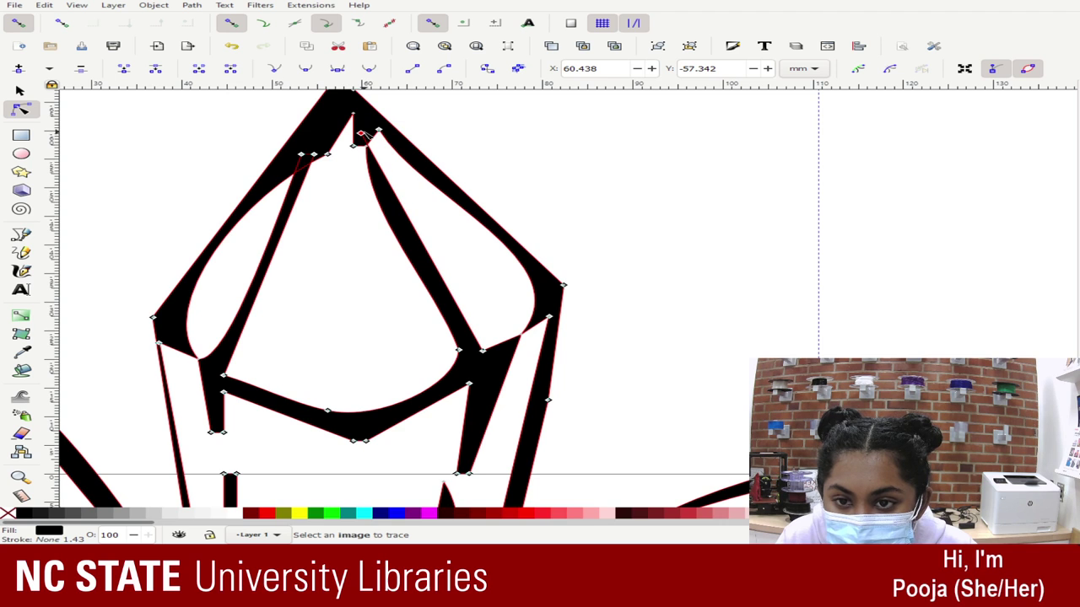
{"action": "left_click", "coordinate": [444, 145]}
- Widen the top of the central crystal's right inner facet line by moving its upper left node to the neighbouring notch corner
{"action": "scroll", "coordinate": [440, 148], "scroll_direction": "up", "scroll_amount": 1}
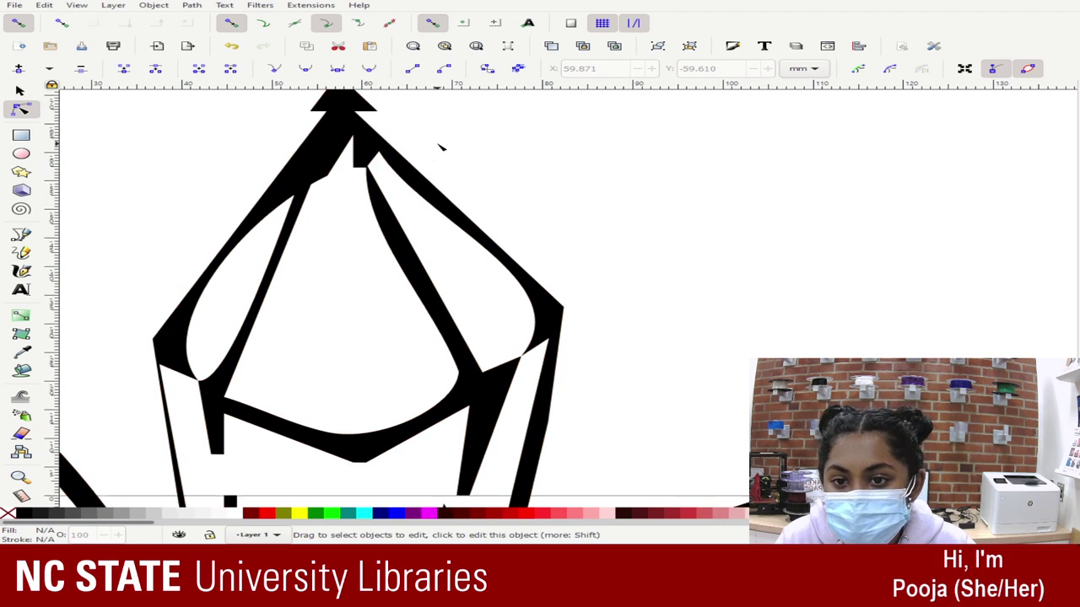
{"action": "scroll", "coordinate": [439, 147], "scroll_direction": "down", "scroll_amount": 1}
{"action": "scroll", "coordinate": [303, 211], "scroll_direction": "up", "scroll_amount": 5}
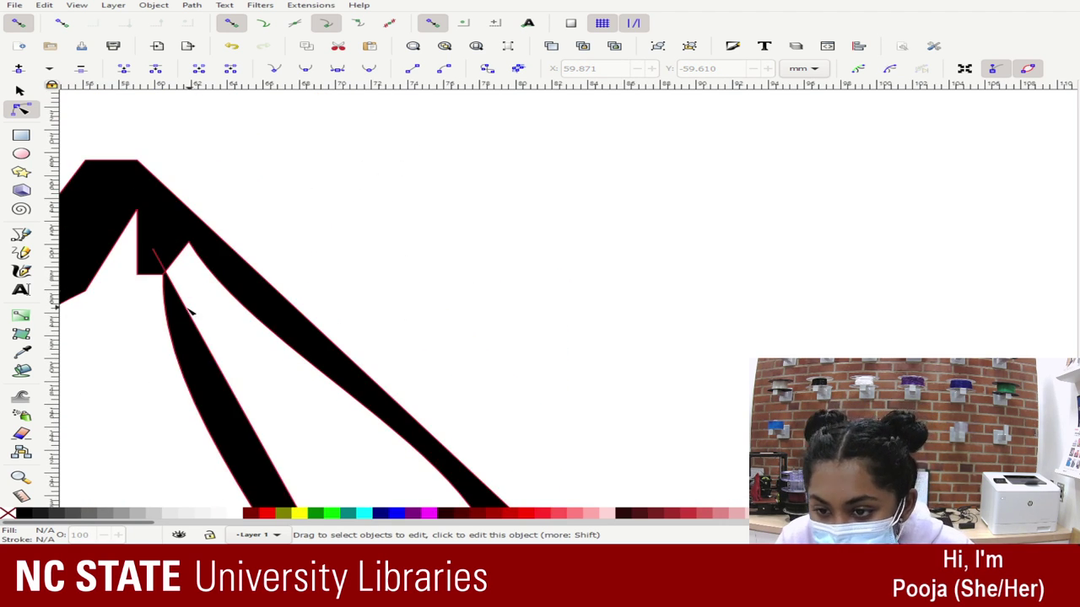
{"action": "left_click", "coordinate": [188, 311]}
{"action": "left_click_drag", "start_coordinate": [165, 277], "coordinate": [144, 274]}
{"action": "left_click", "coordinate": [407, 205]}
{"action": "key", "text": "minus"}
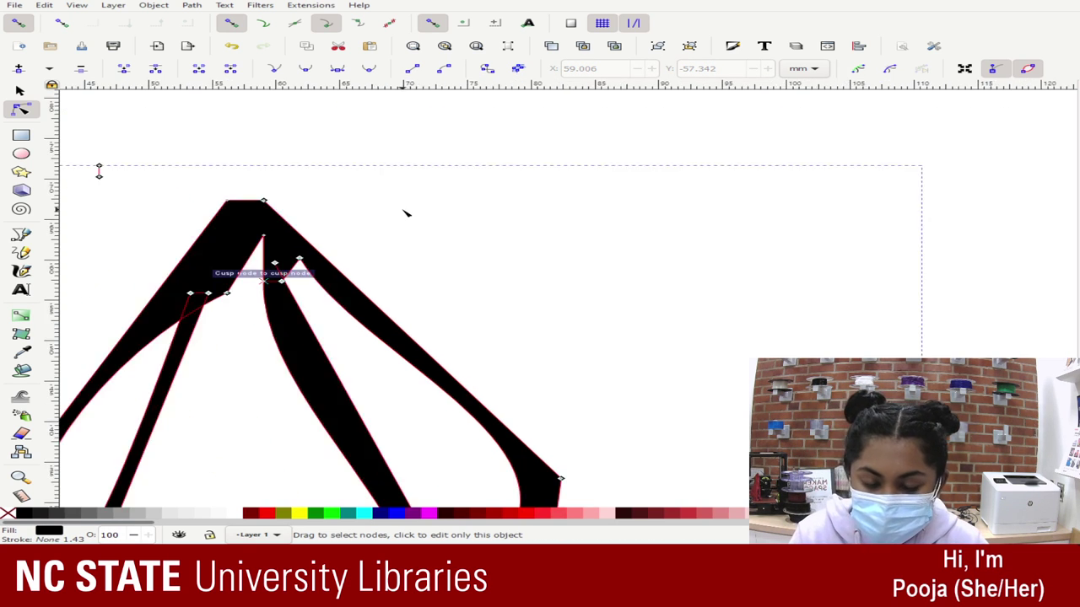
{"action": "scroll", "coordinate": [406, 213], "scroll_direction": "down", "scroll_amount": 2}
{"action": "left_click", "coordinate": [434, 174]}
{"action": "scroll", "coordinate": [433, 173], "scroll_direction": "down", "scroll_amount": 3}
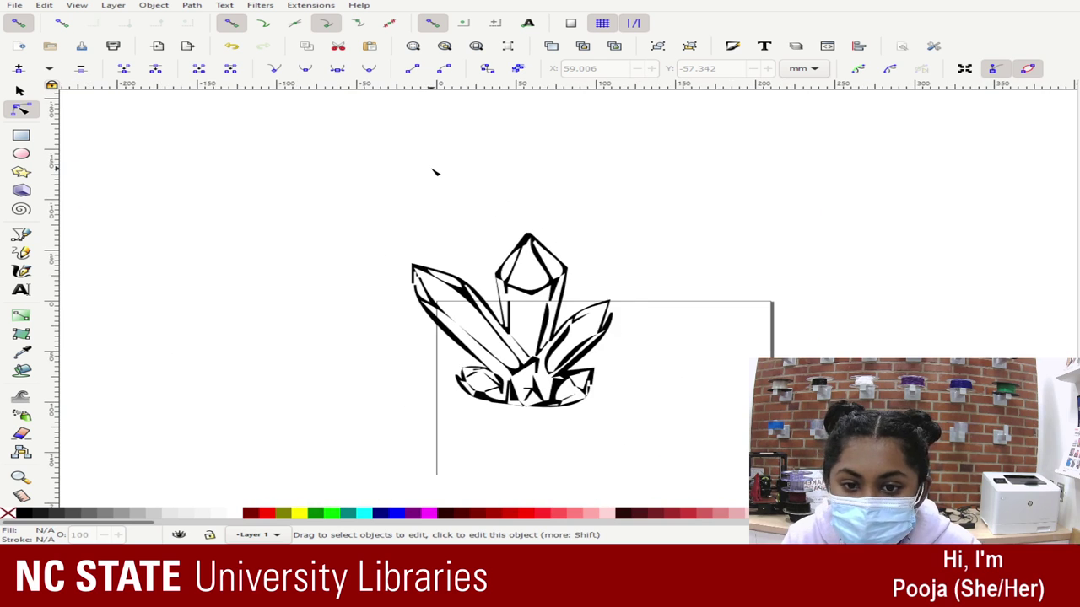
- Thicken the left outer edge of the central crystal's body by moving its upper inner node slightly right
{"action": "scroll", "coordinate": [433, 172], "scroll_direction": "up", "scroll_amount": 4}
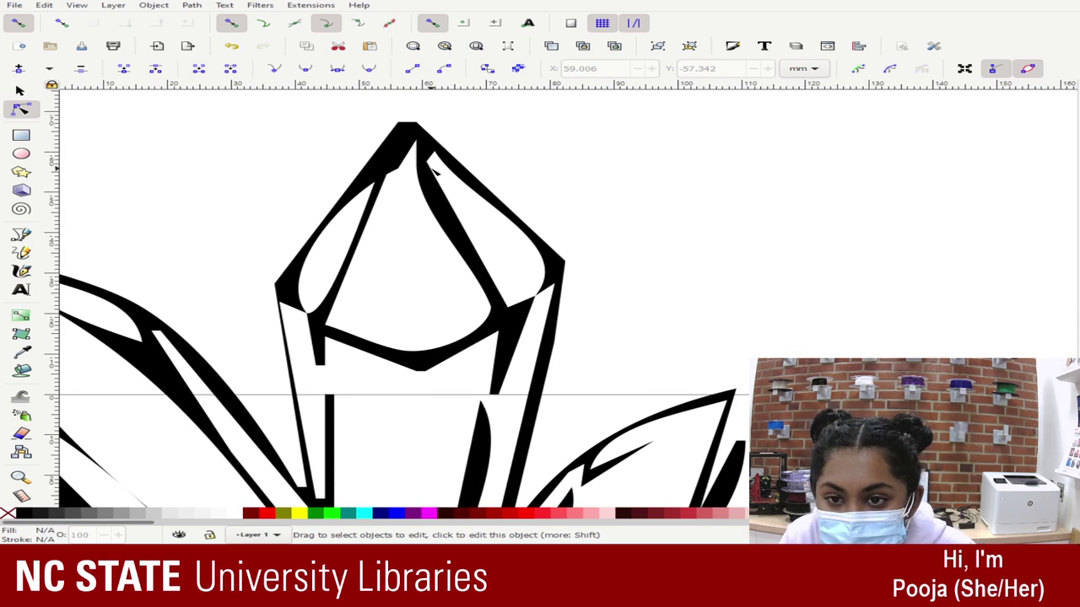
{"action": "scroll", "coordinate": [434, 172], "scroll_direction": "down", "scroll_amount": 1}
{"action": "left_click", "coordinate": [283, 225]}
{"action": "left_click", "coordinate": [279, 216]}
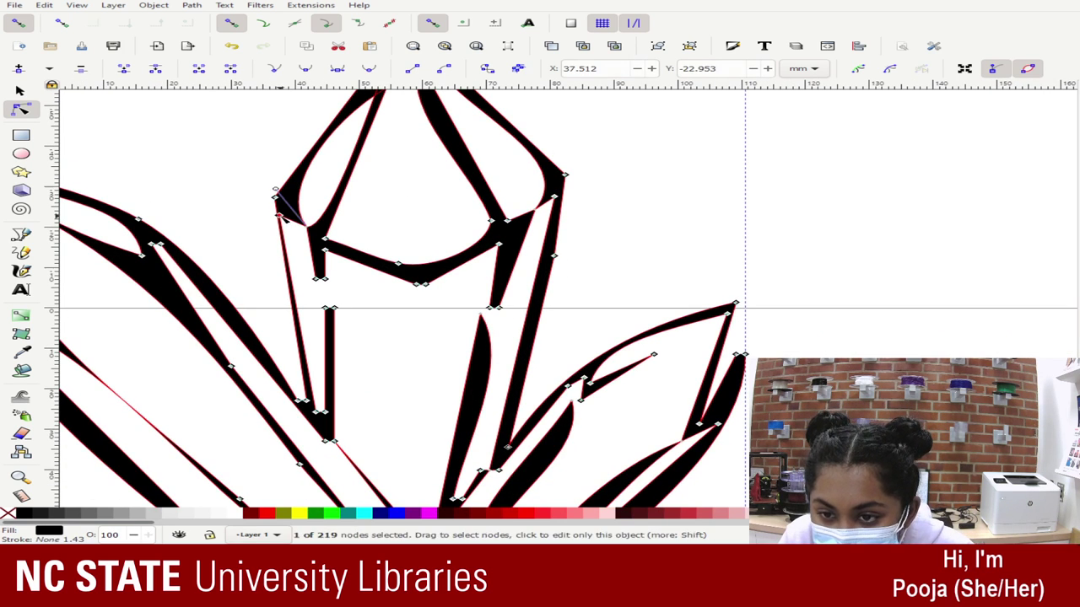
{"action": "left_click_drag", "start_coordinate": [279, 216], "coordinate": [288, 219]}
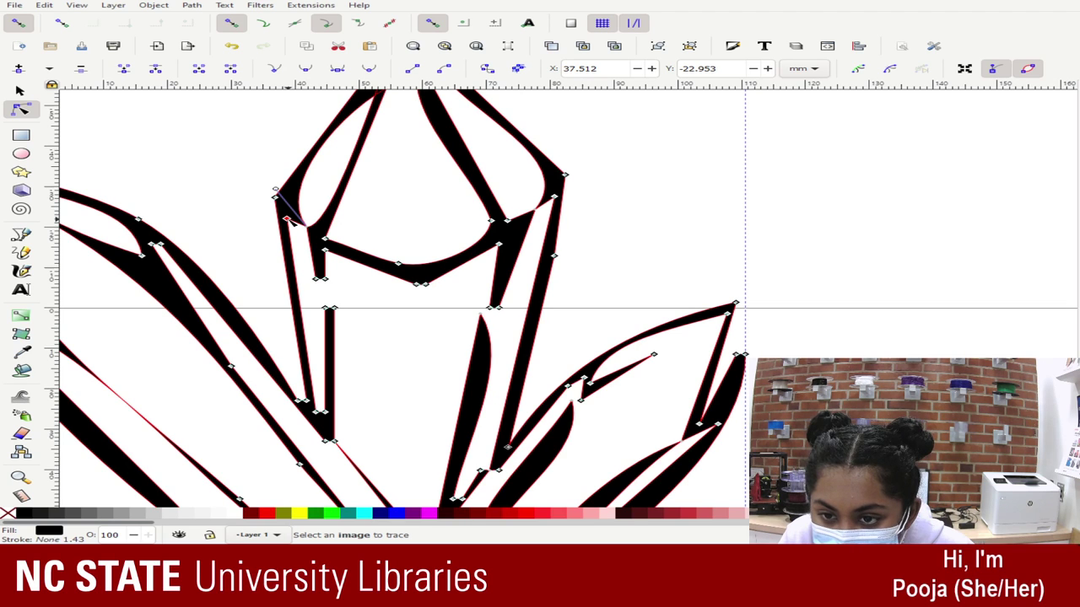
{"action": "left_click", "coordinate": [255, 181]}
- Thicken the left crystal's thin inner facet line by nudging its lower node right and pulling that node's curve handle outward
{"action": "scroll", "coordinate": [256, 182], "scroll_direction": "down", "scroll_amount": 2}
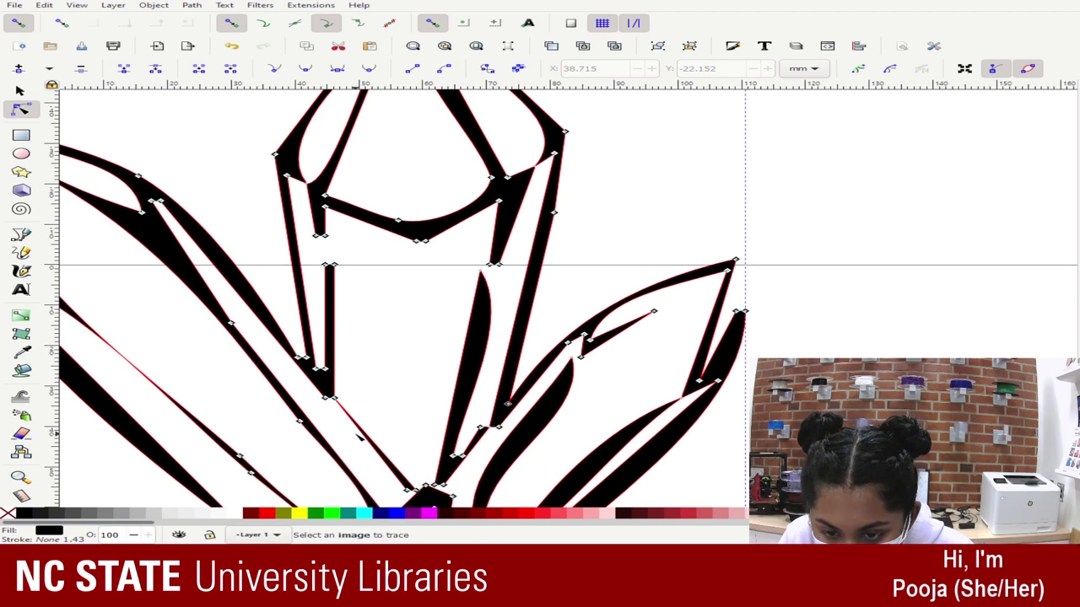
{"action": "scroll", "coordinate": [379, 357], "scroll_direction": "down", "scroll_amount": 5}
{"action": "left_click", "coordinate": [147, 388]}
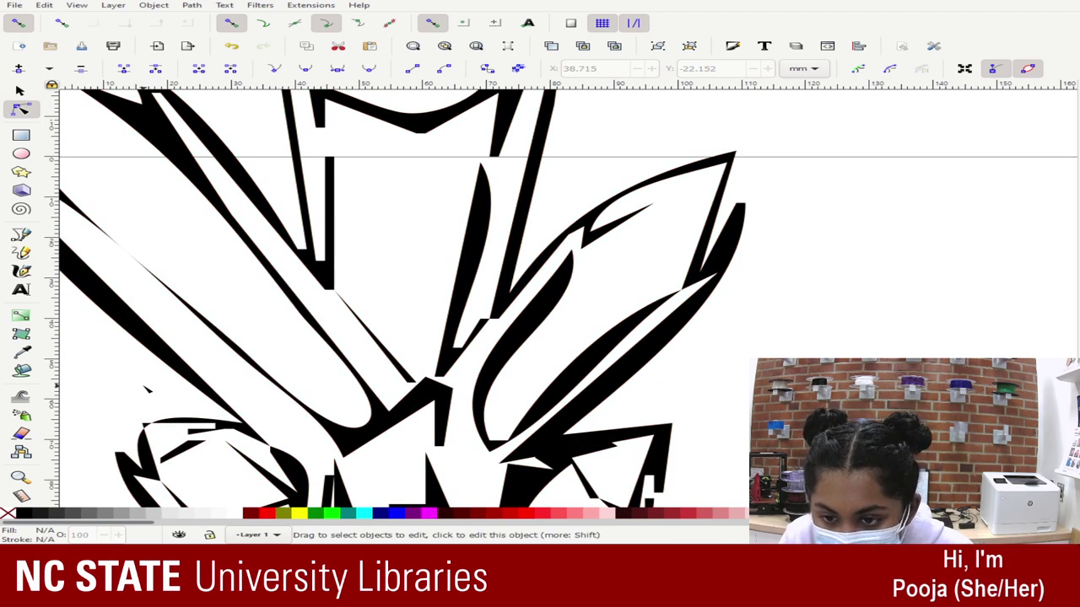
{"action": "left_click_drag", "start_coordinate": [143, 385], "coordinate": [110, 395]}
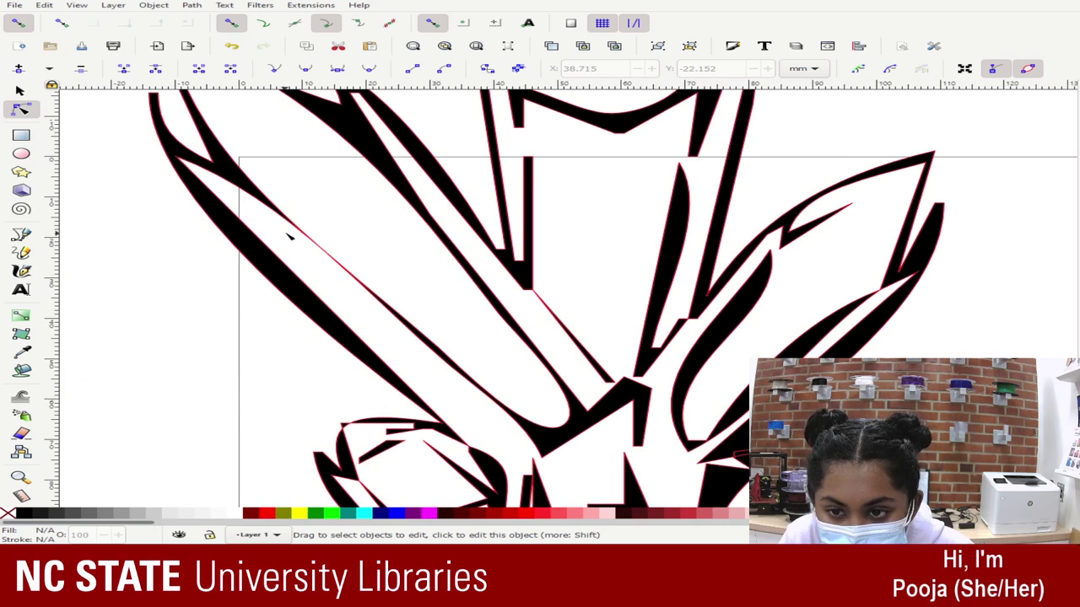
{"action": "left_click", "coordinate": [262, 192]}
{"action": "left_click", "coordinate": [454, 355]}
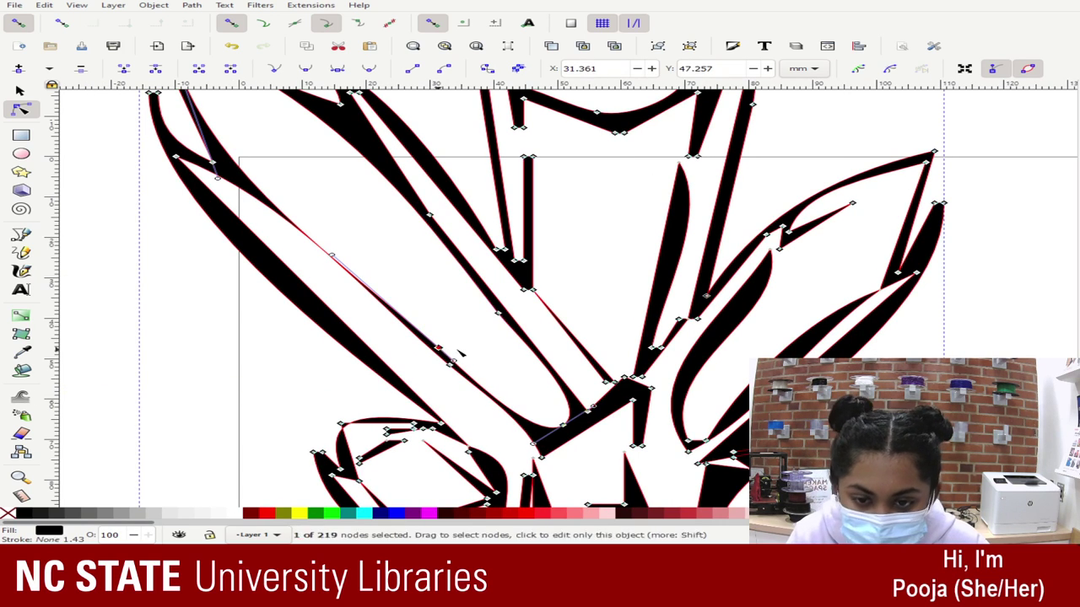
{"action": "key", "text": "Right"}
{"action": "key", "text": "Right"}
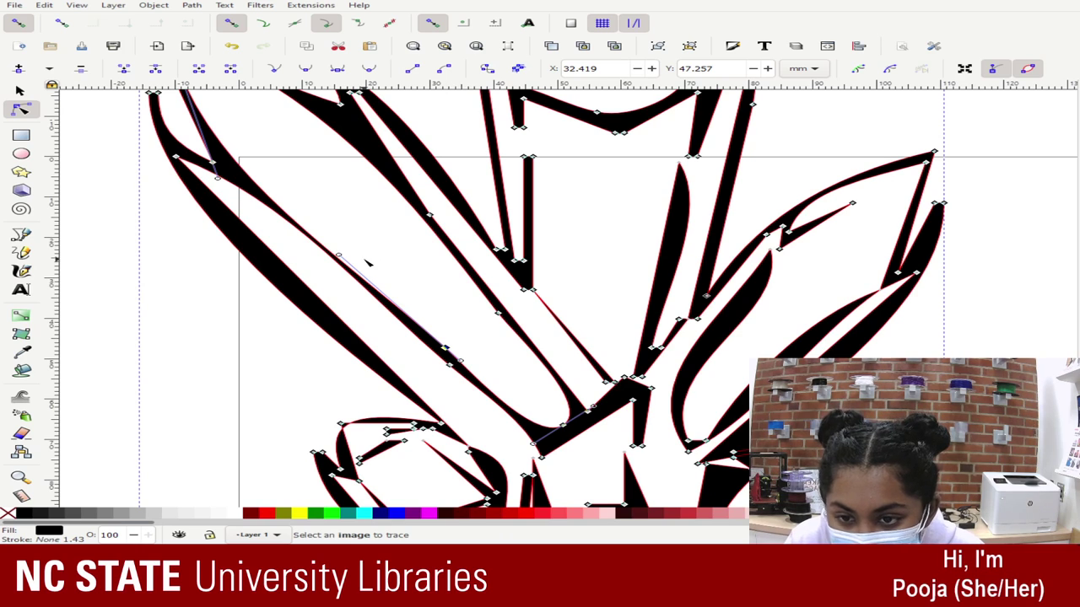
{"action": "left_click_drag", "start_coordinate": [342, 255], "coordinate": [357, 253]}
- Thicken the lower right edge of the left crystal by pulling the inner curve's handle left
{"action": "left_click", "coordinate": [518, 325]}
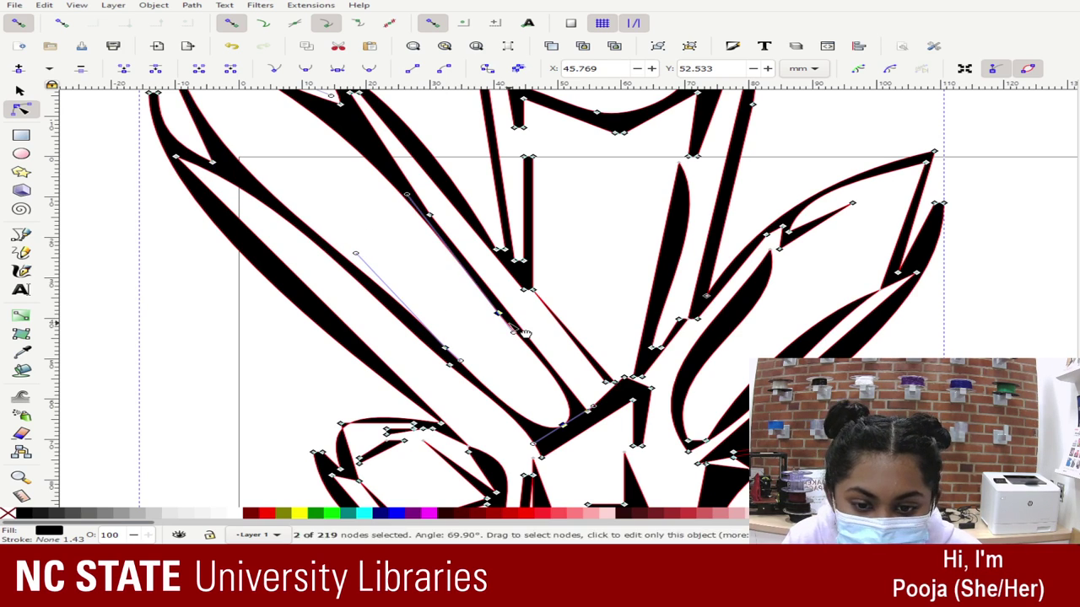
{"action": "left_click_drag", "start_coordinate": [515, 335], "coordinate": [504, 333]}
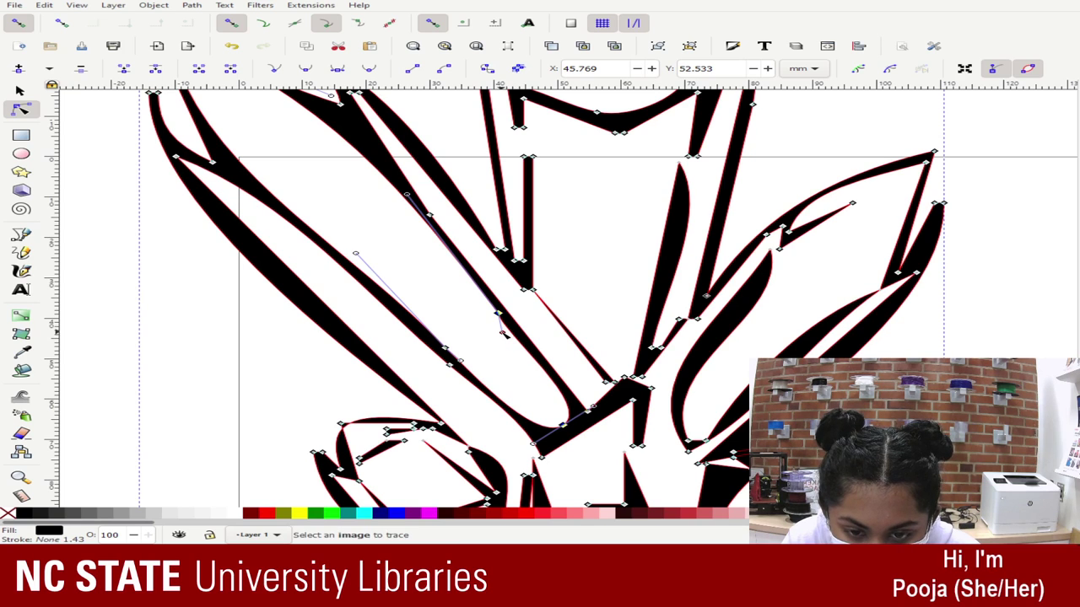
{"action": "left_click", "coordinate": [585, 357]}
- Try to thicken the thin diagonal line below the central crystal's left vertical strip by moving its upper node onto the strip's corner
{"action": "left_click", "coordinate": [533, 289]}
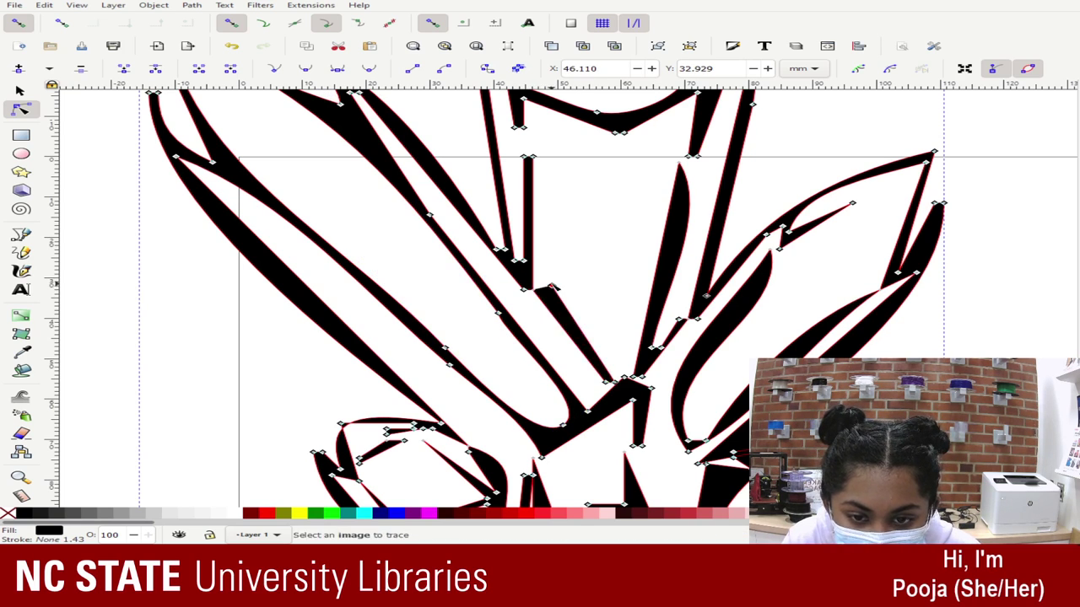
{"action": "left_click_drag", "start_coordinate": [540, 291], "coordinate": [536, 261]}
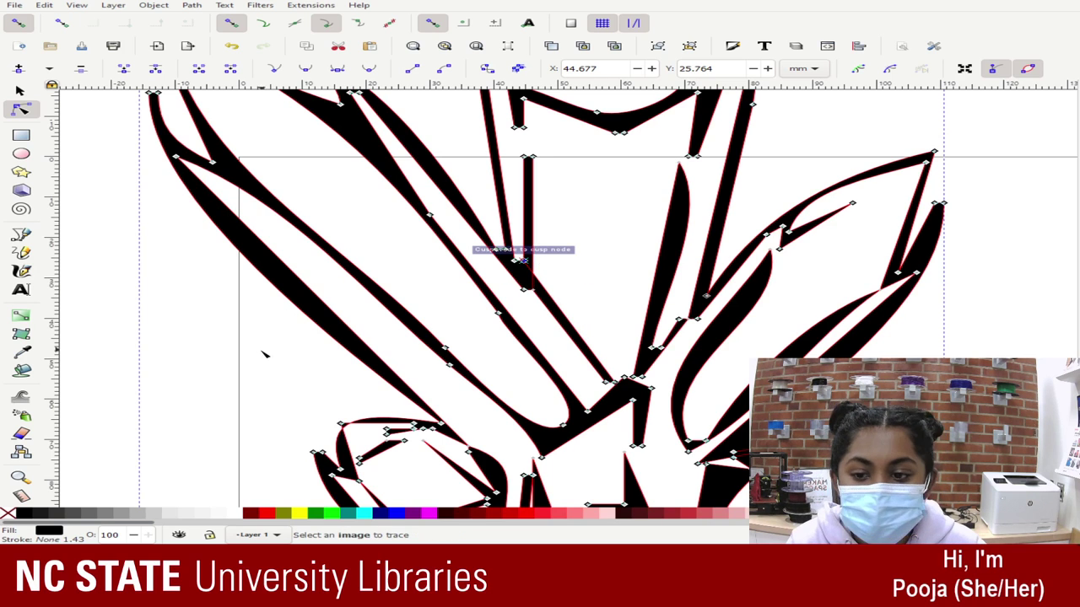
{"action": "left_click", "coordinate": [228, 357]}
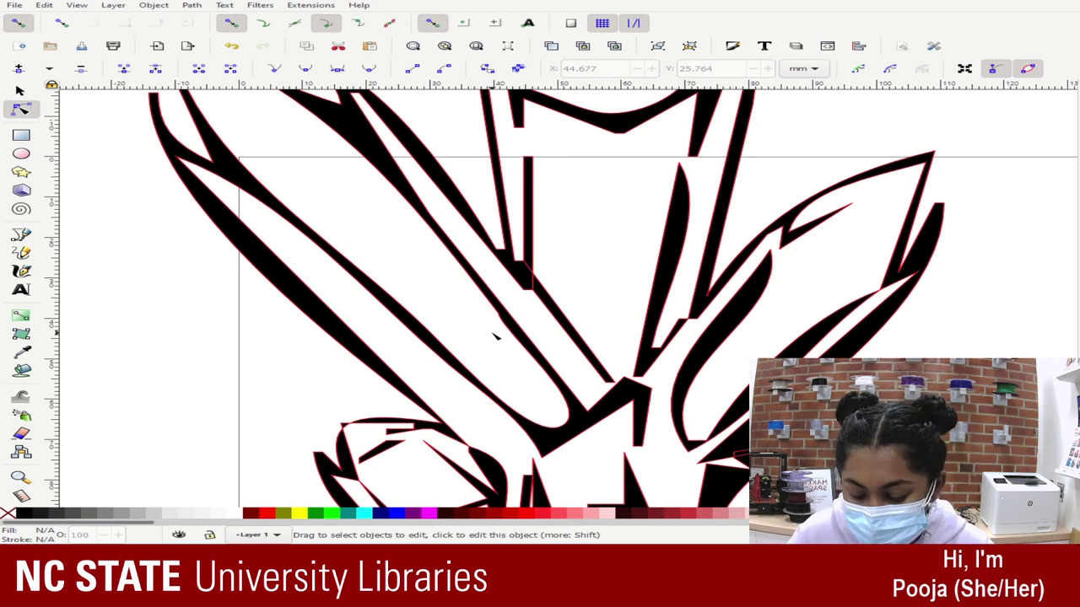
{"action": "left_click", "coordinate": [551, 307]}
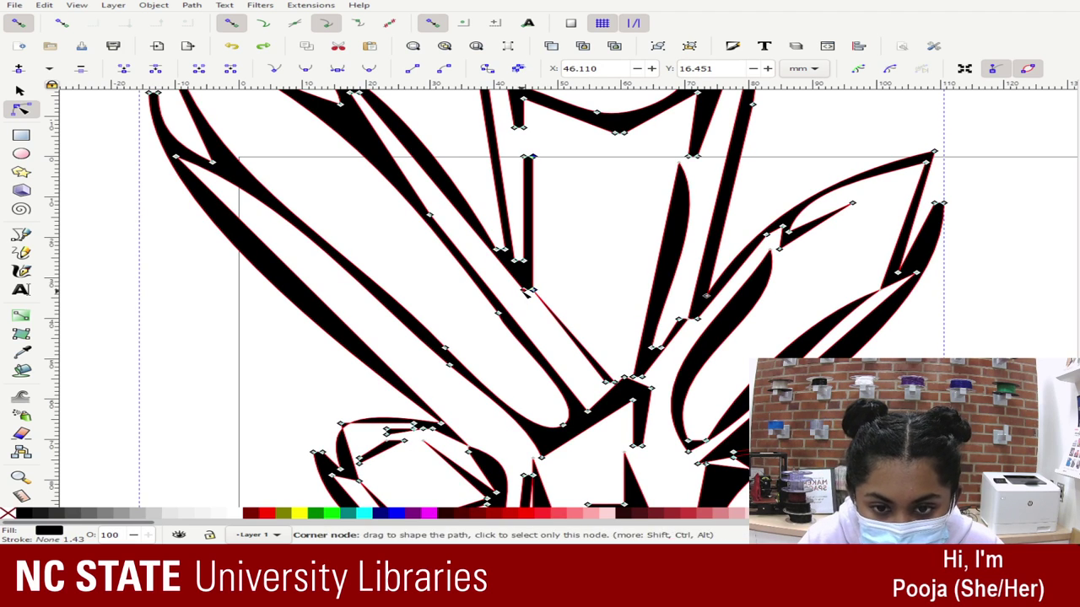
{"action": "left_click", "coordinate": [529, 291]}
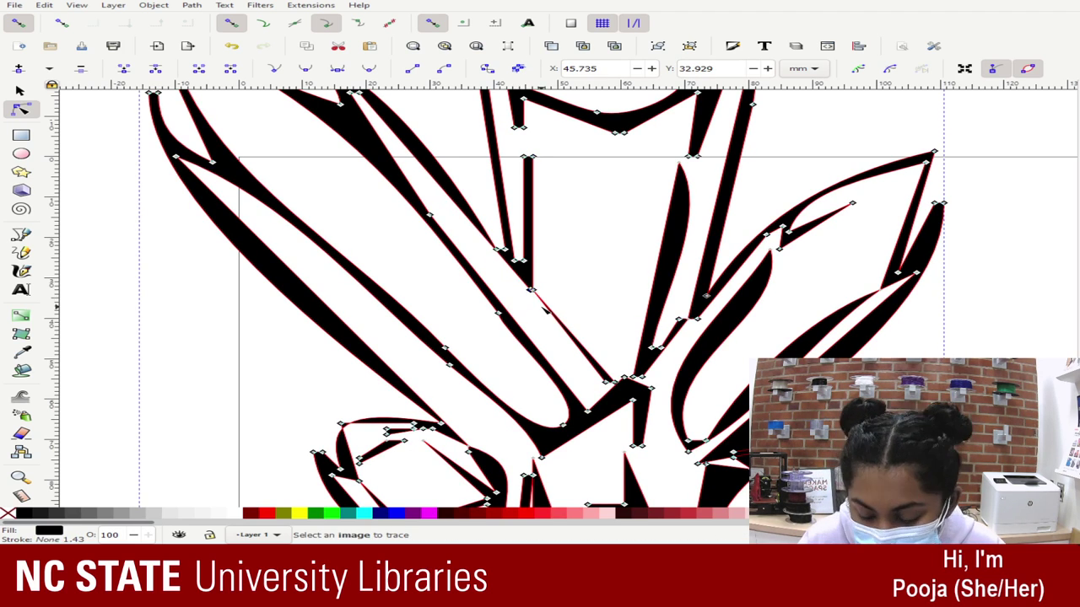
{"action": "key", "text": "Left"}
{"action": "key", "text": "Left"}
- Thicken the thin diagonal line below the central crystal's left vertical strip by moving its upper node onto the strip's inner corner
{"action": "left_click", "coordinate": [532, 290]}
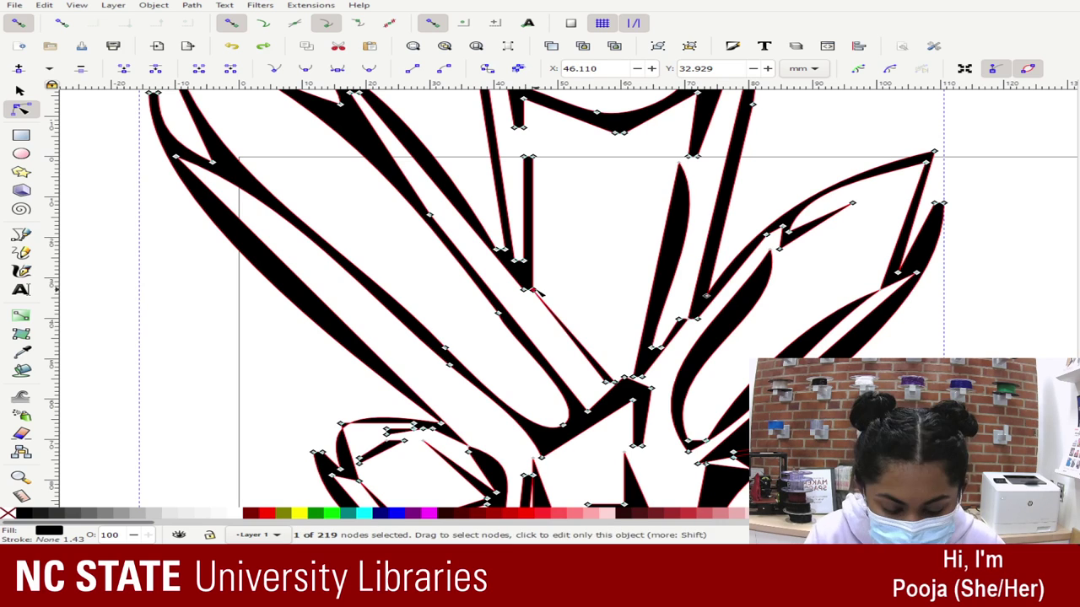
{"action": "key", "text": "Left"}
{"action": "key", "text": "Left"}
{"action": "key", "text": "Left"}
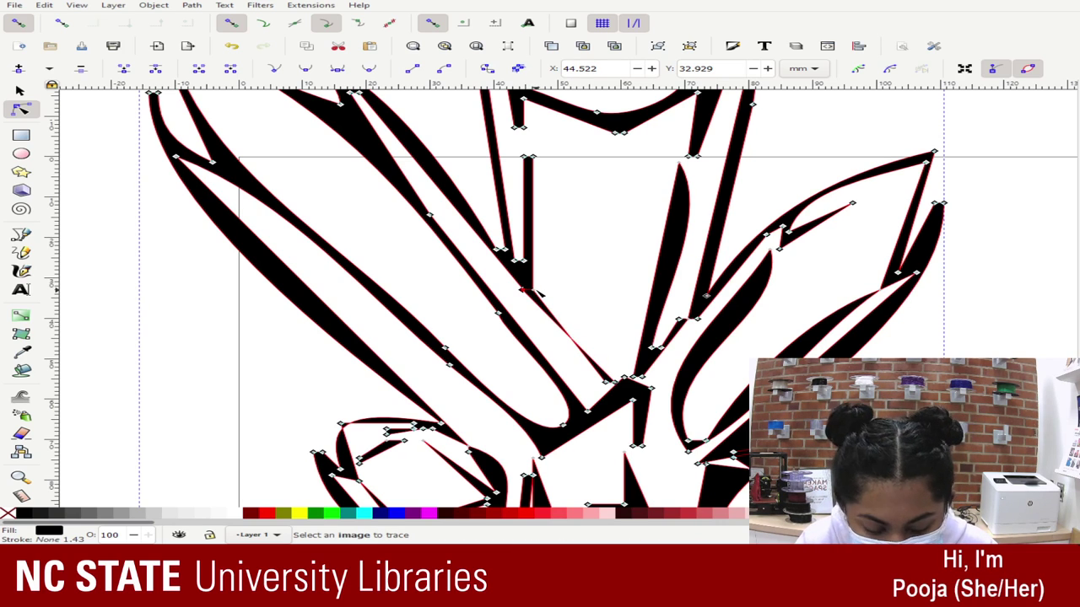
{"action": "key", "text": "Right"}
{"action": "key", "text": "Right"}
{"action": "key", "text": "Right"}
{"action": "key", "text": "Right"}
{"action": "key", "text": "Right"}
{"action": "key", "text": "Right"}
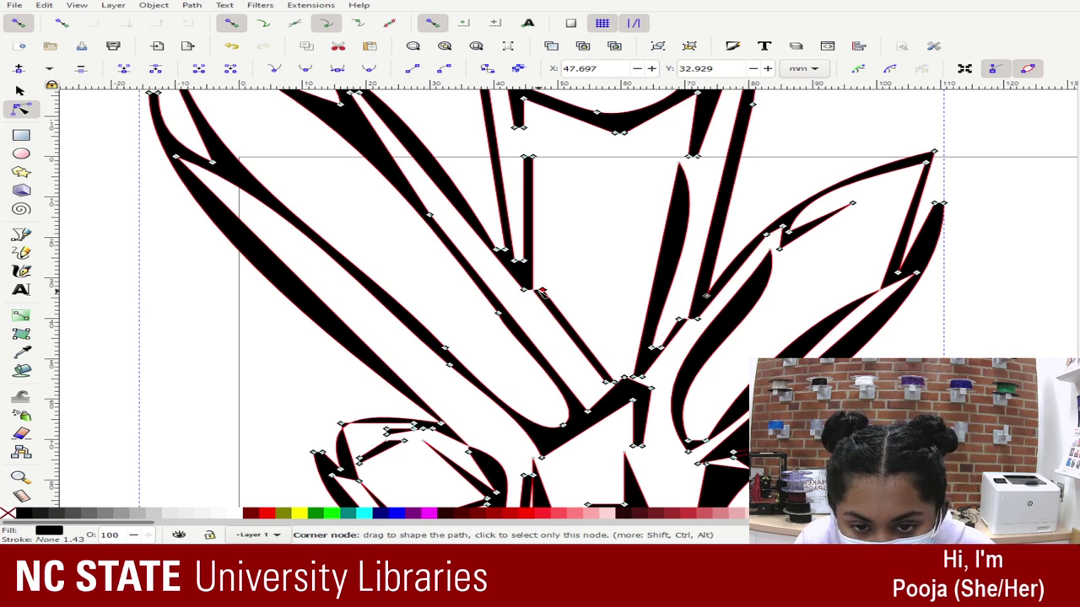
{"action": "left_click_drag", "start_coordinate": [542, 292], "coordinate": [537, 264]}
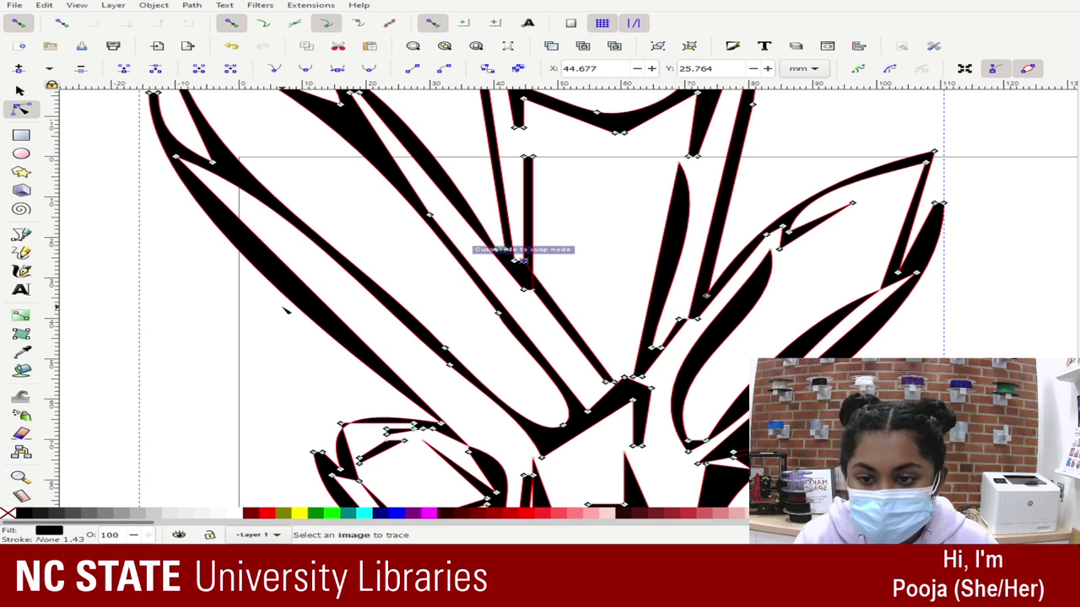
{"action": "left_click", "coordinate": [196, 336]}
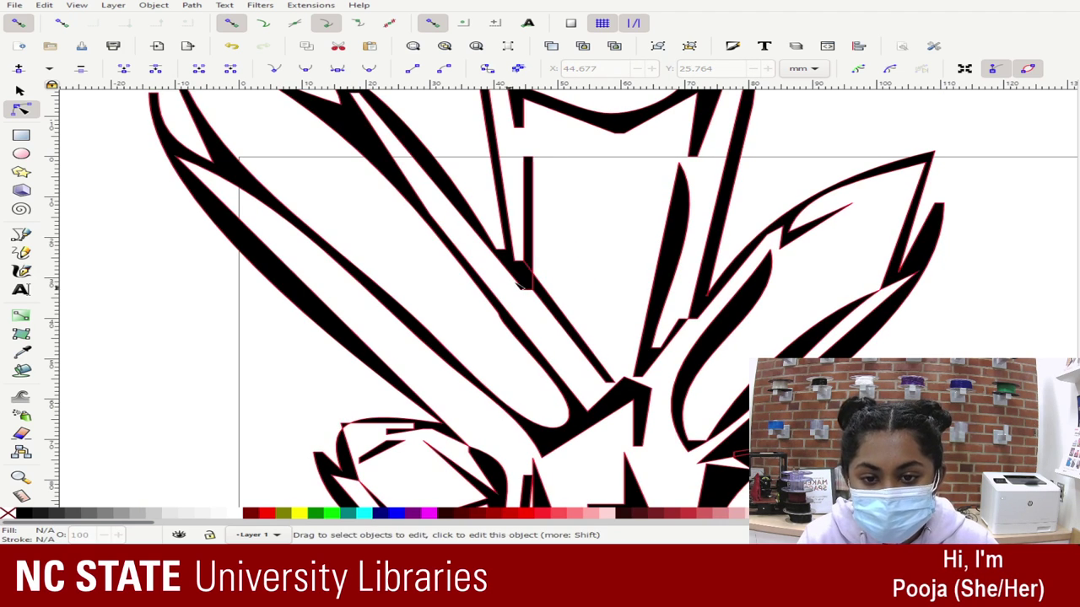
- Join the vertical strip's base to the left crystal's edge by moving its bottom left node up to the adjacent stroke's corner
{"action": "left_click", "coordinate": [527, 276]}
{"action": "left_click_drag", "start_coordinate": [524, 289], "coordinate": [506, 249]}
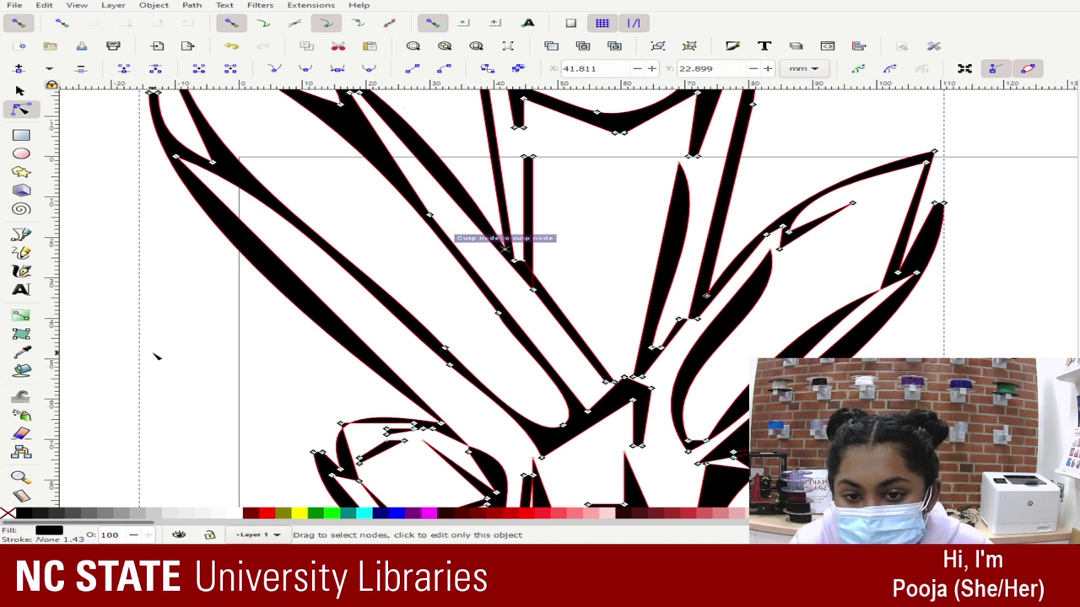
{"action": "left_click", "coordinate": [169, 354]}
{"action": "key", "text": "minus"}
{"action": "key", "text": "minus"}
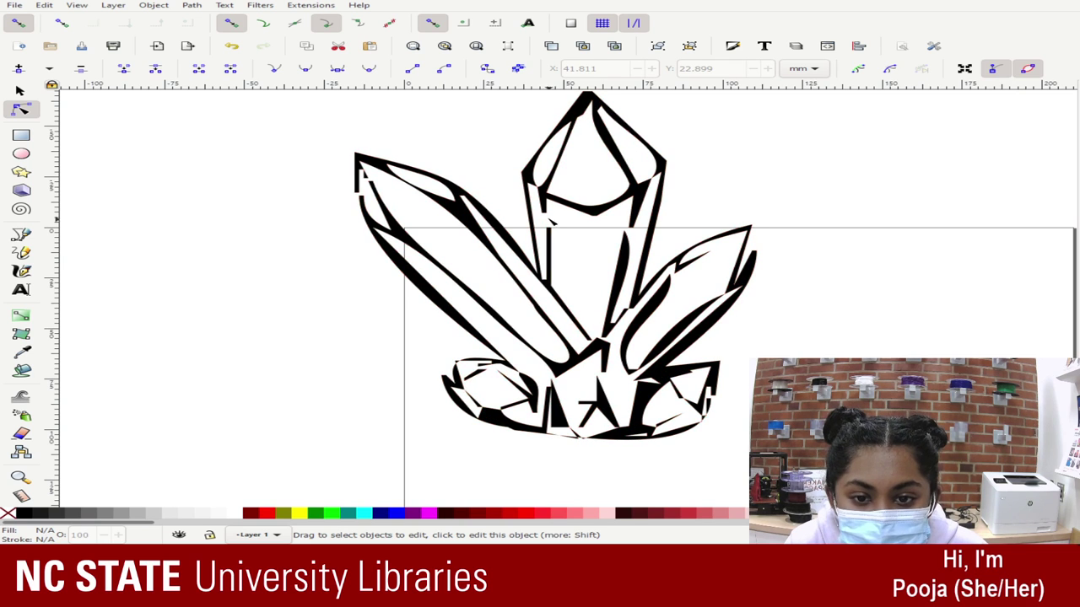
- Close the gap in the central crystal's right inner strip by joining the lower segment's nodes to the strip above and straightening its curved edge
{"action": "left_click", "coordinate": [548, 228]}
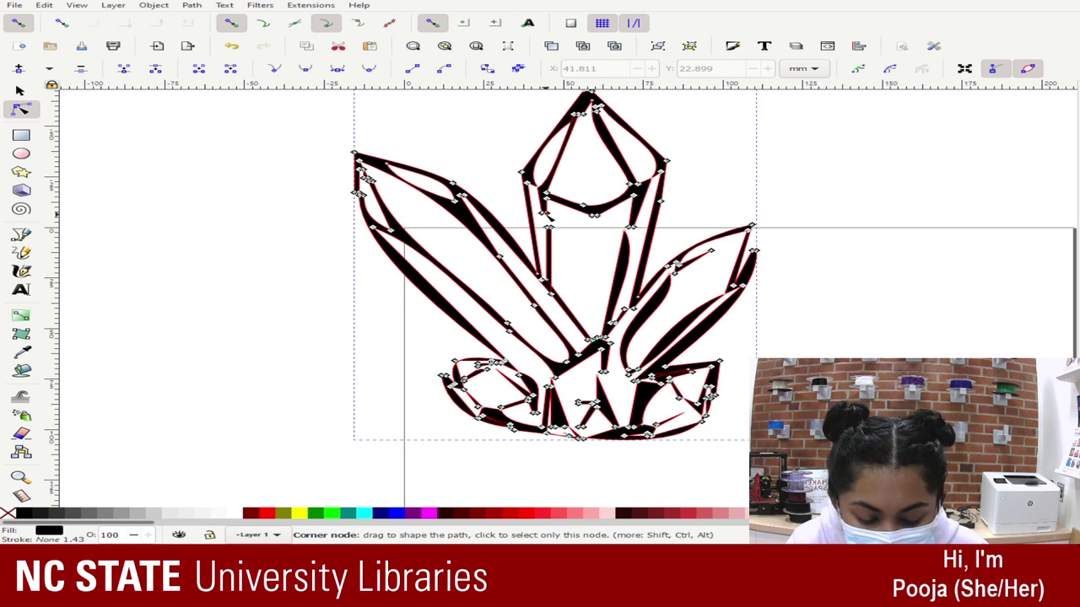
{"action": "key", "text": "plus"}
{"action": "key", "text": "plus"}
{"action": "scroll", "coordinate": [821, 193], "scroll_direction": "up", "scroll_amount": 8}
{"action": "scroll", "coordinate": [747, 248], "scroll_direction": "down", "scroll_amount": 3}
{"action": "key", "text": "plus"}
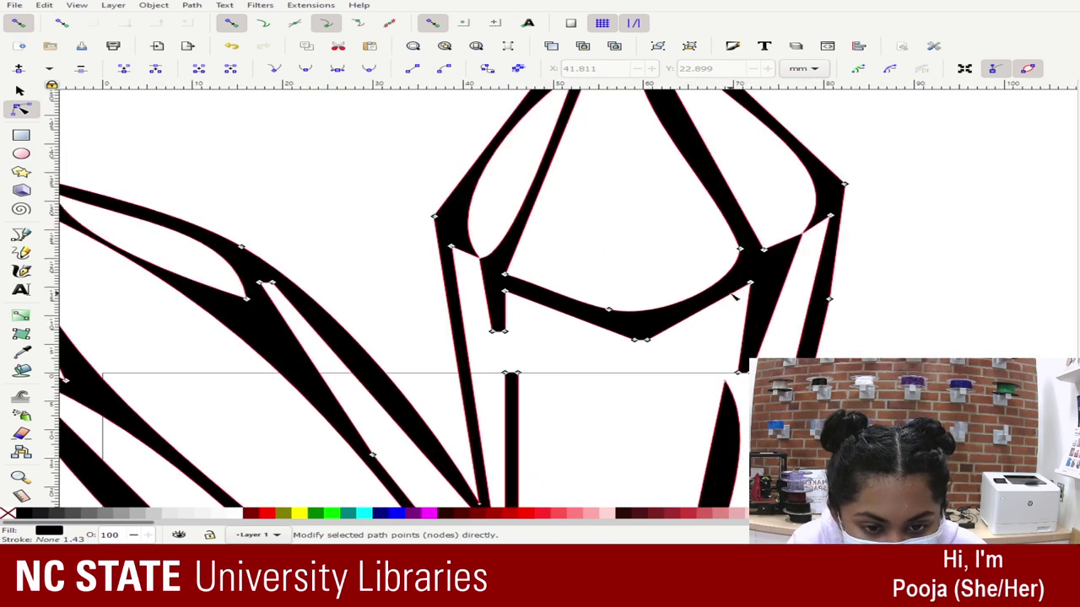
{"action": "key", "text": "plus"}
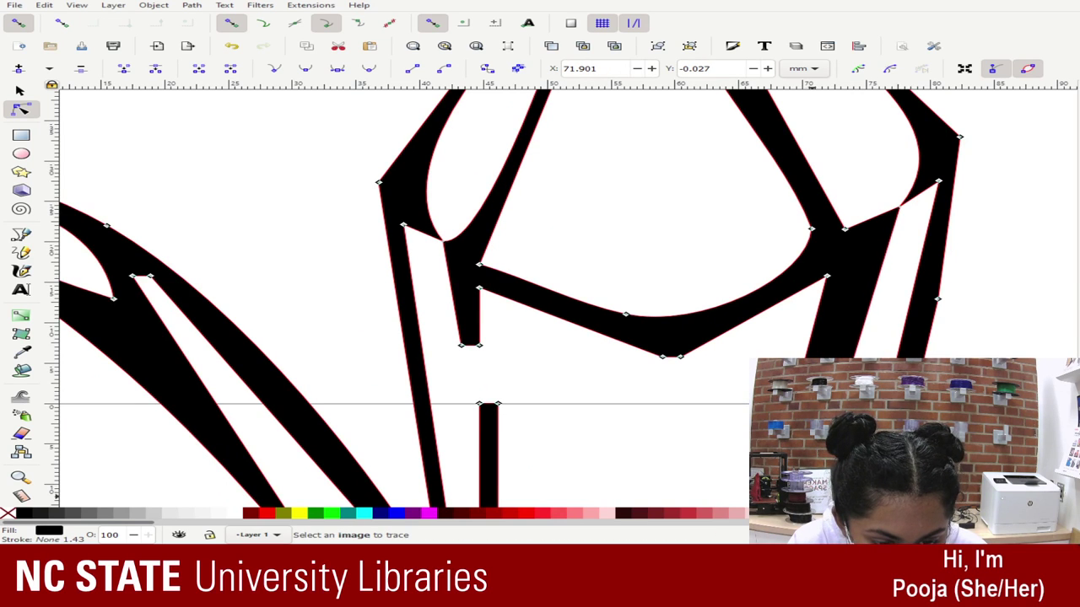
{"action": "scroll", "coordinate": [823, 283], "scroll_direction": "down", "scroll_amount": 7}
{"action": "scroll", "coordinate": [823, 295], "scroll_direction": "down", "scroll_amount": 1}
{"action": "scroll", "coordinate": [818, 278], "scroll_direction": "down", "scroll_amount": 2}
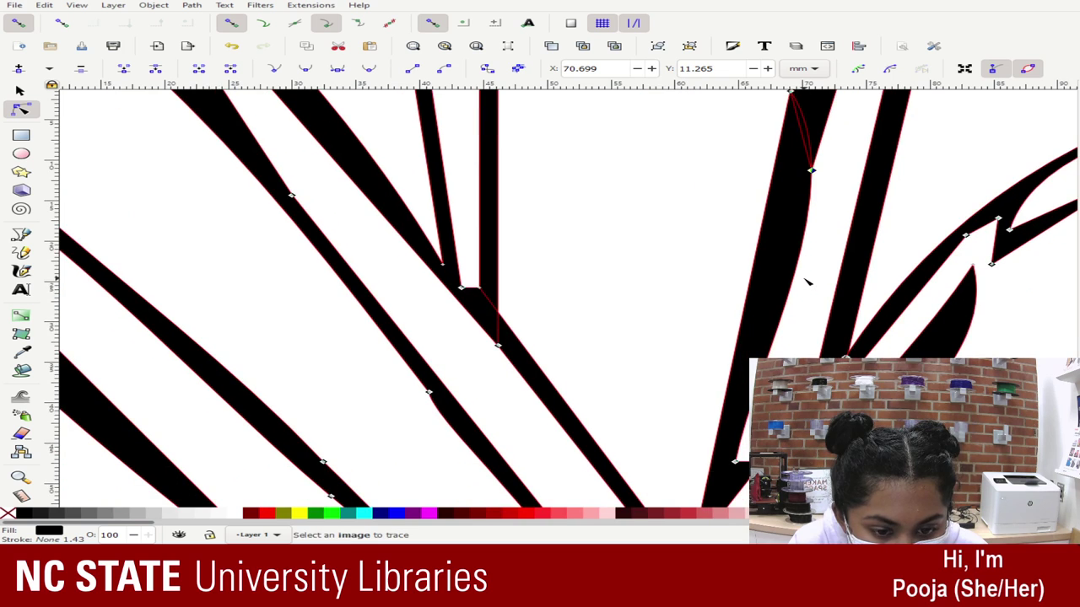
{"action": "scroll", "coordinate": [808, 258], "scroll_direction": "up", "scroll_amount": 1}
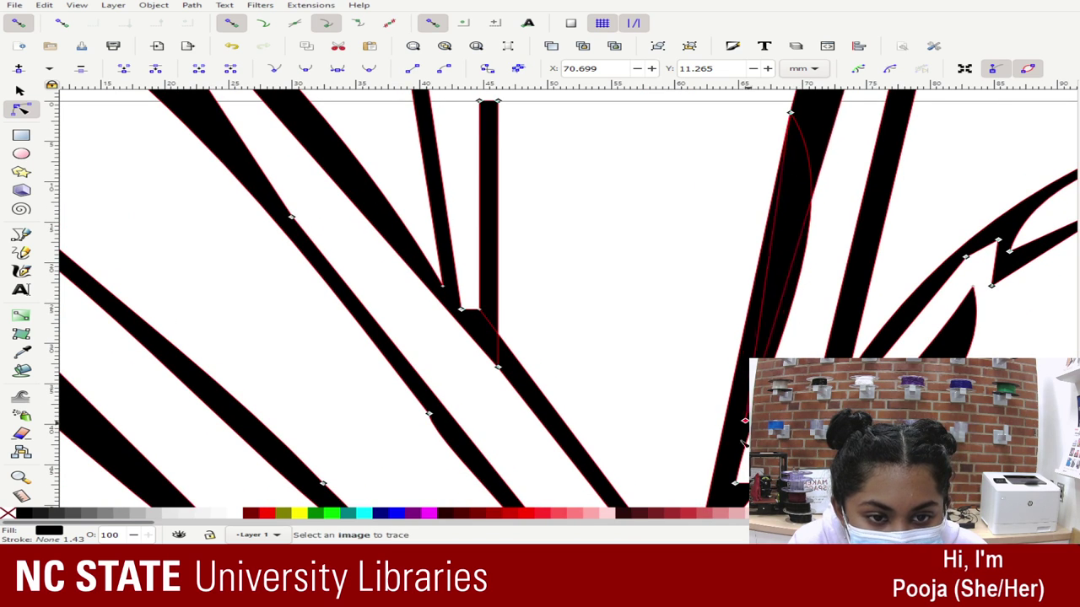
{"action": "scroll", "coordinate": [787, 279], "scroll_direction": "up", "scroll_amount": 2}
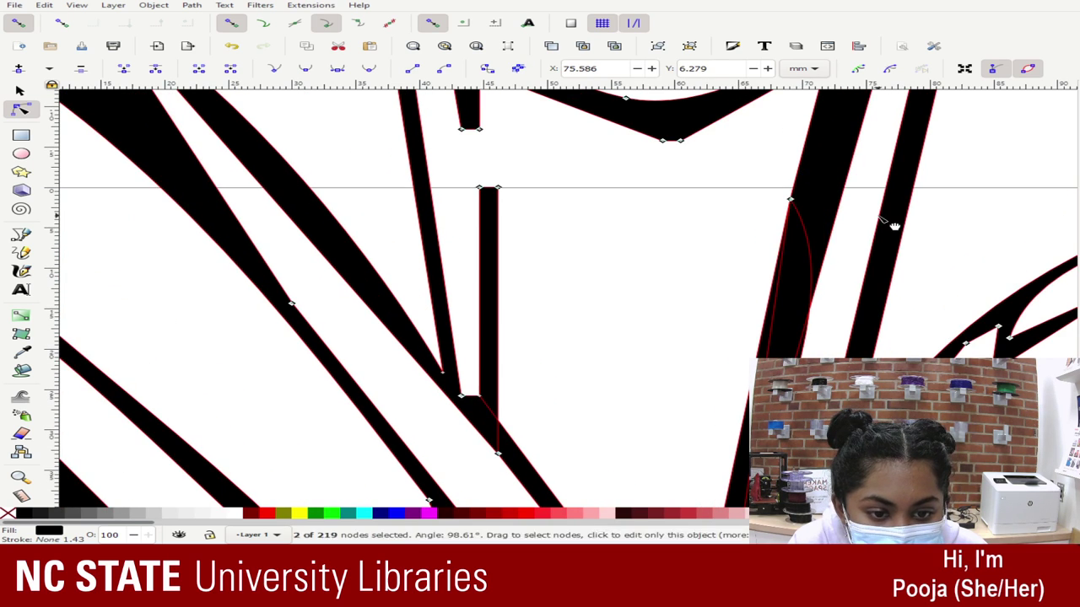
{"action": "left_click", "coordinate": [793, 201]}
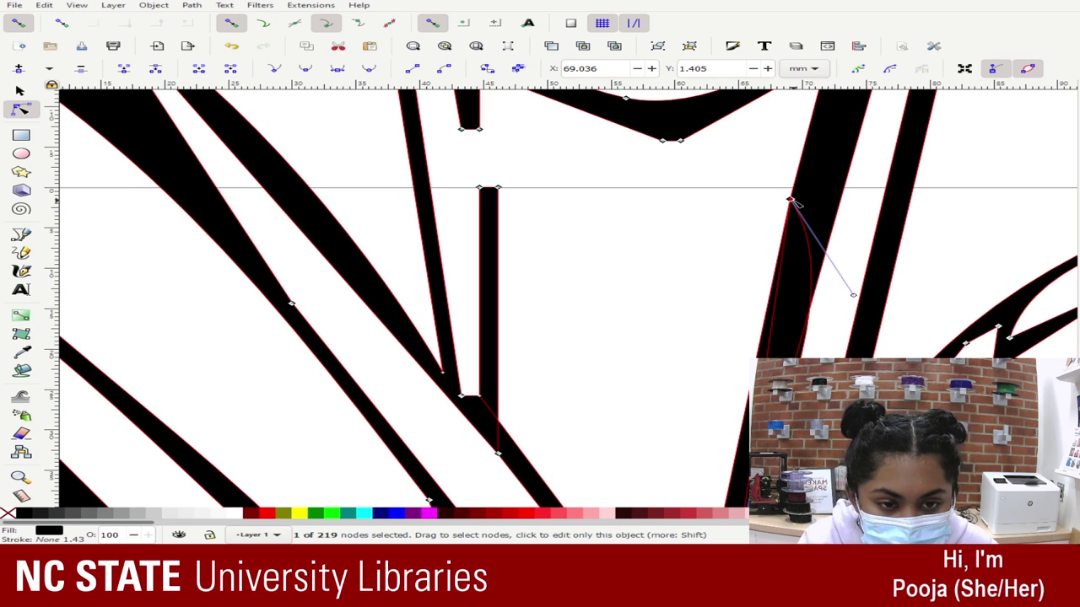
{"action": "key", "text": "Escape"}
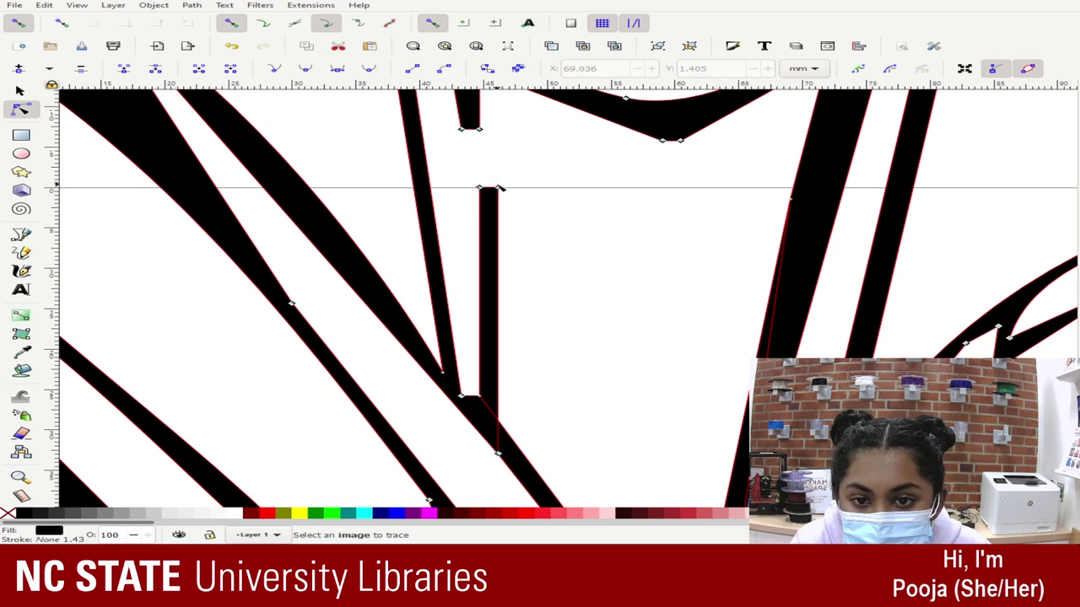
- Close the gap in the central crystal's left inner strip by moving the lower segment's top nodes onto the upper stub's bottom corners
{"action": "left_click_drag", "start_coordinate": [499, 187], "coordinate": [461, 129]}
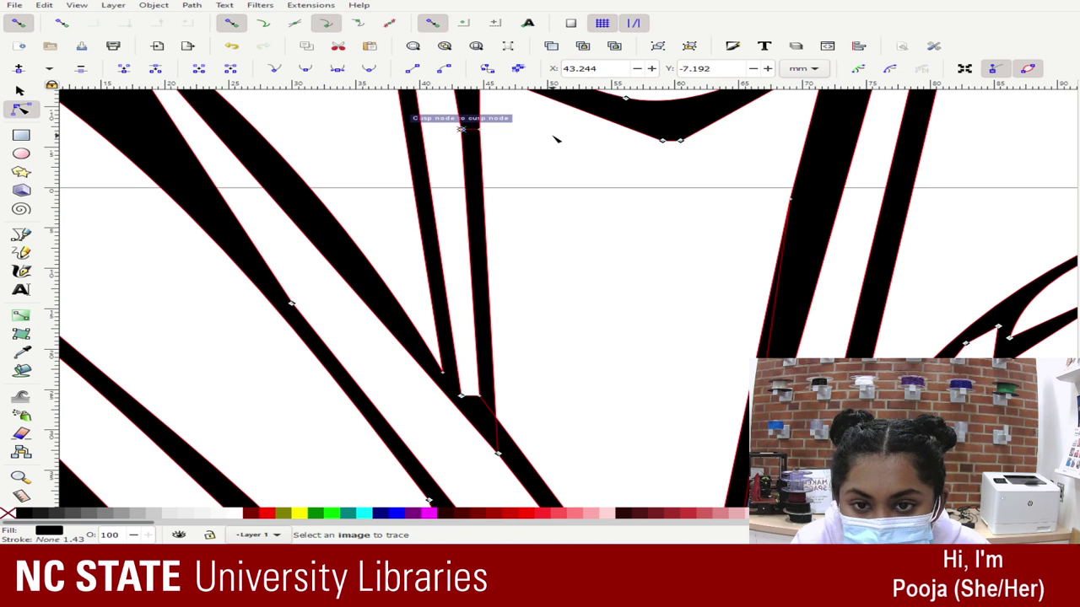
{"action": "left_click", "coordinate": [537, 158]}
{"action": "key", "text": "minus"}
{"action": "key", "text": "minus"}
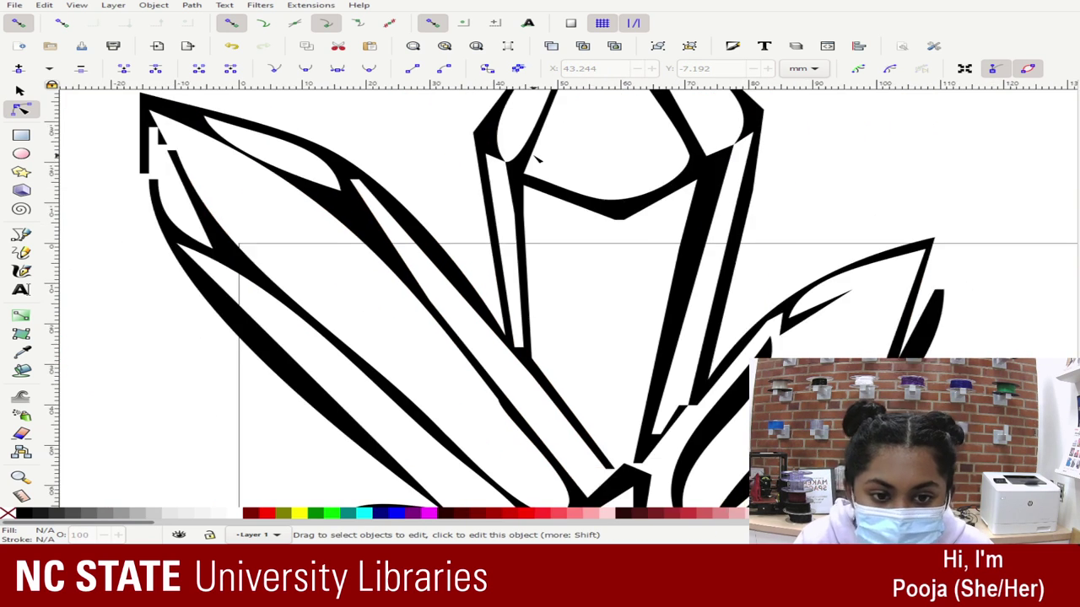
{"action": "key", "text": "minus"}
{"action": "scroll", "coordinate": [669, 427], "scroll_direction": "up", "scroll_amount": 2}
{"action": "scroll", "coordinate": [670, 427], "scroll_direction": "down", "scroll_amount": 3}
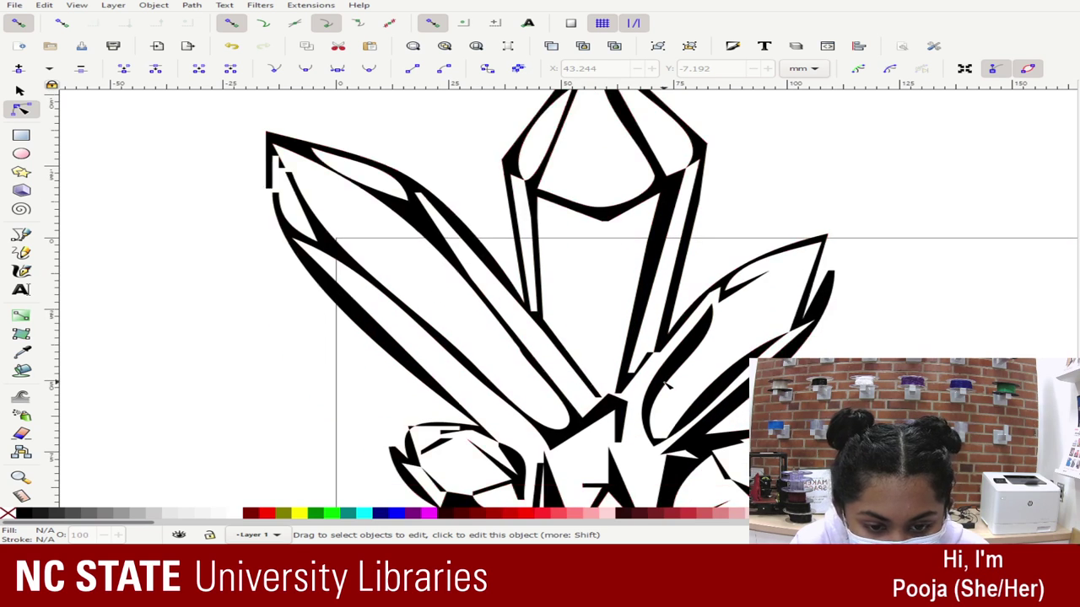
- Join the bases of the central crystal's two right-hand strips by moving the lower end nodes onto the adjacent stroke's corners
{"action": "left_click", "coordinate": [642, 358]}
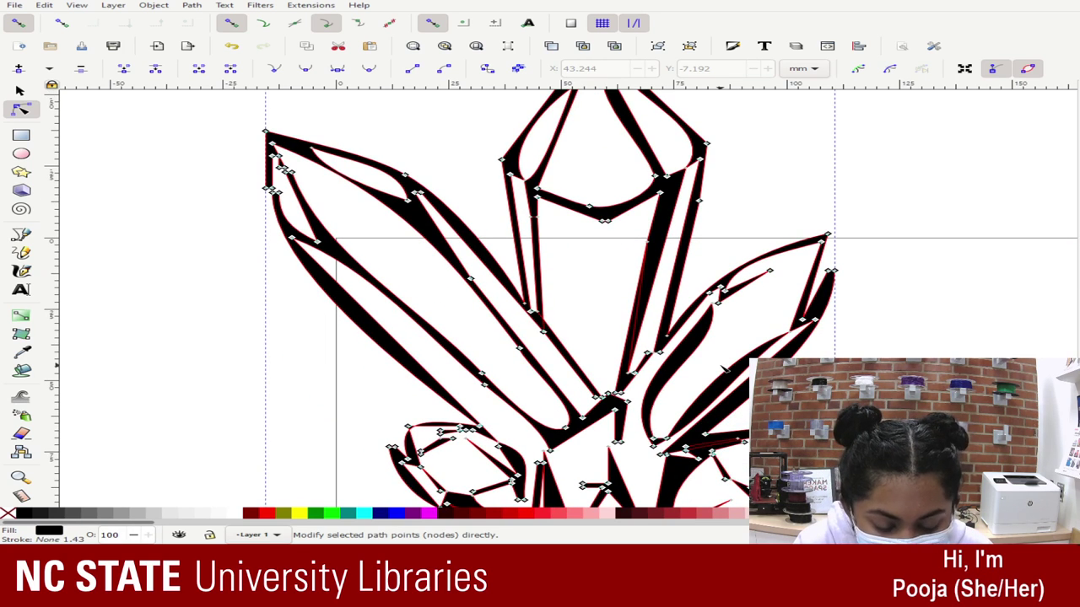
{"action": "key", "text": "plus"}
{"action": "key", "text": "plus"}
{"action": "key", "text": "plus"}
{"action": "left_click", "coordinate": [848, 281]}
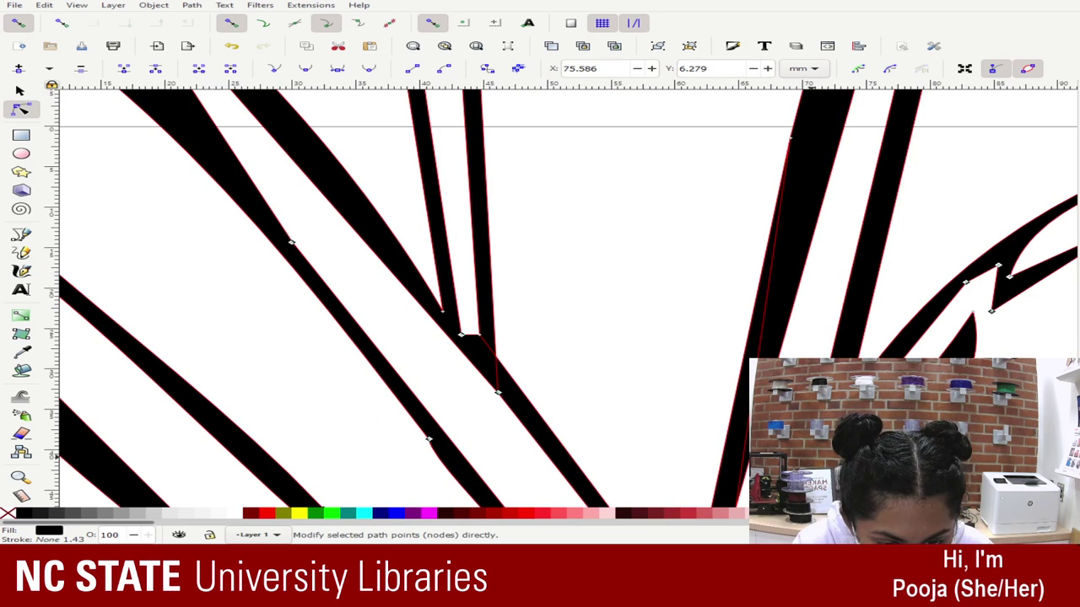
{"action": "mouse_move", "coordinate": [811, 452]}
{"action": "left_mouse_down"}
{"action": "mouse_move", "coordinate": [831, 452]}
{"action": "mouse_move", "coordinate": [812, 451]}
{"action": "left_mouse_up"}
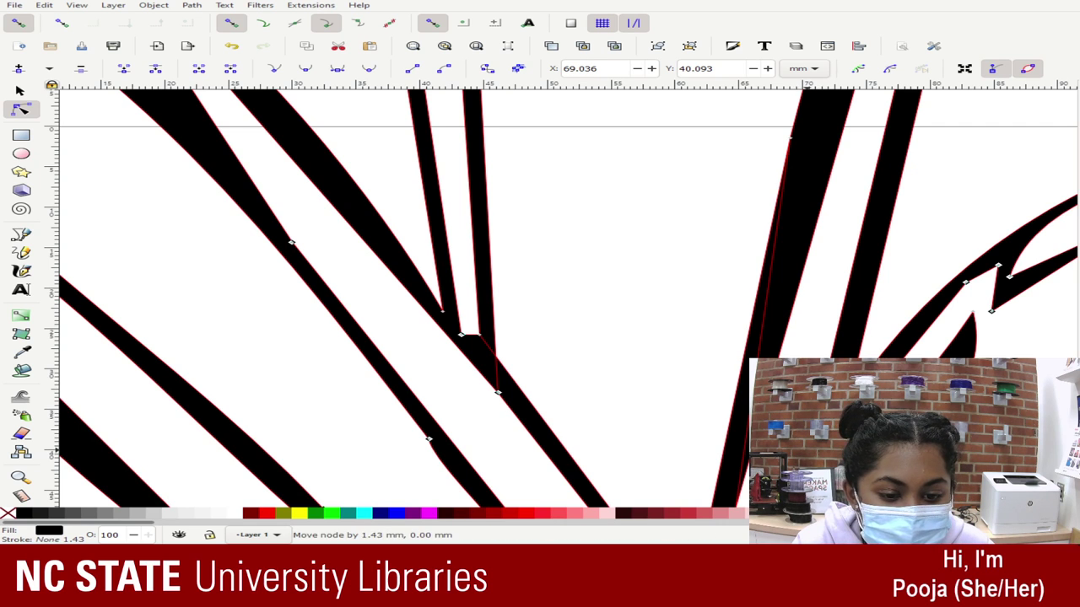
{"action": "scroll", "coordinate": [817, 355], "scroll_direction": "down", "scroll_amount": 18}
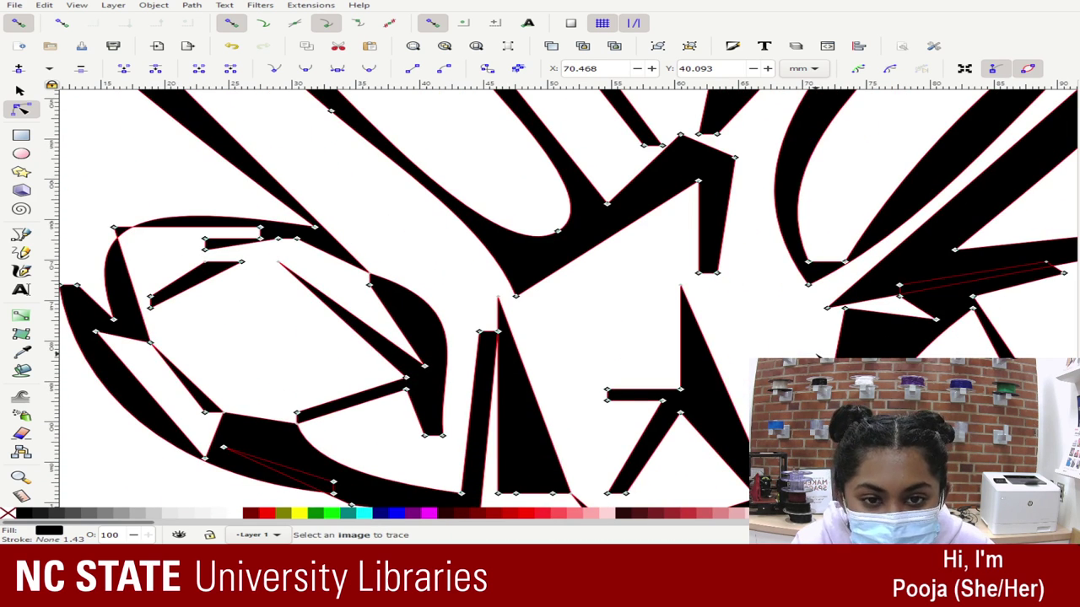
{"action": "key", "text": "minus"}
{"action": "key", "text": "minus"}
{"action": "key", "text": "minus"}
{"action": "key", "text": "minus"}
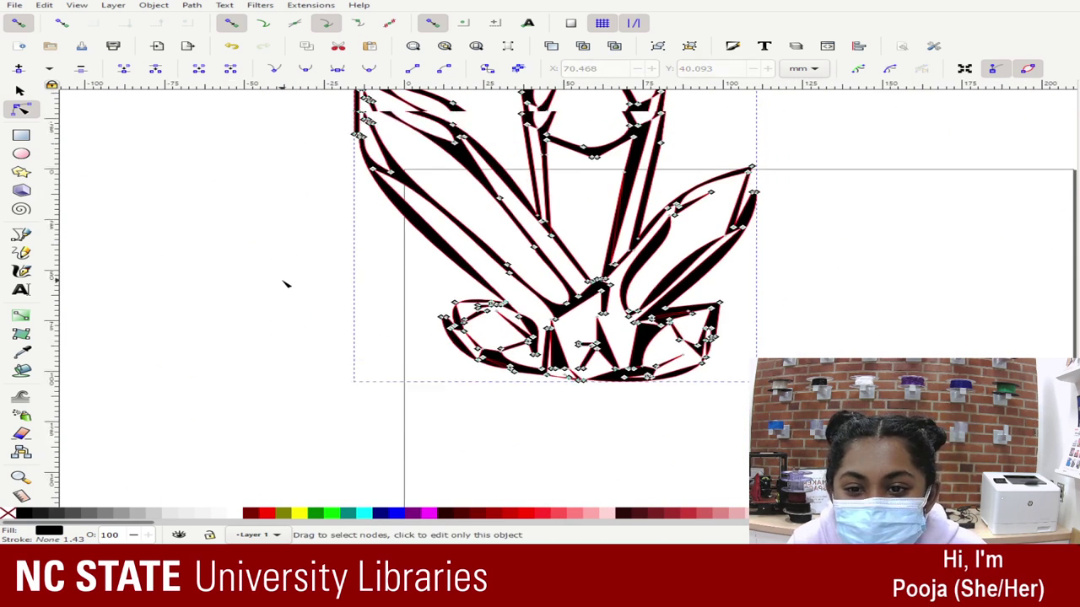
{"action": "key", "text": "Escape"}
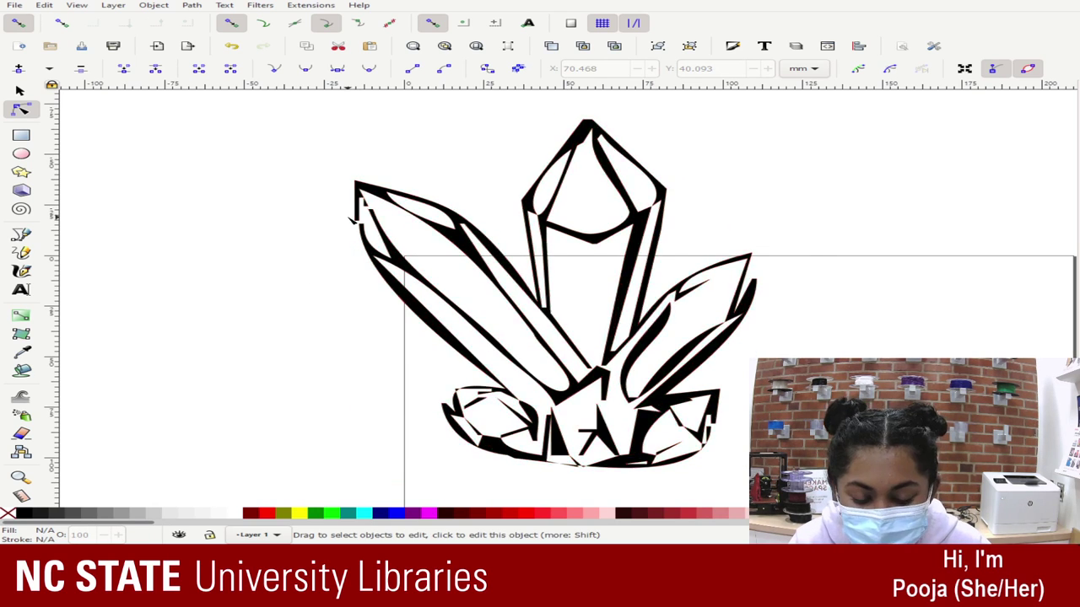
- Close the gap in the inner line below the left crystal's tip by moving the upper piece's end nodes onto the lower line's corners
{"action": "key", "text": "plus"}
{"action": "key", "text": "plus"}
{"action": "key", "text": "plus"}
{"action": "left_click_drag", "start_coordinate": [123, 393], "coordinate": [57, 248]}
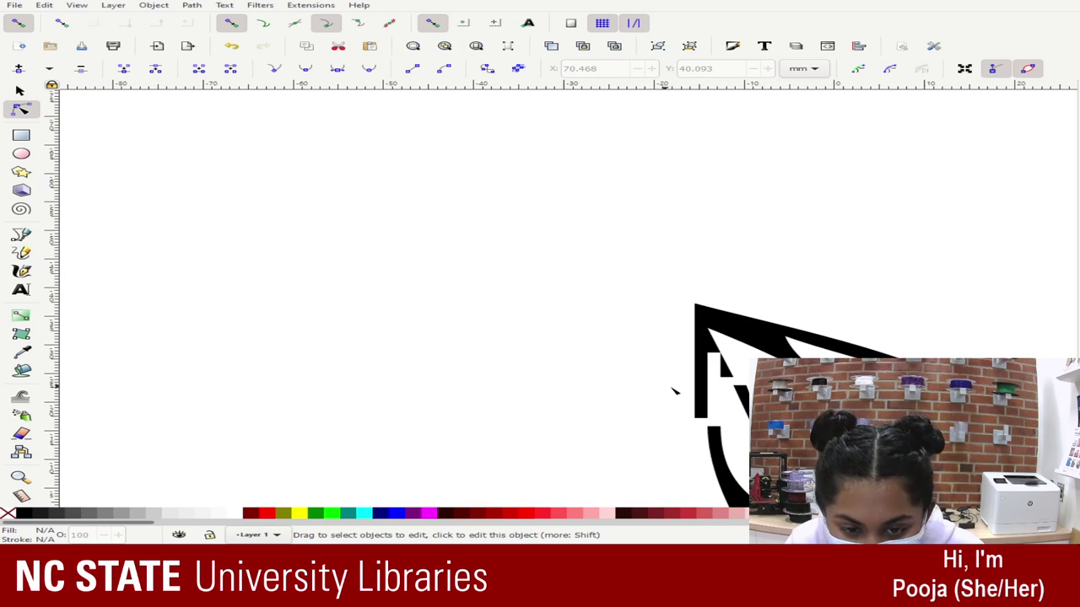
{"action": "left_click", "coordinate": [727, 375]}
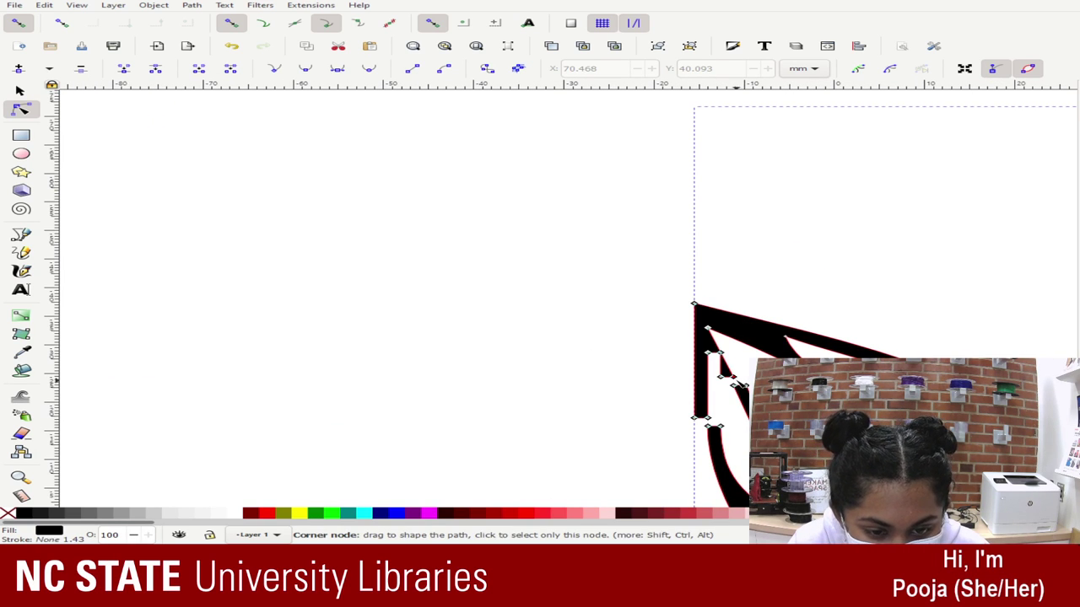
{"action": "mouse_move", "coordinate": [735, 379]}
{"action": "left_mouse_down"}
{"action": "mouse_move", "coordinate": [745, 384]}
{"action": "mouse_move", "coordinate": [726, 384]}
{"action": "left_mouse_up"}
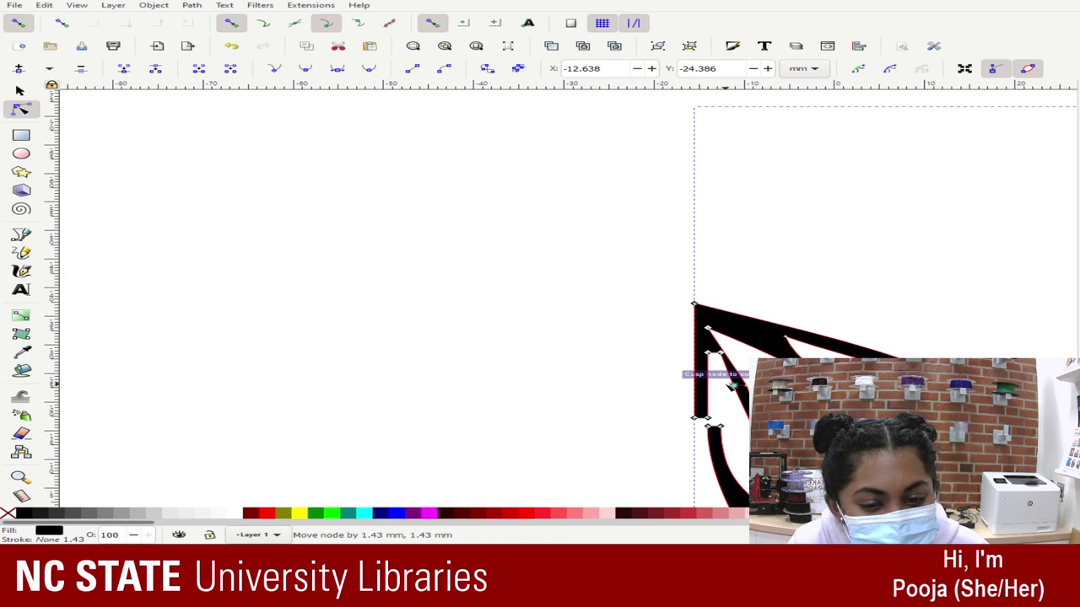
{"action": "left_click", "coordinate": [574, 413]}
{"action": "scroll", "coordinate": [683, 373], "scroll_direction": "down", "scroll_amount": 3}
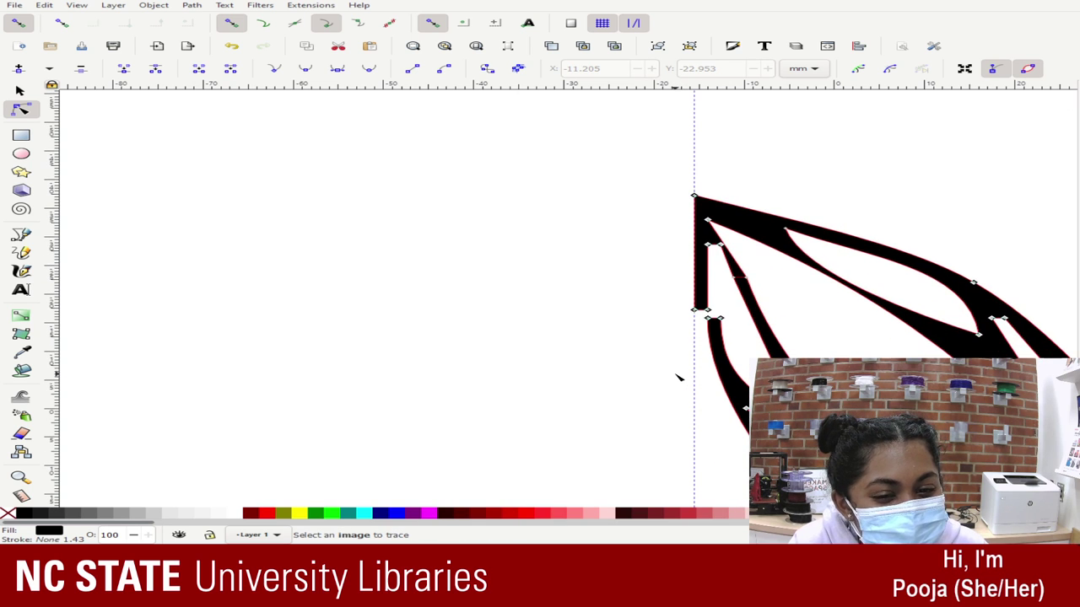
- Close the gap in the left crystal's outer left edge by moving the upper stroke's end nodes onto the lower curve's top corners
{"action": "left_click", "coordinate": [651, 364]}
{"action": "left_click", "coordinate": [706, 310]}
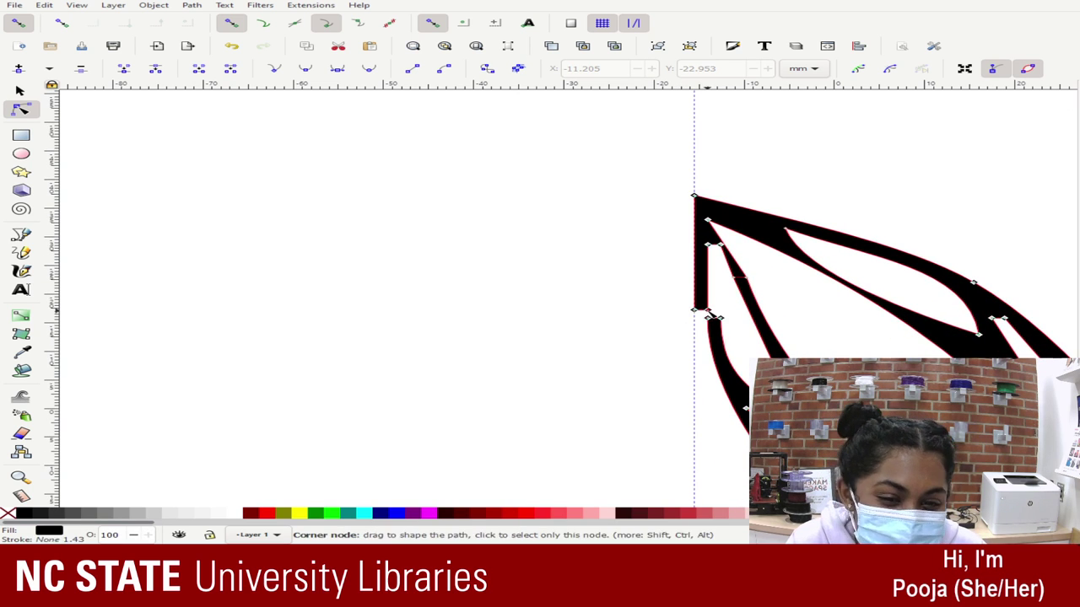
{"action": "mouse_move", "coordinate": [710, 311]}
{"action": "left_mouse_down"}
{"action": "mouse_move", "coordinate": [719, 318]}
{"action": "mouse_move", "coordinate": [709, 319]}
{"action": "left_mouse_up"}
{"action": "left_click", "coordinate": [661, 321]}
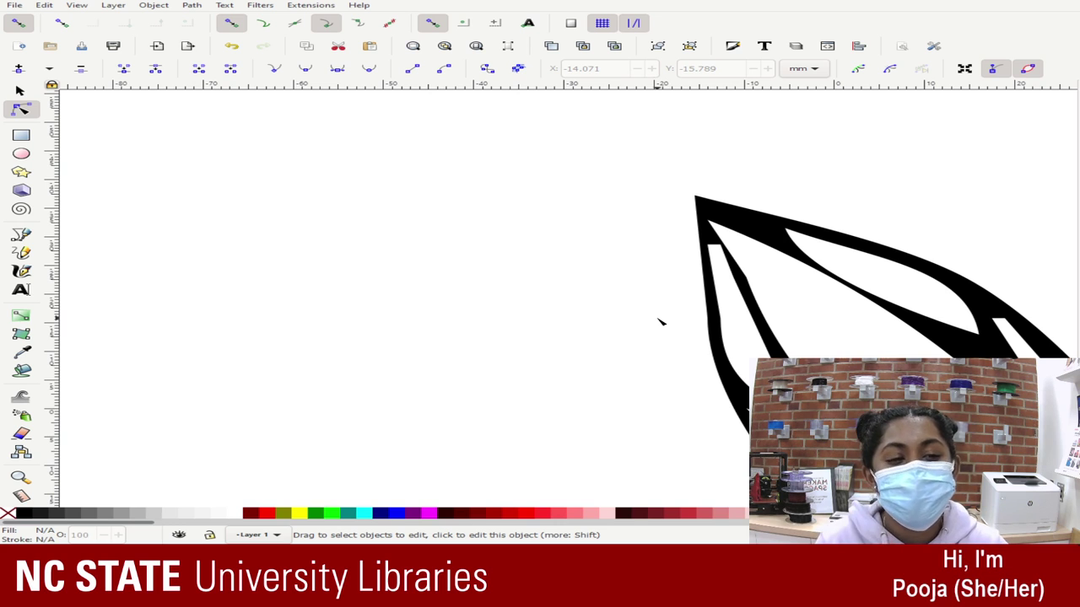
- Try to reshape the left crystal's upper edge by pulling its curve handle slightly outward, and undo the change
{"action": "left_click", "coordinate": [697, 265]}
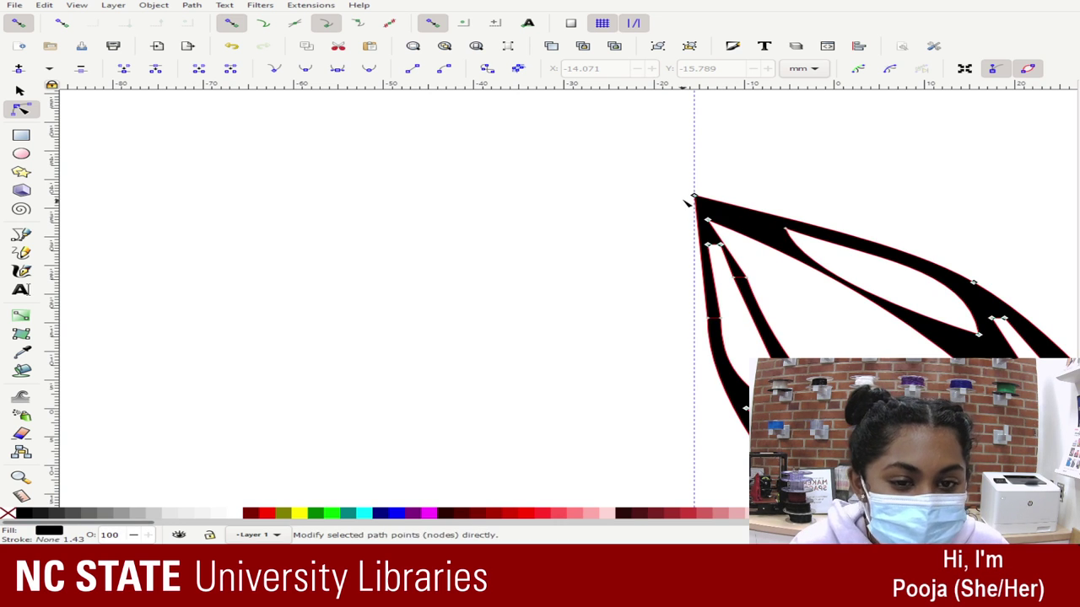
{"action": "left_click", "coordinate": [693, 197]}
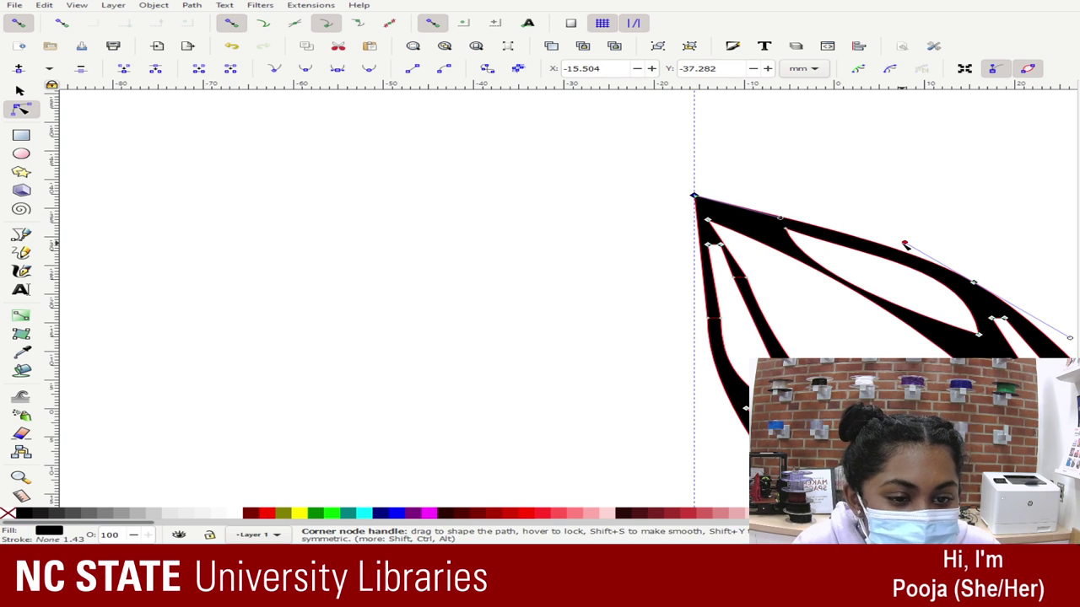
{"action": "mouse_move", "coordinate": [905, 245]}
{"action": "left_mouse_down"}
{"action": "mouse_move", "coordinate": [952, 182]}
{"action": "mouse_move", "coordinate": [937, 201]}
{"action": "mouse_move", "coordinate": [959, 145]}
{"action": "mouse_move", "coordinate": [911, 241]}
{"action": "left_mouse_up"}
{"action": "key", "text": "ctrl+z"}
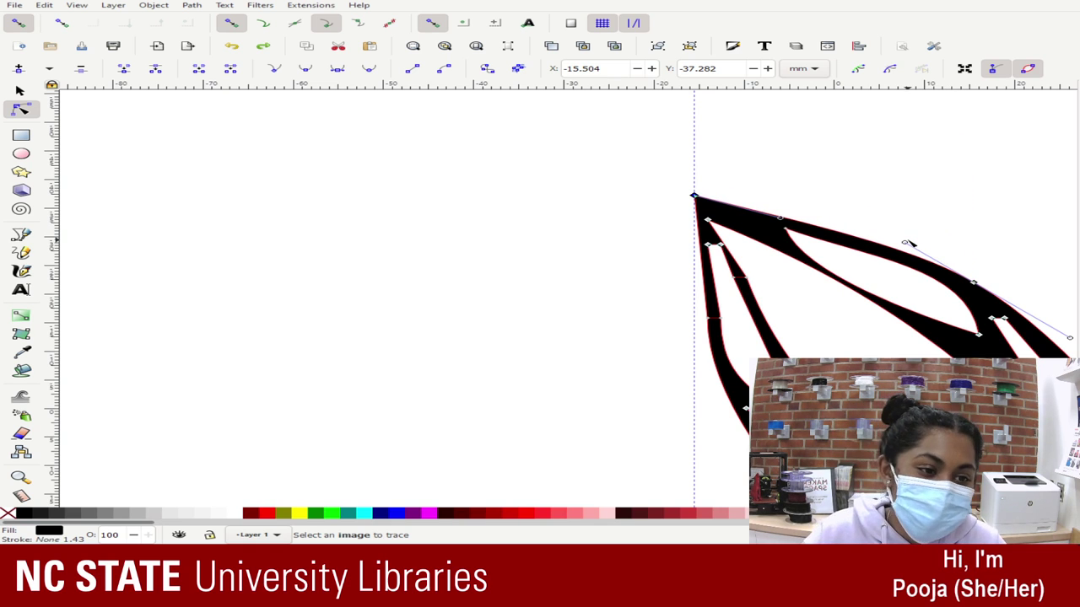
{"action": "left_click", "coordinate": [500, 247]}
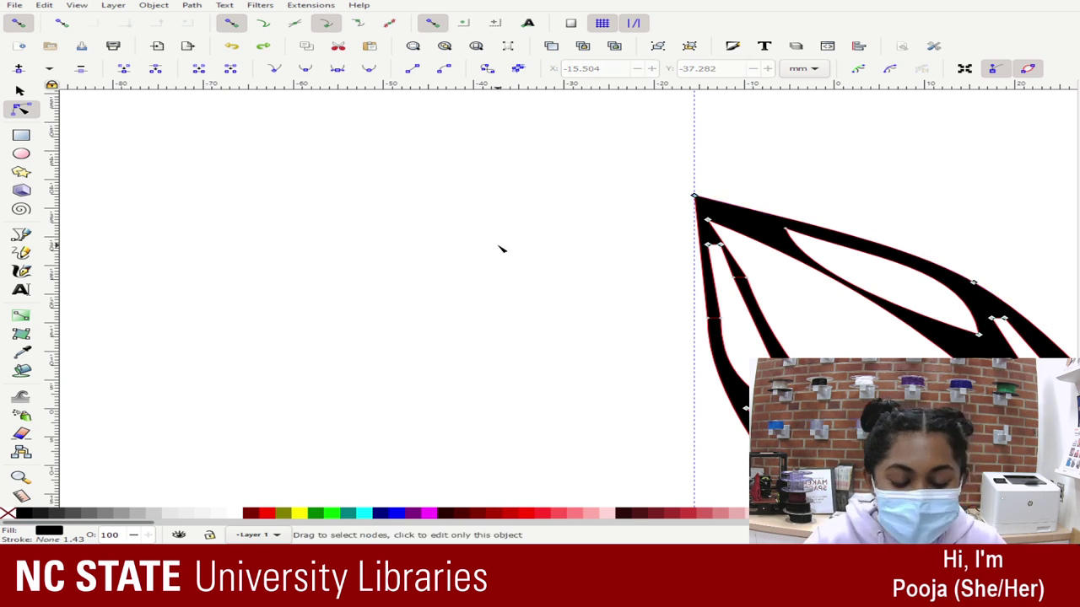
- Examine the whole crystal cluster for remaining gaps and thin strokes, from the crystal tips down to the base
{"action": "key", "text": "minus"}
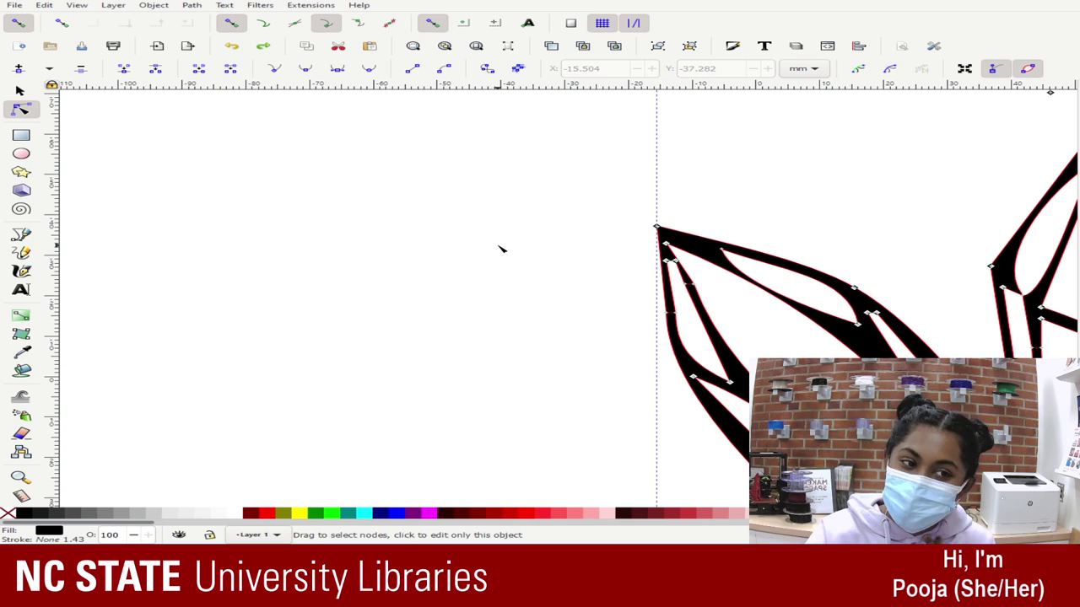
{"action": "key", "text": "minus"}
{"action": "left_click", "coordinate": [504, 247]}
{"action": "scroll", "coordinate": [508, 248], "scroll_direction": "down", "scroll_amount": 3}
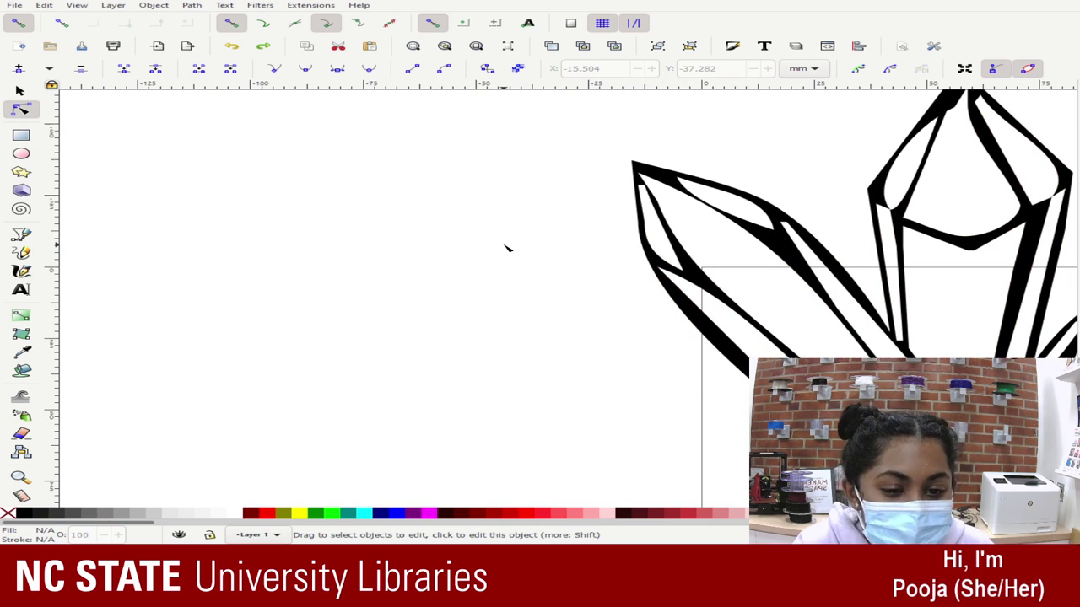
{"action": "scroll", "coordinate": [511, 247], "scroll_direction": "down", "scroll_amount": 2}
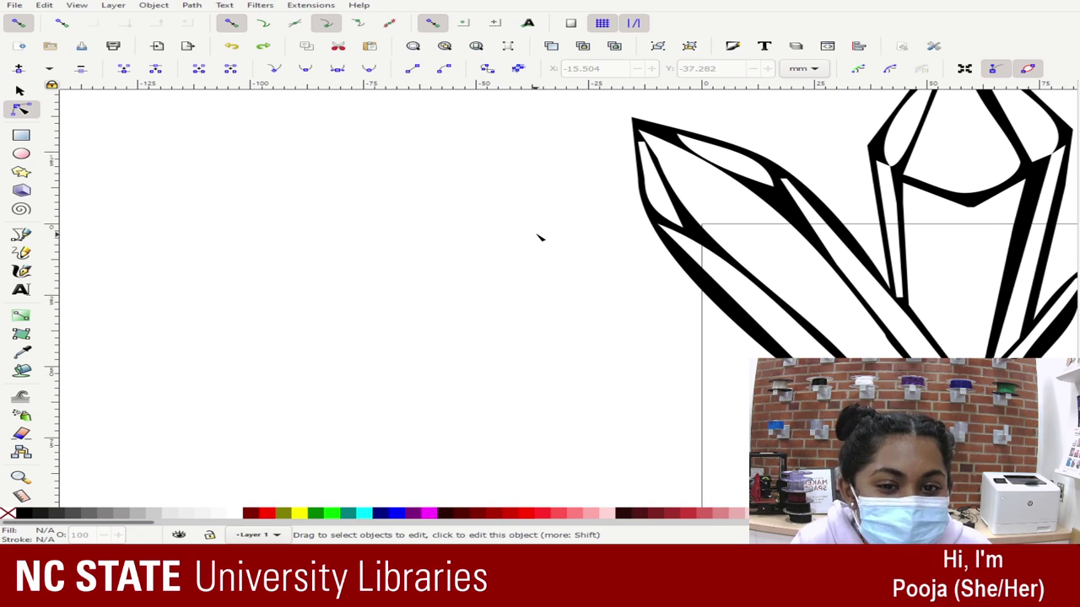
{"action": "scroll", "coordinate": [564, 218], "scroll_direction": "down", "scroll_amount": 2}
{"action": "scroll", "coordinate": [563, 219], "scroll_direction": "down", "scroll_amount": 3}
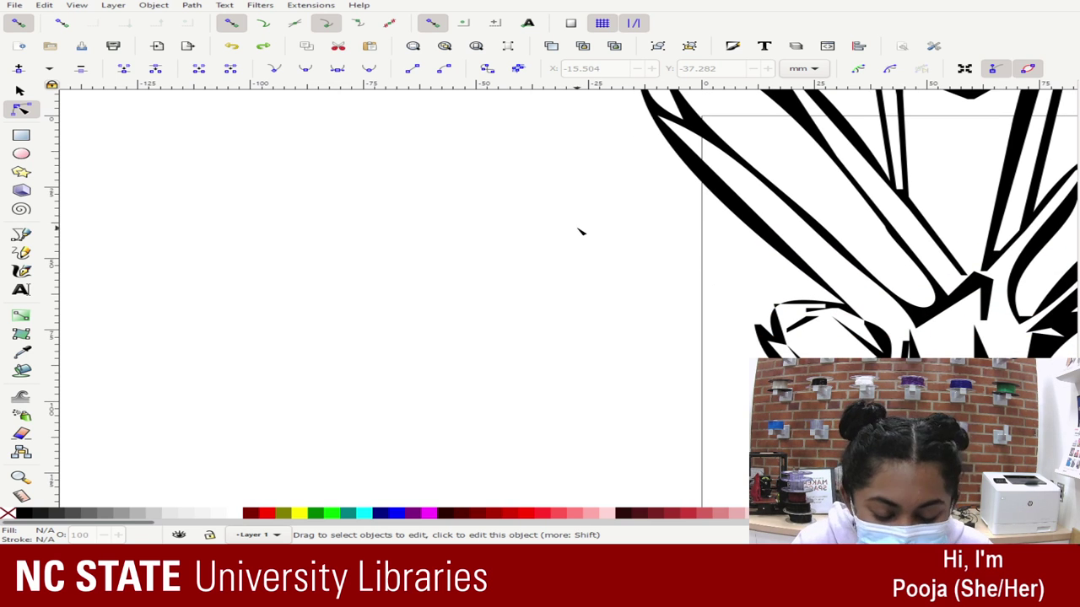
{"action": "mouse_move", "coordinate": [577, 228]}
{"action": "left_mouse_down"}
{"action": "mouse_move", "coordinate": [1077, 245]}
{"action": "mouse_move", "coordinate": [361, 270]}
{"action": "mouse_move", "coordinate": [17, 241]}
{"action": "mouse_move", "coordinate": [132, 228]}
{"action": "left_mouse_up"}
{"action": "scroll", "coordinate": [694, 244], "scroll_direction": "up", "scroll_amount": 3}
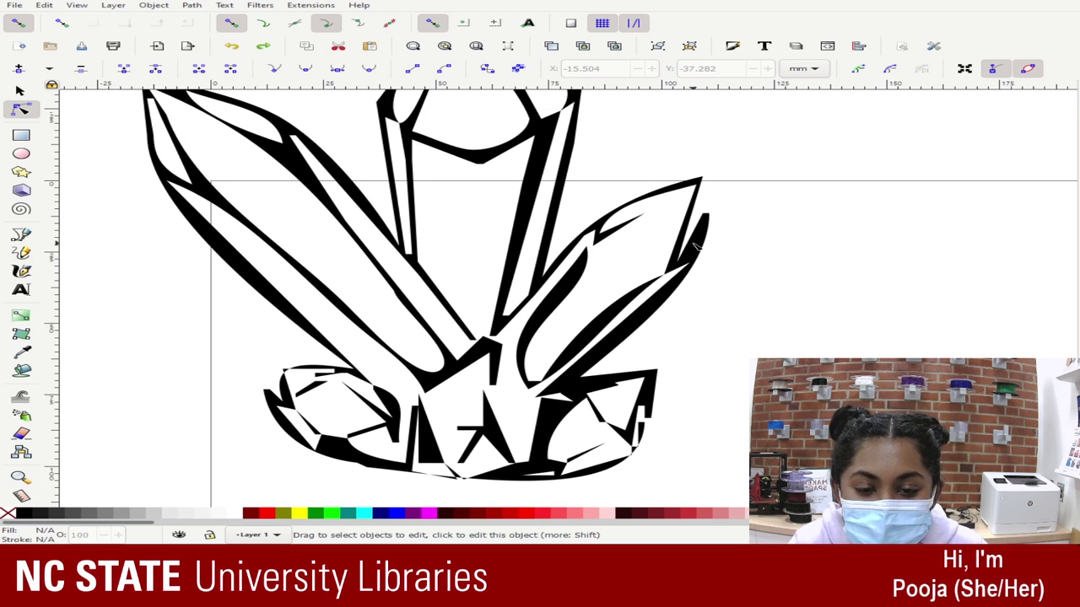
{"action": "scroll", "coordinate": [695, 244], "scroll_direction": "up", "scroll_amount": 2}
{"action": "scroll", "coordinate": [695, 244], "scroll_direction": "up", "scroll_amount": 4}
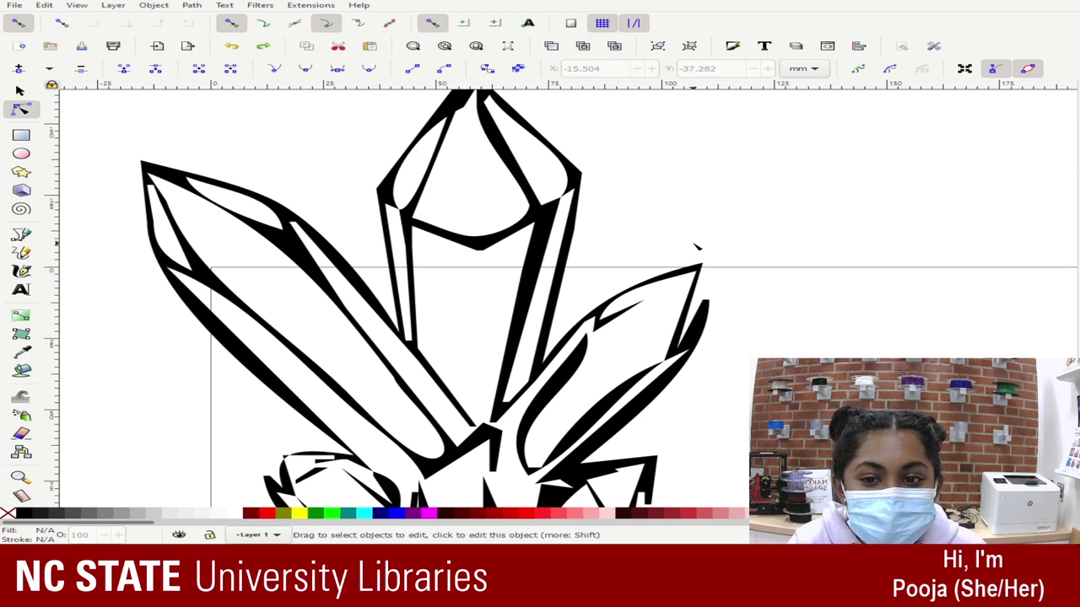
{"action": "scroll", "coordinate": [695, 245], "scroll_direction": "down", "scroll_amount": 5}
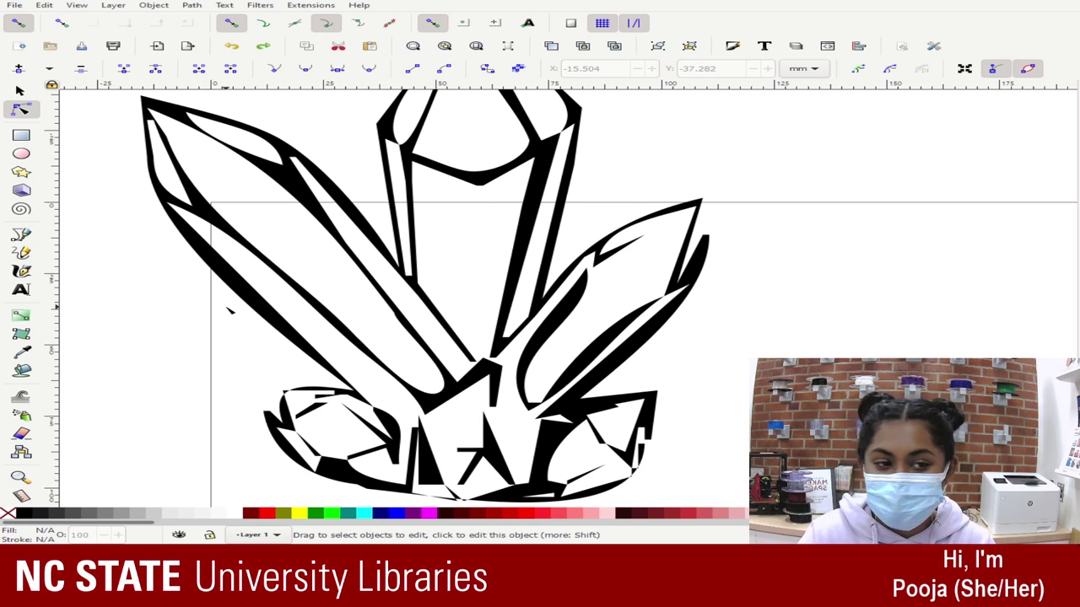
{"action": "scroll", "coordinate": [199, 318], "scroll_direction": "down", "scroll_amount": 3}
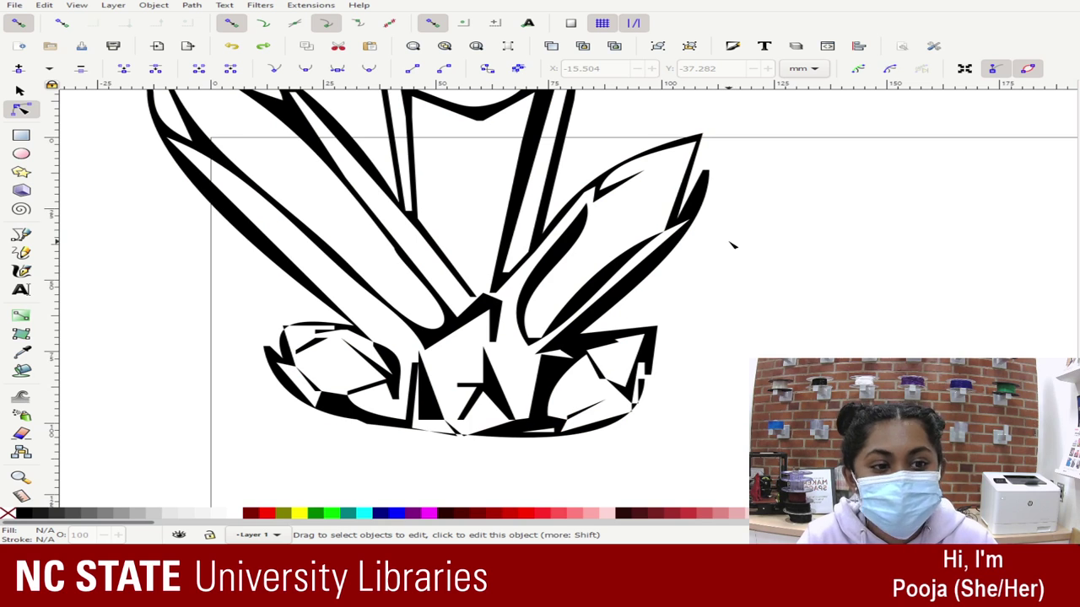
- Review the edited crystal cluster up close along its tips and base, and zoomed out beside the reference sketches
{"action": "scroll", "coordinate": [738, 240], "scroll_direction": "up", "scroll_amount": 9}
{"action": "scroll", "coordinate": [727, 244], "scroll_direction": "down", "scroll_amount": 6}
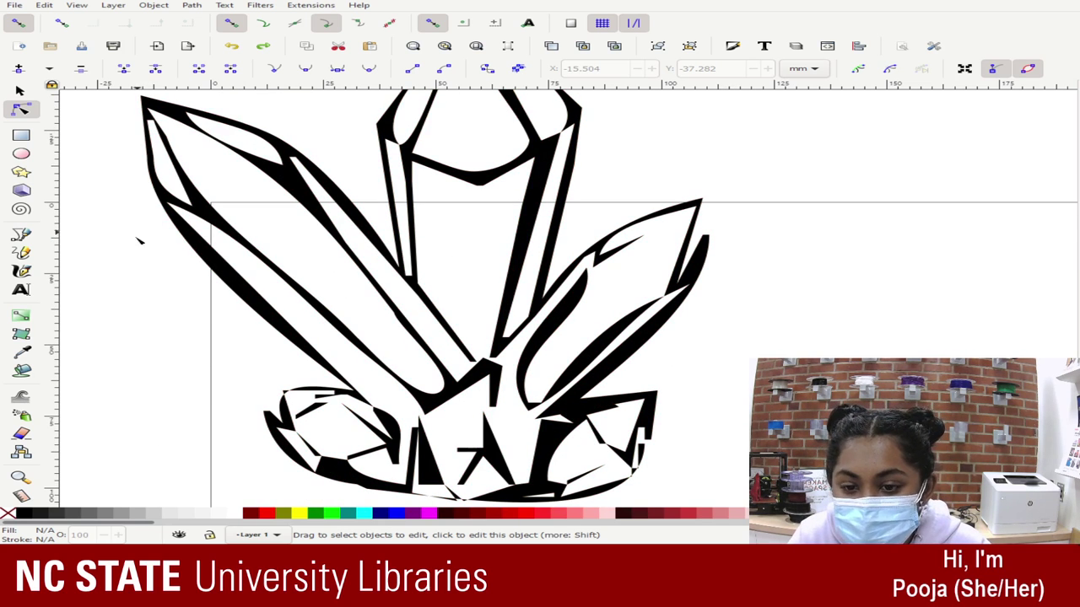
{"action": "scroll", "coordinate": [191, 236], "scroll_direction": "down", "scroll_amount": 12}
{"action": "scroll", "coordinate": [184, 227], "scroll_direction": "up", "scroll_amount": 3}
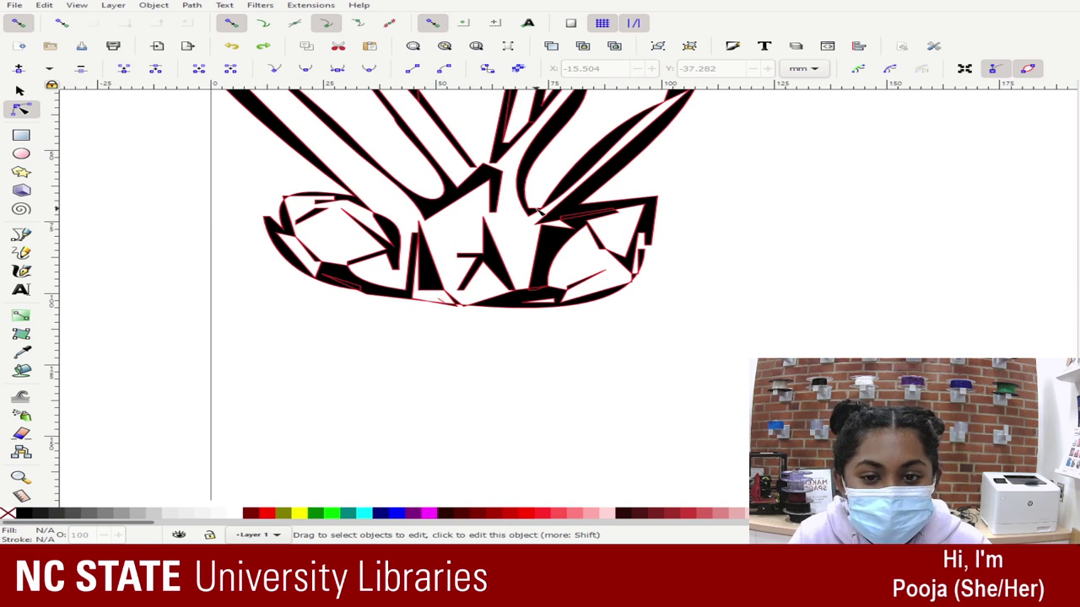
{"action": "key", "text": "minus"}
{"action": "key", "text": "minus"}
{"action": "key", "text": "minus"}
{"action": "key", "text": "minus"}
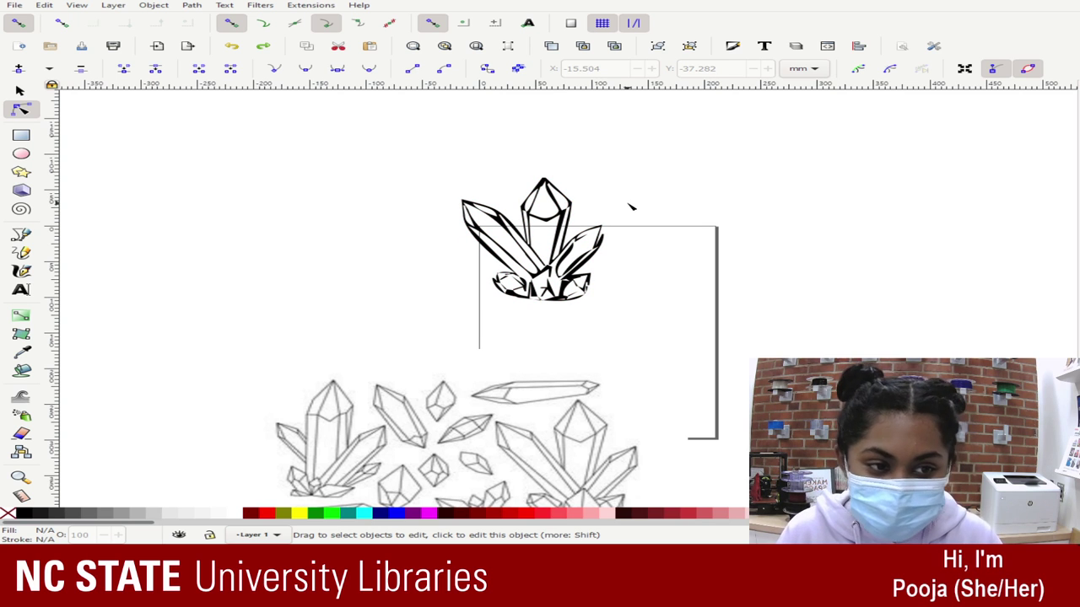
{"action": "scroll", "coordinate": [631, 207], "scroll_direction": "up", "scroll_amount": 3}
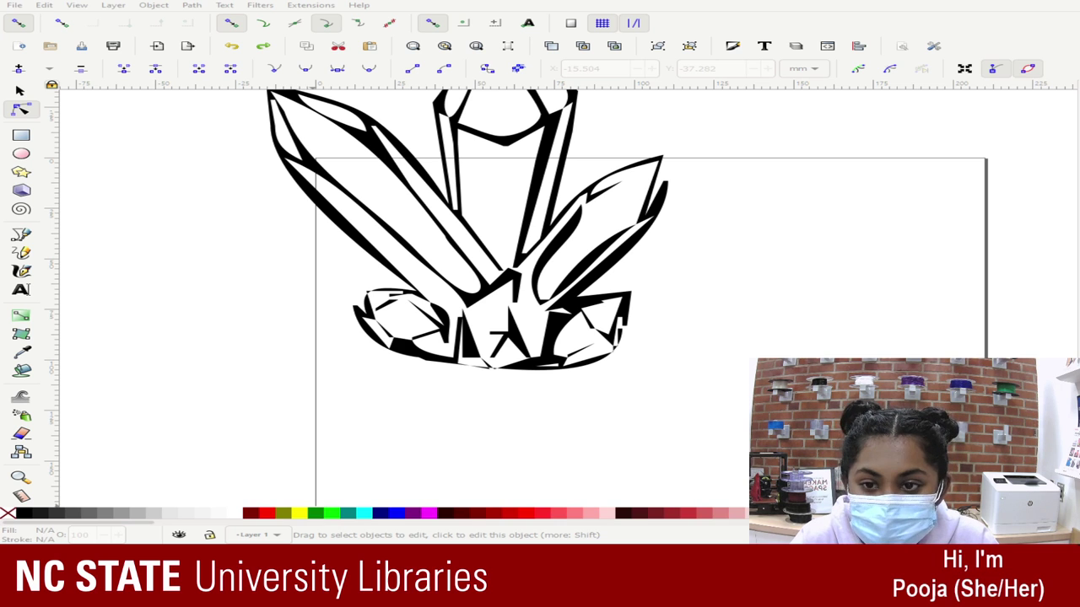
- Paste the bold outlined flower image and scale it to about 49 by 41 mm beside the crystal cluster's lower left base
{"action": "key", "text": "ctrl+v"}
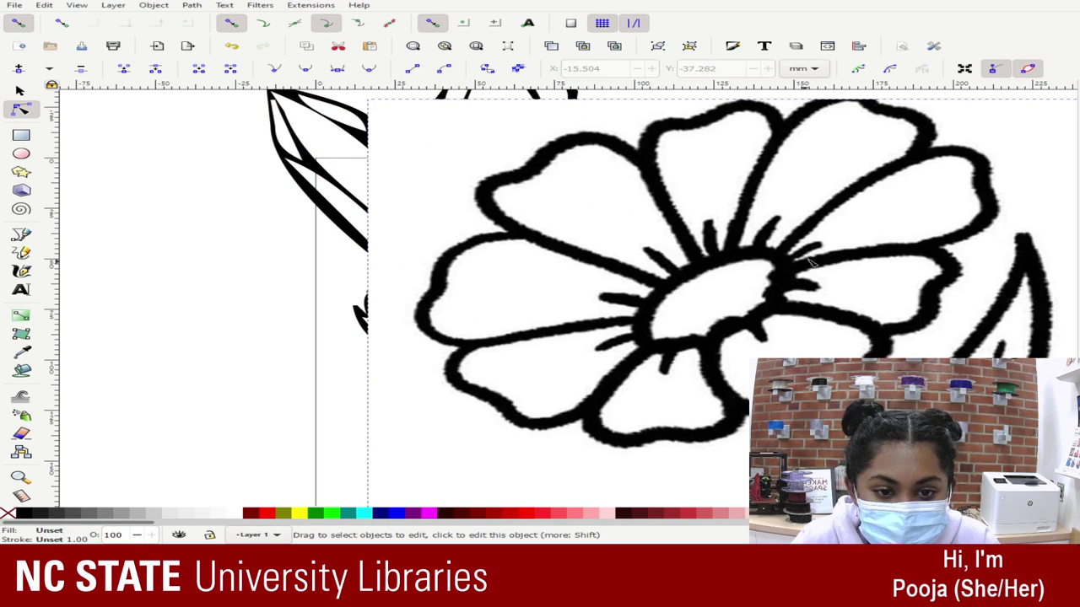
{"action": "left_click_drag", "start_coordinate": [822, 237], "coordinate": [379, 244]}
{"action": "scroll", "coordinate": [636, 211], "scroll_direction": "down", "scroll_amount": 1}
{"action": "key", "text": "minus"}
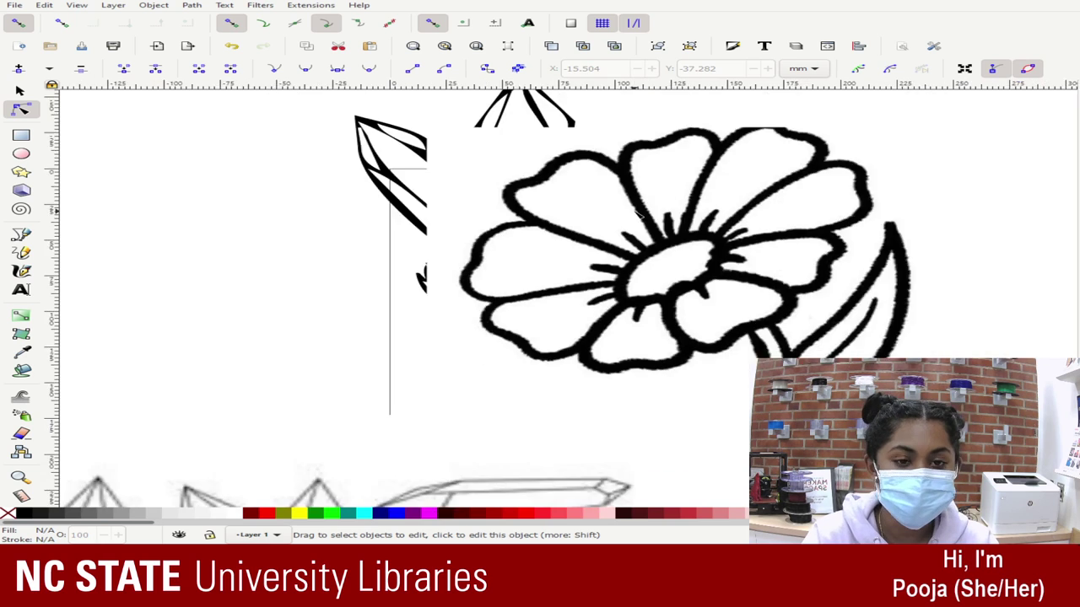
{"action": "key", "text": "minus"}
{"action": "key", "text": "minus"}
{"action": "left_click", "coordinate": [705, 268]}
{"action": "left_click_drag", "start_coordinate": [634, 279], "coordinate": [835, 274]}
{"action": "left_click", "coordinate": [21, 91]}
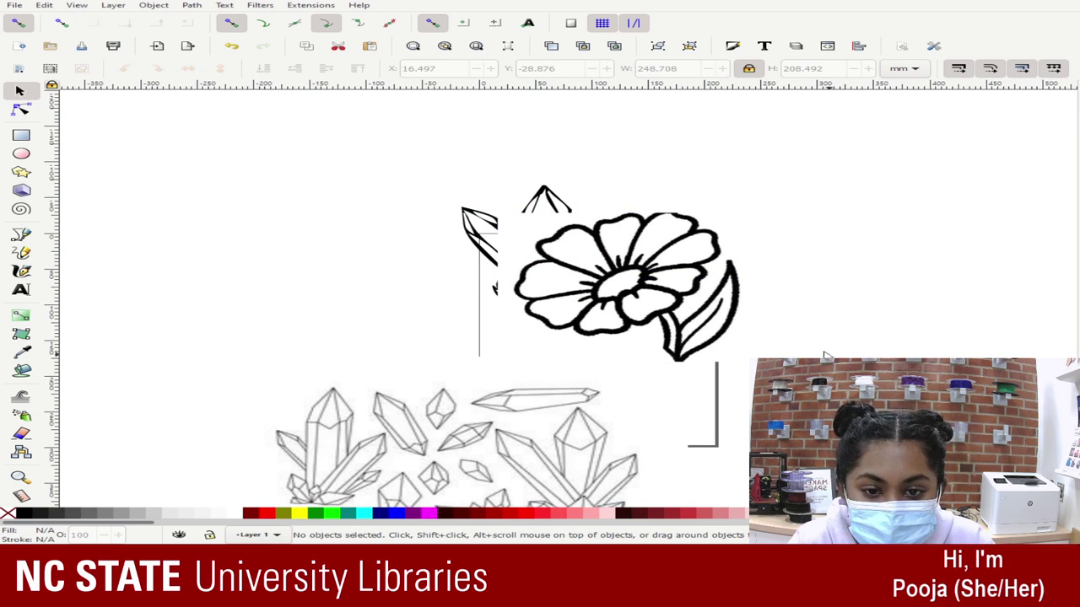
{"action": "left_click", "coordinate": [718, 291]}
{"action": "left_click_drag", "start_coordinate": [768, 212], "coordinate": [605, 331]}
{"action": "left_click_drag", "start_coordinate": [544, 357], "coordinate": [515, 320]}
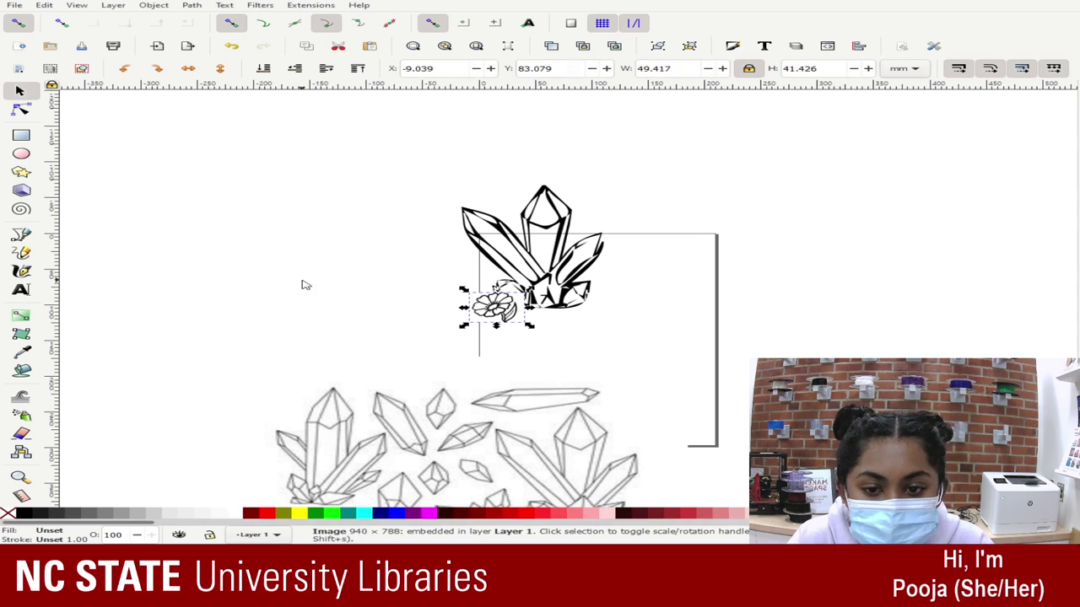
- Paste the sheet of sketched flowers and enlarge it to about 373 by 268 mm, placed right of the crystal cluster
{"action": "key", "text": "ctrl+v"}
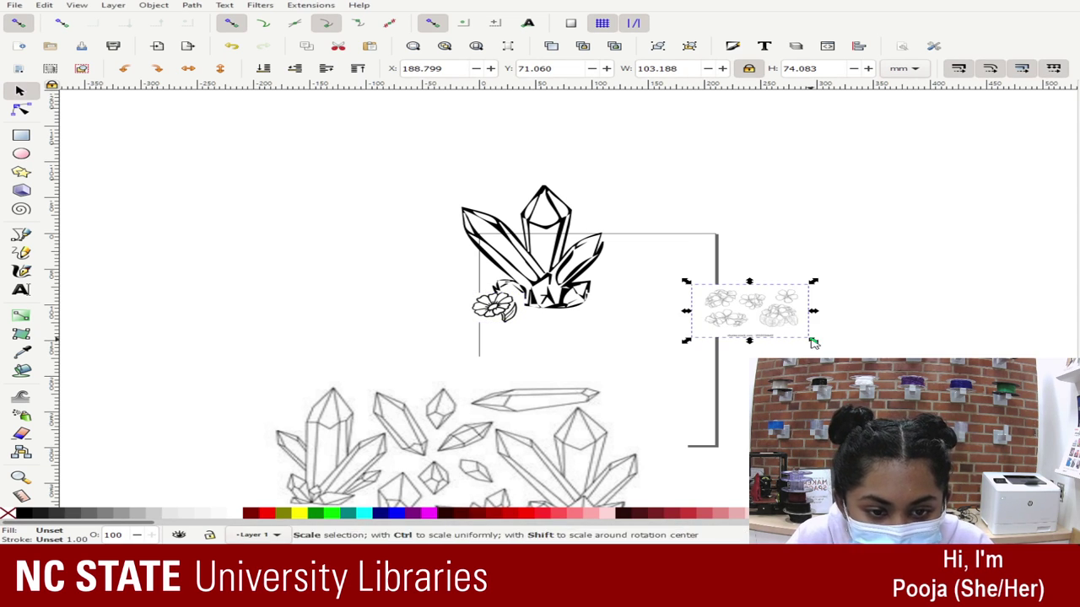
{"action": "left_click_drag", "start_coordinate": [812, 340], "coordinate": [1000, 478]}
{"action": "left_click_drag", "start_coordinate": [936, 388], "coordinate": [876, 311]}
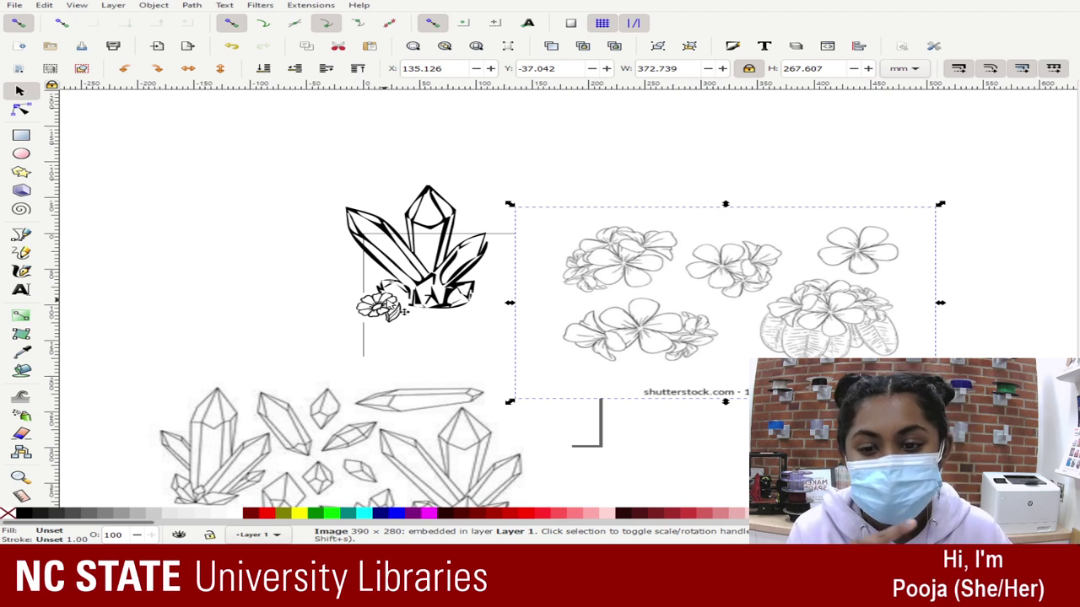
- Shift the flower sheet slightly upward and move the small bold flower image to the empty canvas up and left of the crystals
{"action": "left_click", "coordinate": [396, 312]}
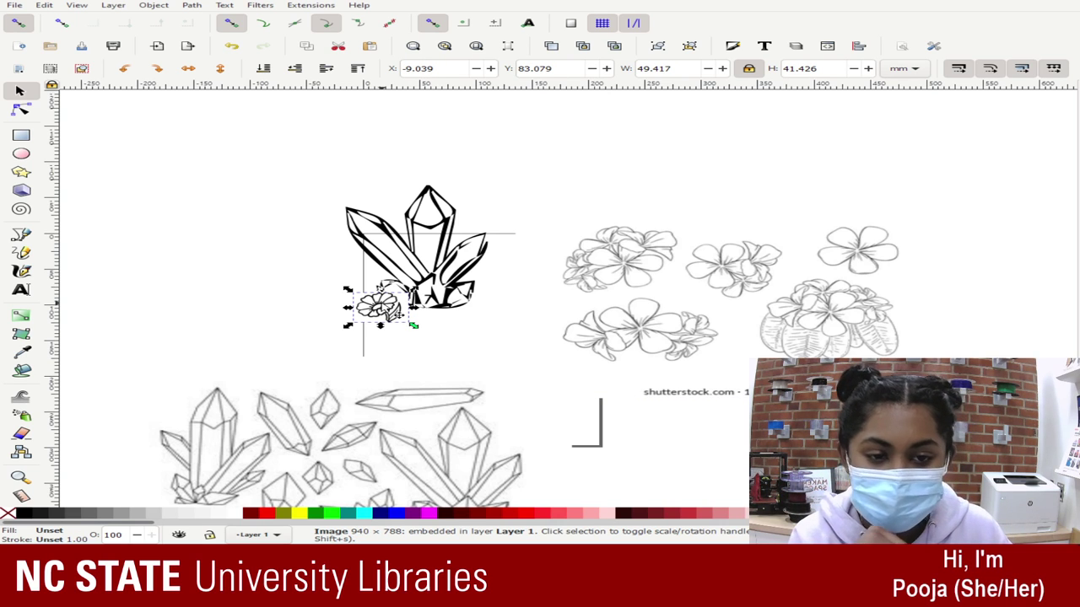
{"action": "left_click", "coordinate": [849, 257]}
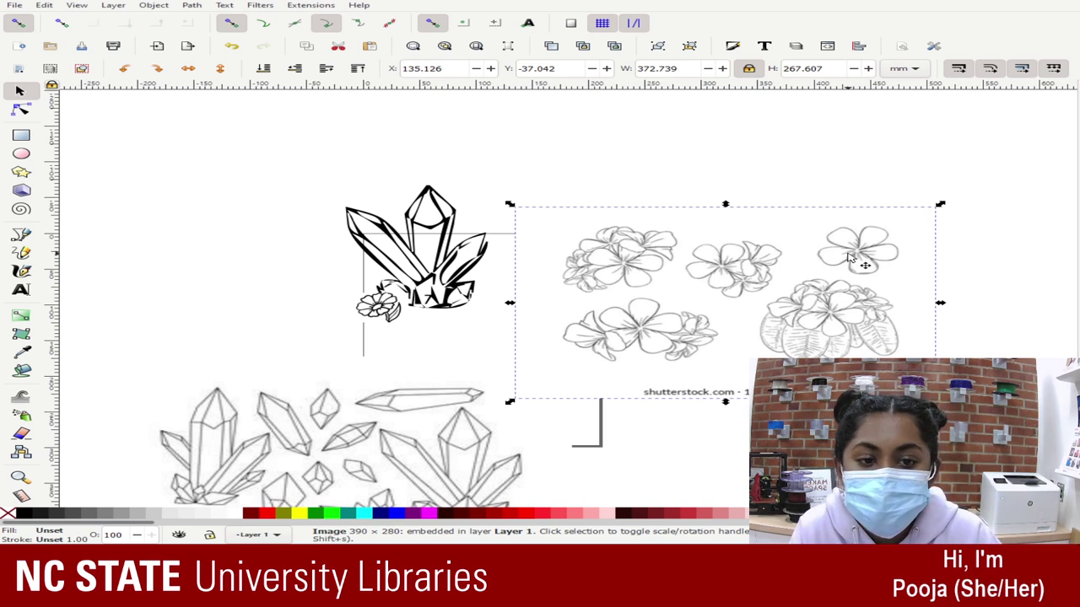
{"action": "left_click", "coordinate": [828, 250]}
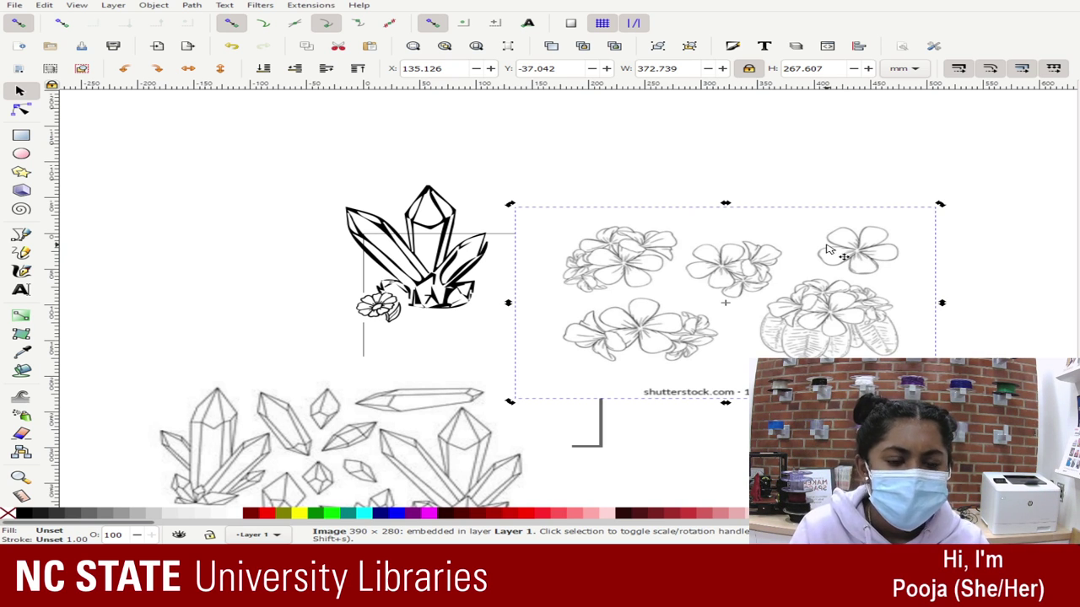
{"action": "left_click_drag", "start_coordinate": [830, 252], "coordinate": [608, 336]}
{"action": "left_click_drag", "start_coordinate": [719, 277], "coordinate": [831, 231]}
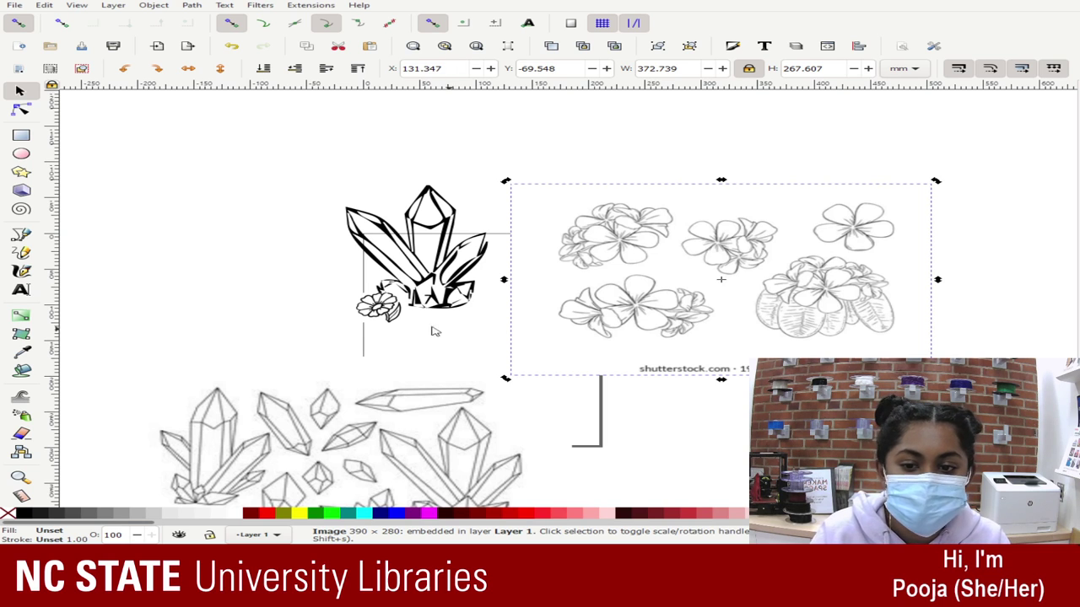
{"action": "left_click_drag", "start_coordinate": [397, 321], "coordinate": [233, 164]}
- Trace the flower sheet bitmap as a single-scan Autotrace with error threshold 2.0 and 4 filter iterations
{"action": "left_click", "coordinate": [631, 228]}
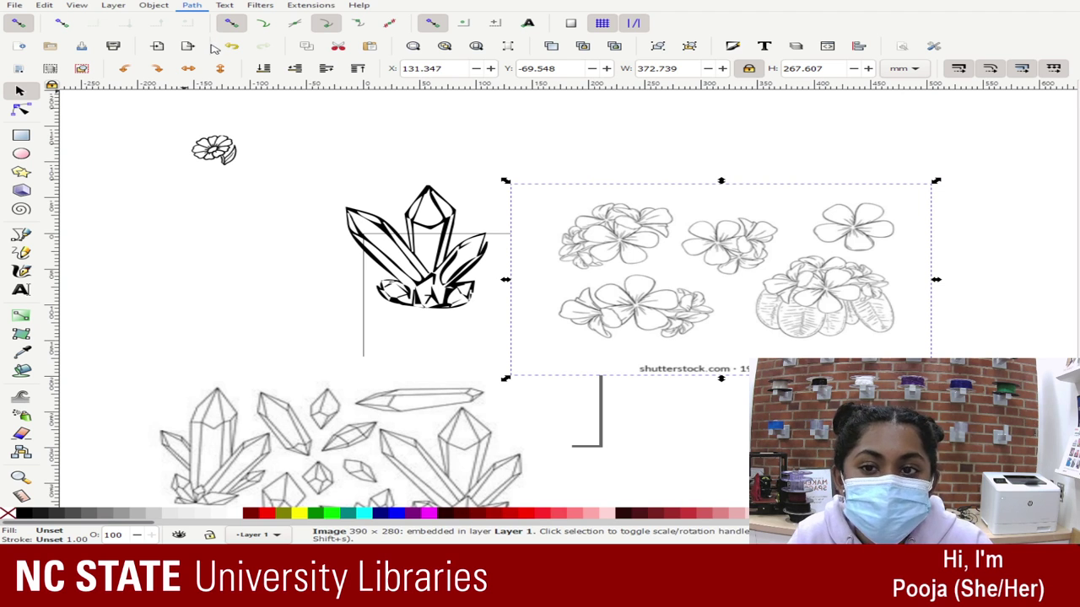
{"action": "key", "text": "shift+alt+b"}
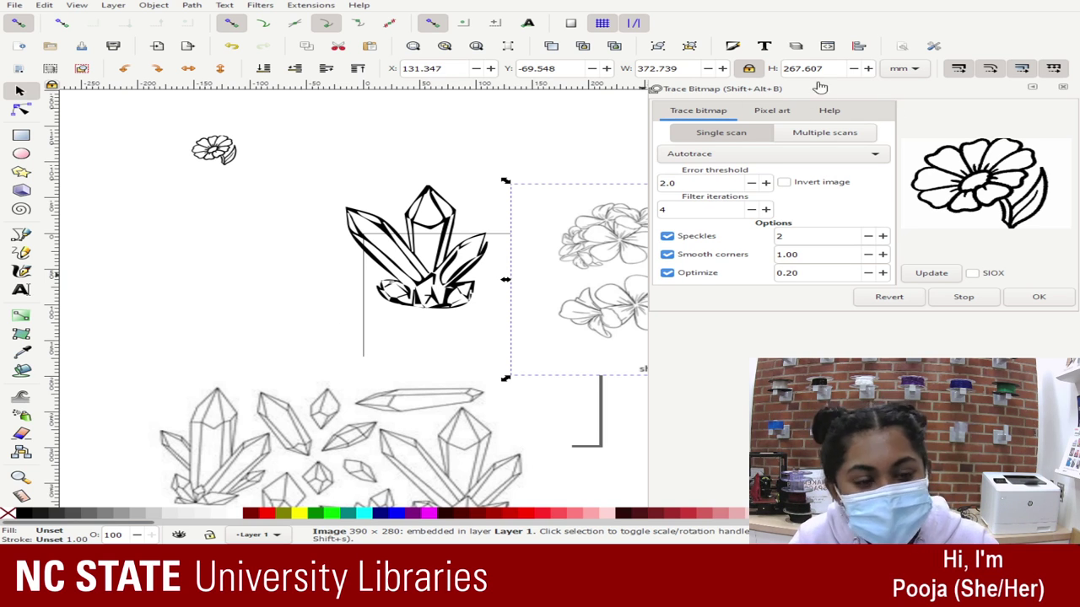
{"action": "left_click", "coordinate": [932, 272]}
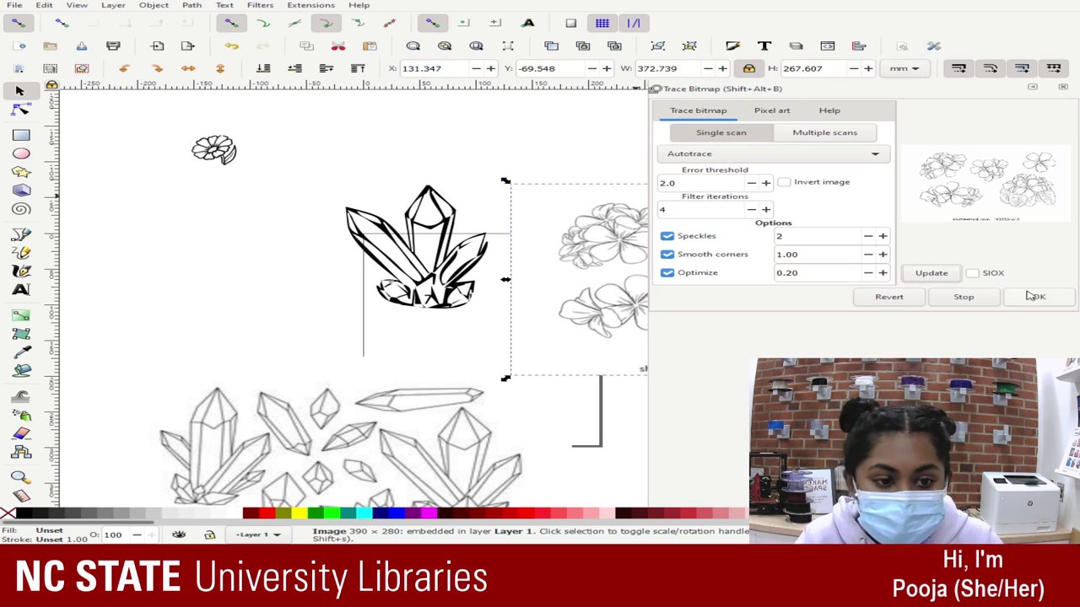
- Move the original flower sheet image off its trace and delete it
{"action": "left_click", "coordinate": [603, 270]}
{"action": "left_click_drag", "start_coordinate": [615, 273], "coordinate": [126, 269]}
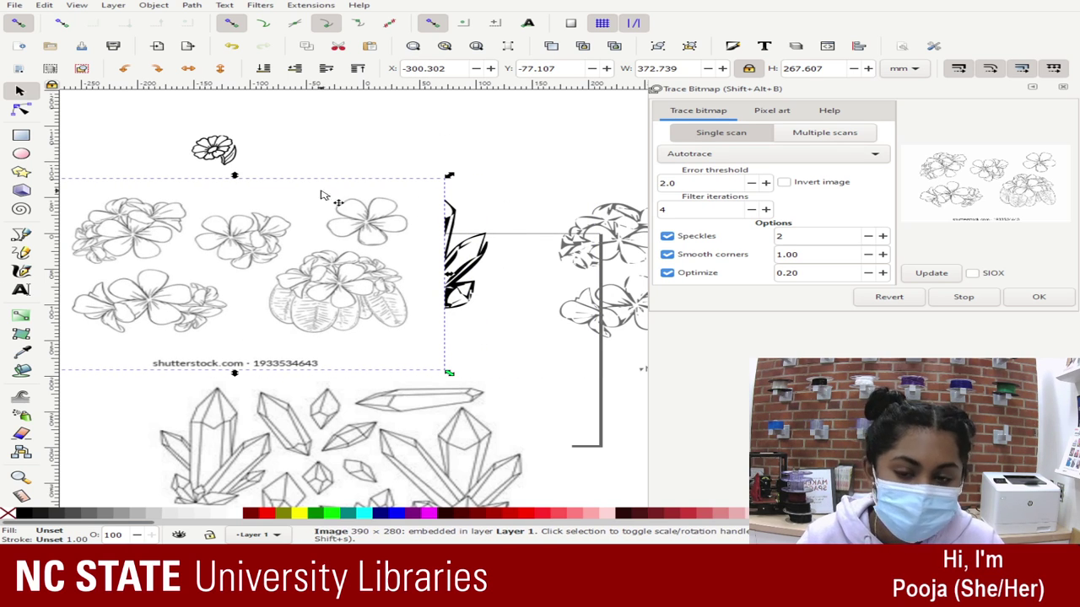
{"action": "left_click", "coordinate": [348, 233]}
{"action": "key", "text": "Delete"}
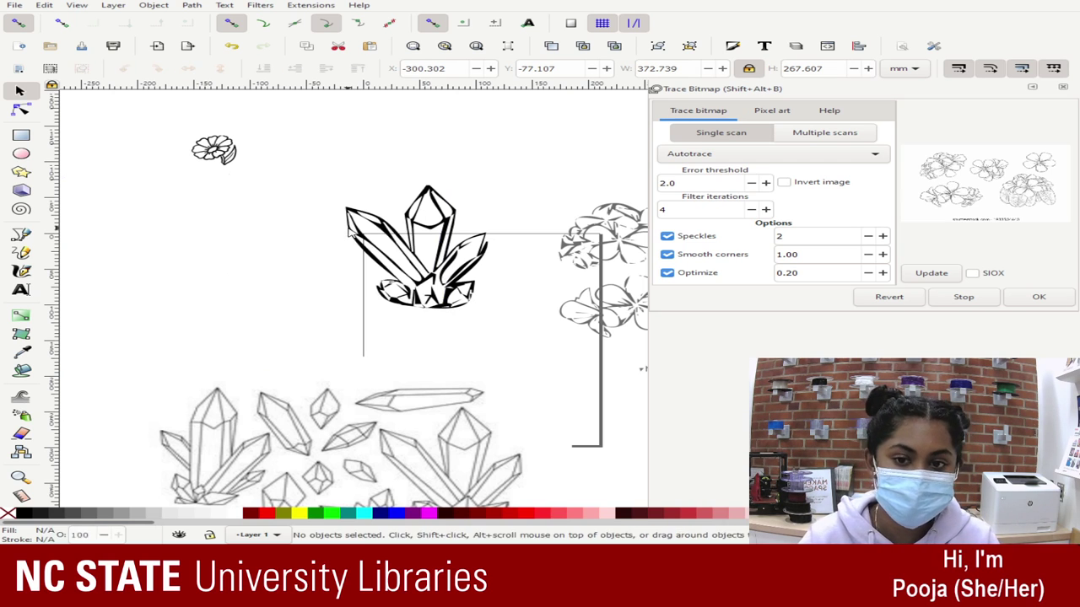
- Delete the nodes of the traced flower clusters and caption text, keeping only the single five-petal flower
{"action": "scroll", "coordinate": [565, 143], "scroll_direction": "up", "scroll_amount": 1}
{"action": "left_click_drag", "start_coordinate": [565, 135], "coordinate": [634, 398]}
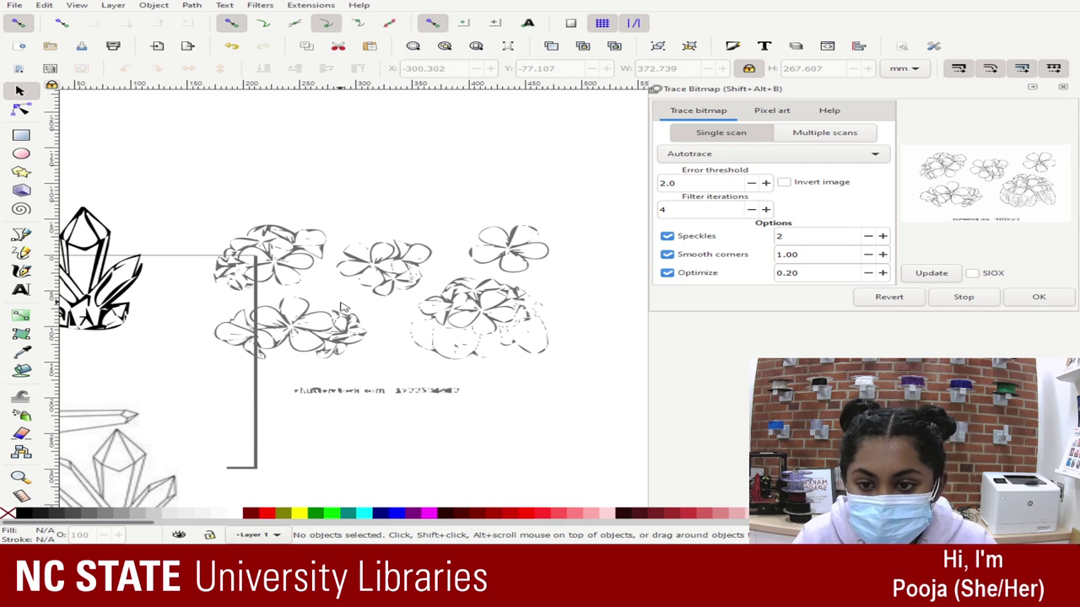
{"action": "left_click", "coordinate": [300, 282]}
{"action": "left_click", "coordinate": [21, 112]}
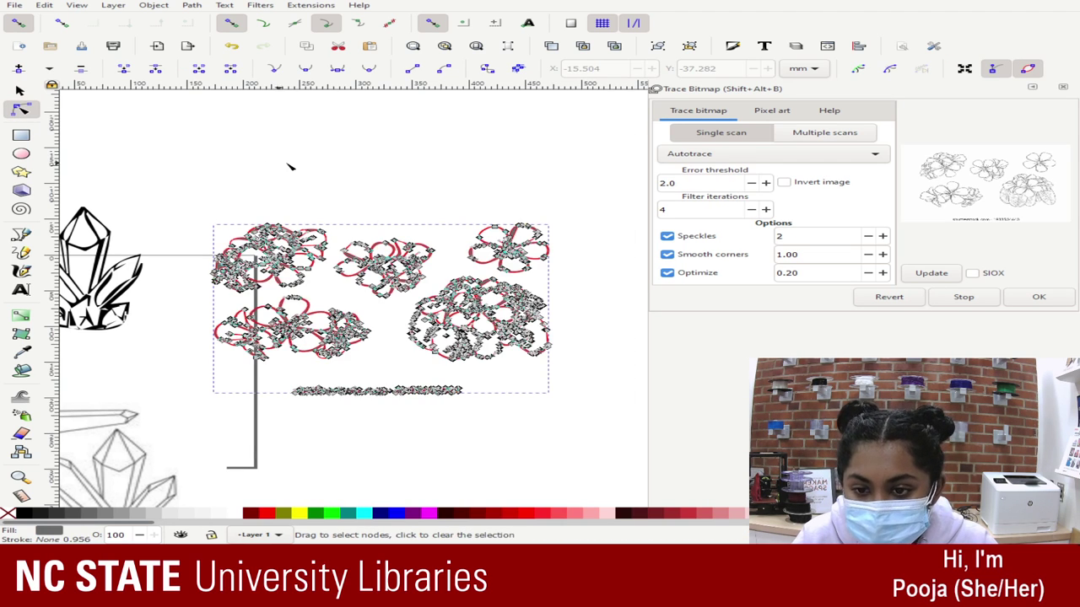
{"action": "left_click", "coordinate": [262, 176]}
{"action": "left_click", "coordinate": [284, 224]}
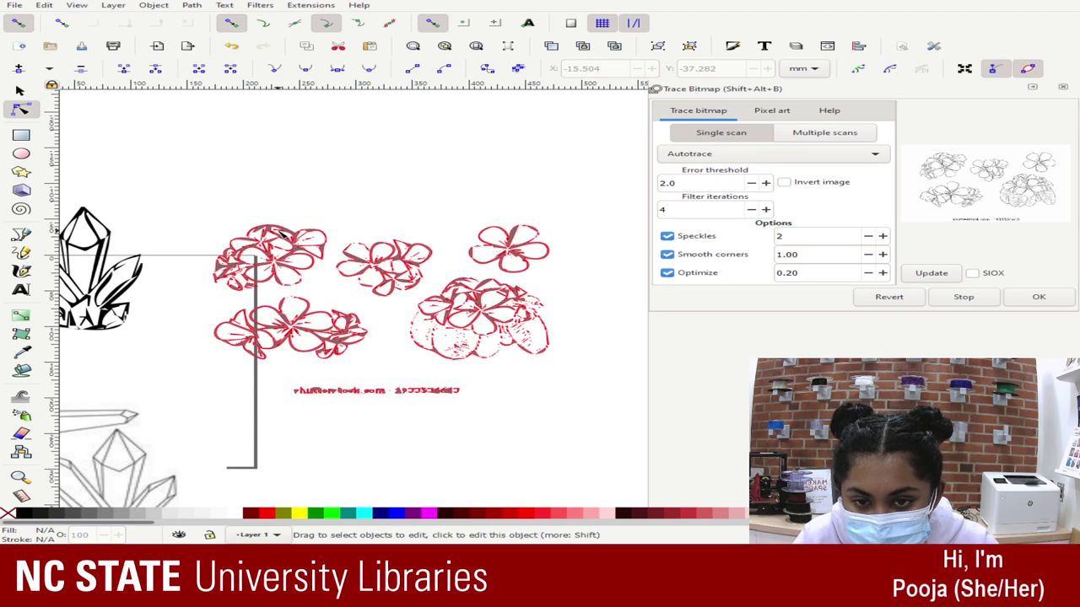
{"action": "mouse_move", "coordinate": [192, 199]}
{"action": "left_mouse_down"}
{"action": "mouse_move", "coordinate": [212, 253]}
{"action": "mouse_move", "coordinate": [487, 398]}
{"action": "left_mouse_up"}
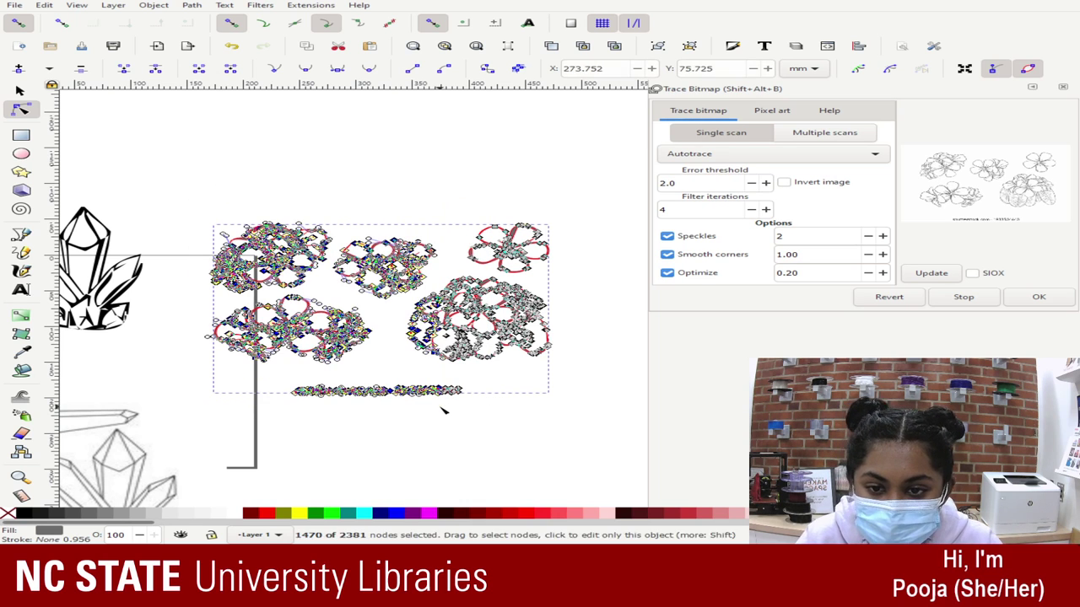
{"action": "key", "text": "Delete"}
{"action": "left_click_drag", "start_coordinate": [371, 276], "coordinate": [604, 413]}
{"action": "key", "text": "Delete"}
{"action": "left_click", "coordinate": [28, 88]}
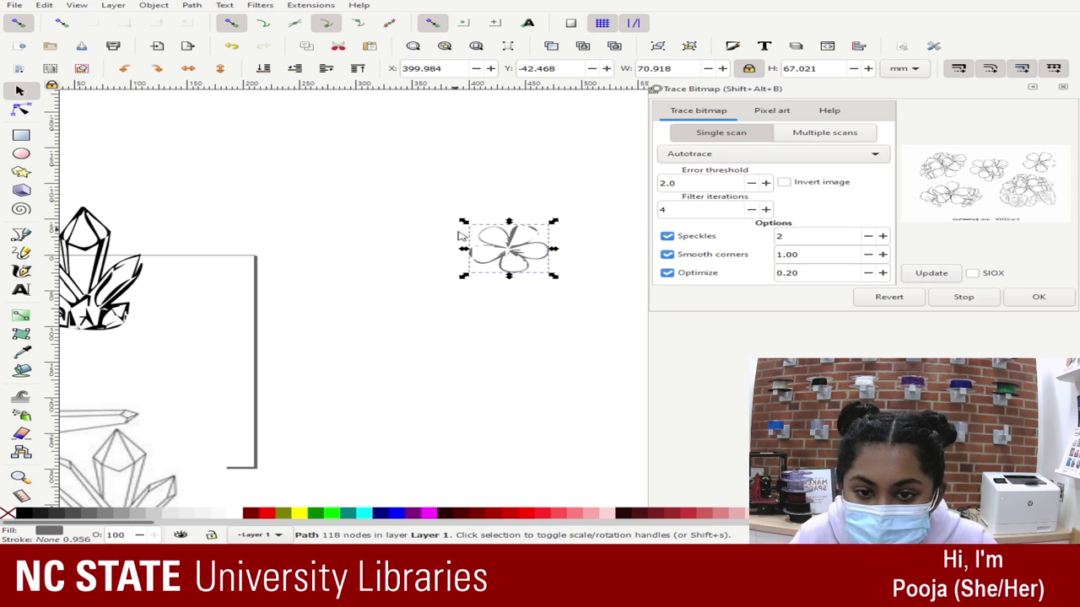
- Place the five-petal flower left of the crystal cluster's base, fill it black and close the bitmap tracing settings
{"action": "mouse_move", "coordinate": [509, 243]}
{"action": "left_mouse_down"}
{"action": "mouse_move", "coordinate": [68, 308]}
{"action": "mouse_move", "coordinate": [289, 307]}
{"action": "mouse_move", "coordinate": [265, 320]}
{"action": "left_mouse_up"}
{"action": "left_click", "coordinate": [25, 514]}
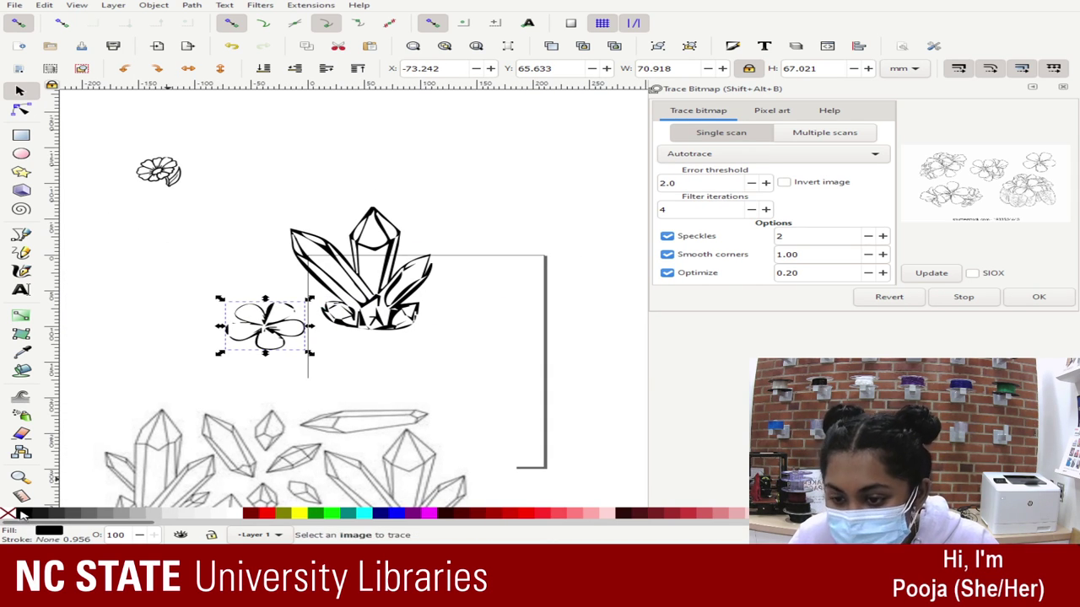
{"action": "left_click", "coordinate": [1063, 87]}
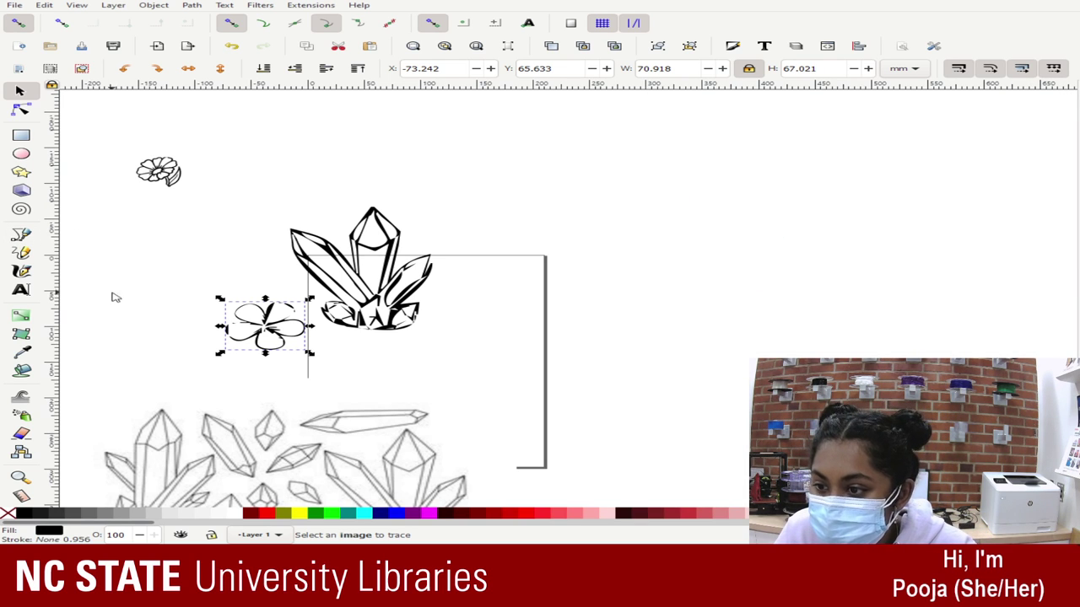
{"action": "left_click_drag", "start_coordinate": [151, 292], "coordinate": [367, 381]}
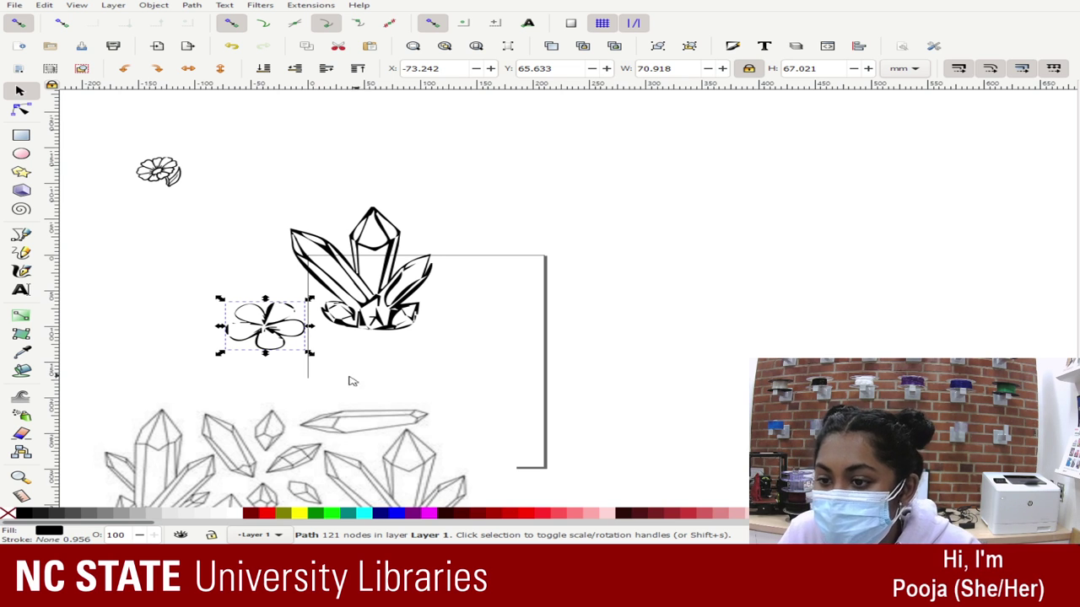
{"action": "left_click", "coordinate": [332, 380]}
- Delete the jagged nodes at the flower's center between its two upper petals to smooth the junction
{"action": "key", "text": "plus"}
{"action": "key", "text": "plus"}
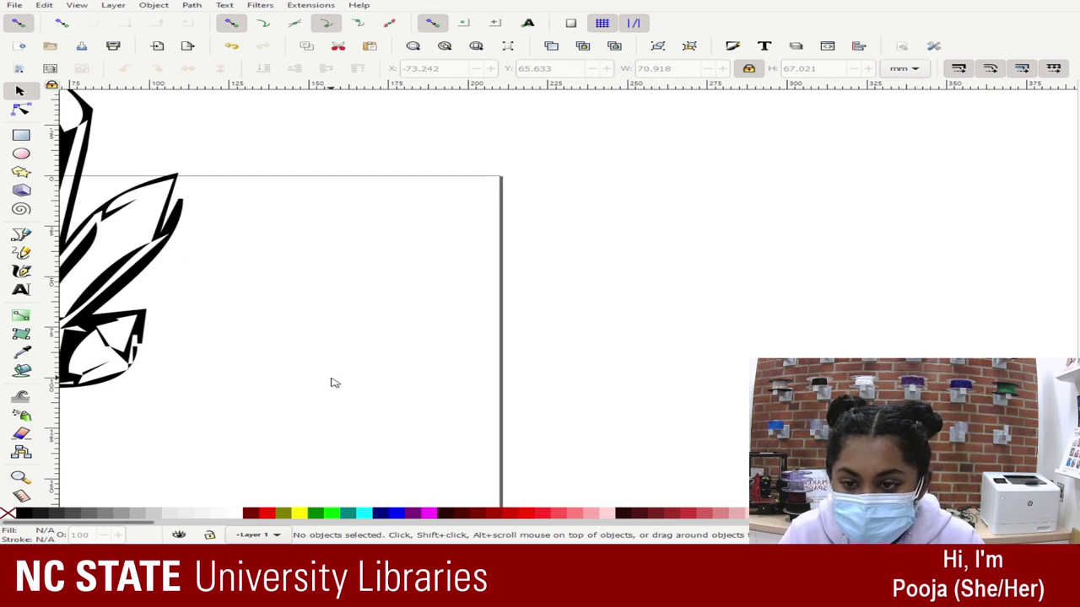
{"action": "left_click_drag", "start_coordinate": [310, 414], "coordinate": [265, 320]}
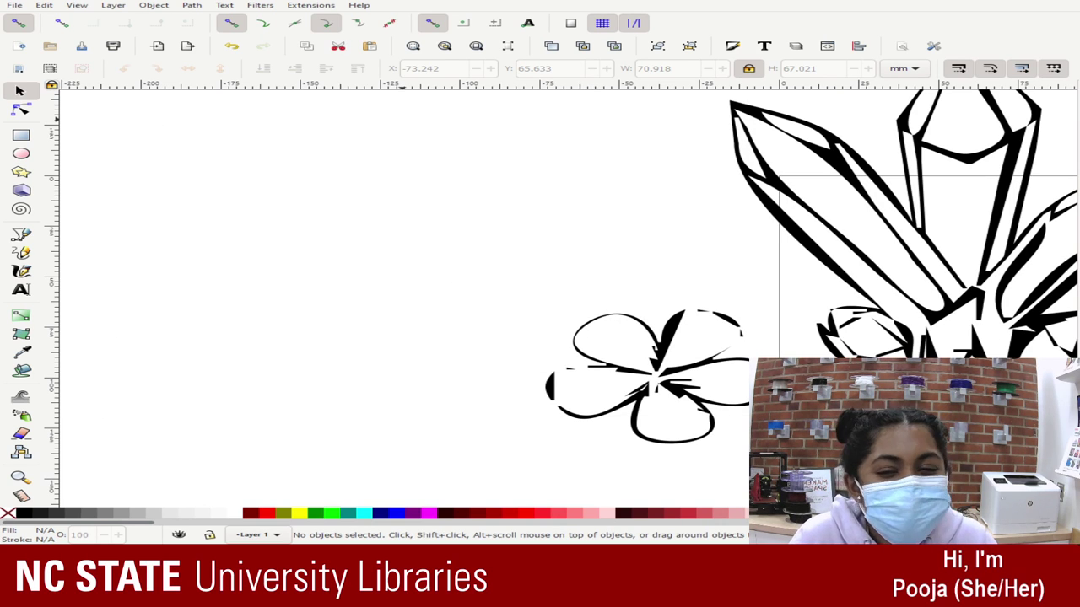
{"action": "left_click", "coordinate": [21, 111]}
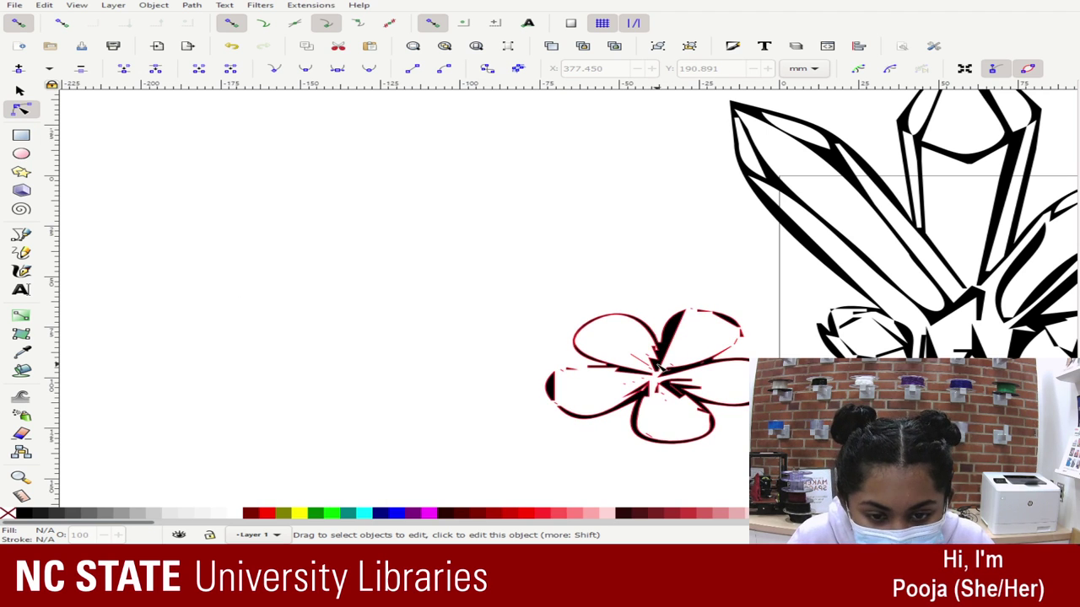
{"action": "left_click", "coordinate": [649, 371]}
{"action": "key", "text": "s"}
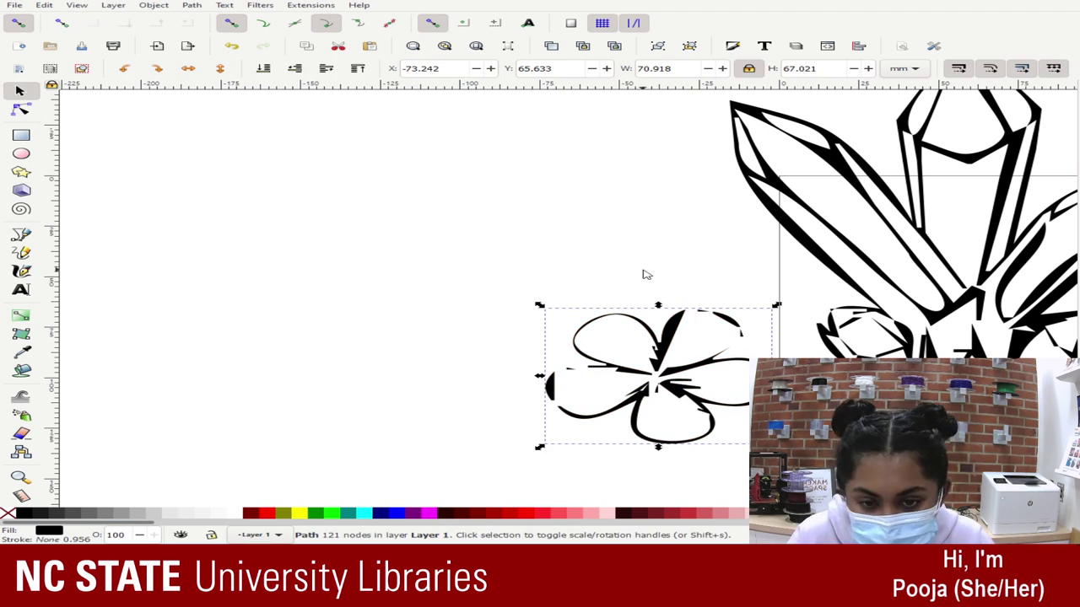
{"action": "key", "text": "n"}
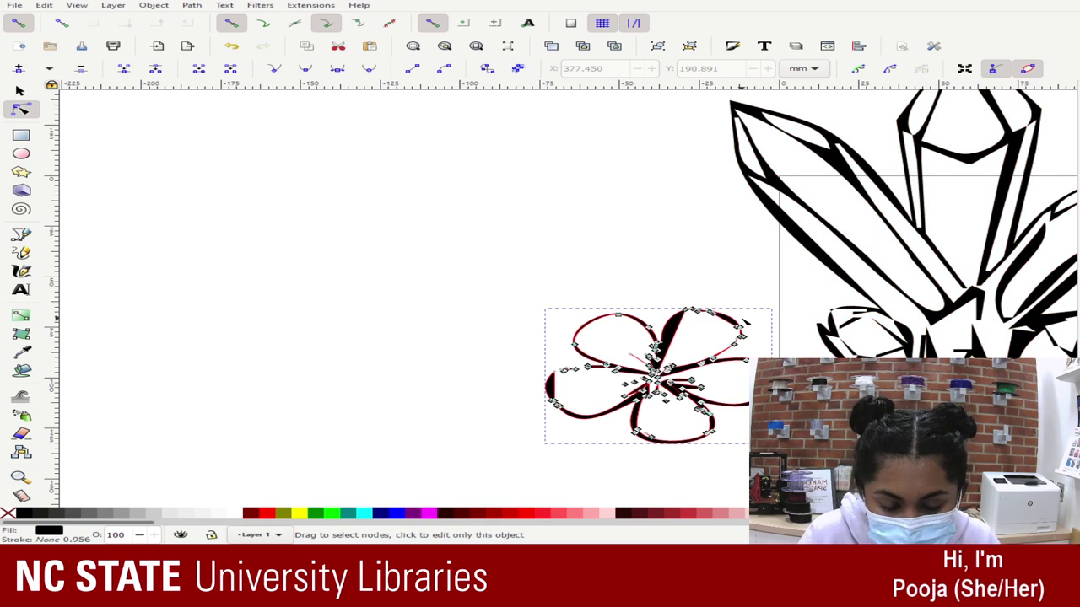
{"action": "key", "text": "plus"}
{"action": "key", "text": "plus"}
{"action": "key", "text": "plus"}
{"action": "left_click", "coordinate": [655, 242]}
{"action": "scroll", "coordinate": [741, 256], "scroll_direction": "down", "scroll_amount": 4}
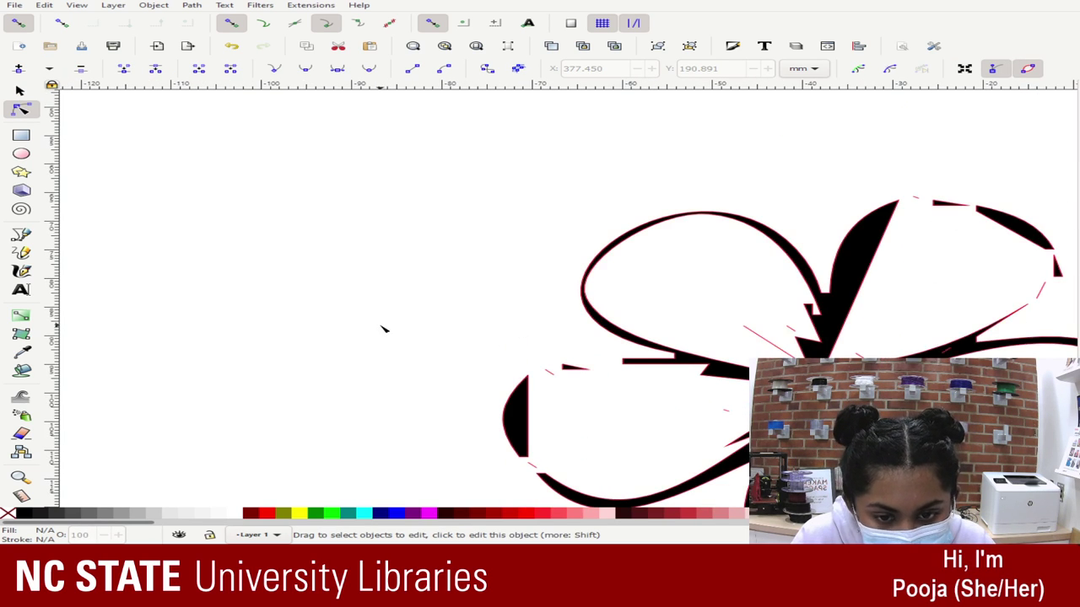
{"action": "scroll", "coordinate": [384, 329], "scroll_direction": "down", "scroll_amount": 1}
{"action": "left_click_drag", "start_coordinate": [1077, 292], "coordinate": [1078, 293]}
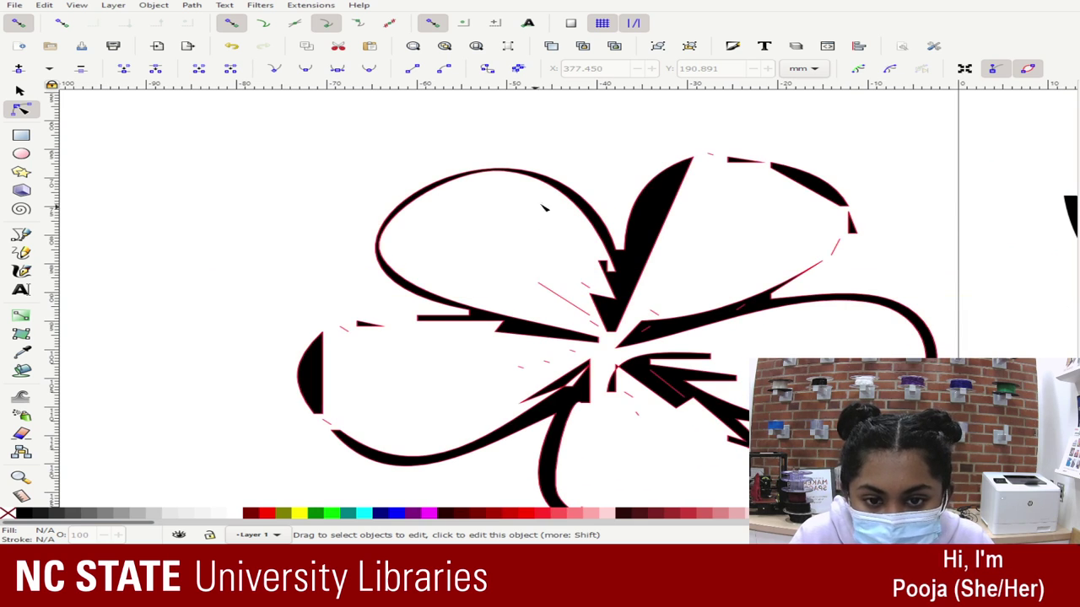
{"action": "left_click", "coordinate": [645, 237]}
{"action": "left_click_drag", "start_coordinate": [554, 262], "coordinate": [619, 341]}
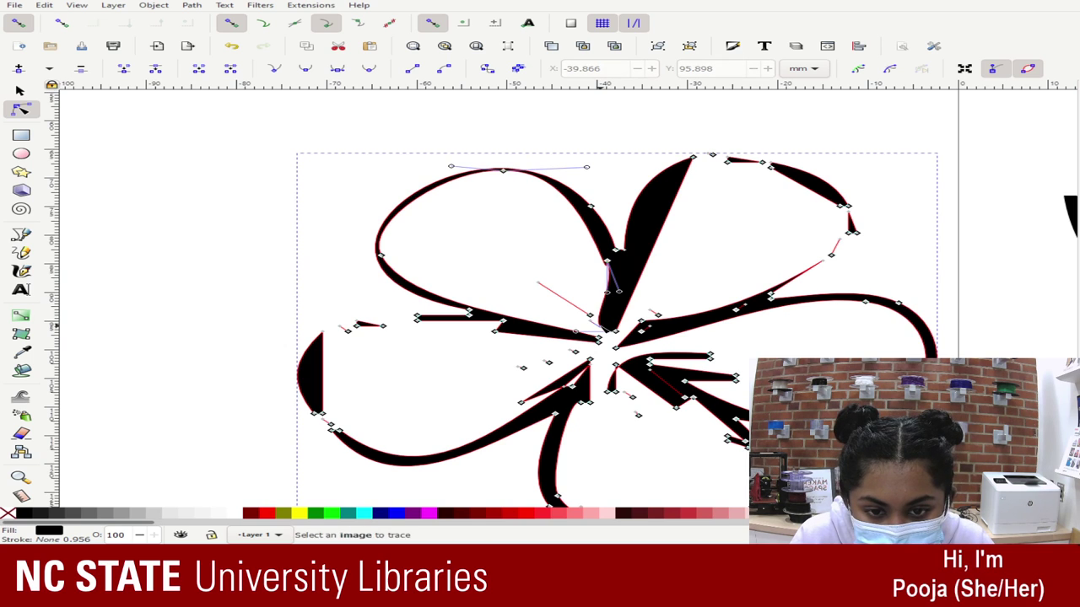
- Delete the leftover nodes at the upper-left petal's inner tip and adjust the curve handles to smooth its inner edge
{"action": "left_click", "coordinate": [590, 315]}
{"action": "key", "text": "Delete"}
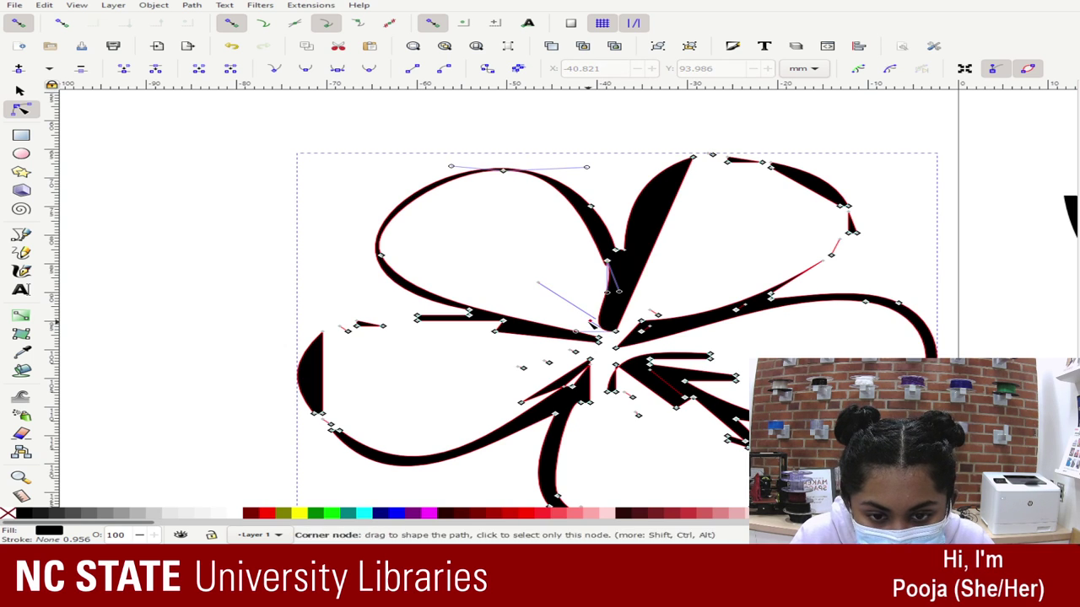
{"action": "mouse_move", "coordinate": [601, 318]}
{"action": "left_mouse_down"}
{"action": "mouse_move", "coordinate": [616, 293]}
{"action": "mouse_move", "coordinate": [616, 332]}
{"action": "left_mouse_up"}
{"action": "left_click_drag", "start_coordinate": [607, 293], "coordinate": [617, 331]}
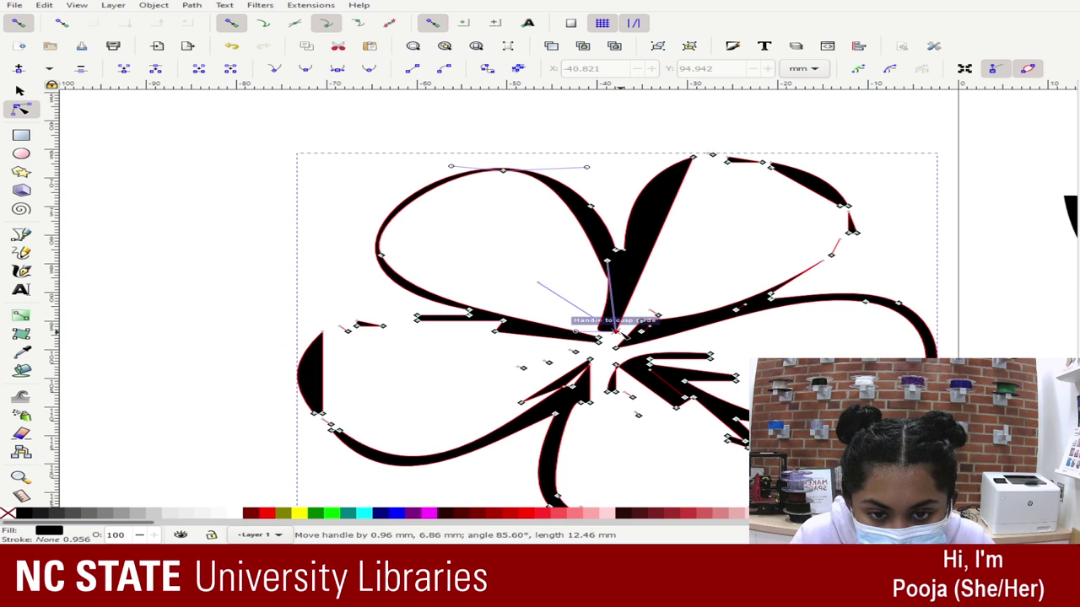
{"action": "left_click_drag", "start_coordinate": [607, 260], "coordinate": [607, 290]}
{"action": "key", "text": "Delete"}
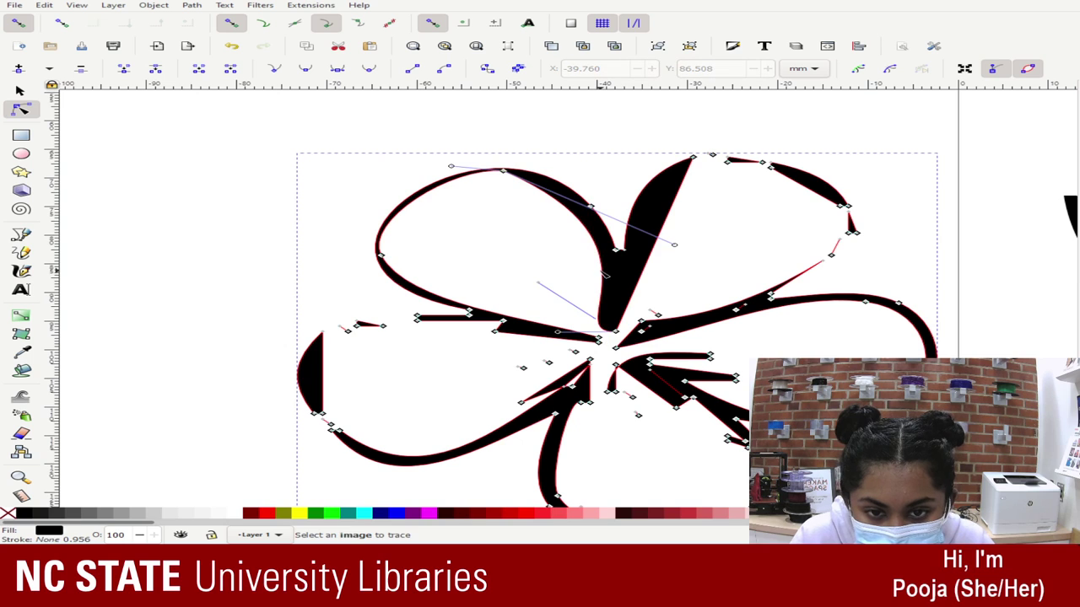
{"action": "left_click", "coordinate": [597, 328]}
{"action": "left_click_drag", "start_coordinate": [557, 332], "coordinate": [563, 302]}
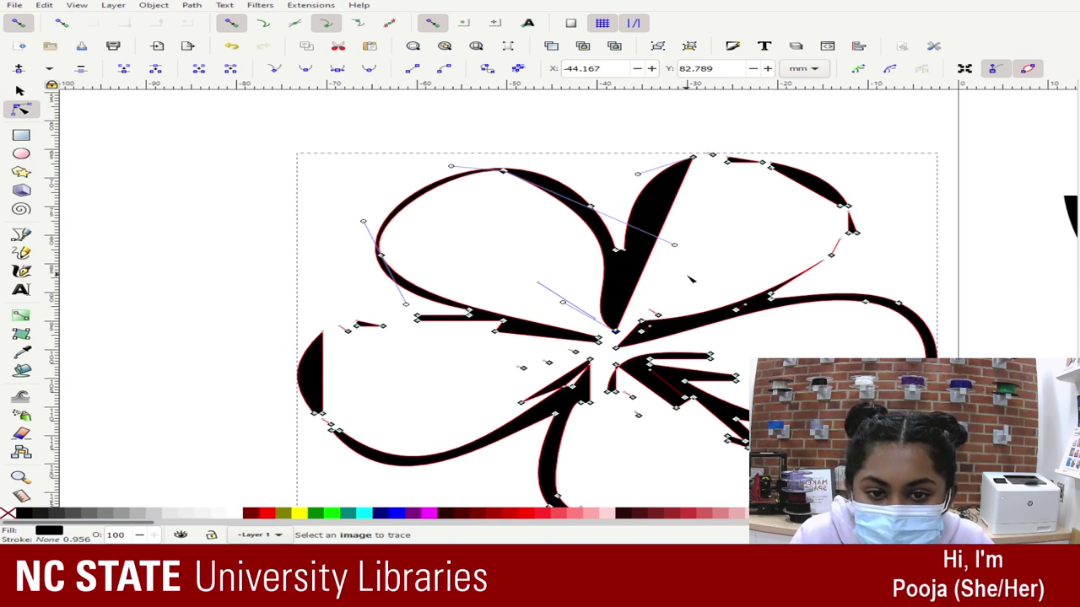
{"action": "mouse_move", "coordinate": [674, 246]}
{"action": "left_mouse_down"}
{"action": "mouse_move", "coordinate": [685, 280]}
{"action": "mouse_move", "coordinate": [673, 263]}
{"action": "left_mouse_up"}
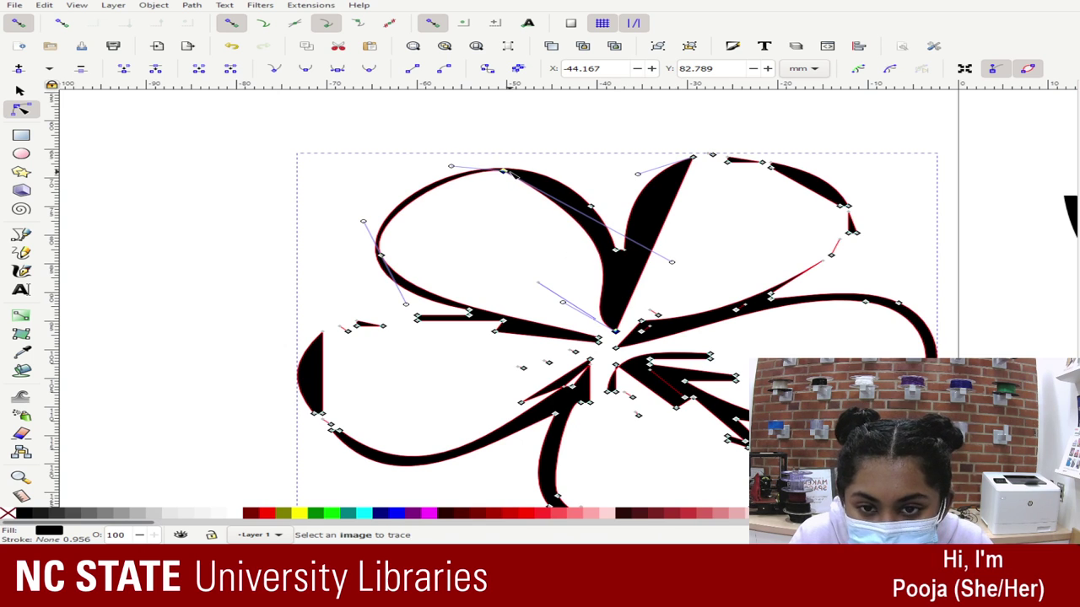
- Try to simplify the upper-left petal by deleting its top inner node and stretching the adjacent curve handle
{"action": "key", "text": "Delete"}
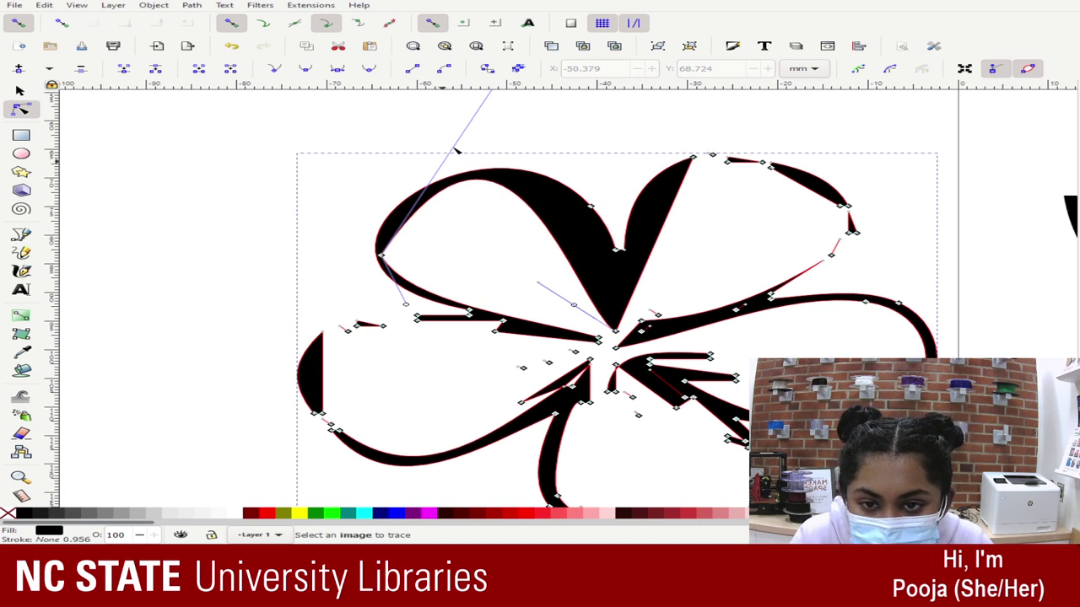
{"action": "scroll", "coordinate": [488, 159], "scroll_direction": "up", "scroll_amount": 2}
{"action": "left_click_drag", "start_coordinate": [513, 124], "coordinate": [559, 110]}
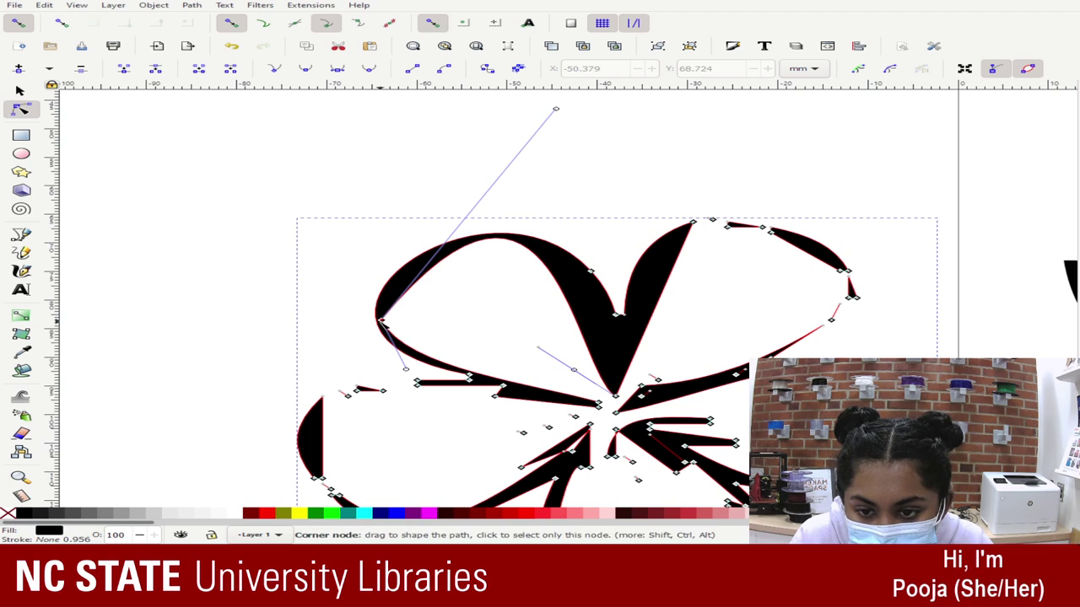
{"action": "left_click", "coordinate": [381, 322]}
{"action": "key", "text": "ctrl+z"}
{"action": "key", "text": "ctrl+z"}
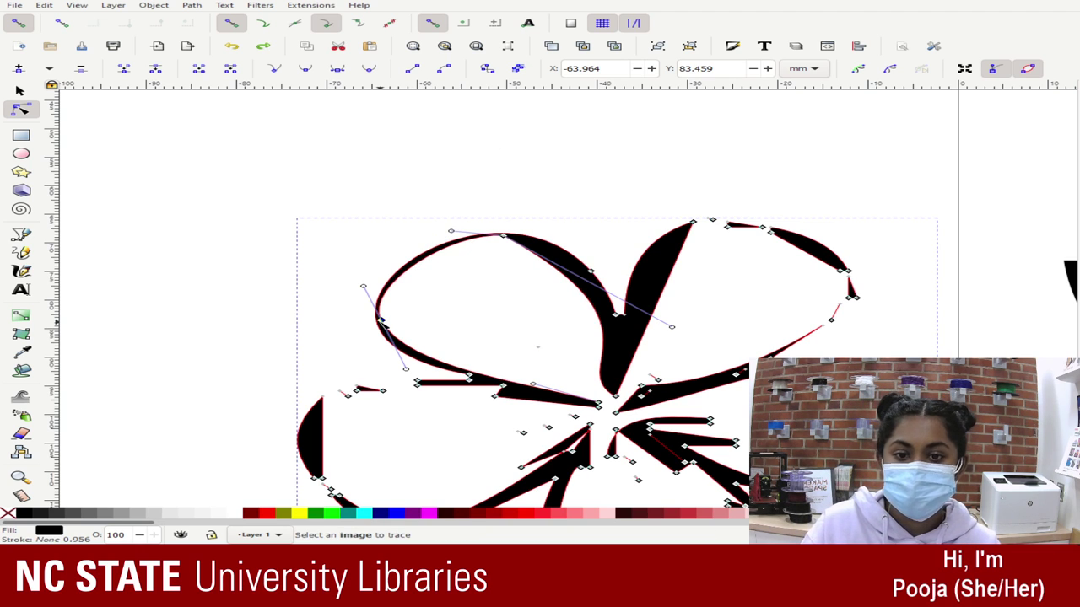
- Delete the stray nodes along the broken top edge of the upper-right petal
{"action": "scroll", "coordinate": [808, 280], "scroll_direction": "down", "scroll_amount": 1}
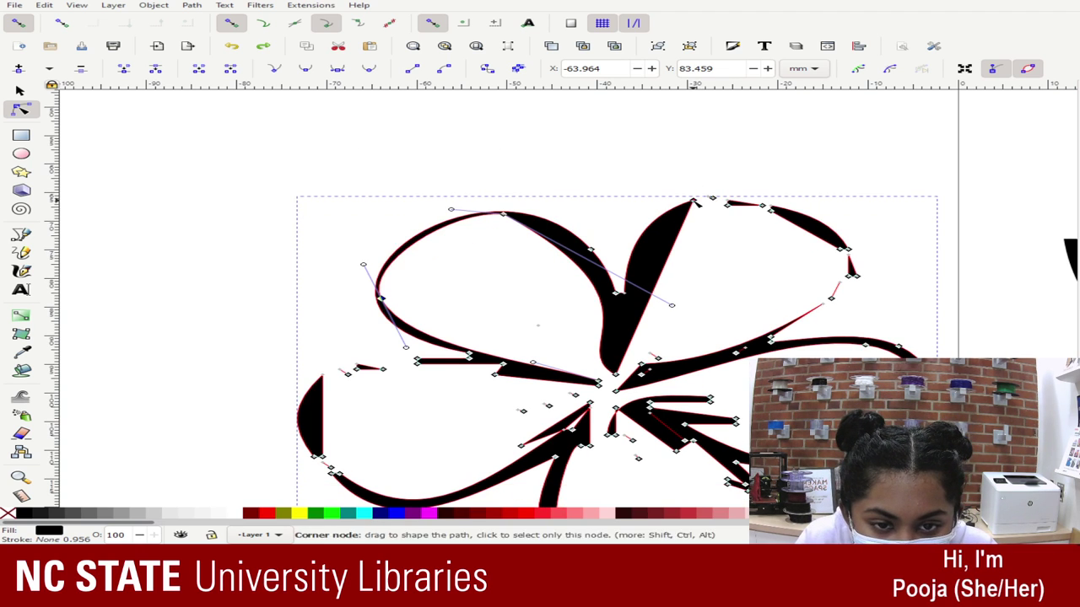
{"action": "left_click", "coordinate": [692, 200]}
{"action": "left_click_drag", "start_coordinate": [690, 170], "coordinate": [706, 208]}
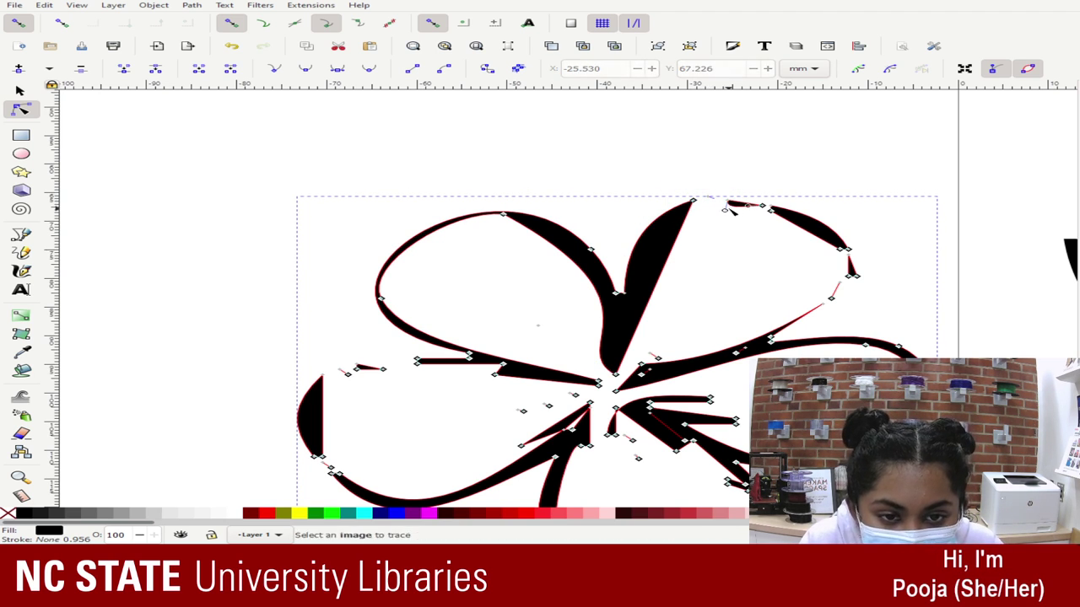
{"action": "left_click", "coordinate": [762, 206]}
{"action": "left_click_drag", "start_coordinate": [762, 206], "coordinate": [768, 209]}
{"action": "scroll", "coordinate": [808, 196], "scroll_direction": "down", "scroll_amount": 3}
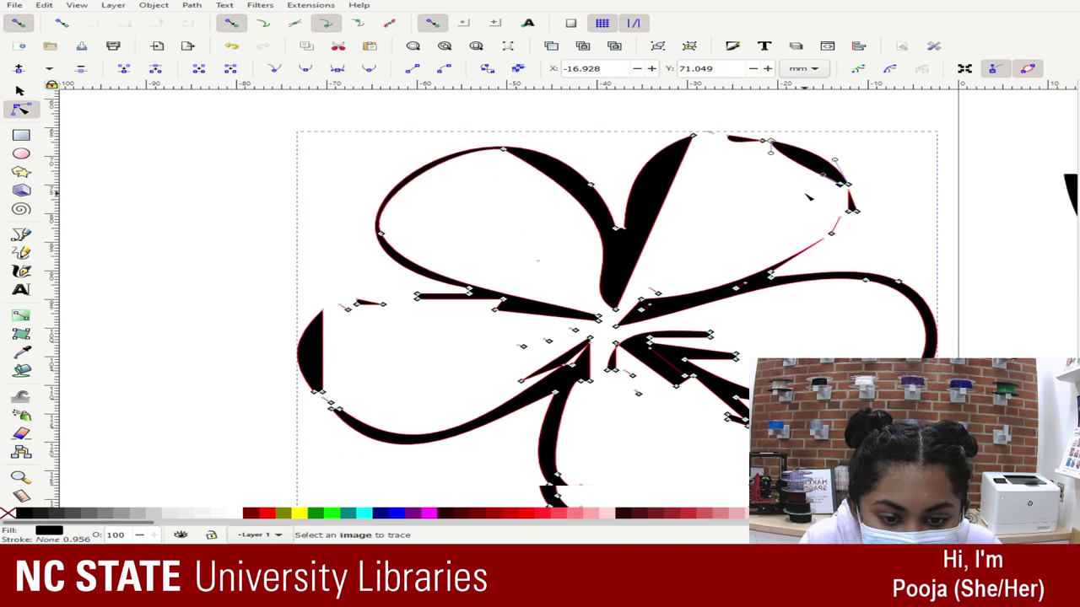
- Delete the jagged nodes around the flower's center to round the inner ends of the right and lower petals
{"action": "scroll", "coordinate": [808, 196], "scroll_direction": "down", "scroll_amount": 2}
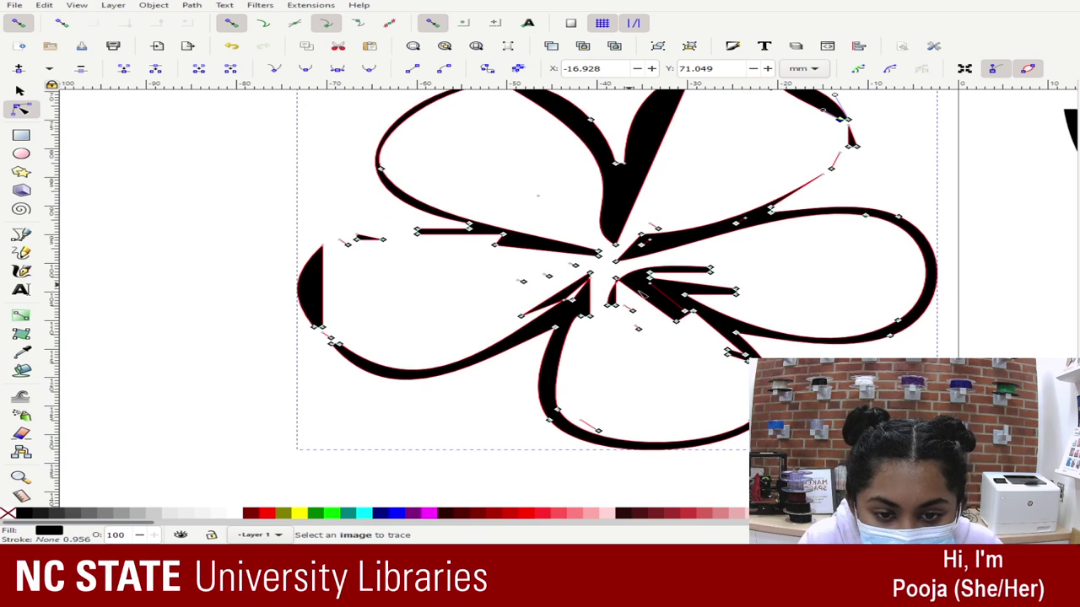
{"action": "left_click_drag", "start_coordinate": [497, 280], "coordinate": [617, 289]}
{"action": "key", "text": "Delete"}
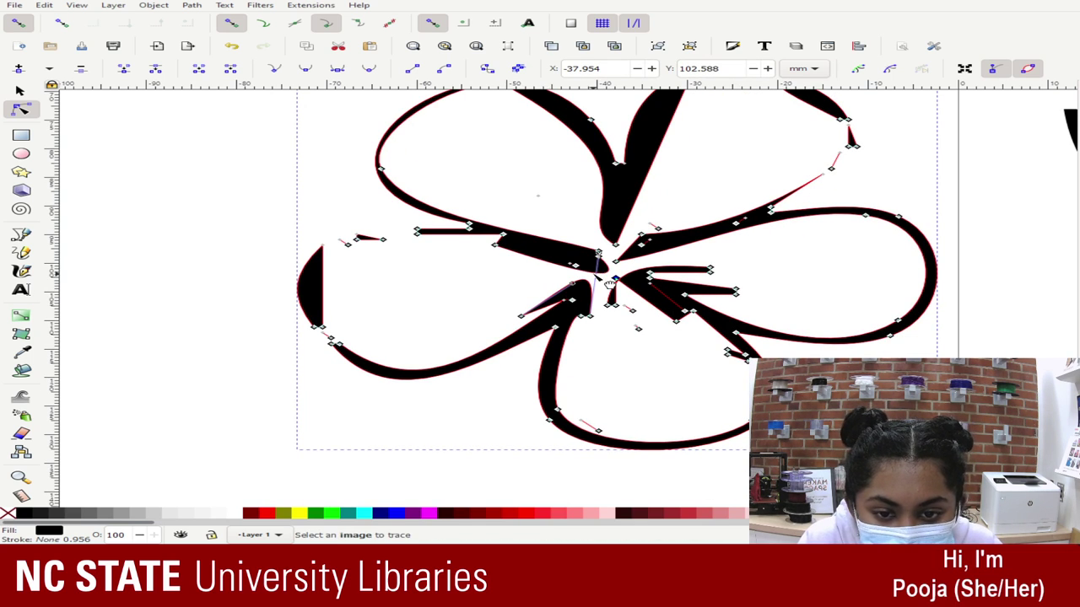
{"action": "key", "text": "ctrl+z"}
{"action": "left_click", "coordinate": [574, 265]}
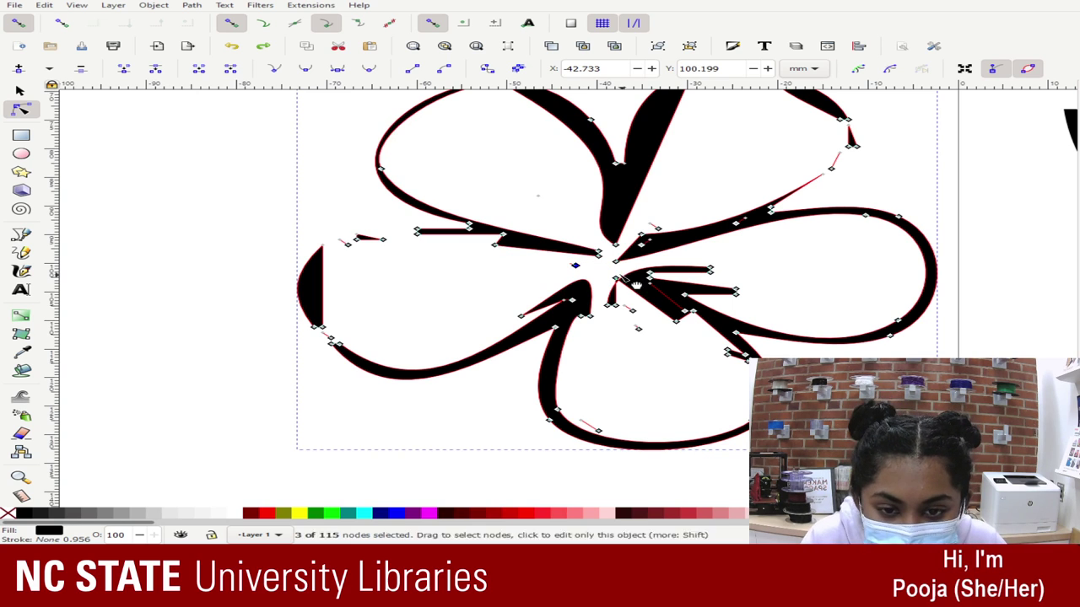
{"action": "left_click_drag", "start_coordinate": [705, 300], "coordinate": [539, 263]}
{"action": "left_click_drag", "start_coordinate": [662, 324], "coordinate": [704, 310]}
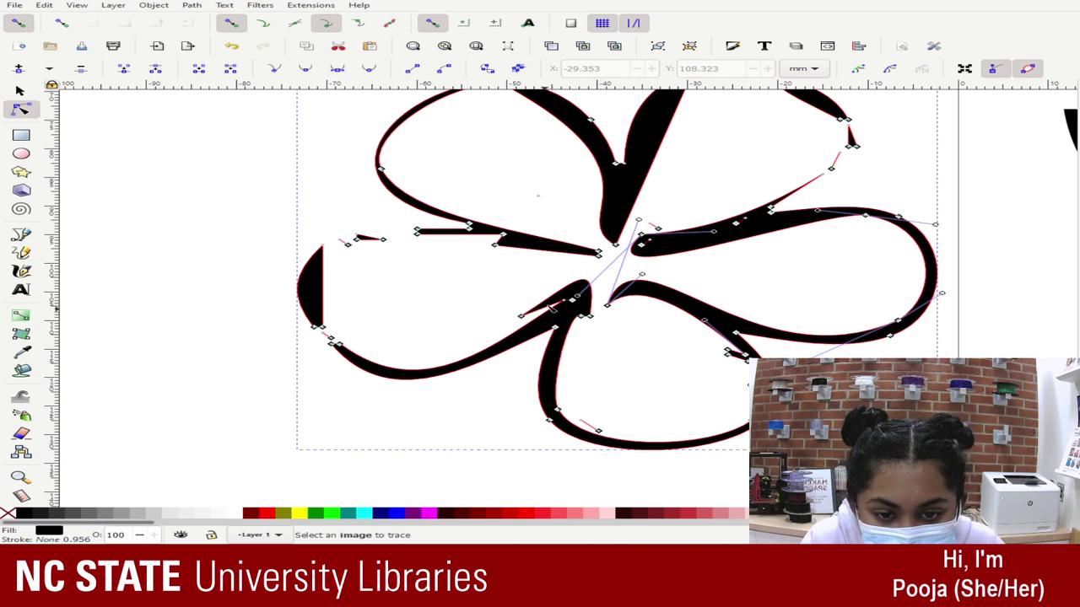
- Try to delete the corner node at the inner tip between the right and bottom petals
{"action": "left_click", "coordinate": [609, 303]}
{"action": "key", "text": "Delete"}
{"action": "key", "text": "ctrl+z"}
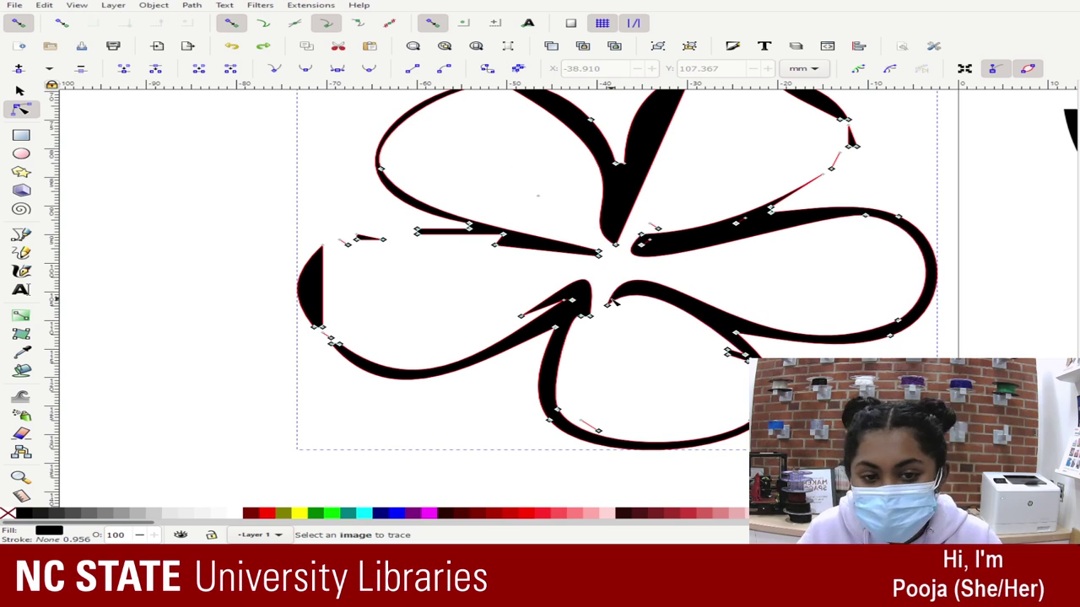
- Delete the spiky extra nodes on the inner right edge of the bottom petal
{"action": "left_click_drag", "start_coordinate": [733, 372], "coordinate": [735, 372]}
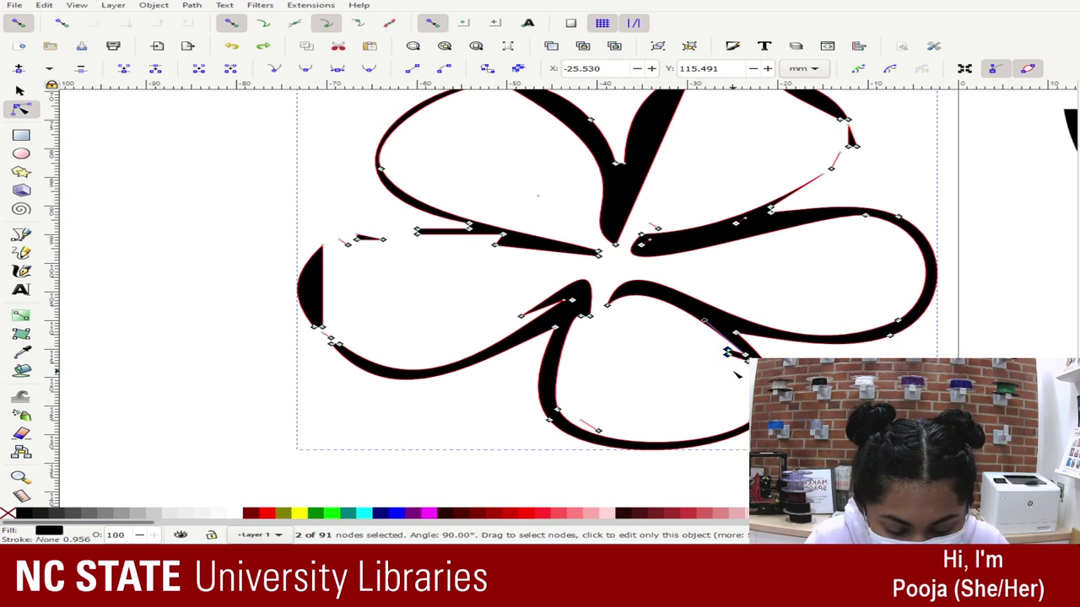
{"action": "key", "text": "Delete"}
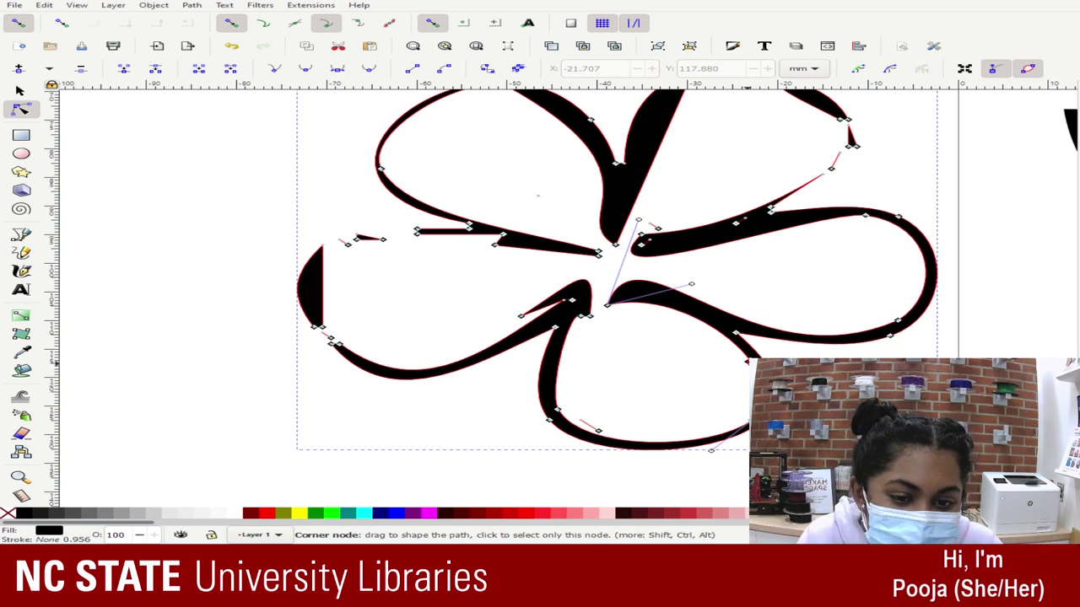
{"action": "left_click", "coordinate": [748, 361]}
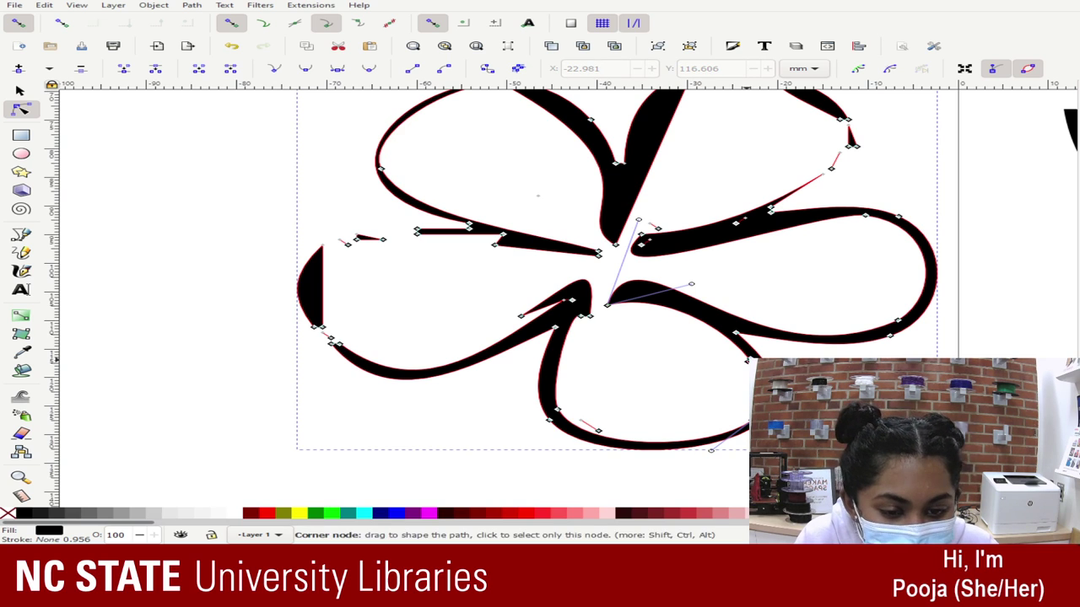
{"action": "left_click", "coordinate": [747, 362]}
{"action": "key", "text": "Delete"}
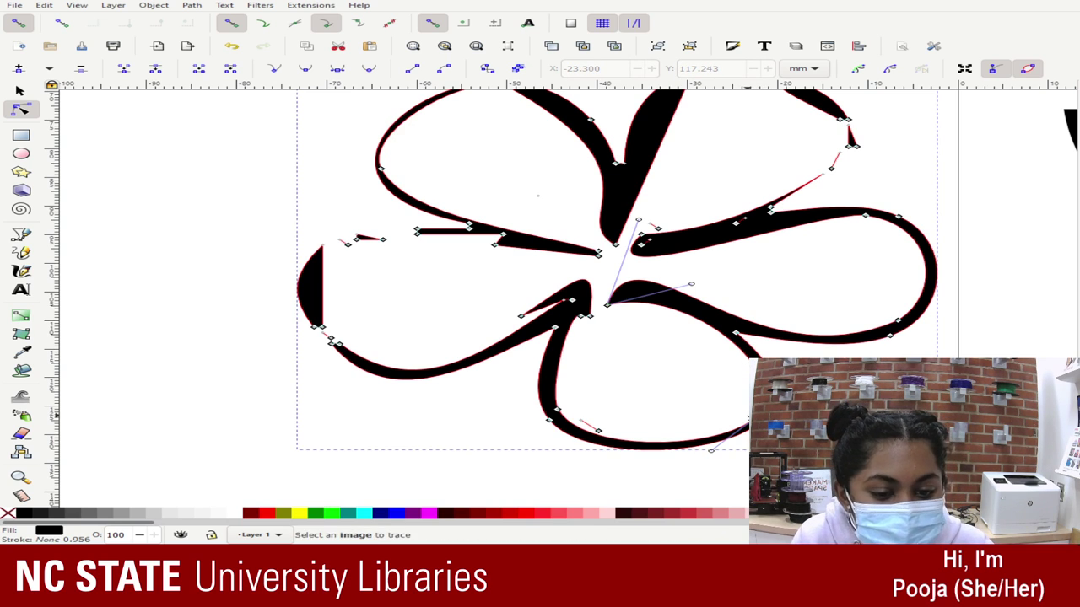
- Try to delete the node on the bottom petal's lower-right inner edge
{"action": "left_click", "coordinate": [751, 425]}
{"action": "key", "text": "Delete"}
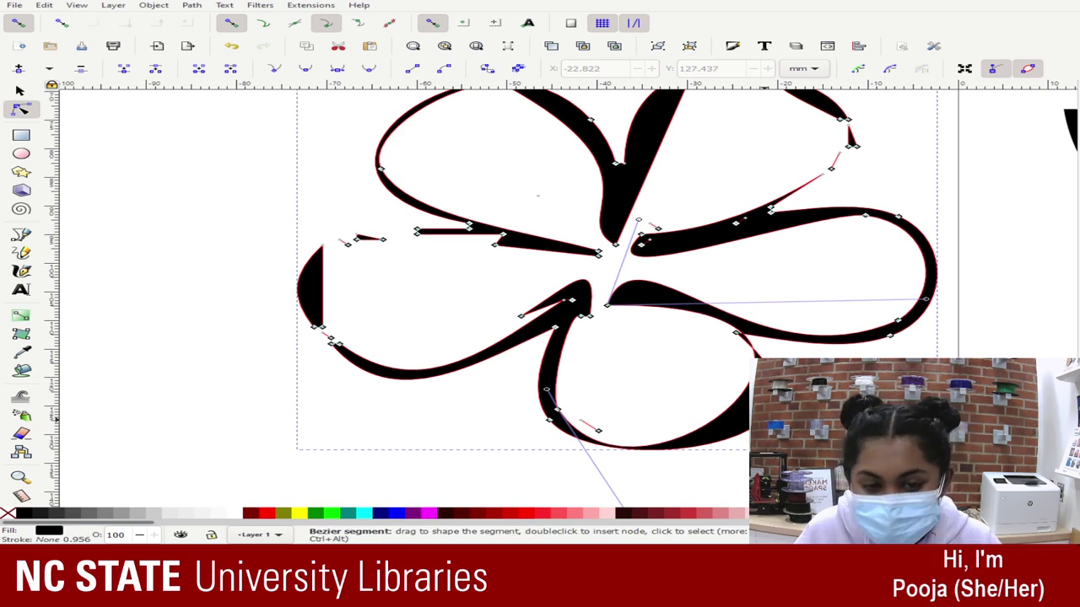
{"action": "key", "text": "ctrl+z"}
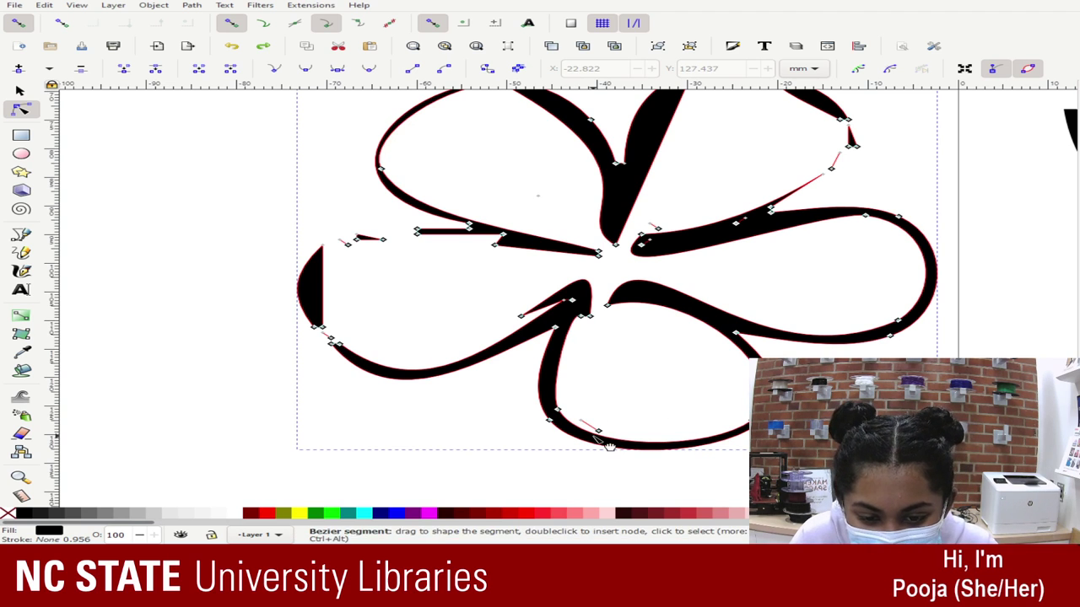
- Delete the stray line fragment inside the bottom petal's lower-left curve
{"action": "left_click", "coordinate": [598, 432]}
{"action": "key", "text": "Delete"}
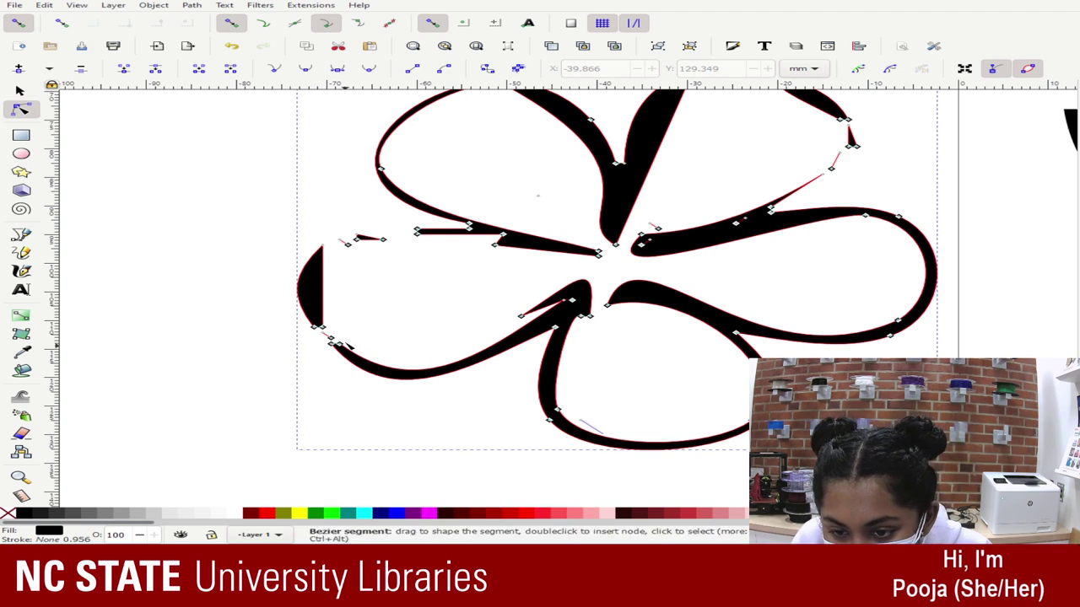
{"action": "left_click", "coordinate": [356, 324]}
{"action": "left_click", "coordinate": [330, 330]}
{"action": "left_click", "coordinate": [402, 315]}
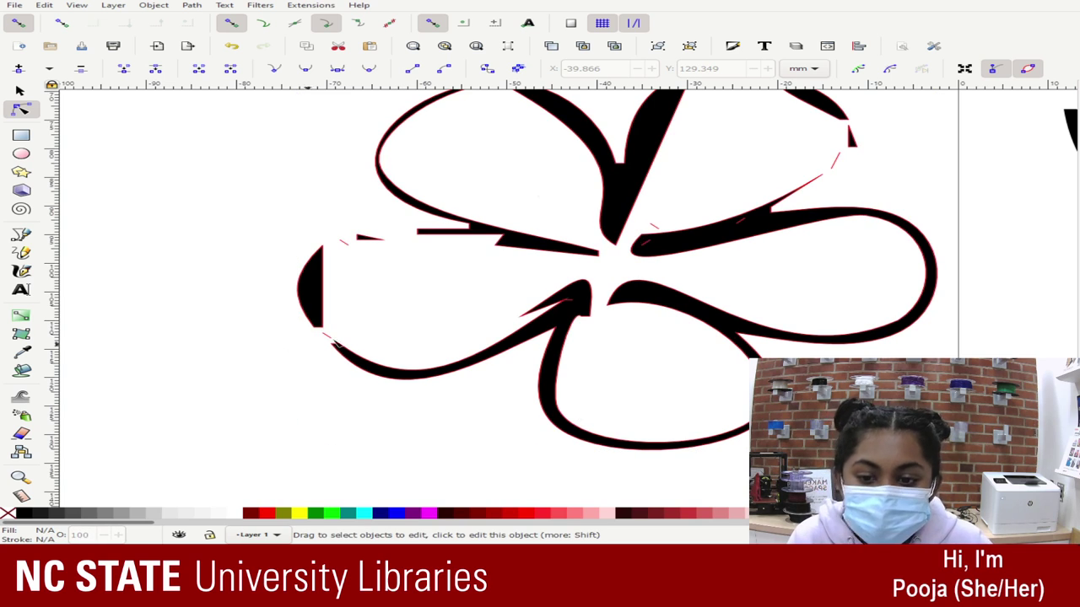
- Delete the jagged nodes at the break in the lower-left petal's outer edge to join its outline
{"action": "left_click_drag", "start_coordinate": [256, 394], "coordinate": [84, 375]}
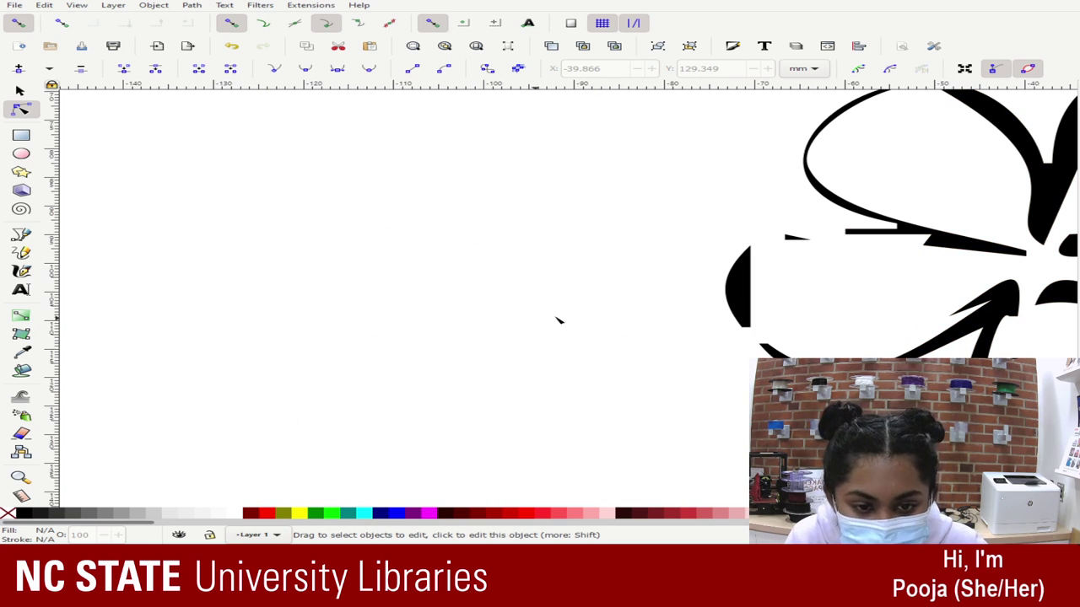
{"action": "left_click", "coordinate": [753, 332]}
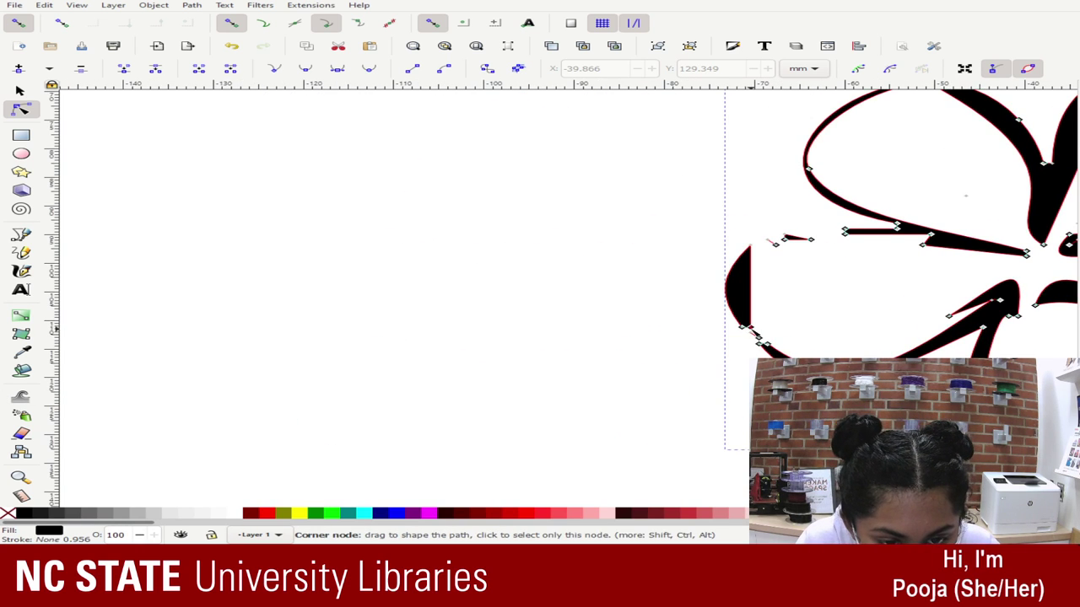
{"action": "left_click_drag", "start_coordinate": [749, 327], "coordinate": [758, 344]}
{"action": "left_click", "coordinate": [746, 373]}
{"action": "left_click", "coordinate": [757, 278]}
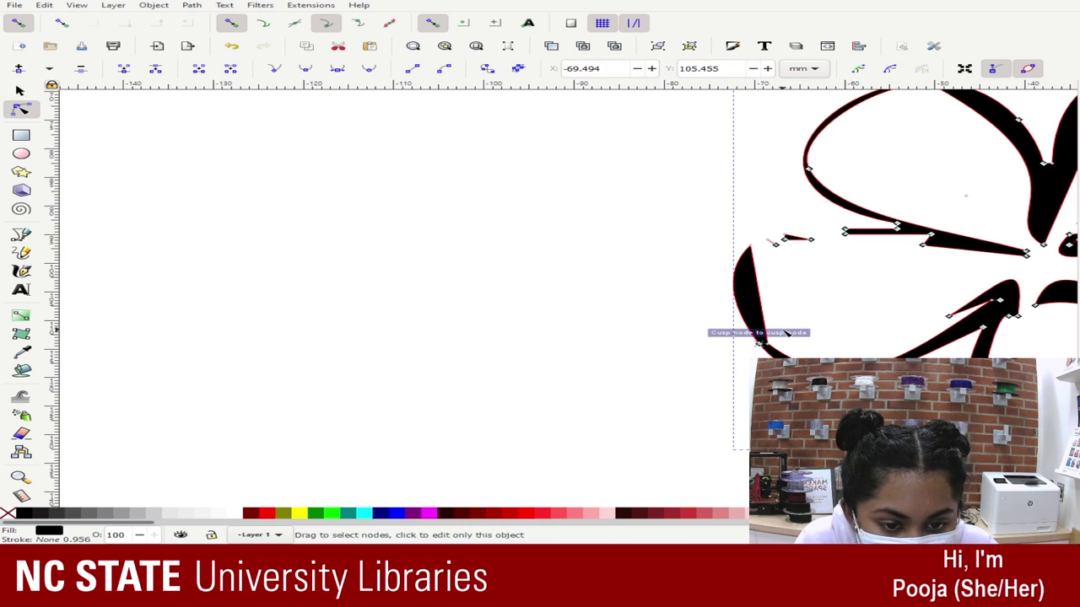
{"action": "left_click", "coordinate": [836, 336]}
- Delete the stray line and sliver fragments in the gap along the lower-left petal's upper edge
{"action": "scroll", "coordinate": [799, 337], "scroll_direction": "up", "scroll_amount": 5}
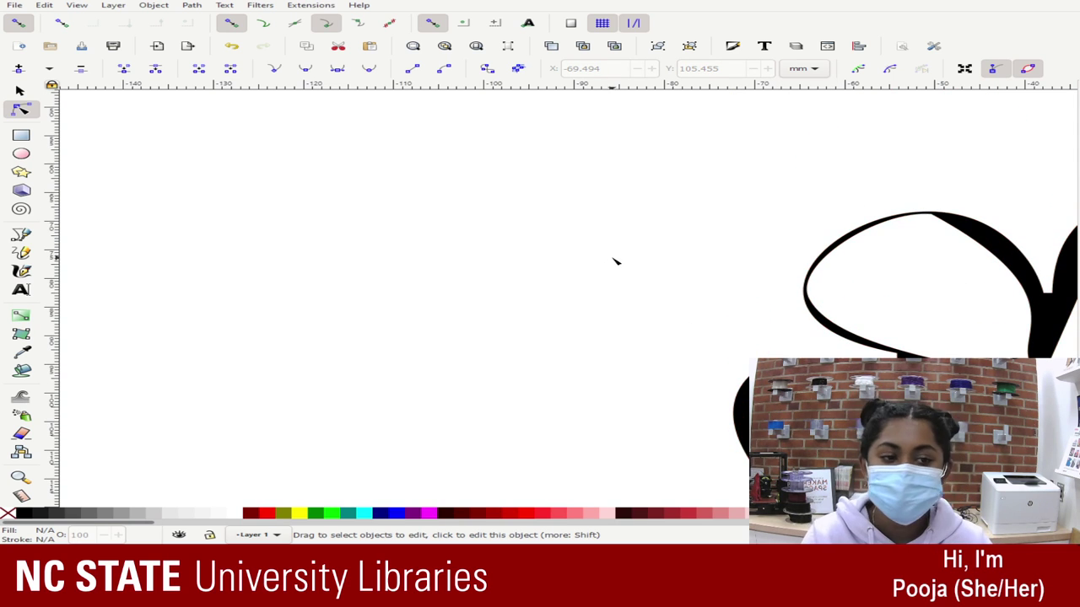
{"action": "left_click_drag", "start_coordinate": [612, 258], "coordinate": [1025, 216]}
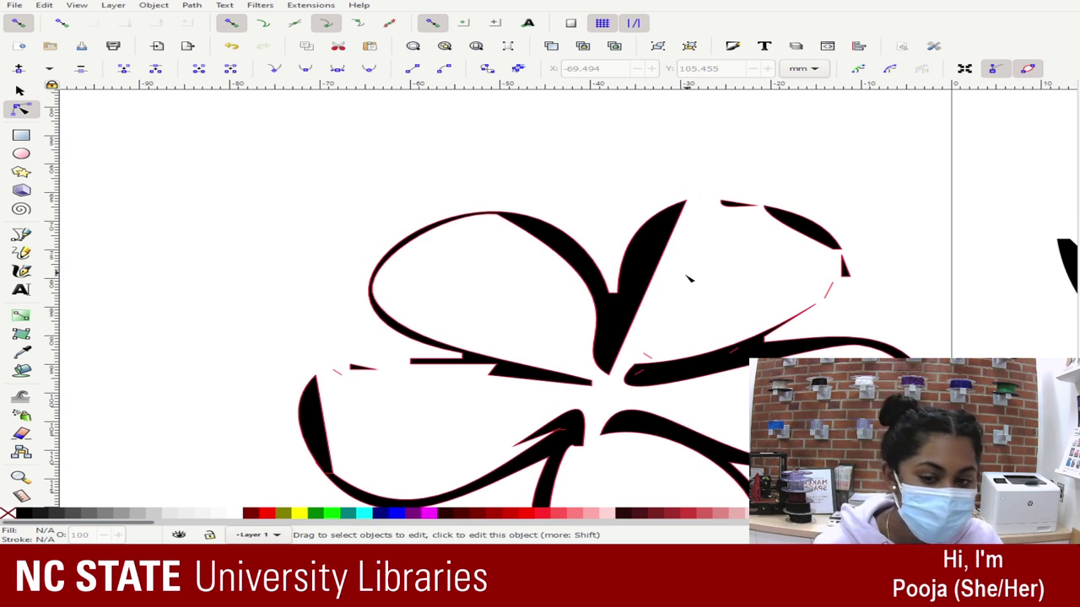
{"action": "scroll", "coordinate": [344, 428], "scroll_direction": "down", "scroll_amount": 2}
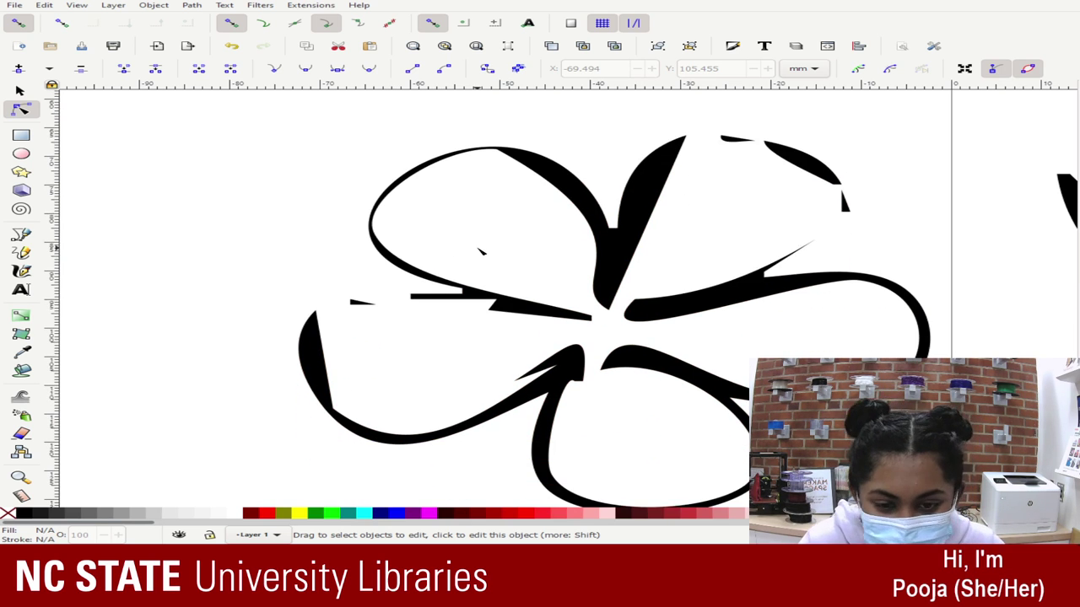
{"action": "left_click", "coordinate": [344, 428]}
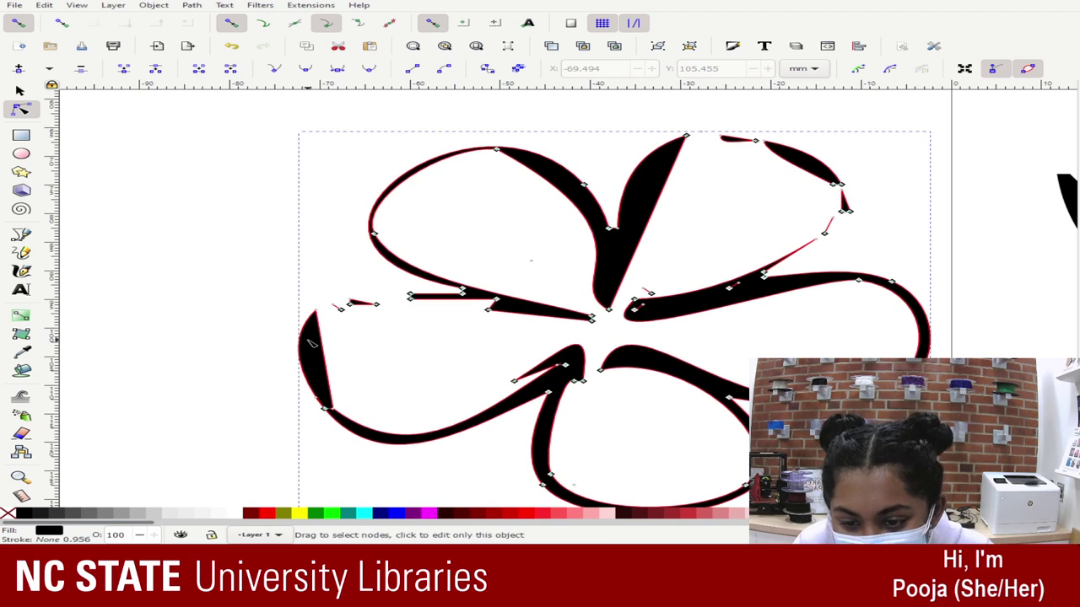
{"action": "left_click", "coordinate": [344, 428]}
{"action": "left_click_drag", "start_coordinate": [426, 477], "coordinate": [363, 417]}
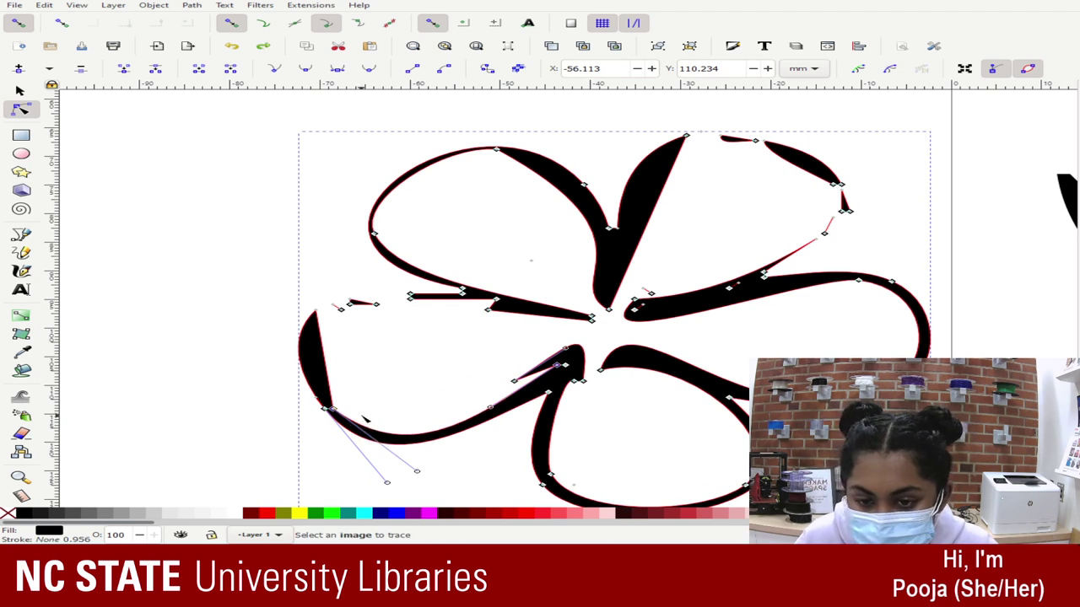
{"action": "left_click", "coordinate": [342, 310]}
{"action": "key", "text": "Delete"}
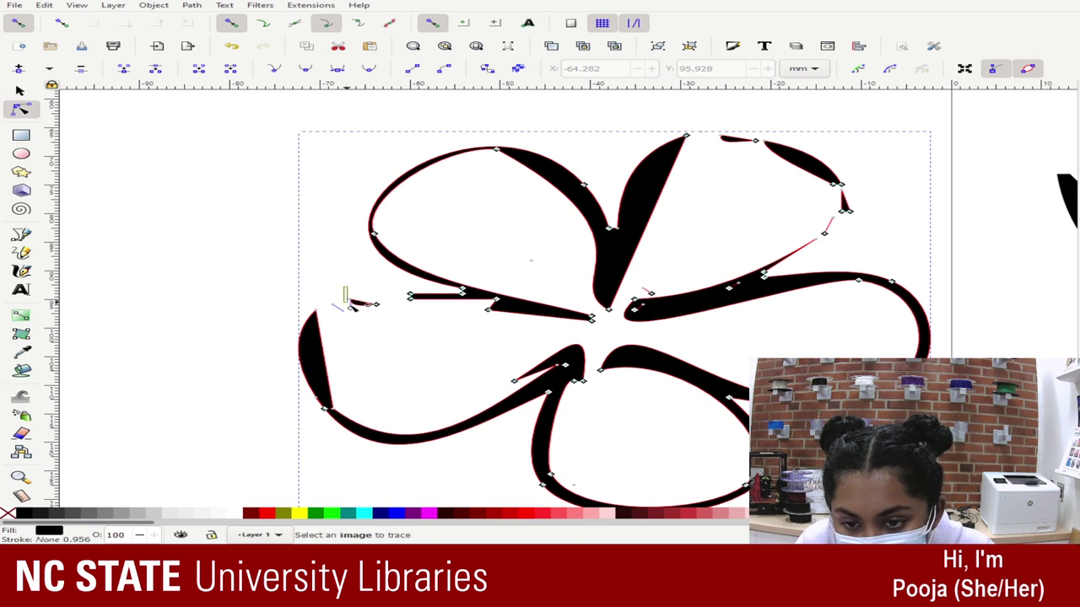
{"action": "left_click_drag", "start_coordinate": [344, 287], "coordinate": [398, 316]}
{"action": "key", "text": "Delete"}
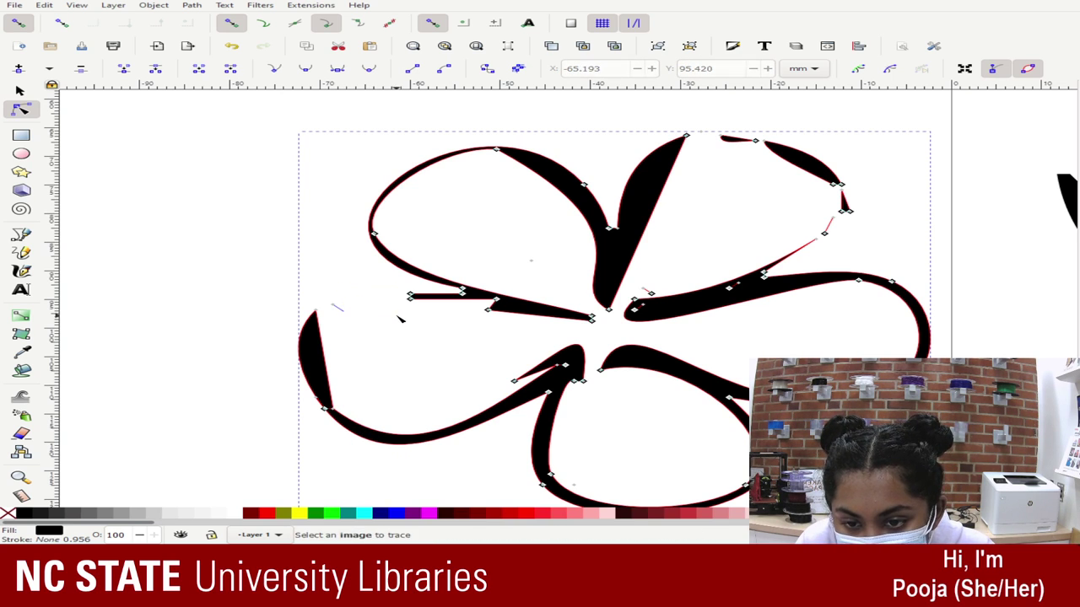
{"action": "left_click", "coordinate": [329, 317]}
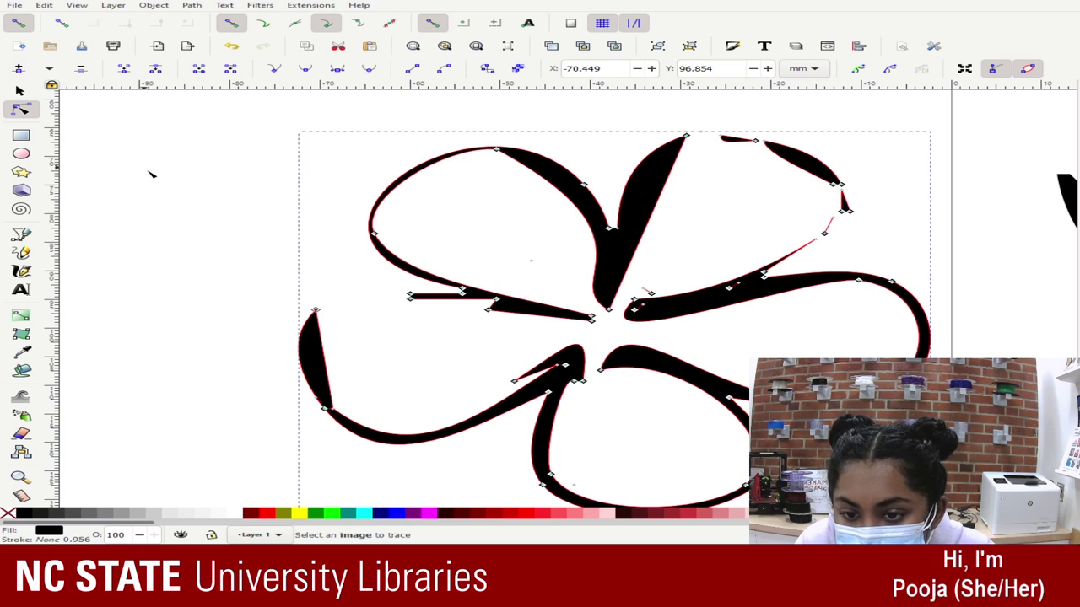
- Connect the lower-left petal's broken outer edge to its upper line by moving the end nodes, and smooth the inner corner node
{"action": "left_click_drag", "start_coordinate": [314, 310], "coordinate": [410, 296]}
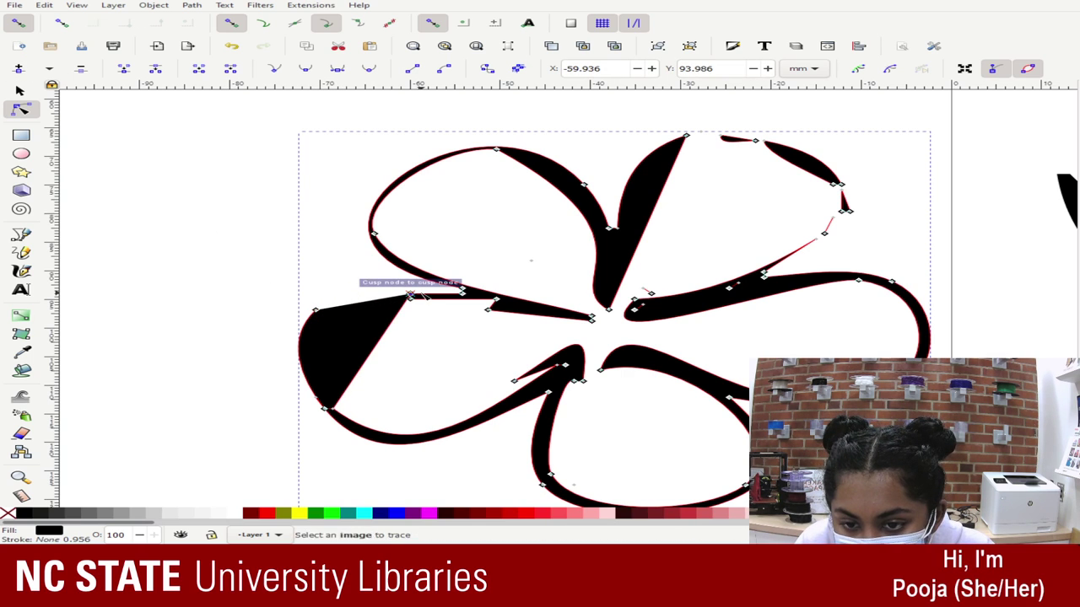
{"action": "left_click", "coordinate": [326, 409]}
{"action": "left_click_drag", "start_coordinate": [334, 409], "coordinate": [323, 327]}
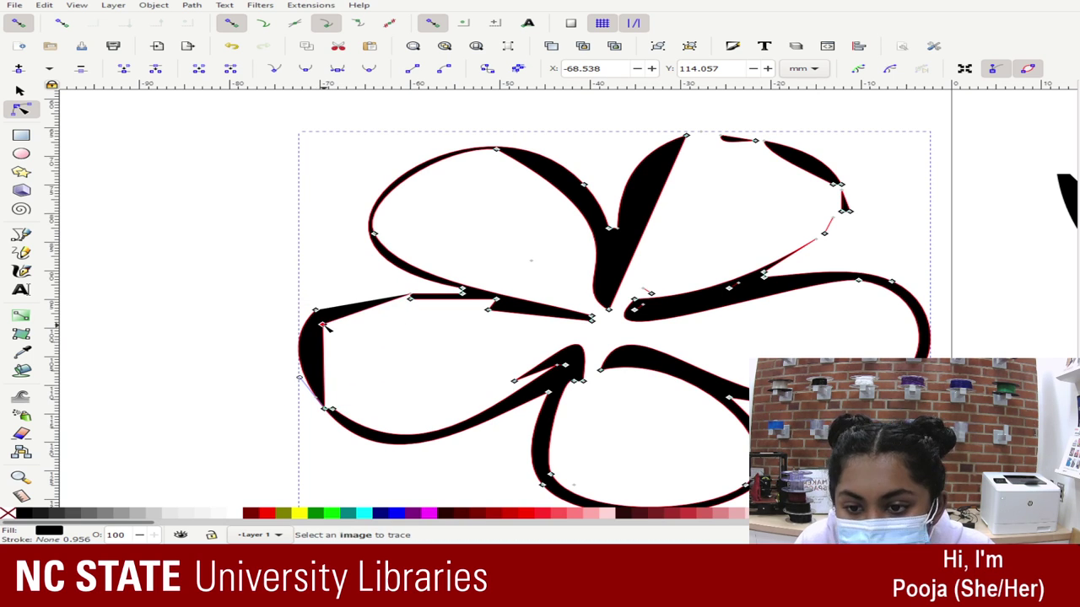
{"action": "left_click", "coordinate": [303, 69]}
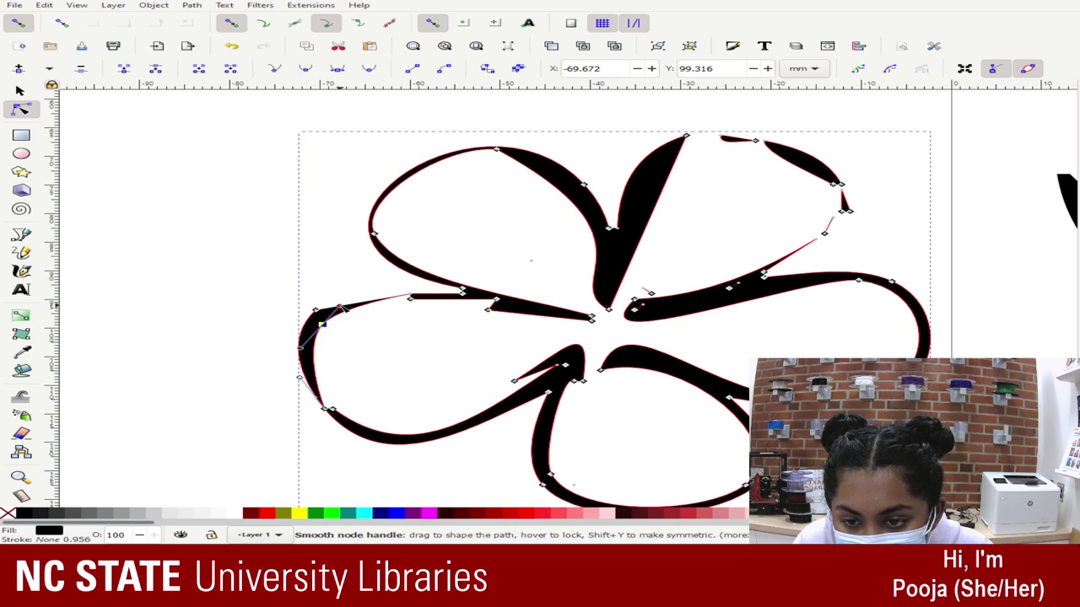
{"action": "left_click", "coordinate": [410, 298]}
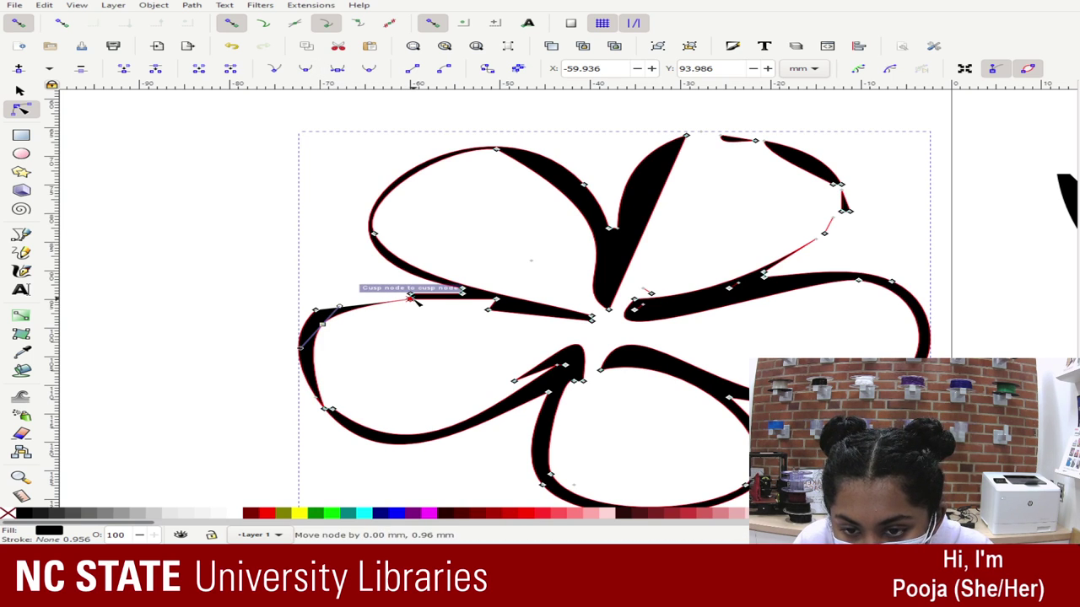
- Try to reshape the lower-left petal's outer corner by swinging the smoothed inner node's handle downward, and undo the change
{"action": "left_click_drag", "start_coordinate": [343, 311], "coordinate": [338, 422]}
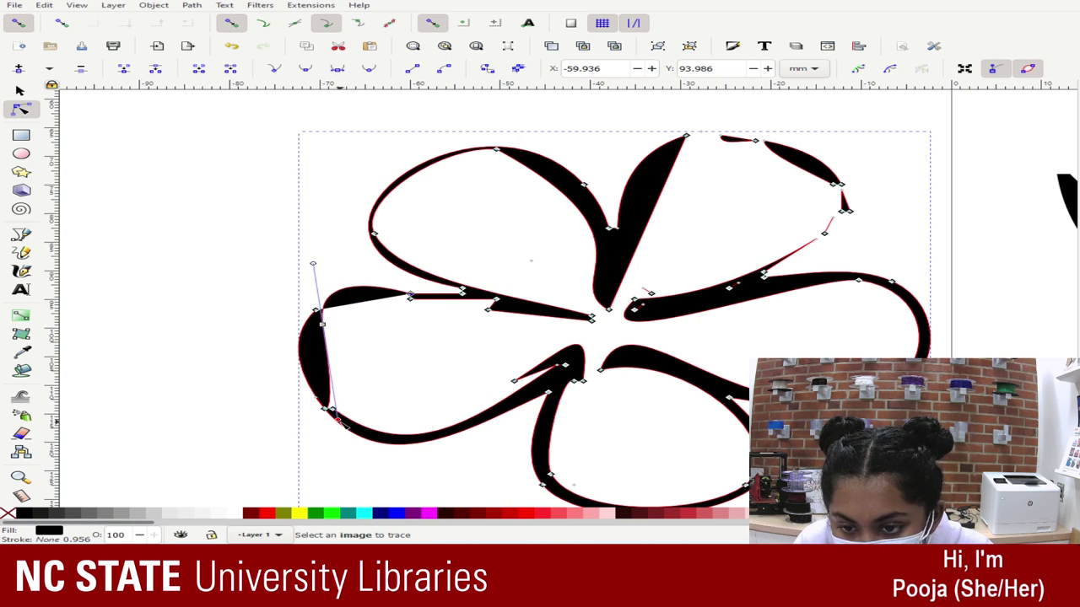
{"action": "left_click", "coordinate": [236, 295]}
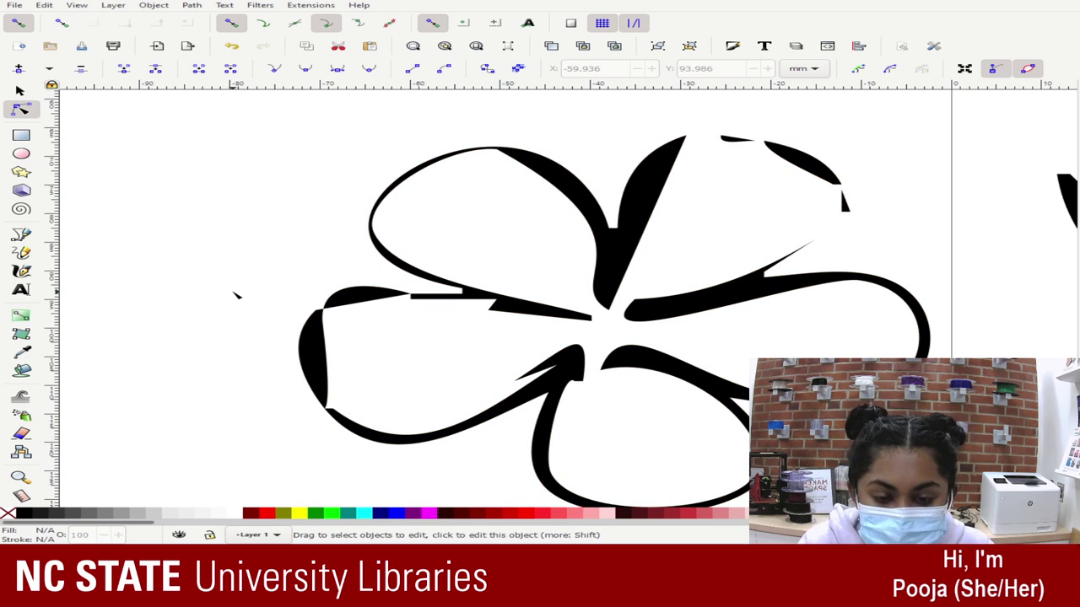
{"action": "key", "text": "minus"}
{"action": "key", "text": "minus"}
{"action": "key", "text": "minus"}
{"action": "key", "text": "minus"}
{"action": "key", "text": "minus"}
{"action": "key", "text": "plus"}
{"action": "key", "text": "plus"}
{"action": "key", "text": "plus"}
{"action": "key", "text": "plus"}
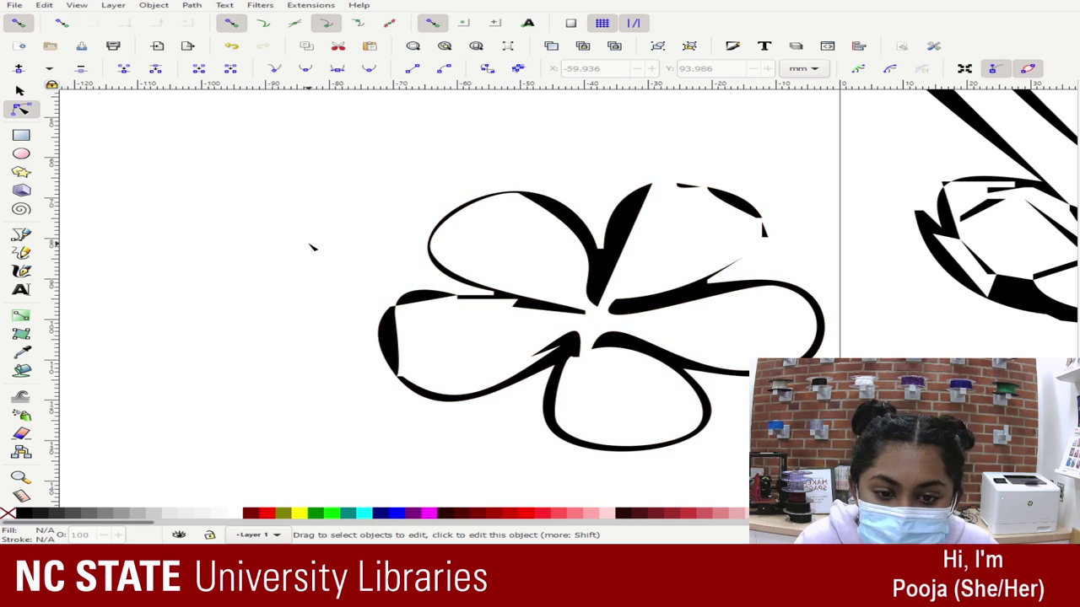
{"action": "key", "text": "ctrl+z"}
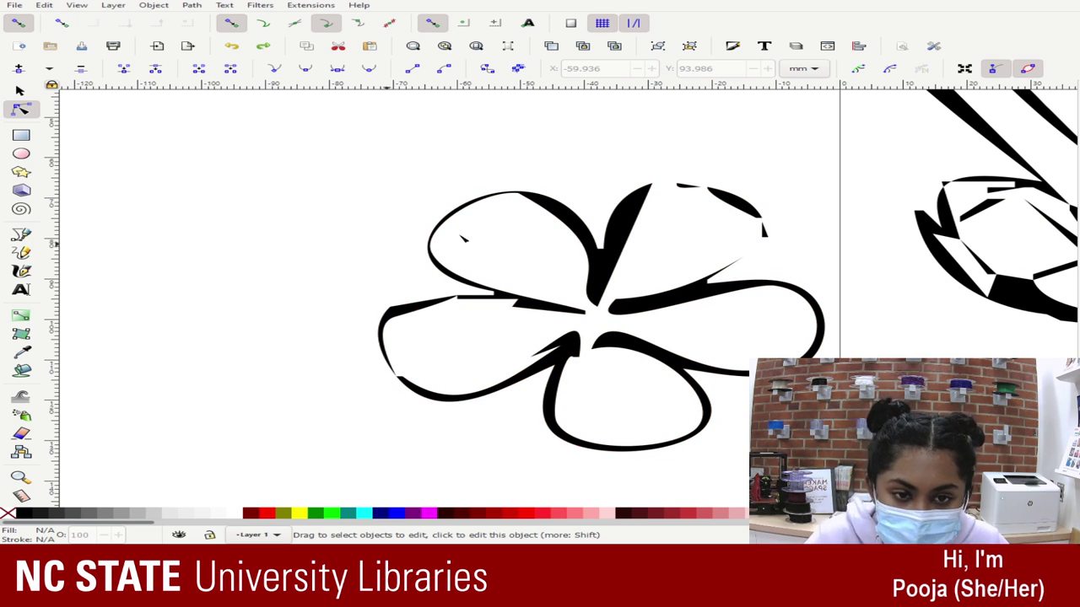
- Pull the spike at the lower-left petal's inner end back into the outline and remove the surplus corner nodes beside it
{"action": "left_click", "coordinate": [550, 332]}
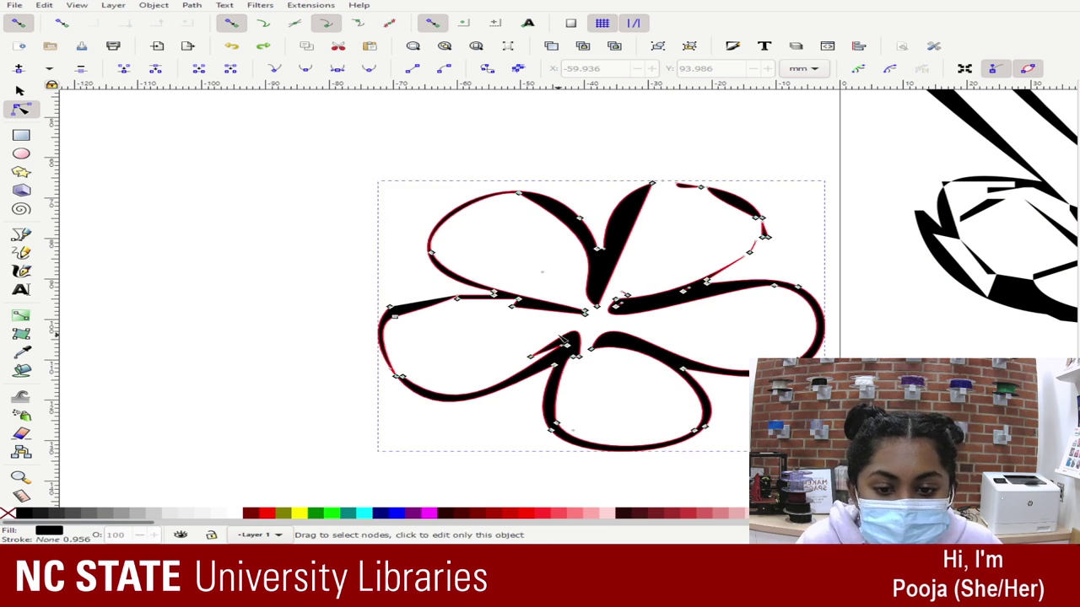
{"action": "left_click", "coordinate": [530, 358]}
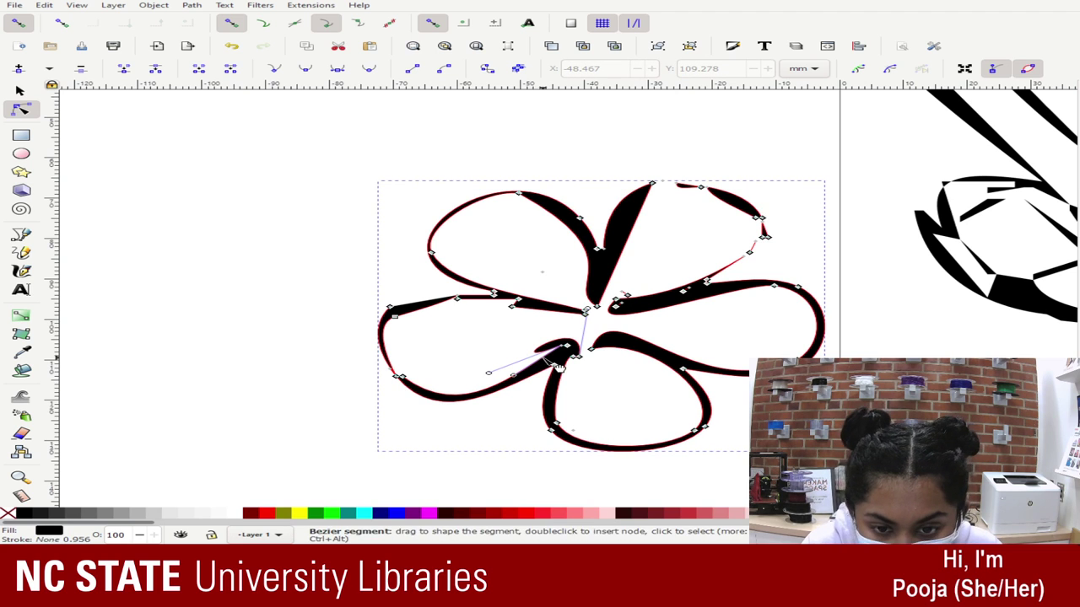
{"action": "left_click_drag", "start_coordinate": [532, 358], "coordinate": [573, 347]}
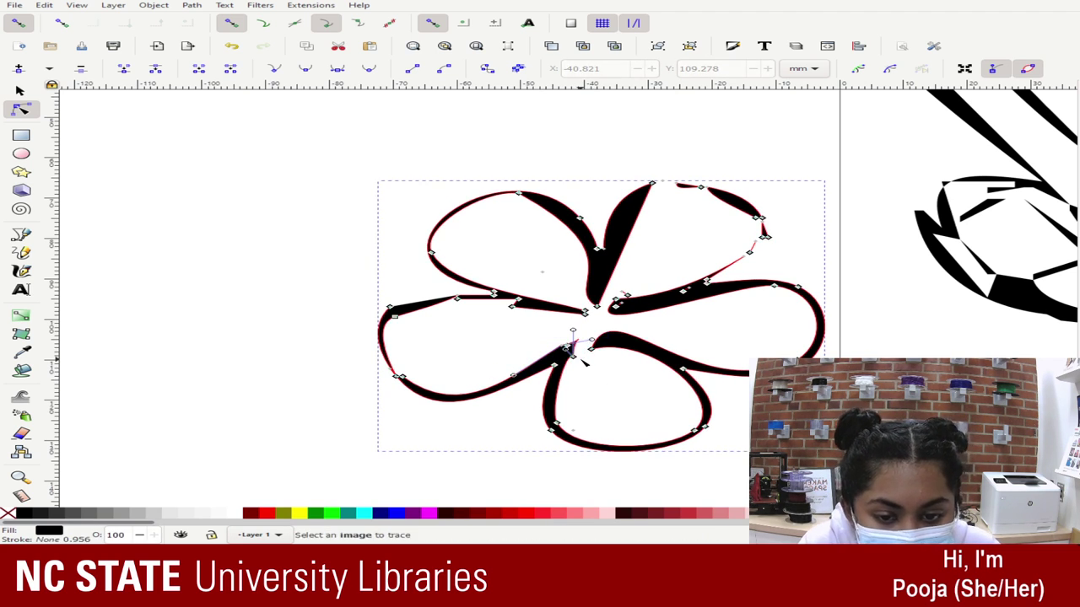
{"action": "left_click", "coordinate": [581, 360]}
{"action": "left_click", "coordinate": [565, 353]}
{"action": "left_click", "coordinate": [574, 357]}
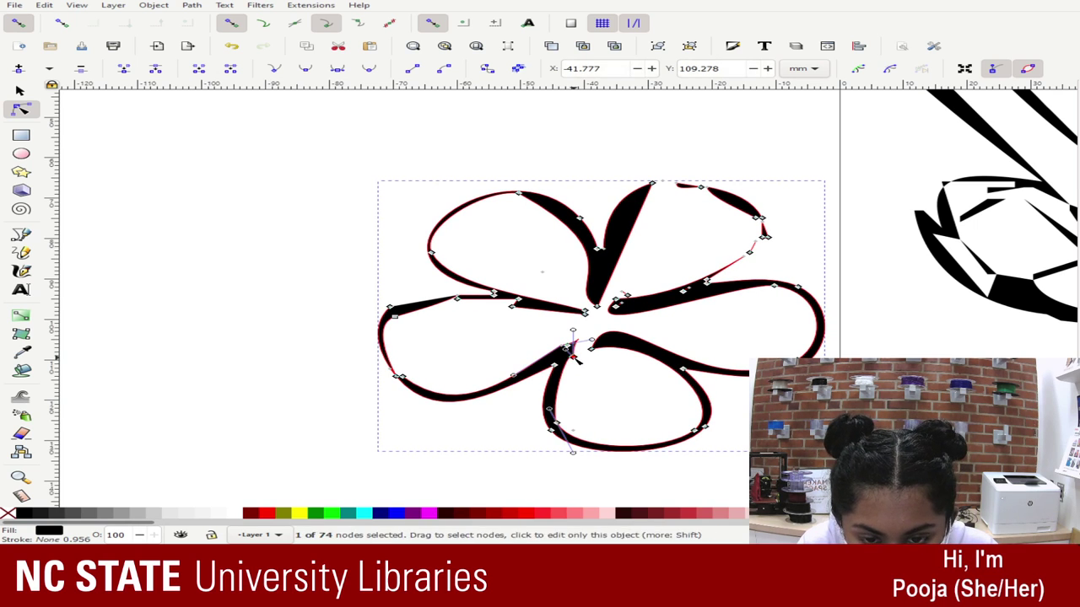
{"action": "key", "text": "Escape"}
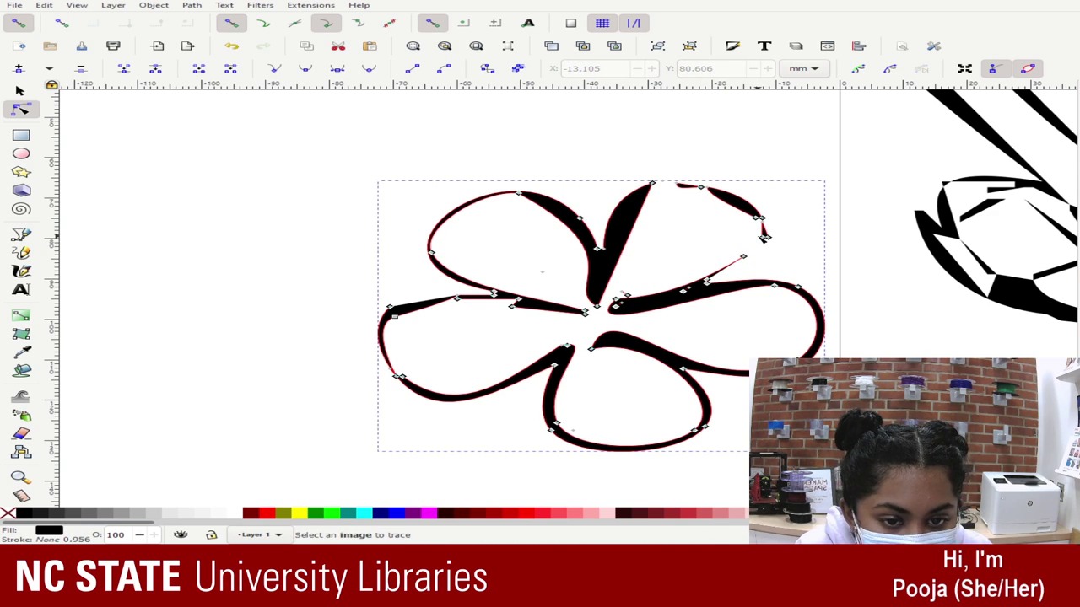
- Move the broken fragment's lower node on the upper-right petal's outer edge outward and delete the surplus node beside it
{"action": "mouse_move", "coordinate": [764, 238]}
{"action": "left_mouse_down"}
{"action": "mouse_move", "coordinate": [772, 253]}
{"action": "mouse_move", "coordinate": [760, 215]}
{"action": "mouse_move", "coordinate": [780, 242]}
{"action": "left_mouse_up"}
{"action": "key", "text": "Delete"}
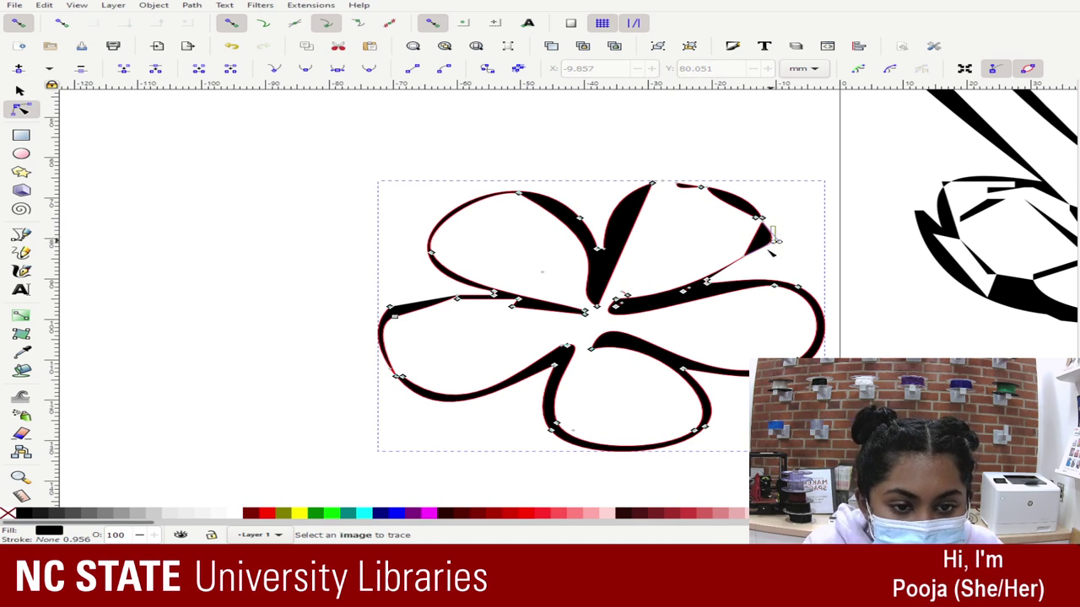
- Stretch the thin sliver in the upper-right petal's top gap to the petal's pointed tip, and delete the sliver's nodes
{"action": "scroll", "coordinate": [768, 253], "scroll_direction": "up", "scroll_amount": 3, "text": "ctrl"}
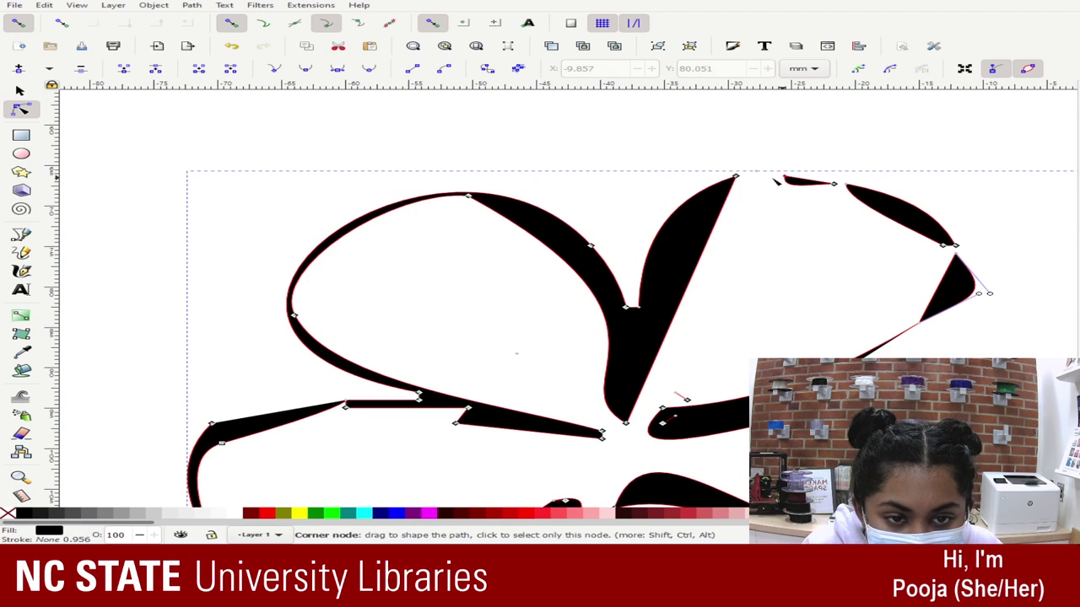
{"action": "left_click_drag", "start_coordinate": [785, 177], "coordinate": [736, 177]}
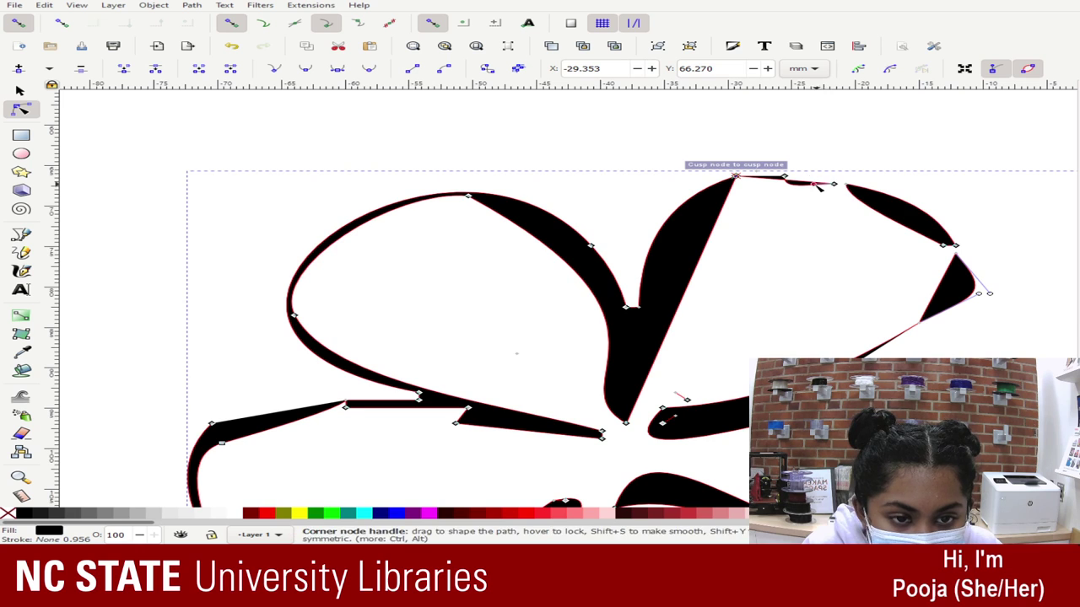
{"action": "scroll", "coordinate": [822, 184], "scroll_direction": "up", "scroll_amount": 2, "text": "ctrl"}
{"action": "left_click_drag", "start_coordinate": [943, 210], "coordinate": [950, 203]}
{"action": "left_click_drag", "start_coordinate": [870, 210], "coordinate": [1000, 192]}
{"action": "key", "text": "Delete"}
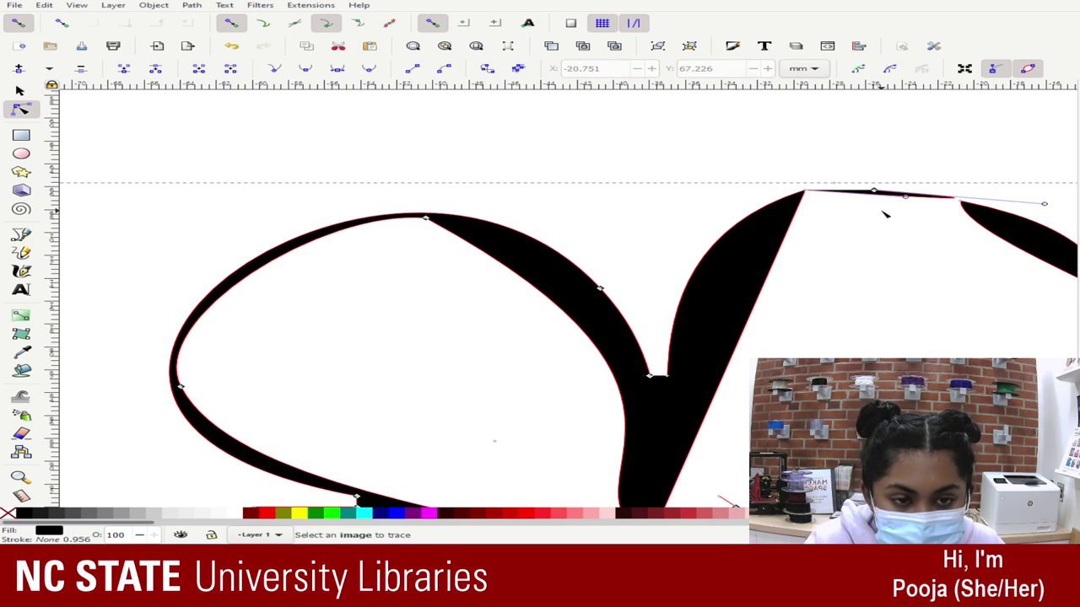
{"action": "left_click_drag", "start_coordinate": [863, 218], "coordinate": [909, 221]}
{"action": "key", "text": "Delete"}
- Examine the whole flower outline beside the crystal cluster for remaining gaps and jagged spots
{"action": "scroll", "coordinate": [909, 221], "scroll_direction": "down", "scroll_amount": 4}
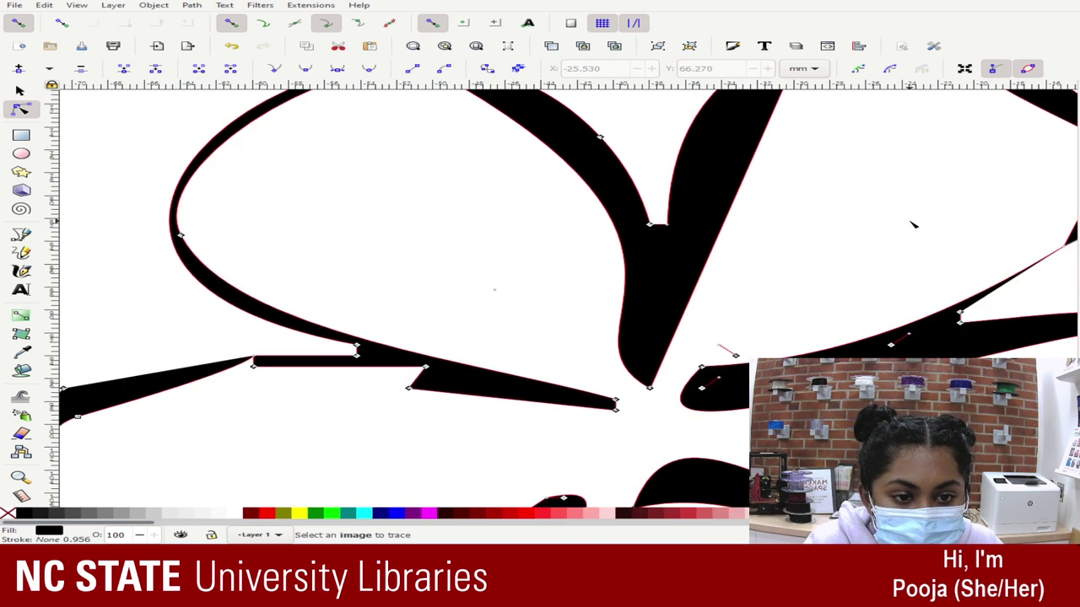
{"action": "scroll", "coordinate": [909, 221], "scroll_direction": "up", "scroll_amount": 3}
{"action": "key", "text": "minus"}
{"action": "key", "text": "minus"}
{"action": "key", "text": "minus"}
{"action": "key", "text": "minus"}
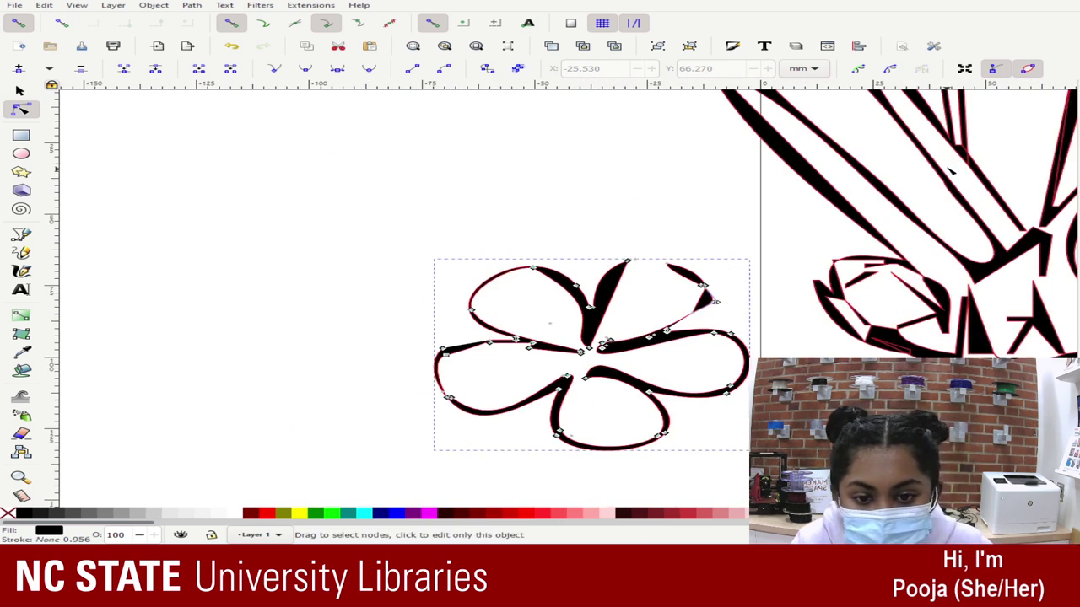
{"action": "key", "text": "Escape"}
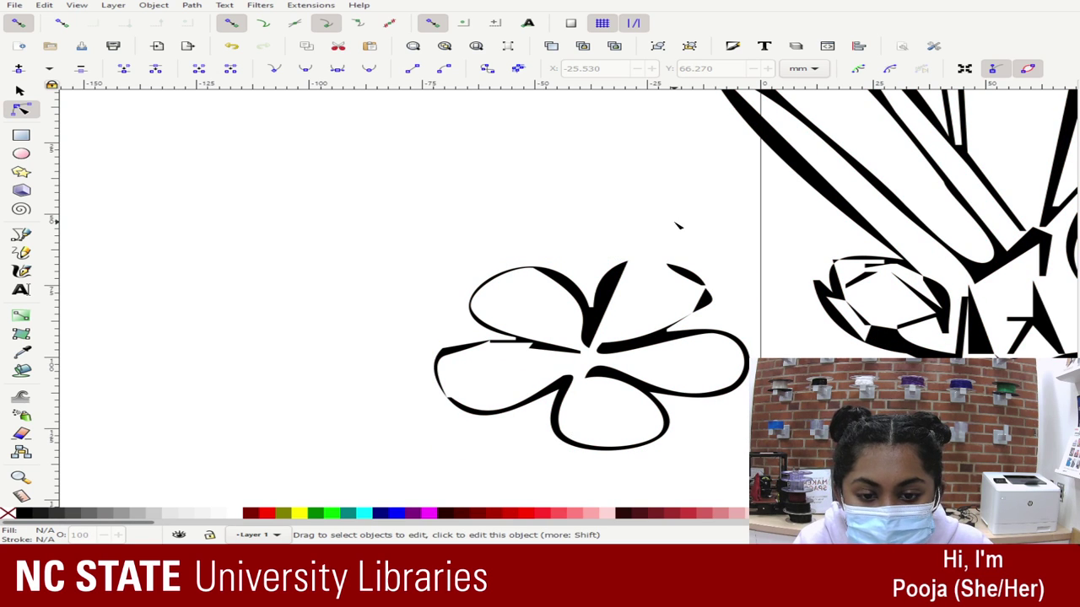
{"action": "scroll", "coordinate": [678, 225], "scroll_direction": "down", "scroll_amount": 5}
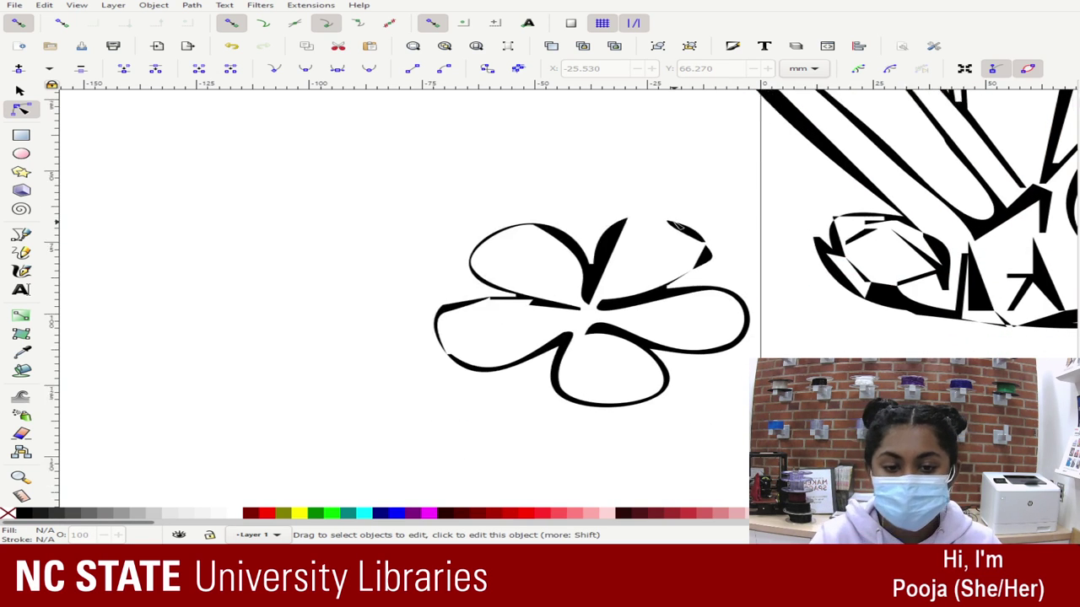
{"action": "scroll", "coordinate": [579, 295], "scroll_direction": "down", "scroll_amount": 2}
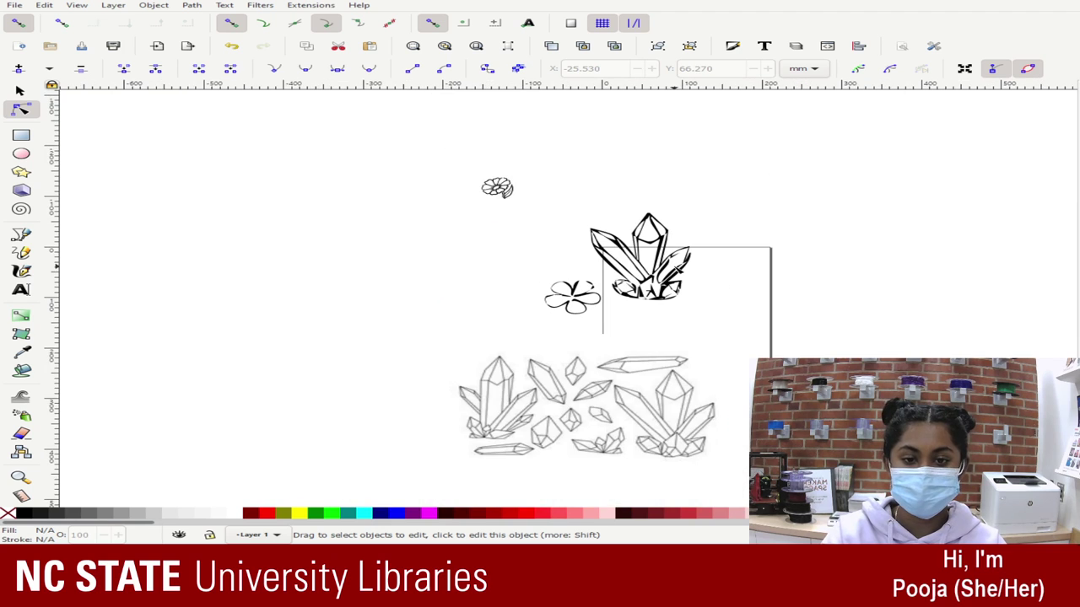
{"action": "scroll", "coordinate": [579, 295], "scroll_direction": "up", "scroll_amount": 5}
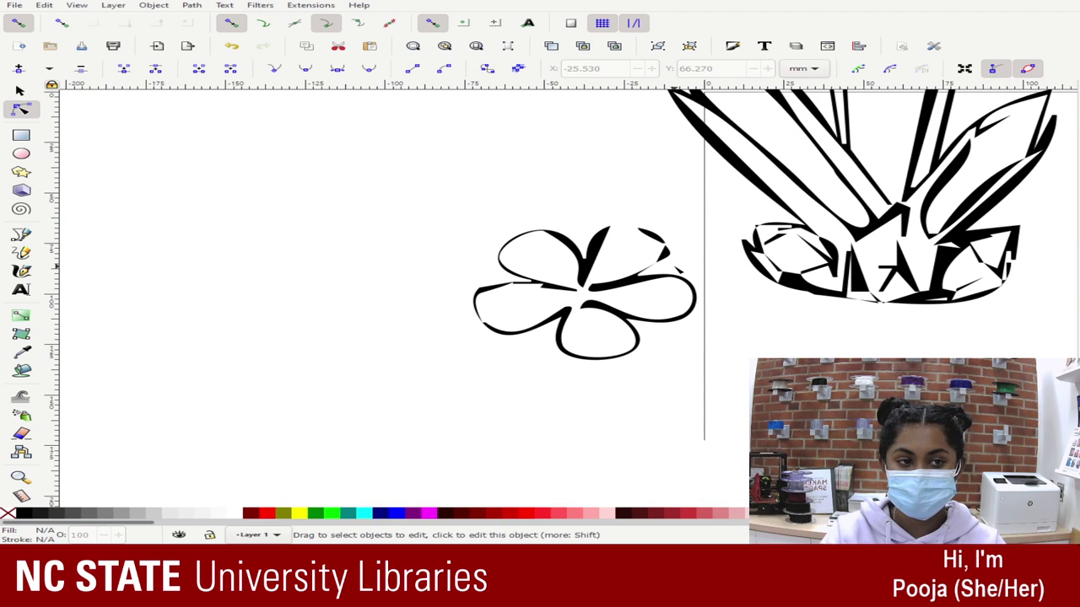
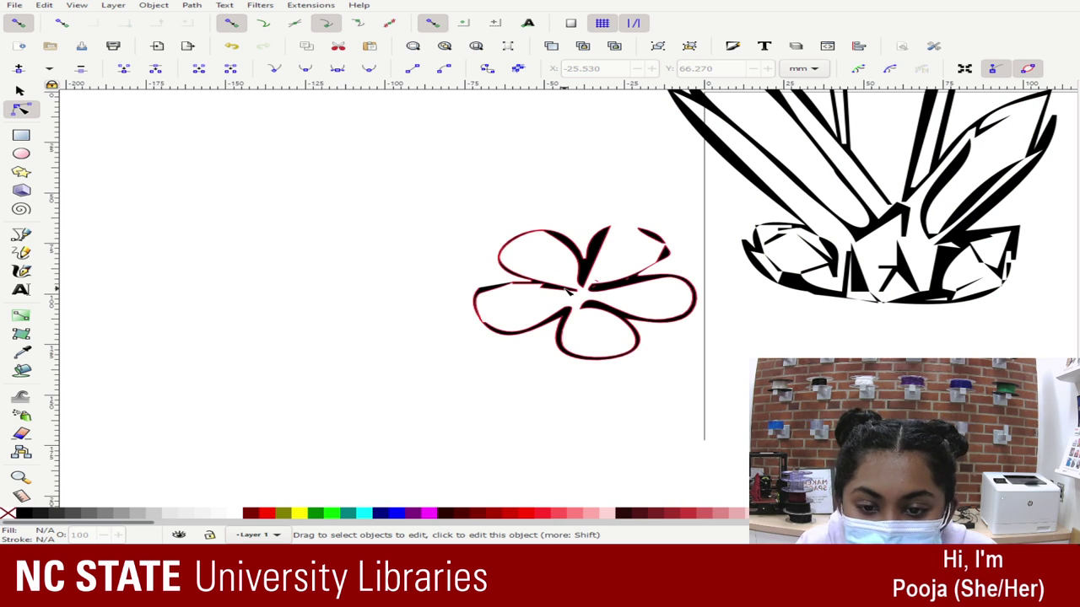
- Move the inner node at the break in the lower-left petal's upper edge onto the inner node at the petal's outer bend
{"action": "left_click", "coordinate": [568, 292]}
{"action": "left_click", "coordinate": [447, 458]}
{"action": "key", "text": "plus"}
{"action": "key", "text": "plus"}
{"action": "key", "text": "plus"}
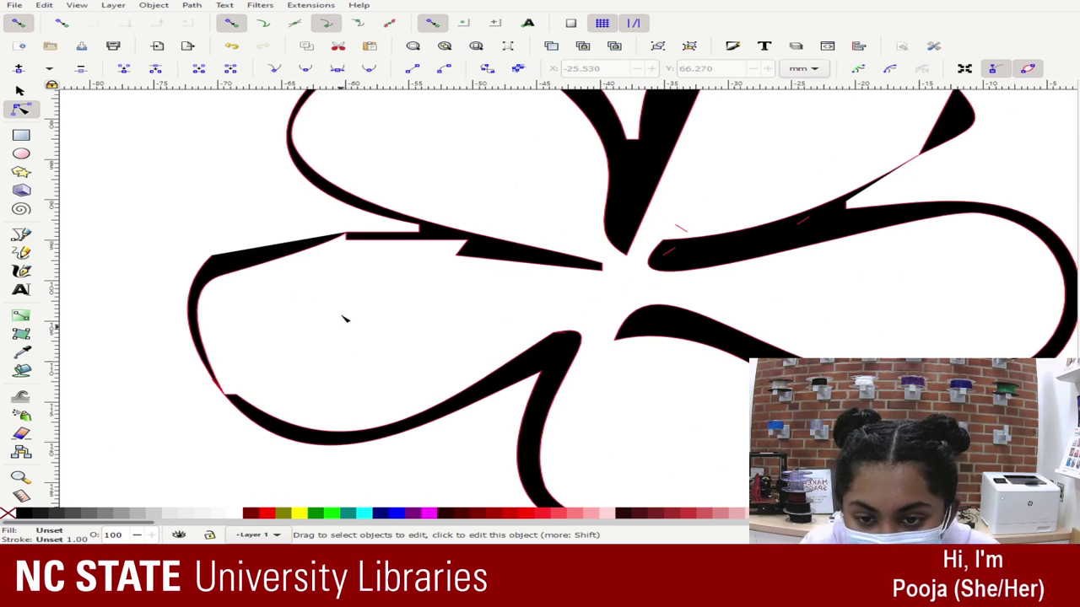
{"action": "left_click", "coordinate": [365, 239]}
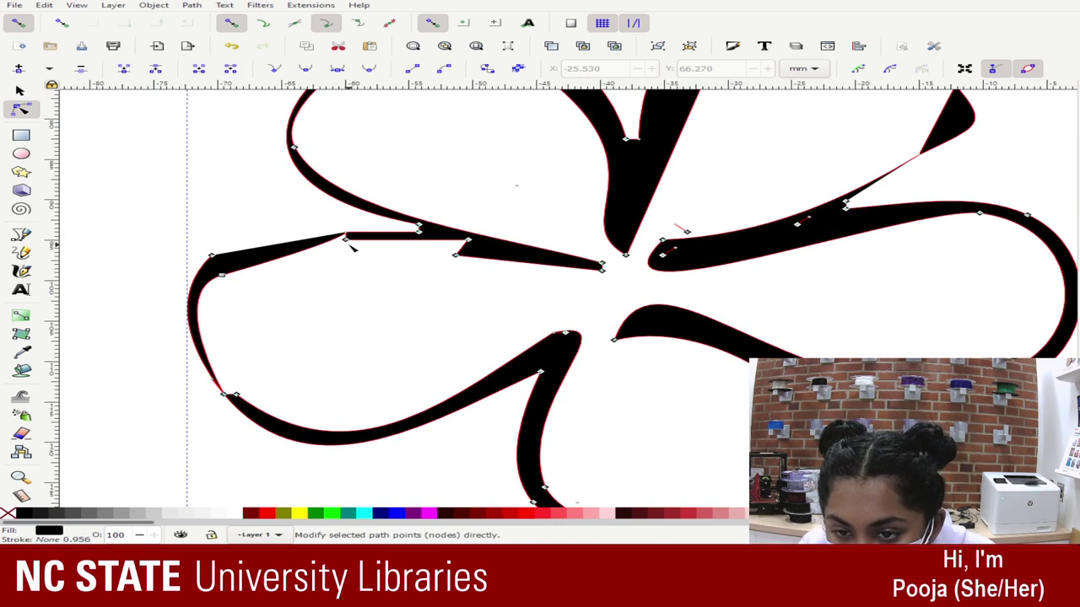
{"action": "left_click_drag", "start_coordinate": [345, 240], "coordinate": [221, 280]}
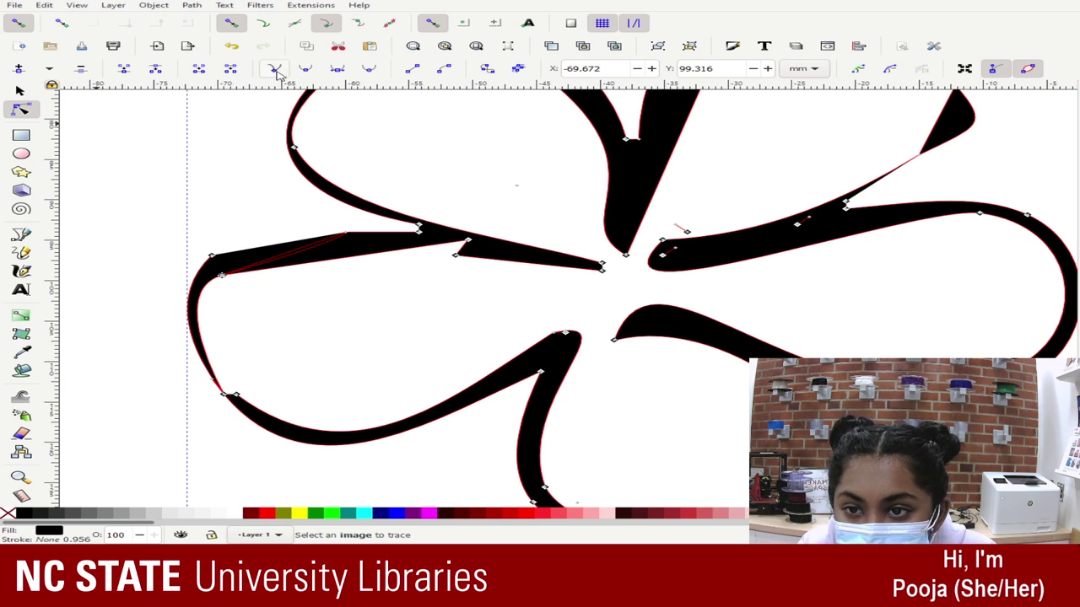
- Smooth the joined node on the lower-left petal, delete the surplus one, and shorten the remaining handle to even the upper edge
{"action": "left_click", "coordinate": [305, 69]}
{"action": "left_click_drag", "start_coordinate": [253, 318], "coordinate": [239, 234]}
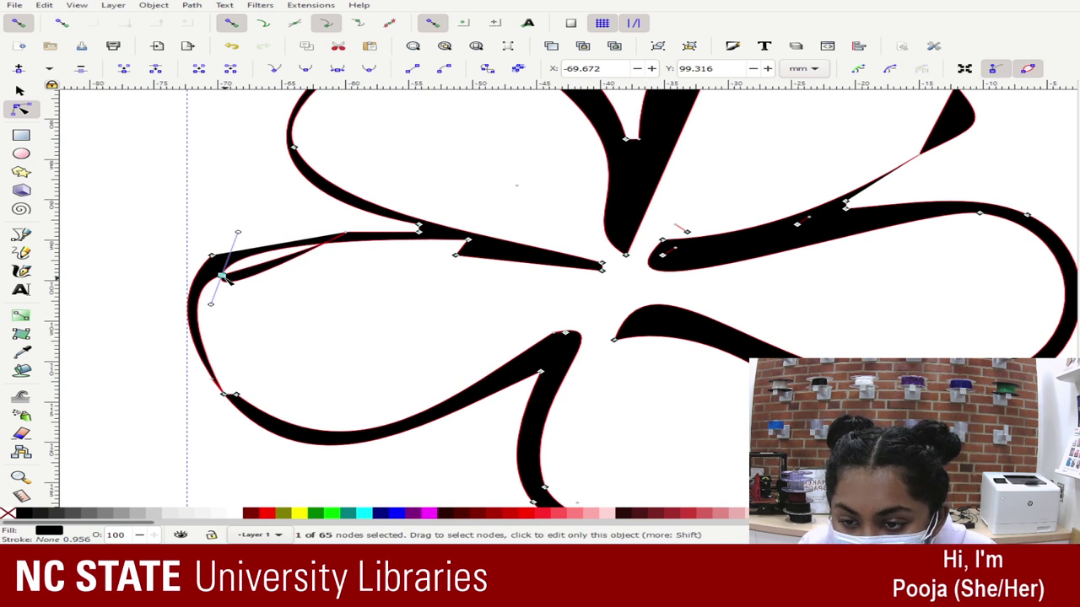
{"action": "key", "text": "Delete"}
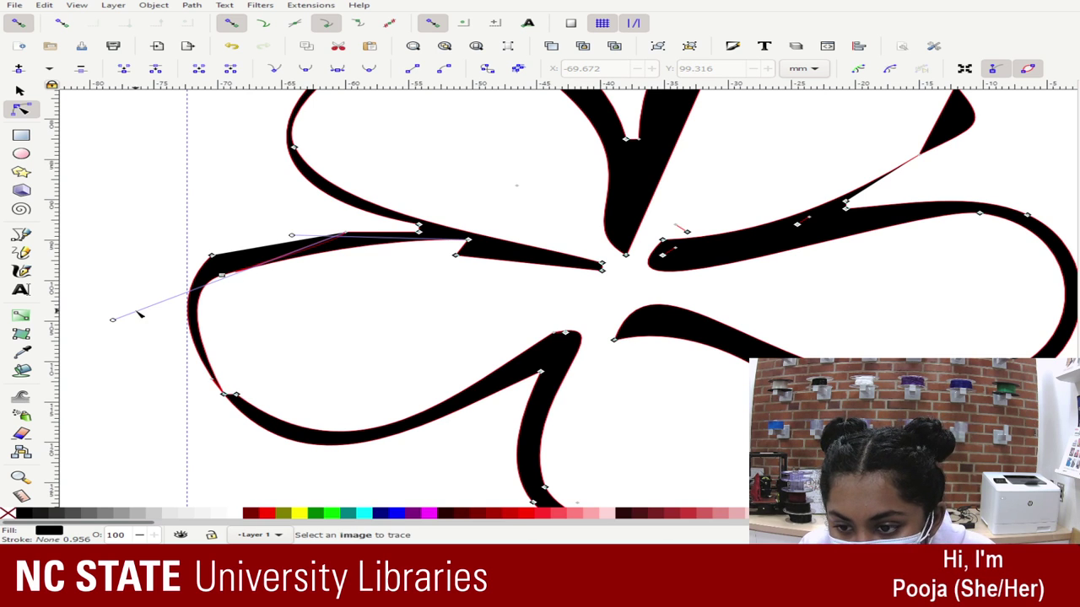
{"action": "left_click_drag", "start_coordinate": [113, 319], "coordinate": [243, 280]}
{"action": "left_click", "coordinate": [283, 217]}
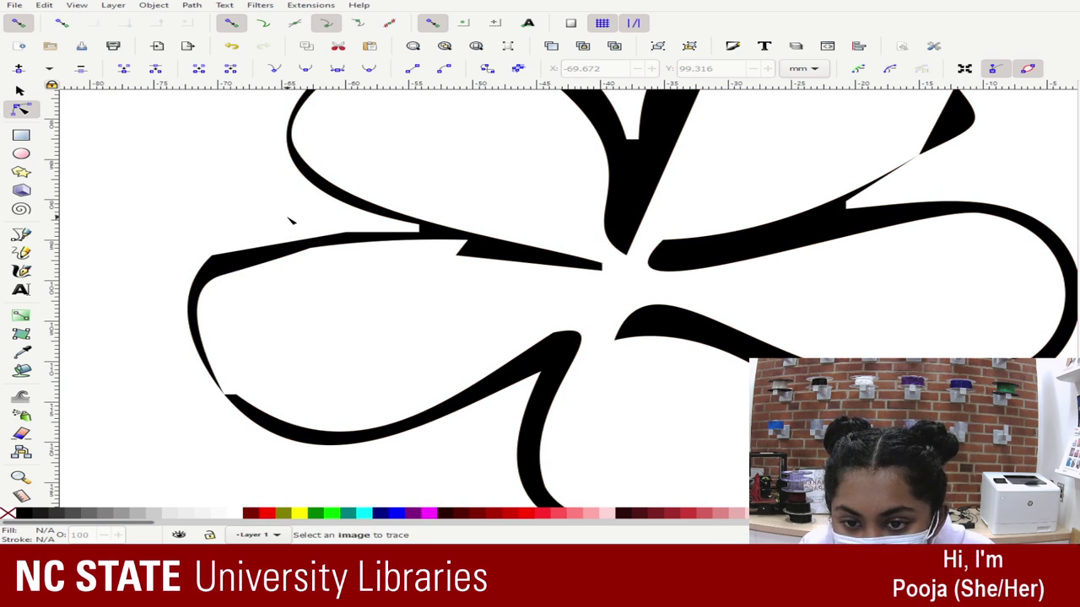
- Move the jagged corner node beneath the lower-left petal's upper edge outward along the line to flatten the notch
{"action": "left_click", "coordinate": [398, 239]}
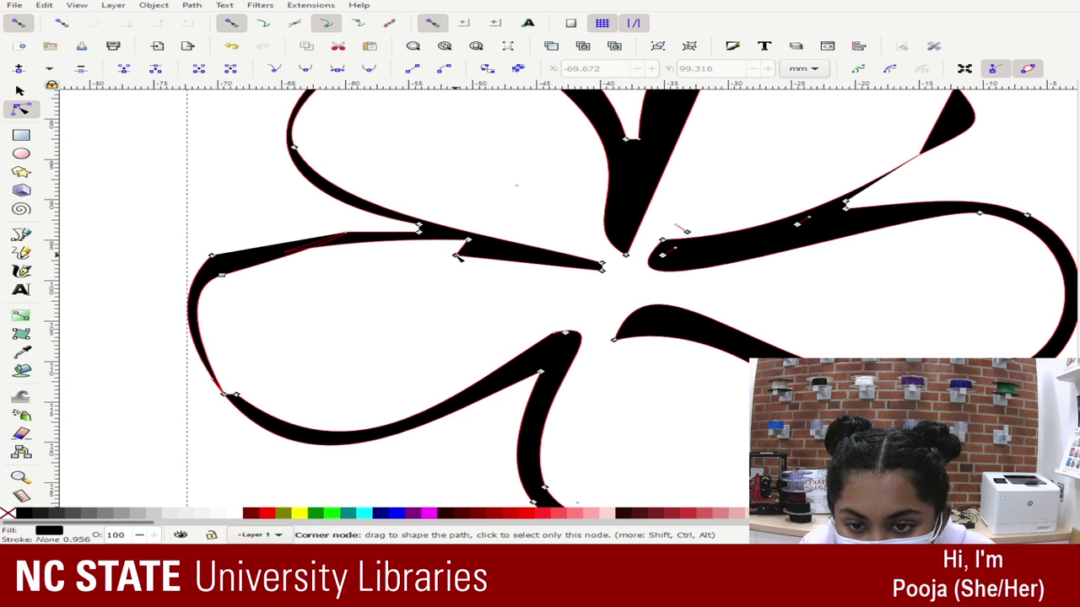
{"action": "left_click_drag", "start_coordinate": [456, 254], "coordinate": [388, 240]}
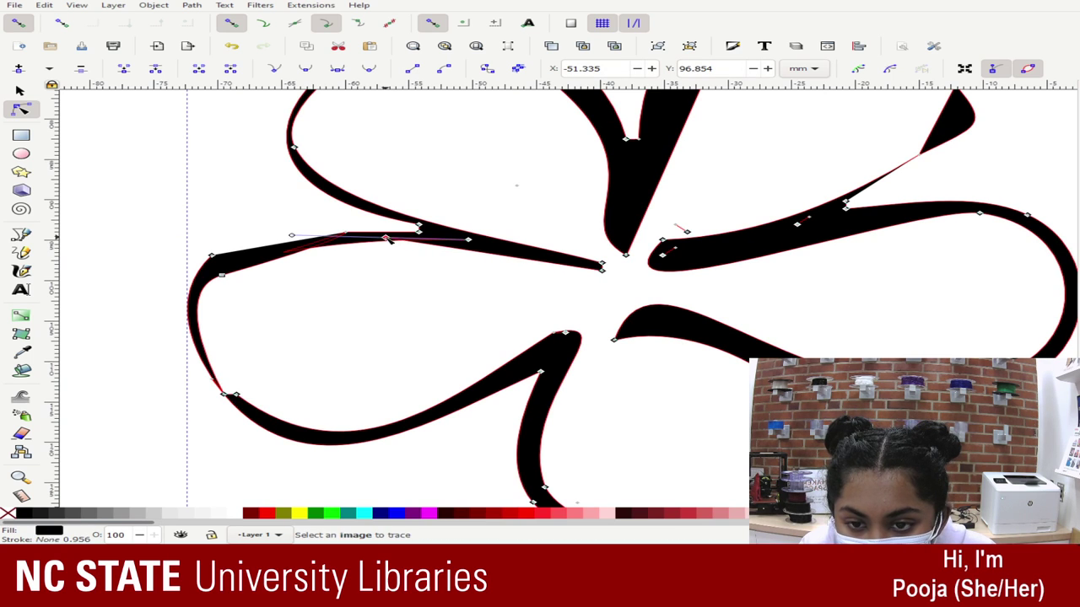
{"action": "left_click", "coordinate": [224, 218]}
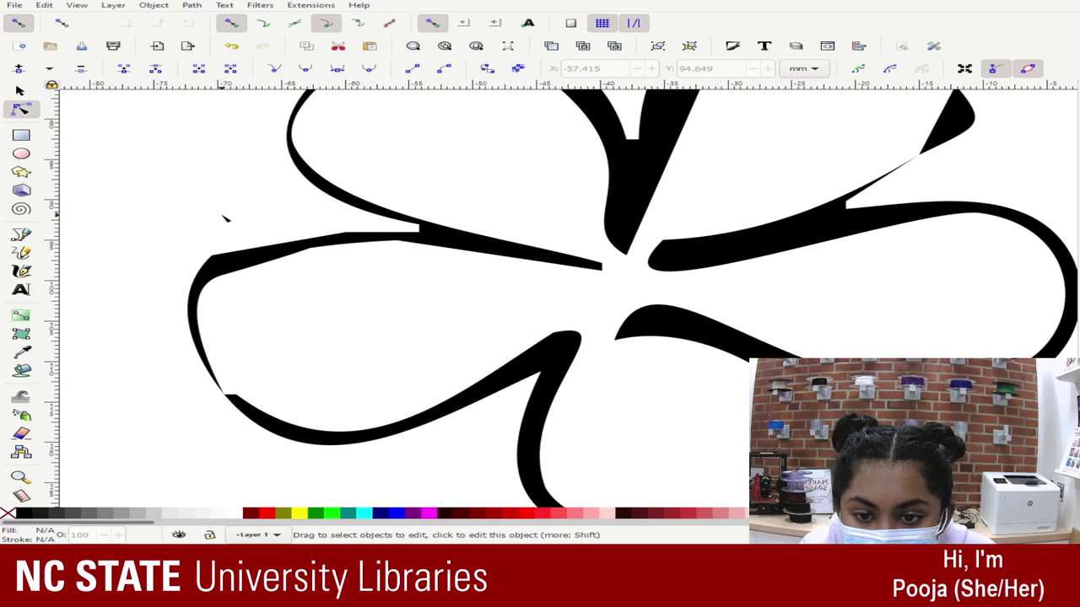
- Examine the reshaped lower-left petal in the whole flower and up close for remaining flaws
{"action": "key", "text": "minus"}
{"action": "key", "text": "minus"}
{"action": "key", "text": "minus"}
{"action": "key", "text": "minus"}
{"action": "key", "text": "minus"}
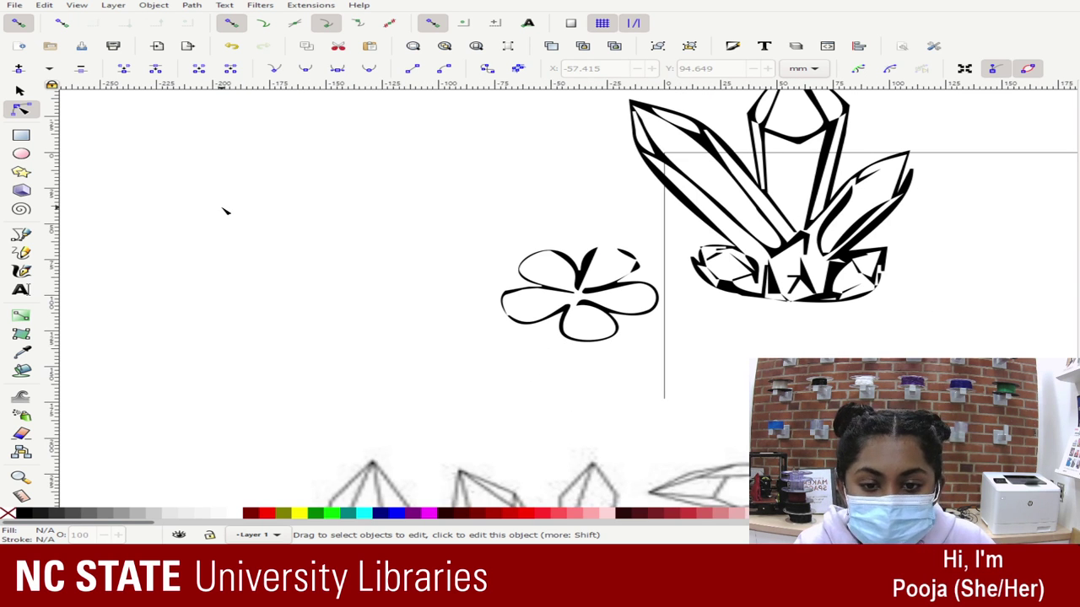
{"action": "key", "text": "plus"}
{"action": "key", "text": "plus"}
{"action": "key", "text": "plus"}
{"action": "key", "text": "plus"}
{"action": "key", "text": "plus"}
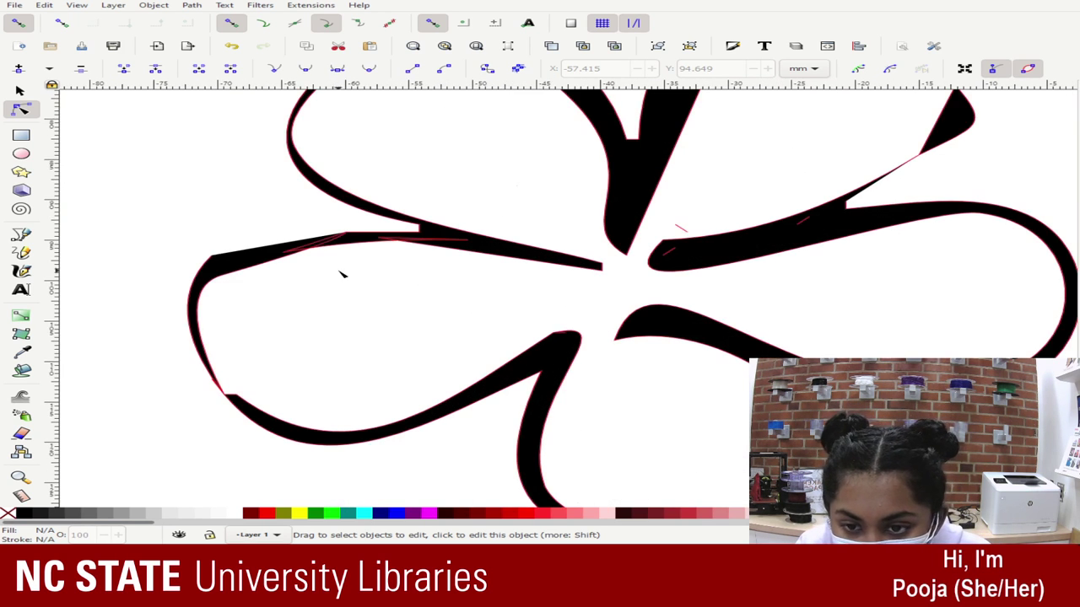
- Move the two inner nodes beneath the lower-left petal's upper edge outward and adjust the handles to even its thickness
{"action": "left_click", "coordinate": [314, 264]}
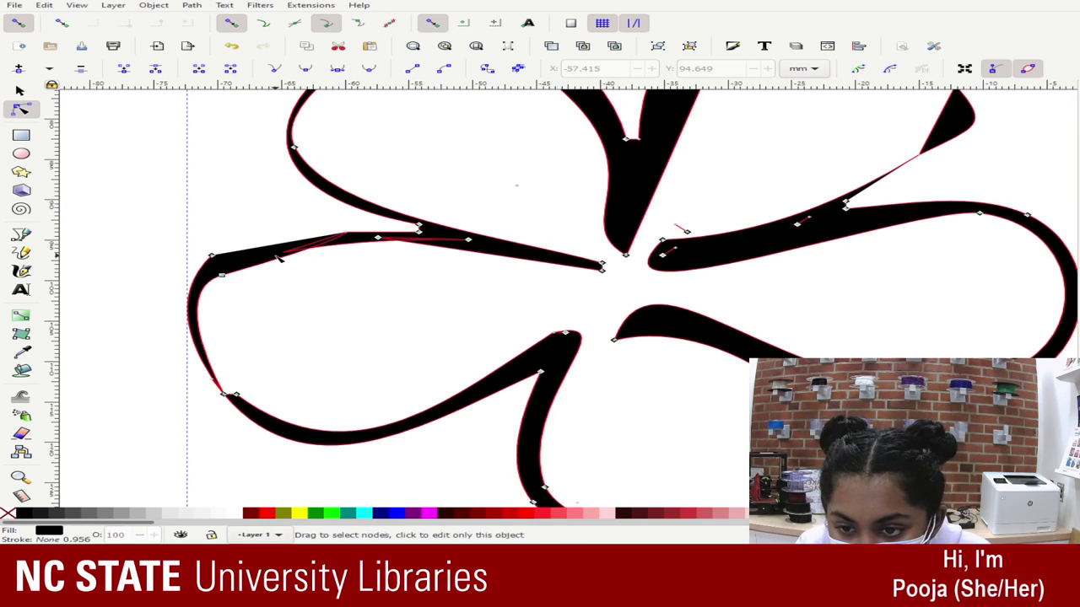
{"action": "left_click", "coordinate": [223, 275]}
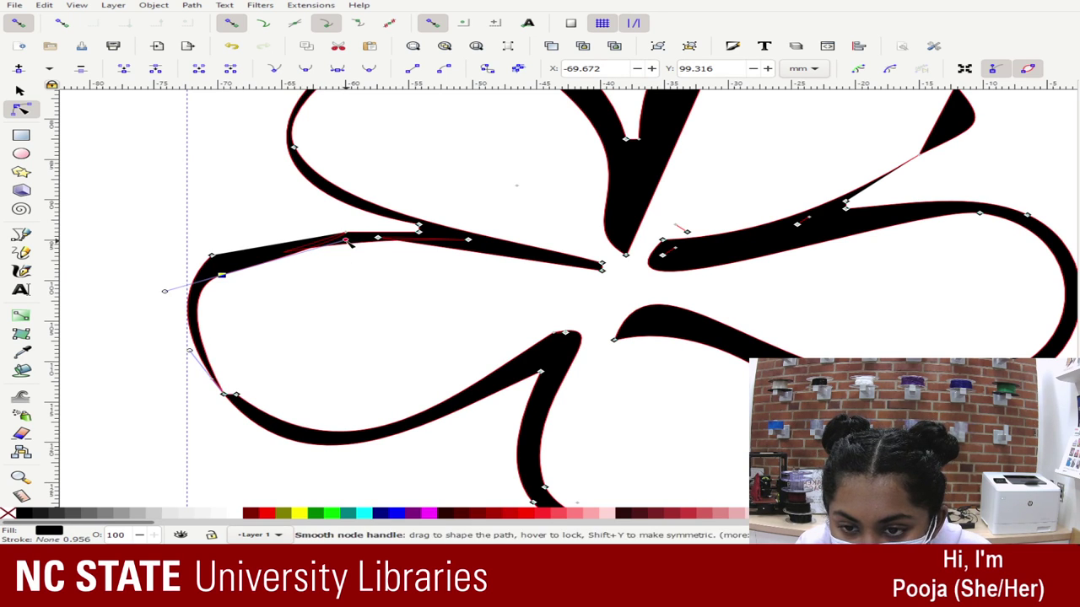
{"action": "mouse_move", "coordinate": [345, 240]}
{"action": "left_mouse_down"}
{"action": "mouse_move", "coordinate": [389, 237]}
{"action": "mouse_move", "coordinate": [333, 247]}
{"action": "left_mouse_up"}
{"action": "left_click", "coordinate": [434, 240]}
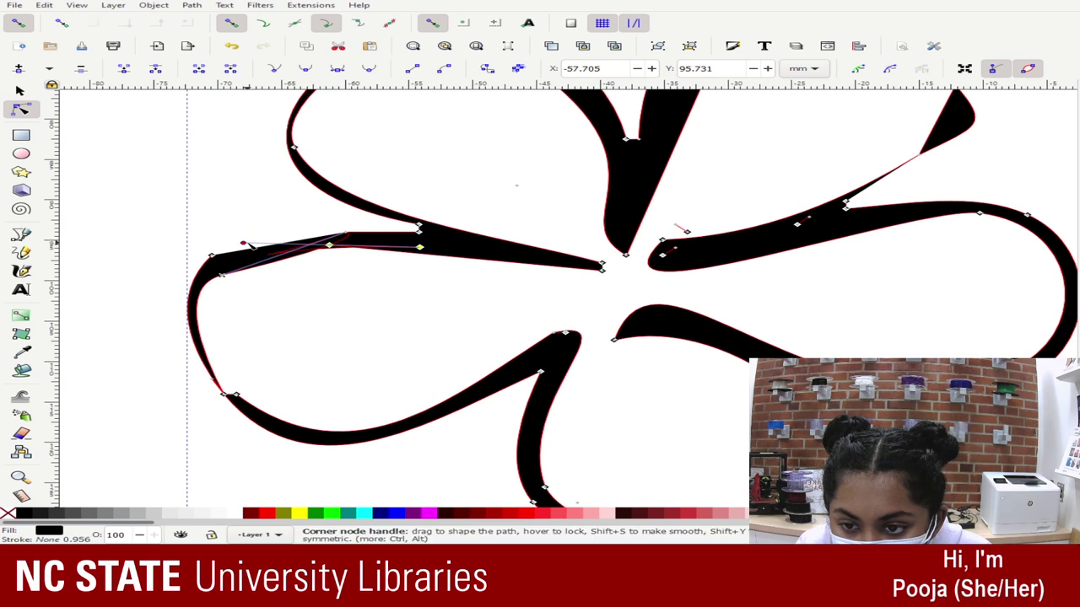
{"action": "left_click", "coordinate": [239, 257]}
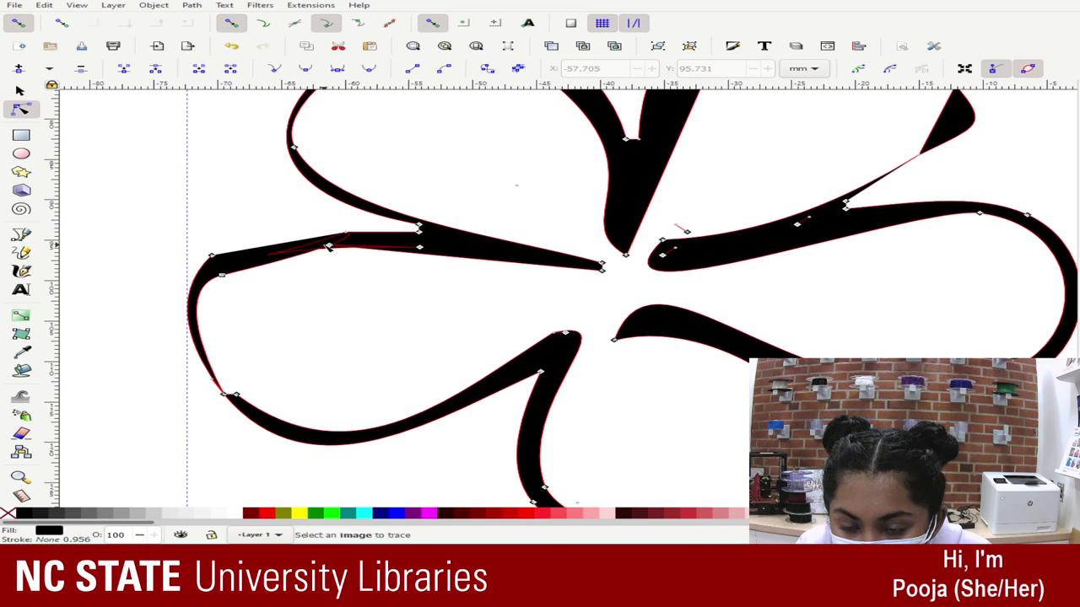
{"action": "left_click", "coordinate": [329, 245]}
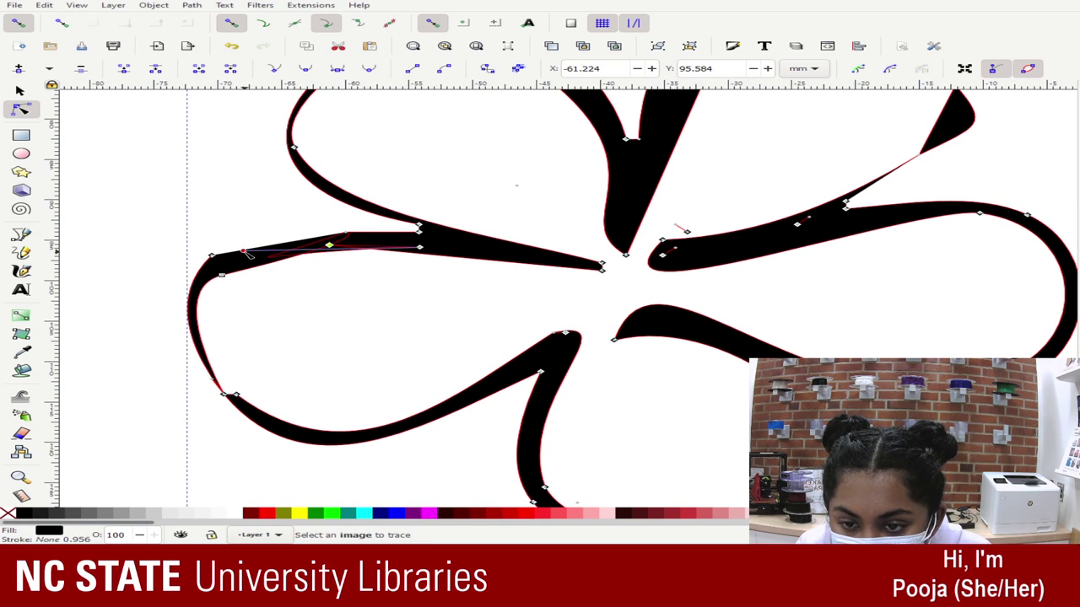
{"action": "left_click", "coordinate": [226, 213]}
{"action": "left_click", "coordinate": [226, 213]}
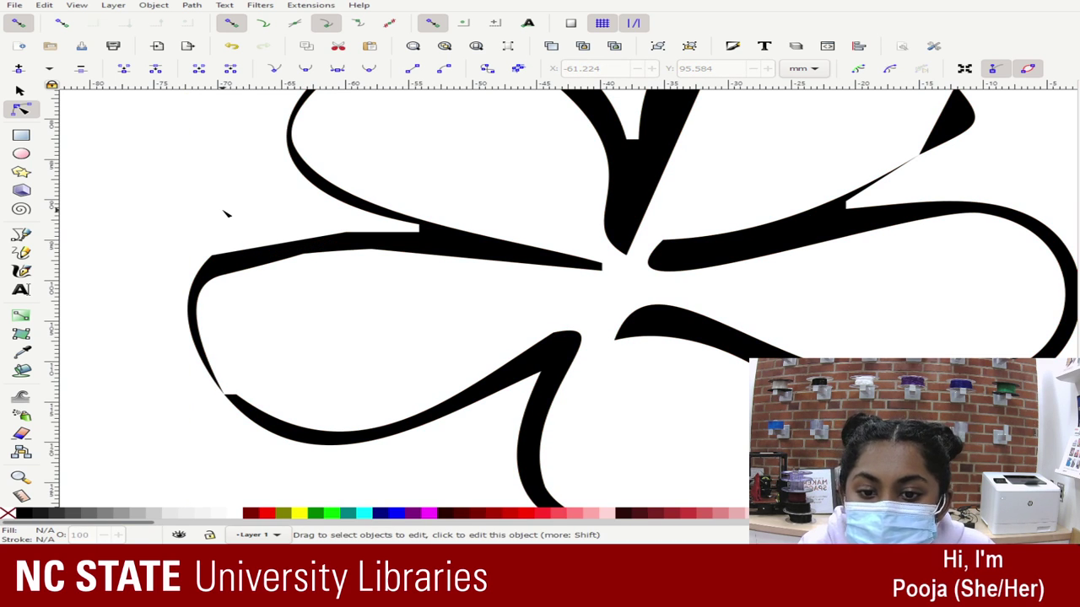
- Move the corner node at the pinched step on the lower-left petal's outer curve to flatten the notch
{"action": "left_click", "coordinate": [218, 372]}
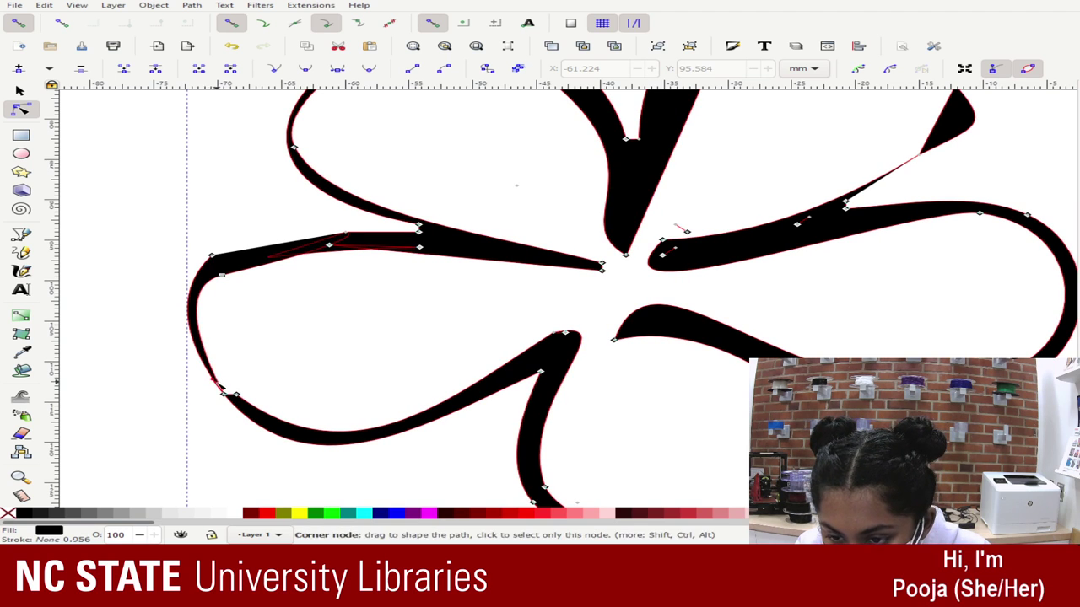
{"action": "left_click", "coordinate": [236, 395]}
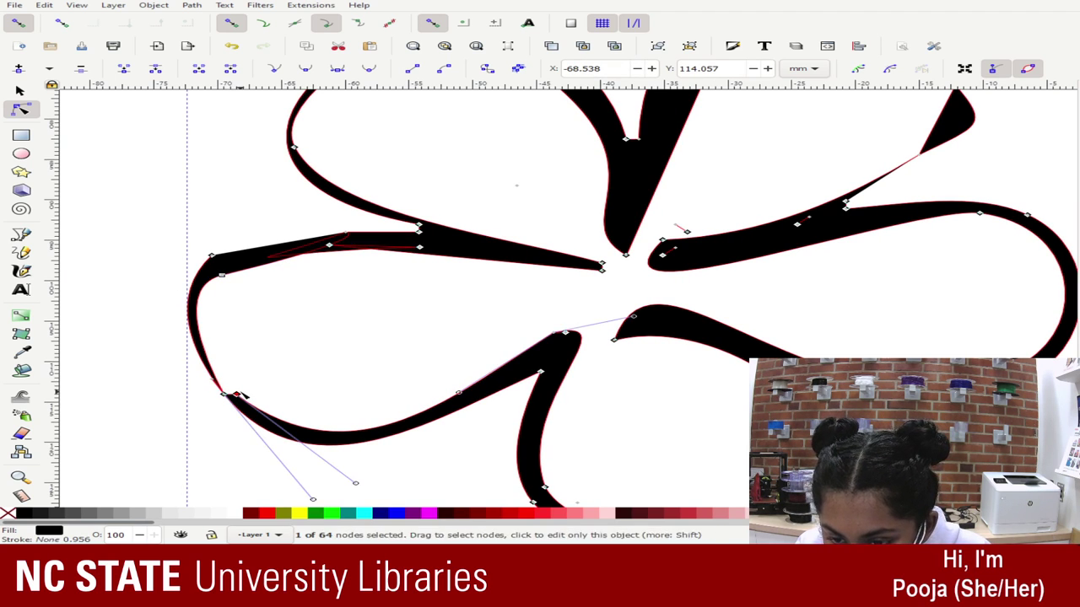
{"action": "left_click", "coordinate": [360, 488]}
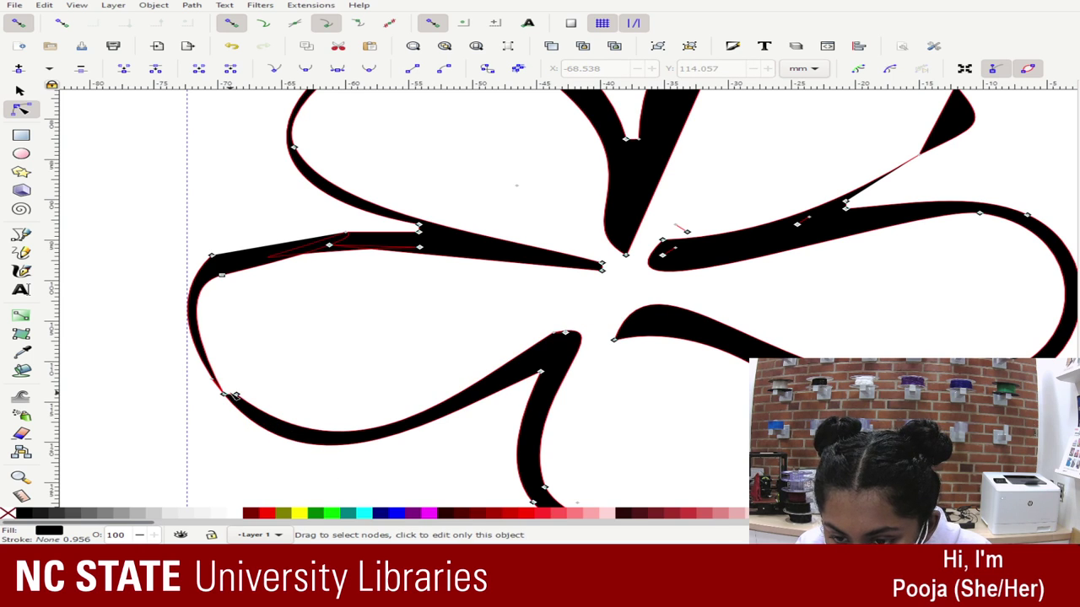
{"action": "left_click_drag", "start_coordinate": [236, 395], "coordinate": [249, 402]}
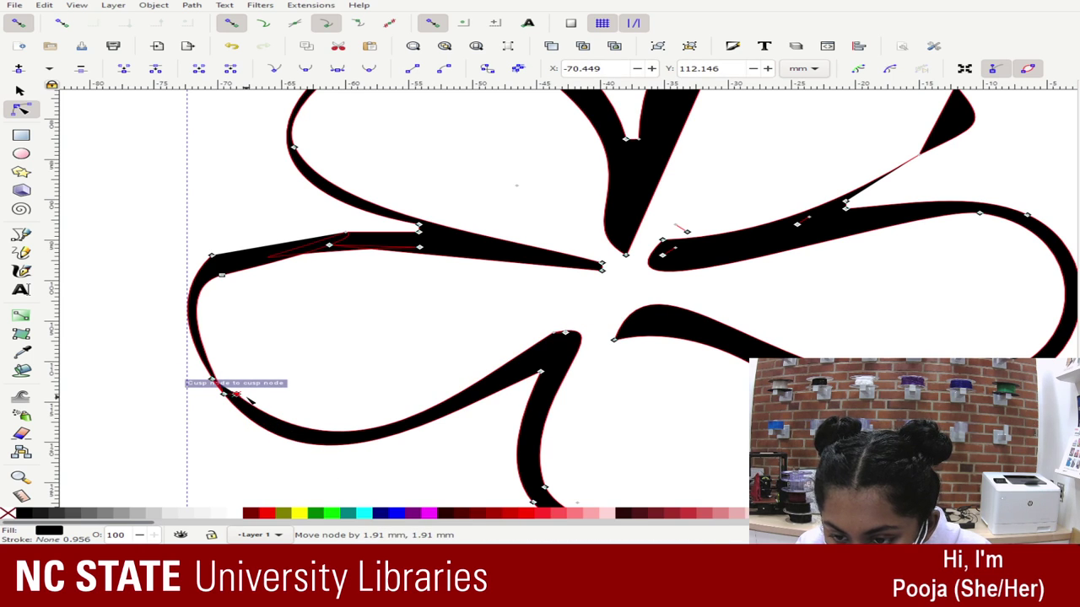
{"action": "left_click", "coordinate": [288, 361]}
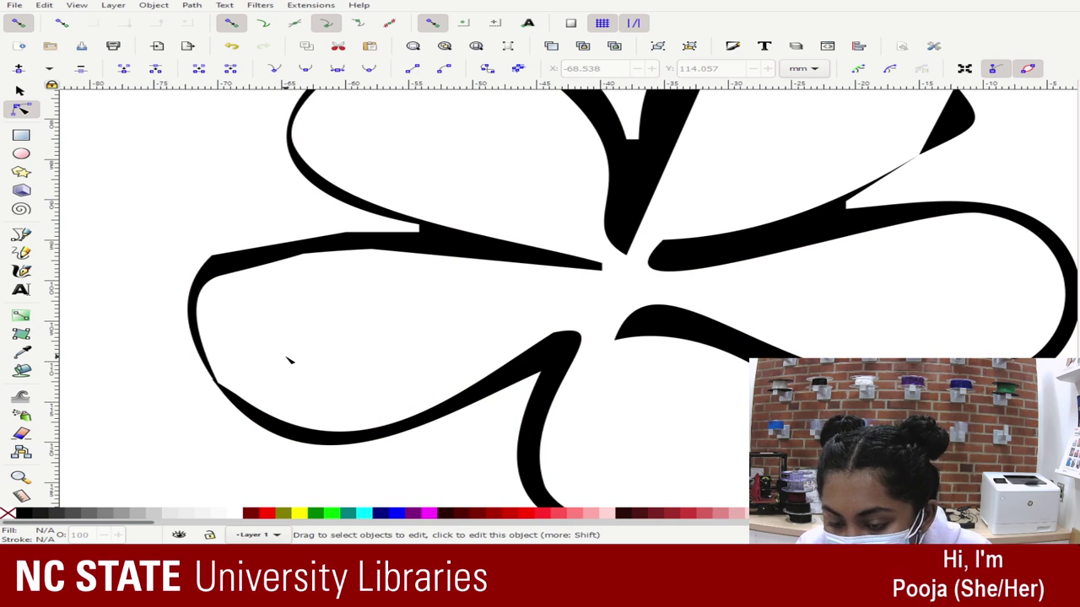
- Try to move the pinch's corner node farther up the lower-left petal's outer curve, and undo the change
{"action": "left_click", "coordinate": [220, 389]}
{"action": "mouse_move", "coordinate": [236, 393]}
{"action": "left_mouse_down"}
{"action": "mouse_move", "coordinate": [245, 394]}
{"action": "mouse_move", "coordinate": [234, 380]}
{"action": "left_mouse_up"}
{"action": "mouse_move", "coordinate": [209, 326]}
{"action": "left_mouse_down"}
{"action": "mouse_move", "coordinate": [186, 301]}
{"action": "mouse_move", "coordinate": [176, 321]}
{"action": "mouse_move", "coordinate": [193, 328]}
{"action": "left_mouse_up"}
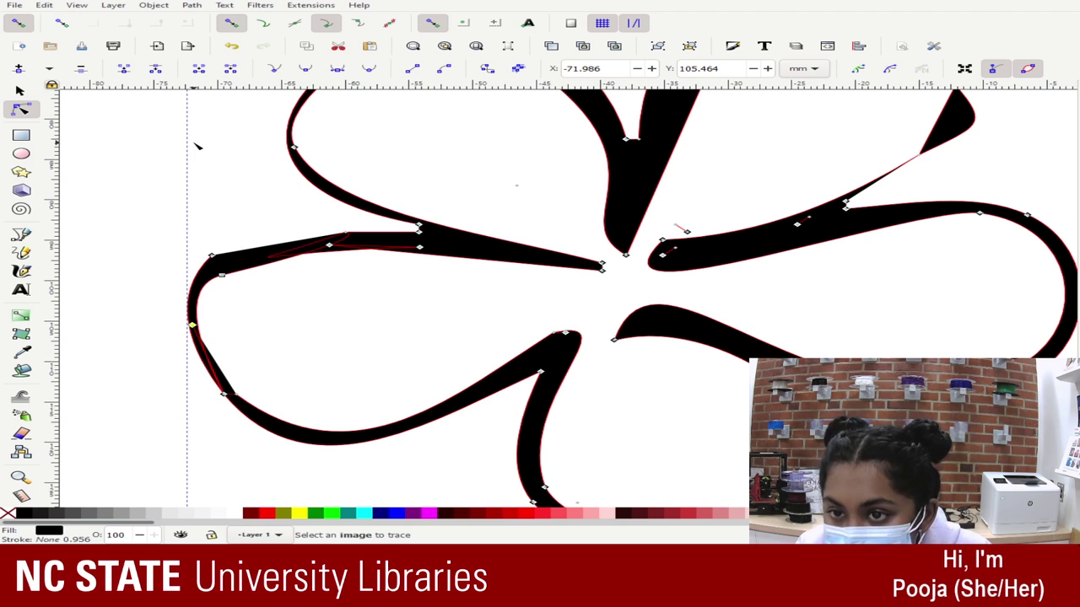
{"action": "left_click", "coordinate": [232, 357]}
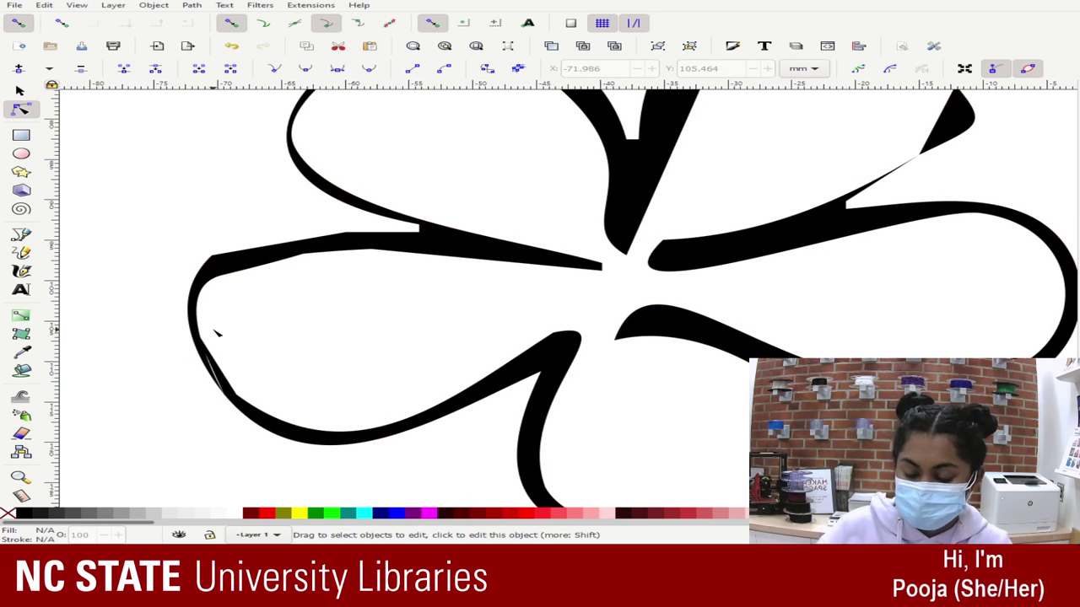
{"action": "key", "text": "ctrl+z"}
{"action": "scroll", "coordinate": [848, 131], "scroll_direction": "up", "scroll_amount": 3}
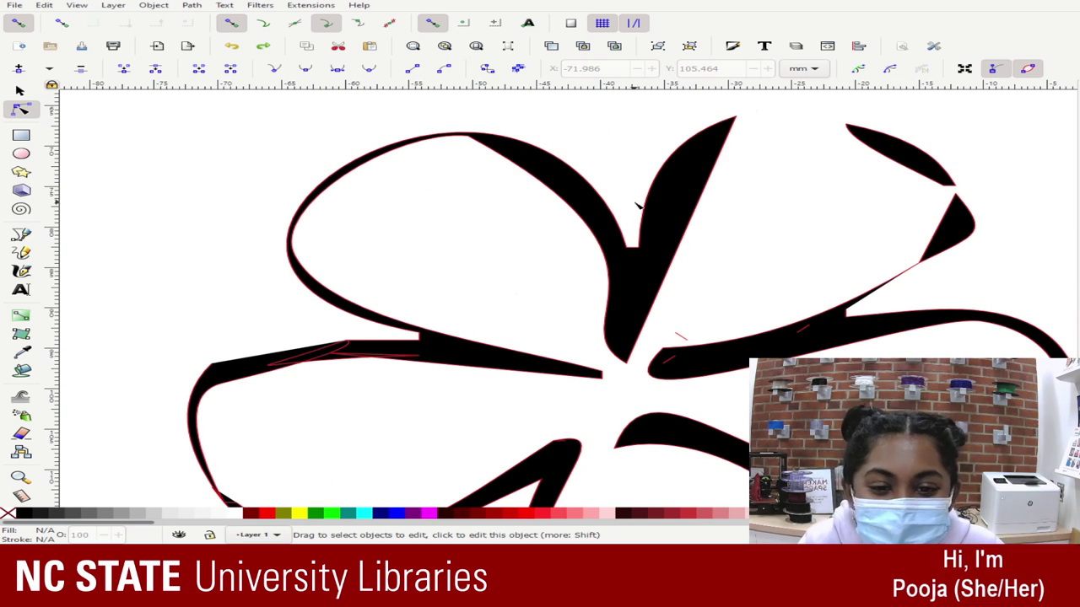
{"action": "left_click", "coordinate": [707, 138]}
{"action": "left_click", "coordinate": [735, 117]}
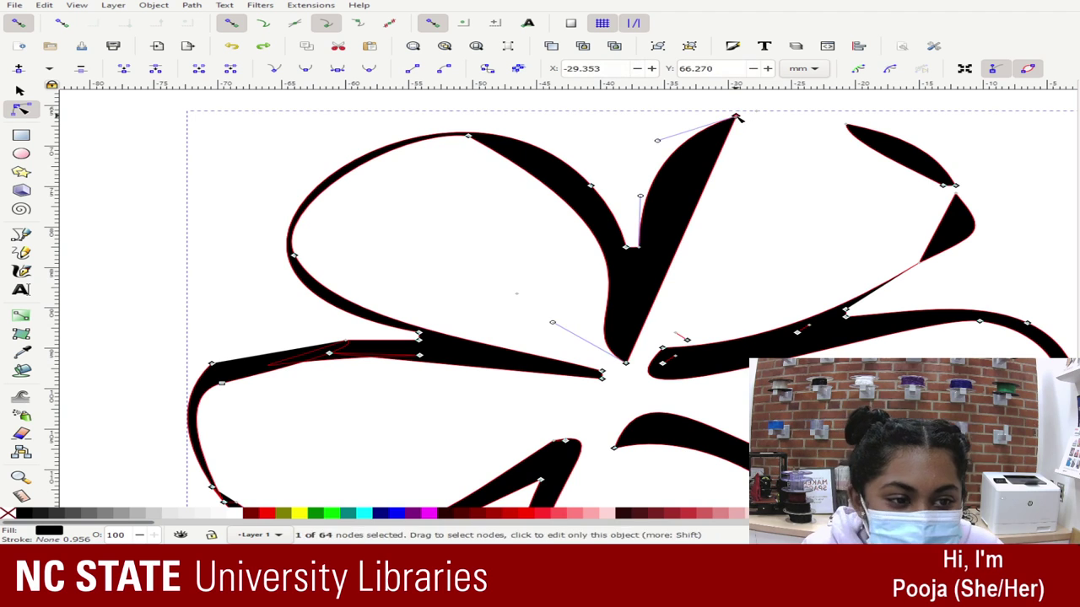
{"action": "key", "text": "ctrl+v"}
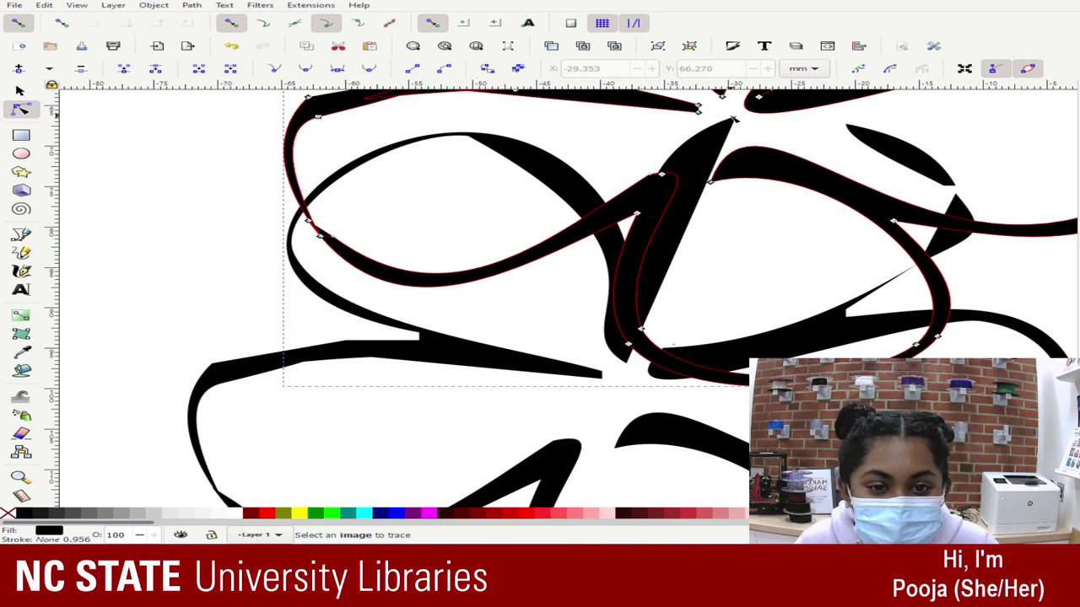
{"action": "key", "text": "ctrl+z"}
{"action": "left_click", "coordinate": [853, 131]}
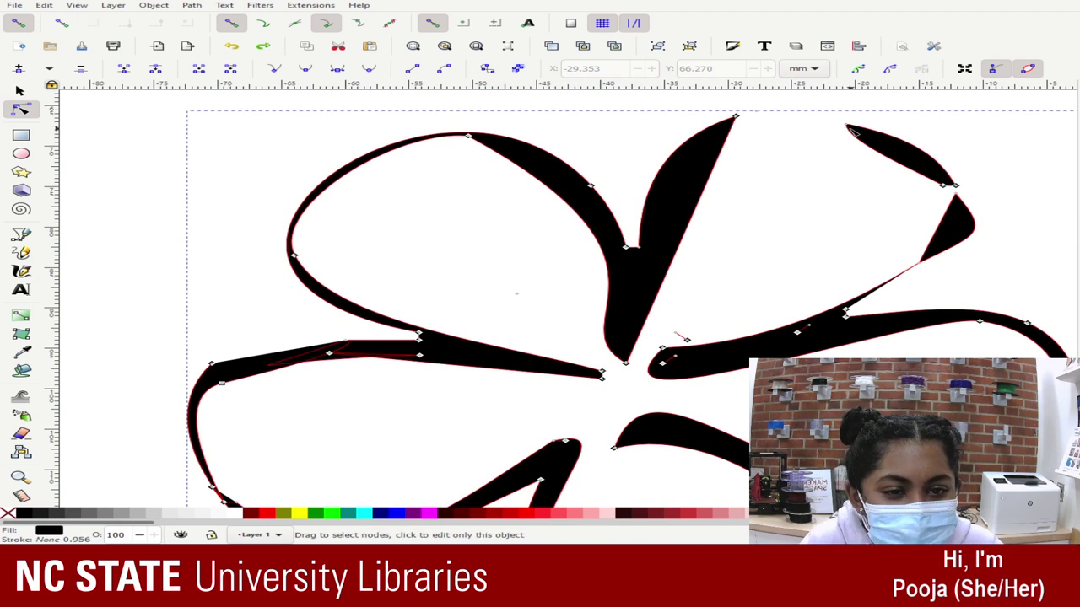
{"action": "left_click", "coordinate": [734, 117]}
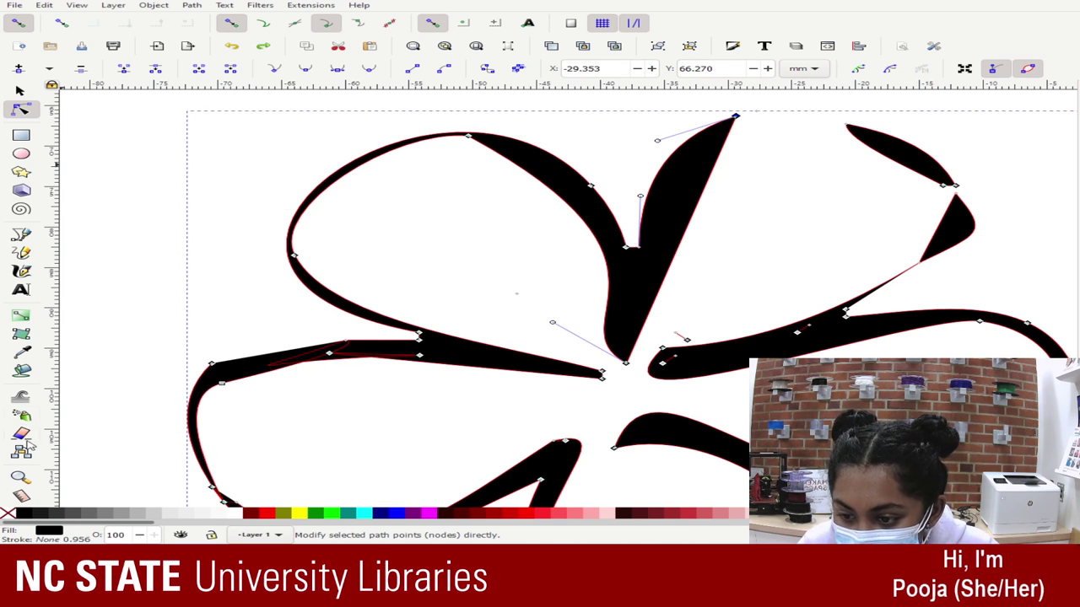
- Draw a straight Bezier line across the gap at the top of the upper-right petal, joining the two black tips
{"action": "left_click", "coordinate": [23, 238]}
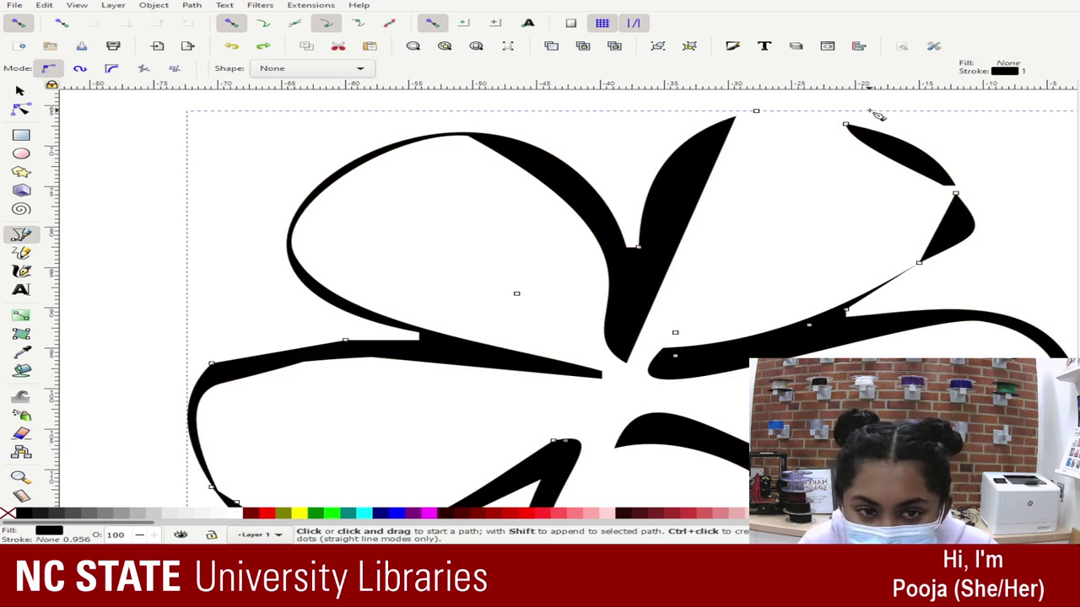
{"action": "left_click", "coordinate": [845, 125]}
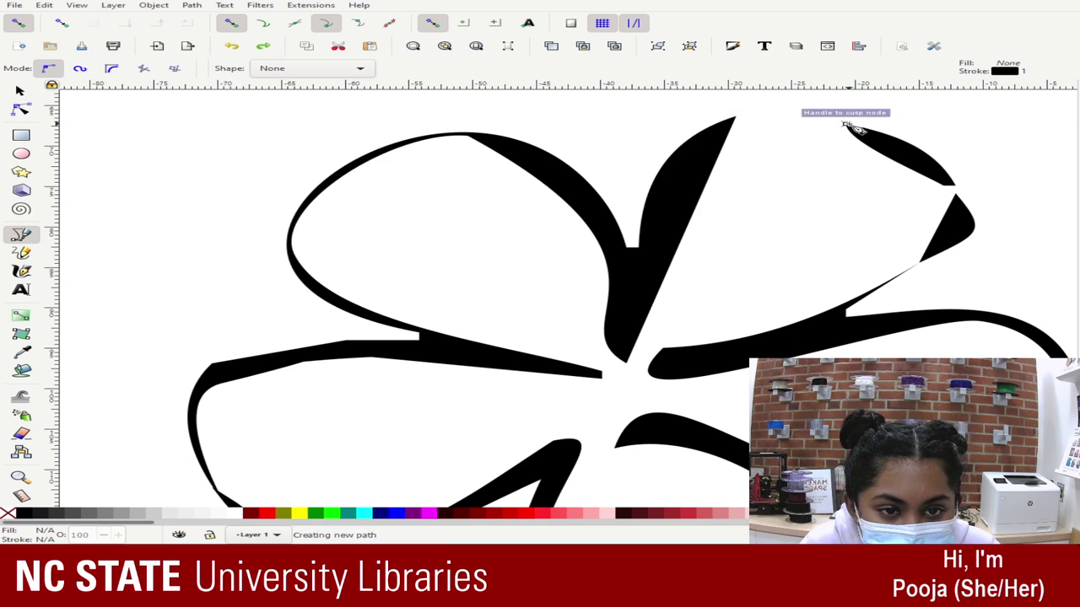
{"action": "left_click", "coordinate": [737, 119]}
{"action": "key", "text": "Return"}
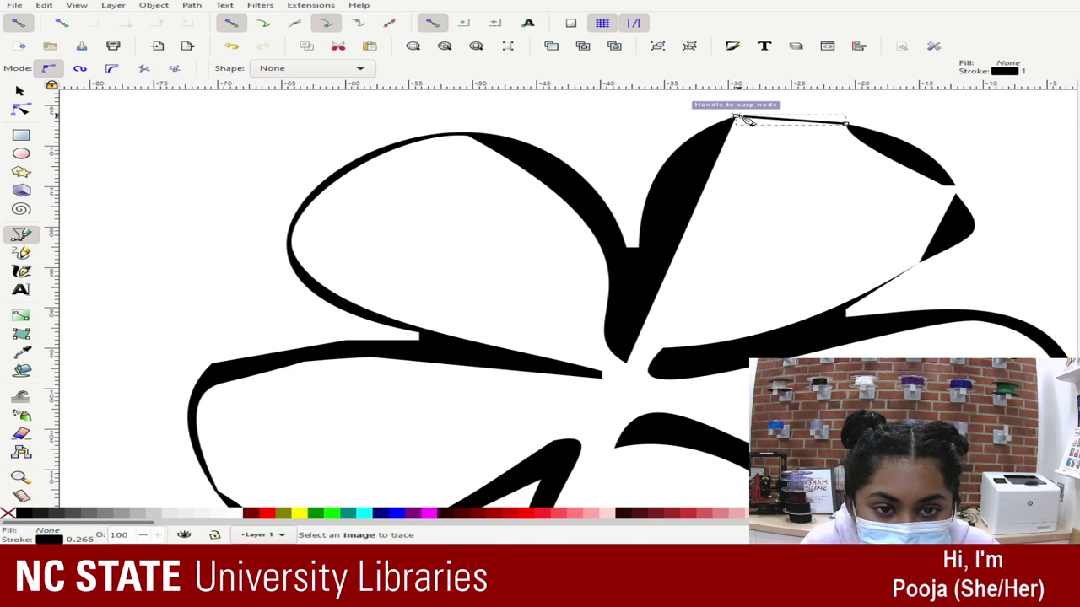
{"action": "left_click", "coordinate": [756, 166]}
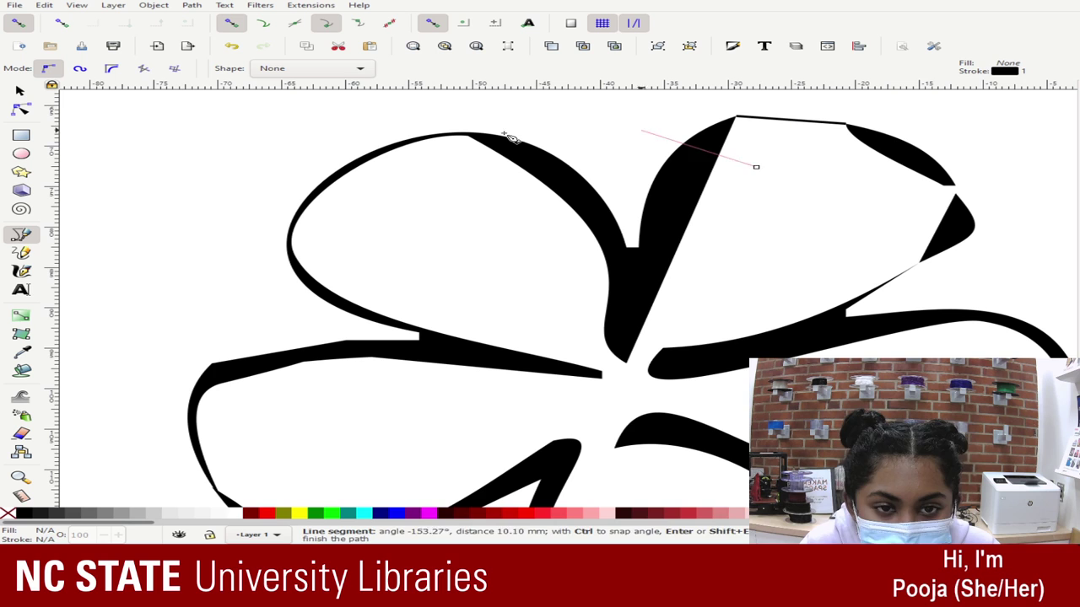
{"action": "left_click", "coordinate": [756, 166]}
{"action": "key", "text": "ctrl+z"}
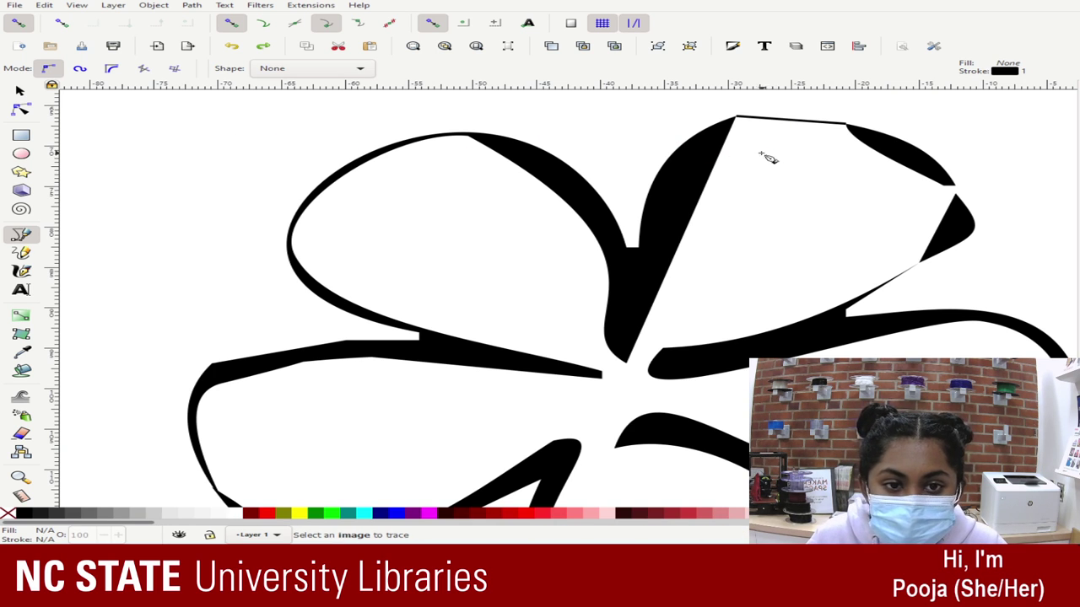
- Turn the bridging line into a curve with node editing and move its outer end node into the thin black piece
{"action": "left_click", "coordinate": [23, 93]}
{"action": "left_click", "coordinate": [763, 120]}
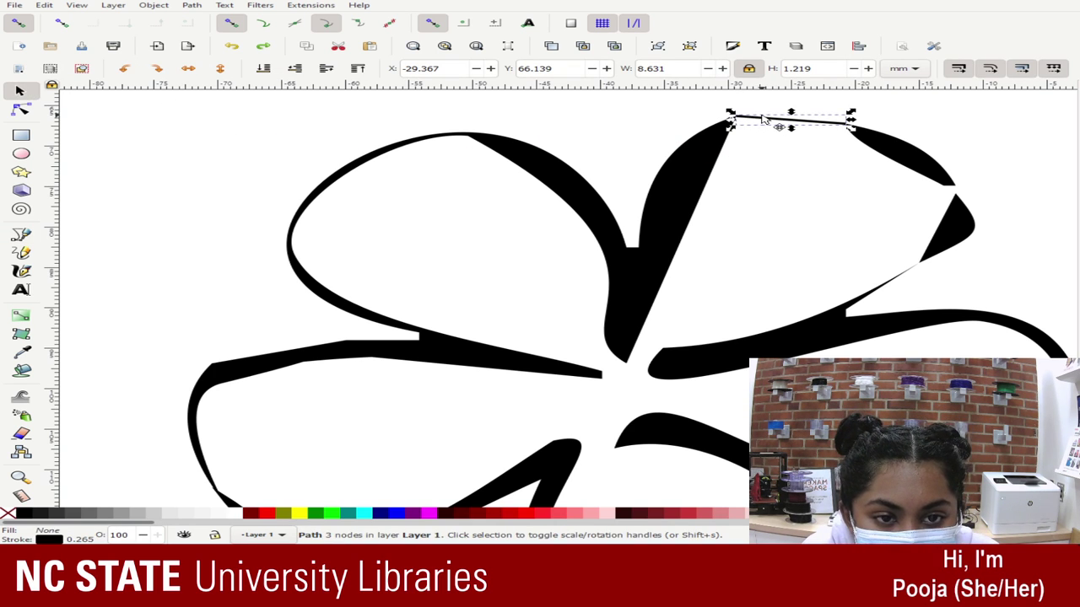
{"action": "left_click", "coordinate": [21, 109]}
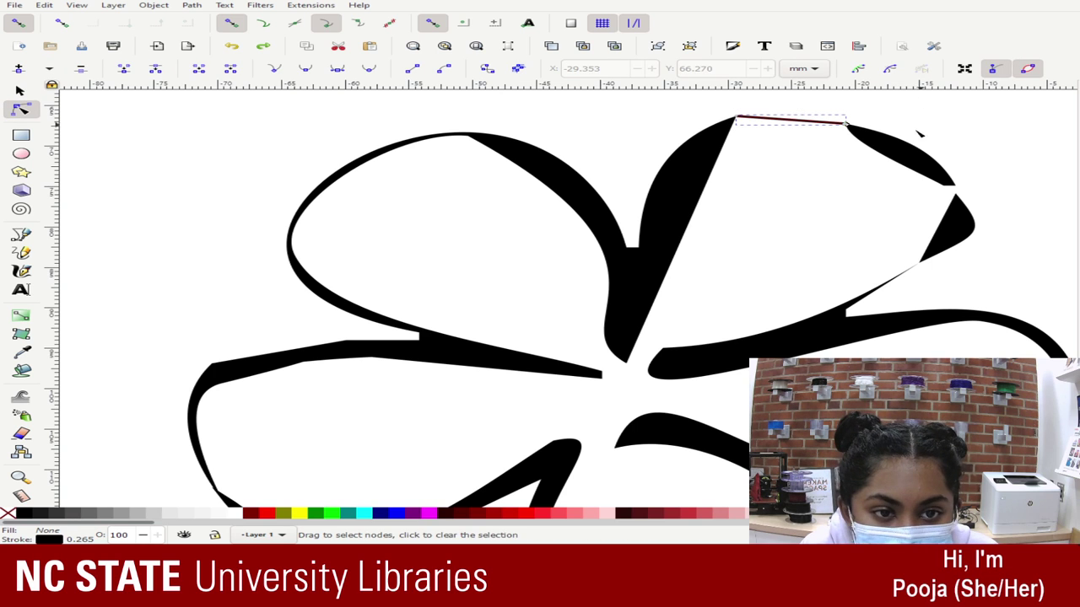
{"action": "mouse_move", "coordinate": [852, 123]}
{"action": "left_mouse_down"}
{"action": "mouse_move", "coordinate": [842, 148]}
{"action": "mouse_move", "coordinate": [846, 123]}
{"action": "left_mouse_up"}
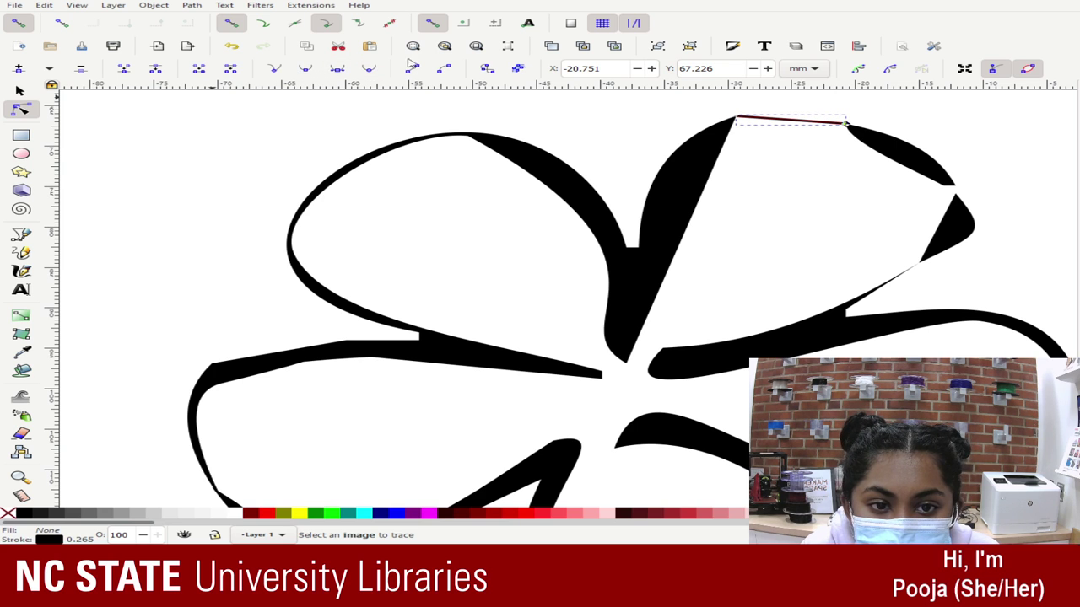
{"action": "left_click_drag", "start_coordinate": [728, 103], "coordinate": [902, 136]}
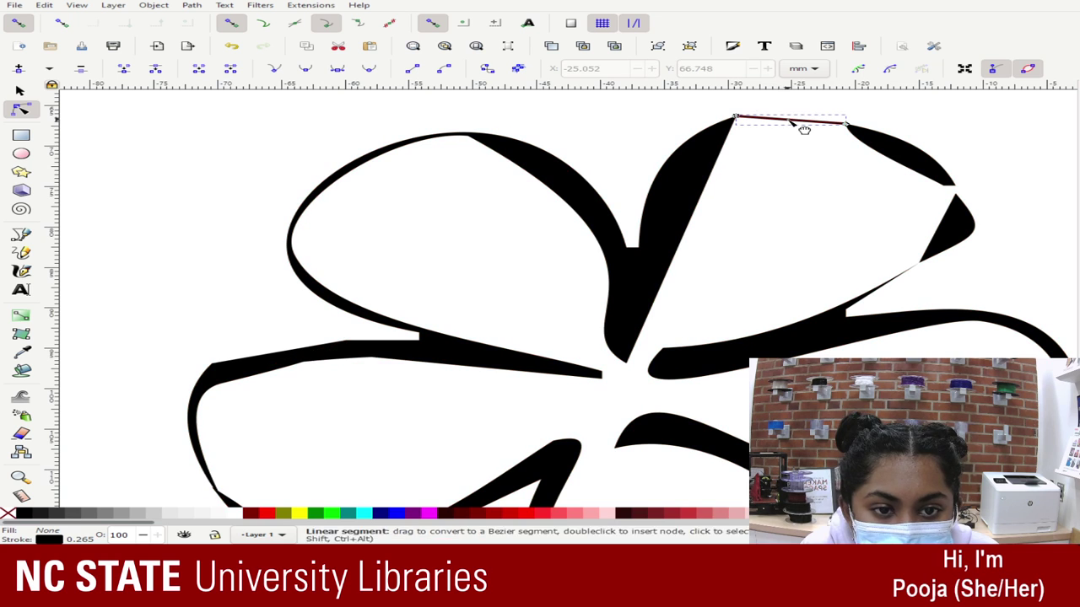
{"action": "scroll", "coordinate": [751, 126], "scroll_direction": "up", "scroll_amount": 1}
{"action": "scroll", "coordinate": [751, 126], "scroll_direction": "up", "scroll_amount": 3}
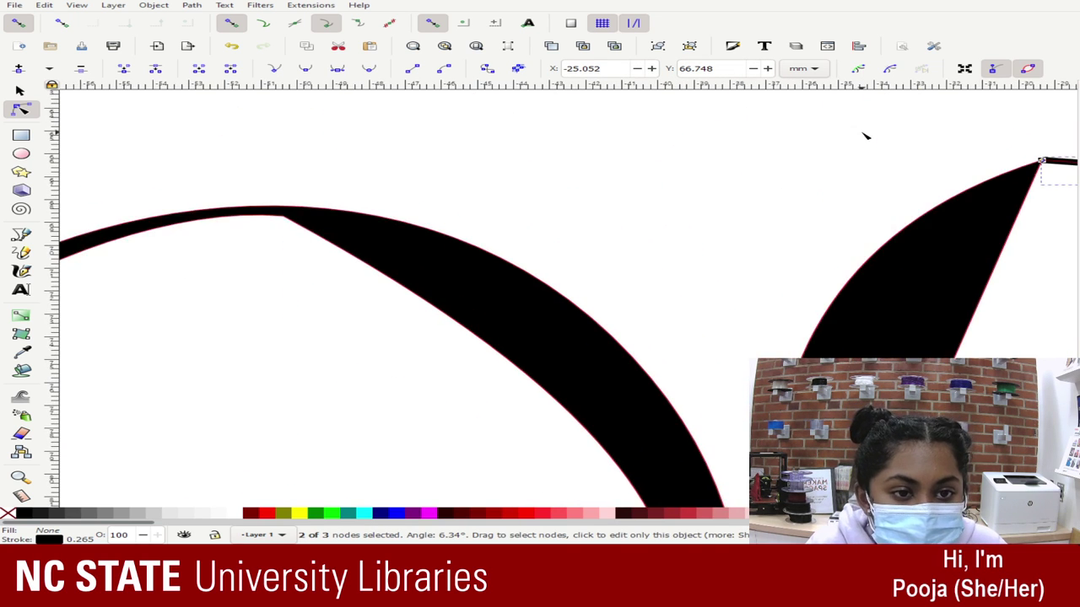
{"action": "scroll", "coordinate": [853, 137], "scroll_direction": "up", "scroll_amount": 2}
{"action": "scroll", "coordinate": [952, 188], "scroll_direction": "right", "scroll_amount": 8}
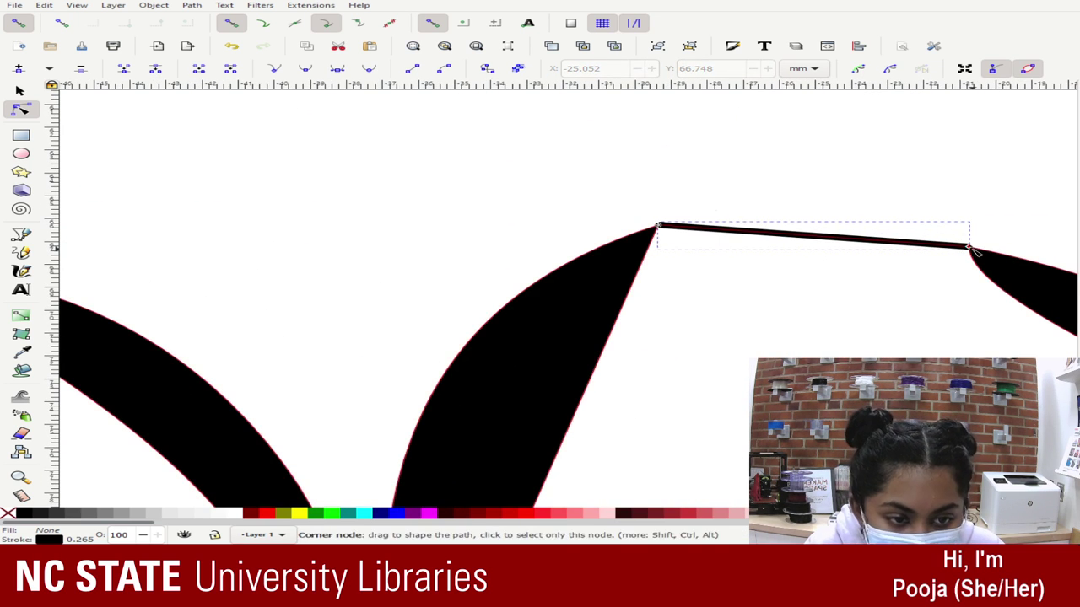
{"action": "mouse_move", "coordinate": [966, 239]}
{"action": "left_mouse_down"}
{"action": "mouse_move", "coordinate": [916, 179]}
{"action": "mouse_move", "coordinate": [716, 210]}
{"action": "mouse_move", "coordinate": [1036, 121]}
{"action": "mouse_move", "coordinate": [987, 252]}
{"action": "mouse_move", "coordinate": [972, 257]}
{"action": "left_mouse_up"}
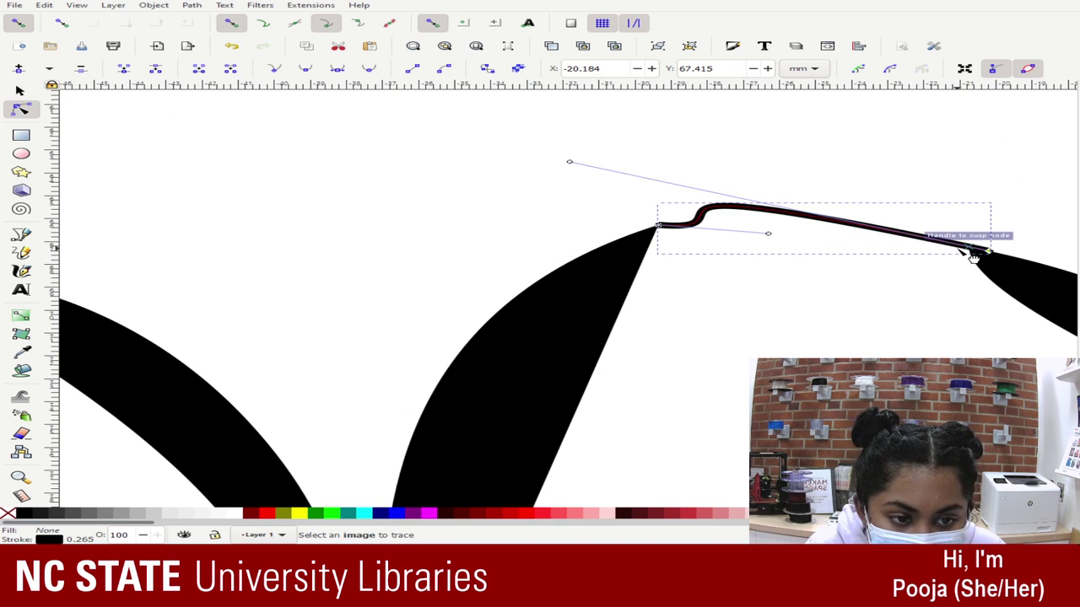
- Shape the bridging line into a smooth arch with its handles and tuck its inner end node into the thick black tip
{"action": "left_click_drag", "start_coordinate": [571, 162], "coordinate": [810, 192]}
{"action": "left_click_drag", "start_coordinate": [769, 234], "coordinate": [743, 186]}
{"action": "left_click_drag", "start_coordinate": [658, 232], "coordinate": [625, 248]}
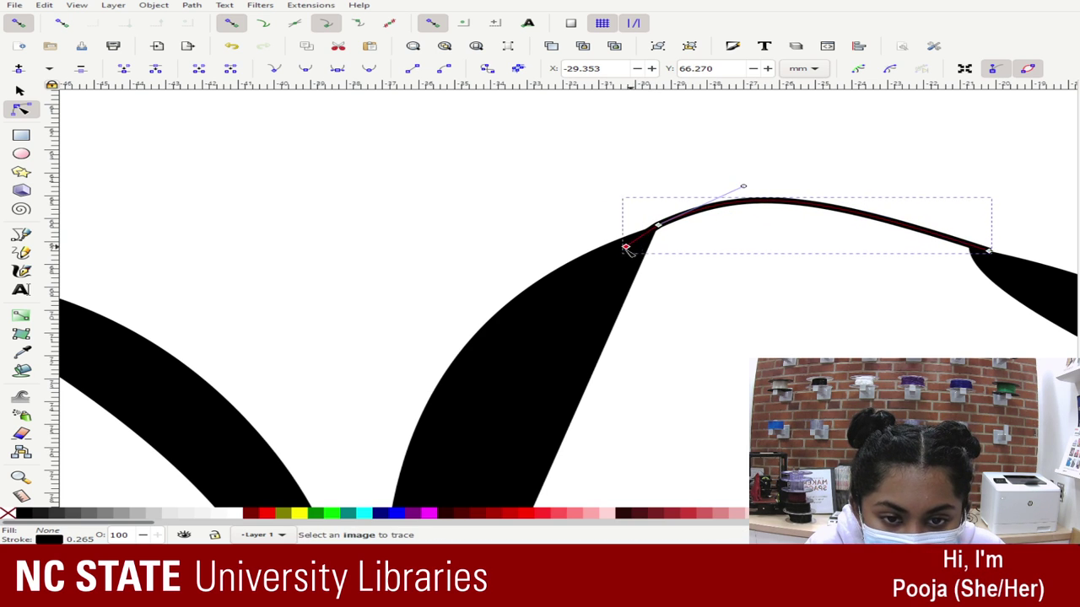
{"action": "left_click", "coordinate": [588, 177]}
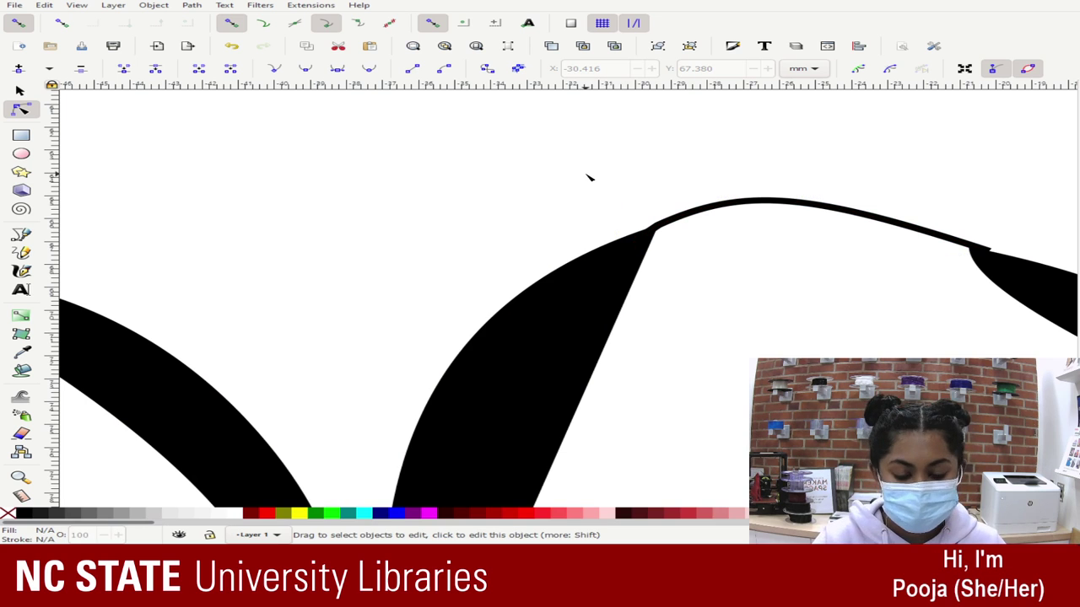
- Move the bridging arch's outer end node deeper into the thin black piece and check the join in the wider flower
{"action": "left_click", "coordinate": [928, 240]}
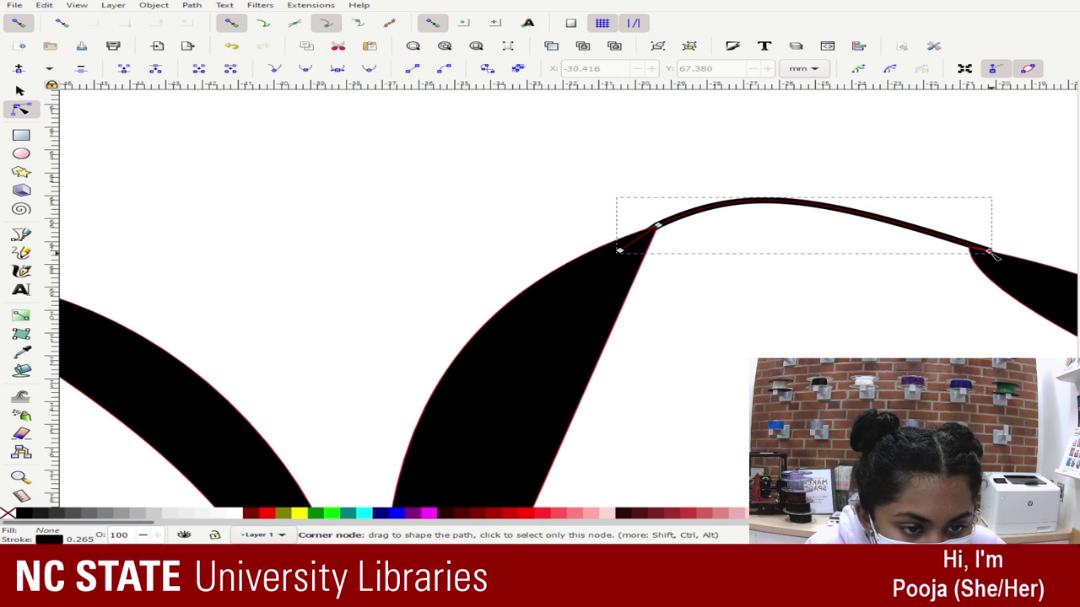
{"action": "mouse_move", "coordinate": [985, 250]}
{"action": "left_mouse_down"}
{"action": "mouse_move", "coordinate": [996, 267]}
{"action": "mouse_move", "coordinate": [1003, 261]}
{"action": "left_mouse_up"}
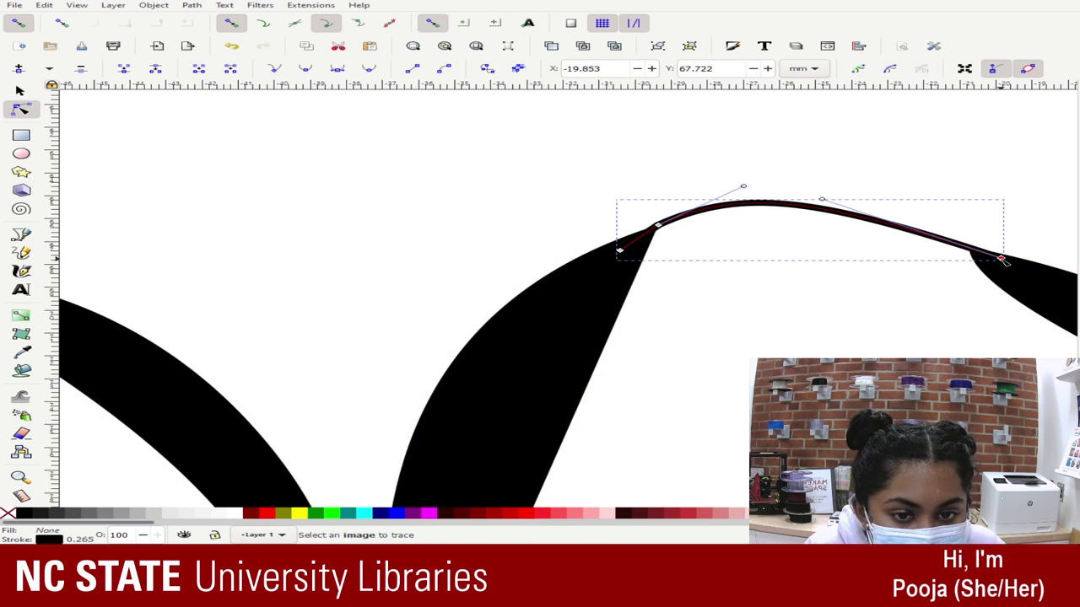
{"action": "left_click", "coordinate": [840, 175]}
{"action": "key", "text": "minus"}
{"action": "key", "text": "minus"}
{"action": "key", "text": "minus"}
{"action": "key", "text": "minus"}
{"action": "left_click", "coordinate": [748, 215]}
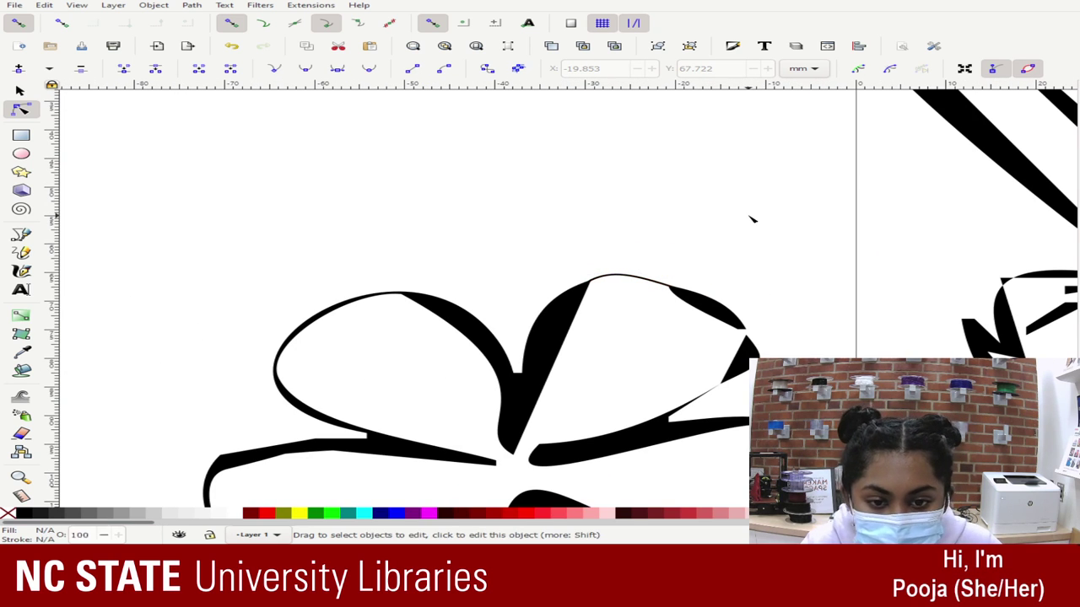
- Set the stroke width of the upper-right petal's bridging arch to 0.965 mm
{"action": "left_click", "coordinate": [644, 284]}
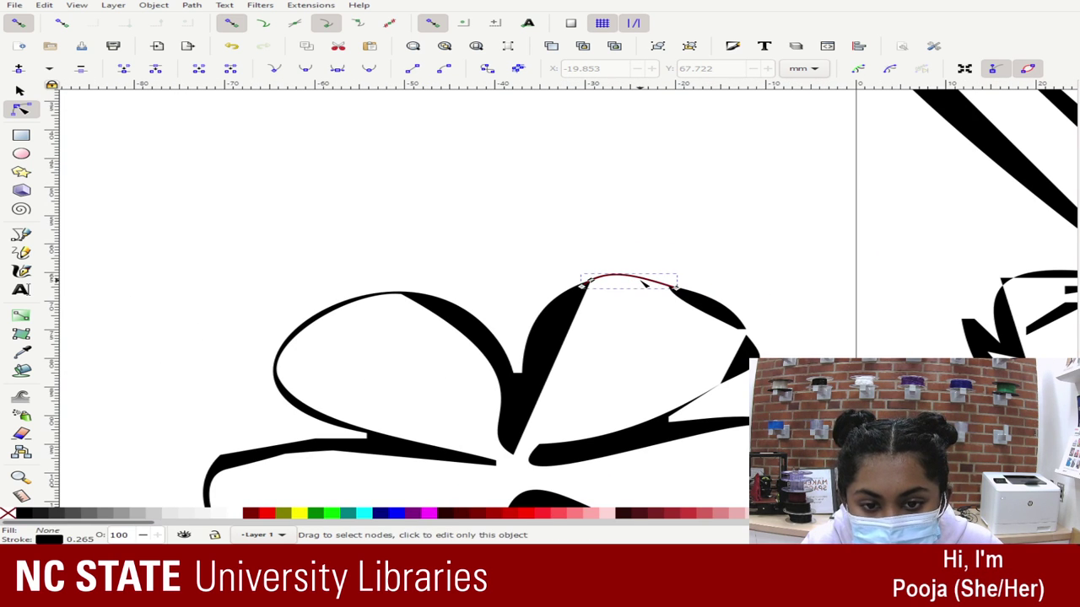
{"action": "left_click", "coordinate": [154, 7]}
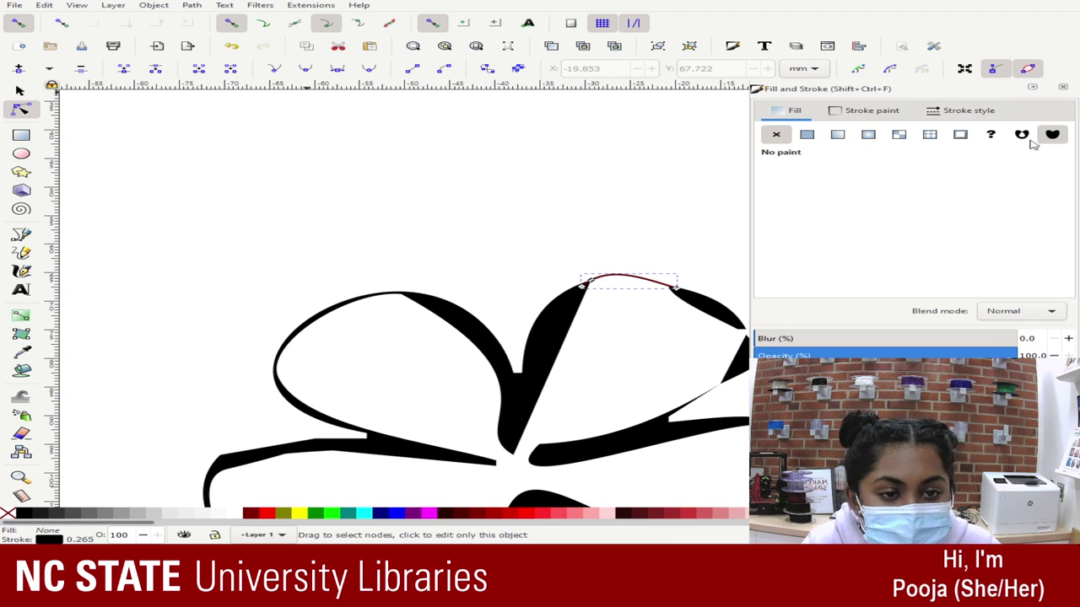
{"action": "left_click", "coordinate": [868, 110]}
{"action": "left_click", "coordinate": [966, 110]}
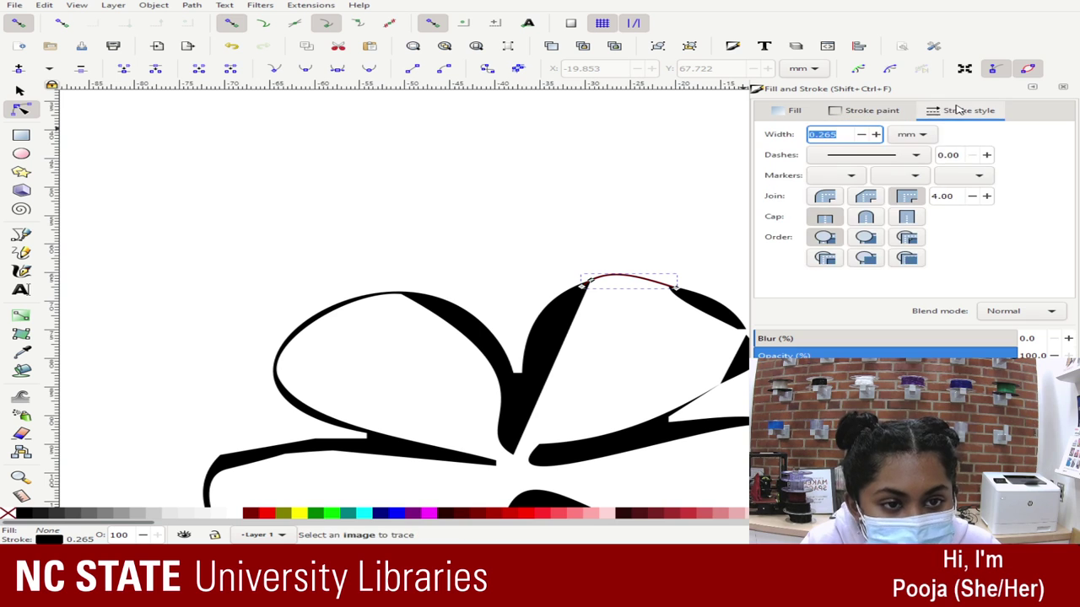
{"action": "left_click", "coordinate": [876, 135]}
{"action": "left_click", "coordinate": [877, 136]}
{"action": "left_click", "coordinate": [878, 136]}
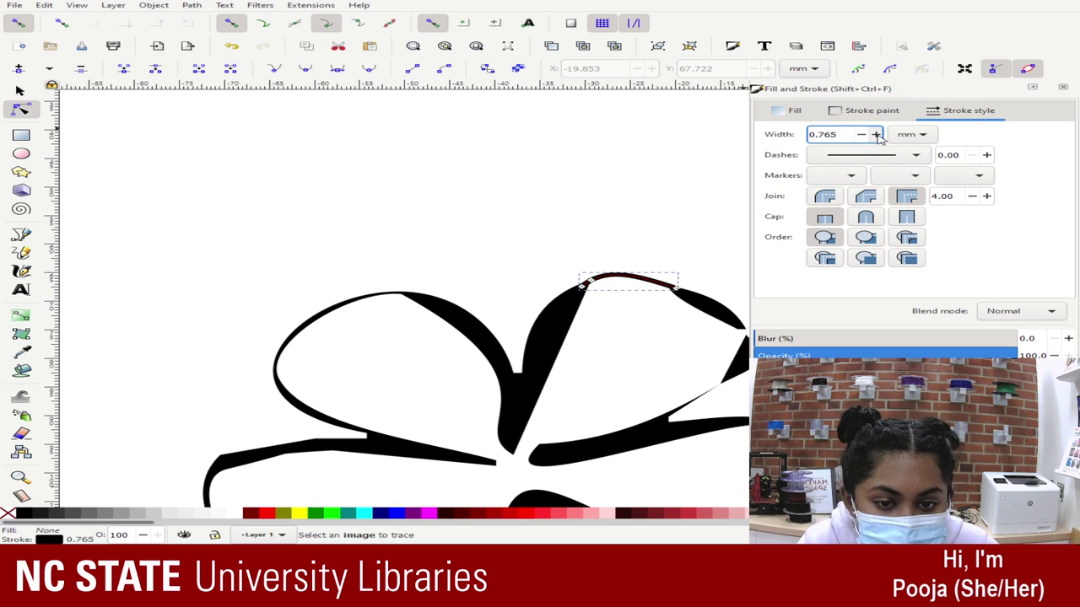
{"action": "left_click", "coordinate": [877, 136]}
{"action": "left_click", "coordinate": [877, 136]}
{"action": "left_click", "coordinate": [722, 176]}
- Move the bridging arch's outer end node further down into the black piece on the upper-right petal's outer edge
{"action": "scroll", "coordinate": [718, 175], "scroll_direction": "down", "scroll_amount": 1}
{"action": "scroll", "coordinate": [718, 175], "scroll_direction": "down", "scroll_amount": 2}
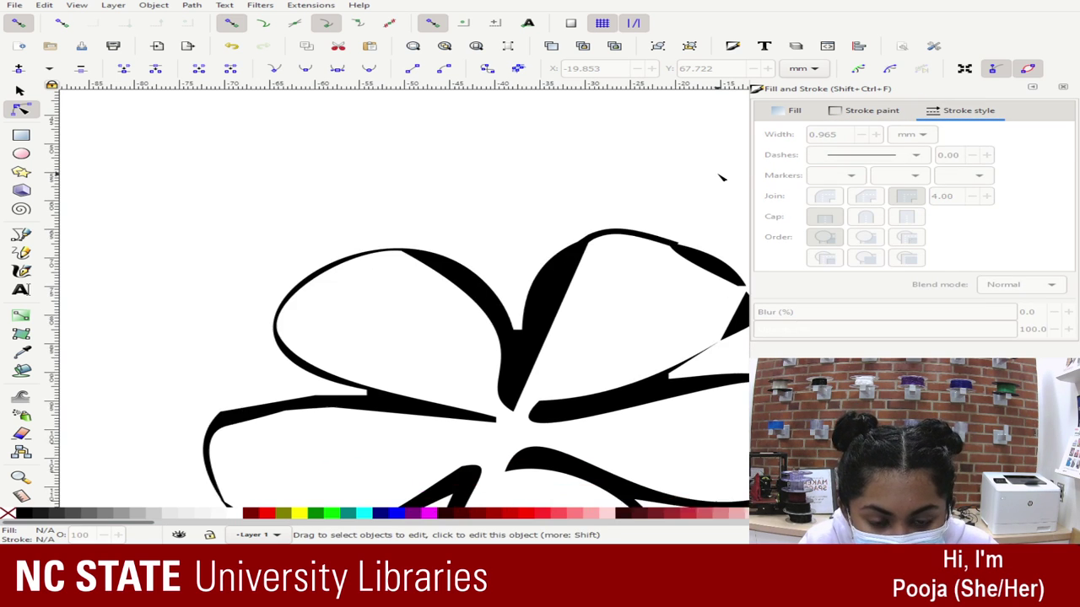
{"action": "scroll", "coordinate": [722, 176], "scroll_direction": "down", "scroll_amount": 3}
{"action": "scroll", "coordinate": [676, 191], "scroll_direction": "up", "scroll_amount": 2}
{"action": "scroll", "coordinate": [677, 191], "scroll_direction": "up", "scroll_amount": 1}
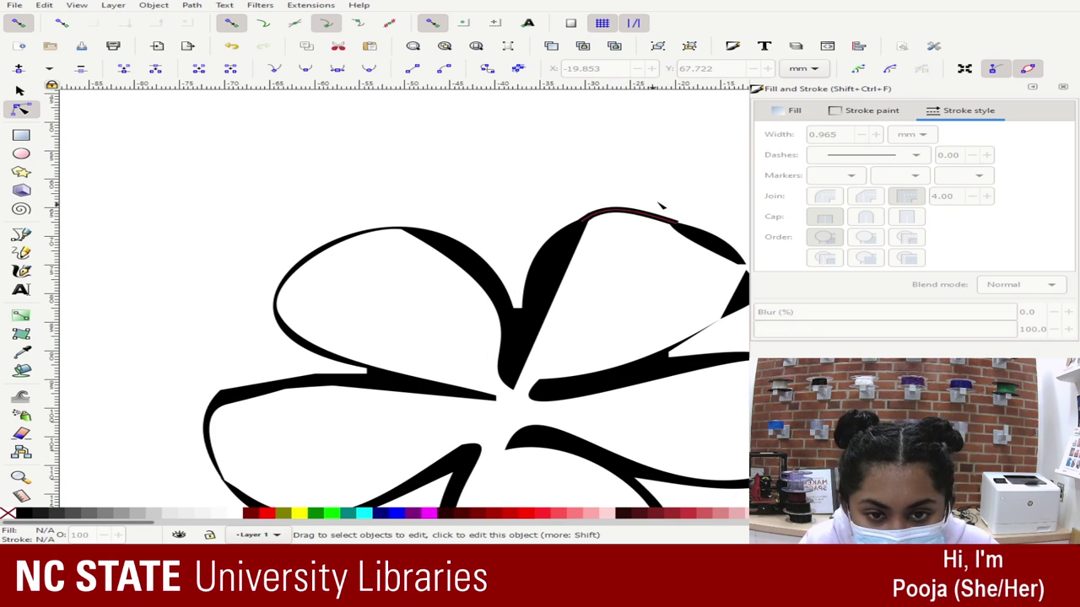
{"action": "left_click", "coordinate": [654, 221]}
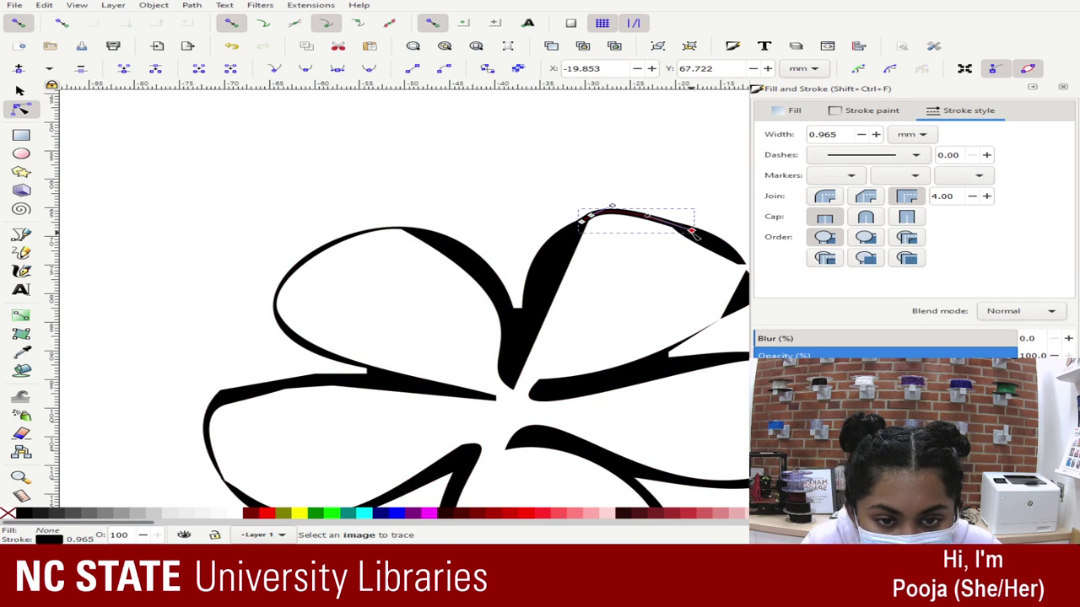
{"action": "mouse_move", "coordinate": [655, 221]}
{"action": "left_mouse_down"}
{"action": "mouse_move", "coordinate": [672, 204]}
{"action": "mouse_move", "coordinate": [706, 247]}
{"action": "left_mouse_up"}
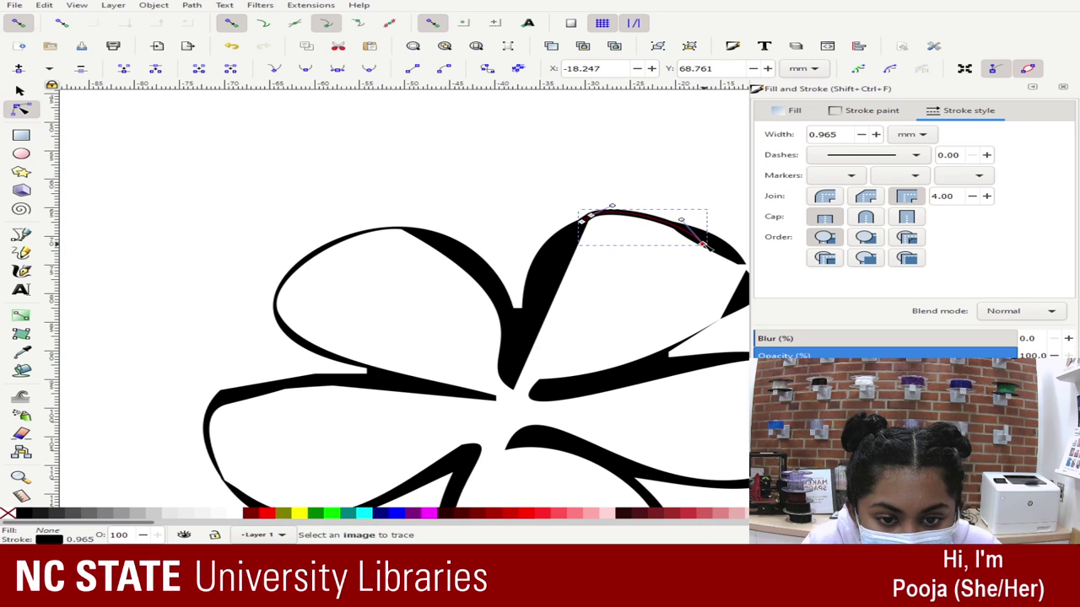
{"action": "left_click", "coordinate": [638, 181]}
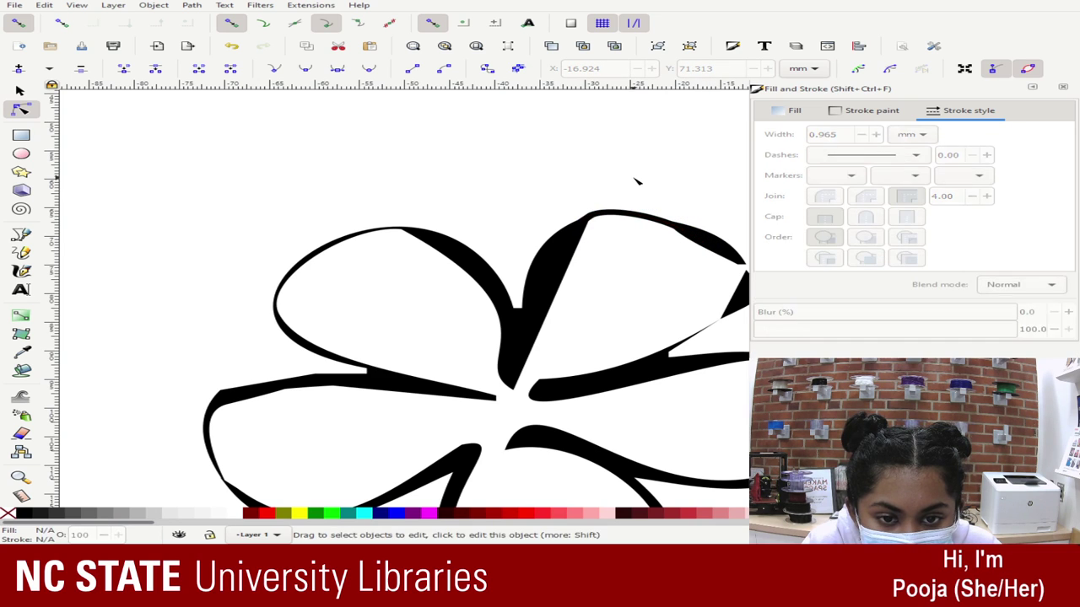
- Move the arch's inner end node down into the petal's thick black tip and shift the neighbouring node to smooth the join
{"action": "left_click", "coordinate": [596, 220]}
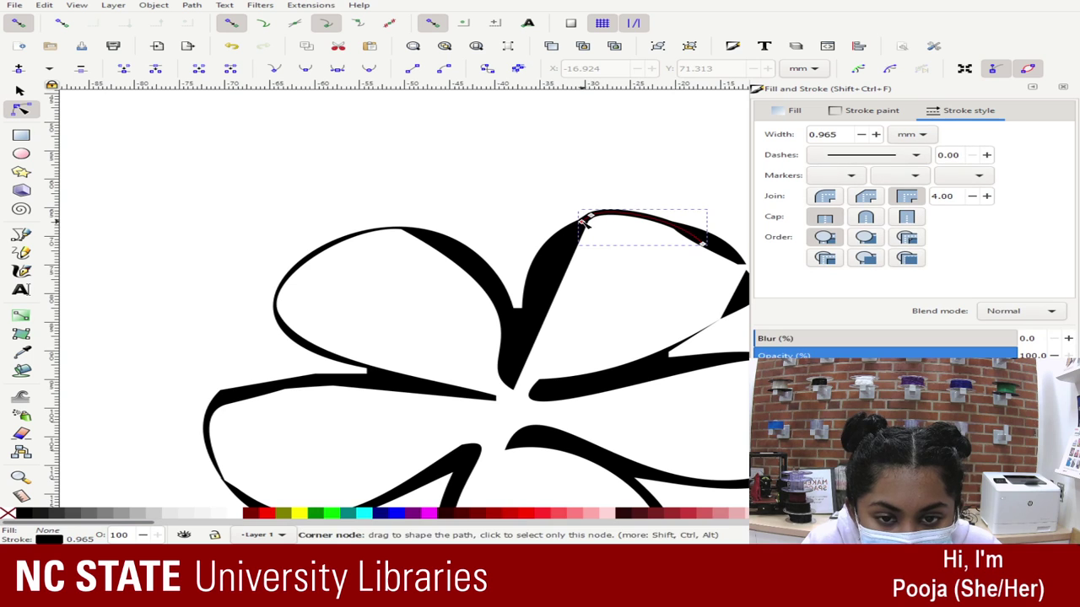
{"action": "left_click_drag", "start_coordinate": [557, 240], "coordinate": [551, 239]}
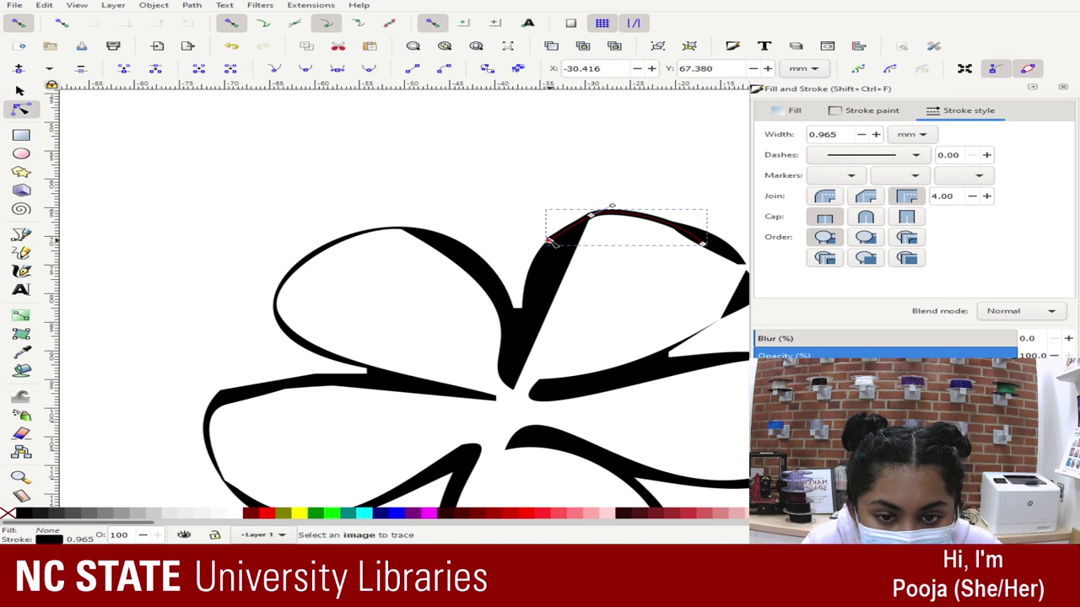
{"action": "left_click", "coordinate": [549, 176]}
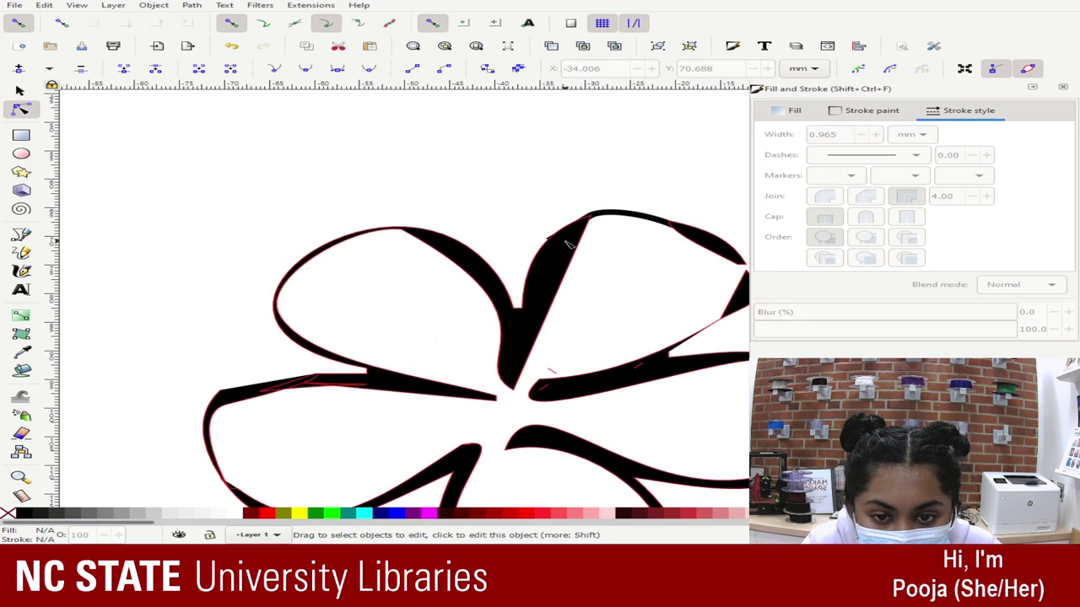
{"action": "left_click", "coordinate": [558, 240]}
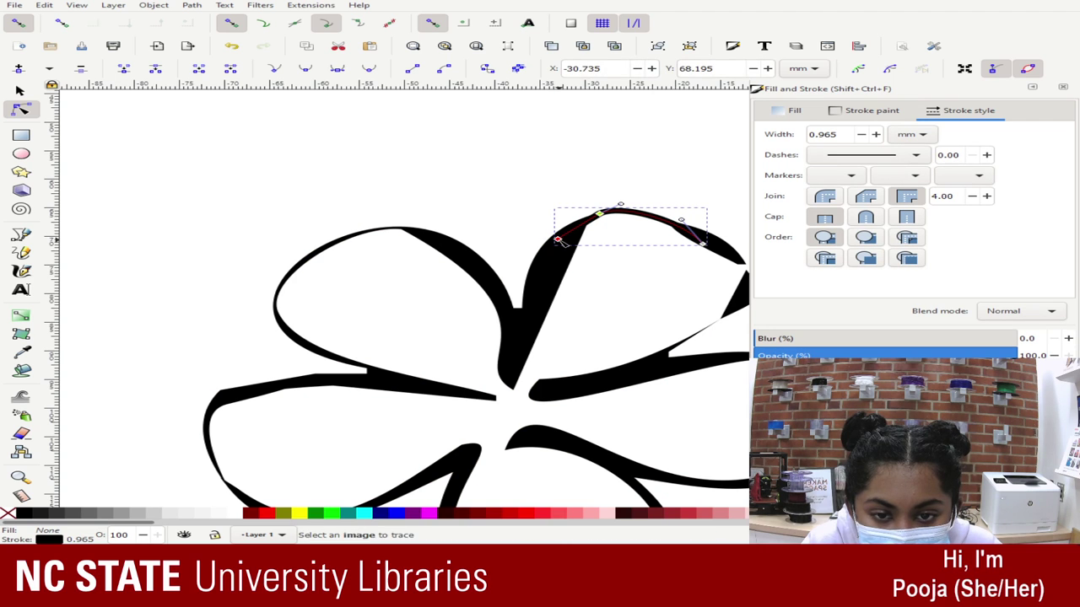
{"action": "mouse_move", "coordinate": [550, 167]}
{"action": "left_mouse_down"}
{"action": "mouse_move", "coordinate": [780, 204]}
{"action": "mouse_move", "coordinate": [739, 176]}
{"action": "left_mouse_up"}
- Try to bridge the gap at the petal's outer tip with a pasted, reshaped copy of the arch, and undo the attempt
{"action": "left_click", "coordinate": [533, 234]}
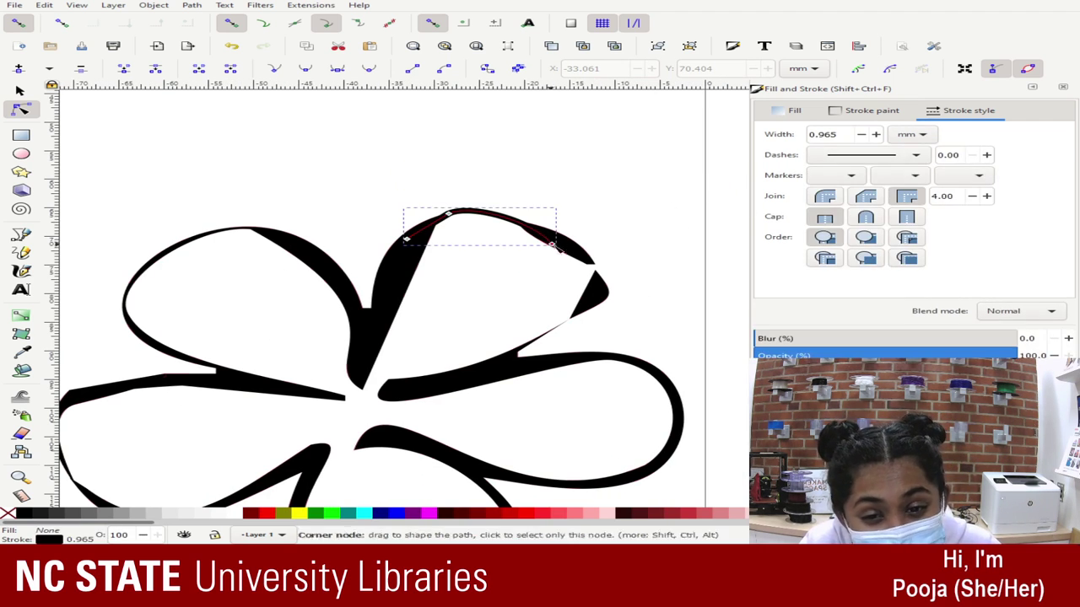
{"action": "key", "text": "ctrl+v"}
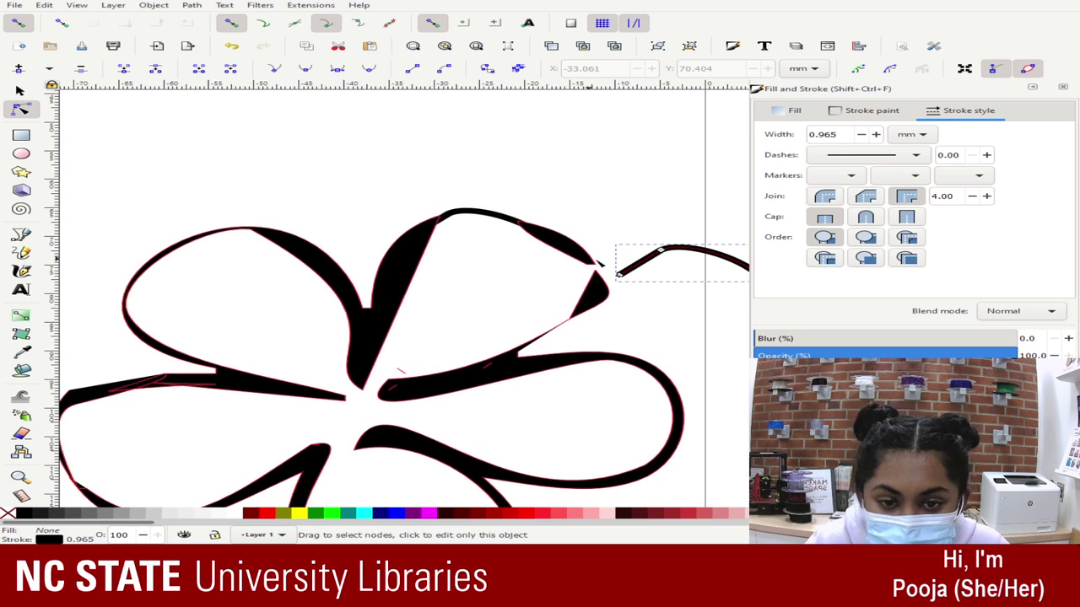
{"action": "left_click_drag", "start_coordinate": [693, 249], "coordinate": [695, 321]}
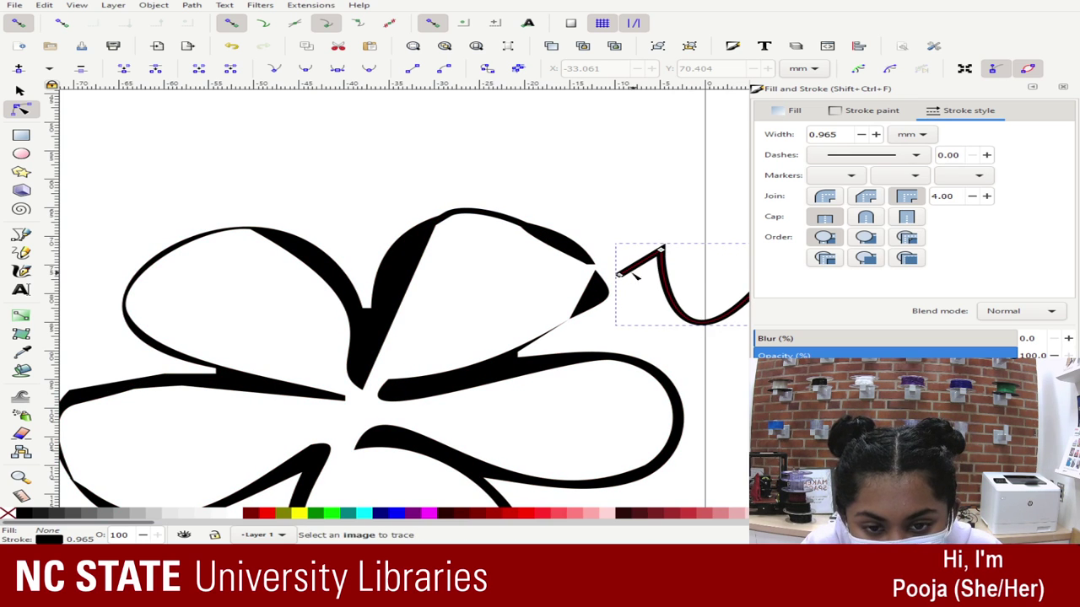
{"action": "left_click_drag", "start_coordinate": [634, 272], "coordinate": [570, 245]}
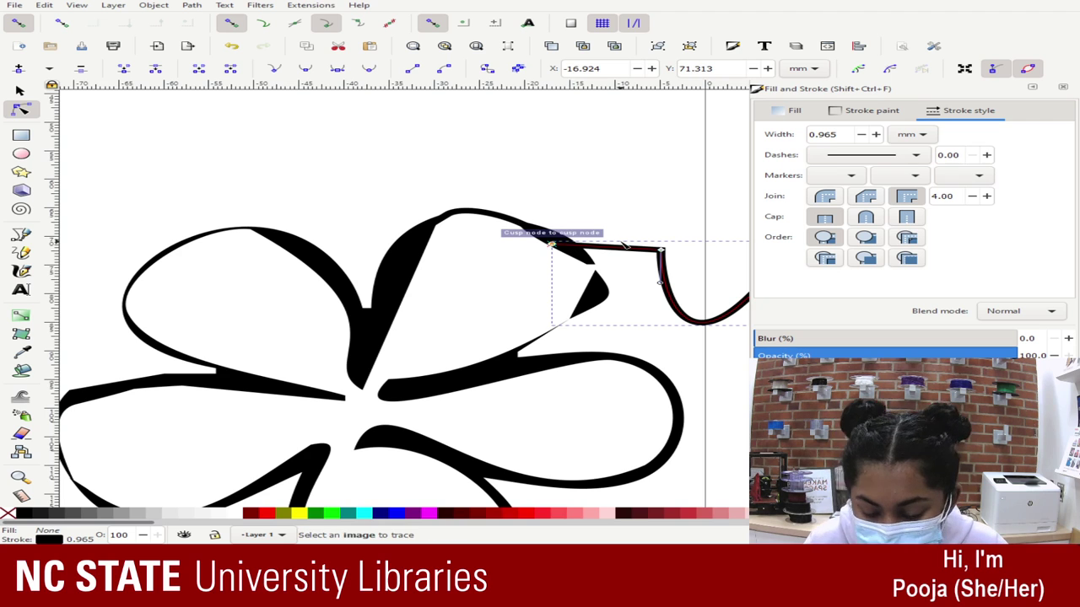
{"action": "key", "text": "ctrl+z"}
{"action": "key", "text": "ctrl+z"}
{"action": "key", "text": "ctrl+z"}
- Select all pieces of the five-petal flower, including the bridging arch, and group them
{"action": "scroll", "coordinate": [603, 200], "scroll_direction": "down", "scroll_amount": 5}
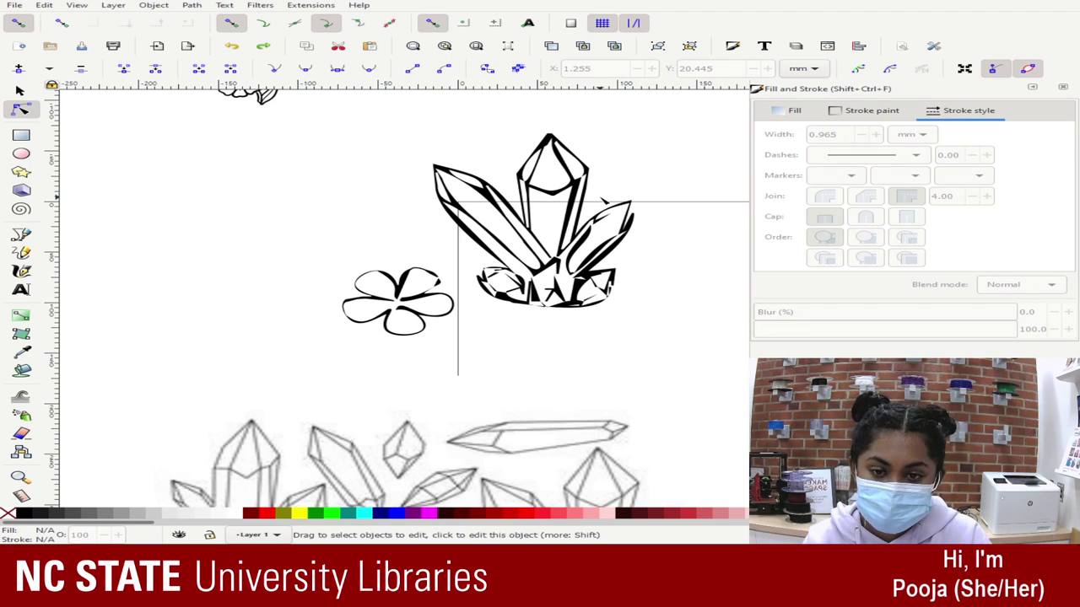
{"action": "key", "text": "plus"}
{"action": "key", "text": "plus"}
{"action": "key", "text": "plus"}
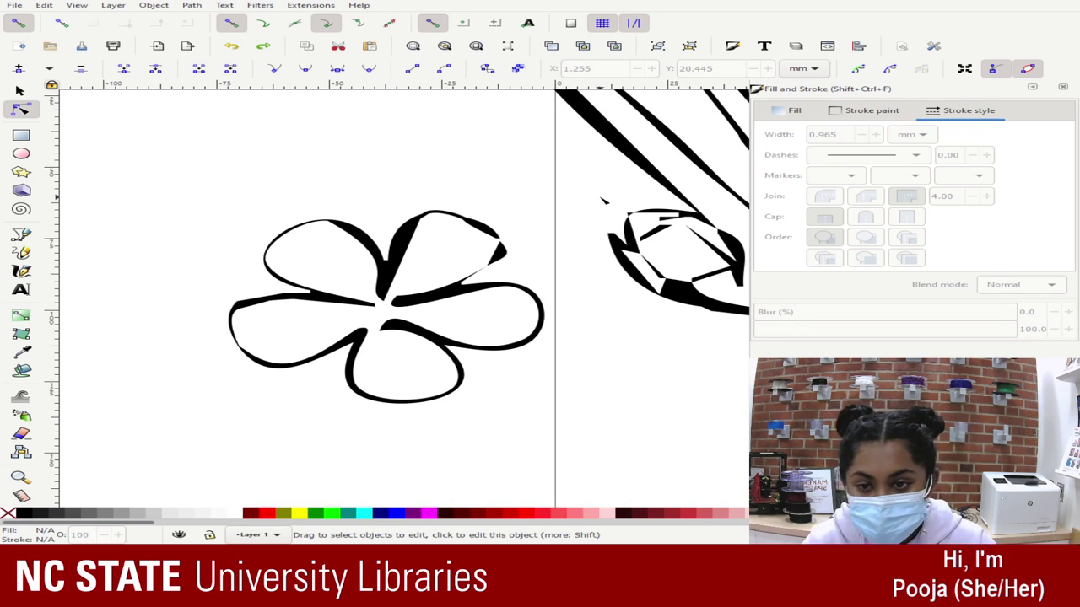
{"action": "mouse_move", "coordinate": [167, 178]}
{"action": "left_mouse_down"}
{"action": "mouse_move", "coordinate": [211, 373]}
{"action": "mouse_move", "coordinate": [559, 457]}
{"action": "left_mouse_up"}
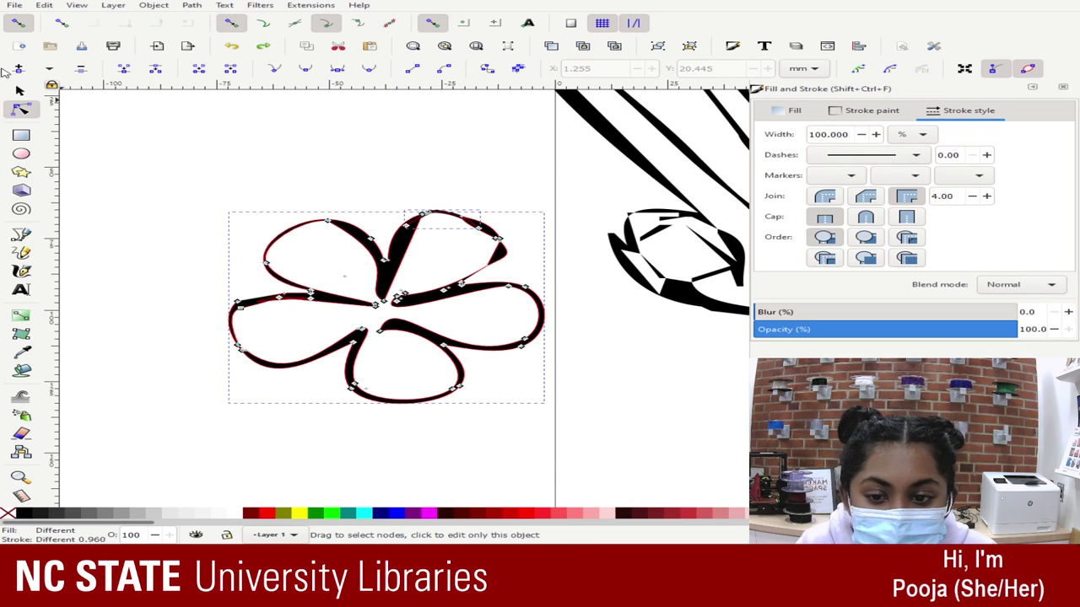
{"action": "key", "text": "ctrl+g"}
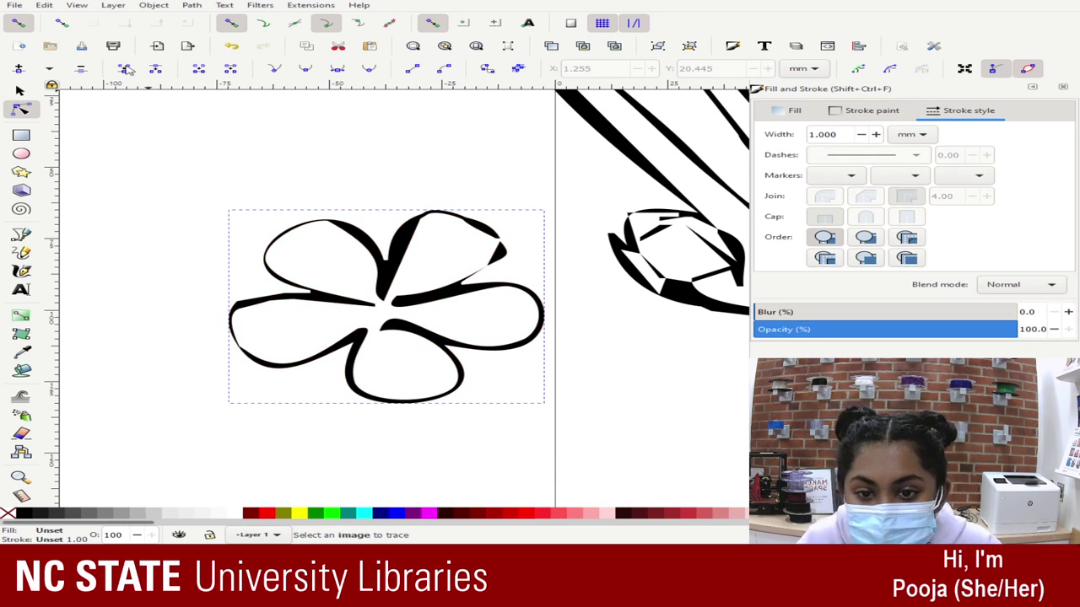
- Move the grouped flower up against the lower-left end of the crystal cluster so that its petals overlap the small crystals
{"action": "left_click", "coordinate": [406, 176]}
{"action": "left_click_drag", "start_coordinate": [243, 164], "coordinate": [369, 458]}
{"action": "left_click", "coordinate": [20, 90]}
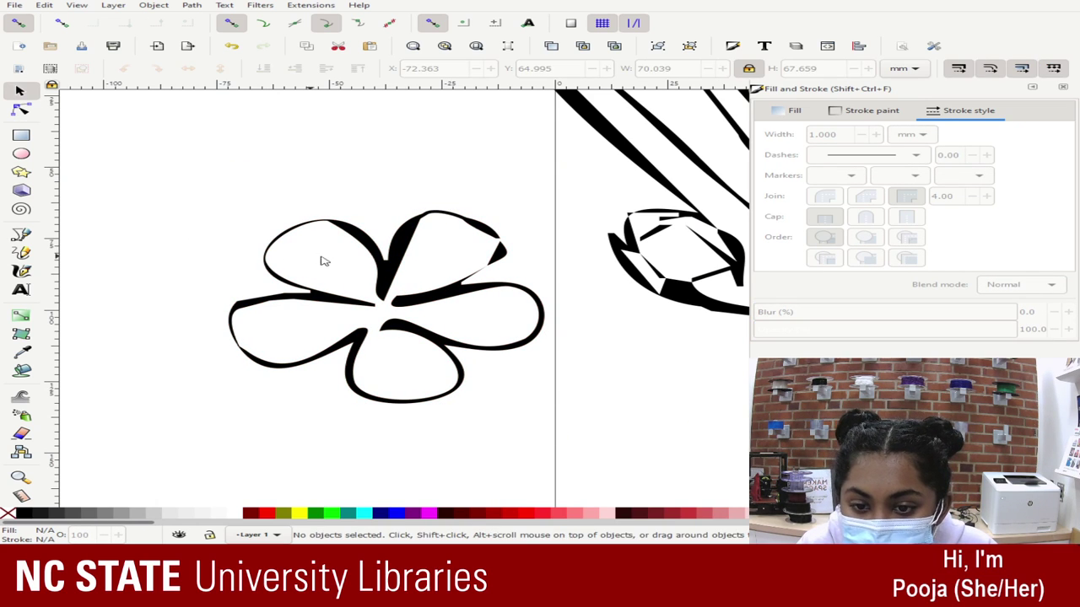
{"action": "left_click", "coordinate": [324, 260]}
{"action": "left_click_drag", "start_coordinate": [402, 265], "coordinate": [544, 202]}
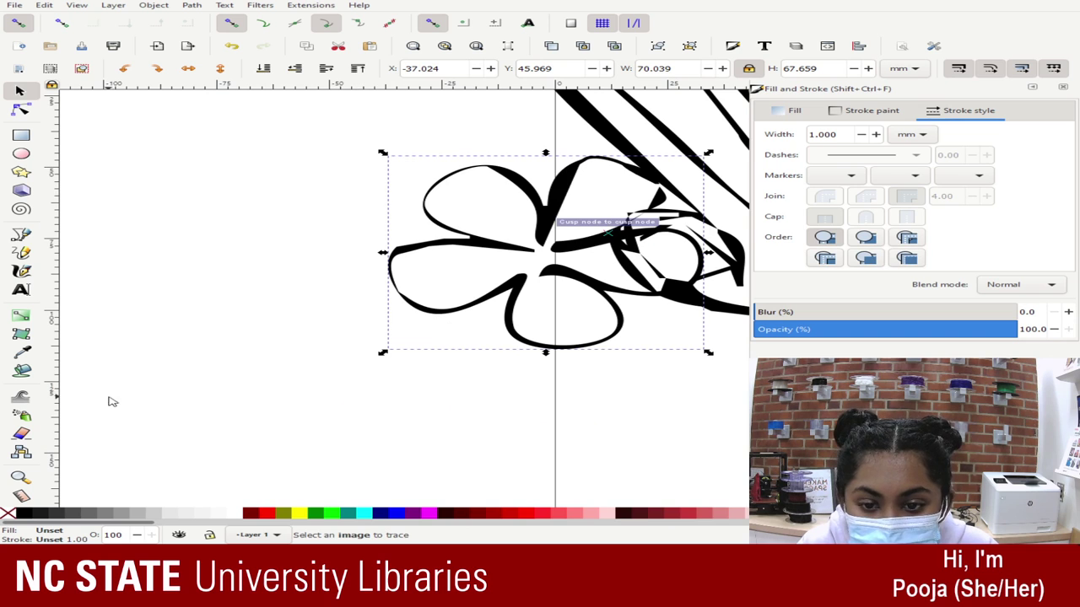
{"action": "left_click_drag", "start_coordinate": [109, 397], "coordinate": [565, 400]}
{"action": "scroll", "coordinate": [523, 388], "scroll_direction": "up", "scroll_amount": 4}
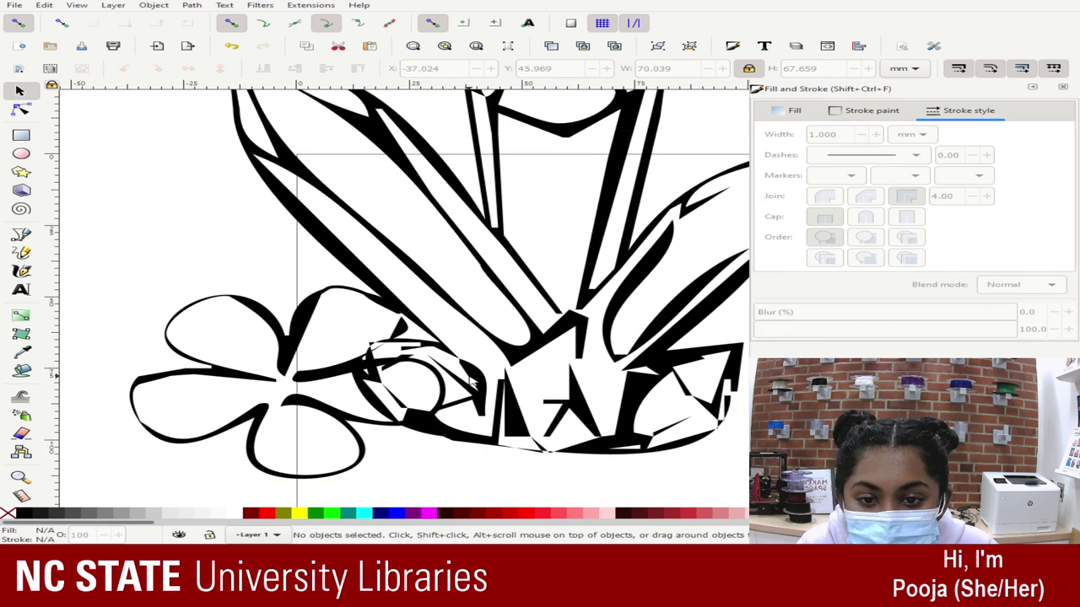
{"action": "scroll", "coordinate": [470, 376], "scroll_direction": "up", "scroll_amount": 3}
- Duplicate the crystal cluster and place the copy to the right of the original
{"action": "left_click", "coordinate": [497, 316]}
{"action": "key", "text": "minus"}
{"action": "key", "text": "minus"}
{"action": "key", "text": "minus"}
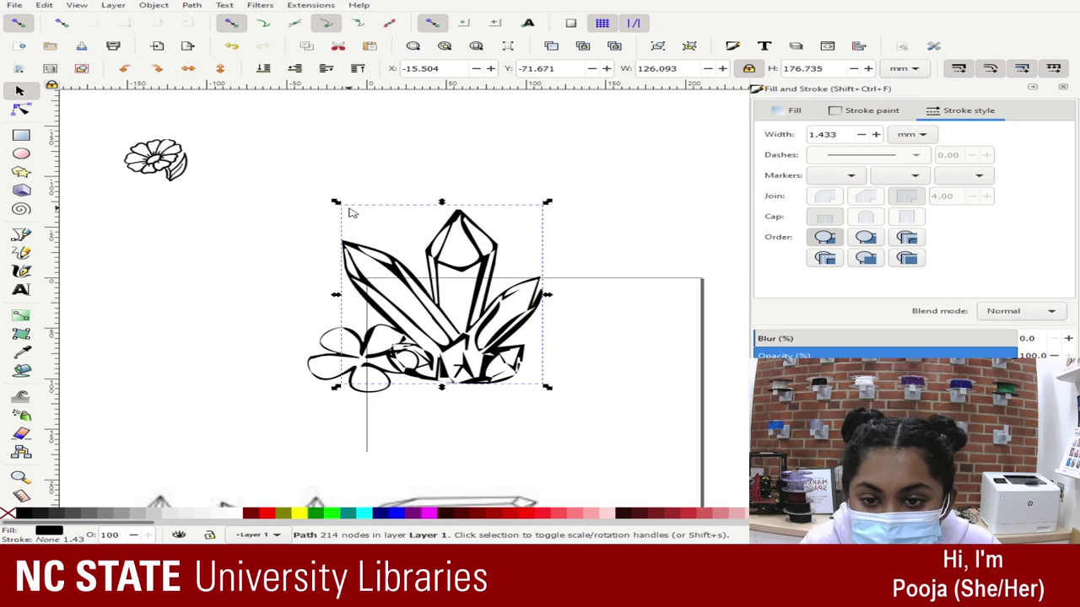
{"action": "key", "text": "ctrl+c"}
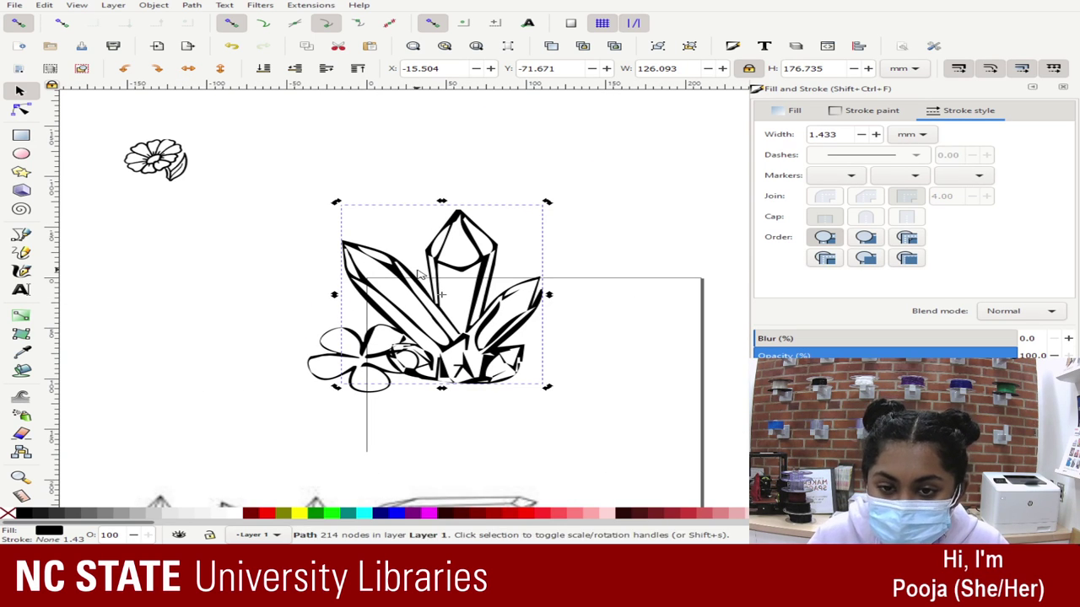
{"action": "key", "text": "ctrl+v"}
{"action": "key", "text": "ctrl+d"}
{"action": "mouse_move", "coordinate": [419, 271]}
{"action": "left_mouse_down"}
{"action": "mouse_move", "coordinate": [582, 258]}
{"action": "mouse_move", "coordinate": [652, 274]}
{"action": "mouse_move", "coordinate": [642, 280]}
{"action": "left_mouse_up"}
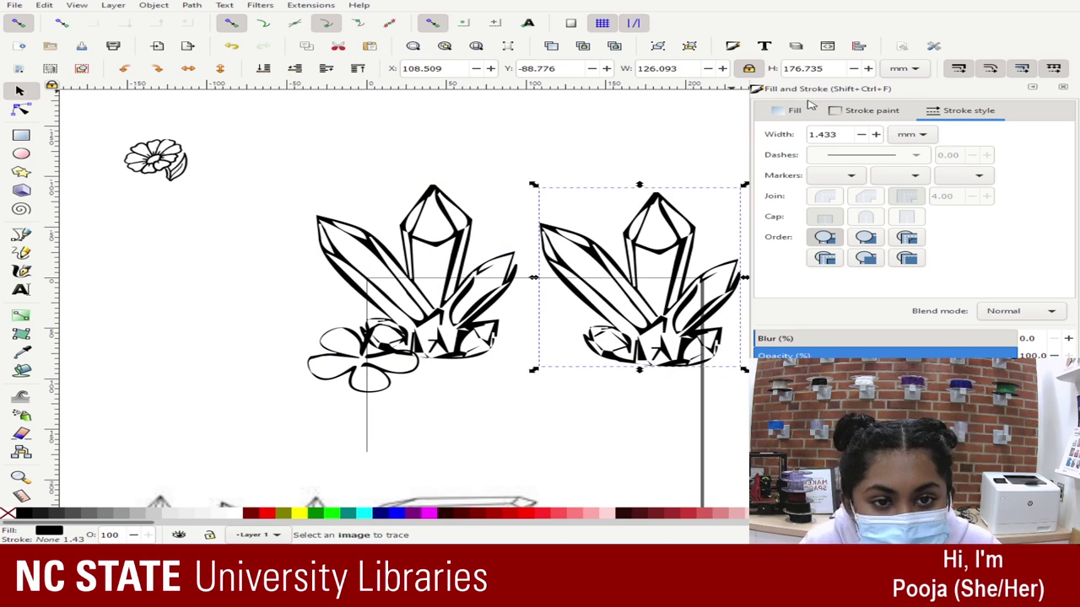
- Try a radial gradient fill on the copied cluster, return it to flat black and delete the copy
{"action": "left_click", "coordinate": [788, 110]}
{"action": "left_click", "coordinate": [868, 135]}
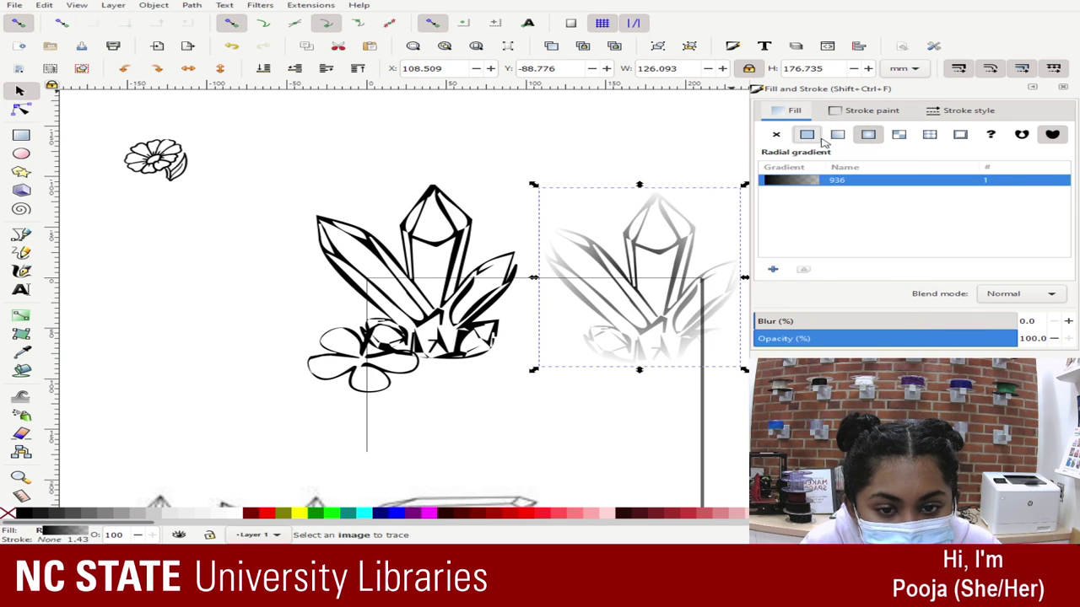
{"action": "left_click", "coordinate": [810, 137]}
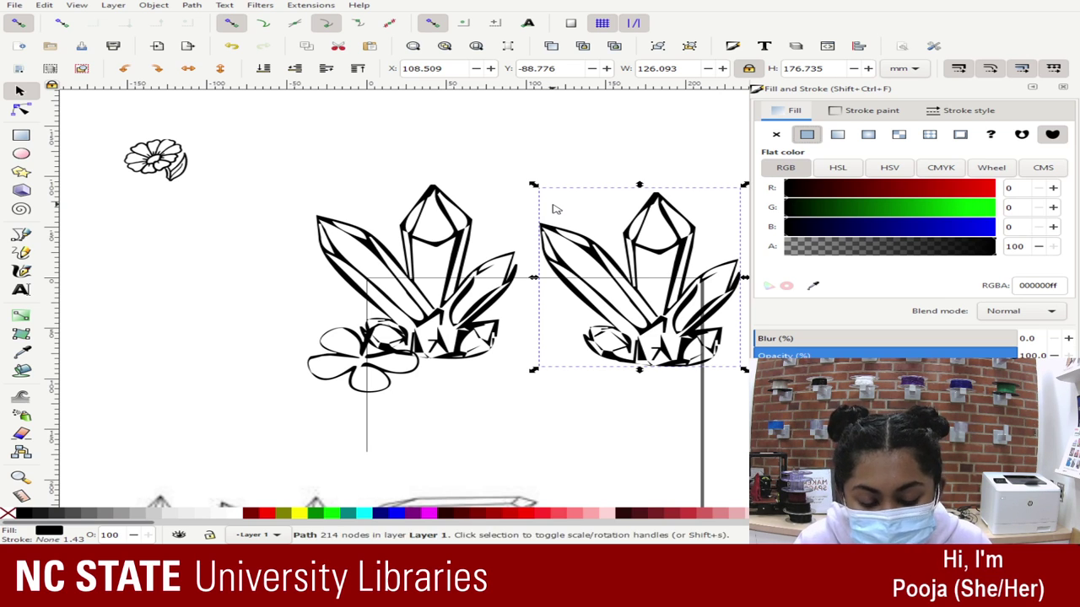
{"action": "key", "text": "Delete"}
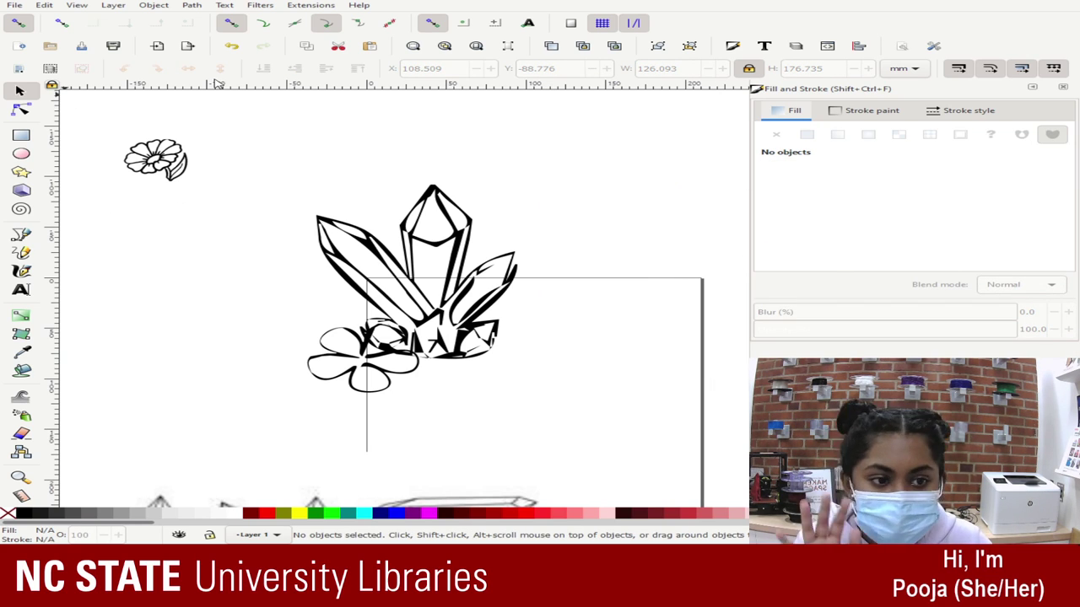
- Start a Bezier path at the tall central crystal's lower-left joint and trace its outline over the tip and down the right side
{"action": "left_click", "coordinate": [22, 110]}
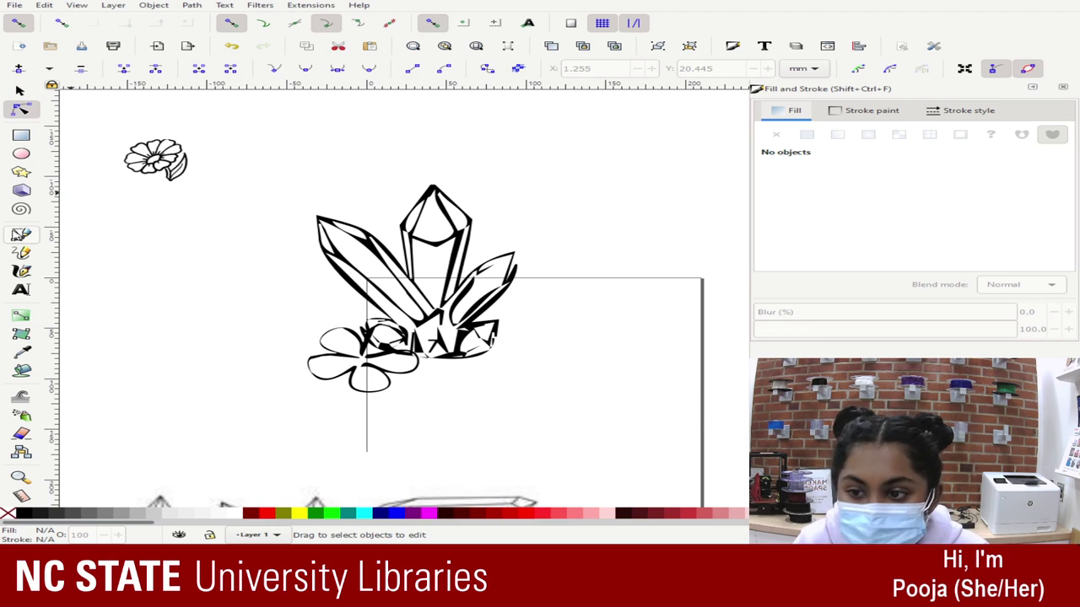
{"action": "left_click", "coordinate": [23, 235]}
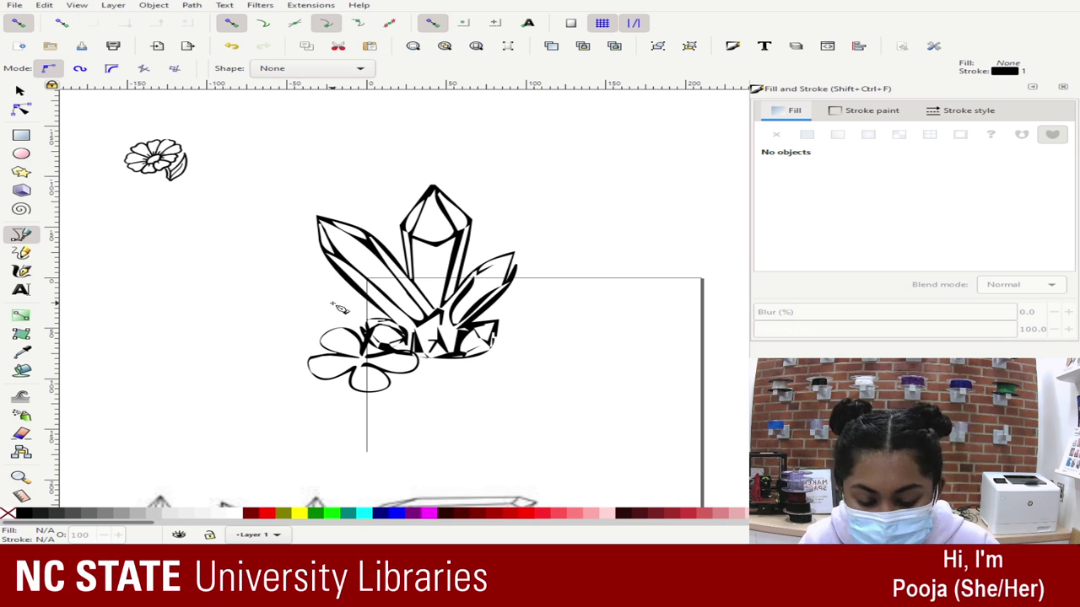
{"action": "scroll", "coordinate": [355, 309], "scroll_direction": "up", "scroll_amount": 3}
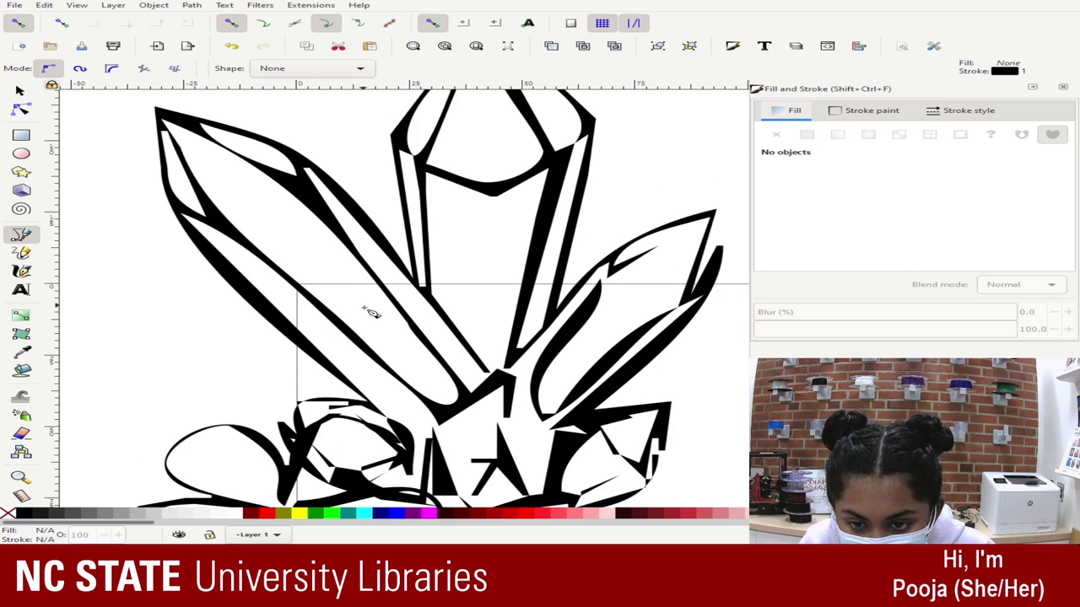
{"action": "scroll", "coordinate": [434, 256], "scroll_direction": "up", "scroll_amount": 5}
{"action": "left_click", "coordinate": [414, 452]}
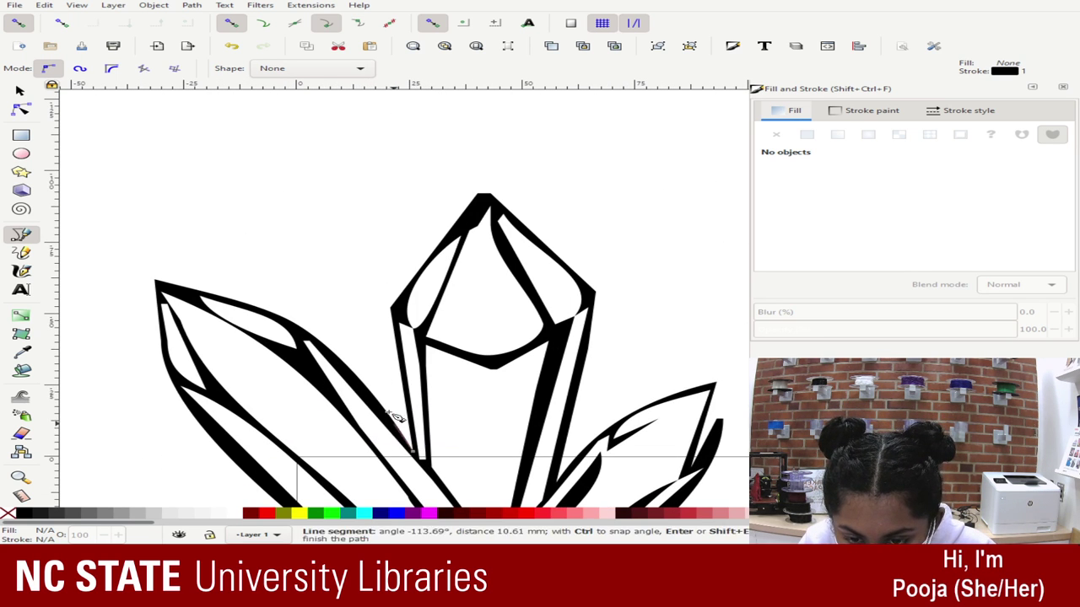
{"action": "left_click", "coordinate": [395, 309]}
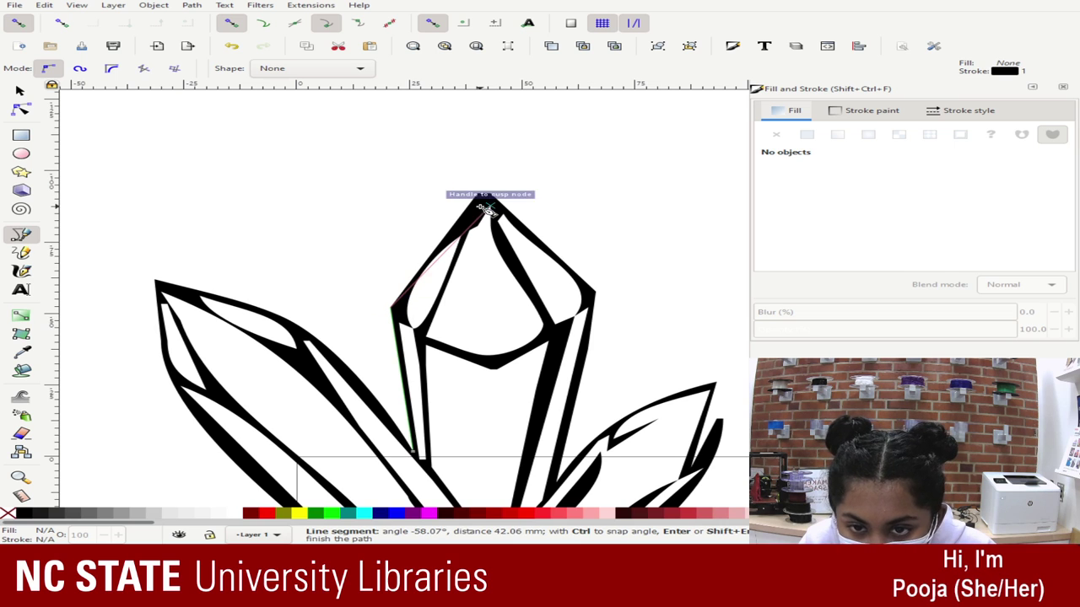
{"action": "left_click", "coordinate": [484, 196]}
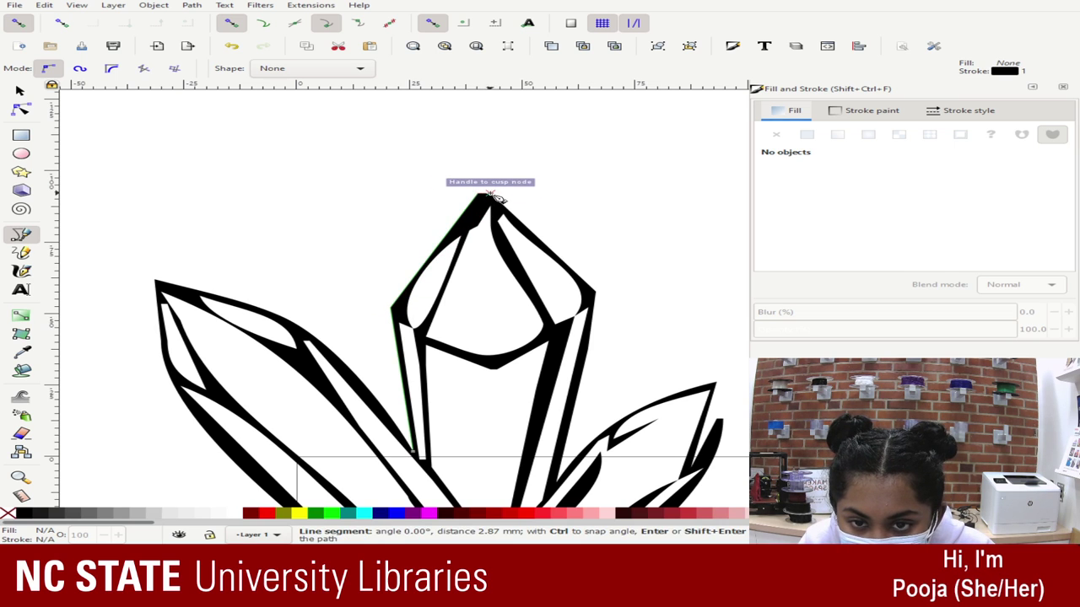
{"action": "left_click", "coordinate": [595, 295]}
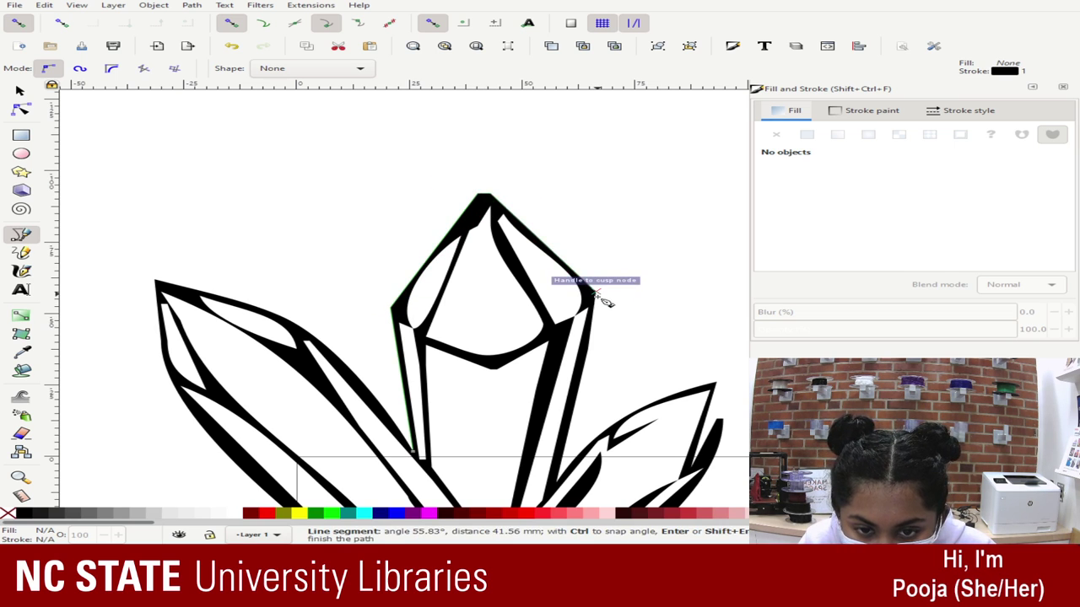
{"action": "left_click", "coordinate": [557, 479]}
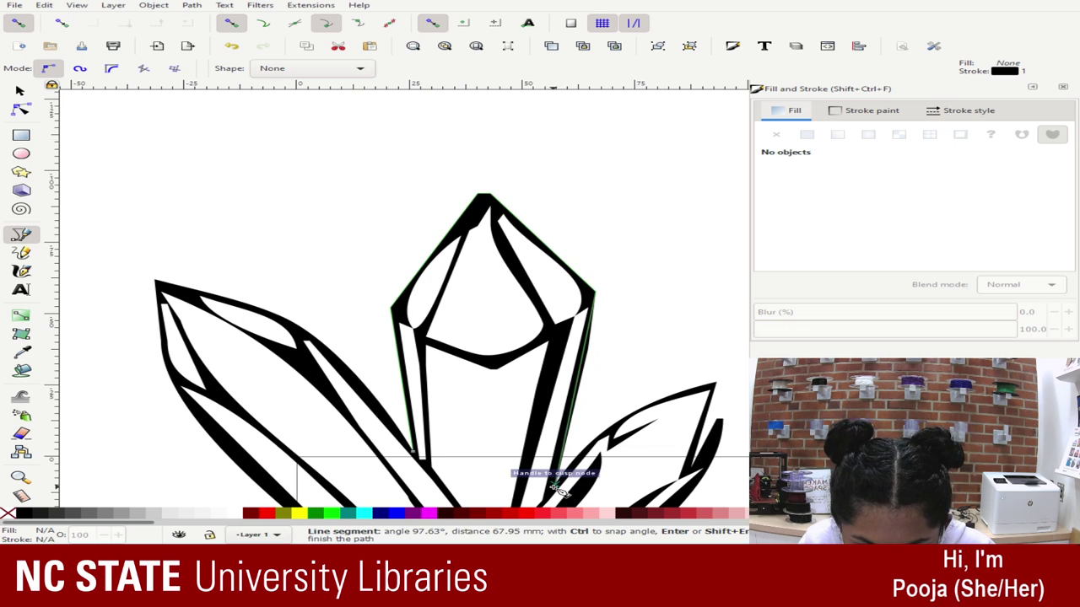
- Continue the Bezier path around the right-hand crystal, along its upper edge to the tip and onto its lower edge
{"action": "left_click", "coordinate": [601, 440]}
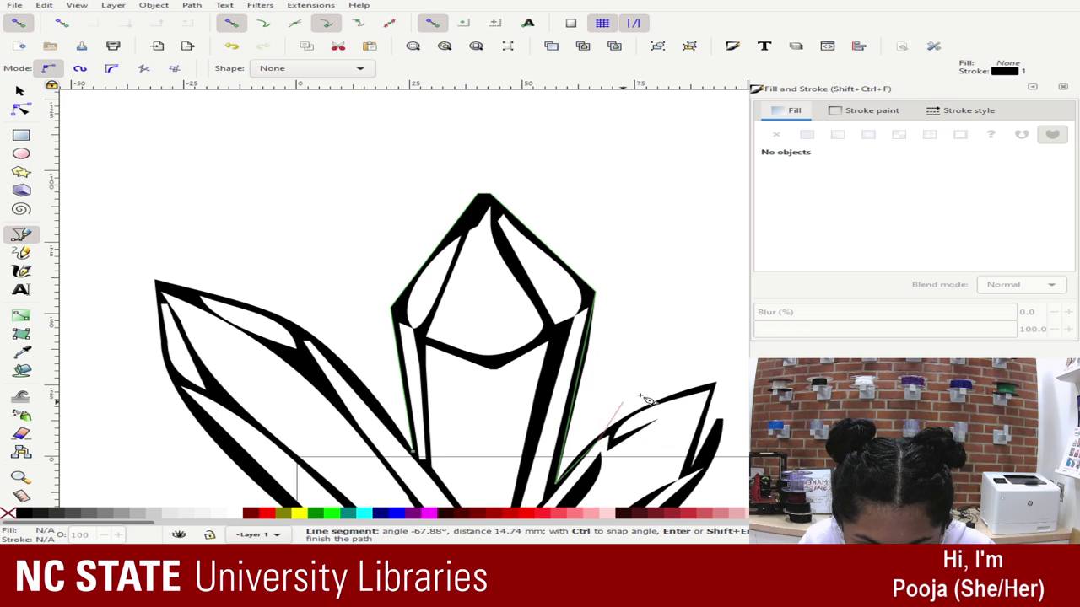
{"action": "left_click", "coordinate": [713, 383]}
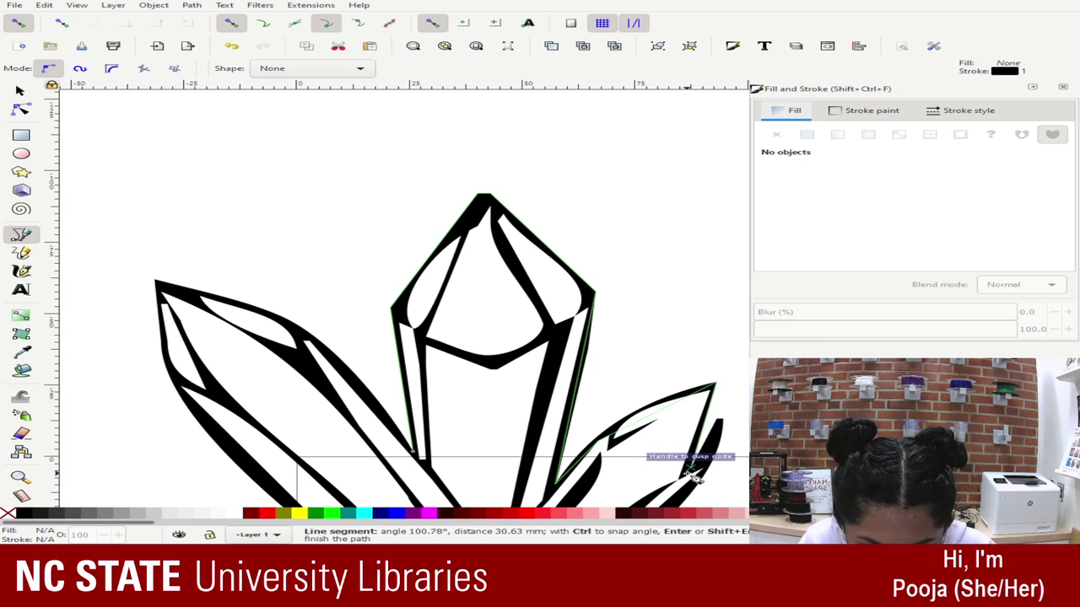
{"action": "scroll", "coordinate": [691, 477], "scroll_direction": "down", "scroll_amount": 4}
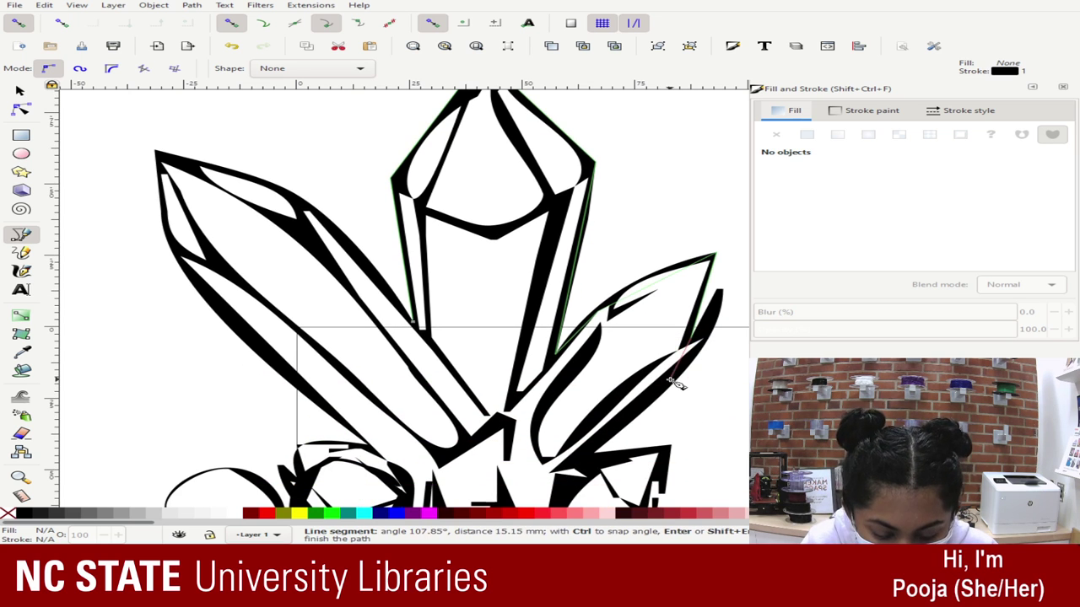
{"action": "scroll", "coordinate": [677, 384], "scroll_direction": "up", "scroll_amount": 2, "text": "ctrl"}
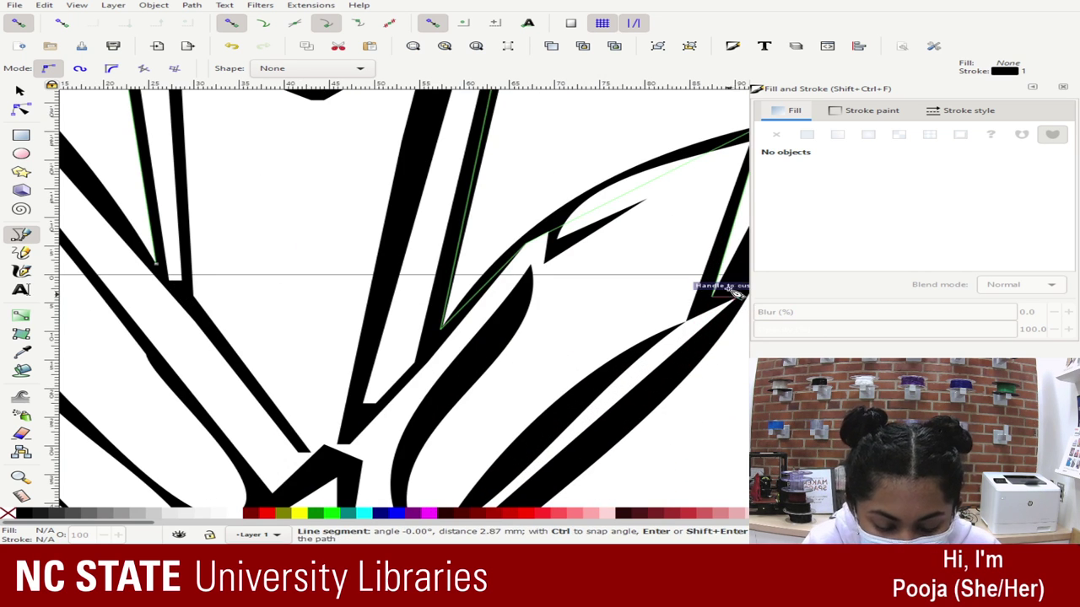
{"action": "scroll", "coordinate": [726, 243], "scroll_direction": "down", "scroll_amount": 2, "text": "ctrl"}
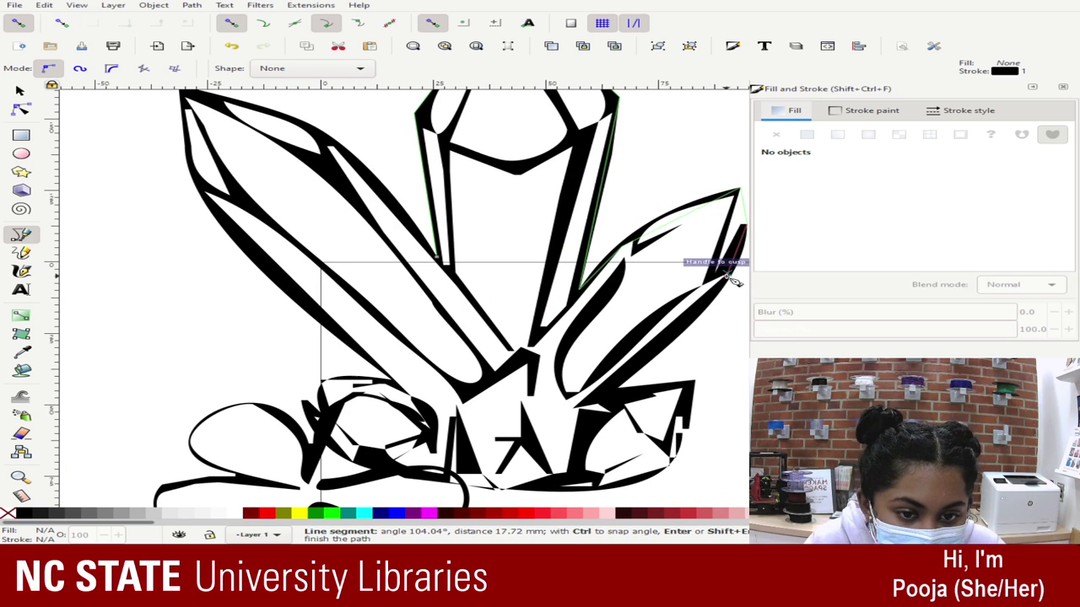
{"action": "left_click", "coordinate": [734, 274]}
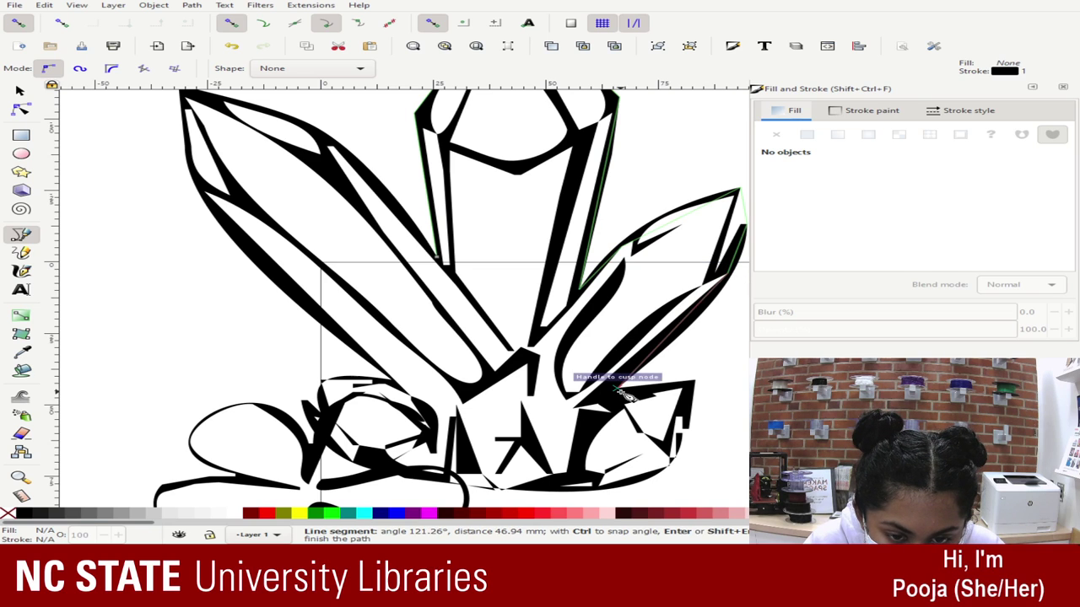
- Extend the path around the small crystals at the base of the cluster, from the right side along the bottom to the left
{"action": "left_click", "coordinate": [625, 385]}
{"action": "left_click", "coordinate": [690, 386]}
{"action": "left_click", "coordinate": [674, 462]}
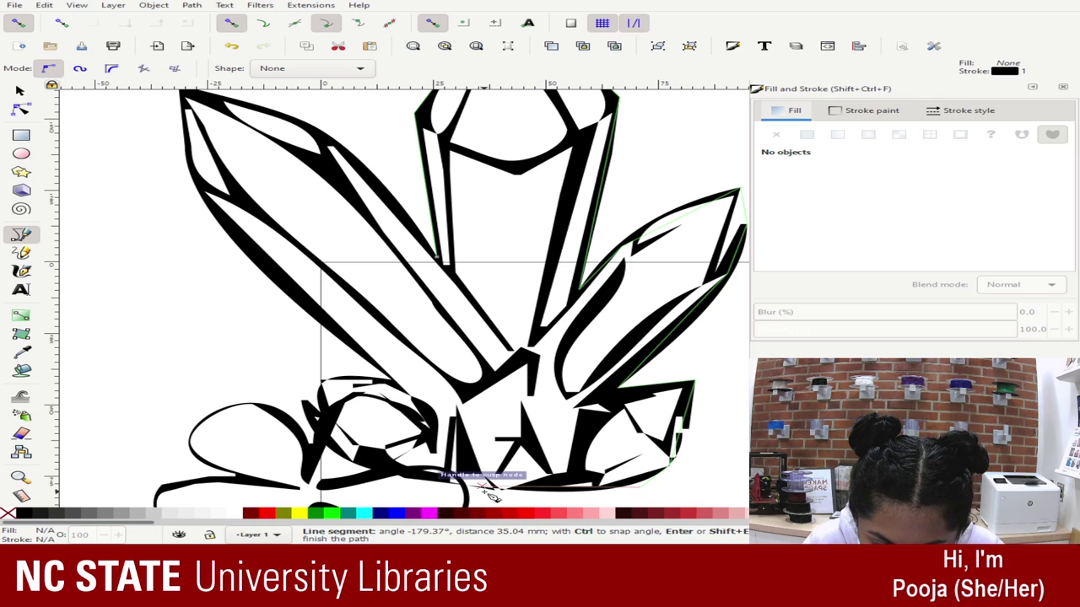
{"action": "left_click", "coordinate": [498, 488]}
{"action": "left_click", "coordinate": [353, 462]}
{"action": "left_click", "coordinate": [307, 402]}
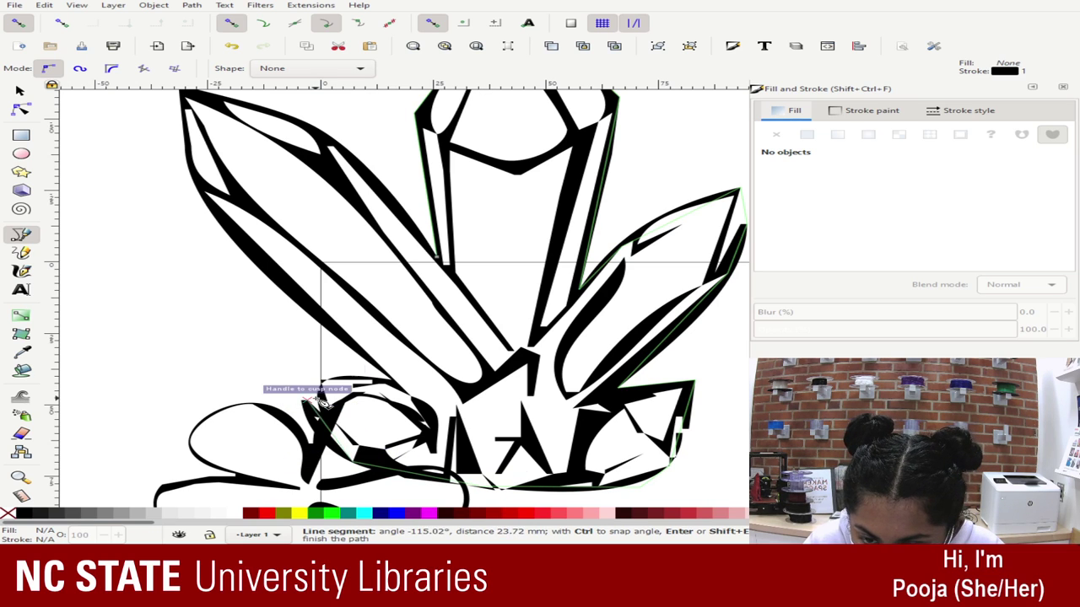
{"action": "left_click", "coordinate": [389, 378]}
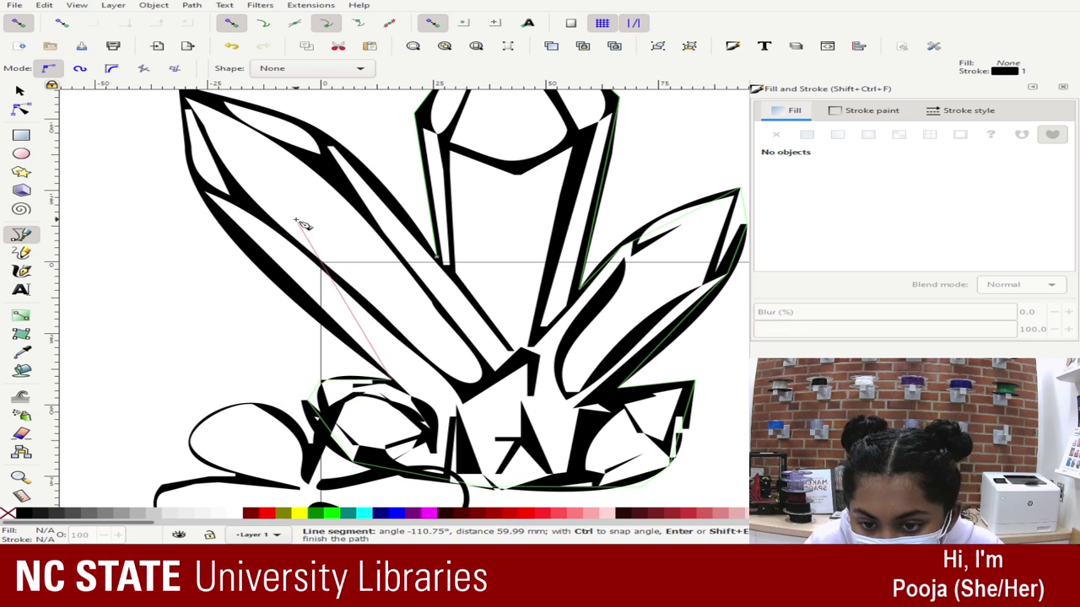
- Trace the large left crystal up to its tip and back down, closing the path at its starting point
{"action": "left_click", "coordinate": [208, 205]}
{"action": "scroll", "coordinate": [195, 110], "scroll_direction": "up", "scroll_amount": 1}
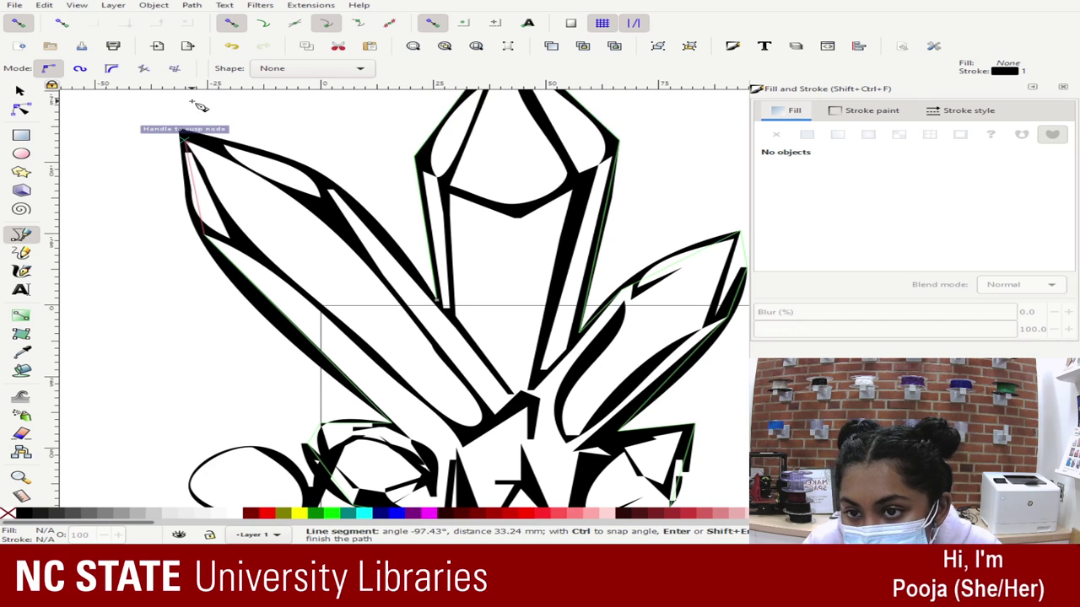
{"action": "left_click", "coordinate": [182, 134]}
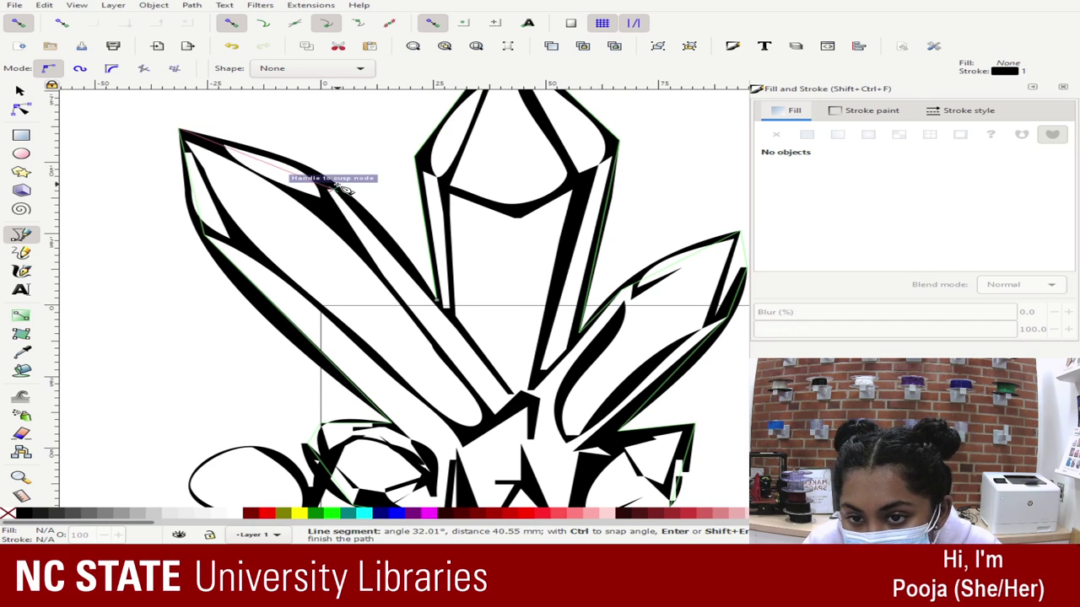
{"action": "left_click", "coordinate": [442, 299]}
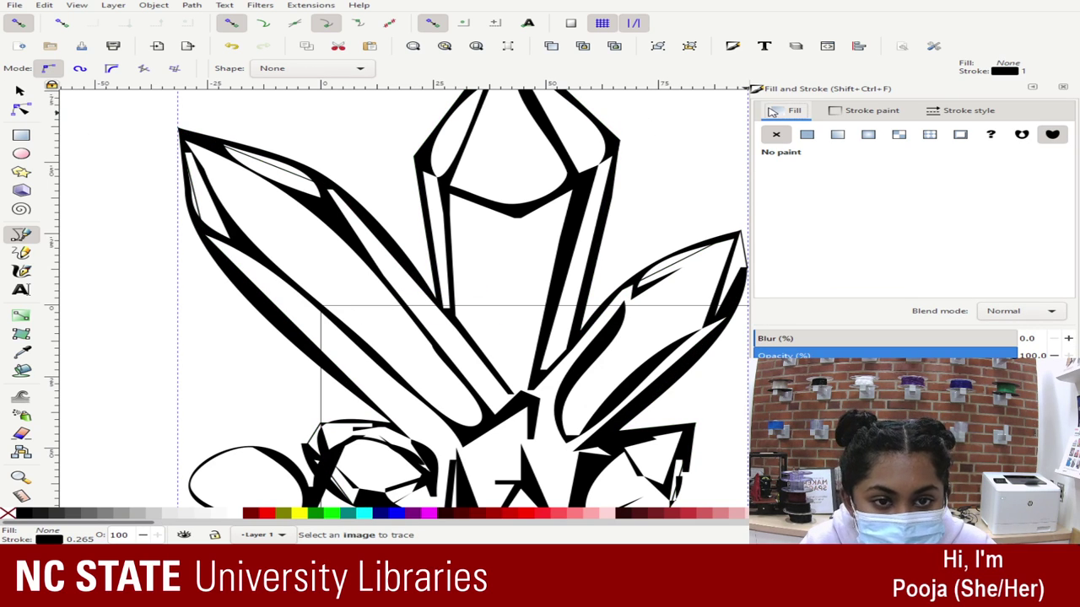
- Give the traced outline shape a flat magenta fill (ff00ff) and remove its stroke
{"action": "left_click", "coordinate": [807, 135]}
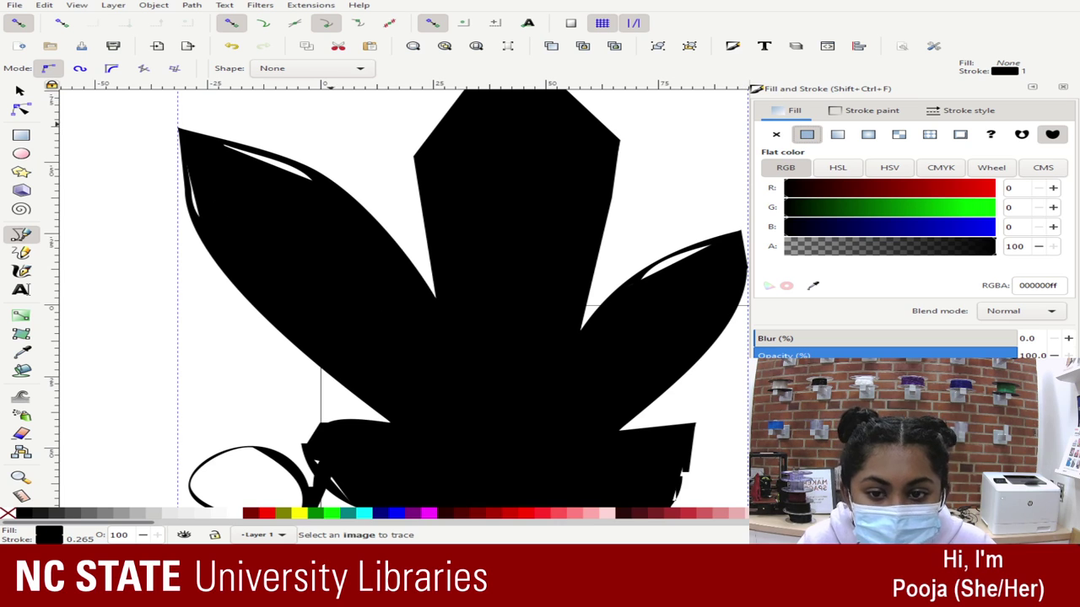
{"action": "left_click", "coordinate": [430, 513]}
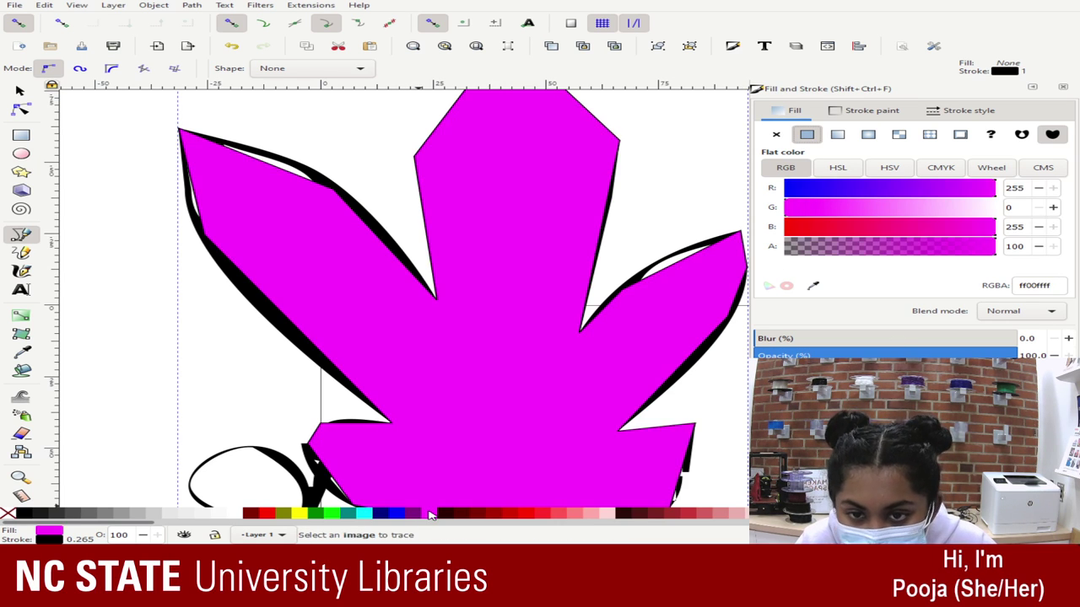
{"action": "left_click", "coordinate": [875, 112]}
{"action": "left_click", "coordinate": [778, 135]}
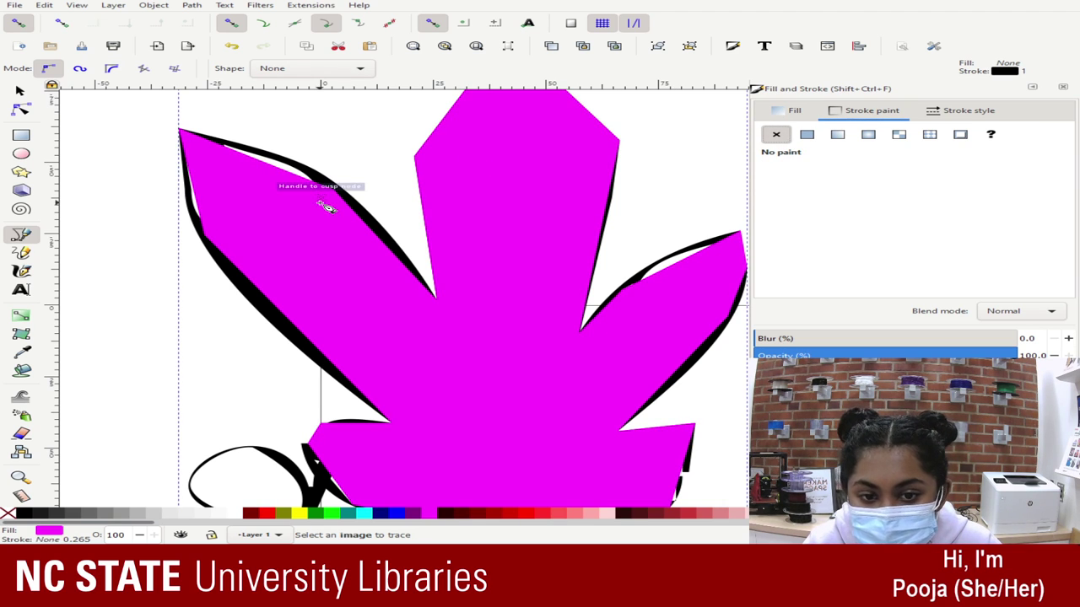
- Smooth the path node at the right crystal's tip and adjust its handle so the upper edge follows the black outline
{"action": "scroll", "coordinate": [325, 206], "scroll_direction": "down", "scroll_amount": 3}
{"action": "key", "text": "minus"}
{"action": "key", "text": "minus"}
{"action": "key", "text": "minus"}
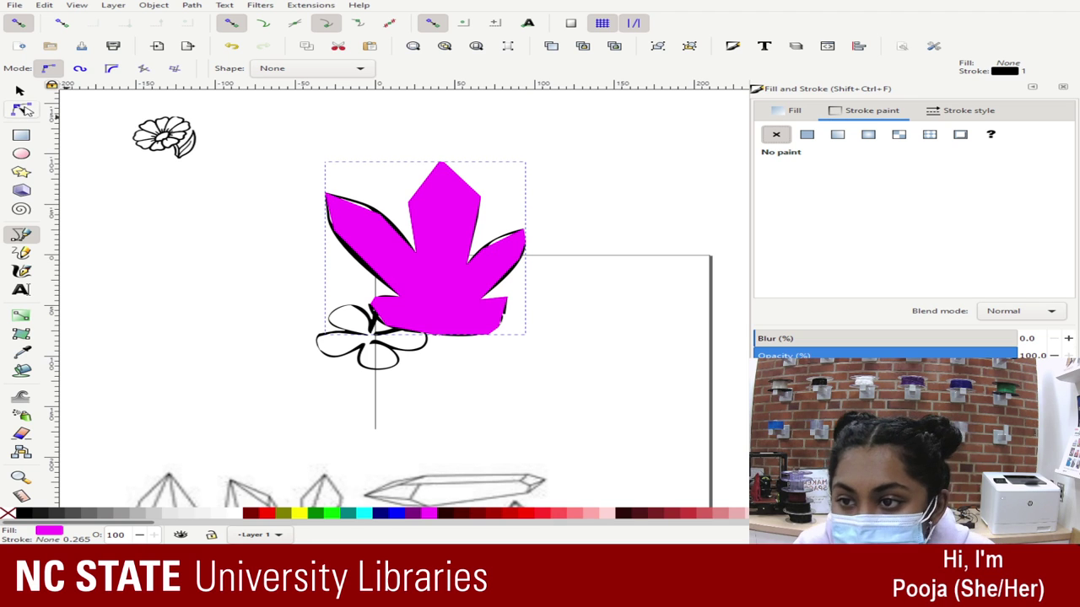
{"action": "key", "text": "n"}
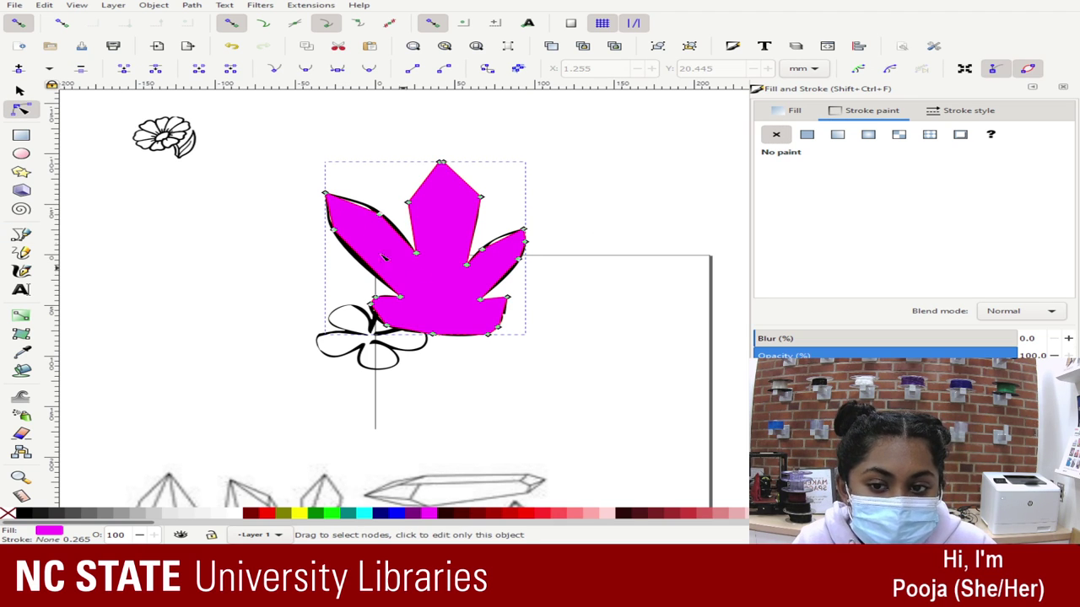
{"action": "key", "text": "plus"}
{"action": "key", "text": "plus"}
{"action": "key", "text": "plus"}
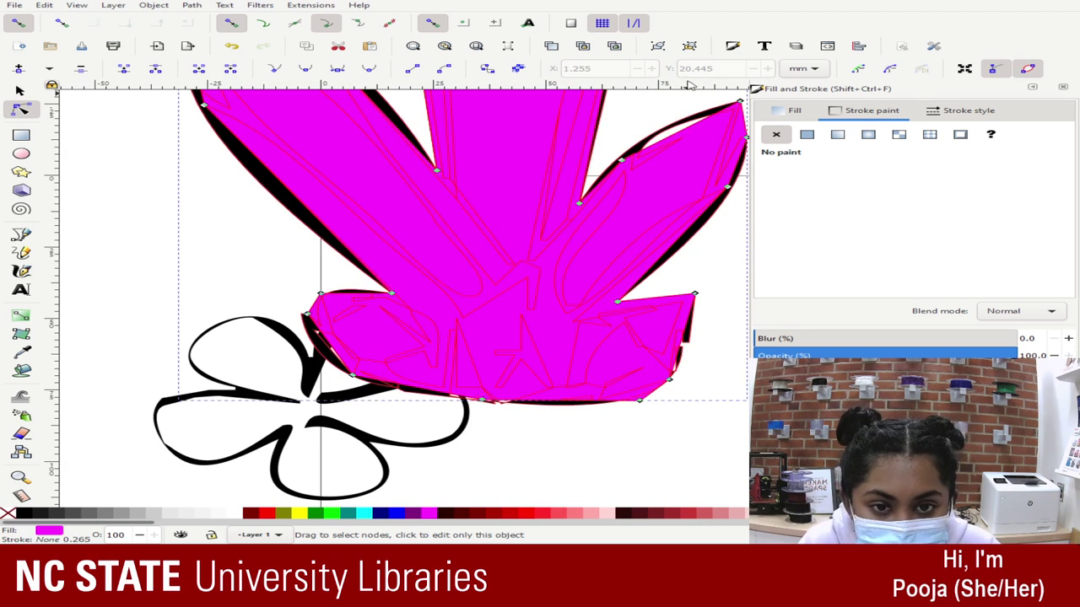
{"action": "scroll", "coordinate": [648, 127], "scroll_direction": "up", "scroll_amount": 1}
{"action": "left_click_drag", "start_coordinate": [667, 138], "coordinate": [789, 156]}
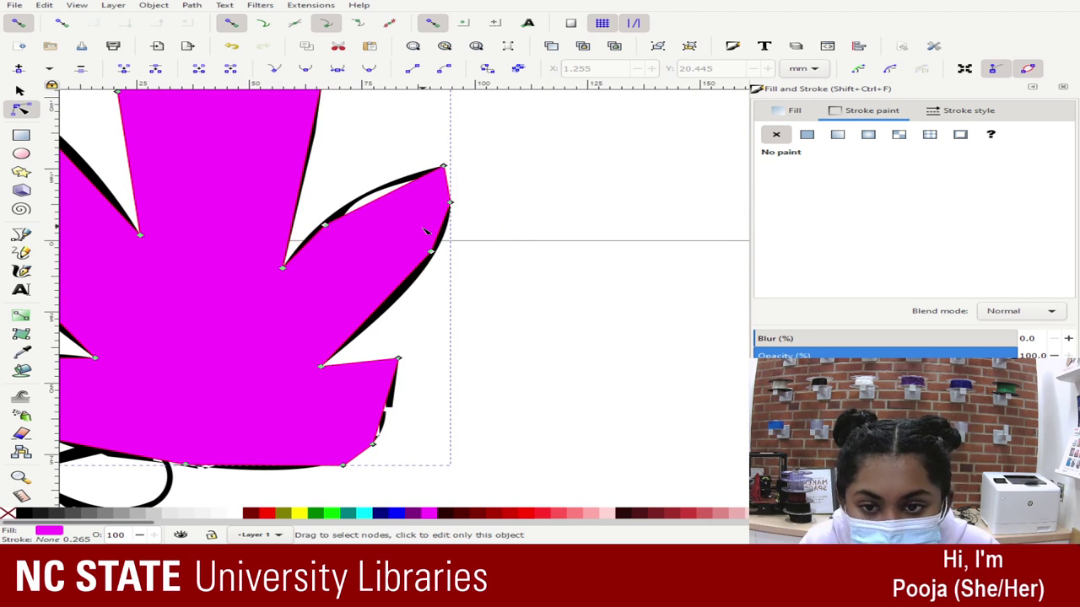
{"action": "left_click", "coordinate": [325, 225]}
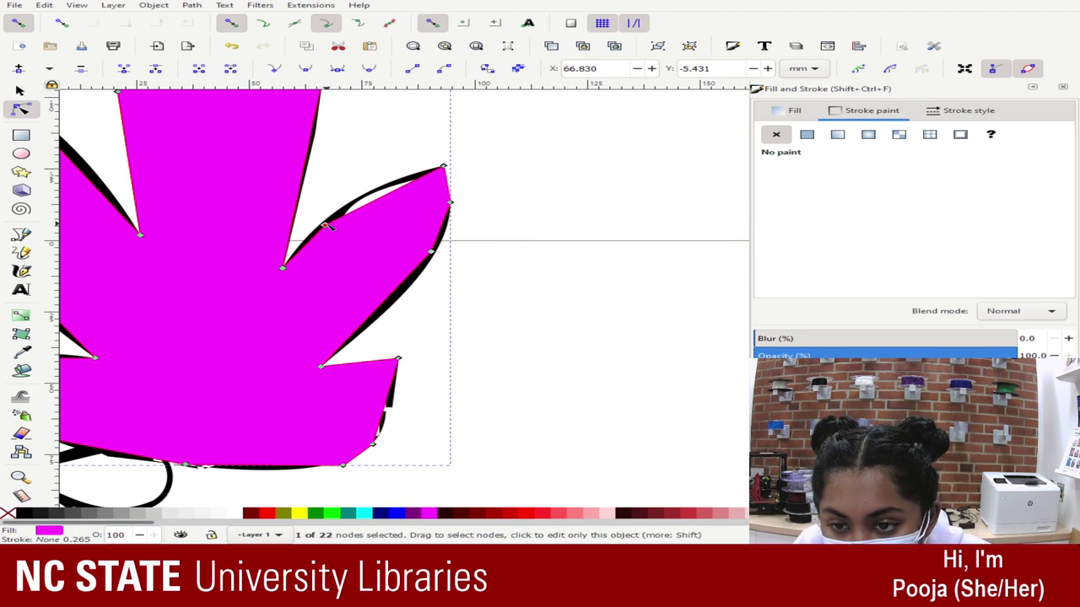
{"action": "left_click", "coordinate": [35, 112]}
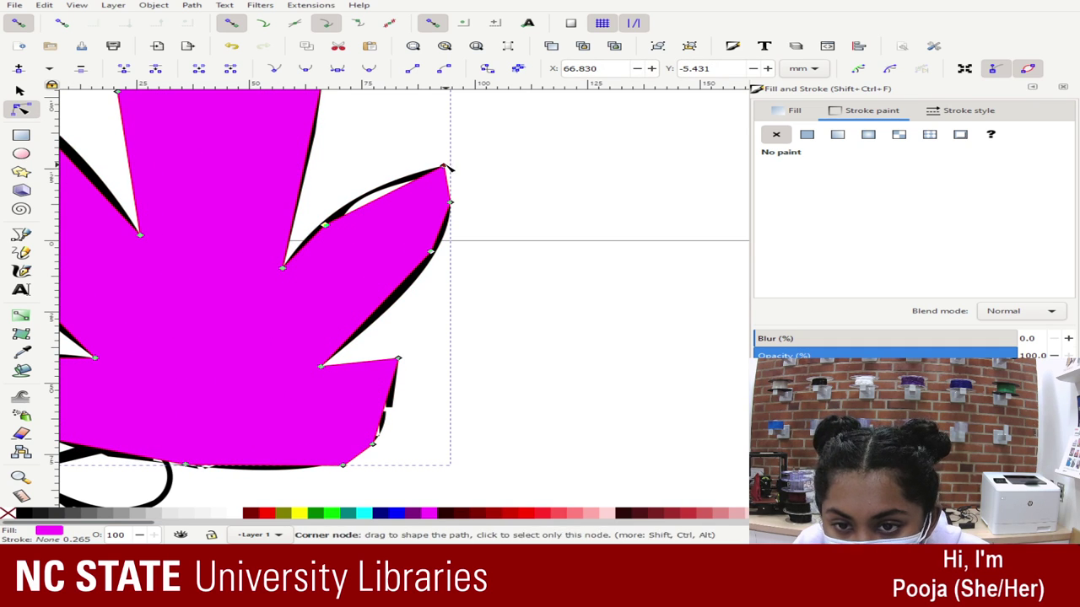
{"action": "left_click_drag", "start_coordinate": [441, 167], "coordinate": [443, 166]}
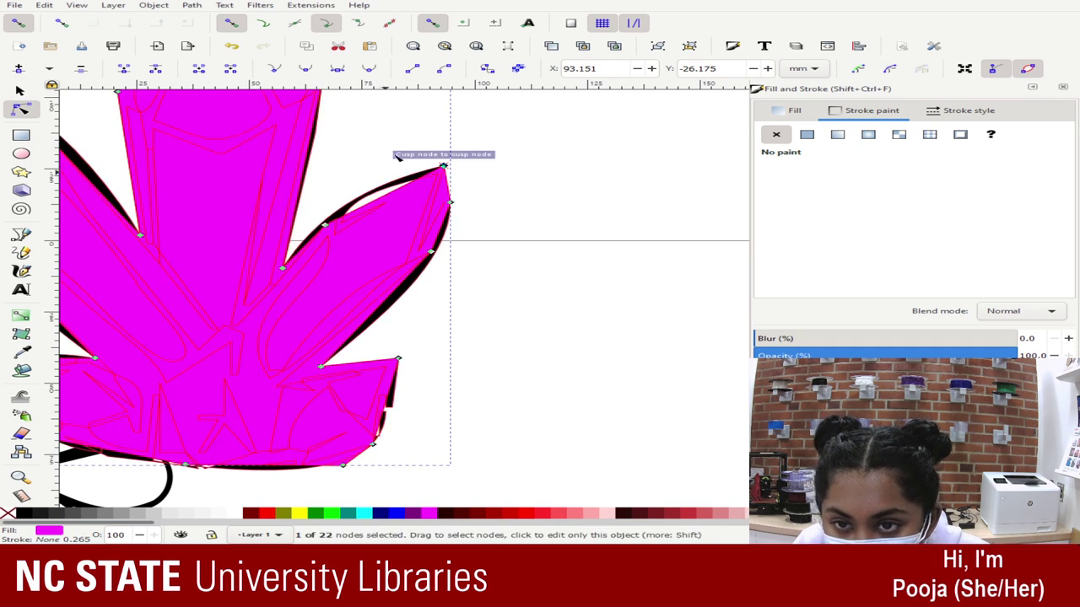
{"action": "left_click", "coordinate": [306, 68]}
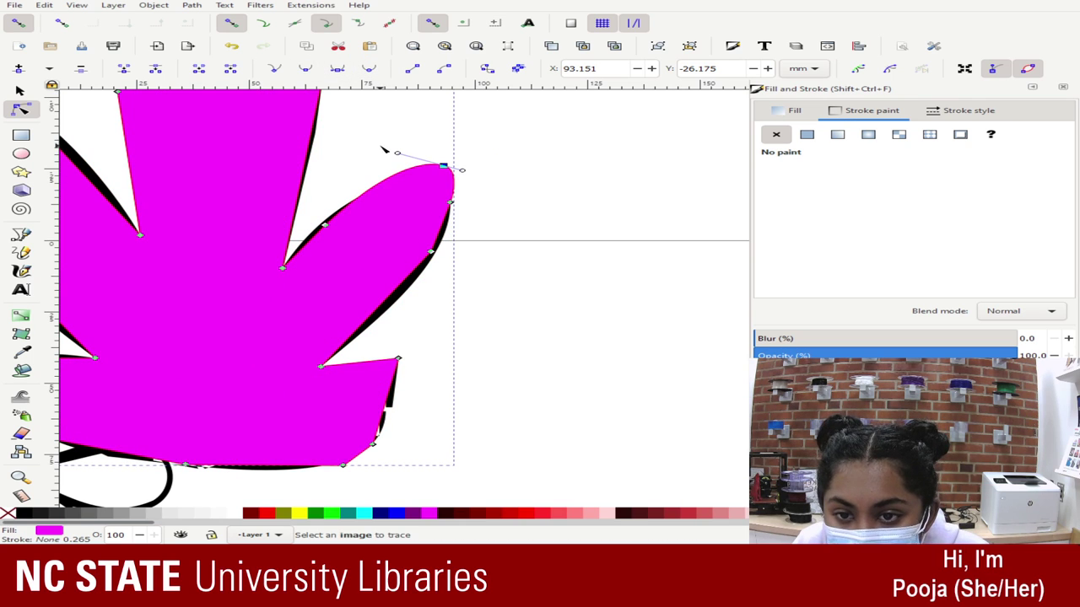
{"action": "left_click_drag", "start_coordinate": [398, 155], "coordinate": [374, 186]}
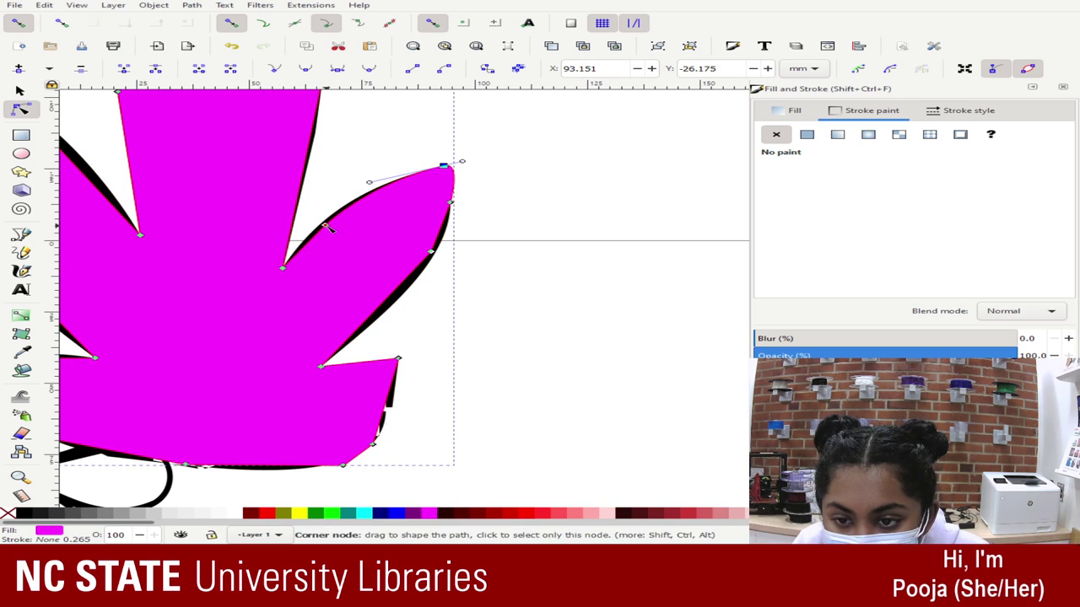
- Shift the right crystal's tip node slightly inward and bend its outer handle downward to fit the pointed tip
{"action": "mouse_move", "coordinate": [327, 227]}
{"action": "left_mouse_down"}
{"action": "mouse_move", "coordinate": [335, 219]}
{"action": "mouse_move", "coordinate": [323, 226]}
{"action": "left_mouse_up"}
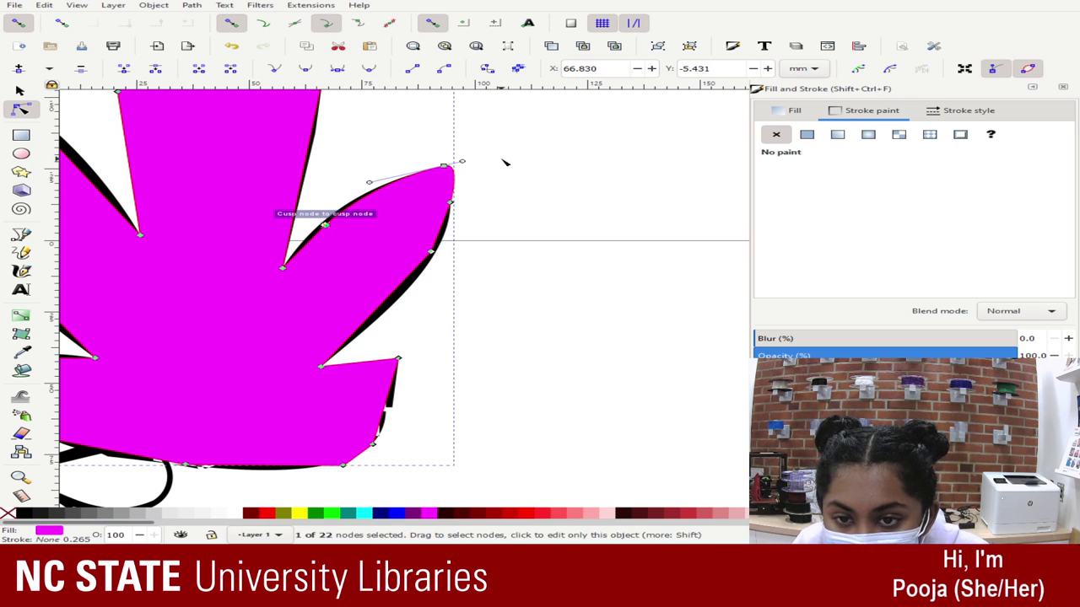
{"action": "mouse_move", "coordinate": [446, 164]}
{"action": "left_mouse_down"}
{"action": "mouse_move", "coordinate": [435, 180]}
{"action": "mouse_move", "coordinate": [438, 169]}
{"action": "left_mouse_up"}
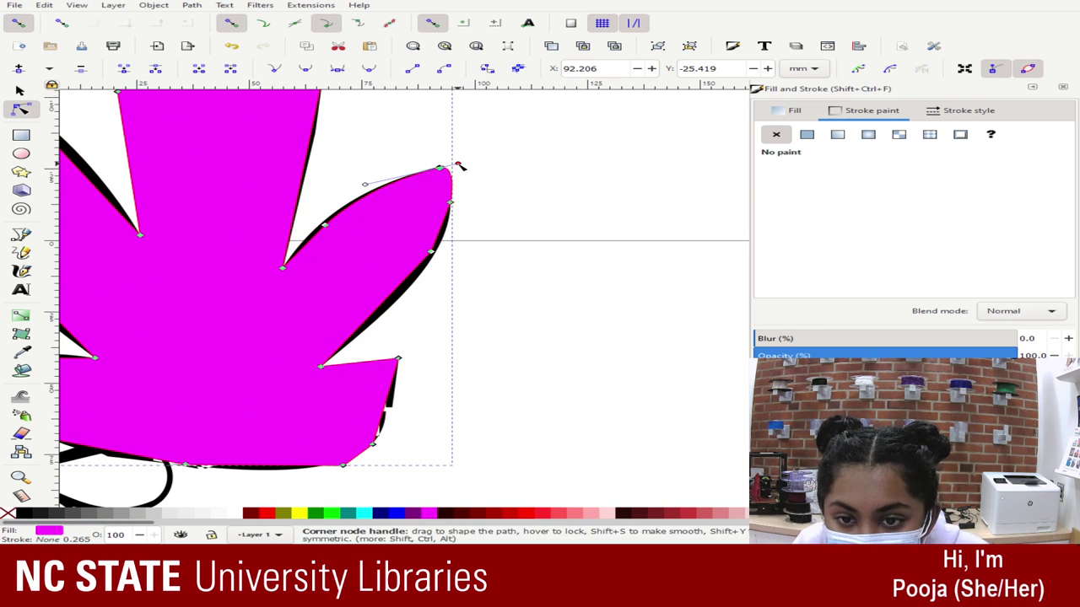
{"action": "left_click_drag", "start_coordinate": [457, 162], "coordinate": [460, 180]}
{"action": "scroll", "coordinate": [397, 253], "scroll_direction": "down", "scroll_amount": 3}
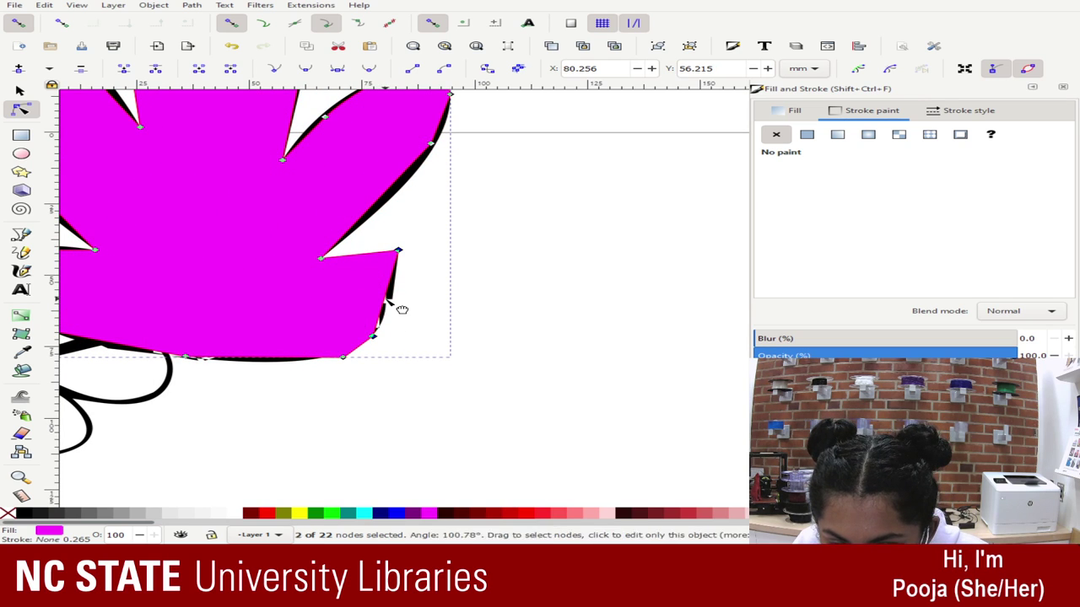
- Smooth the two nodes on the small lower-right crystal's outer edge and adjust the upper node's handles to fit the black outline
{"action": "left_click", "coordinate": [400, 248]}
{"action": "left_click_drag", "start_coordinate": [377, 330], "coordinate": [361, 237]}
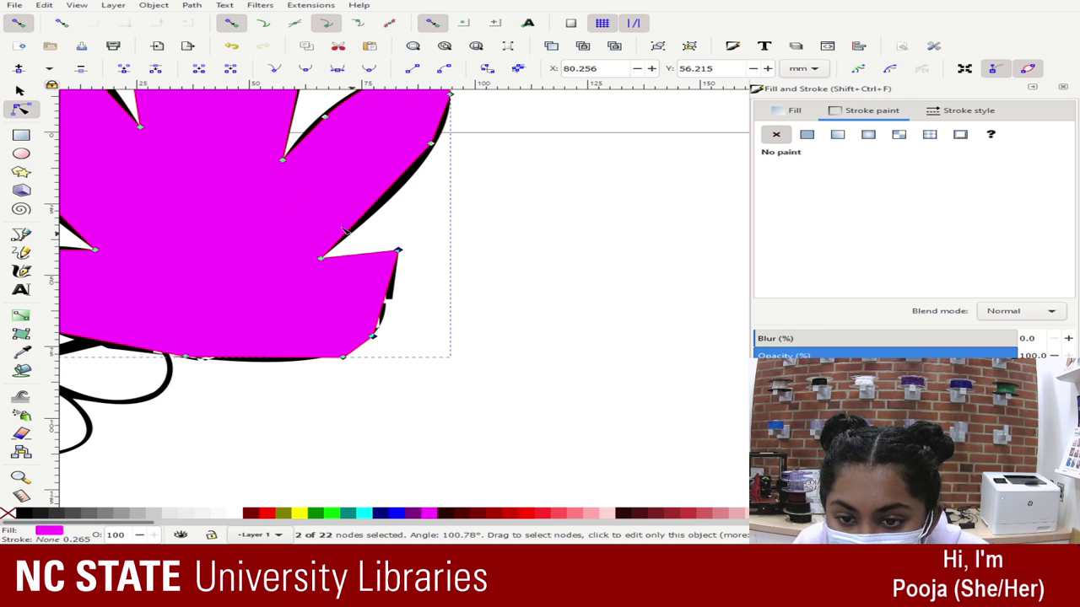
{"action": "left_click", "coordinate": [304, 68]}
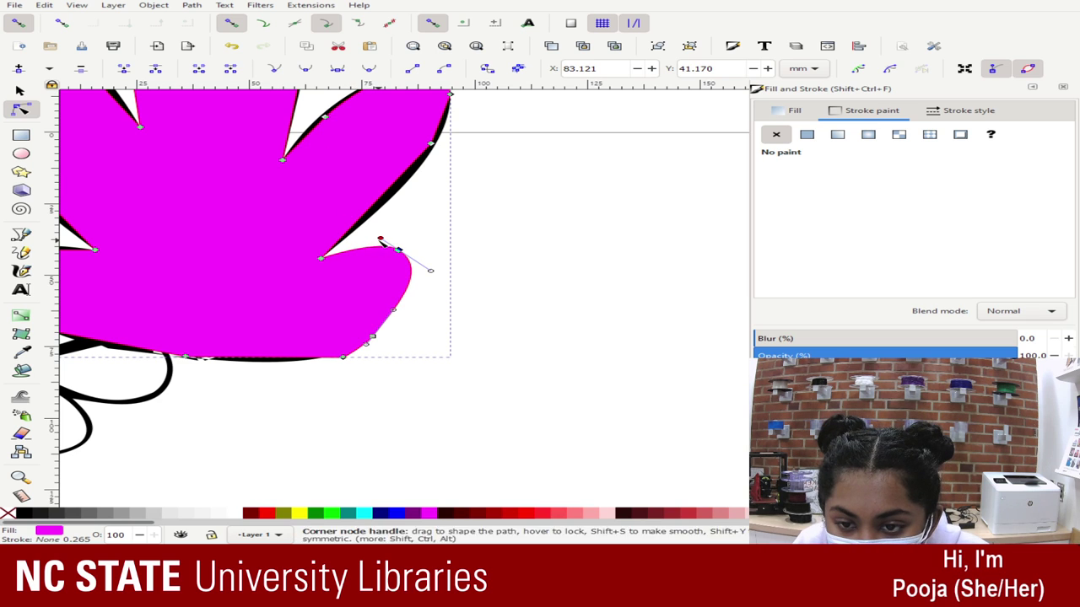
{"action": "left_click_drag", "start_coordinate": [381, 240], "coordinate": [329, 283]}
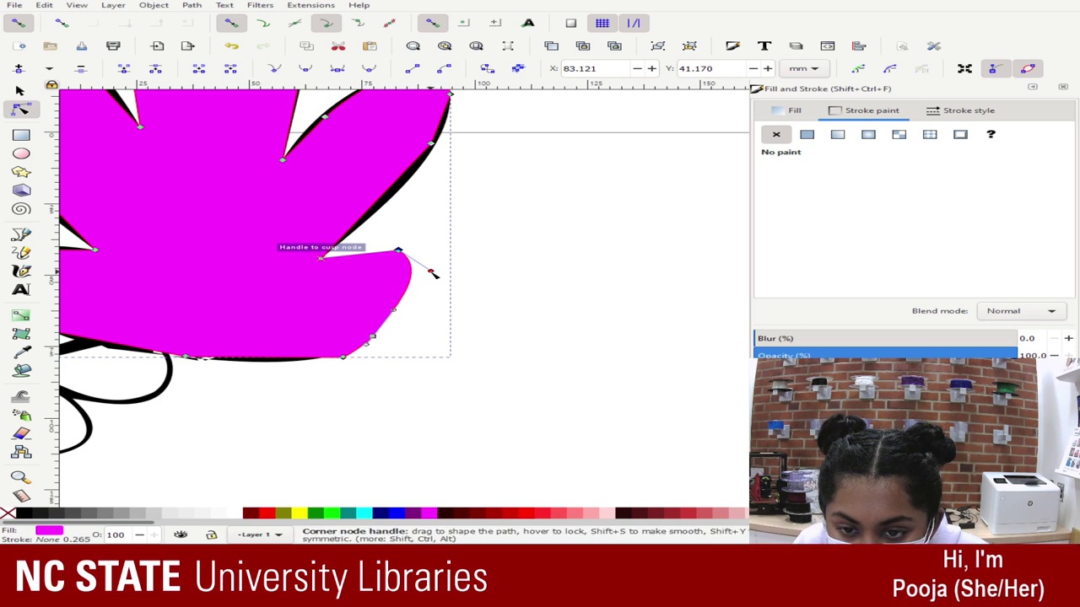
{"action": "mouse_move", "coordinate": [432, 272]}
{"action": "left_mouse_down"}
{"action": "mouse_move", "coordinate": [384, 274]}
{"action": "mouse_move", "coordinate": [400, 279]}
{"action": "left_mouse_up"}
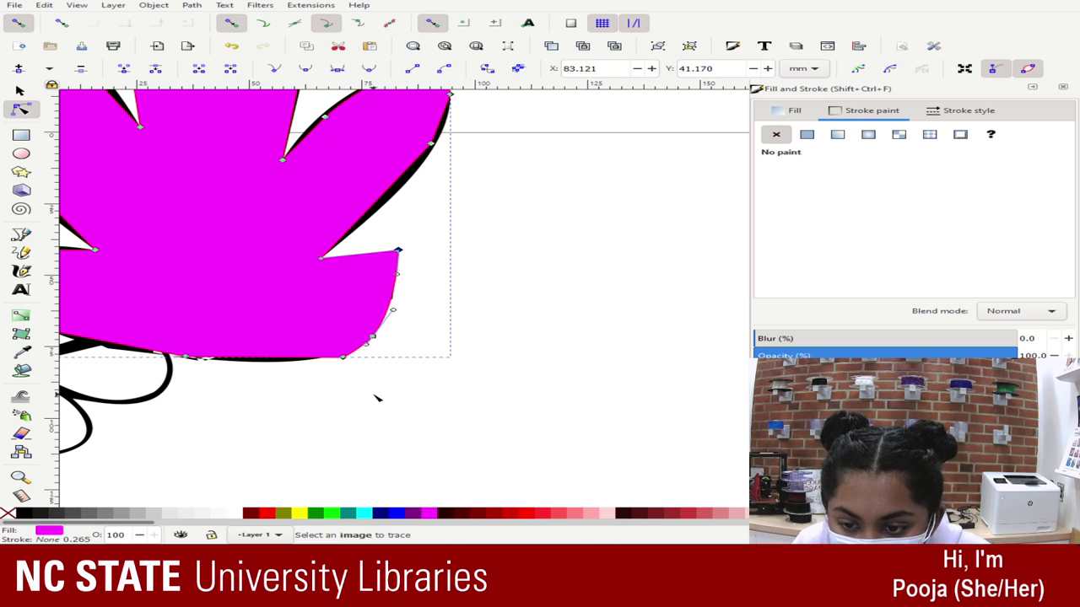
- Smooth the two nodes bounding the silhouette's lower-left edge above the flower so it curves along the black outline, and select the upper node
{"action": "left_click_drag", "start_coordinate": [313, 394], "coordinate": [704, 355]}
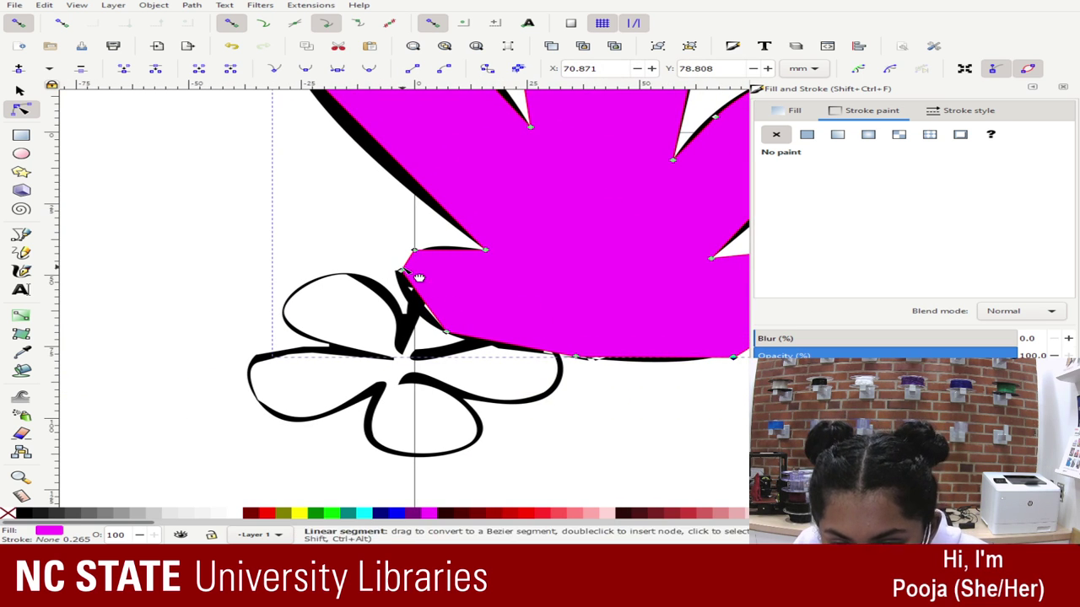
{"action": "left_click", "coordinate": [445, 331]}
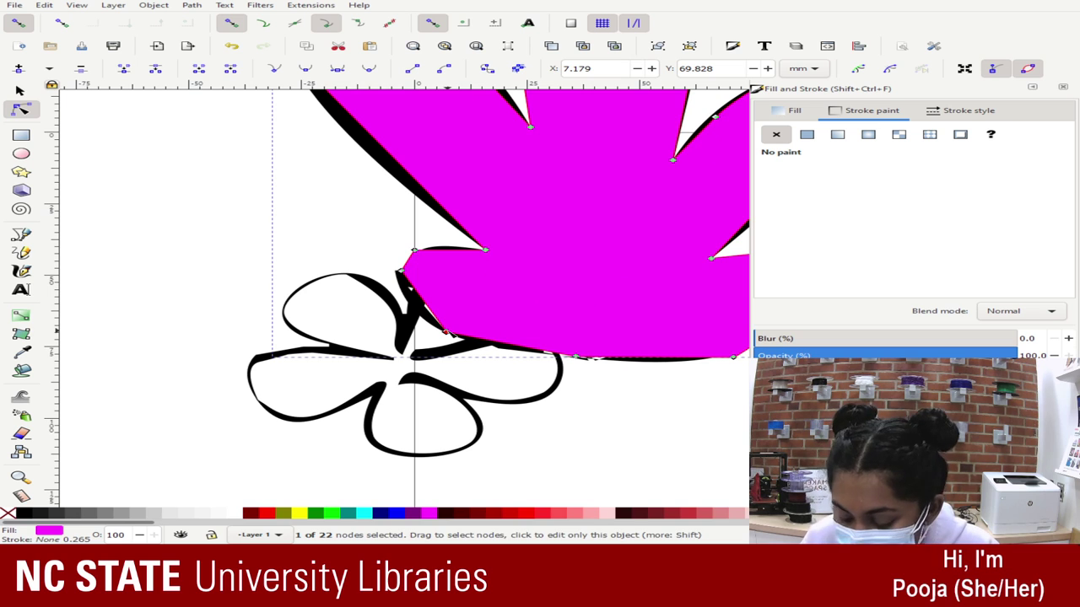
{"action": "left_click", "coordinate": [414, 284], "text": "shift"}
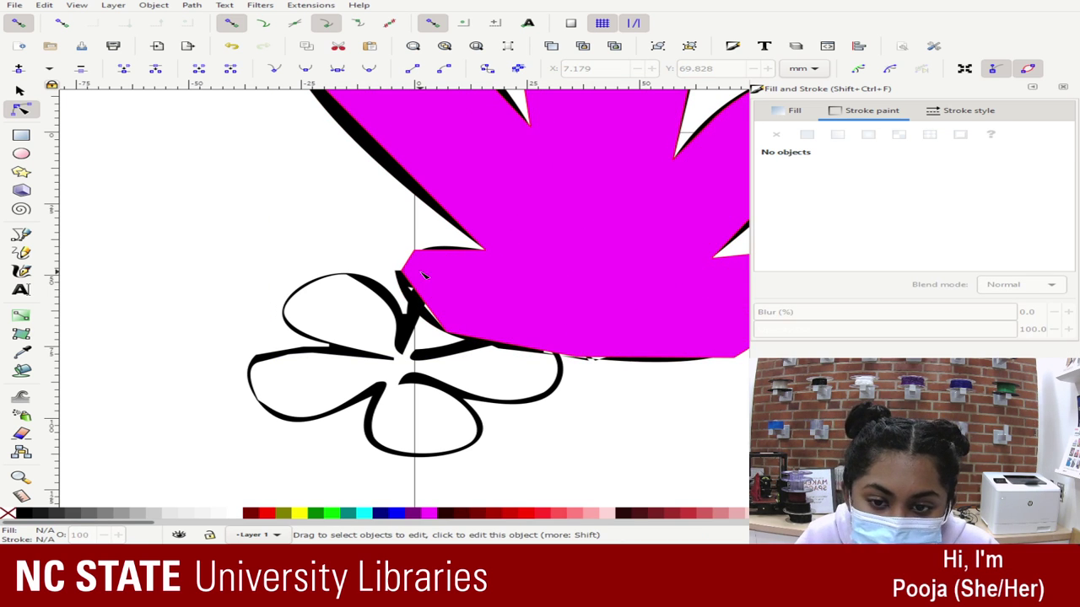
{"action": "left_click", "coordinate": [420, 273]}
{"action": "left_click_drag", "start_coordinate": [380, 258], "coordinate": [468, 349]}
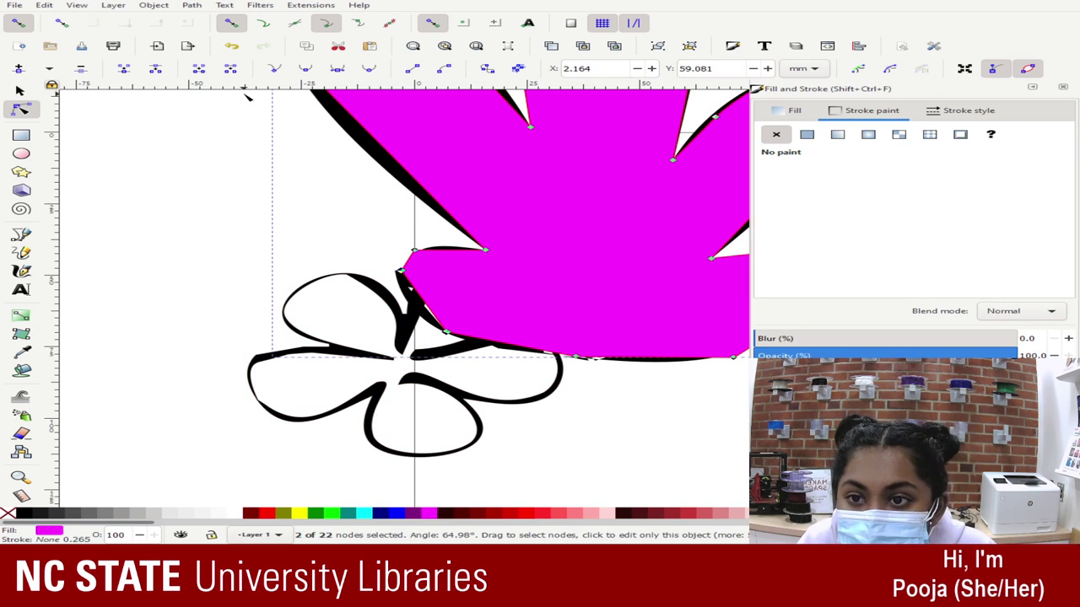
{"action": "left_click", "coordinate": [305, 69]}
{"action": "left_click", "coordinate": [357, 225]}
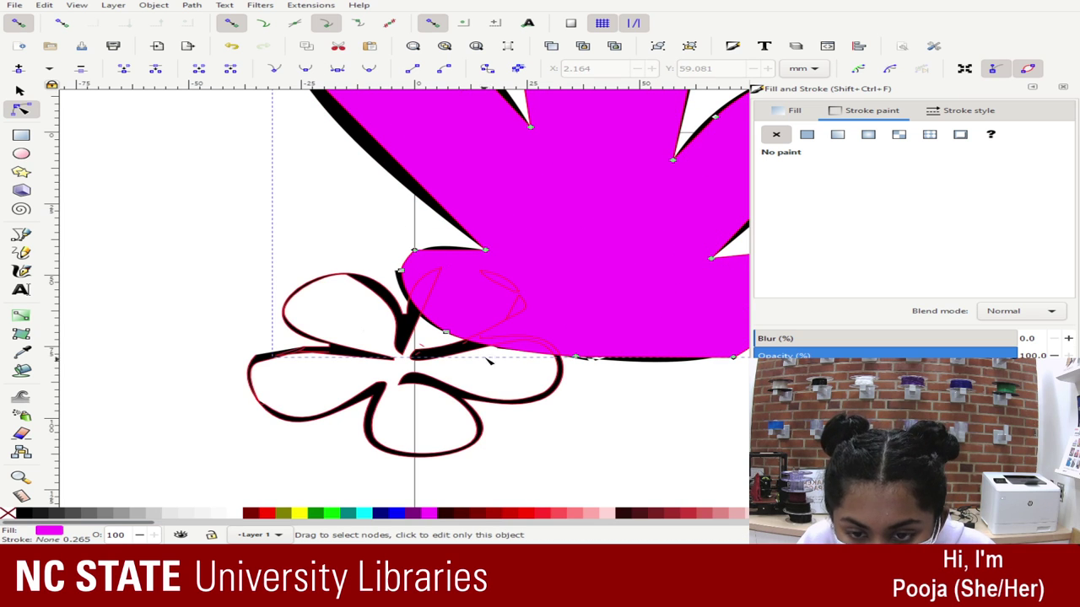
{"action": "left_click", "coordinate": [400, 269]}
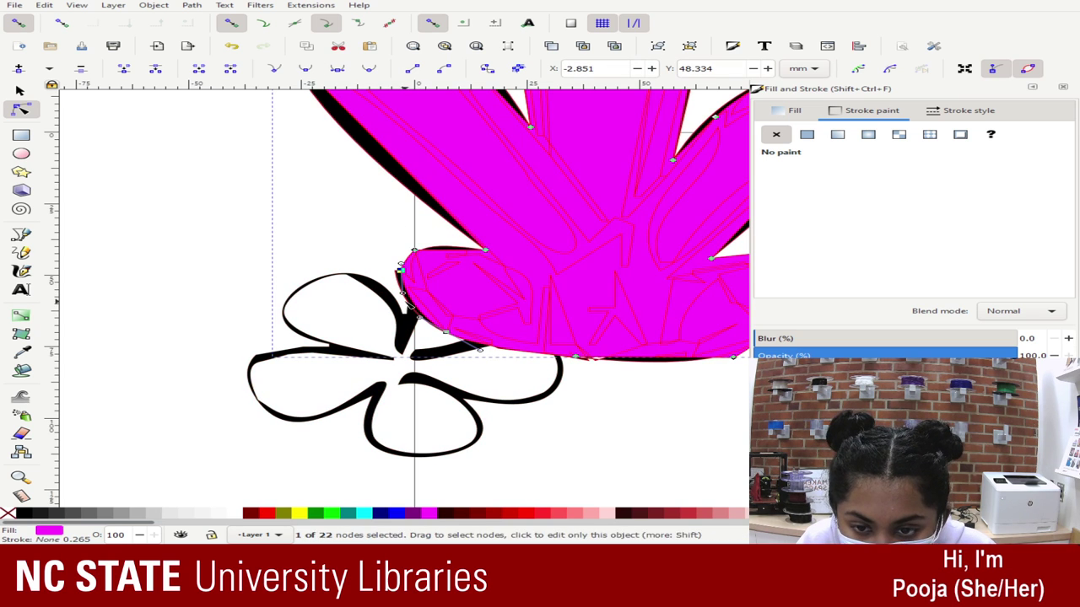
- Convert the node at the base's left end to a corner and move it onto the black outline at about X -4.3, Y 48.3 mm
{"action": "left_click_drag", "start_coordinate": [403, 291], "coordinate": [394, 271]}
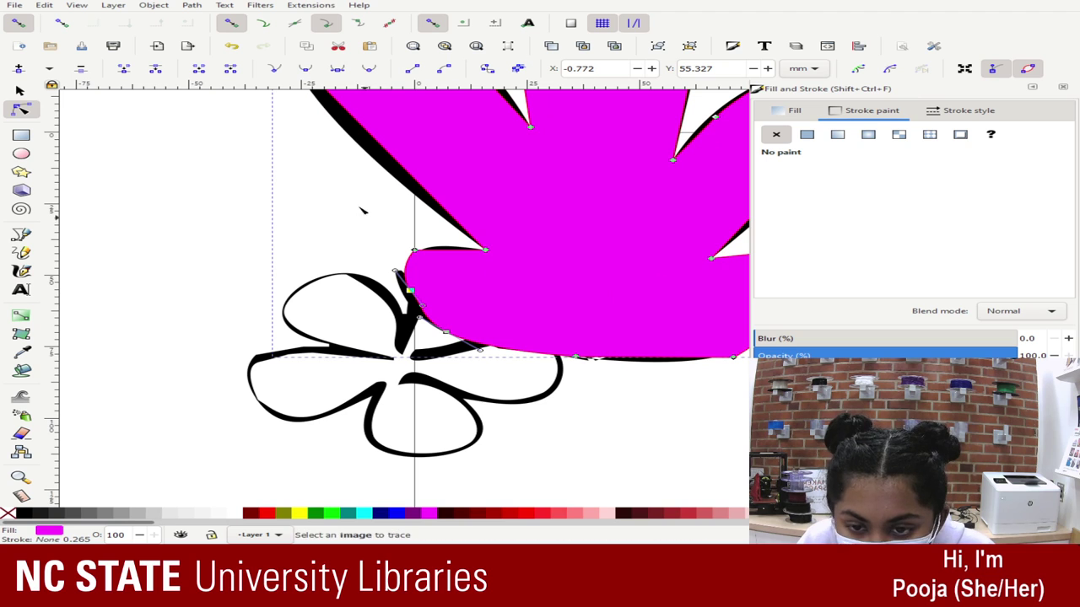
{"action": "left_click", "coordinate": [278, 69]}
{"action": "left_click_drag", "start_coordinate": [412, 291], "coordinate": [395, 270]}
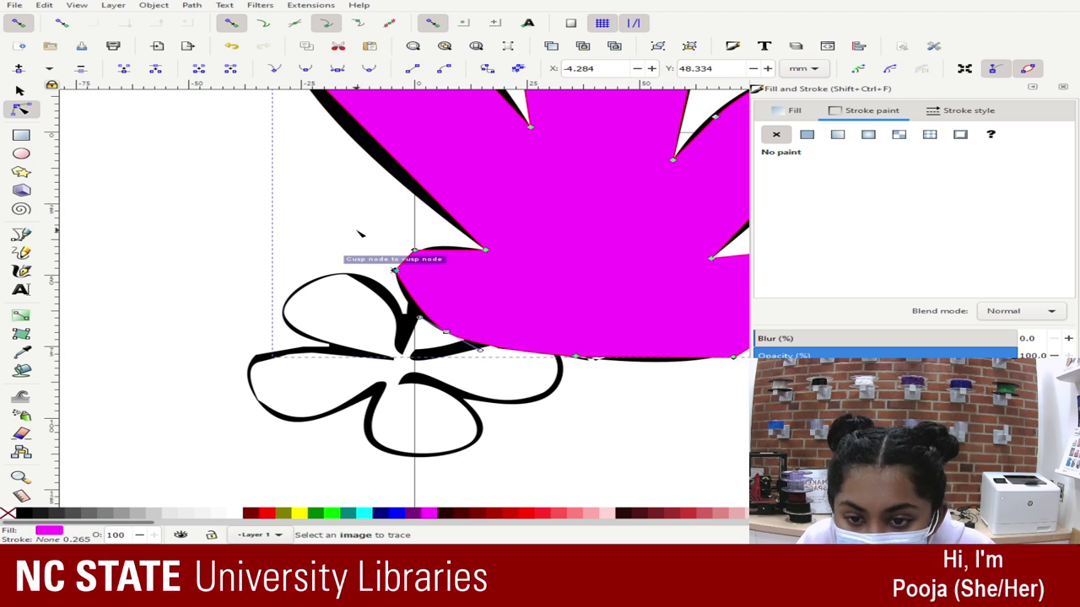
- Smooth the mid-edge nodes on both sides of the left crystal so the magenta shape curves along the black outline
{"action": "scroll", "coordinate": [387, 267], "scroll_direction": "up", "scroll_amount": 5}
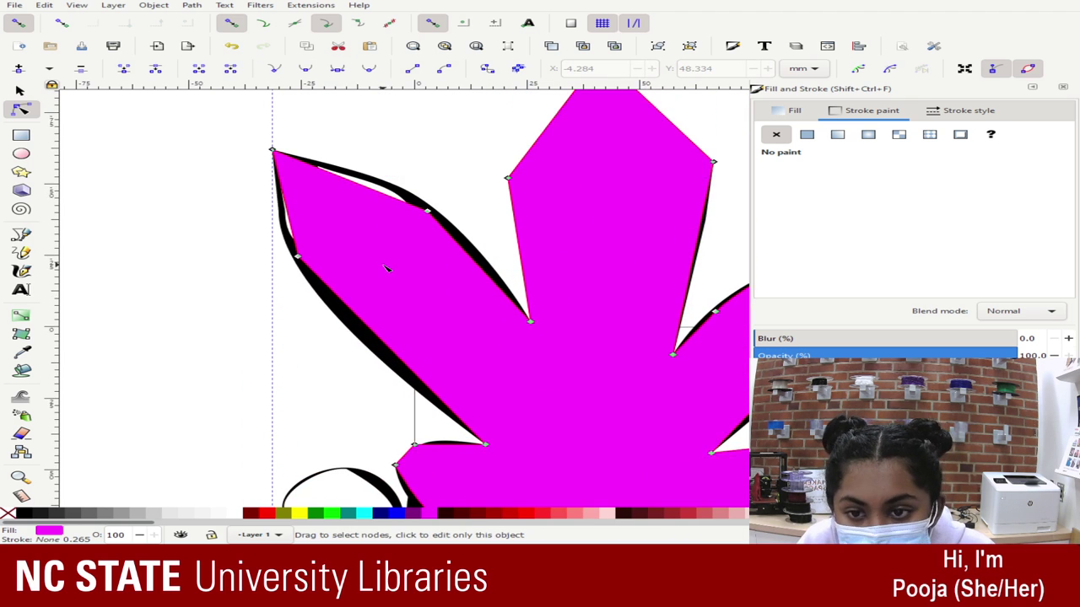
{"action": "scroll", "coordinate": [384, 264], "scroll_direction": "up", "scroll_amount": 1}
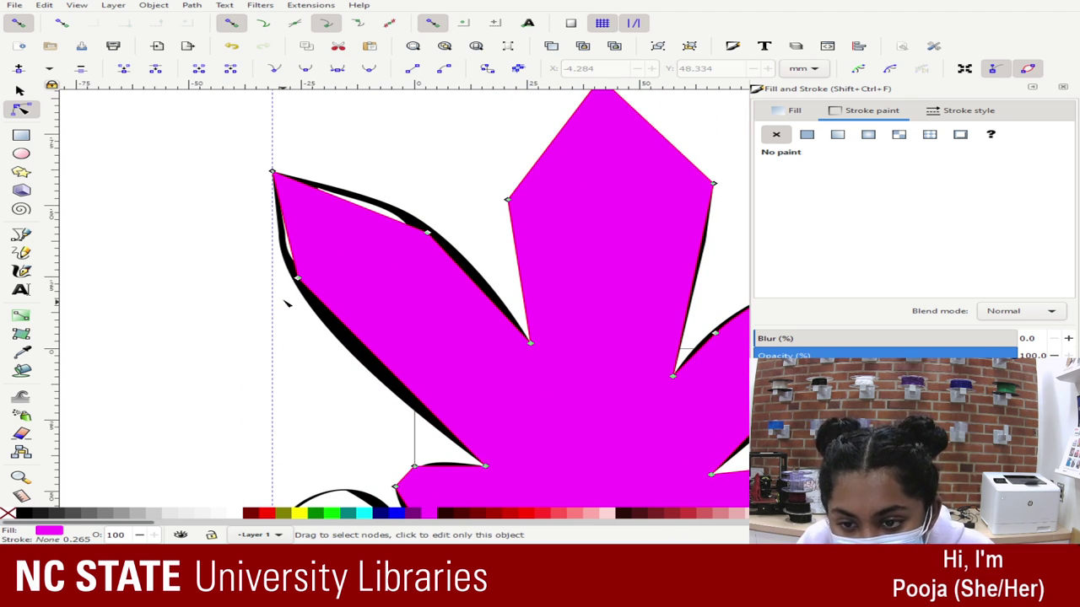
{"action": "left_click", "coordinate": [298, 279]}
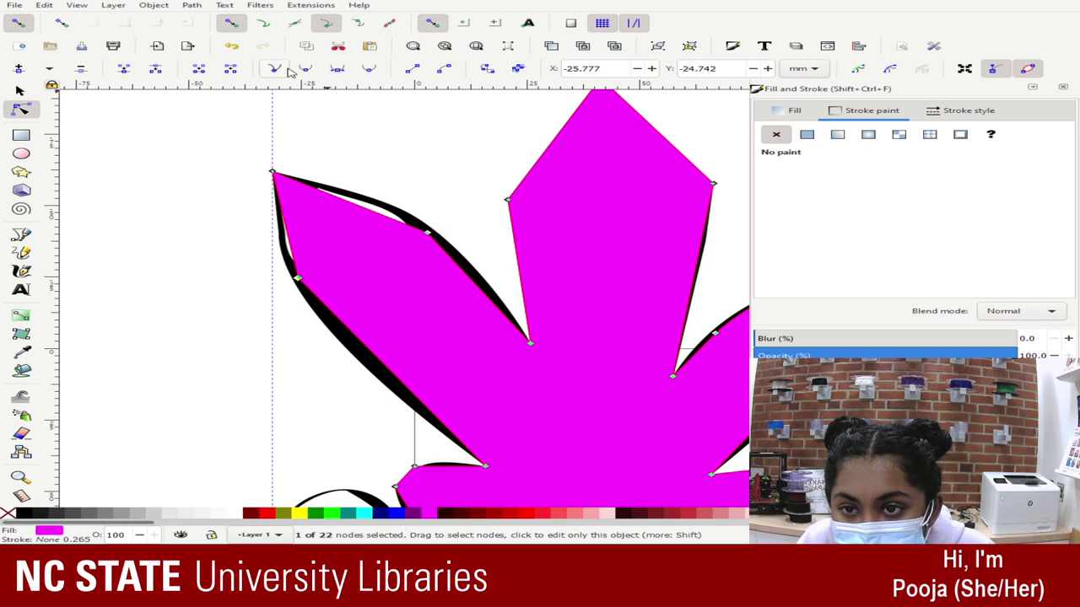
{"action": "left_click", "coordinate": [428, 232]}
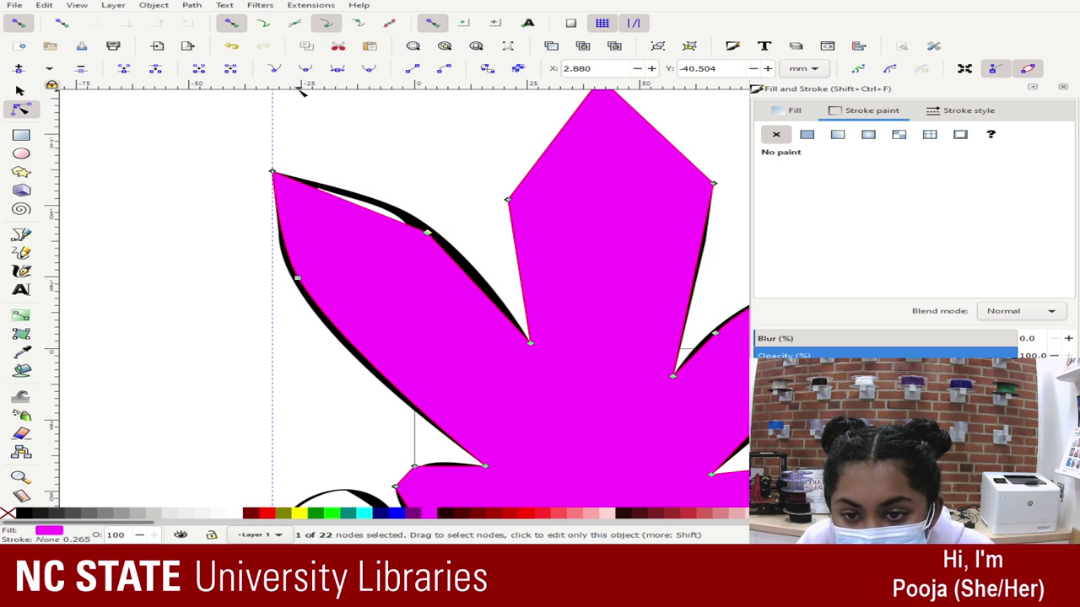
{"action": "left_click", "coordinate": [308, 69]}
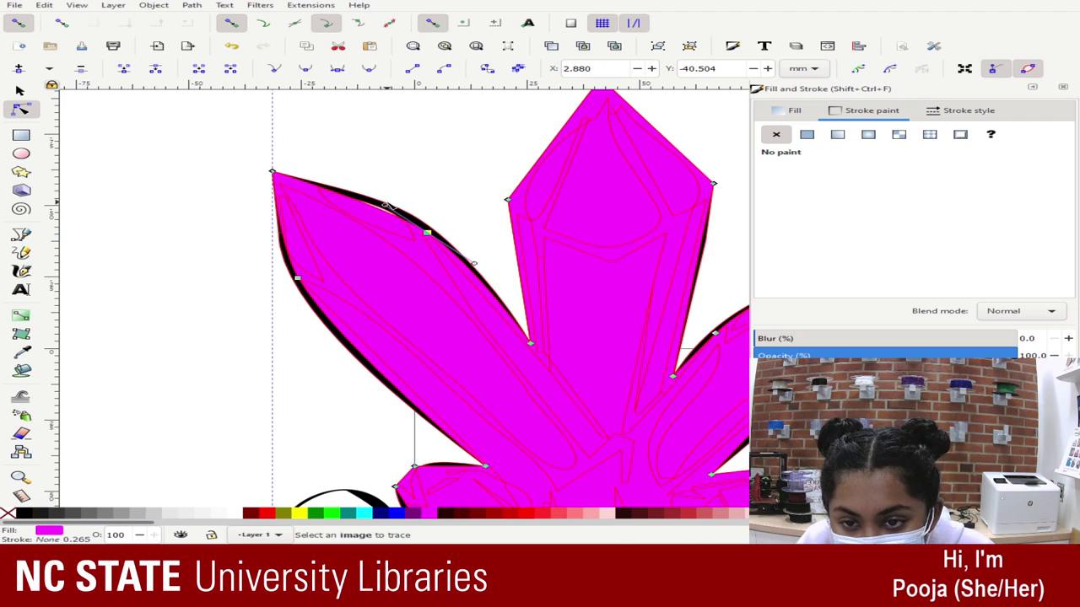
{"action": "left_click", "coordinate": [383, 188]}
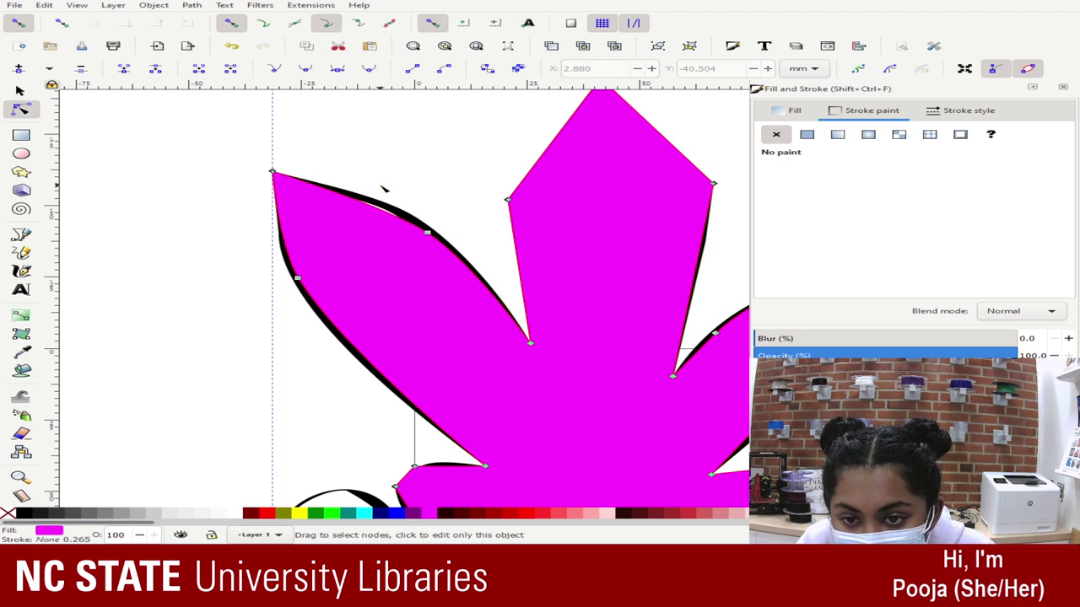
- Adjust the curve handles of the node on the left crystal's upper edge to fit the magenta fill to the black outline
{"action": "left_click", "coordinate": [426, 232]}
{"action": "left_click_drag", "start_coordinate": [386, 204], "coordinate": [430, 176]}
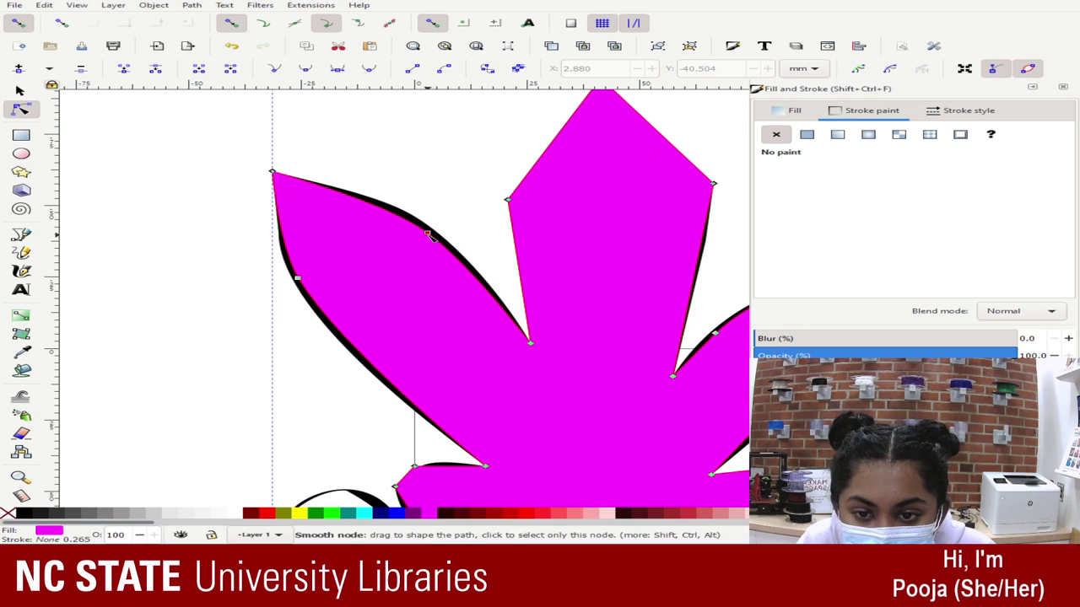
{"action": "left_click", "coordinate": [428, 232]}
{"action": "left_click_drag", "start_coordinate": [386, 204], "coordinate": [404, 196]}
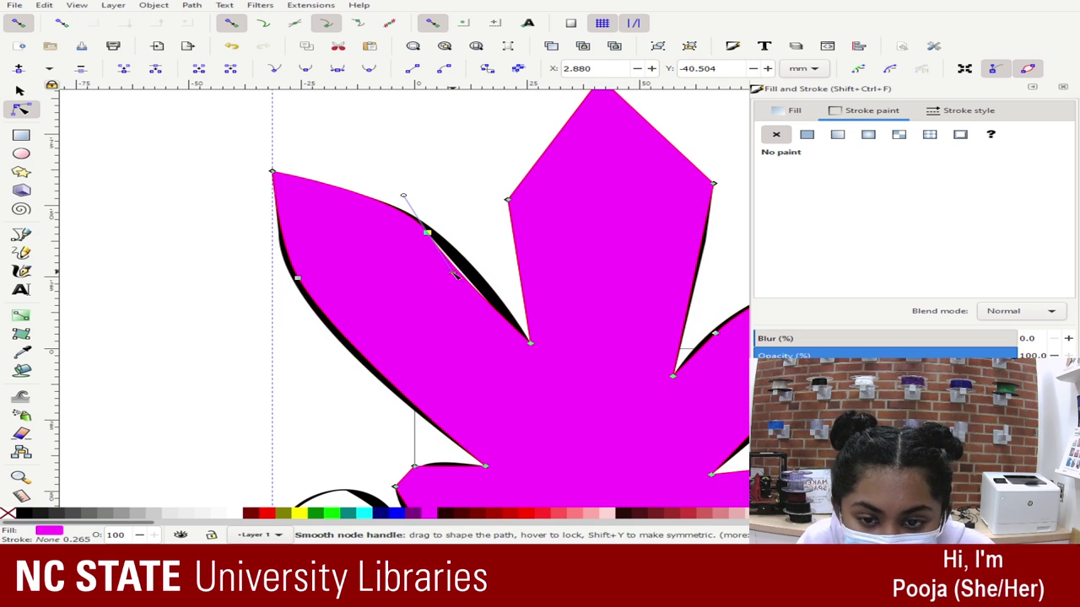
{"action": "left_click_drag", "start_coordinate": [457, 275], "coordinate": [465, 272]}
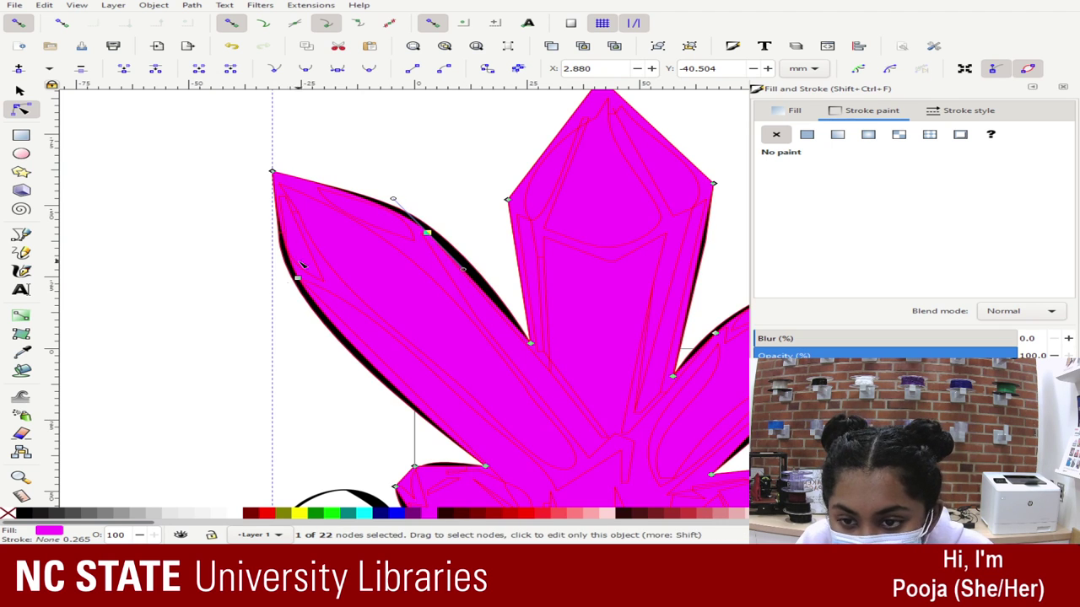
{"action": "left_click", "coordinate": [385, 127]}
{"action": "scroll", "coordinate": [437, 156], "scroll_direction": "up", "scroll_amount": 1}
{"action": "scroll", "coordinate": [437, 157], "scroll_direction": "down", "scroll_amount": 1}
{"action": "left_click", "coordinate": [157, 121]}
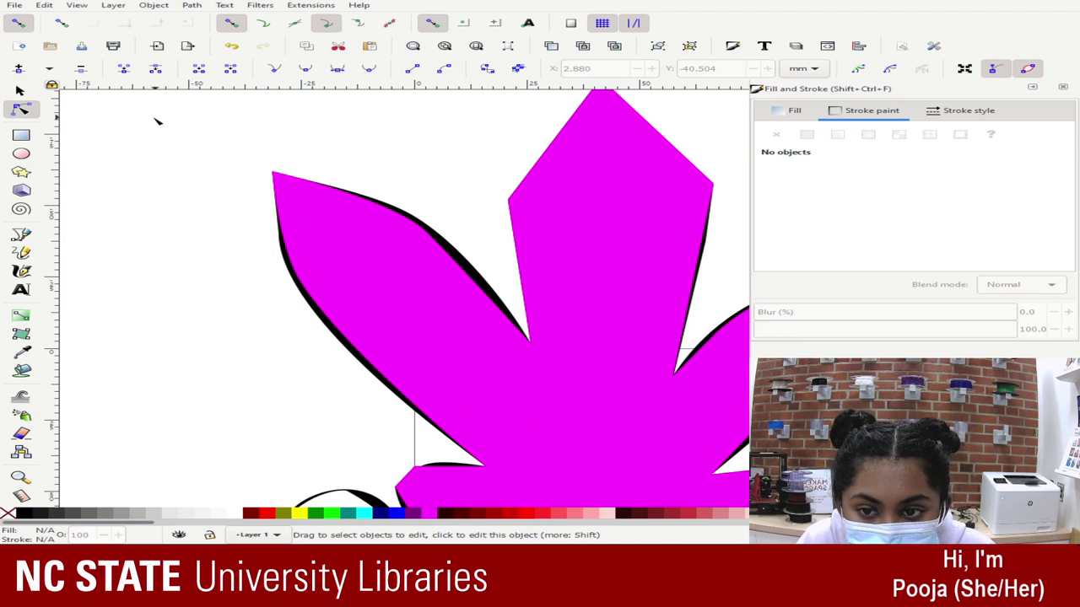
- Select the magenta shape together with the black crystal outline and move both clear of the five-petal flower
{"action": "key", "text": "minus"}
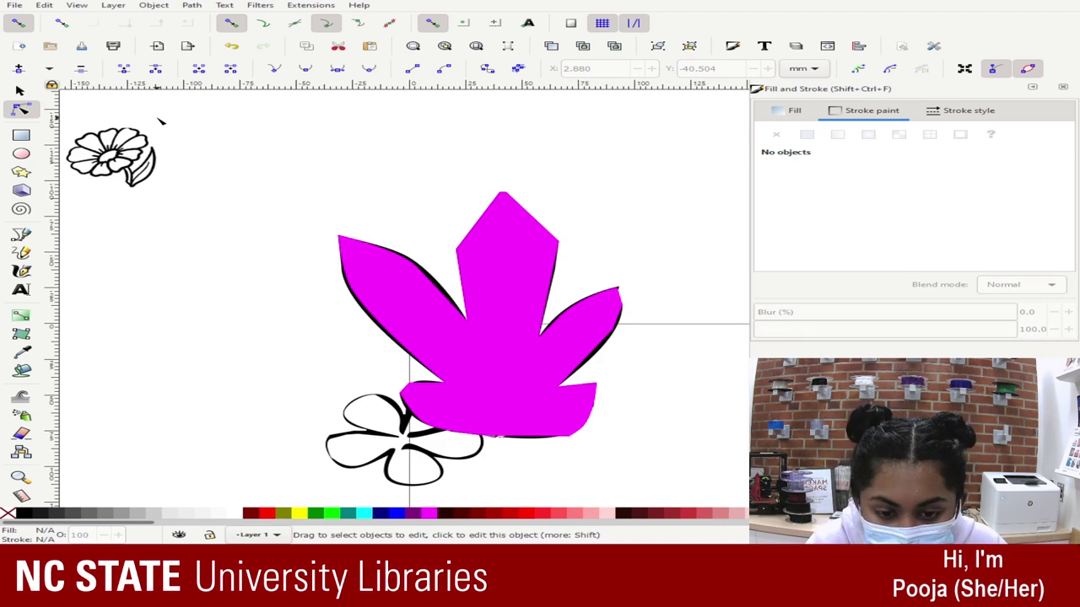
{"action": "left_click", "coordinate": [470, 397]}
{"action": "left_click", "coordinate": [362, 123]}
{"action": "mouse_move", "coordinate": [302, 149]}
{"action": "left_mouse_down"}
{"action": "mouse_move", "coordinate": [614, 374]}
{"action": "mouse_move", "coordinate": [652, 460]}
{"action": "left_mouse_up"}
{"action": "left_click", "coordinate": [27, 90]}
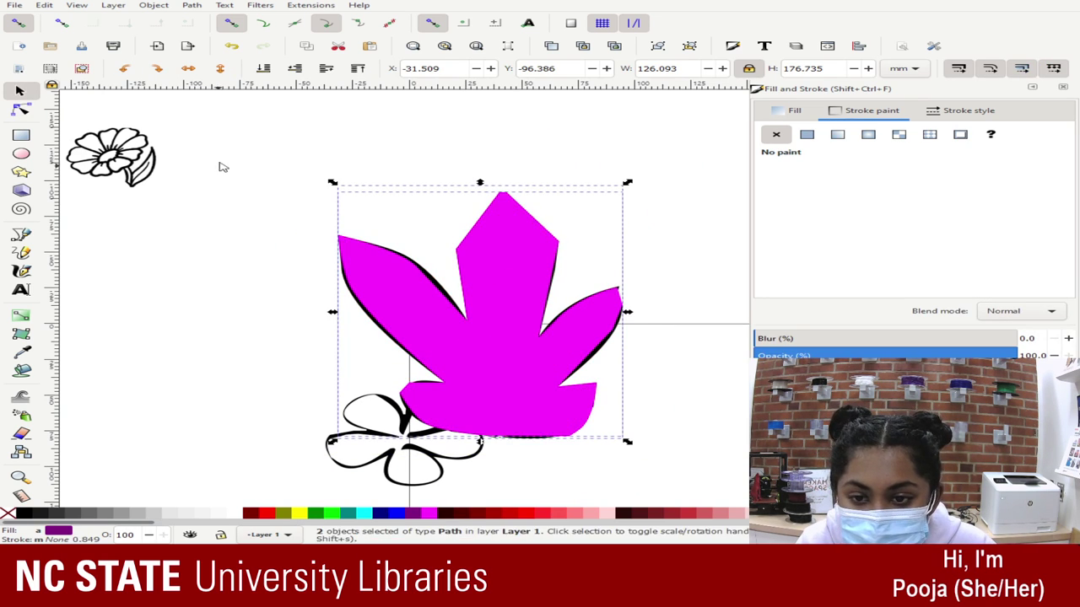
{"action": "scroll", "coordinate": [439, 304], "scroll_direction": "down", "scroll_amount": 1}
{"action": "left_click_drag", "start_coordinate": [522, 232], "coordinate": [617, 188]}
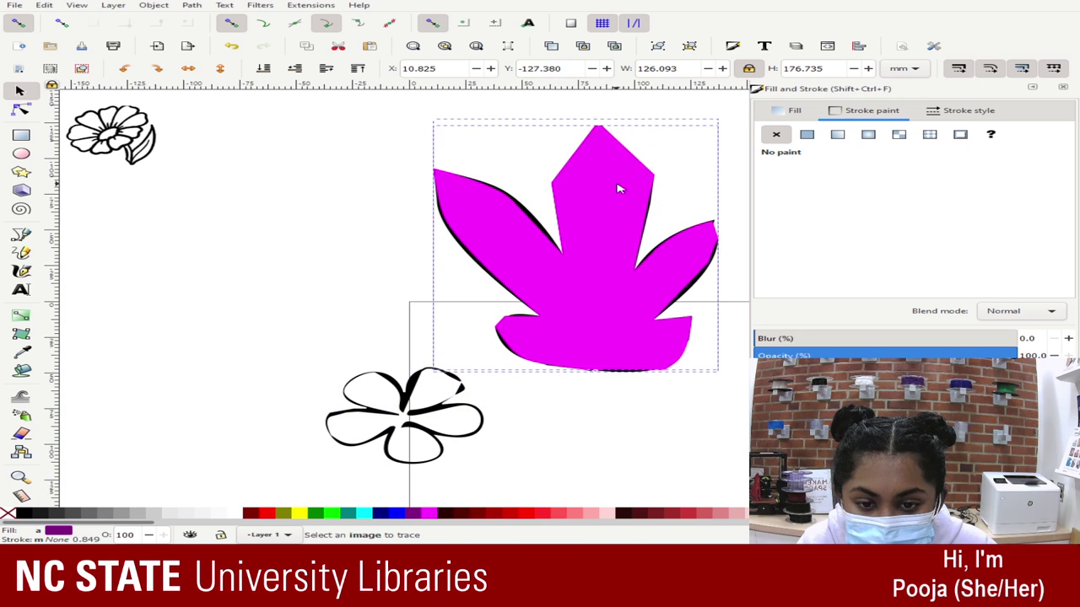
- Lower the magenta shape to the back, behind the black crystal line art
{"action": "left_click", "coordinate": [301, 155]}
{"action": "left_click", "coordinate": [589, 187]}
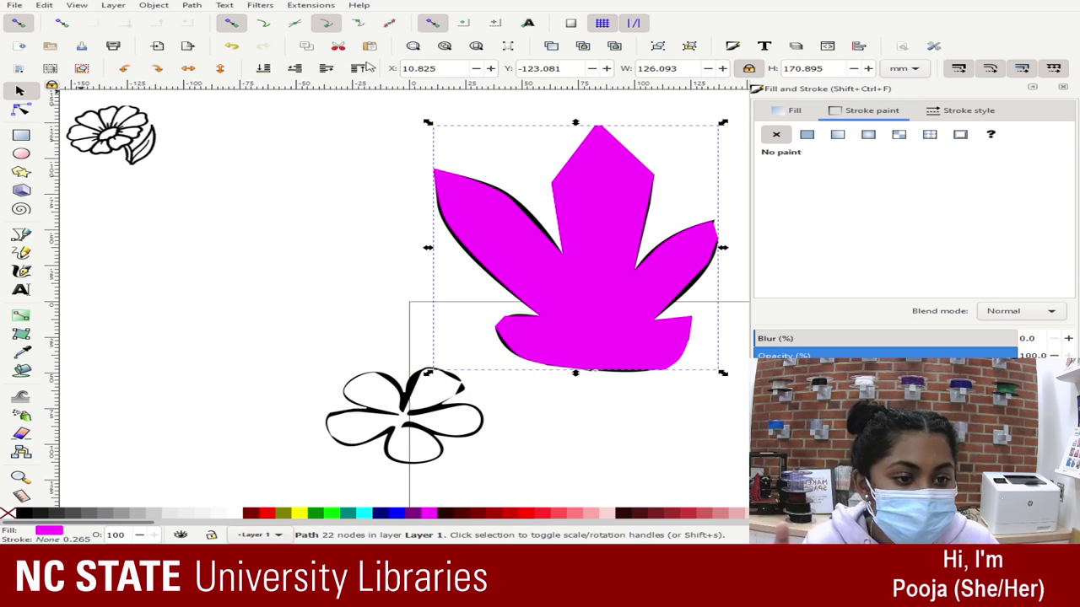
{"action": "left_click", "coordinate": [267, 67]}
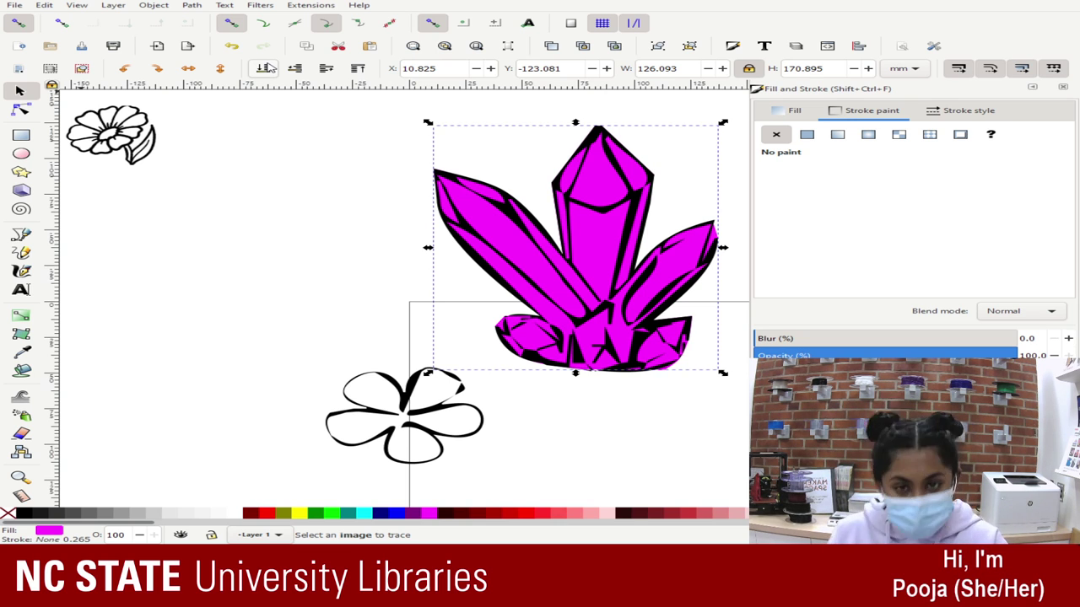
- Change the crystal background shape's fill colour to light blue
{"action": "left_click", "coordinate": [582, 514]}
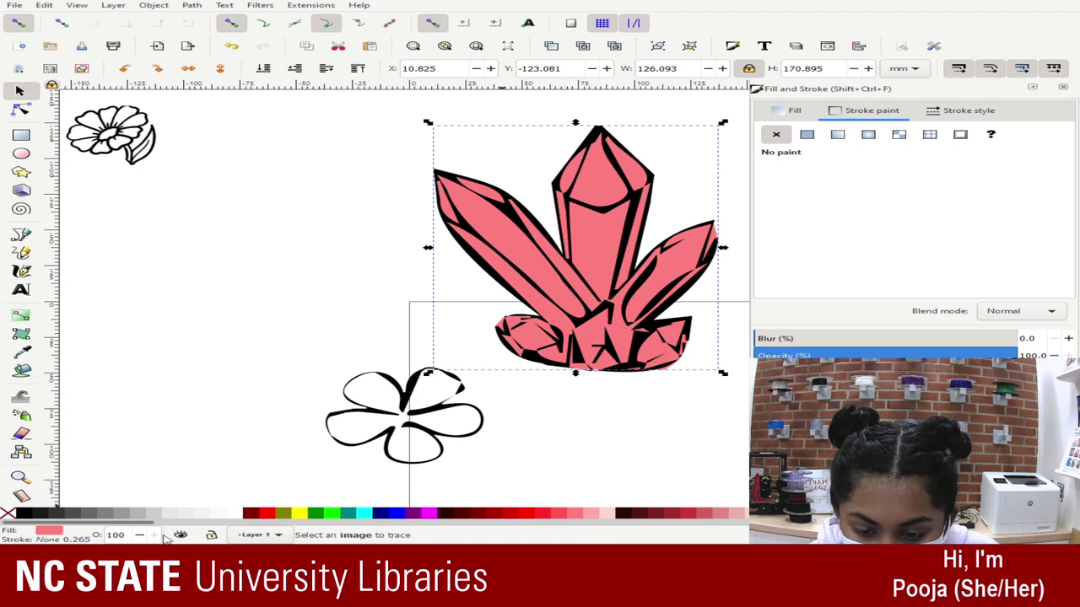
{"action": "scroll", "coordinate": [698, 511], "scroll_direction": "left", "scroll_amount": 1}
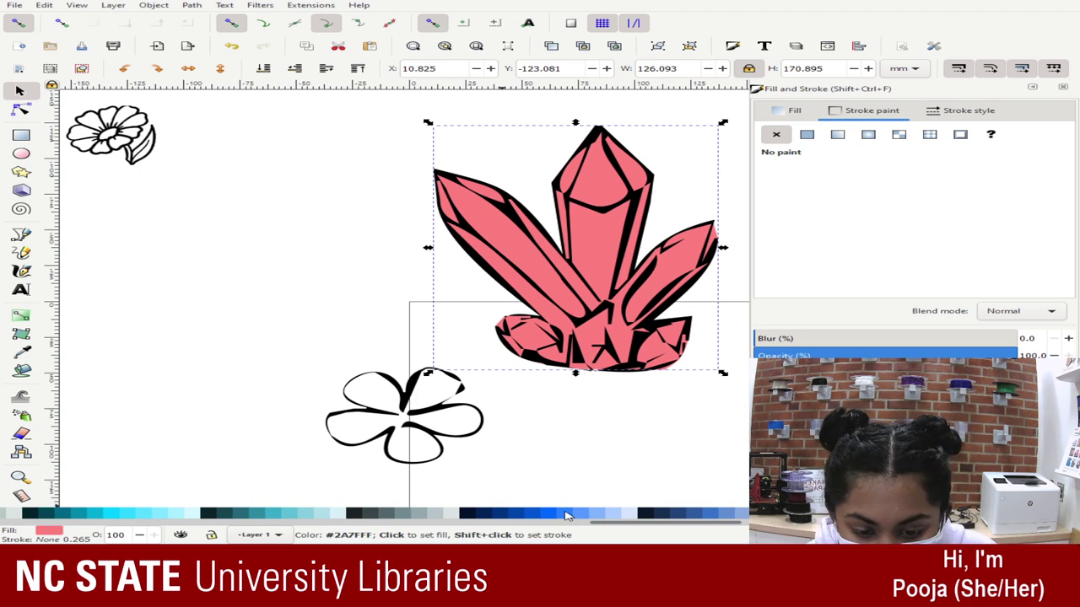
{"action": "left_click", "coordinate": [613, 514]}
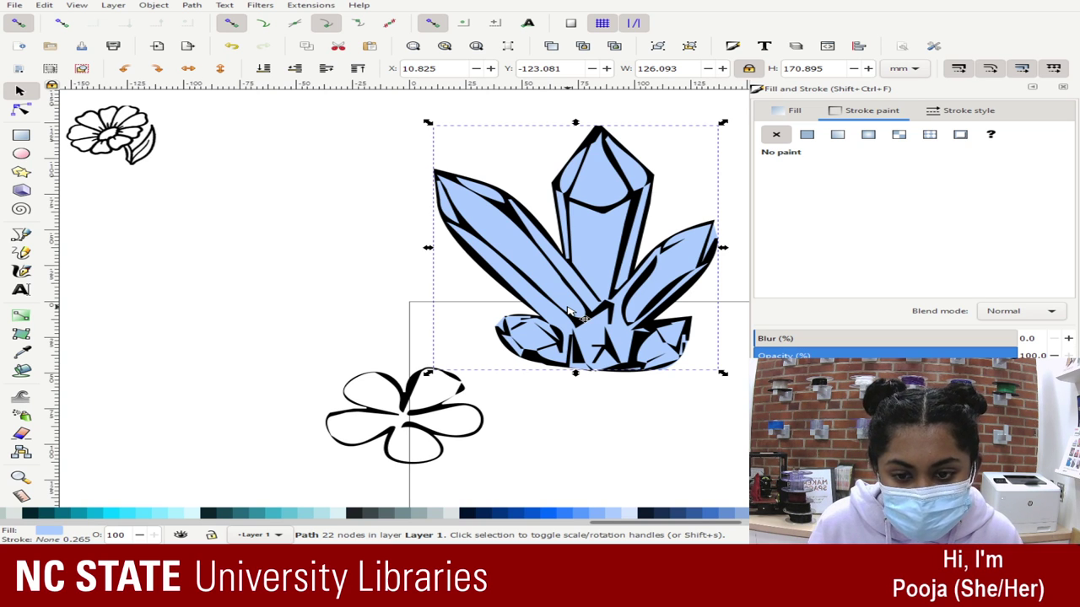
- Edit the black line art's nodes and delete the group forming the facet lines in the middle of the crystal base
{"action": "left_click", "coordinate": [21, 110]}
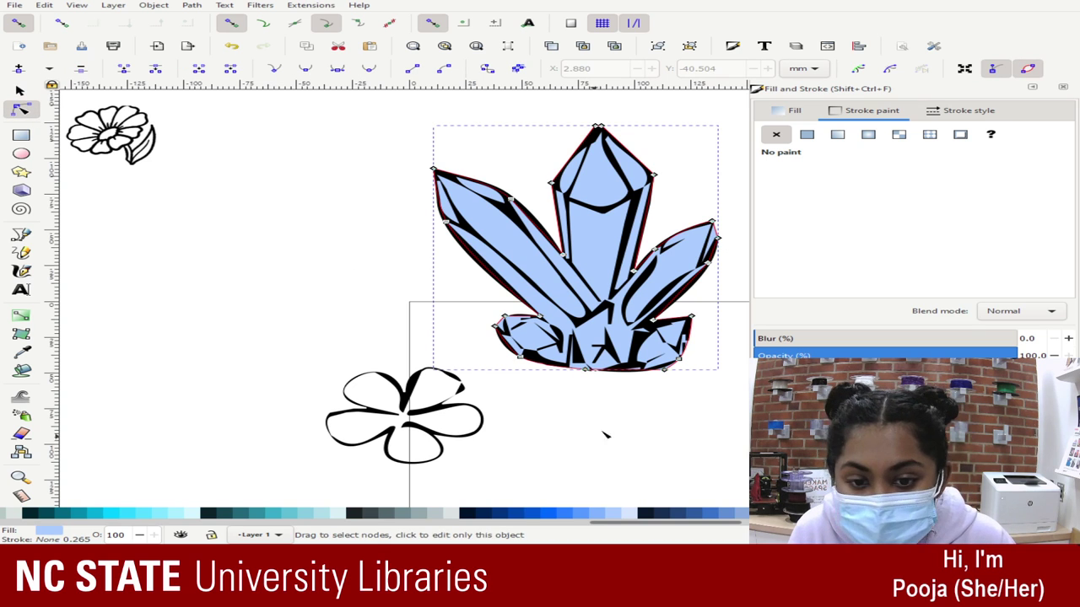
{"action": "key", "text": "plus"}
{"action": "key", "text": "plus"}
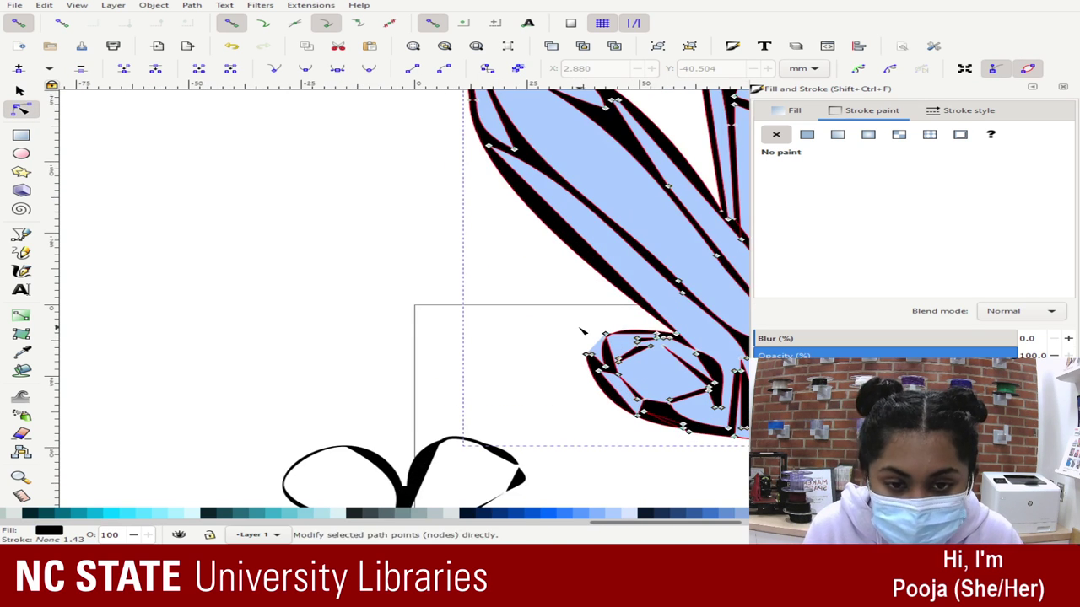
{"action": "scroll", "coordinate": [384, 349], "scroll_direction": "up", "scroll_amount": 1}
{"action": "left_click", "coordinate": [282, 376]}
{"action": "left_click_drag", "start_coordinate": [282, 378], "coordinate": [748, 407]}
{"action": "left_click", "coordinate": [445, 372]}
{"action": "left_click_drag", "start_coordinate": [497, 343], "coordinate": [463, 474]}
{"action": "left_click", "coordinate": [525, 416]}
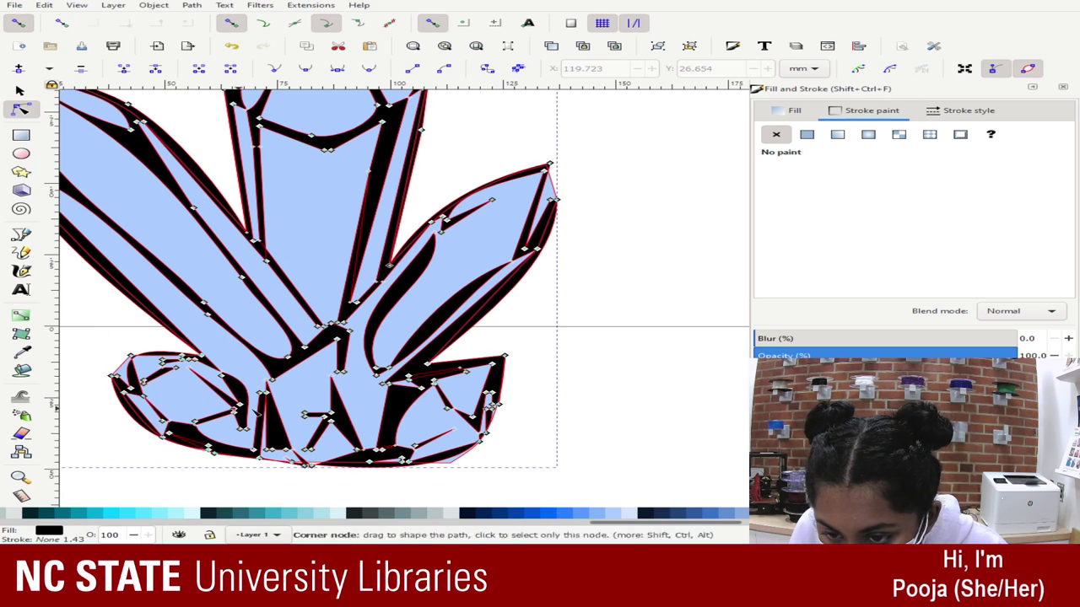
{"action": "left_click", "coordinate": [282, 415]}
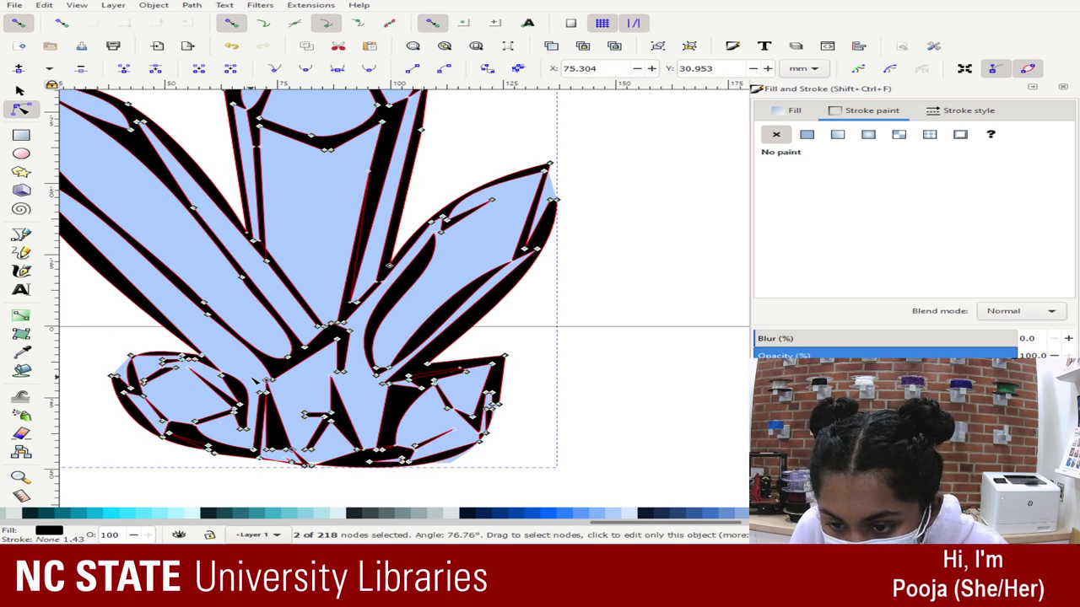
{"action": "left_click_drag", "start_coordinate": [250, 377], "coordinate": [401, 456]}
{"action": "key", "text": "Delete"}
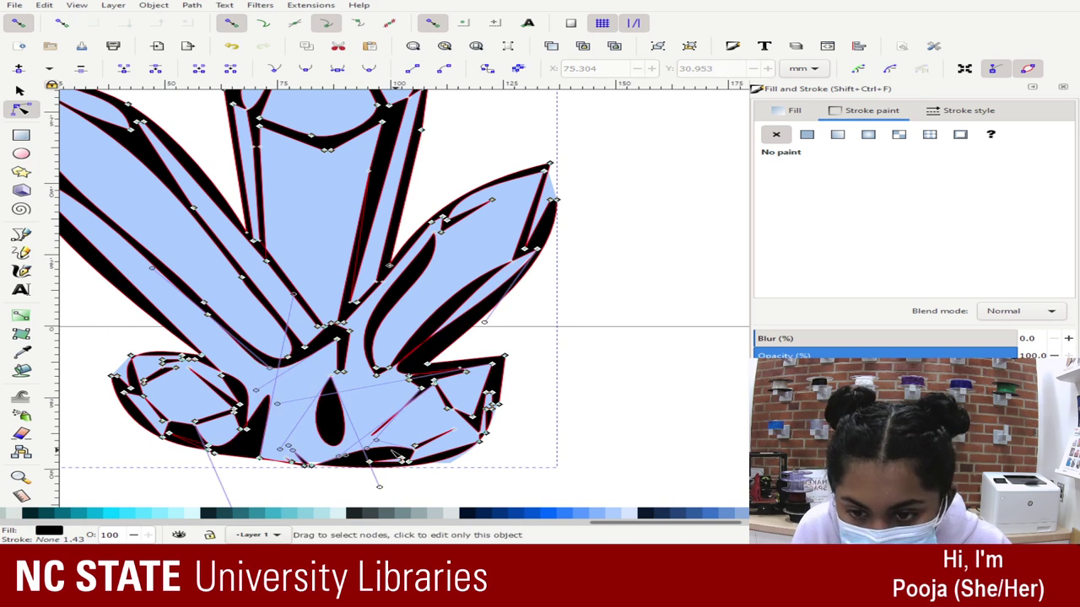
- Delete the nodes of the leftover black teardrop in the base and the stray facet nodes along its bottom edge
{"action": "left_click_drag", "start_coordinate": [340, 377], "coordinate": [295, 441]}
{"action": "key", "text": "Delete"}
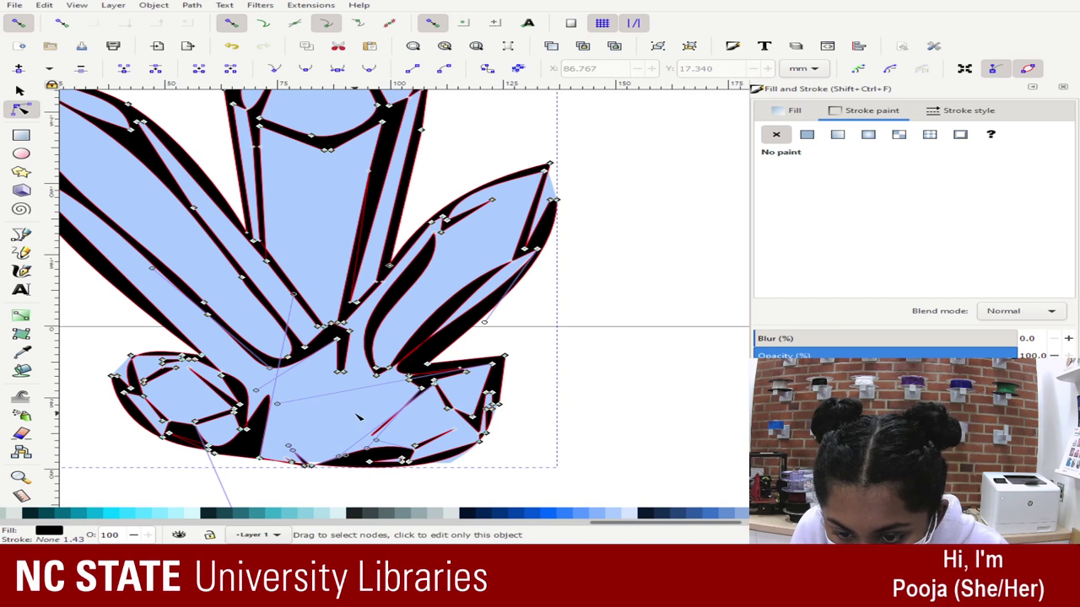
{"action": "left_click_drag", "start_coordinate": [352, 414], "coordinate": [345, 463]}
{"action": "key", "text": "Delete"}
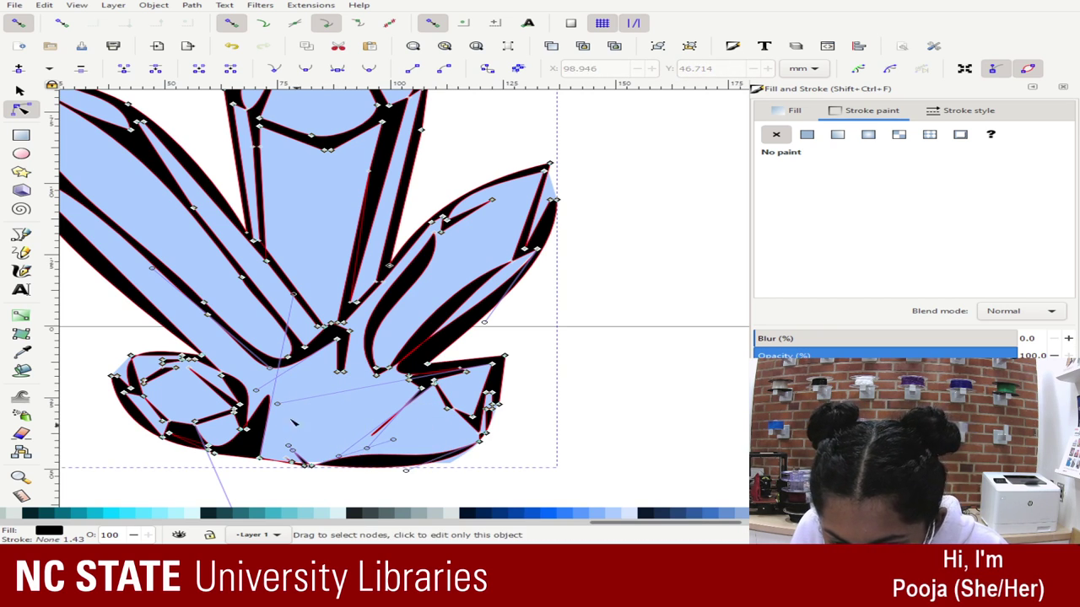
- Delete the black facet nodes in the left part of the base and along its lower edge, leaving a simple curved outline
{"action": "left_click_drag", "start_coordinate": [300, 435], "coordinate": [209, 413]}
{"action": "key", "text": "Delete"}
{"action": "key", "text": "Delete"}
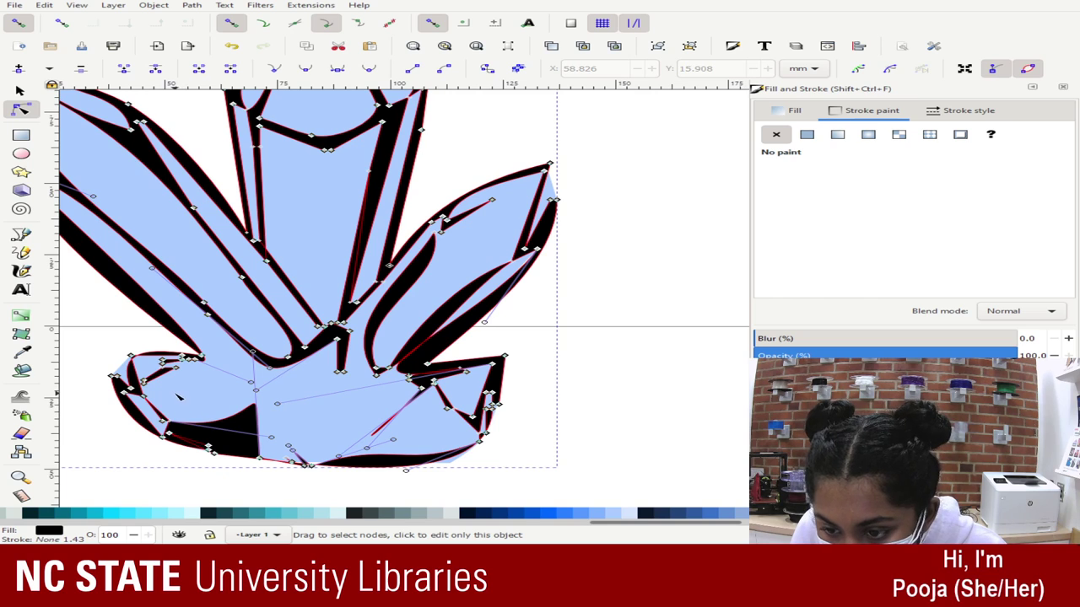
{"action": "left_click_drag", "start_coordinate": [175, 445], "coordinate": [297, 460]}
{"action": "key", "text": "Delete"}
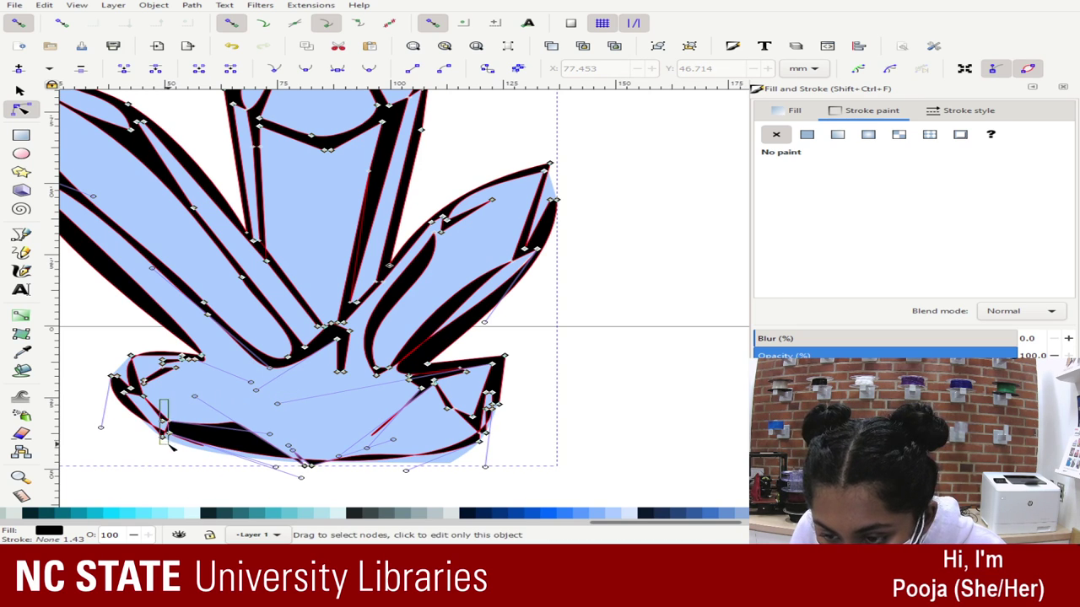
{"action": "left_click_drag", "start_coordinate": [171, 447], "coordinate": [462, 480]}
{"action": "key", "text": "Delete"}
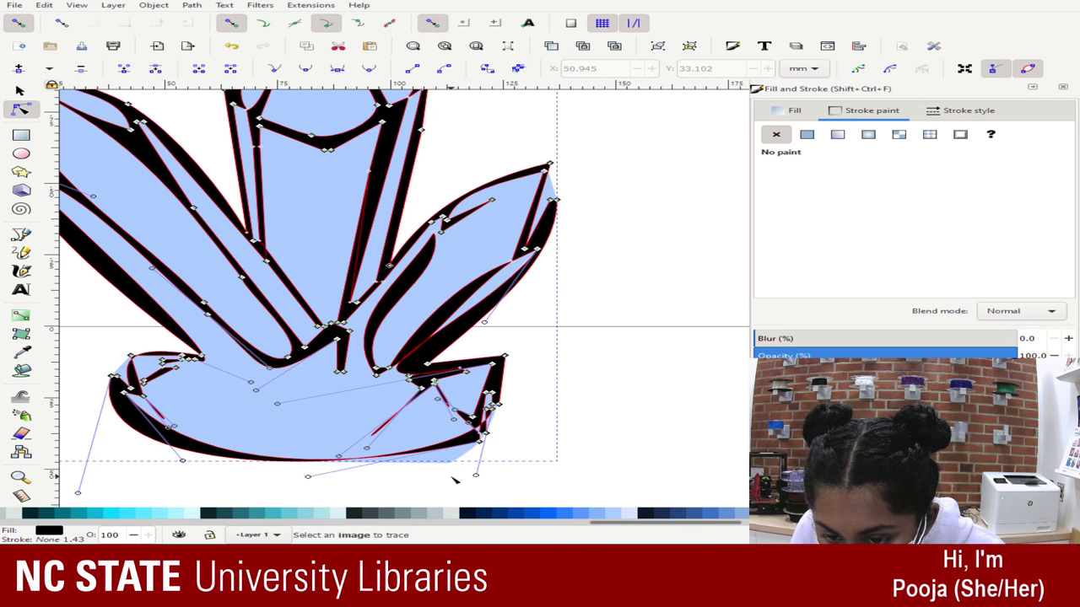
- Remove surplus nodes from the light blue shape's bottom edge and move its lower-right node inward to about X 92.6, Y 45.7 mm
{"action": "left_click", "coordinate": [464, 452]}
{"action": "left_click", "coordinate": [504, 444]}
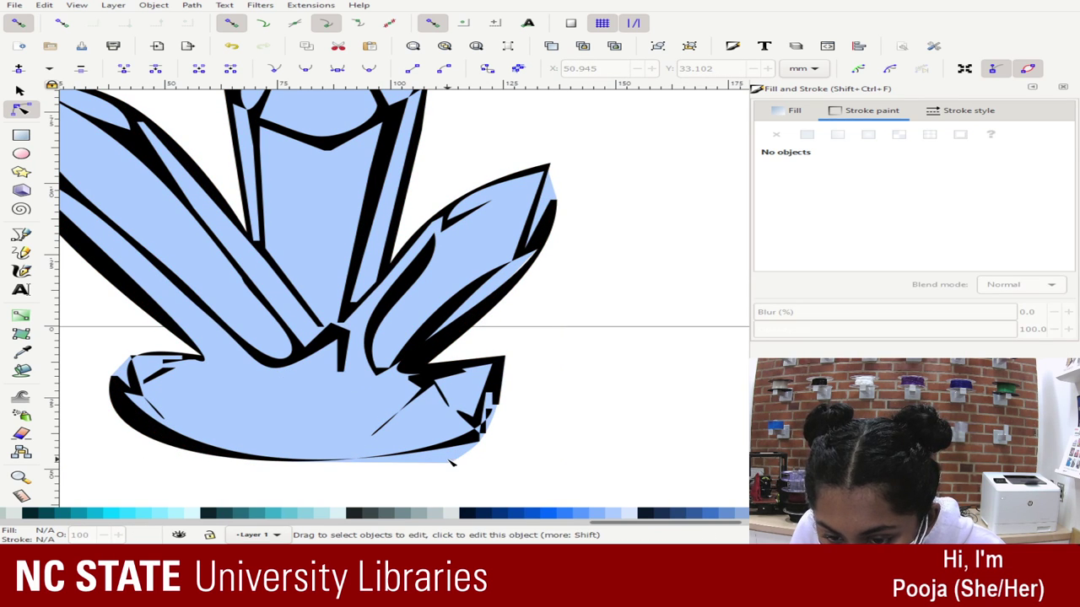
{"action": "left_click", "coordinate": [451, 462]}
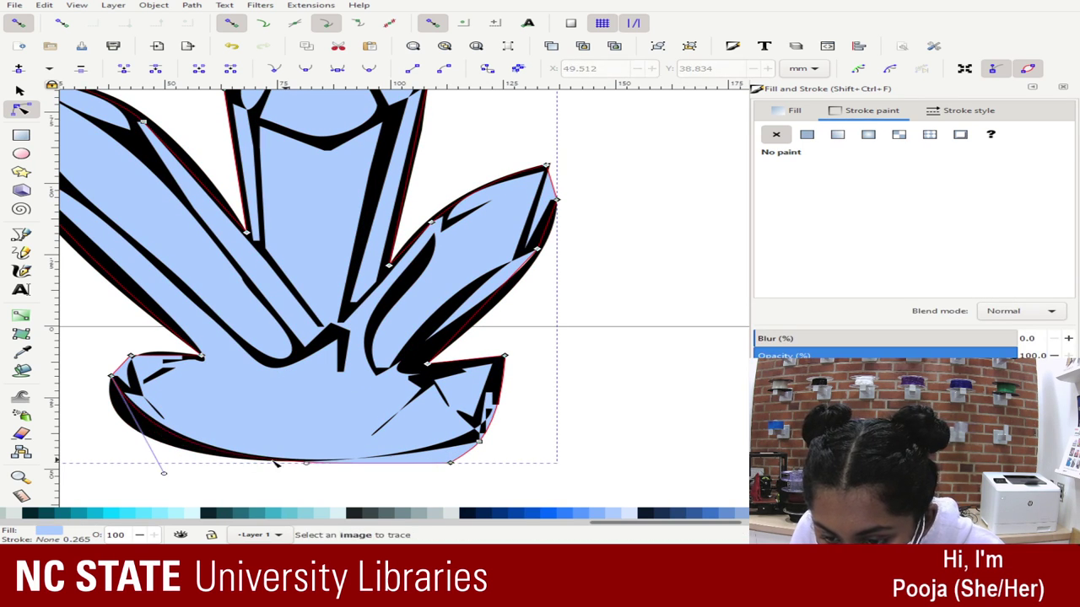
{"action": "left_click", "coordinate": [110, 376]}
{"action": "key", "text": "Delete"}
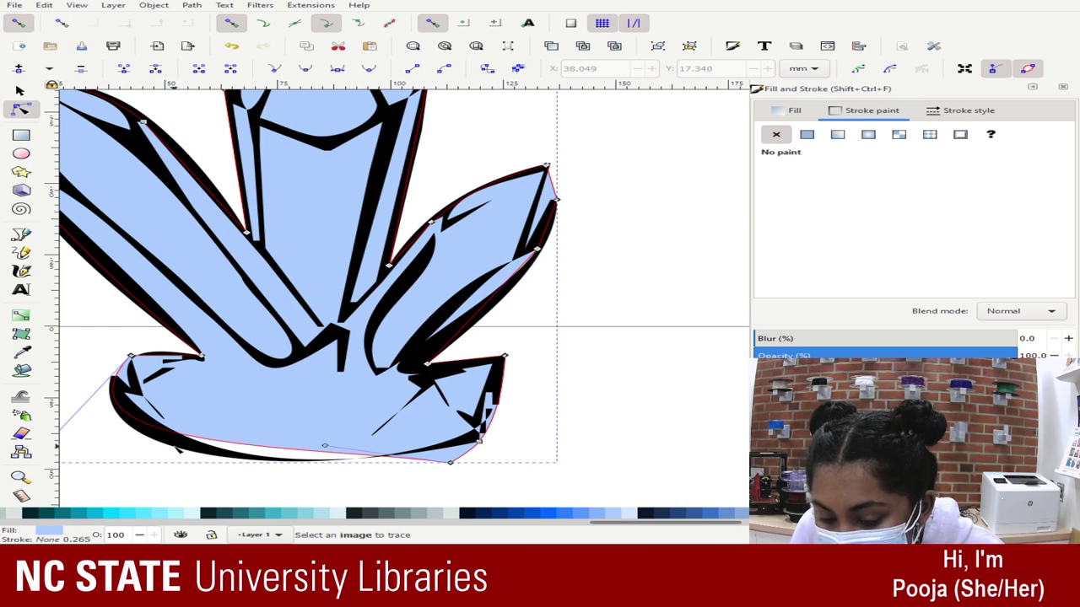
{"action": "key", "text": "ctrl+z"}
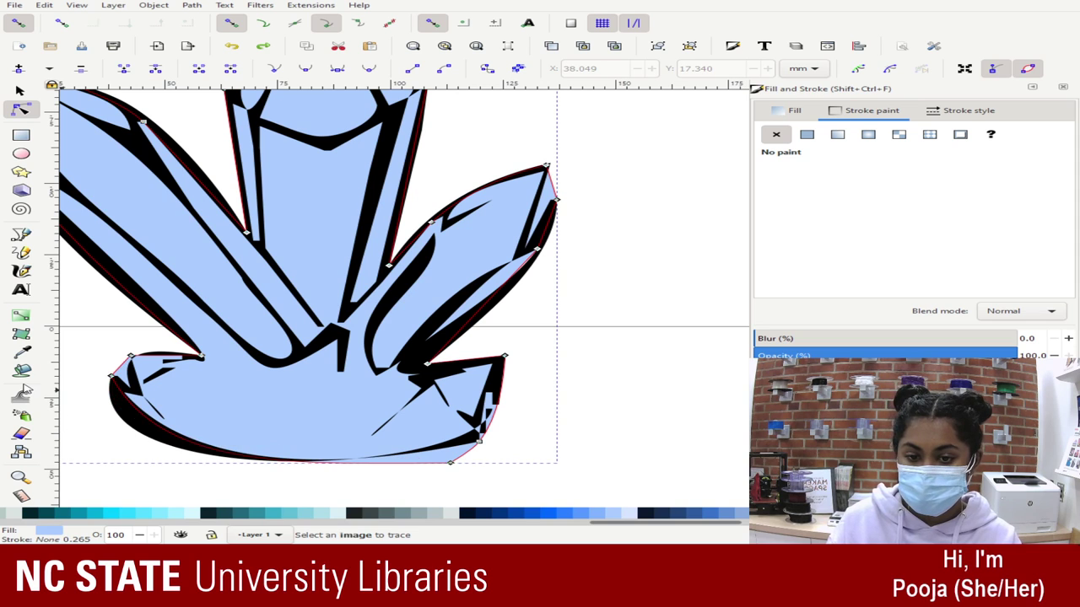
{"action": "left_click_drag", "start_coordinate": [451, 466], "coordinate": [358, 458]}
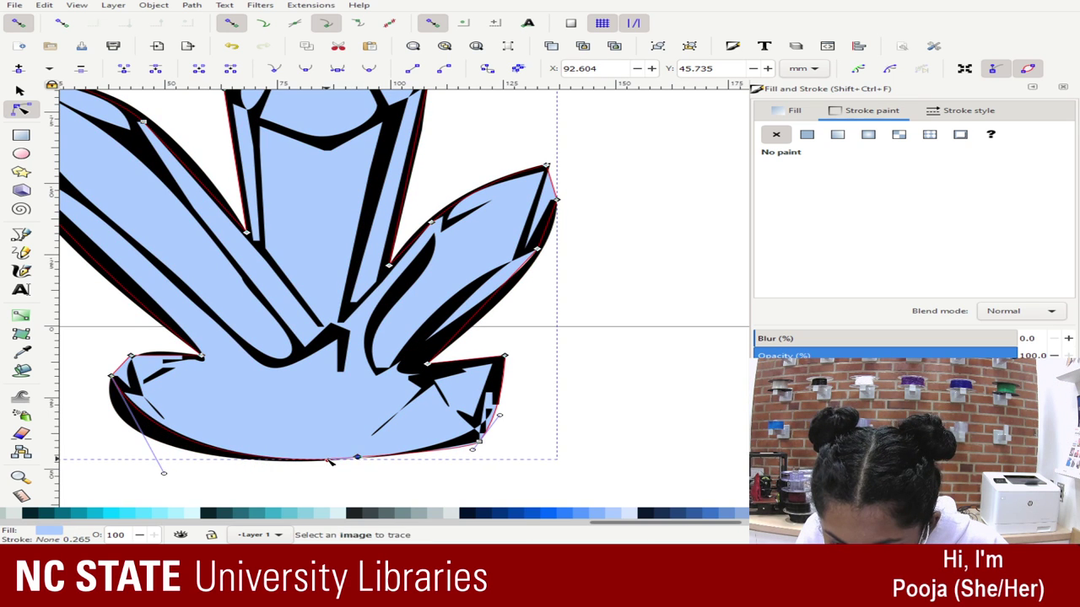
- Deselect the crystal, move on to the five-petal flower line art and close the Fill and Stroke dialog
{"action": "left_click", "coordinate": [687, 366]}
{"action": "left_click", "coordinate": [706, 345]}
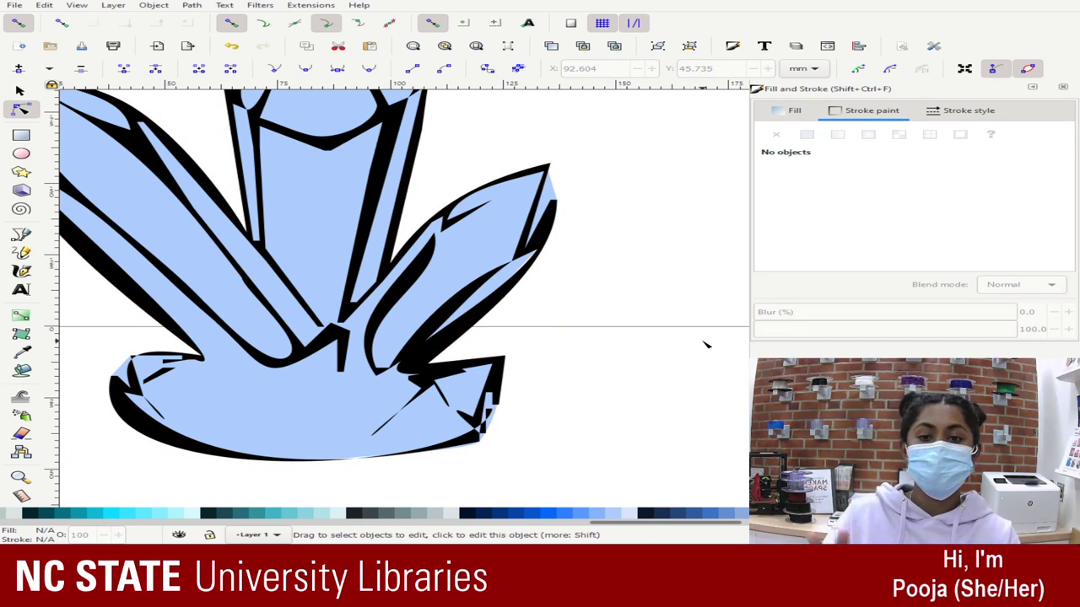
{"action": "key", "text": "minus"}
{"action": "key", "text": "minus"}
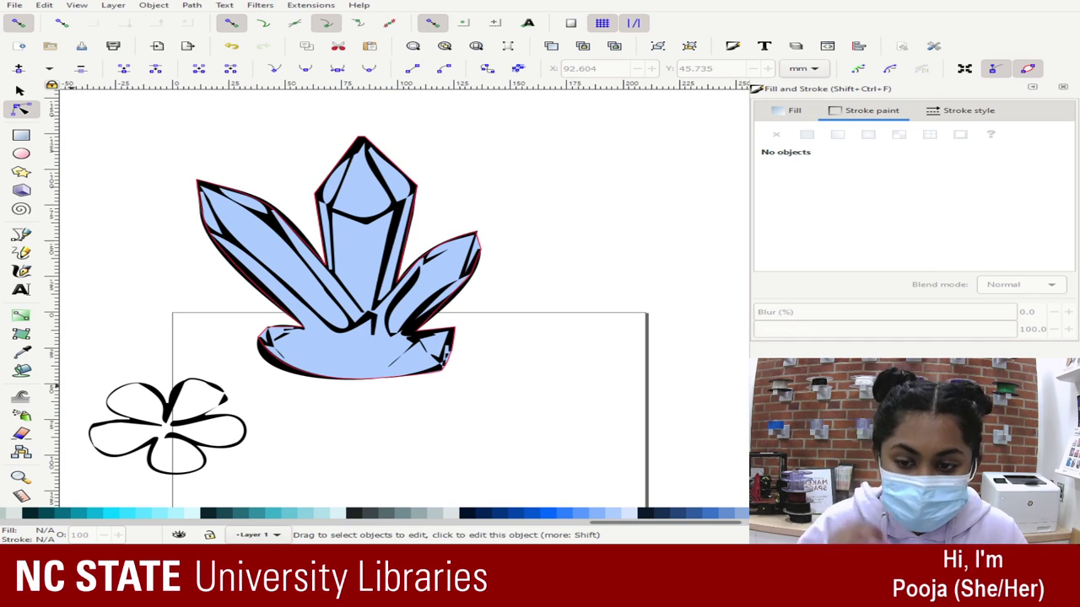
{"action": "left_click", "coordinate": [188, 425]}
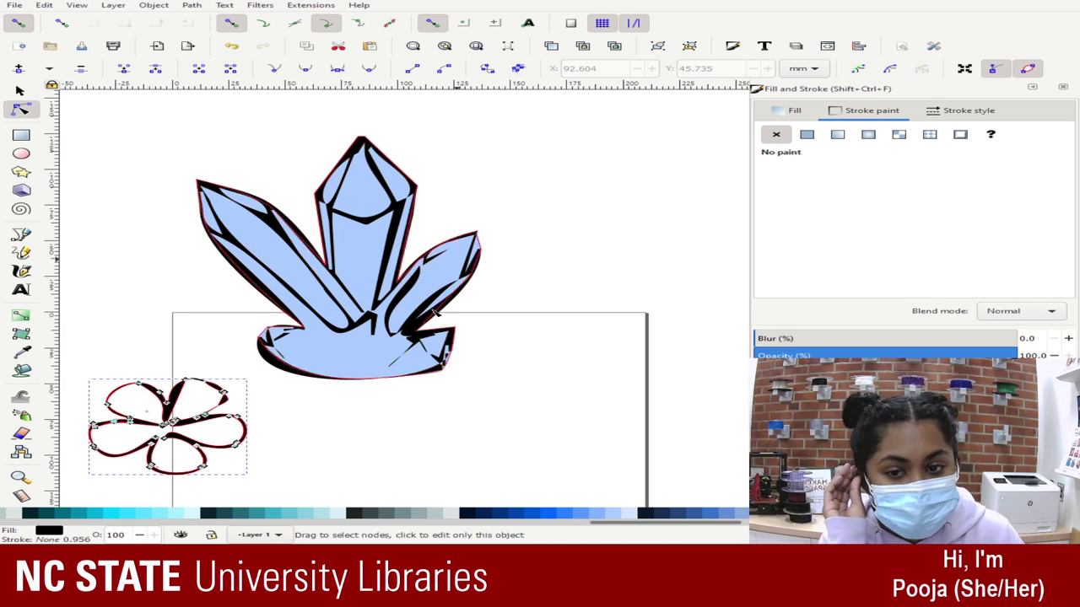
{"action": "left_click", "coordinate": [270, 447]}
{"action": "left_click_drag", "start_coordinate": [313, 433], "coordinate": [58, 429]}
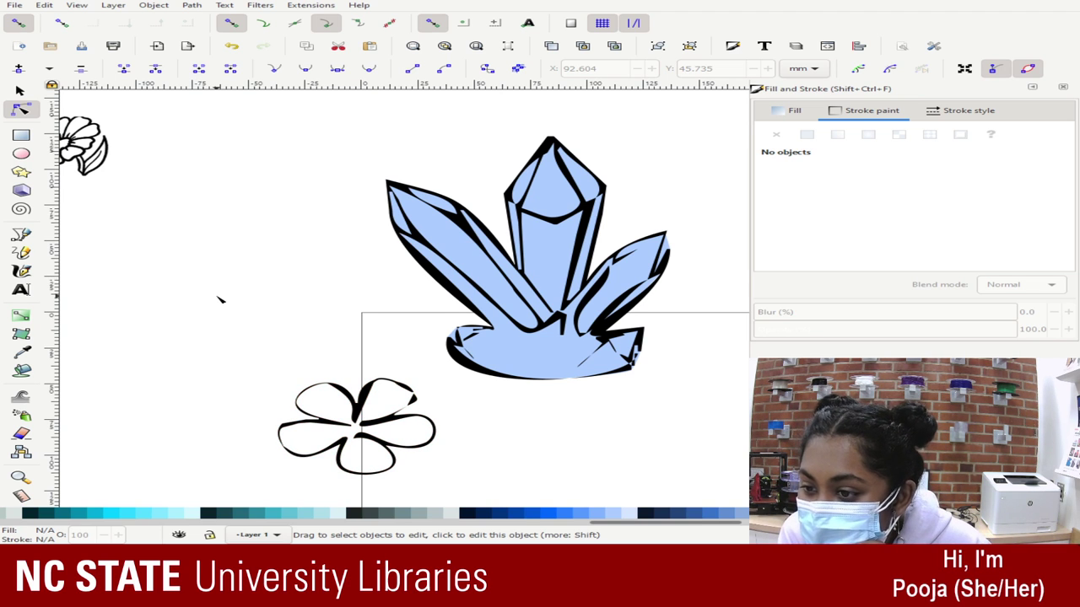
{"action": "scroll", "coordinate": [221, 300], "scroll_direction": "down", "scroll_amount": 3}
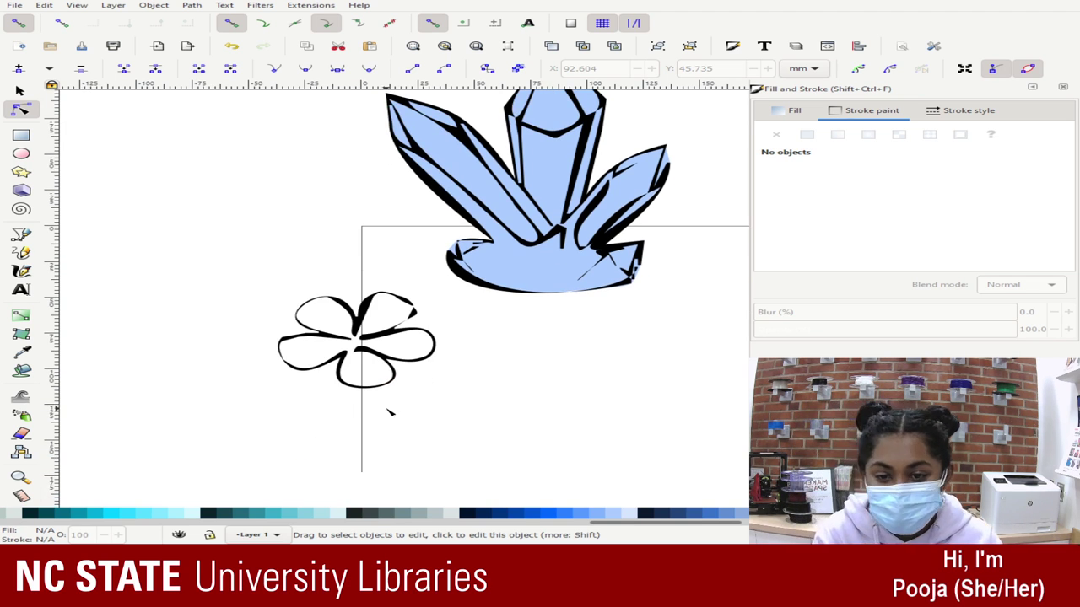
{"action": "key", "text": "plus"}
{"action": "key", "text": "plus"}
{"action": "left_click_drag", "start_coordinate": [141, 233], "coordinate": [607, 91]}
{"action": "scroll", "coordinate": [405, 295], "scroll_direction": "up", "scroll_amount": 4}
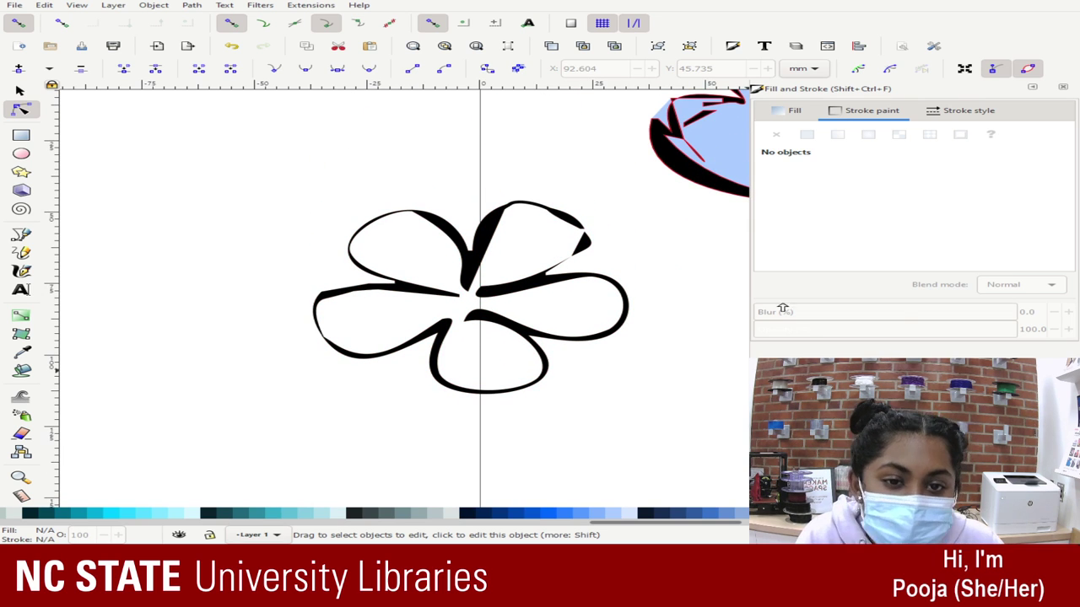
{"action": "left_click", "coordinate": [1063, 87]}
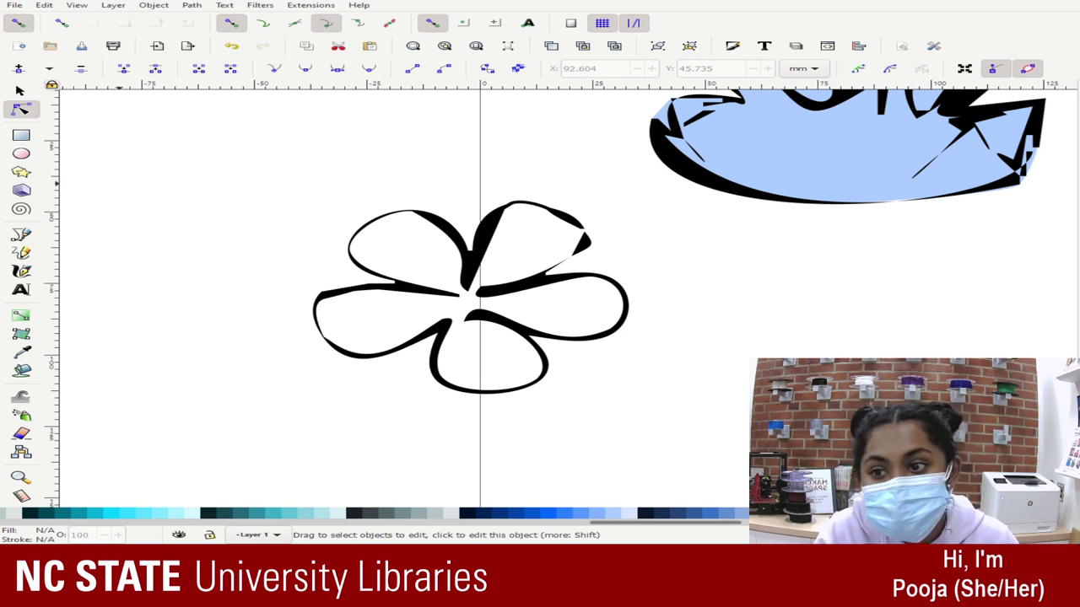
- Start a Pen tool path at the flower's centre and trace the upper-right petal with straight segments
{"action": "left_click", "coordinate": [21, 233]}
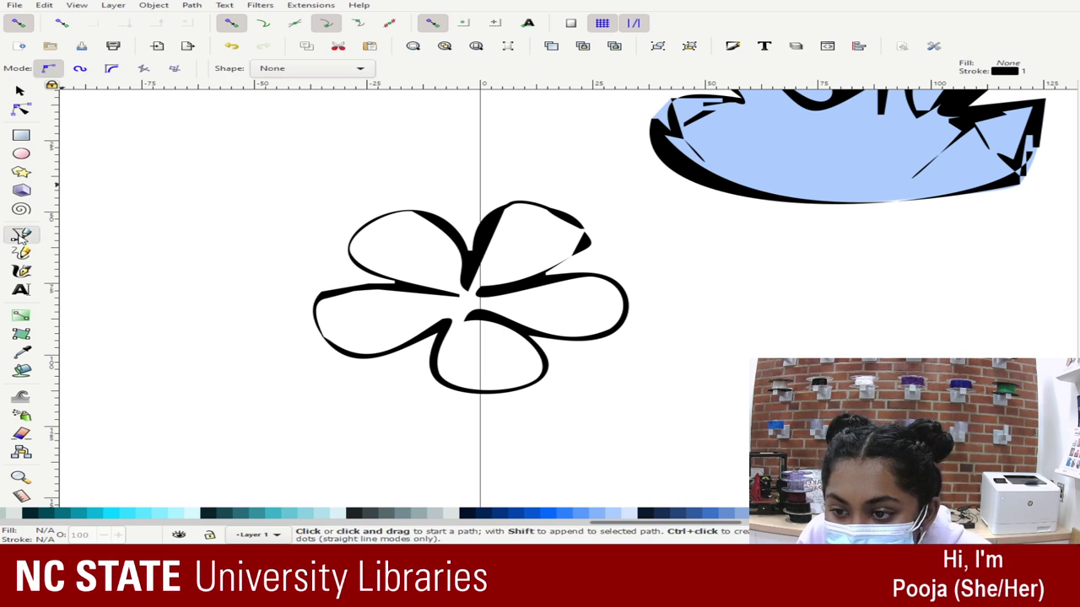
{"action": "left_click", "coordinate": [469, 290]}
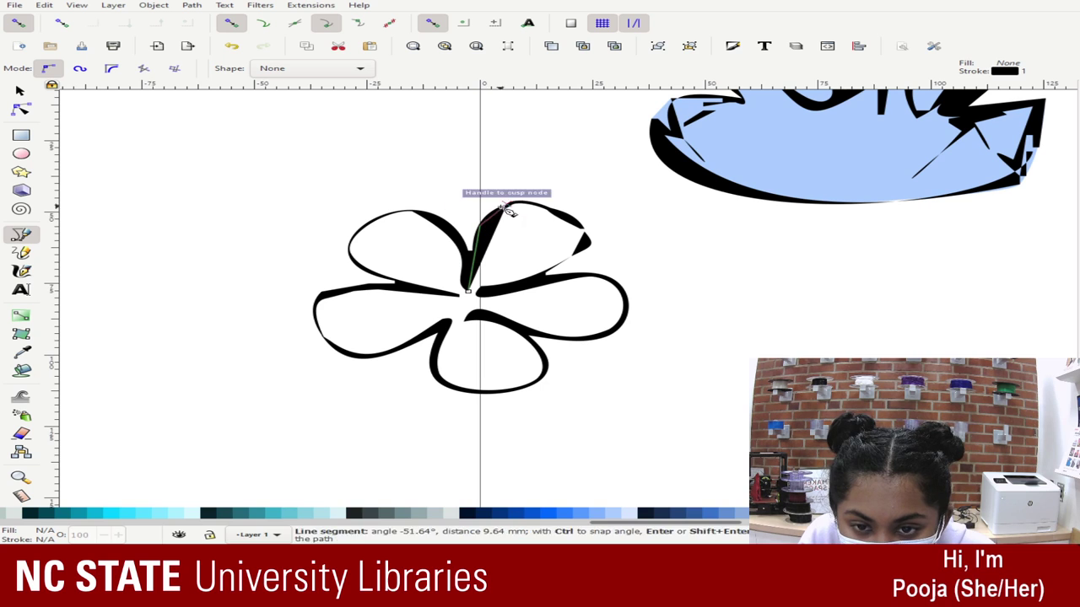
{"action": "left_click", "coordinate": [508, 206]}
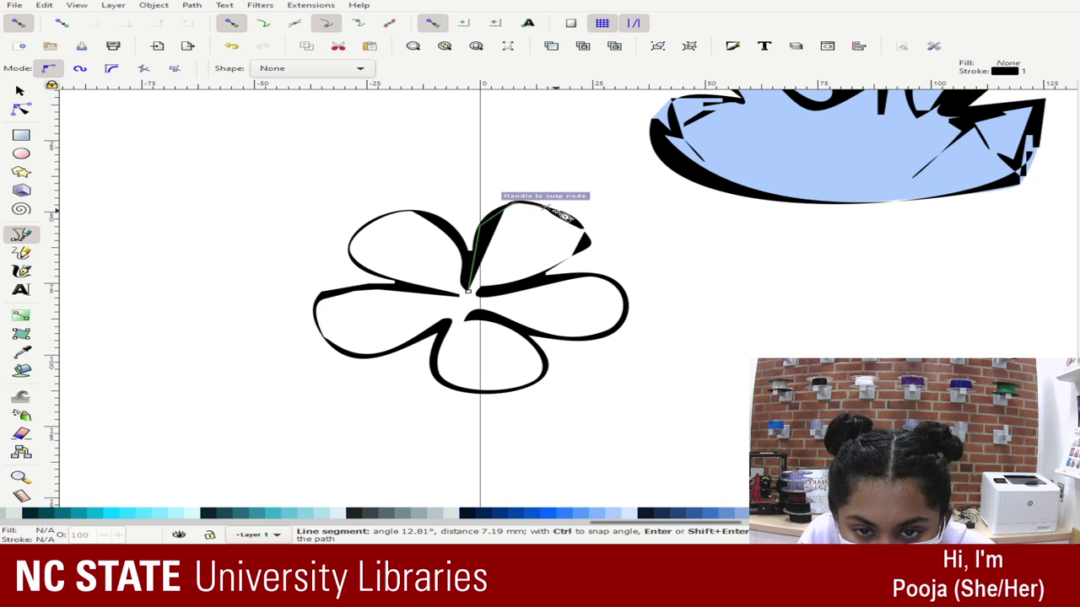
{"action": "left_click", "coordinate": [584, 226]}
{"action": "left_click", "coordinate": [585, 245]}
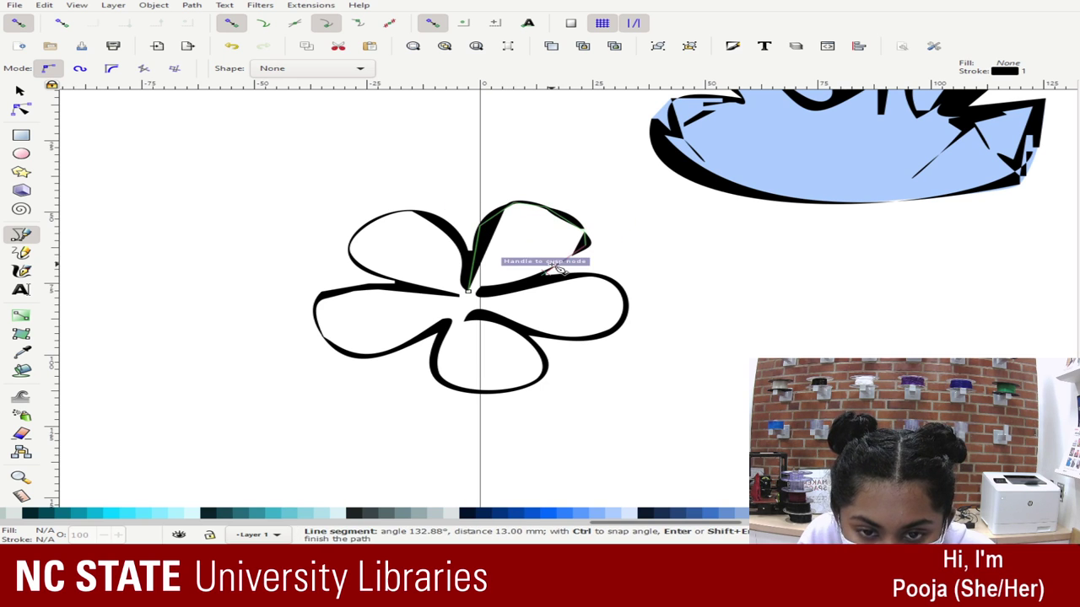
{"action": "left_click", "coordinate": [547, 269]}
{"action": "left_click", "coordinate": [486, 288]}
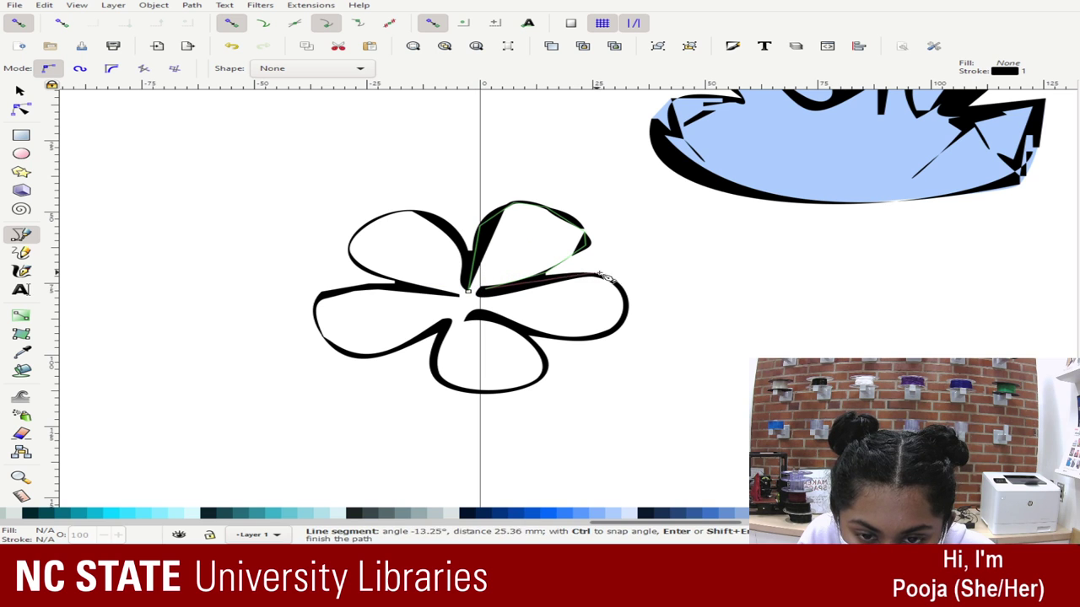
- Continue the path with straight segments around the flower's right petal and bottom petal, reaching the notch beside the left petal
{"action": "left_click", "coordinate": [595, 273]}
{"action": "left_click", "coordinate": [631, 299]}
{"action": "left_click", "coordinate": [609, 329]}
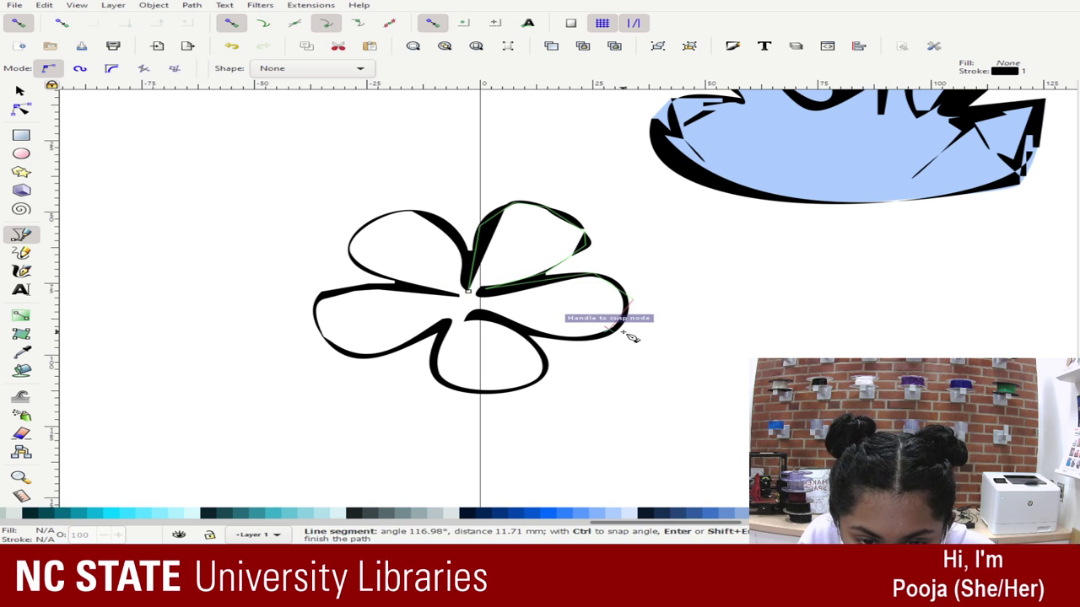
{"action": "left_click", "coordinate": [545, 337]}
{"action": "left_click", "coordinate": [479, 315]}
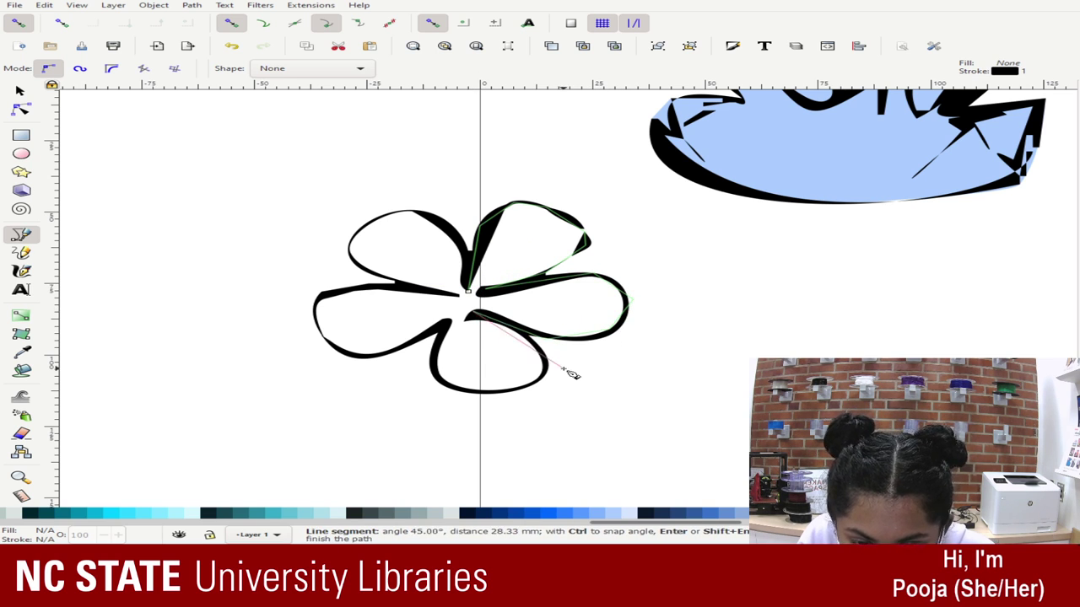
{"action": "left_click", "coordinate": [551, 359]}
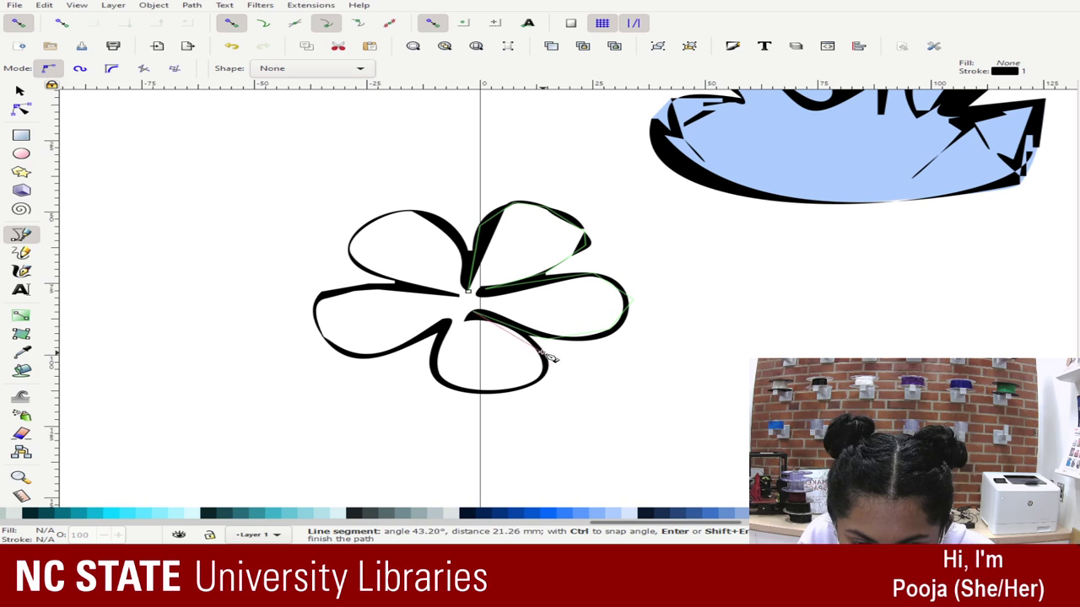
{"action": "left_click", "coordinate": [460, 390]}
{"action": "left_click", "coordinate": [438, 375]}
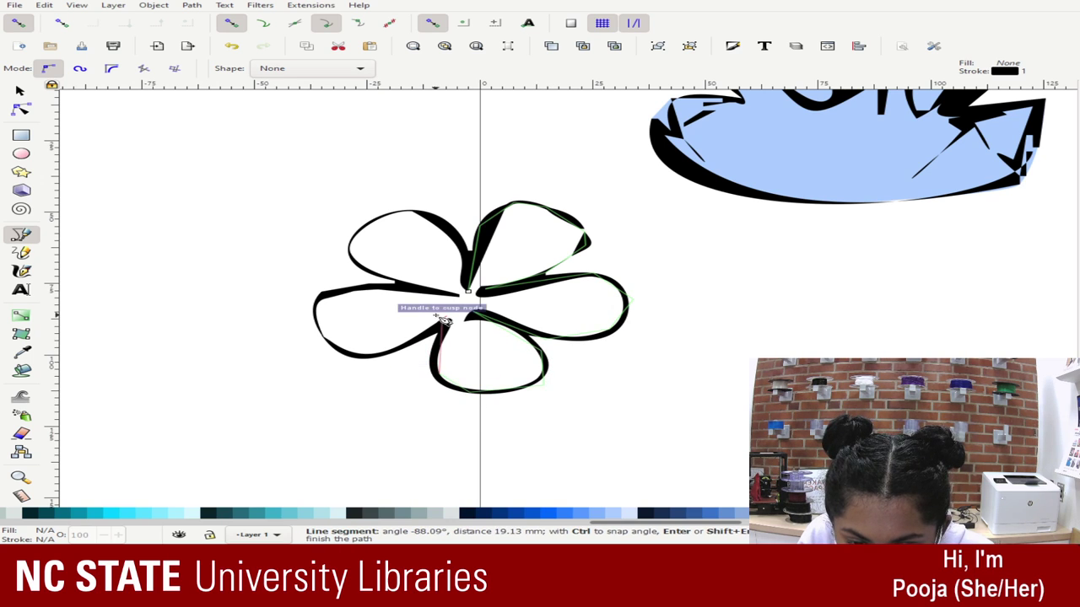
{"action": "left_click", "coordinate": [445, 323]}
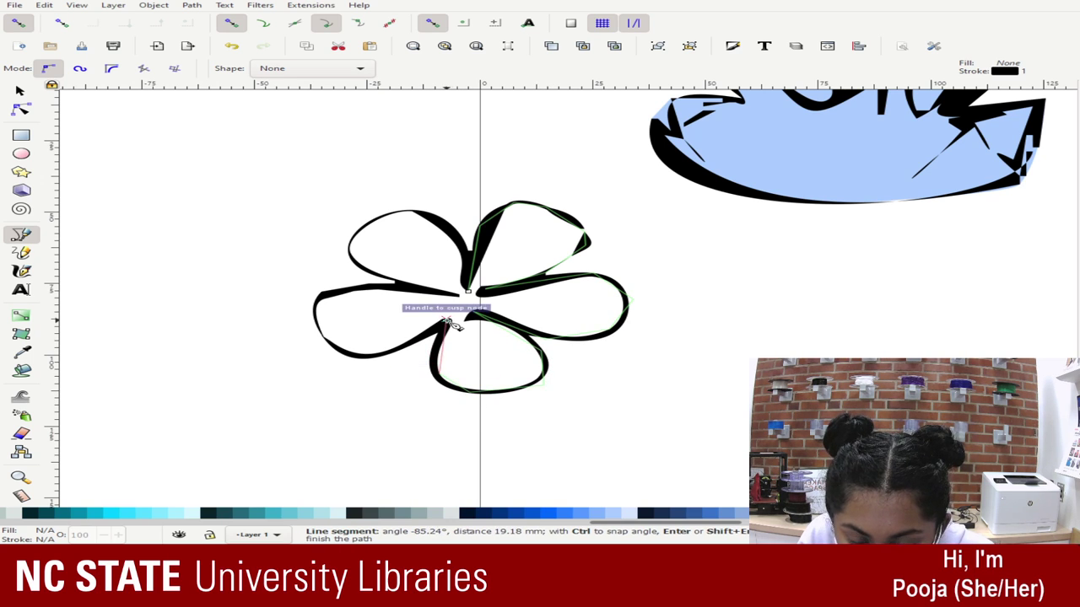
- Trace the left and upper-left petals with straight segments and close the path at its starting point in the flower's centre
{"action": "left_click", "coordinate": [370, 357]}
{"action": "left_click", "coordinate": [316, 333]}
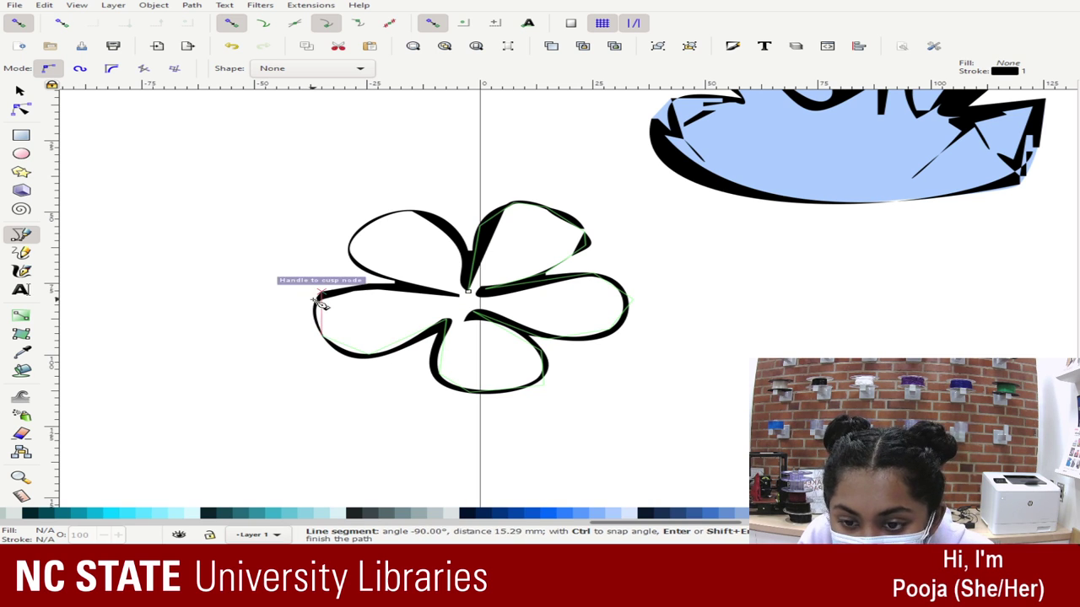
{"action": "left_click", "coordinate": [335, 292]}
{"action": "left_click", "coordinate": [404, 291]}
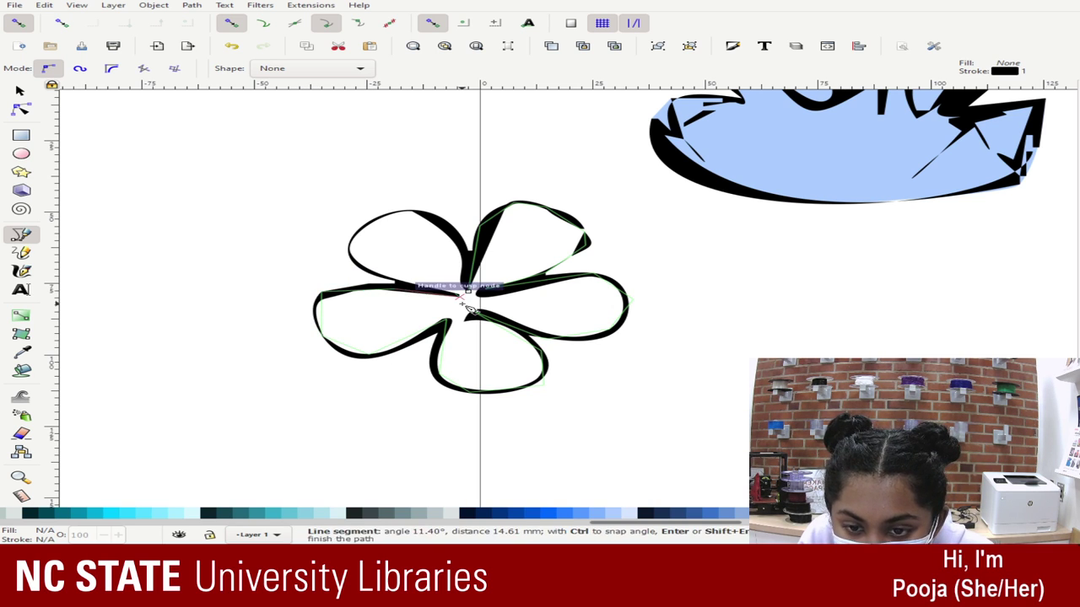
{"action": "left_click", "coordinate": [458, 296]}
{"action": "left_click", "coordinate": [349, 261]}
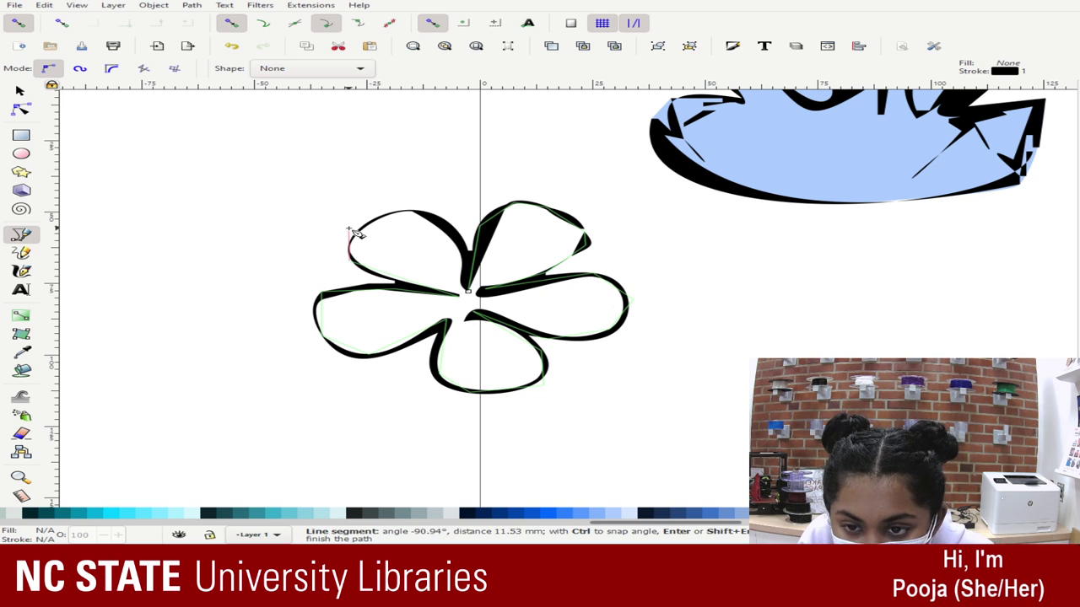
{"action": "left_click", "coordinate": [349, 228]}
{"action": "left_click", "coordinate": [411, 211]}
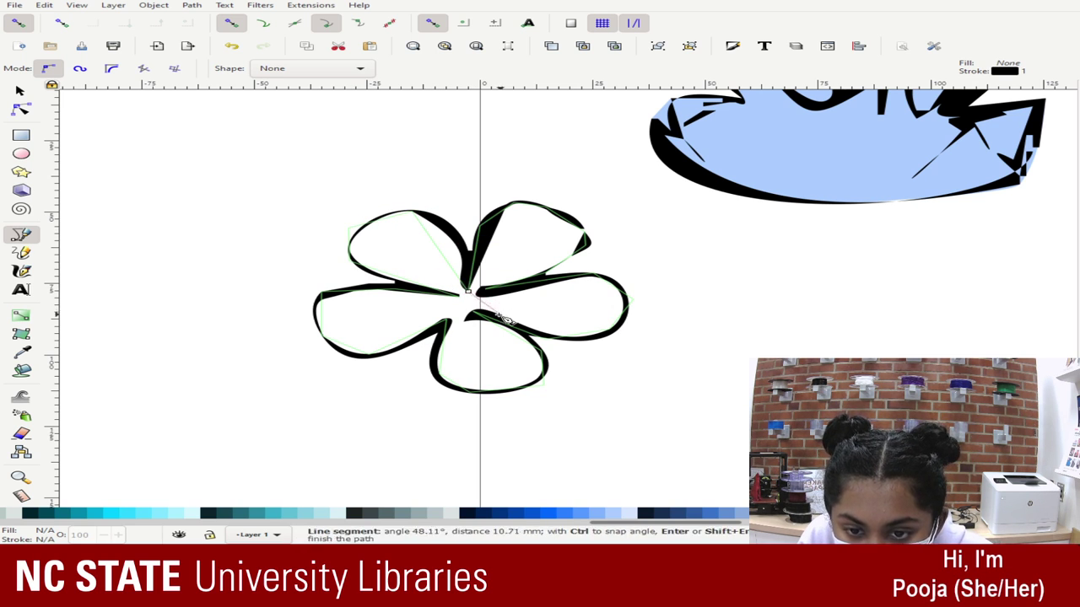
{"action": "left_click", "coordinate": [469, 292]}
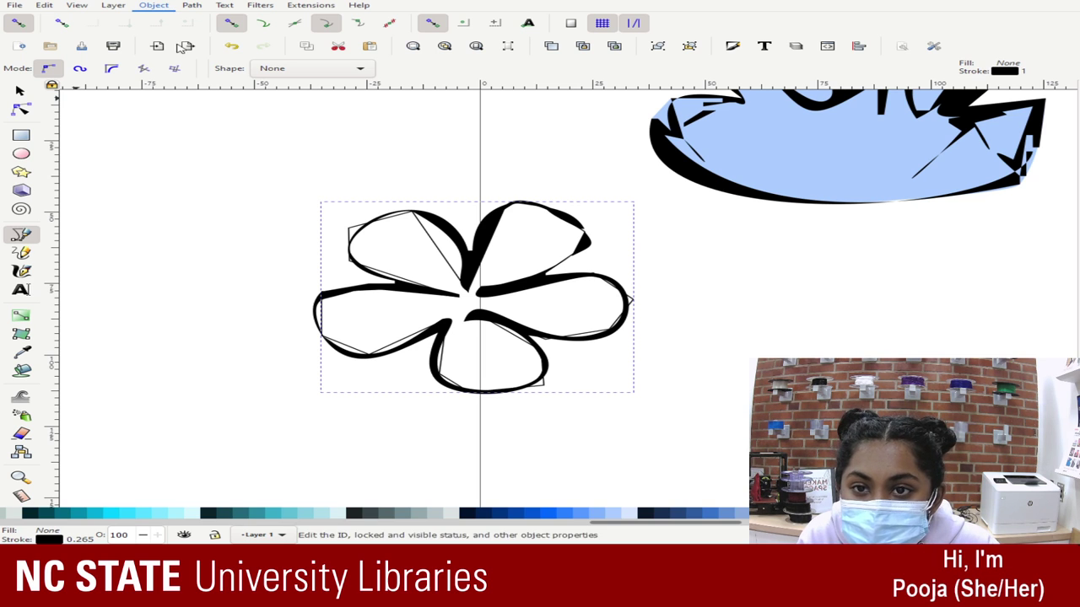
- Fill the traced flower shape with magenta and remove its stroke paint
{"action": "key", "text": "shift+ctrl+f"}
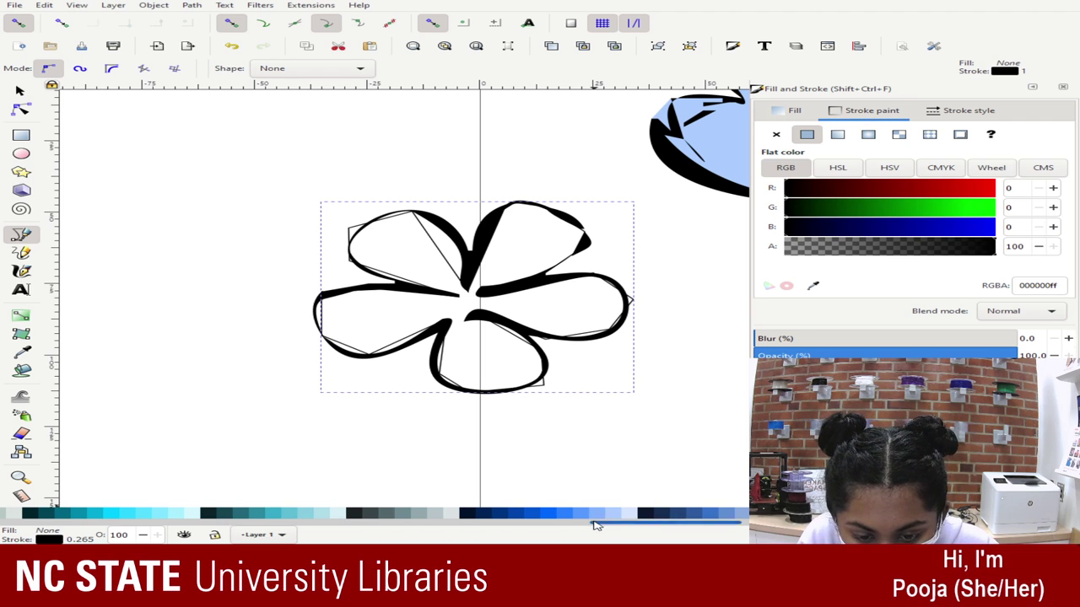
{"action": "scroll", "coordinate": [593, 521], "scroll_direction": "left", "scroll_amount": 5}
{"action": "left_click", "coordinate": [429, 514]}
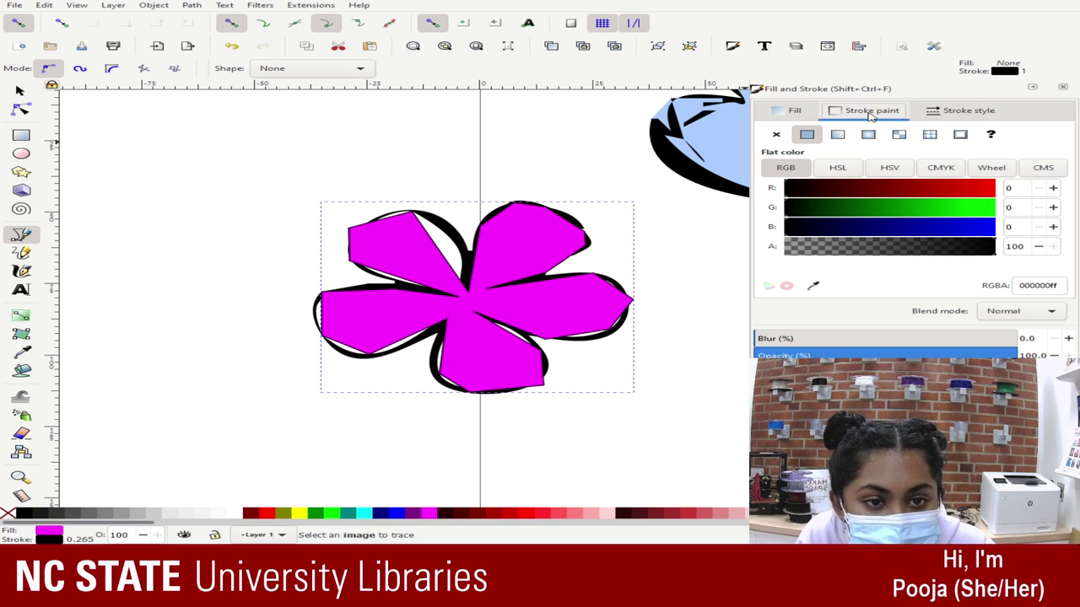
{"action": "left_click", "coordinate": [775, 134]}
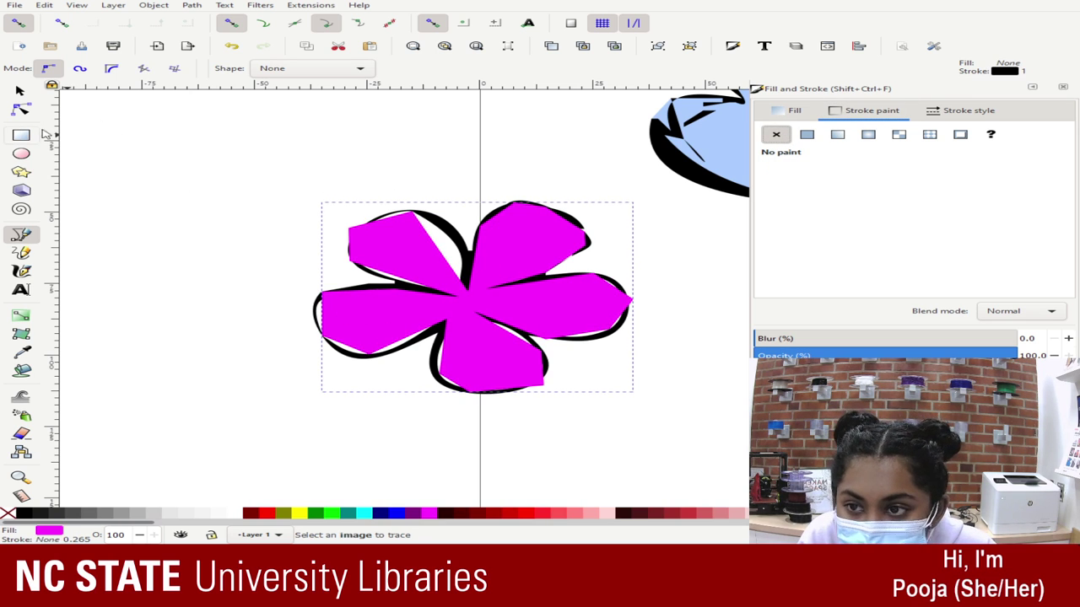
- Move the magenta shape's two notch nodes beside the upper-right petal outward to about X 11.7, Y 73.0 mm and X -2.0, Y 66.0 mm
{"action": "left_click", "coordinate": [22, 109]}
{"action": "scroll", "coordinate": [403, 242], "scroll_direction": "down", "scroll_amount": 3}
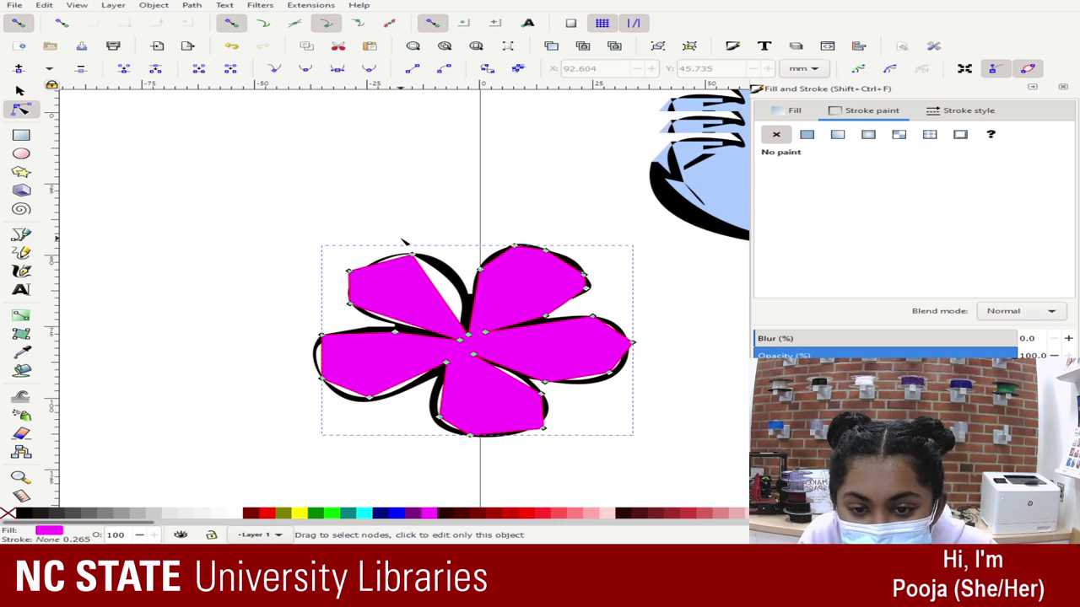
{"action": "scroll", "coordinate": [403, 242], "scroll_direction": "up", "scroll_amount": 3}
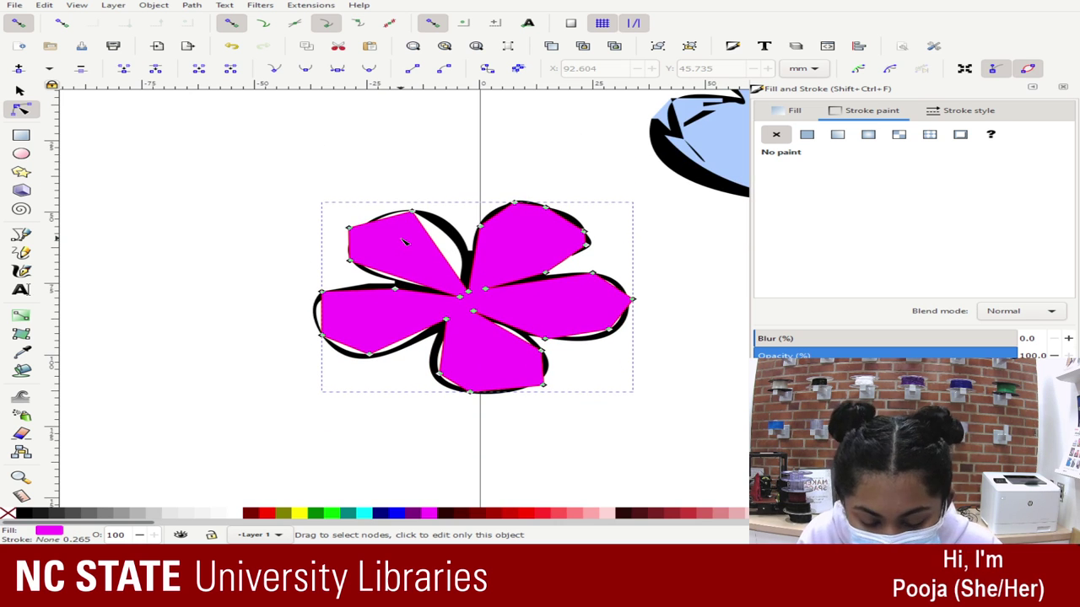
{"action": "key", "text": "minus"}
{"action": "key", "text": "minus"}
{"action": "key", "text": "plus"}
{"action": "key", "text": "plus"}
{"action": "key", "text": "plus"}
{"action": "key", "text": "plus"}
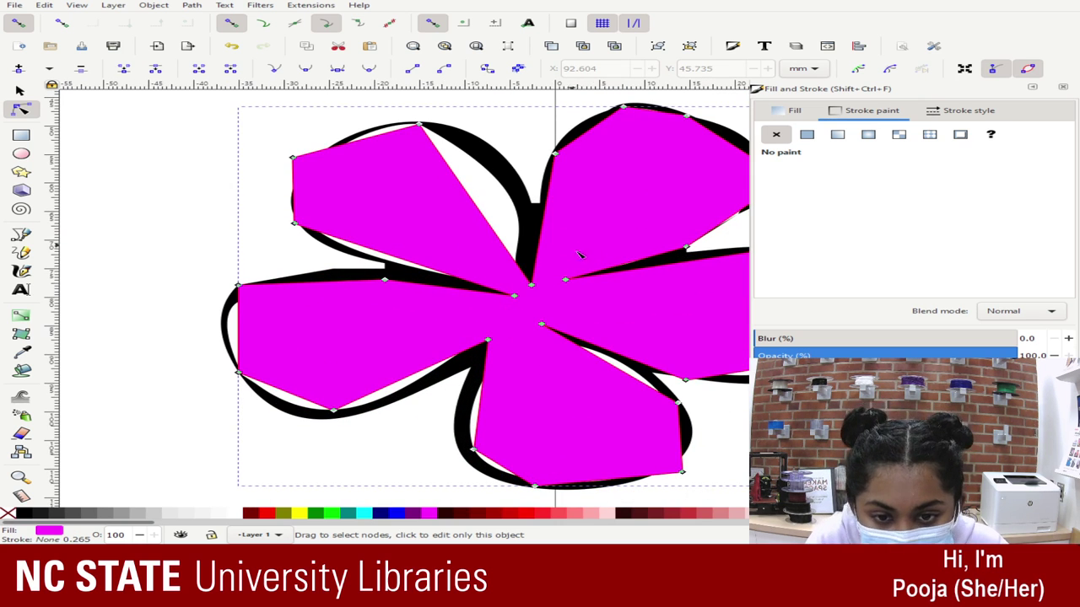
{"action": "left_click", "coordinate": [658, 258]}
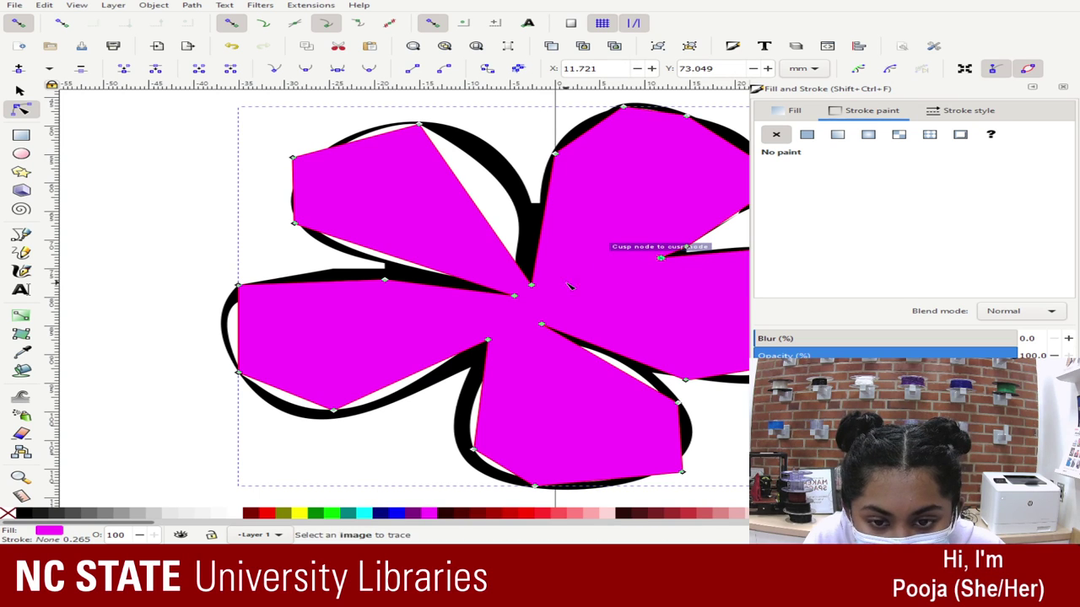
{"action": "left_click_drag", "start_coordinate": [531, 286], "coordinate": [539, 220]}
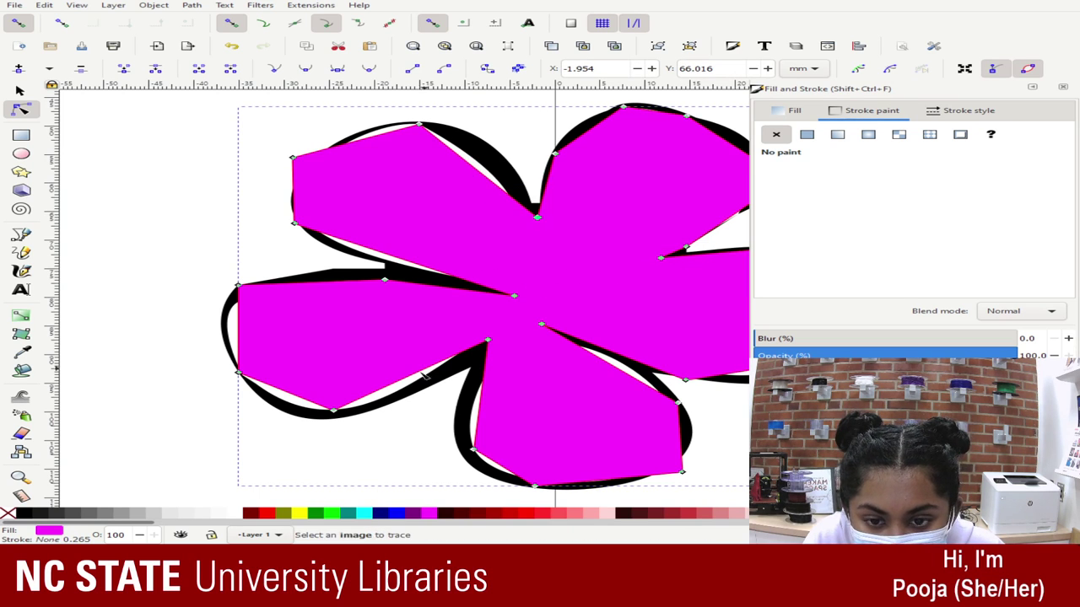
- Move the notch nodes around the left and bottom petals outward onto the outline, the one beside the right petal to about X 5.6, Y 89.5 mm
{"action": "left_click_drag", "start_coordinate": [513, 296], "coordinate": [385, 273]}
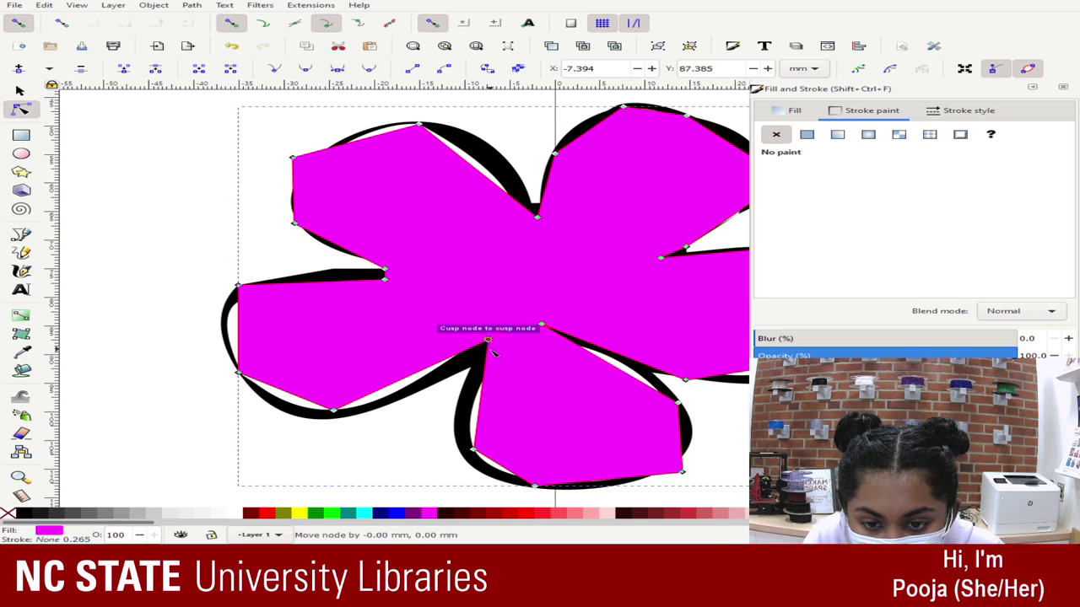
{"action": "left_click_drag", "start_coordinate": [488, 340], "coordinate": [472, 368]}
{"action": "left_click_drag", "start_coordinate": [541, 323], "coordinate": [607, 354]}
- Convert the magenta shape's nodes around the bottom petal to smooth nodes so its edge curves along the outline
{"action": "scroll", "coordinate": [632, 301], "scroll_direction": "down", "scroll_amount": 5}
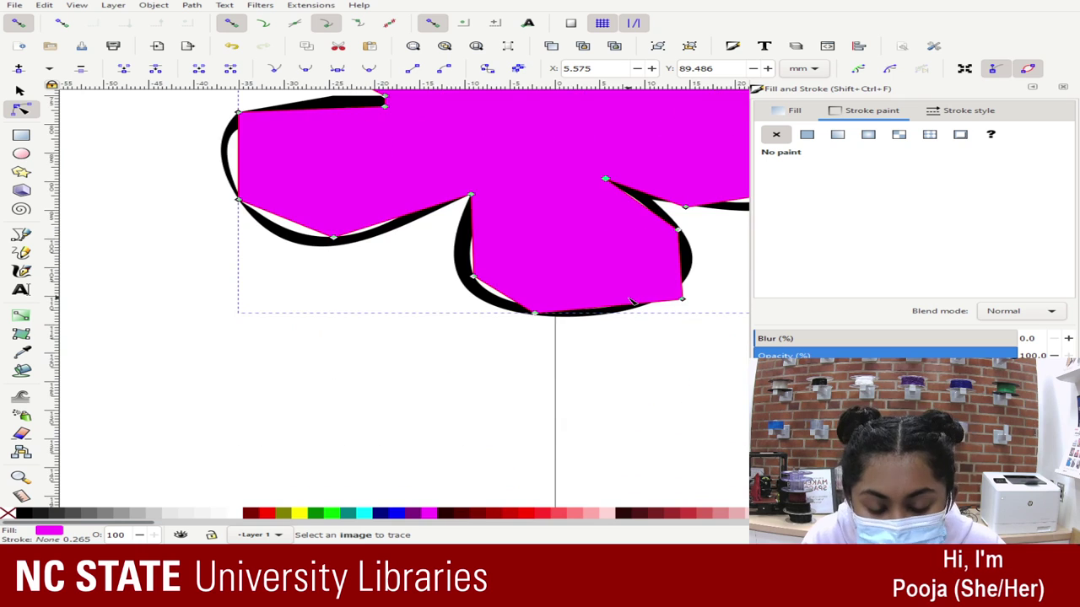
{"action": "scroll", "coordinate": [631, 301], "scroll_direction": "down", "scroll_amount": 1, "text": "ctrl"}
{"action": "key", "text": "minus"}
{"action": "left_click_drag", "start_coordinate": [575, 327], "coordinate": [402, 260]}
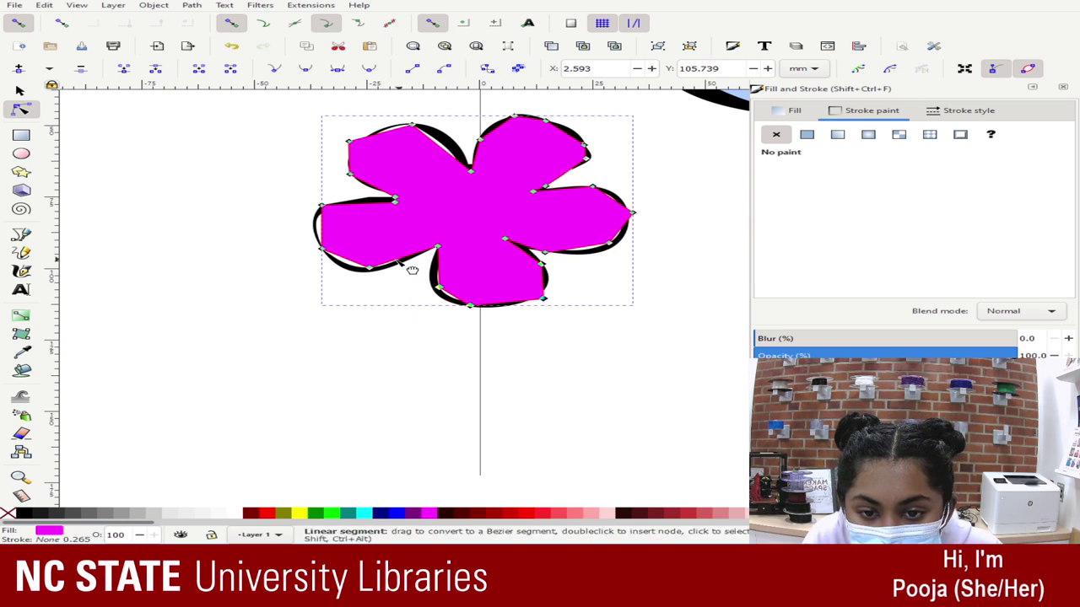
{"action": "left_click", "coordinate": [305, 69]}
- Convert the magenta shape's nodes around the upper-left petal and upper notch to smooth nodes
{"action": "left_click_drag", "start_coordinate": [232, 160], "coordinate": [413, 291]}
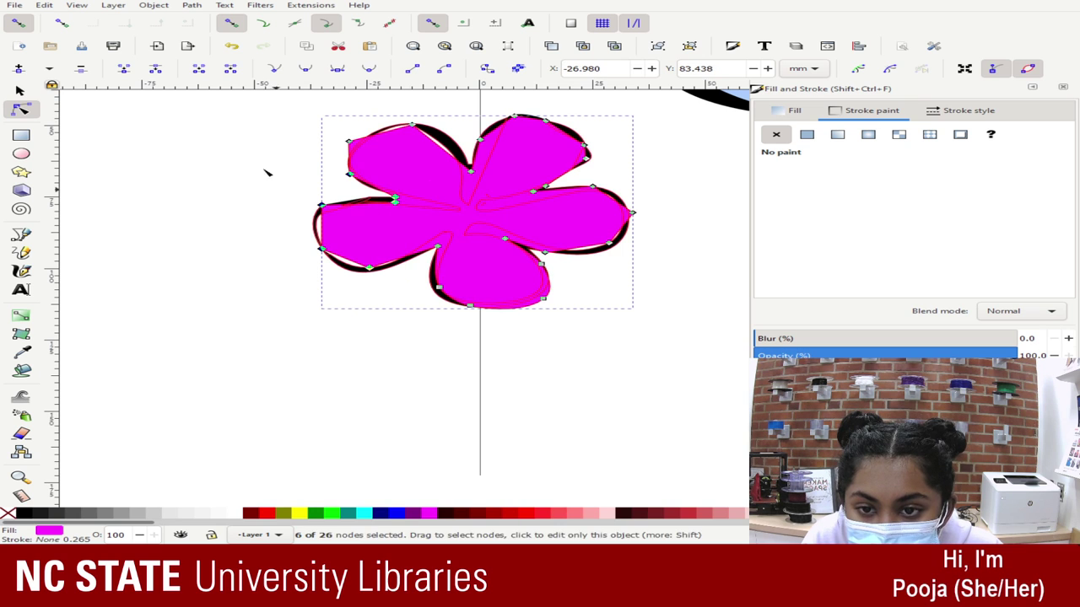
{"action": "left_click", "coordinate": [289, 154]}
{"action": "left_click", "coordinate": [290, 145]}
{"action": "left_click_drag", "start_coordinate": [285, 105], "coordinate": [644, 177]}
{"action": "left_click", "coordinate": [506, 157]}
{"action": "left_click_drag", "start_coordinate": [239, 106], "coordinate": [671, 181]}
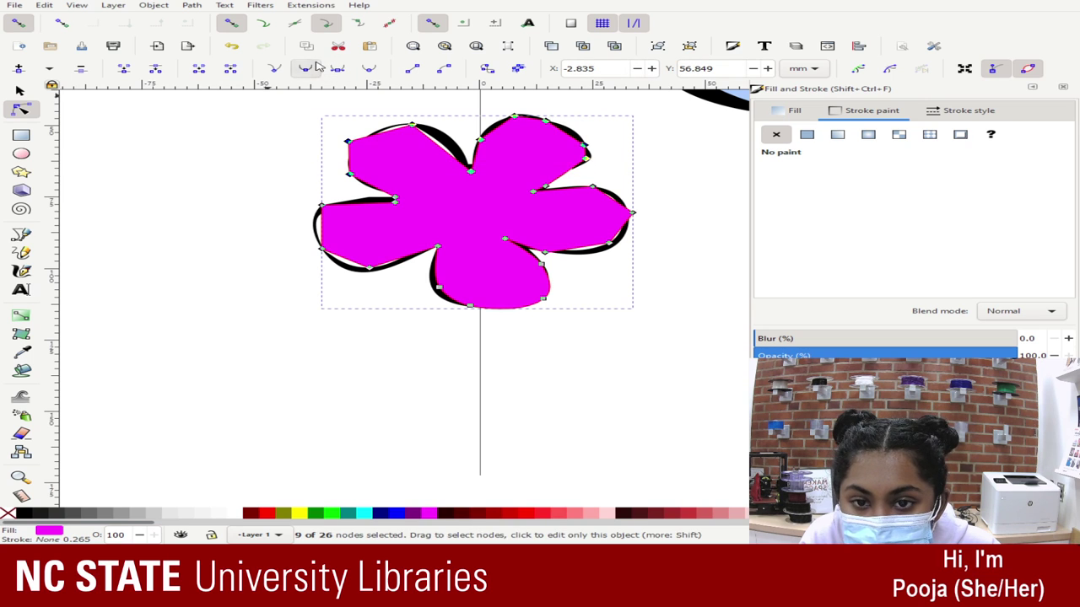
{"action": "left_click", "coordinate": [305, 68]}
- Convert the outer nodes of the right petal and of the left petal to smooth nodes
{"action": "left_click_drag", "start_coordinate": [655, 268], "coordinate": [554, 179]}
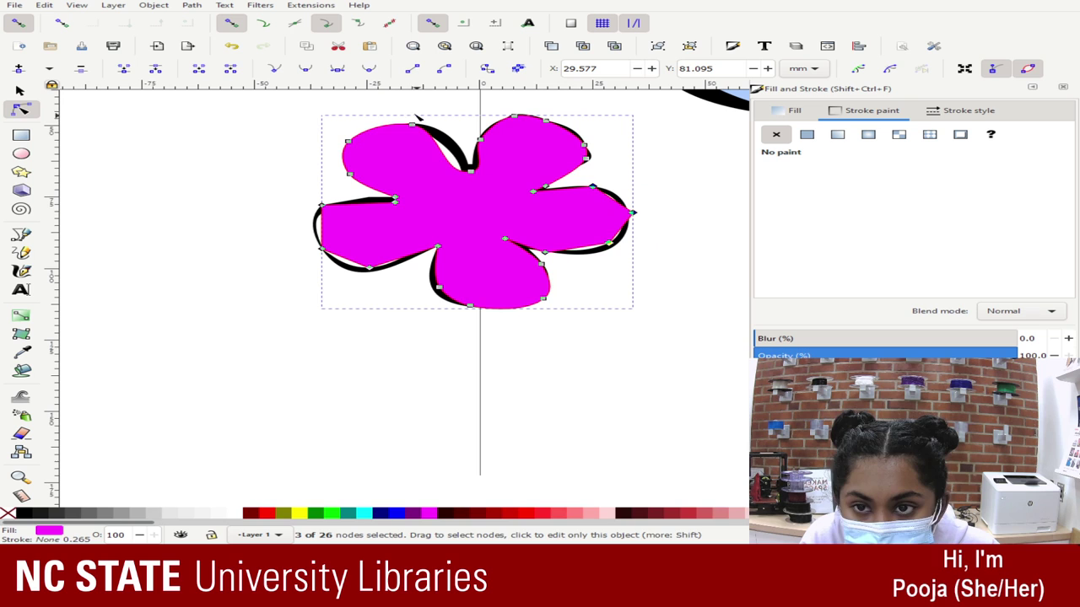
{"action": "left_click", "coordinate": [306, 68]}
{"action": "left_click_drag", "start_coordinate": [287, 189], "coordinate": [387, 291]}
{"action": "left_click", "coordinate": [307, 67]}
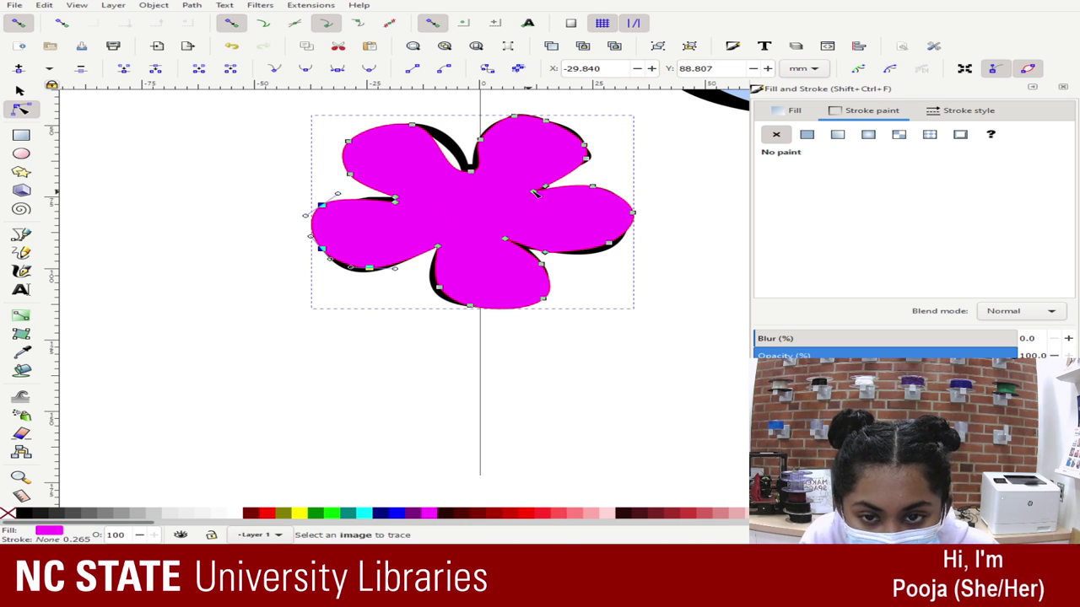
- Make the notch node between the two upper petals a corner node and adjust its handle so the edge follows the outline
{"action": "left_click", "coordinate": [471, 171]}
{"action": "left_click", "coordinate": [278, 70]}
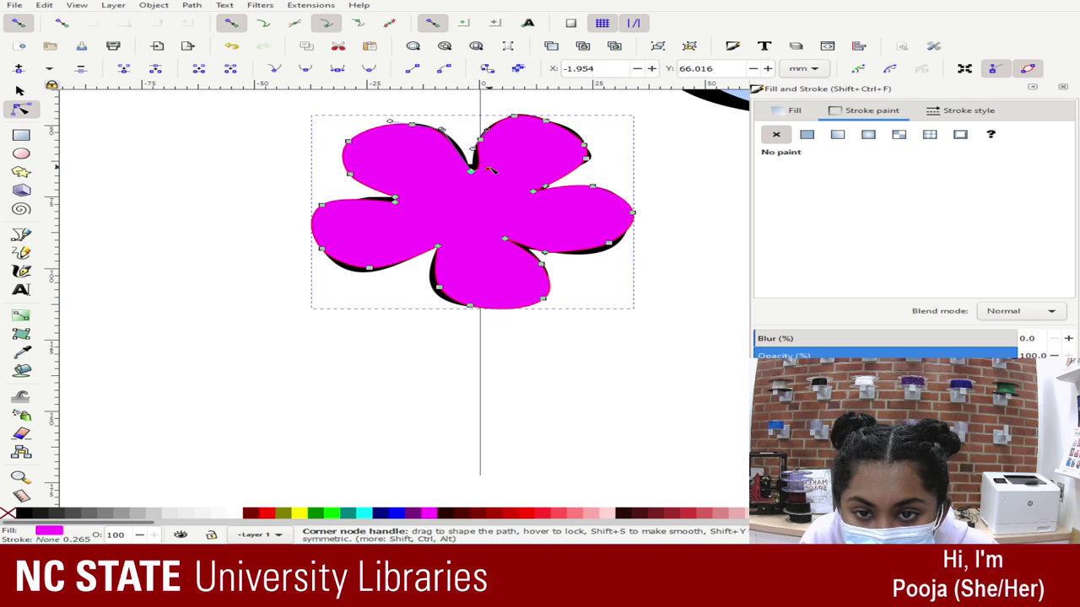
{"action": "left_click_drag", "start_coordinate": [489, 171], "coordinate": [494, 149]}
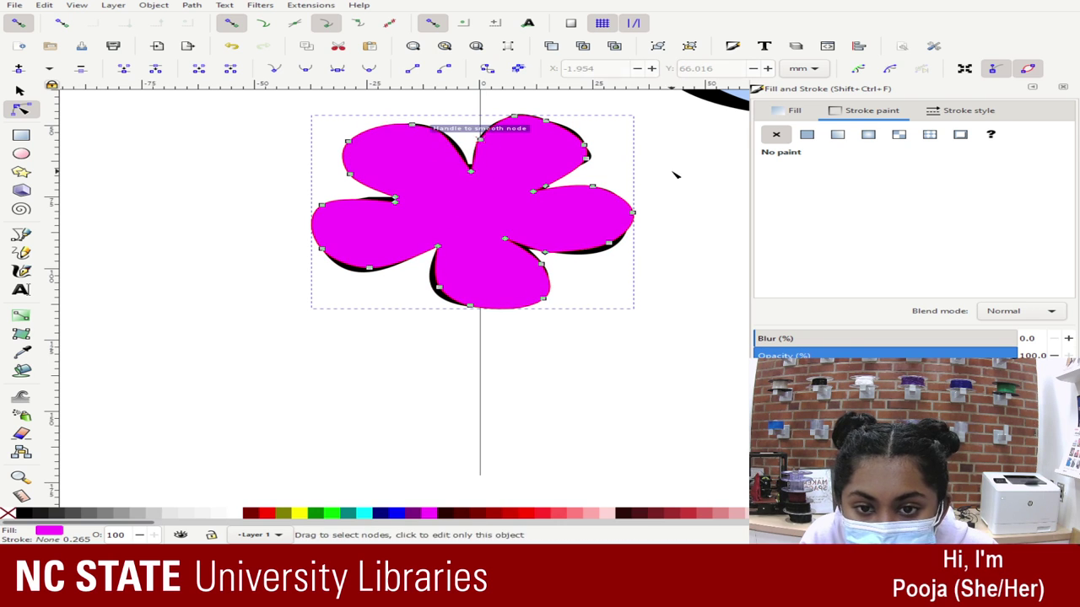
{"action": "left_click", "coordinate": [666, 173]}
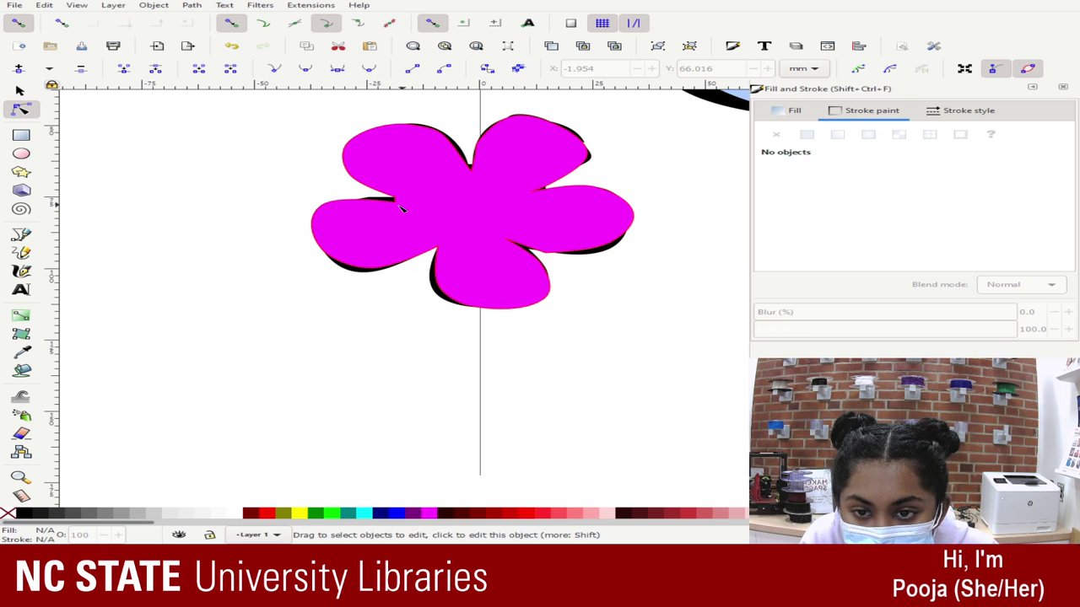
- Reduce the doubled nodes at the notch between the upper-left and left petals to a single corner node
{"action": "left_click", "coordinate": [373, 222]}
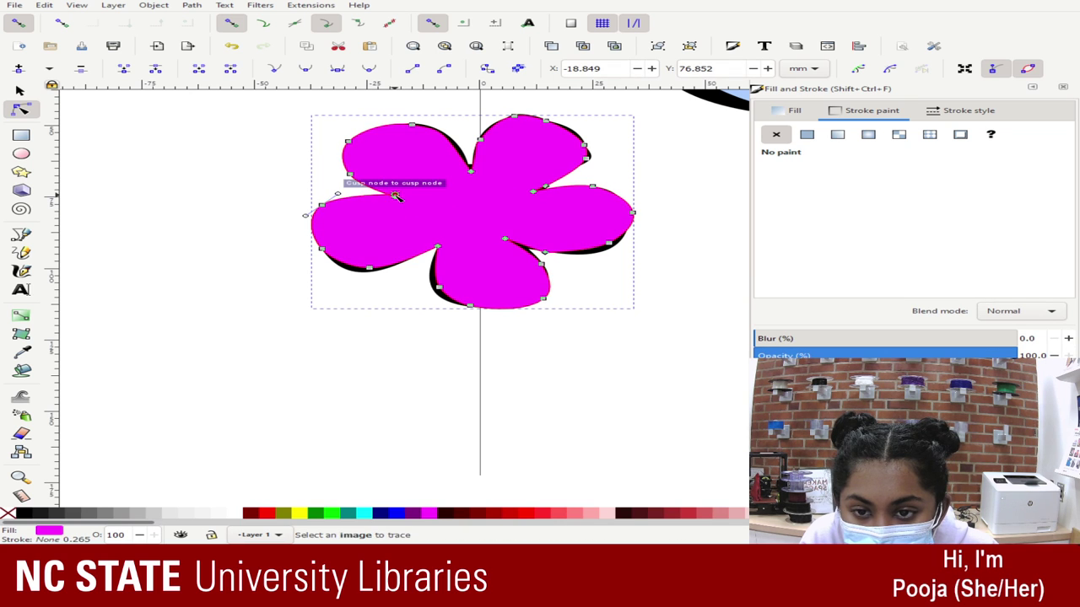
{"action": "left_click_drag", "start_coordinate": [395, 196], "coordinate": [358, 206]}
{"action": "key", "text": "Delete"}
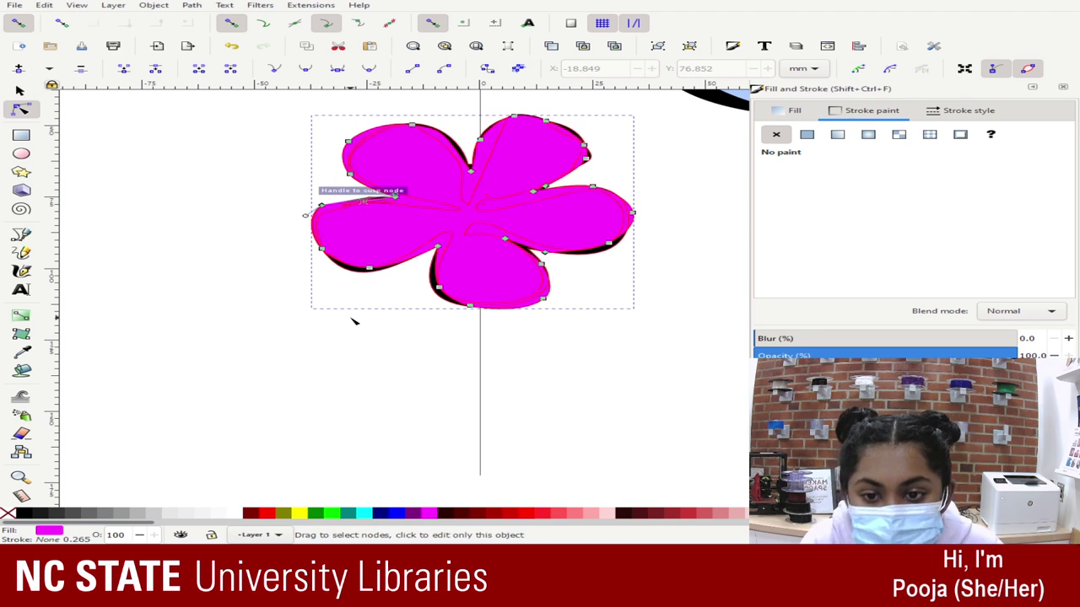
{"action": "left_click", "coordinate": [357, 318]}
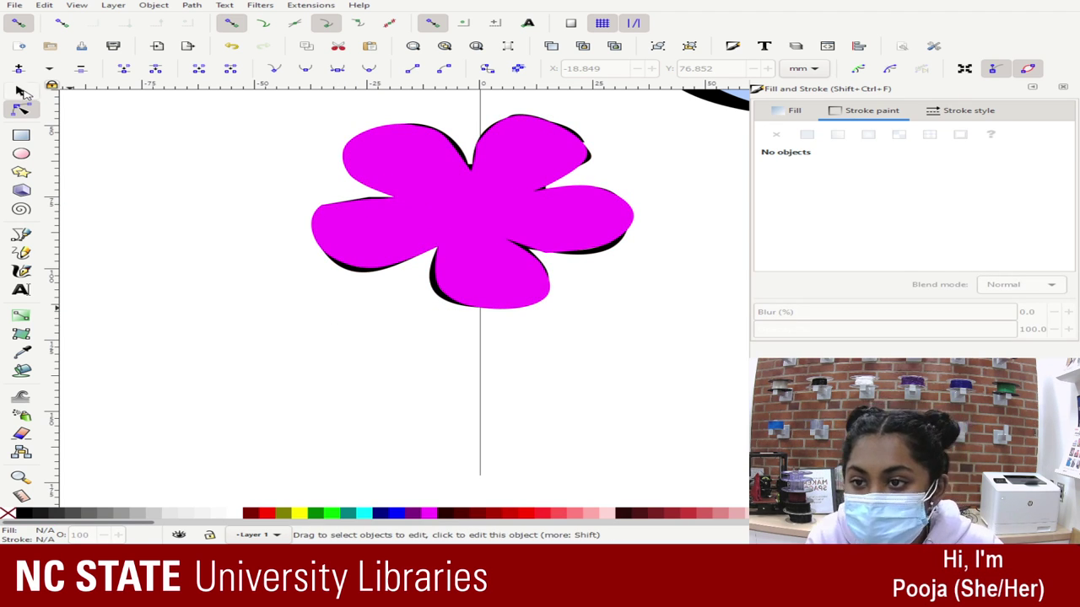
{"action": "left_click", "coordinate": [23, 91]}
{"action": "left_click", "coordinate": [517, 199]}
{"action": "left_click_drag", "start_coordinate": [517, 199], "coordinate": [295, 340]}
{"action": "key", "text": "ctrl+z"}
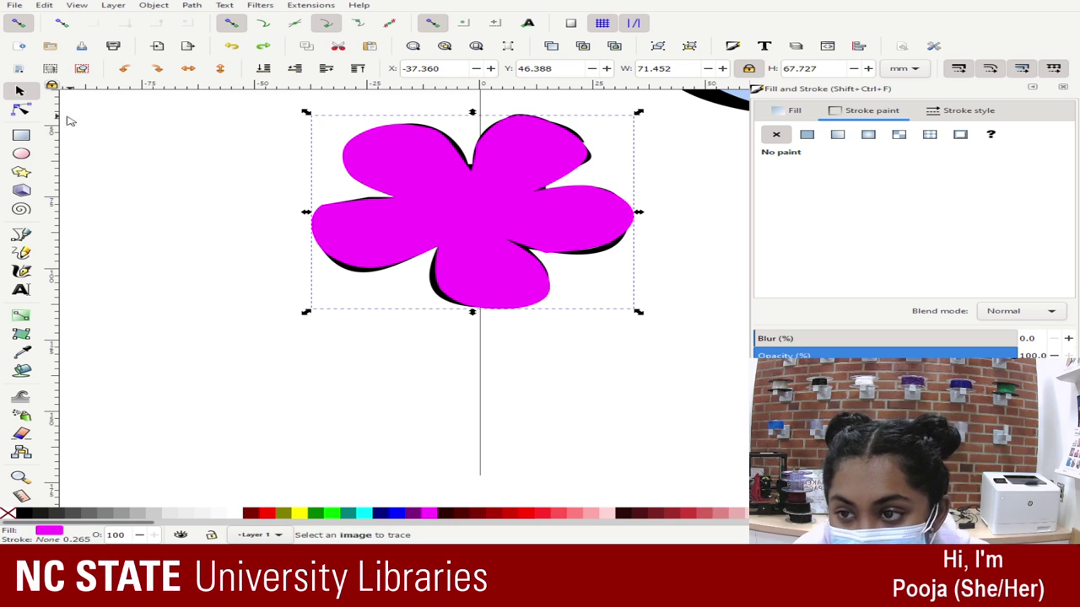
- Delete the three surplus nodes along the outer right edge of the magenta shape's upper-right petal
{"action": "left_click", "coordinate": [21, 110]}
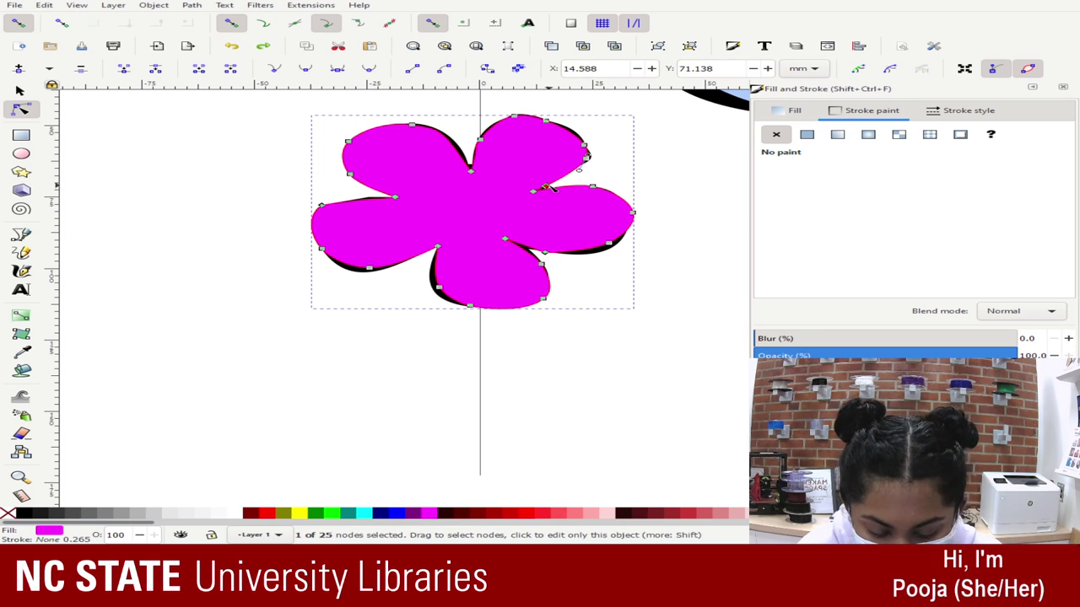
{"action": "left_click", "coordinate": [587, 158]}
{"action": "key", "text": "Delete"}
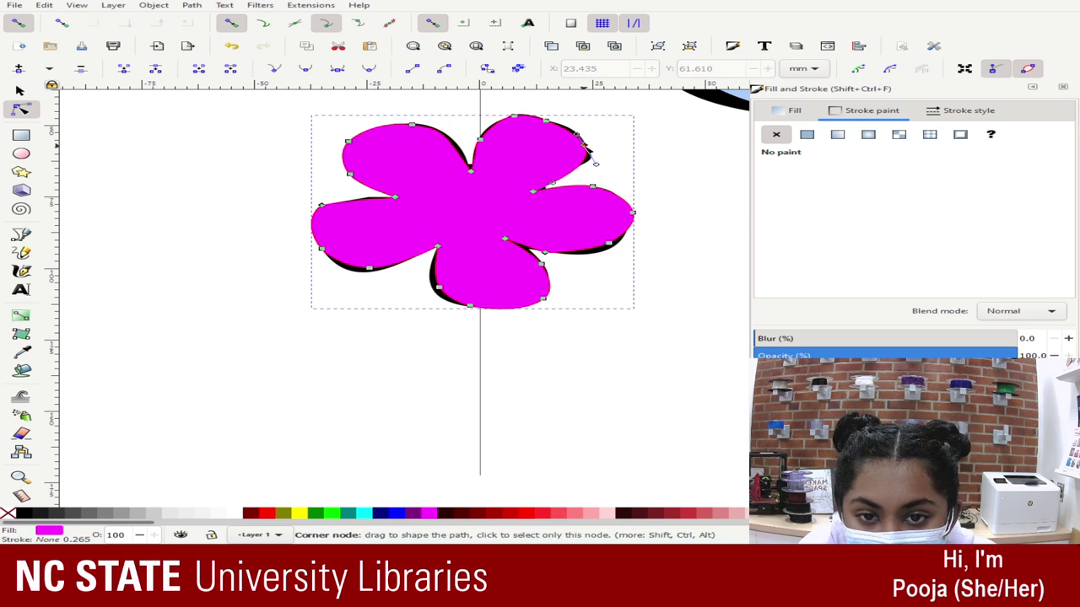
{"action": "left_click", "coordinate": [584, 145]}
{"action": "key", "text": "Delete"}
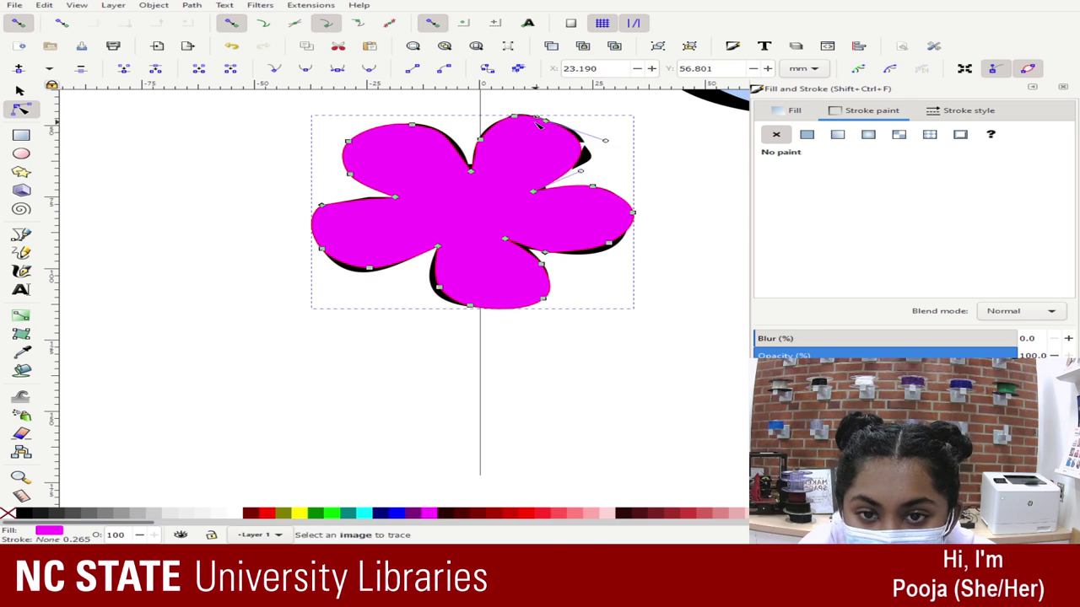
- Delete the surplus nodes on the inner side of the upper-right petal, around the two left petals and on the bottom petal's left side
{"action": "left_click", "coordinate": [480, 139]}
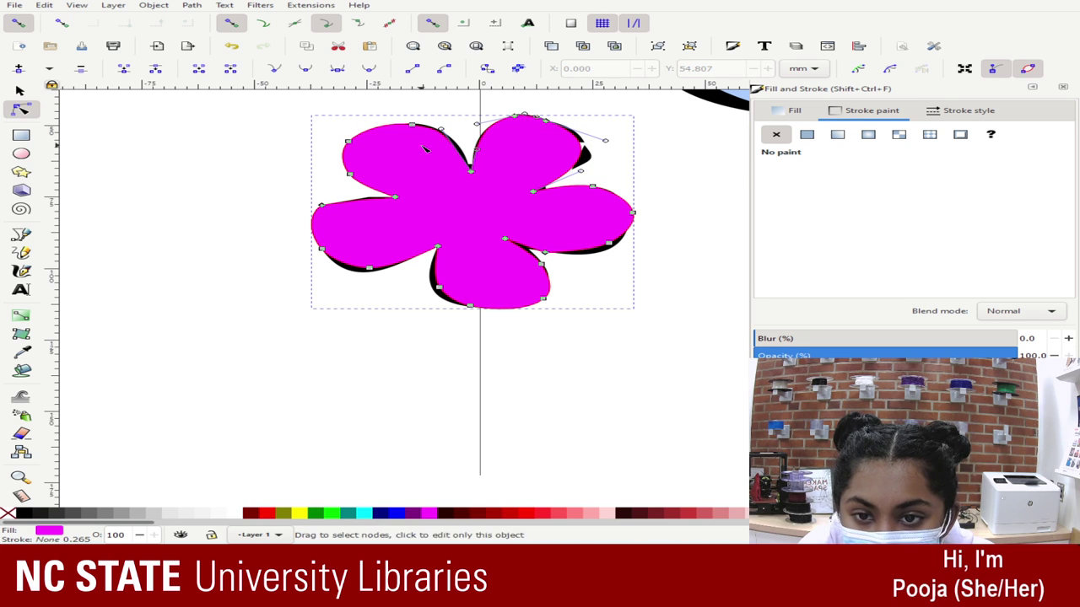
{"action": "left_click", "coordinate": [356, 156]}
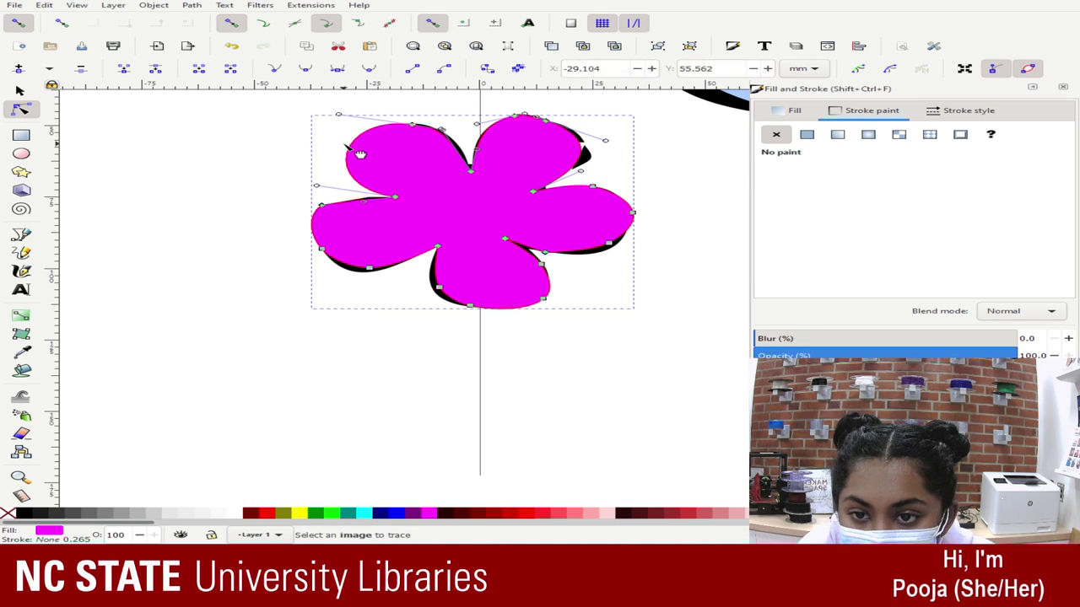
{"action": "left_click", "coordinate": [320, 244]}
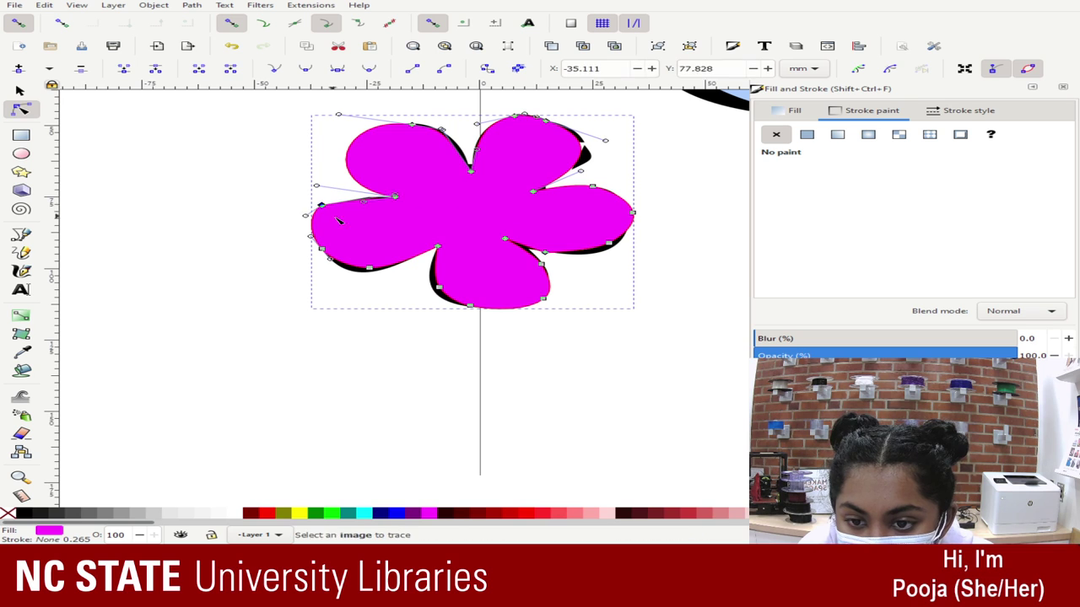
{"action": "left_click", "coordinate": [370, 268]}
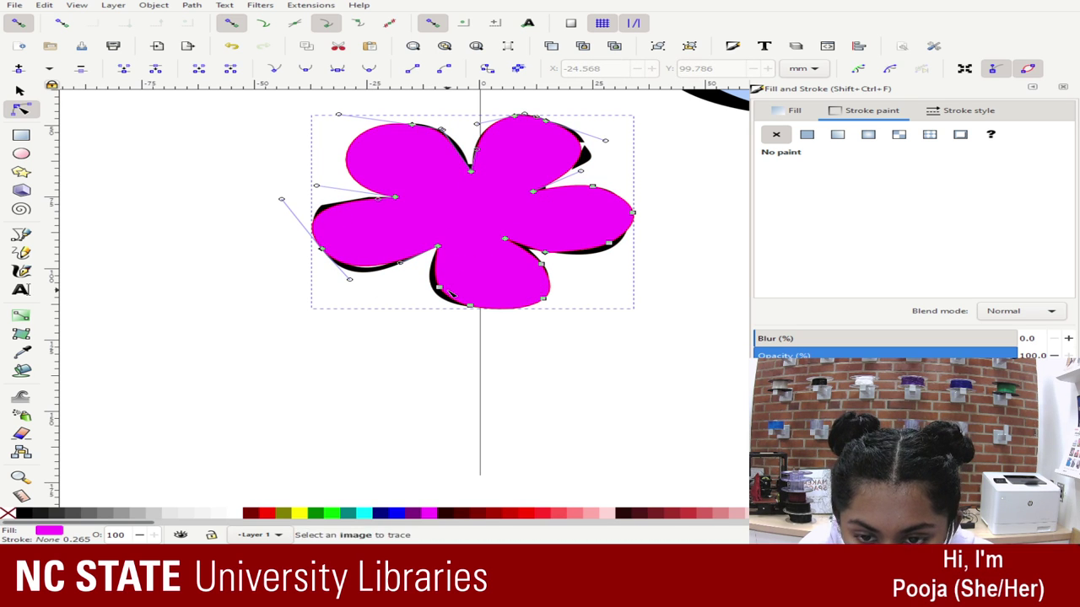
{"action": "left_click", "coordinate": [440, 292]}
- Delete the surplus nodes on the bottom petal's right side and along the lower and upper edges of the right petal
{"action": "left_click", "coordinate": [542, 264]}
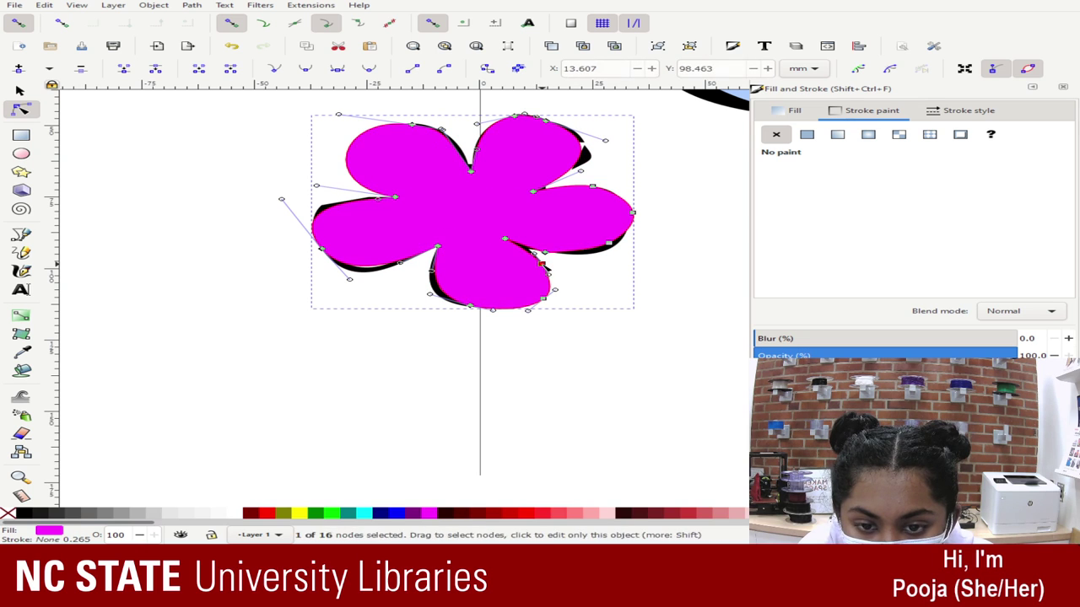
{"action": "key", "text": "Delete"}
{"action": "left_click", "coordinate": [545, 252]}
{"action": "key", "text": "Delete"}
{"action": "left_click", "coordinate": [600, 202]}
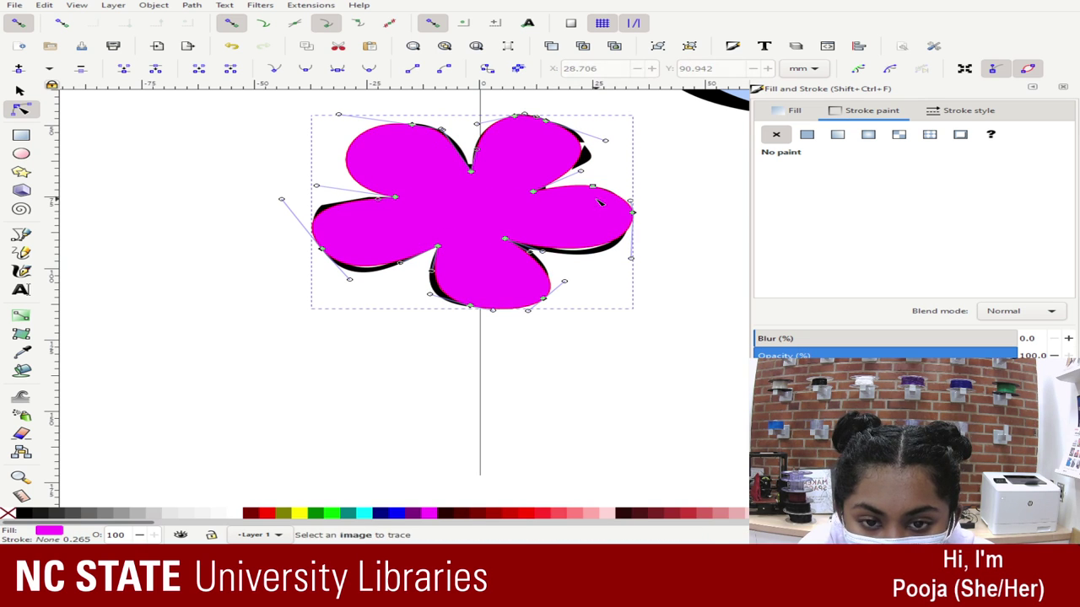
{"action": "left_click", "coordinate": [596, 191]}
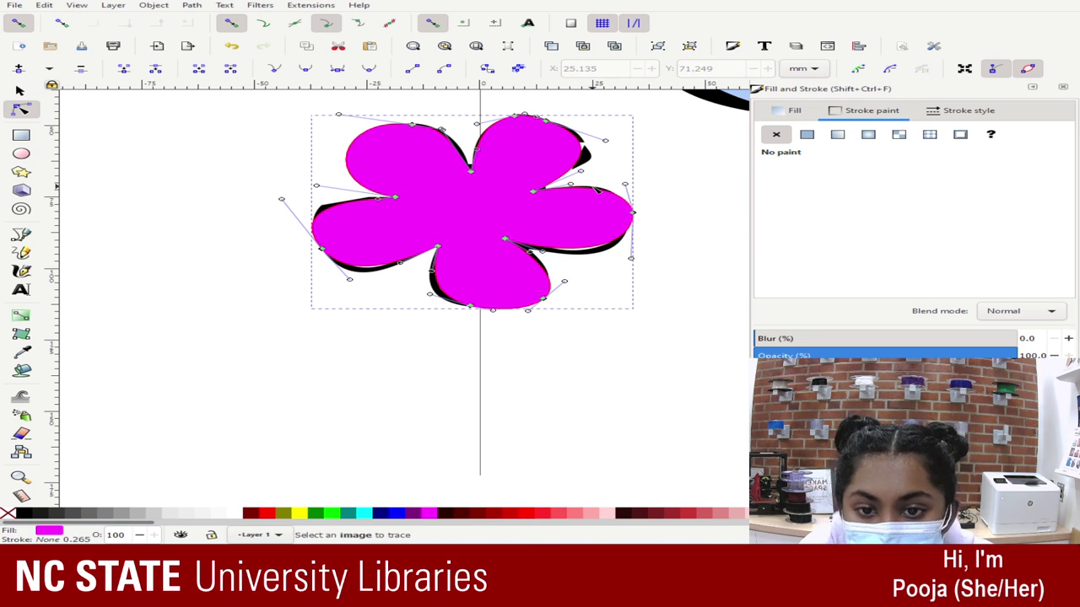
{"action": "left_click", "coordinate": [699, 178]}
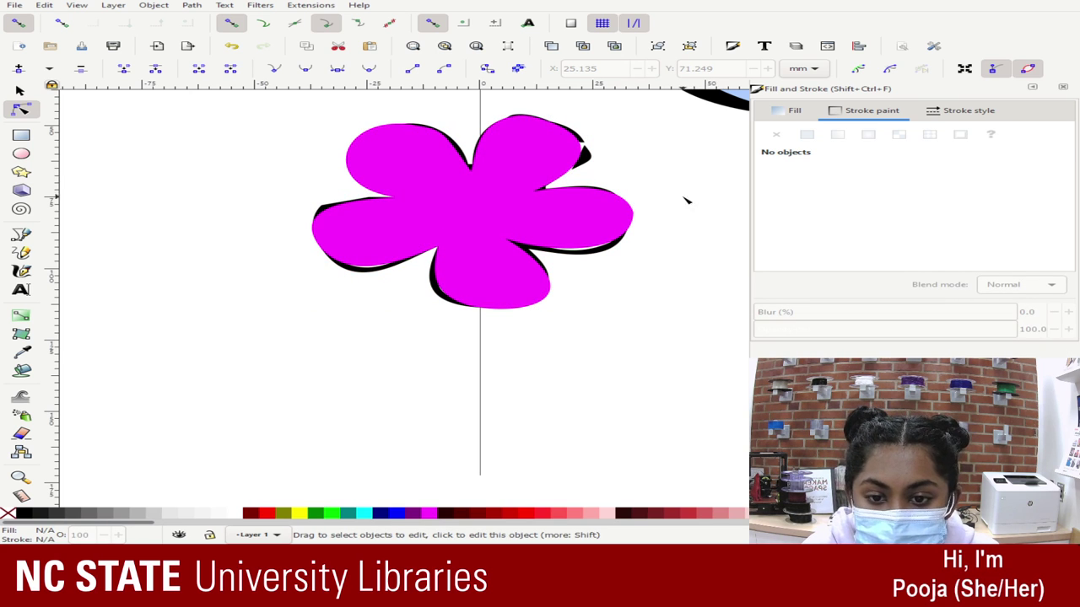
- Reshape the bottom petal to its outline by adjusting its node handles and deleting its lower-right node
{"action": "left_click", "coordinate": [481, 284]}
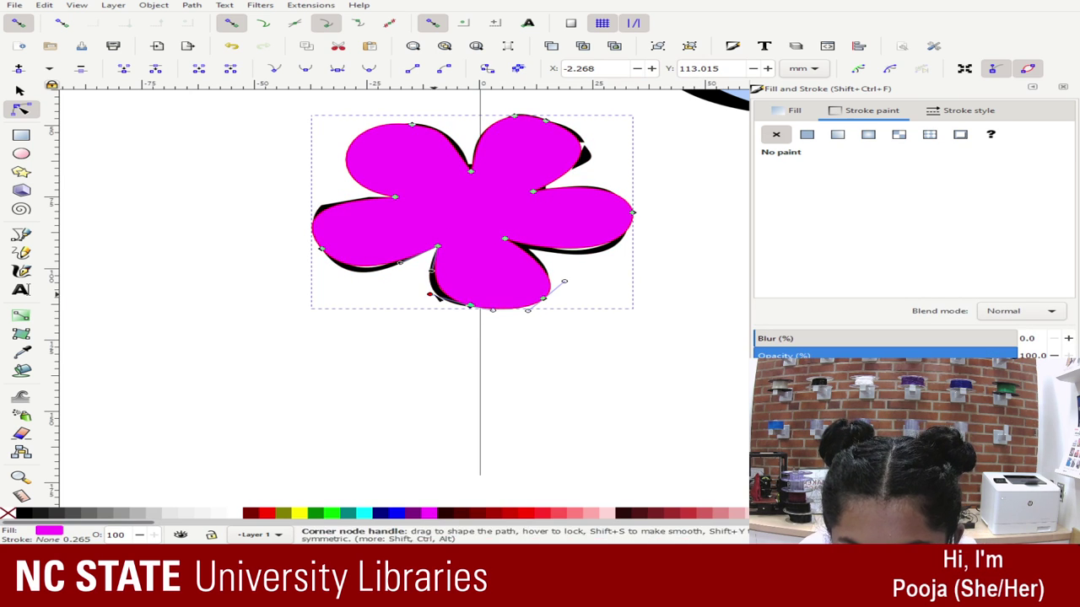
{"action": "mouse_move", "coordinate": [431, 294]}
{"action": "left_mouse_down"}
{"action": "mouse_move", "coordinate": [405, 287]}
{"action": "mouse_move", "coordinate": [414, 294]}
{"action": "left_mouse_up"}
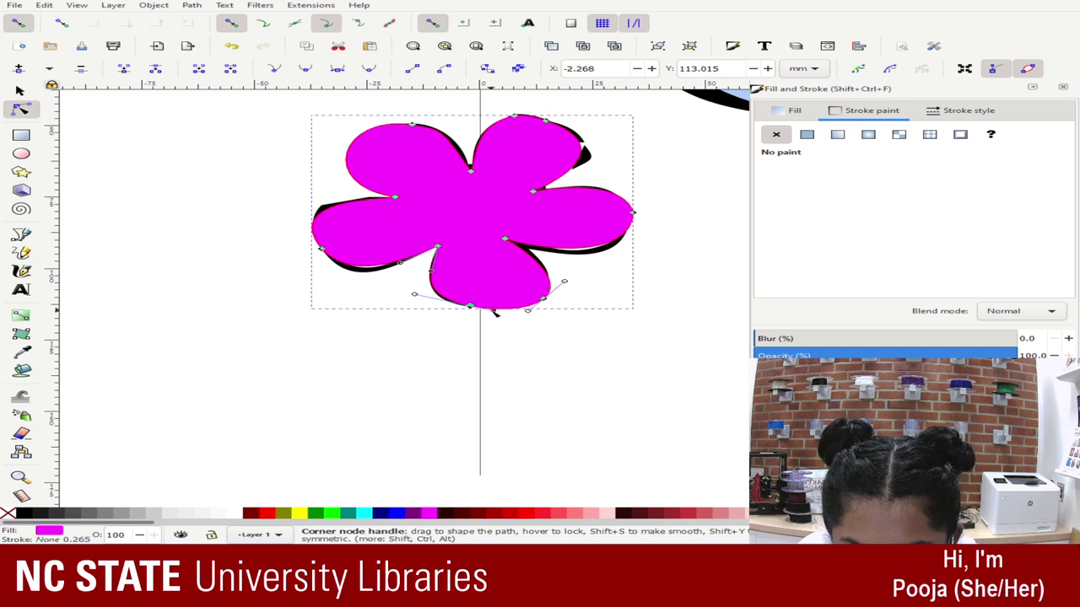
{"action": "left_click_drag", "start_coordinate": [492, 310], "coordinate": [487, 304]}
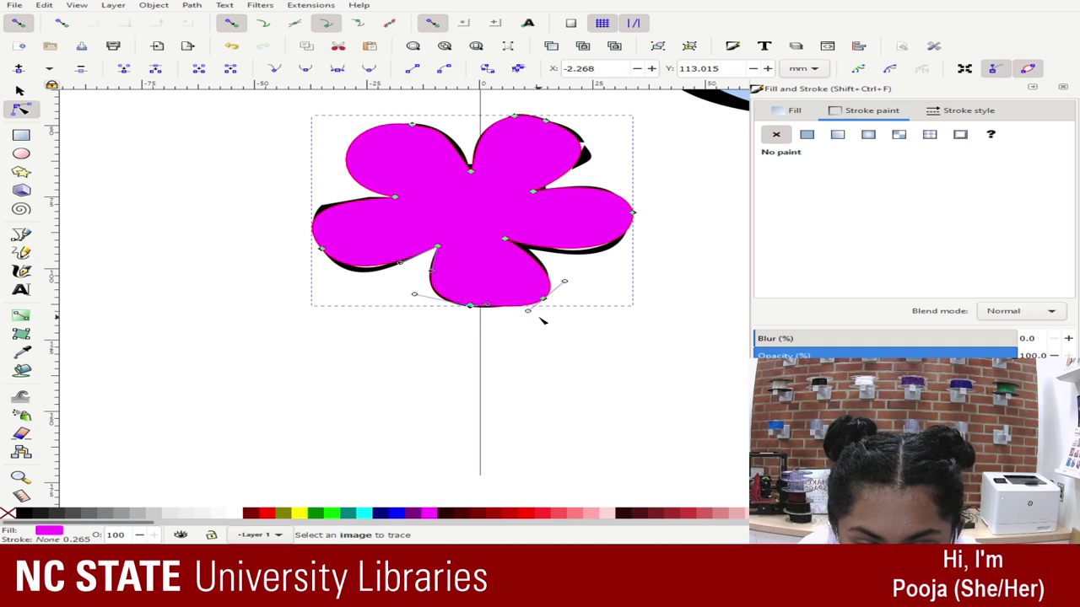
{"action": "left_click", "coordinate": [543, 299]}
{"action": "key", "text": "Delete"}
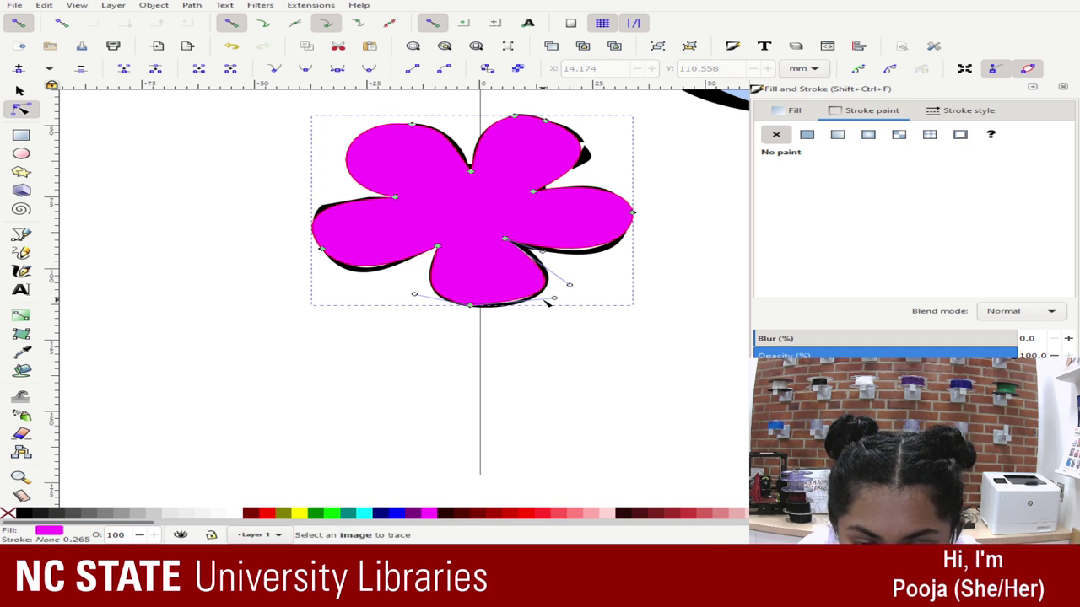
{"action": "left_click_drag", "start_coordinate": [552, 293], "coordinate": [571, 274]}
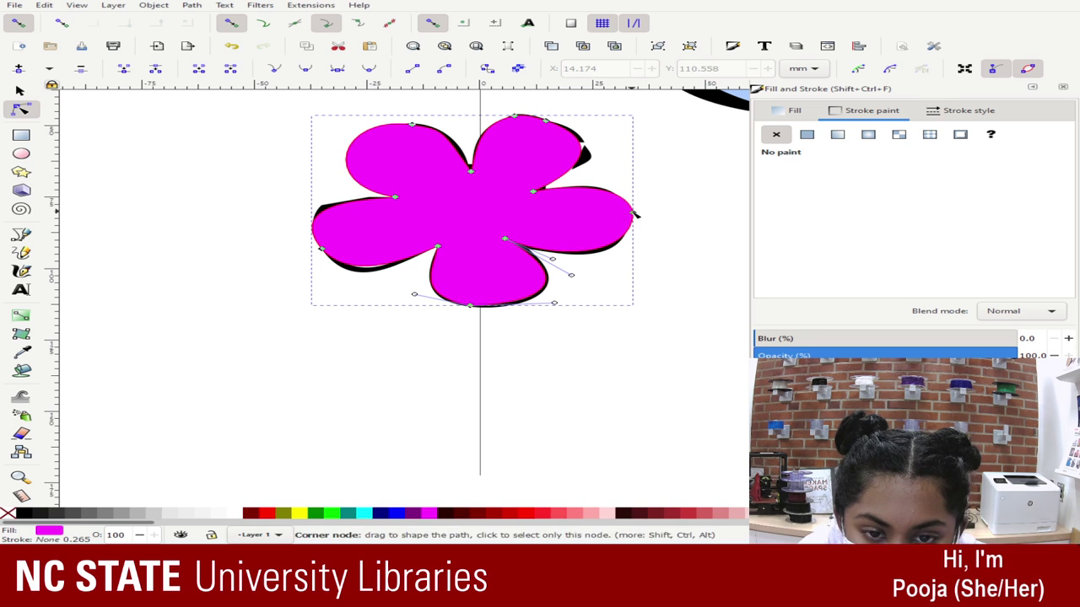
- Move the right petal's tip node to about X 33.3, Y 81.8 mm and lengthen the adjoining notch handle to fit the upper edge
{"action": "mouse_move", "coordinate": [632, 213]}
{"action": "left_mouse_down"}
{"action": "mouse_move", "coordinate": [620, 211]}
{"action": "mouse_move", "coordinate": [629, 216]}
{"action": "left_mouse_up"}
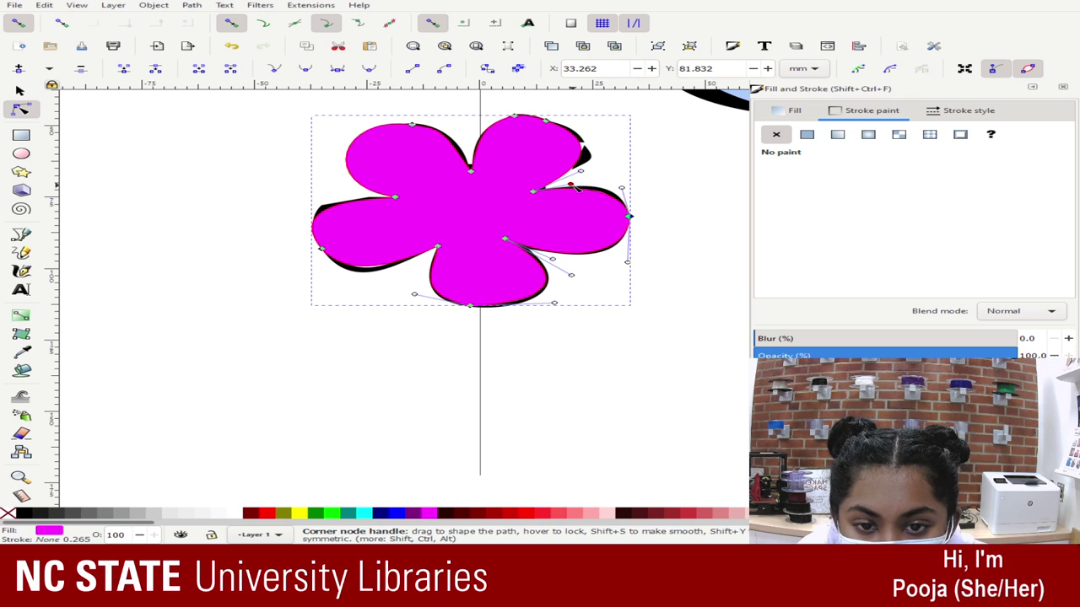
{"action": "left_click_drag", "start_coordinate": [570, 184], "coordinate": [582, 178]}
{"action": "left_click", "coordinate": [586, 172]}
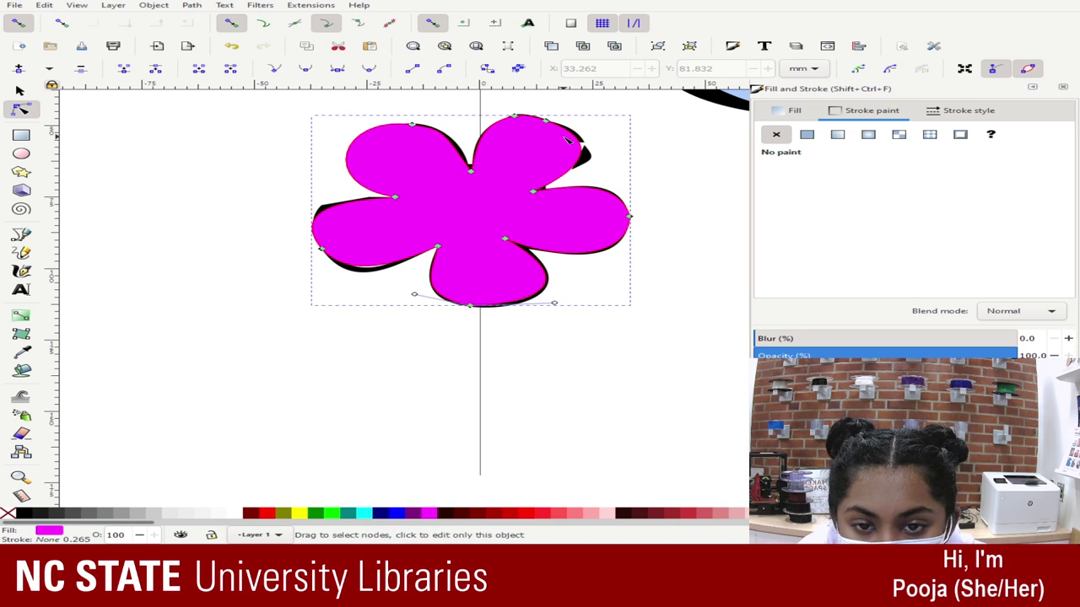
- Delete the surplus node on the upper-right petal's upper edge and extend the notch handle outward until the petal fills its outline
{"action": "left_click", "coordinate": [546, 122]}
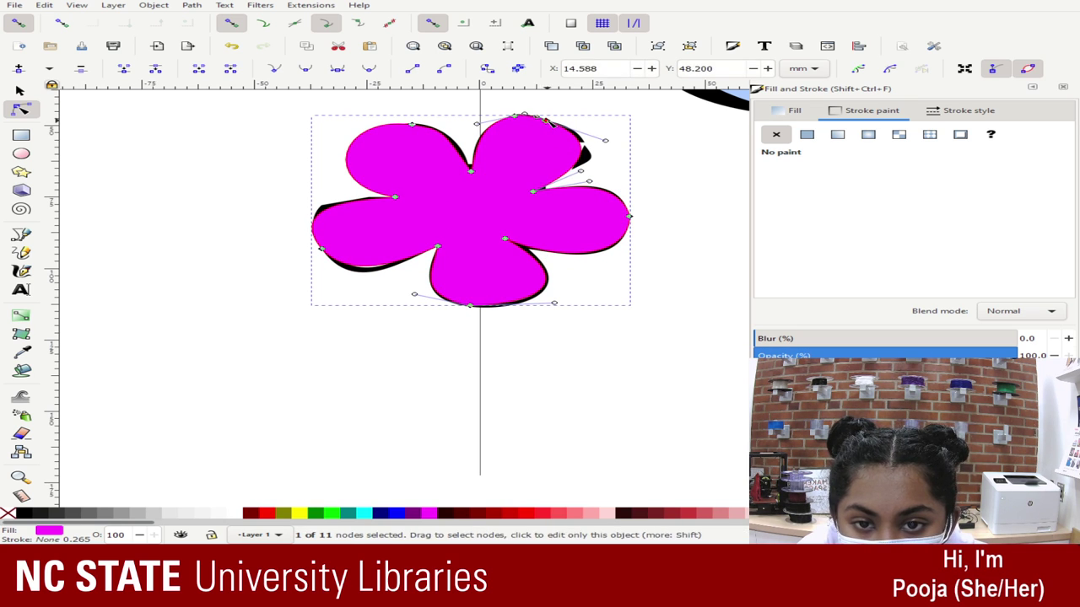
{"action": "key", "text": "Delete"}
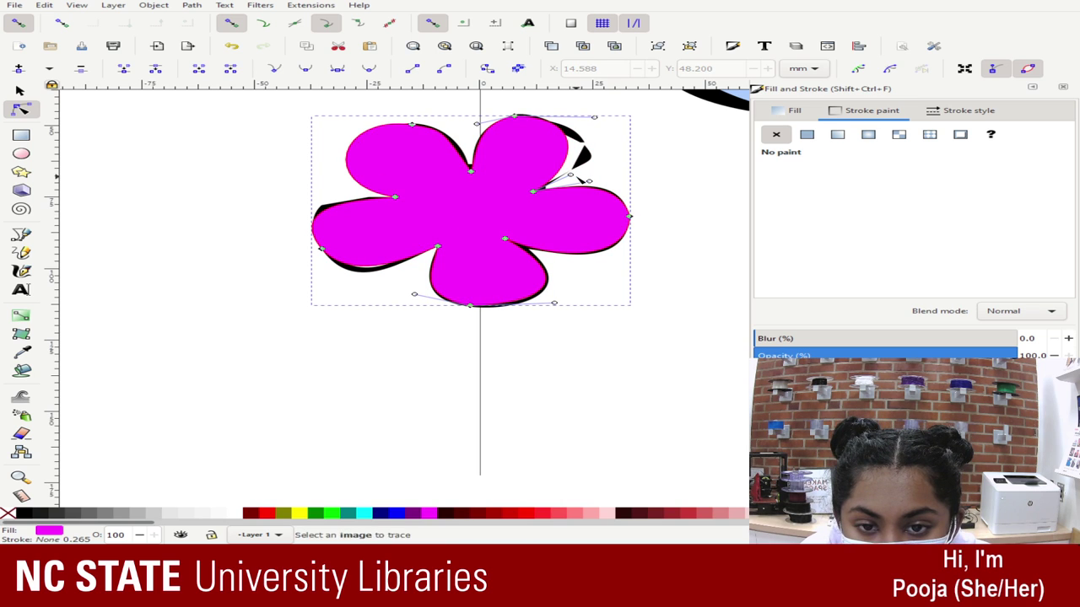
{"action": "left_click_drag", "start_coordinate": [578, 178], "coordinate": [624, 166]}
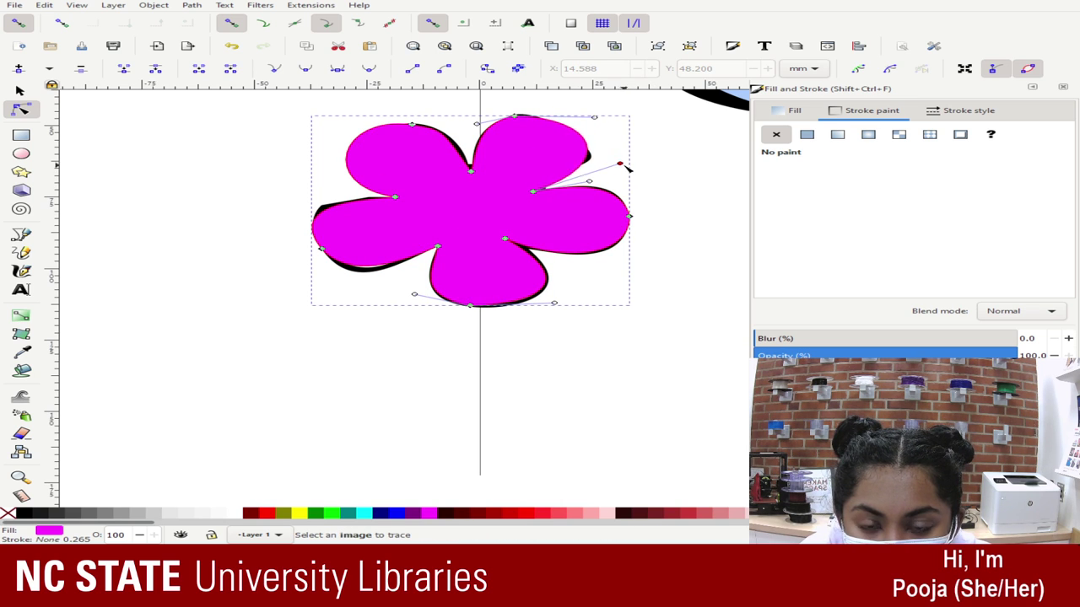
- Insert new nodes twice between the upper-right petal's top node and the notch node below it, adding three nodes
{"action": "left_click", "coordinate": [514, 116]}
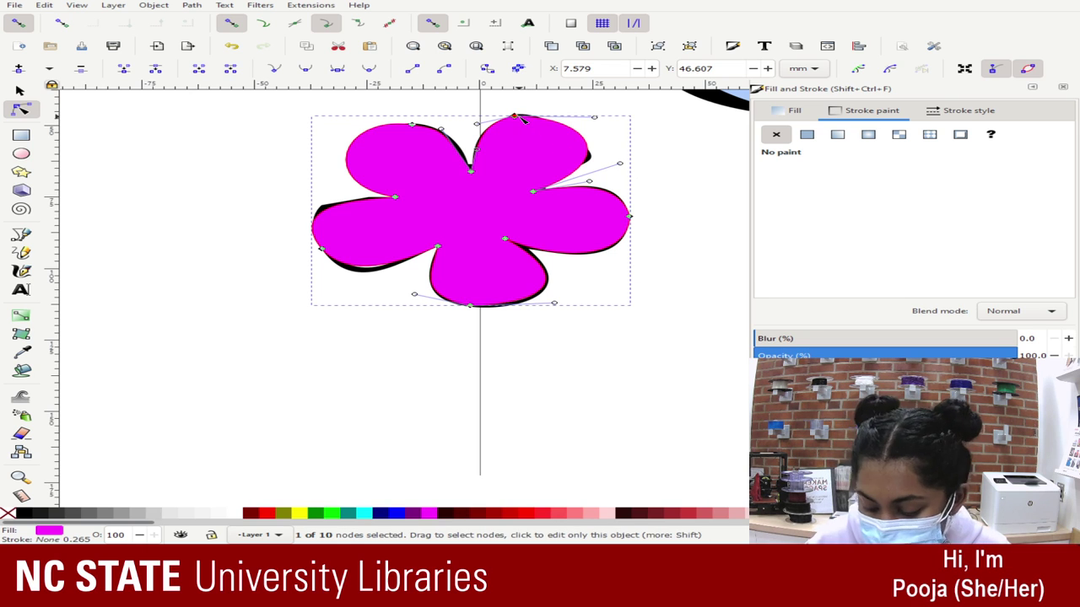
{"action": "left_click", "coordinate": [533, 191], "text": "shift"}
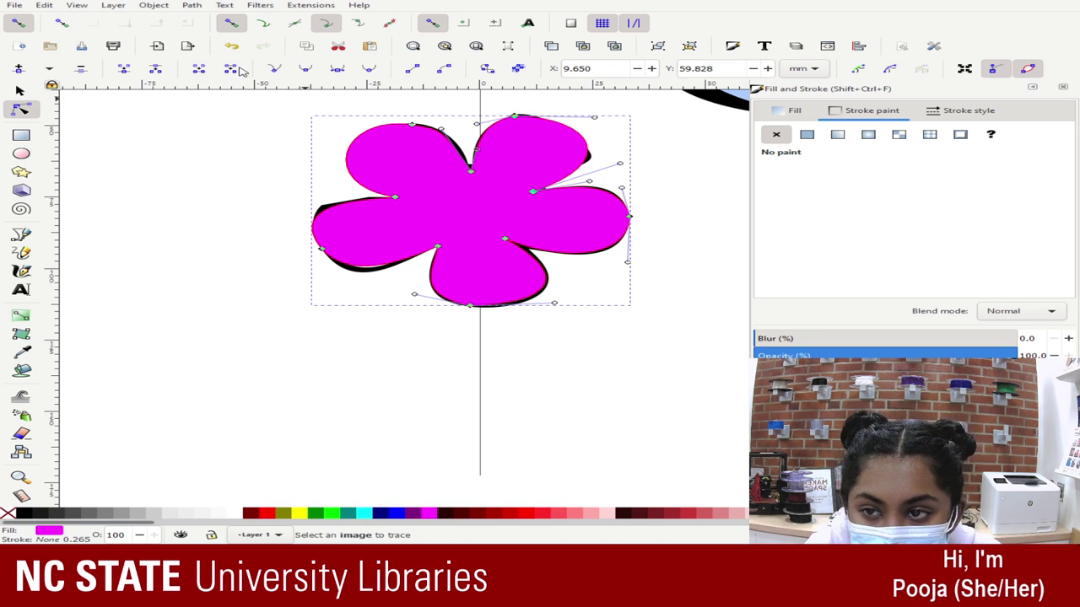
{"action": "left_click", "coordinate": [18, 68]}
{"action": "left_click", "coordinate": [18, 68]}
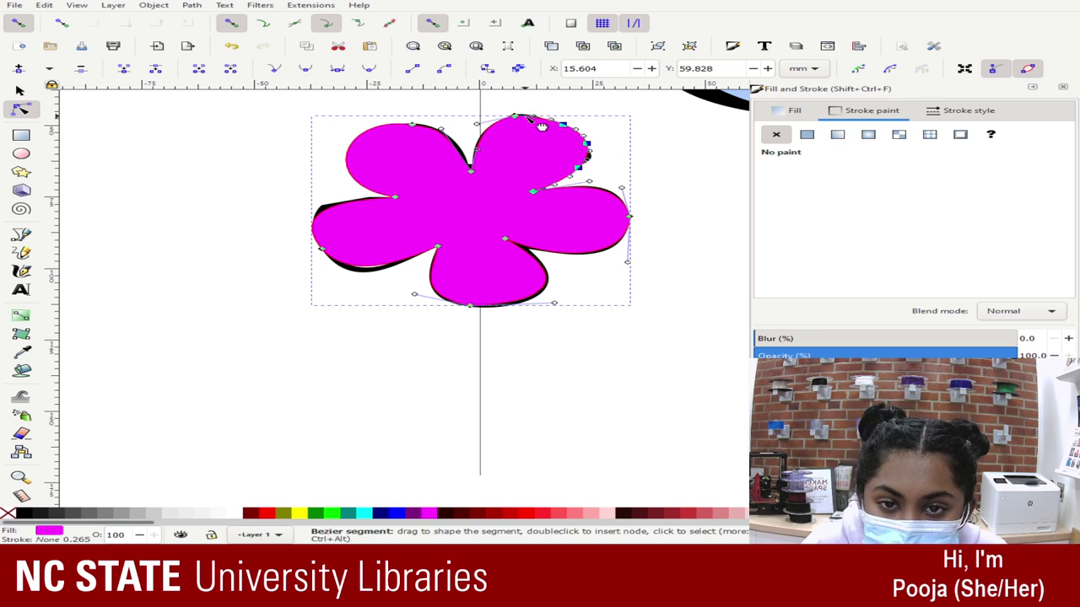
- Delete the upper-right petal's top node and the two surplus nodes along its right edge
{"action": "left_click", "coordinate": [515, 116]}
{"action": "key", "text": "Delete"}
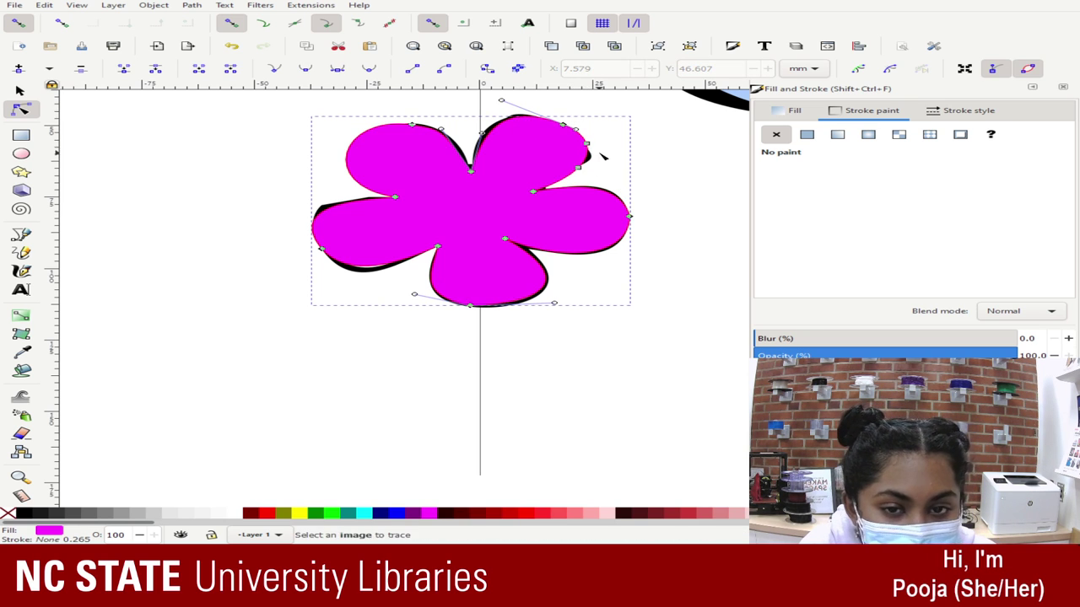
{"action": "left_click", "coordinate": [576, 169]}
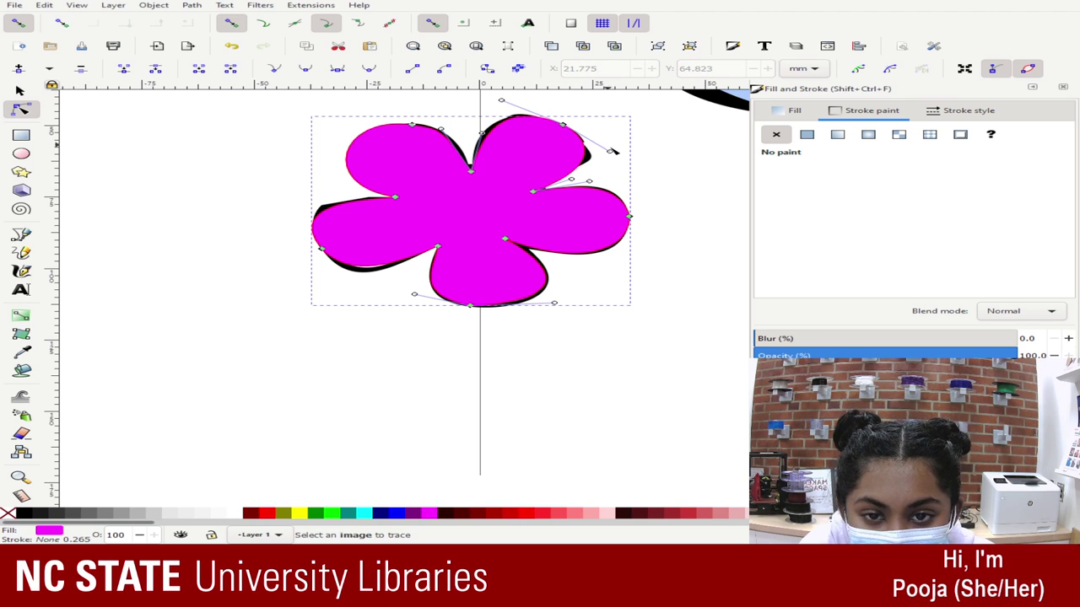
{"action": "left_click", "coordinate": [610, 152]}
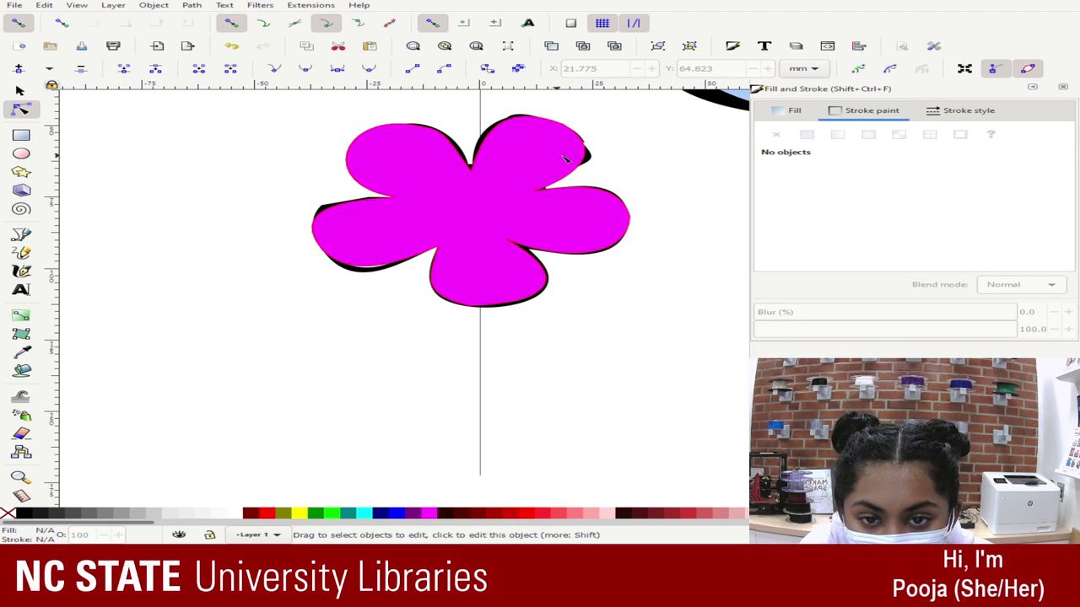
{"action": "left_click", "coordinate": [573, 157]}
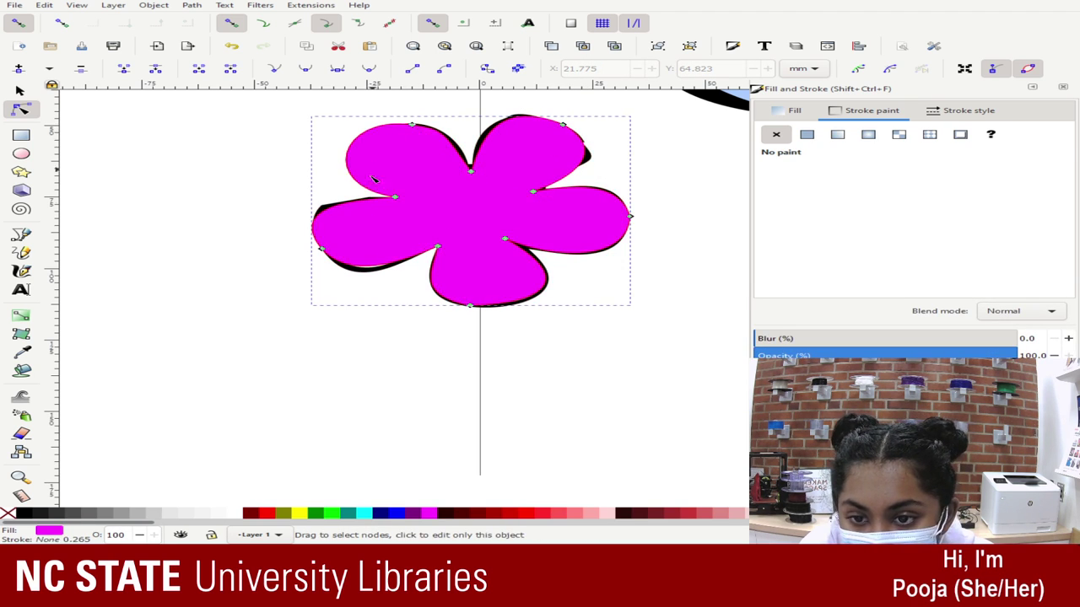
- Lengthen both handles of the left petal's outer node so the fill covers the outline's upper and lower edges
{"action": "left_click", "coordinate": [320, 247]}
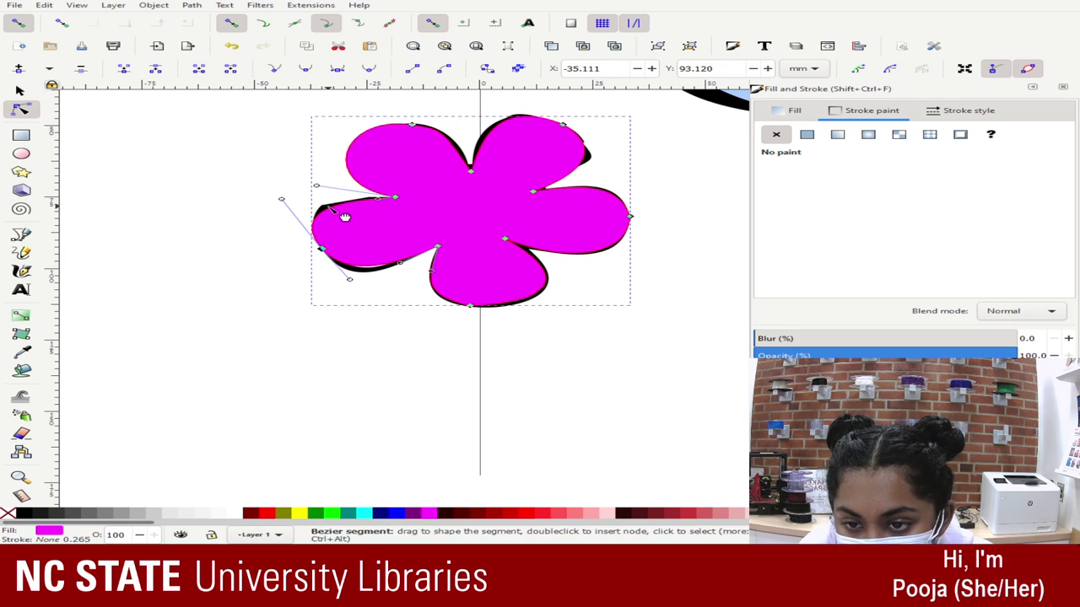
{"action": "left_click_drag", "start_coordinate": [287, 200], "coordinate": [285, 186]}
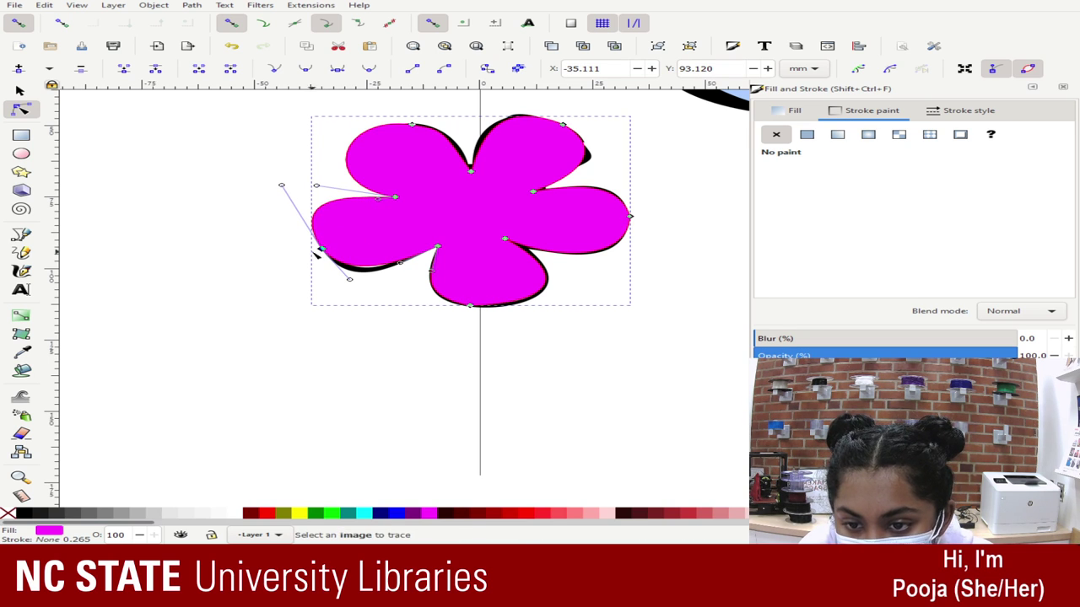
{"action": "left_click_drag", "start_coordinate": [349, 280], "coordinate": [354, 294]}
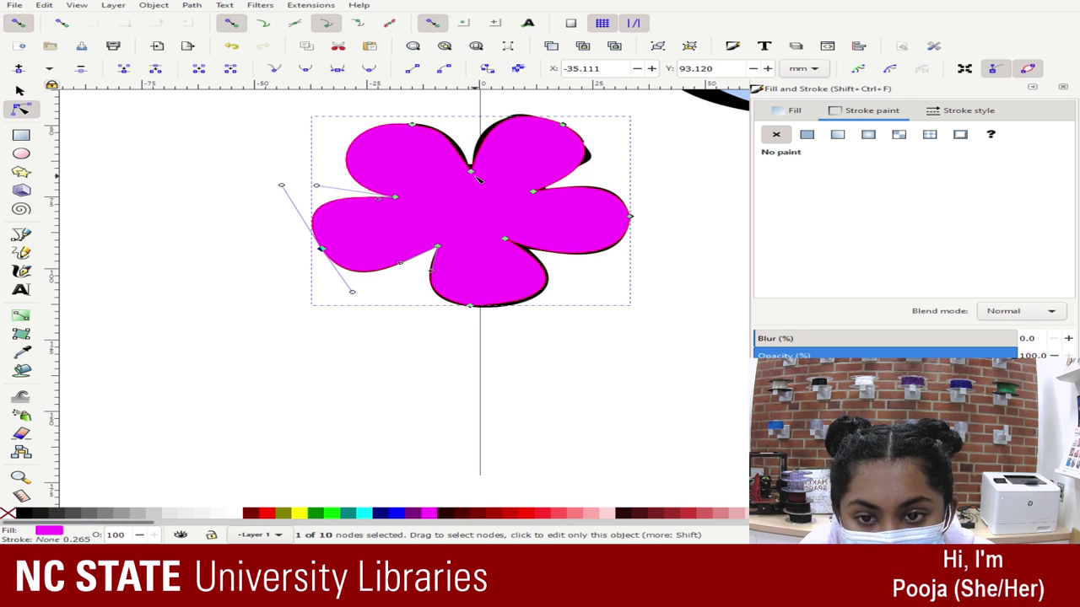
- Adjust the handles of the notch nodes on both sides of the upper-right petal so its fill covers the outline
{"action": "left_click", "coordinate": [474, 126]}
{"action": "left_click_drag", "start_coordinate": [482, 131], "coordinate": [471, 133]}
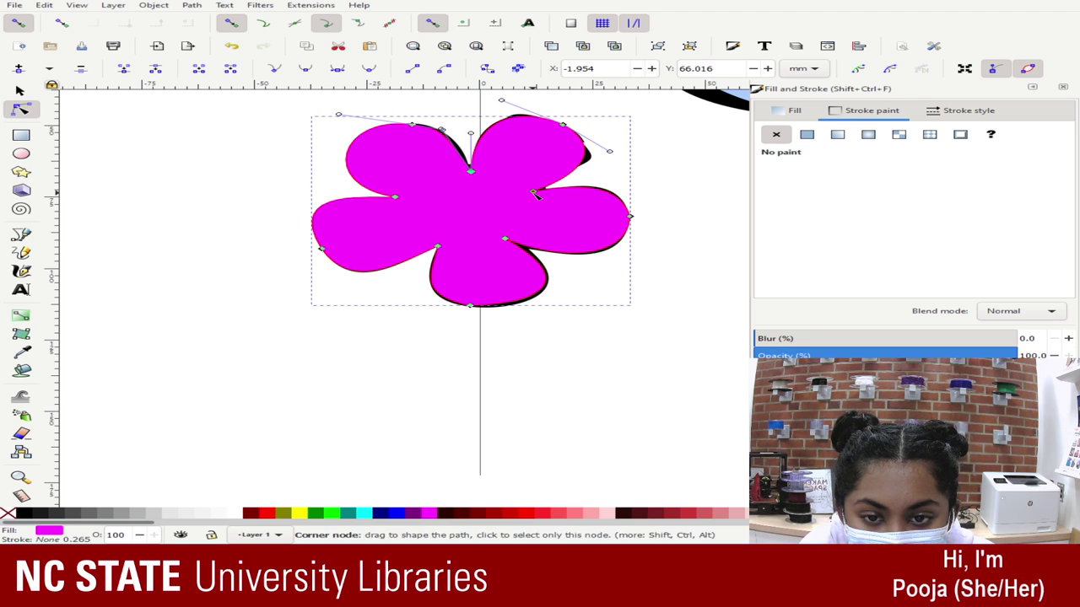
{"action": "left_click", "coordinate": [532, 192]}
{"action": "left_click", "coordinate": [600, 179]}
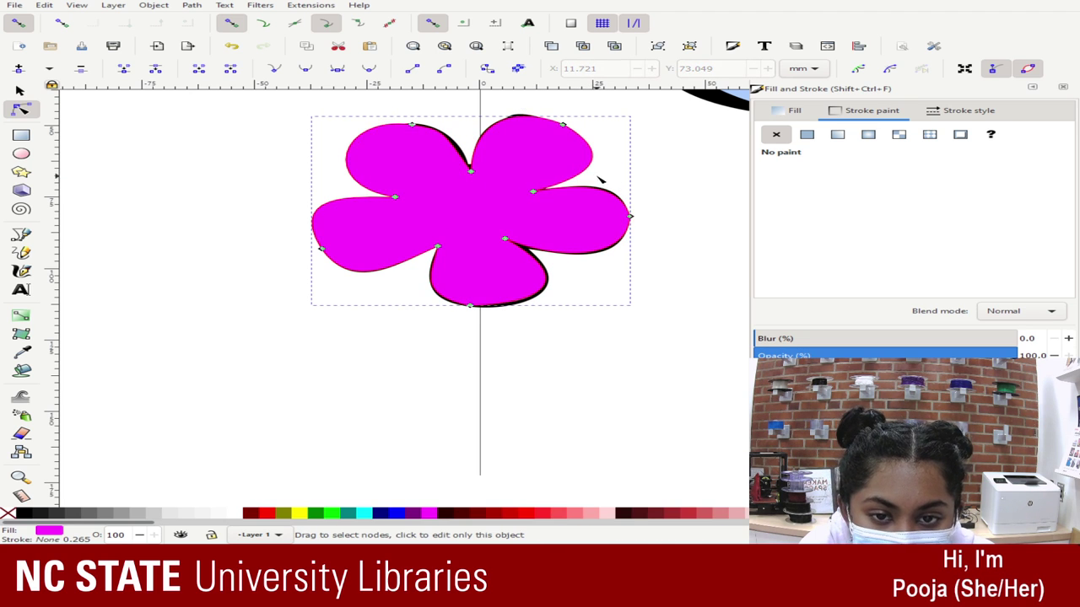
- Select the magenta flower shape and lower it to the bottom of the stacking order, behind its black line art
{"action": "left_click", "coordinate": [173, 116]}
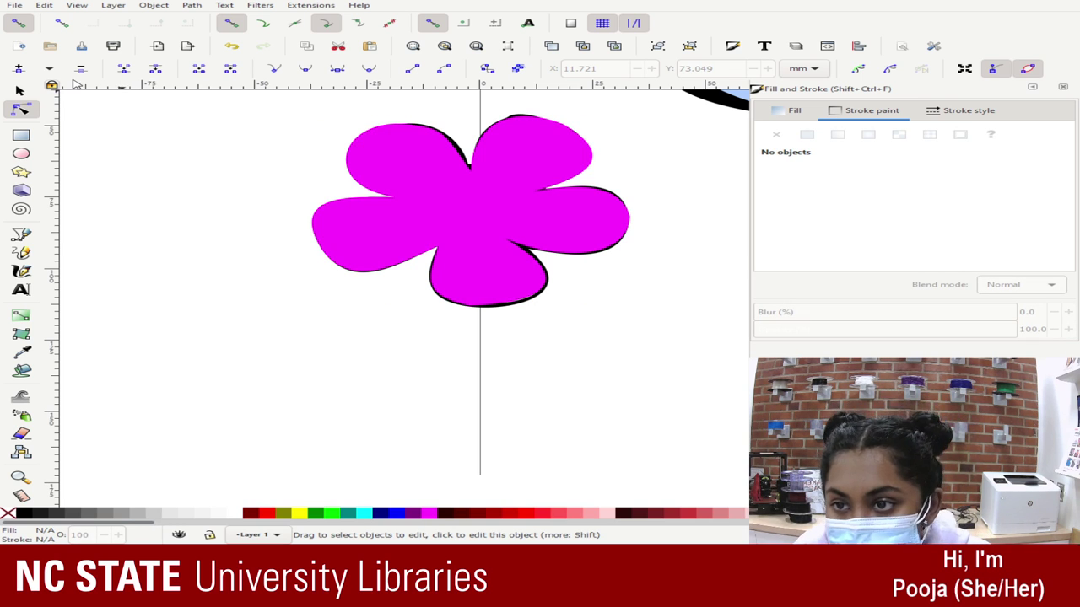
{"action": "left_click", "coordinate": [20, 90]}
{"action": "left_click", "coordinate": [456, 199]}
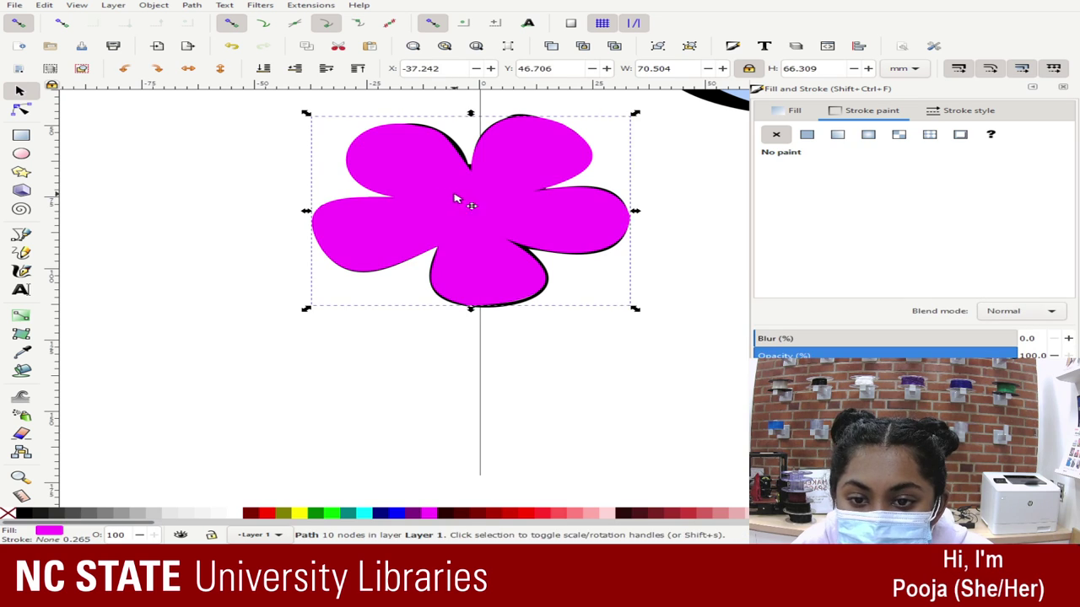
{"action": "left_click_drag", "start_coordinate": [455, 199], "coordinate": [243, 393]}
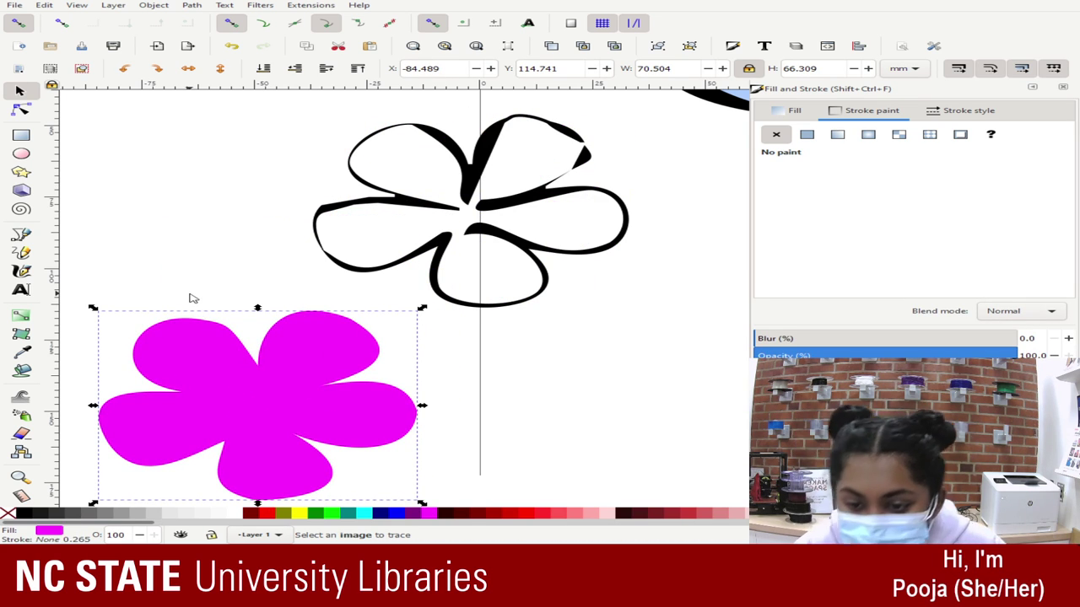
{"action": "key", "text": "ctrl+z"}
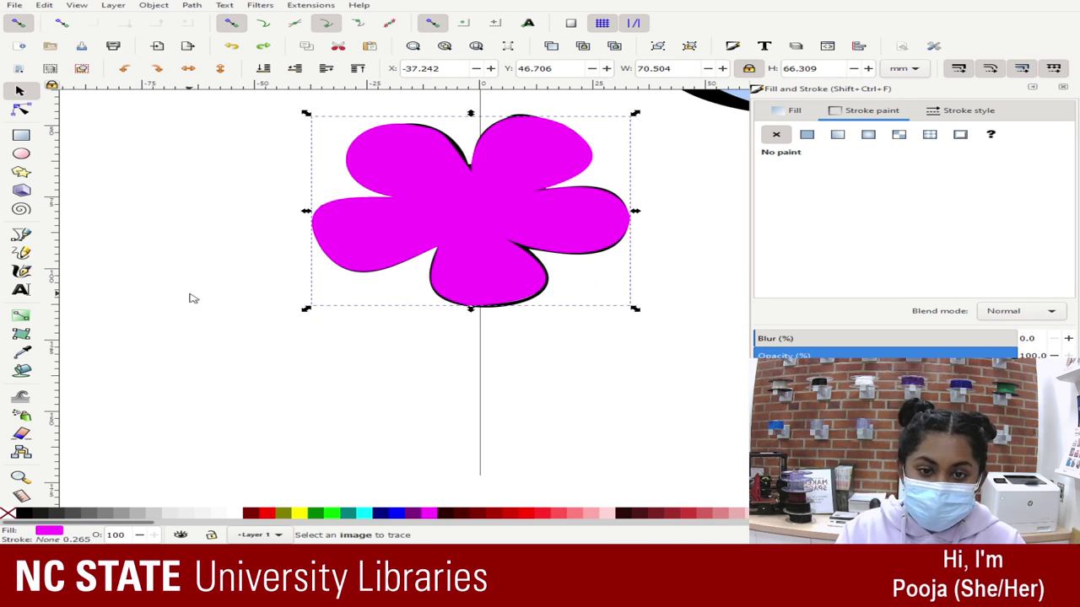
{"action": "left_click", "coordinate": [263, 69]}
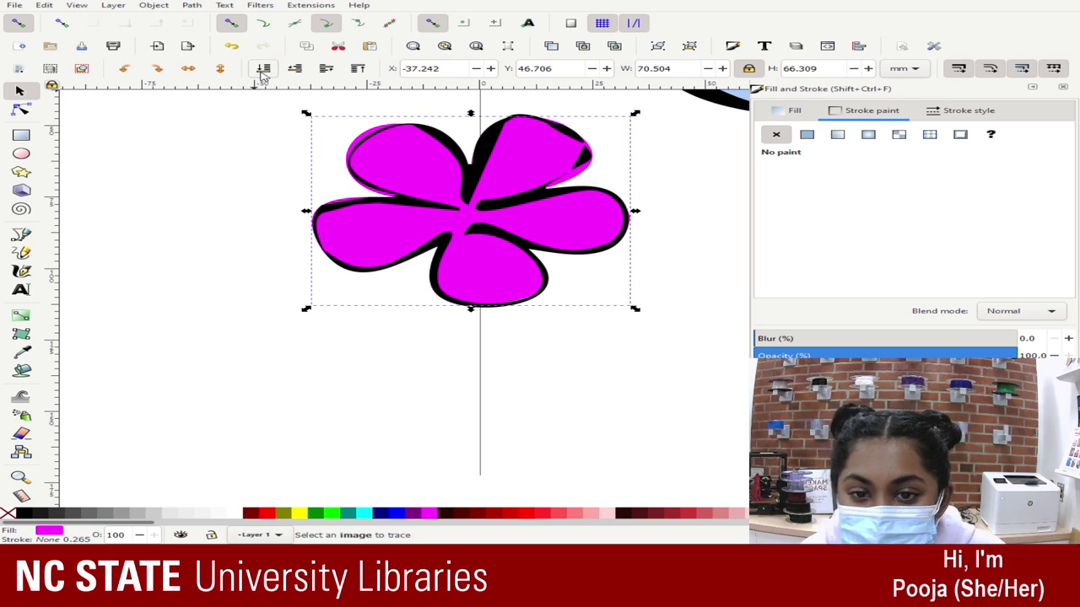
{"action": "left_click", "coordinate": [494, 117]}
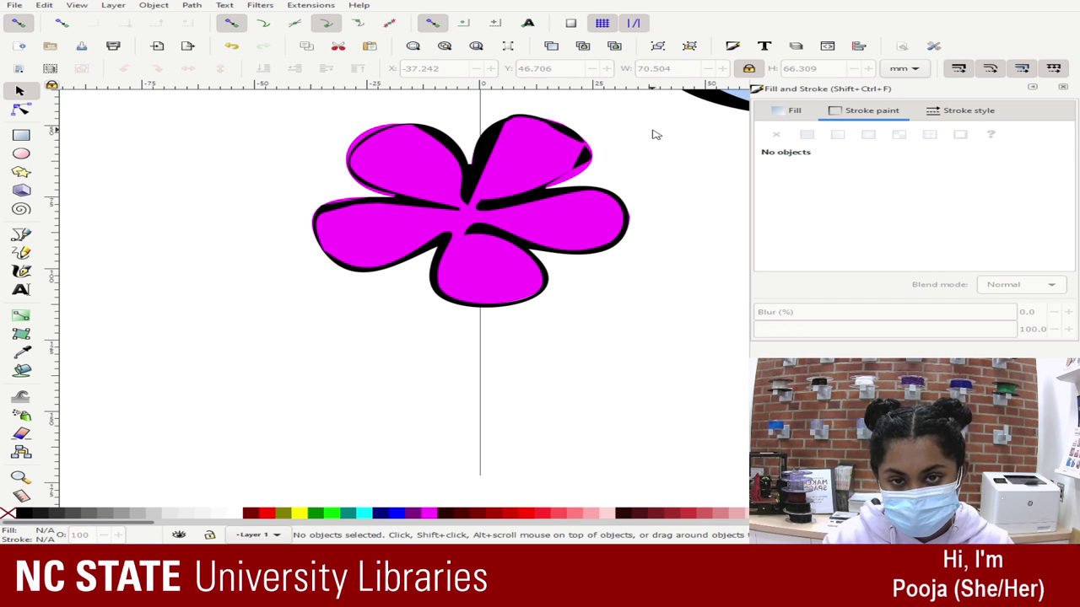
{"action": "left_click", "coordinate": [571, 160]}
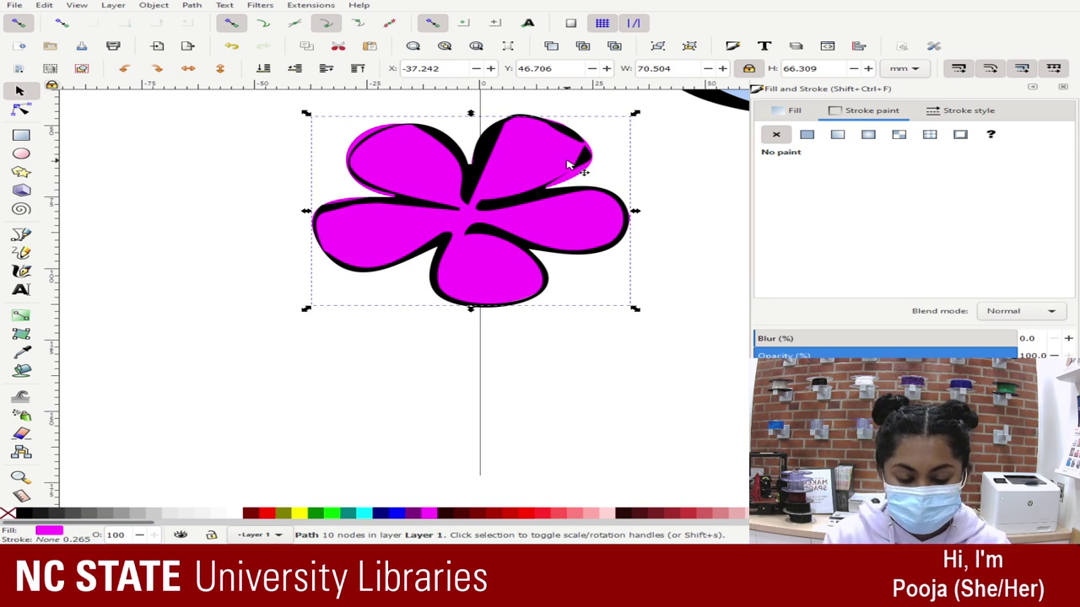
- Examine the coloured flower alongside the crystal drawing, and check its fill against the outline up close
{"action": "key", "text": "minus"}
{"action": "key", "text": "minus"}
{"action": "key", "text": "minus"}
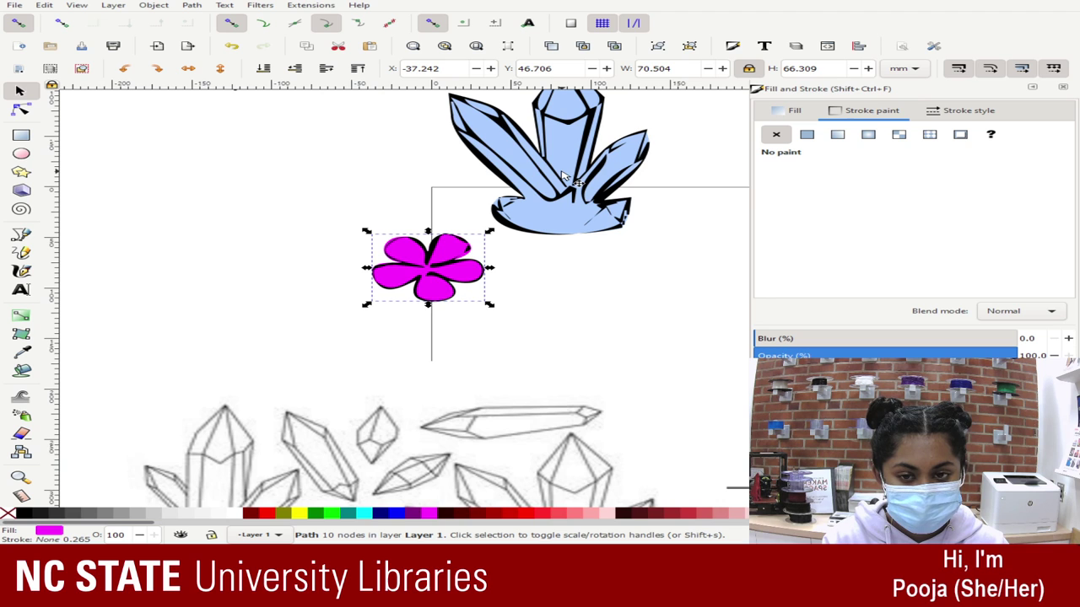
{"action": "key", "text": "plus"}
{"action": "key", "text": "plus"}
{"action": "key", "text": "plus"}
{"action": "scroll", "coordinate": [563, 175], "scroll_direction": "up", "scroll_amount": 2}
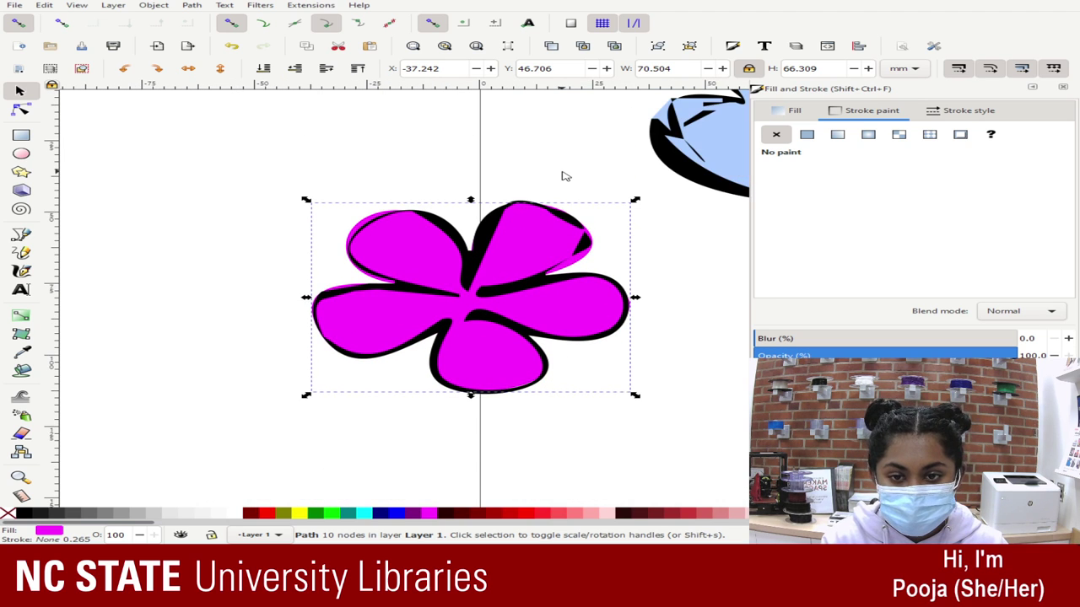
{"action": "scroll", "coordinate": [564, 175], "scroll_direction": "down", "scroll_amount": 1}
{"action": "scroll", "coordinate": [563, 174], "scroll_direction": "up", "scroll_amount": 1}
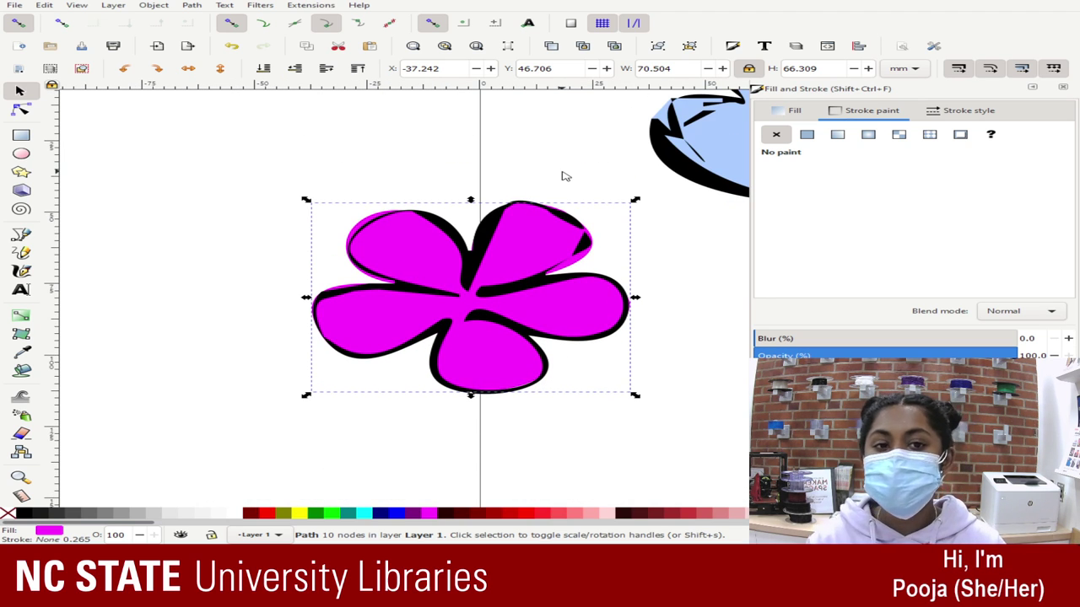
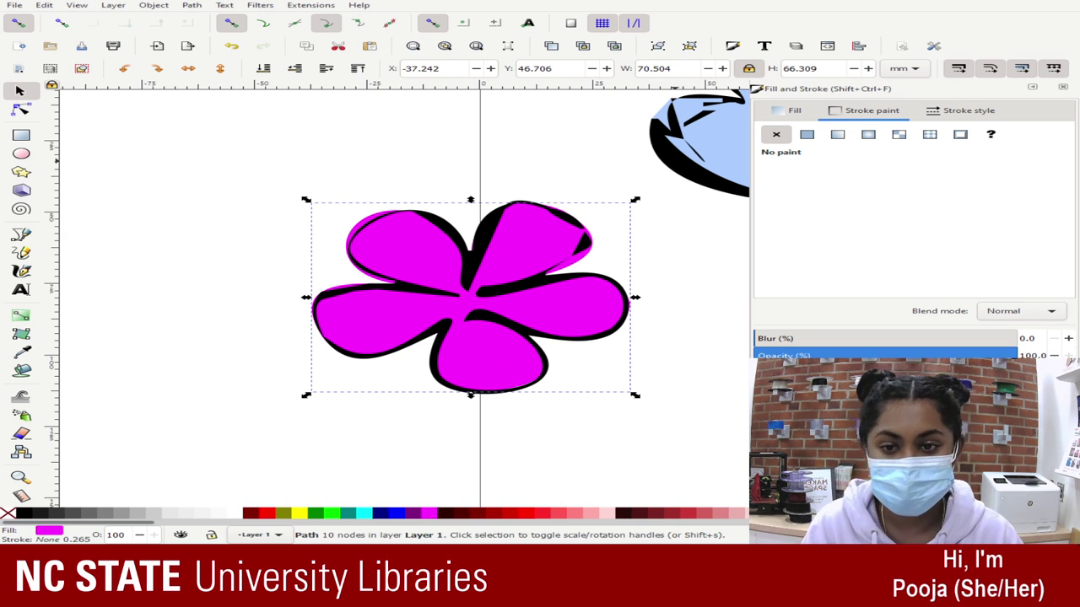
- Separate the flower's layers, placing the black line art at about X -14.2, Y 87.2 mm and the magenta shape above it
{"action": "key", "text": "ctrl+z"}
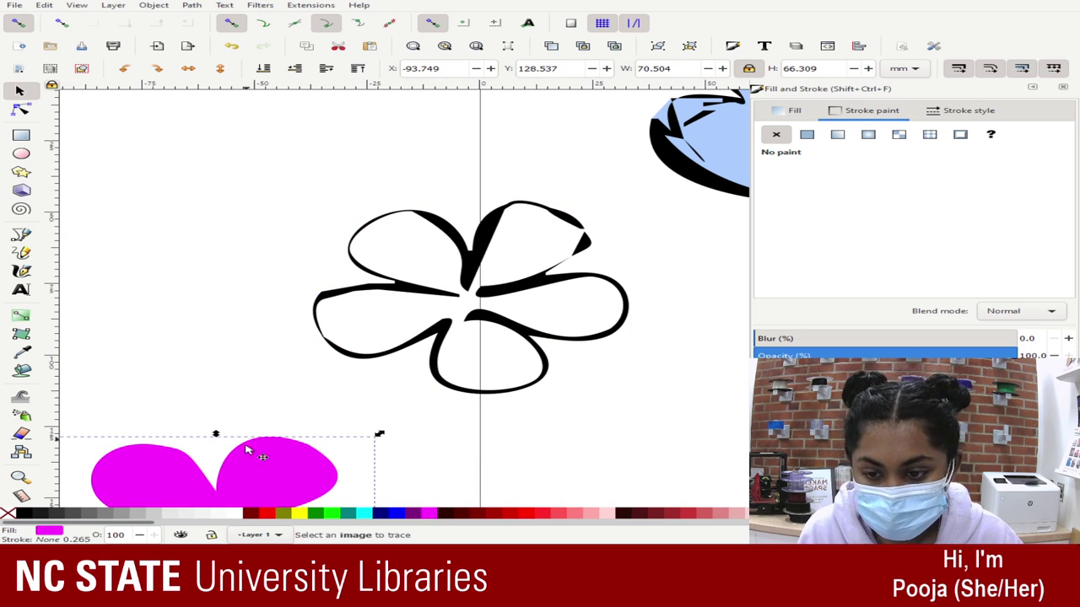
{"action": "mouse_move", "coordinate": [247, 452]}
{"action": "left_mouse_down"}
{"action": "mouse_move", "coordinate": [221, 121]}
{"action": "mouse_move", "coordinate": [262, 127]}
{"action": "left_mouse_up"}
{"action": "left_click_drag", "start_coordinate": [495, 257], "coordinate": [629, 406]}
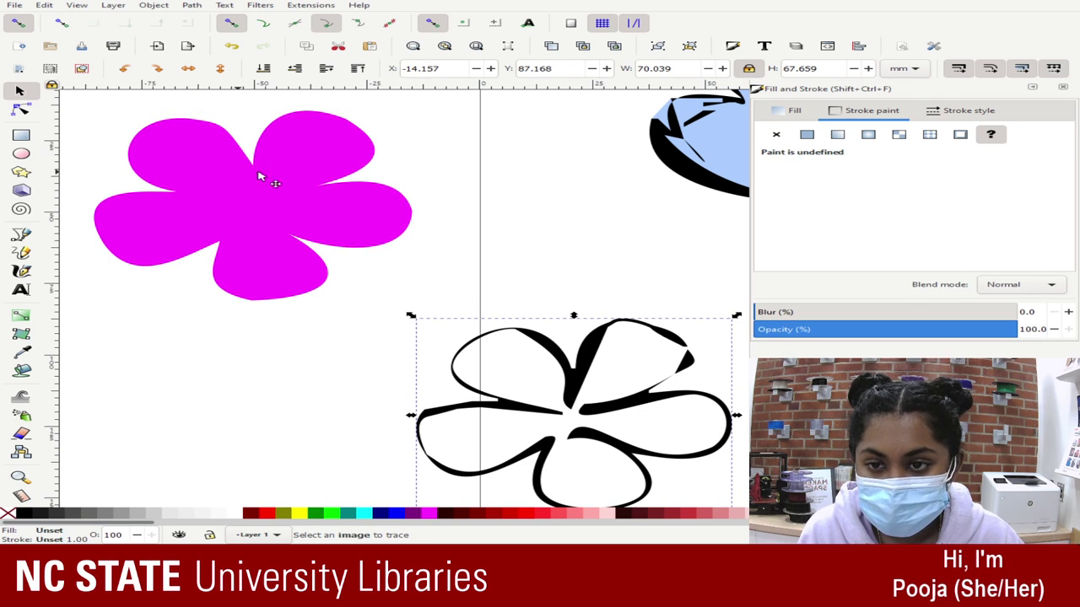
{"action": "left_click_drag", "start_coordinate": [259, 177], "coordinate": [462, 189]}
- Give the magenta flower shape a flat black stroke and widen it to 2.765 mm
{"action": "left_click", "coordinate": [793, 110]}
{"action": "left_click", "coordinate": [869, 111]}
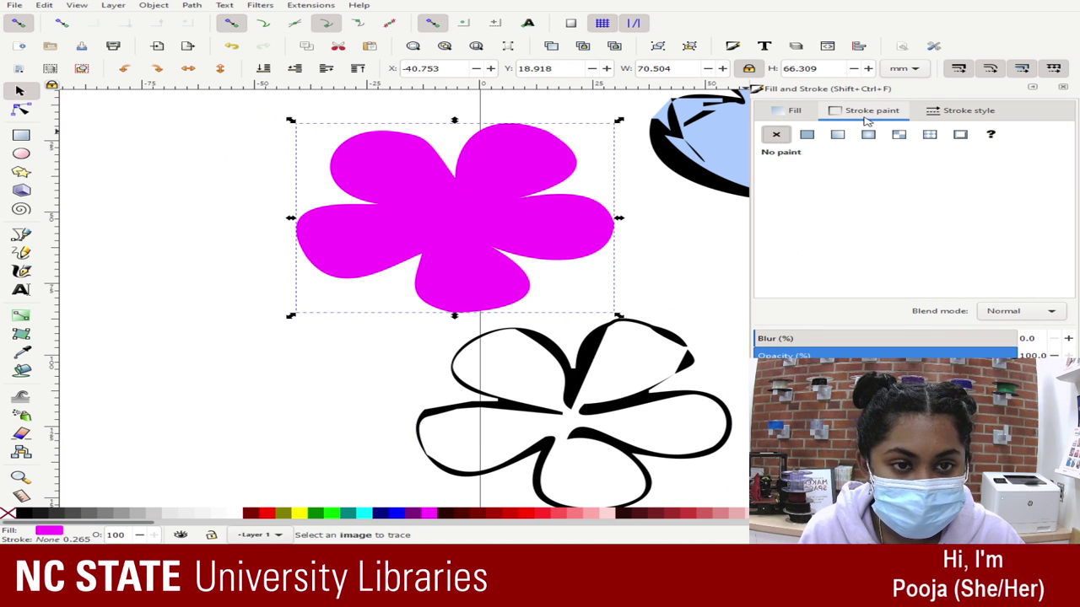
{"action": "left_click", "coordinate": [808, 135]}
{"action": "left_click", "coordinate": [968, 111]}
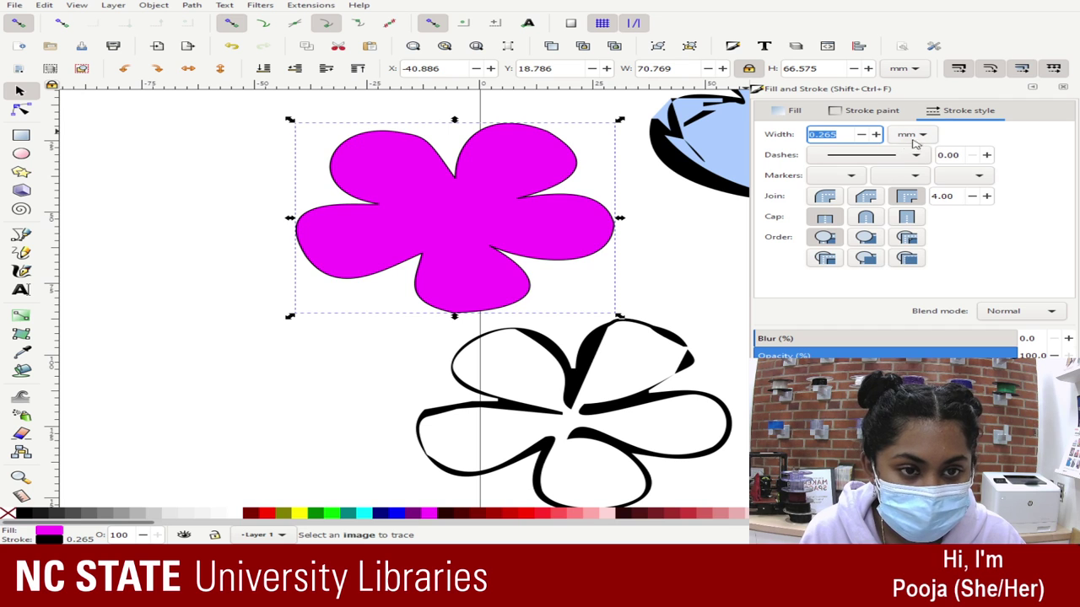
{"action": "left_click", "coordinate": [876, 134]}
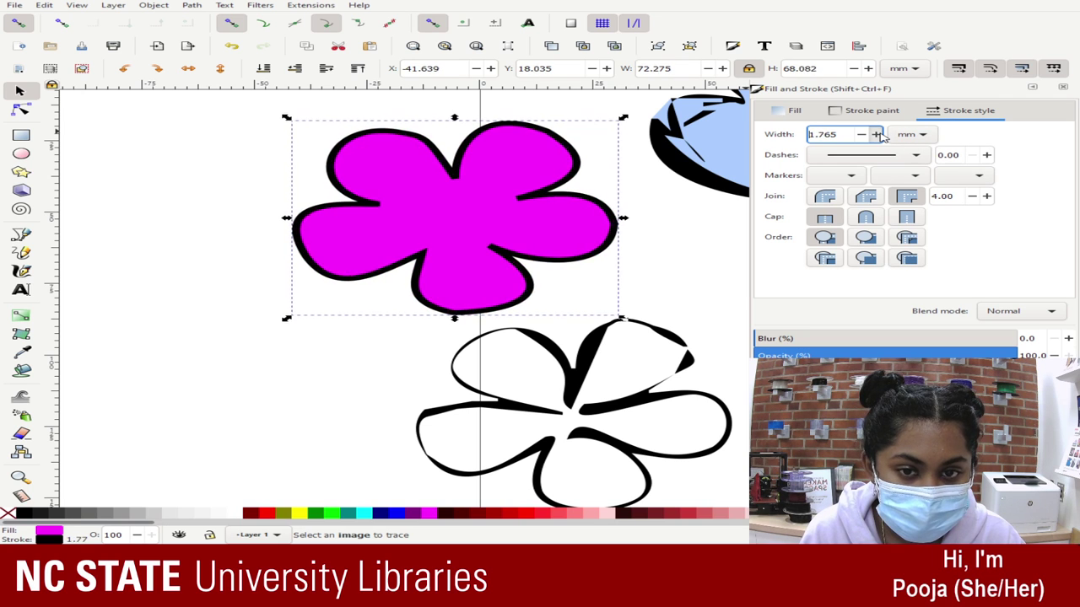
{"action": "left_click", "coordinate": [875, 134]}
{"action": "left_click", "coordinate": [862, 135]}
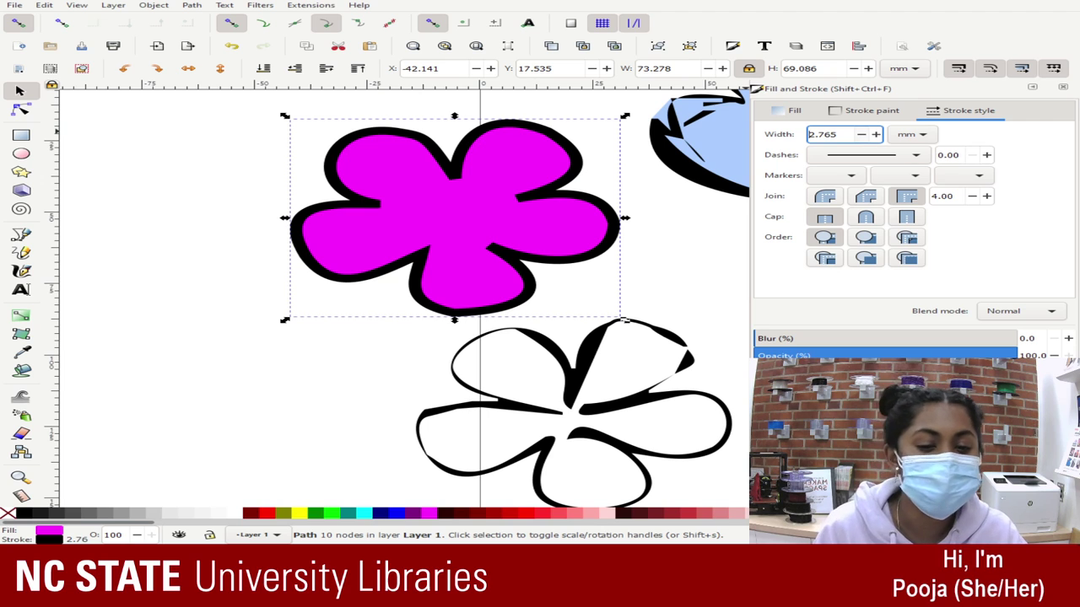
- Remove the stroke paint from the magenta flower and move the black line art back over it
{"action": "key", "text": "ctrl+z"}
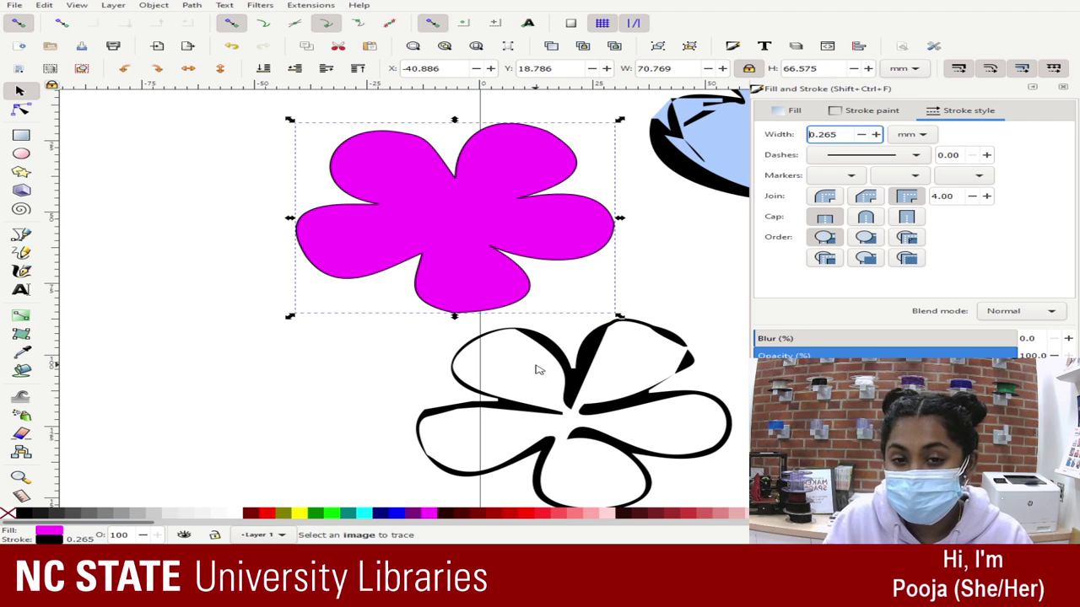
{"action": "left_click", "coordinate": [648, 292]}
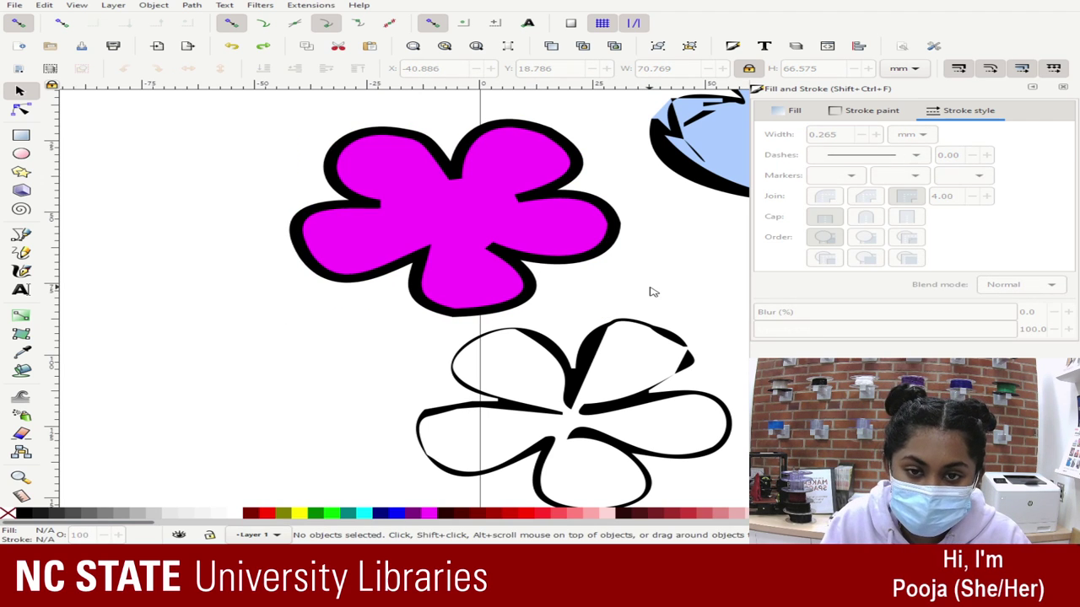
{"action": "left_click", "coordinate": [578, 148]}
{"action": "left_click", "coordinate": [864, 111]}
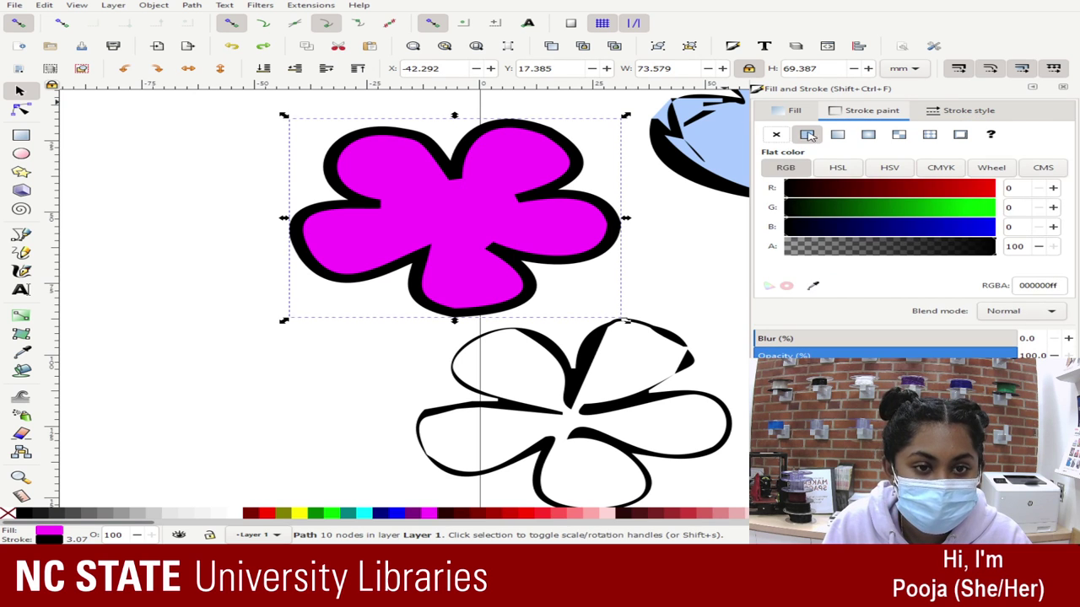
{"action": "left_click", "coordinate": [776, 135]}
{"action": "left_click", "coordinate": [613, 358]}
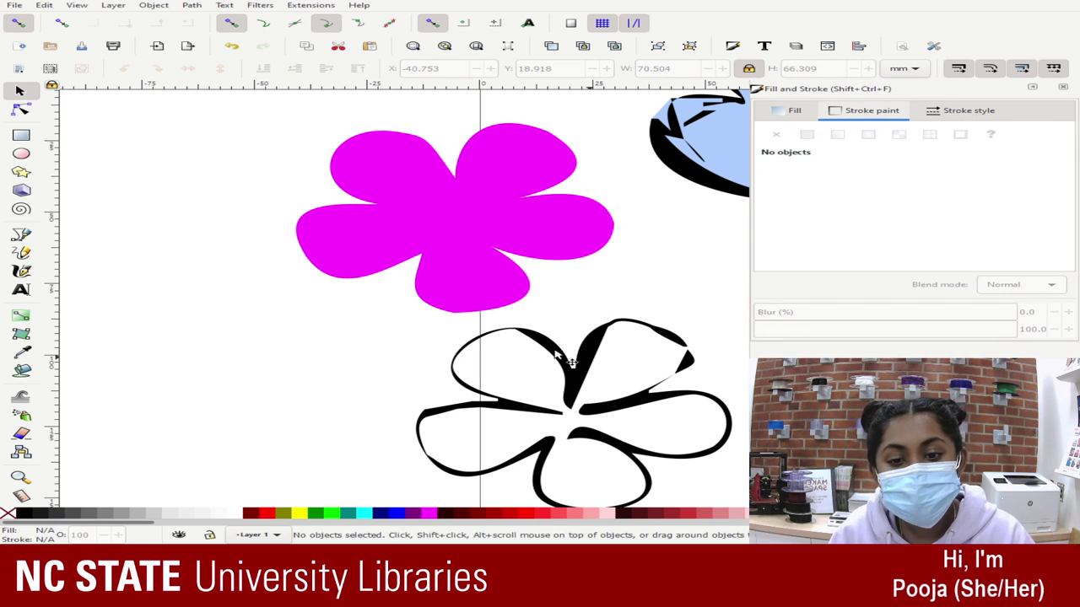
{"action": "left_click", "coordinate": [573, 363]}
{"action": "left_click_drag", "start_coordinate": [548, 393], "coordinate": [400, 193]}
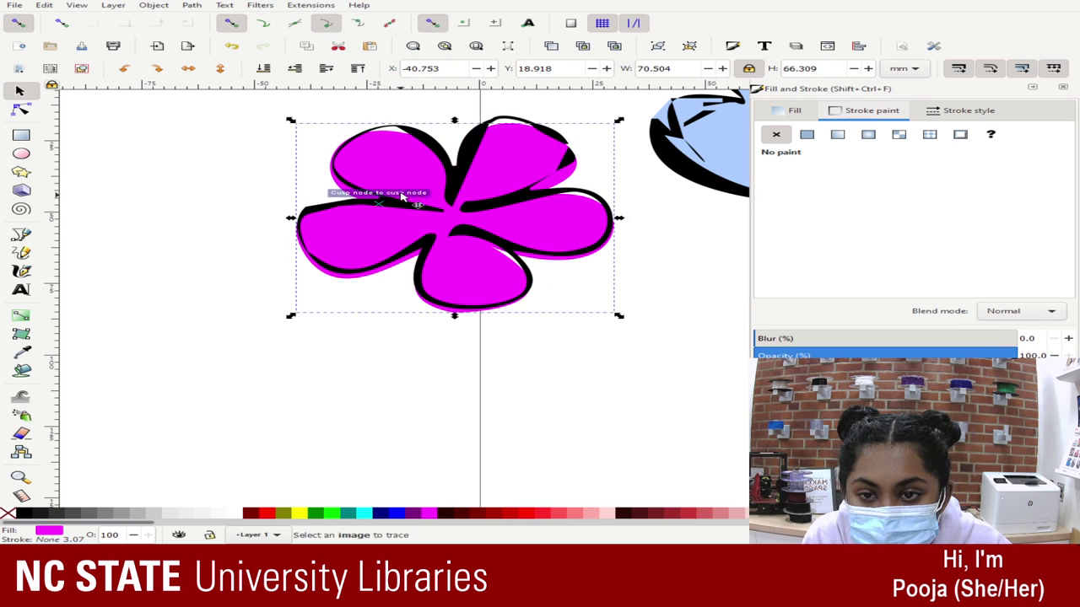
- Undo the stroke and move edits until the magenta flower is back behind its line art, and clear the selection
{"action": "key", "text": "ctrl+z"}
{"action": "key", "text": "ctrl+z"}
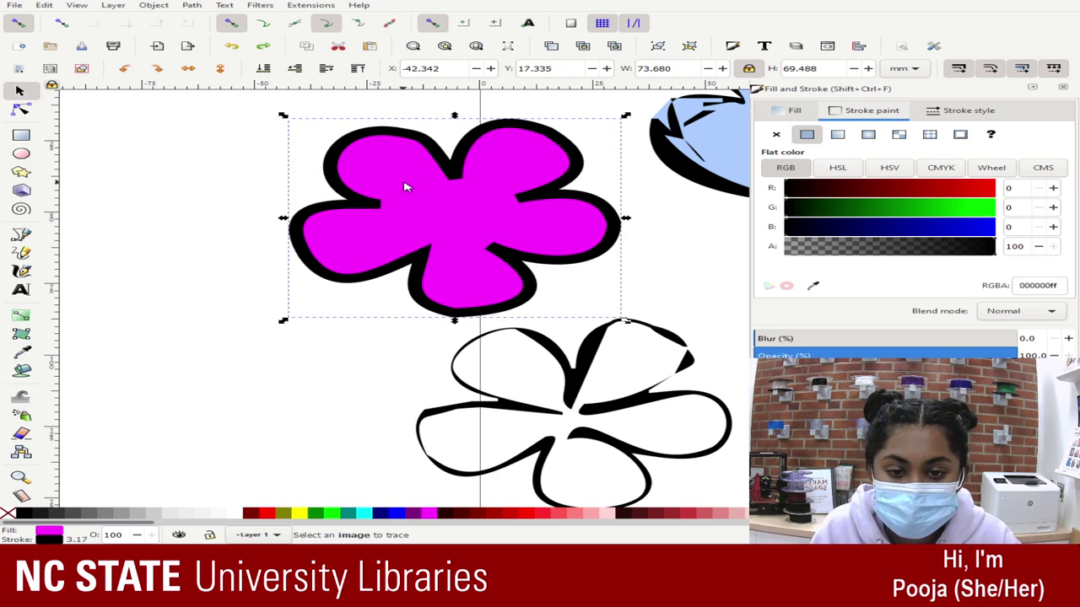
{"action": "key", "text": "ctrl+z"}
{"action": "key", "text": "ctrl+z"}
{"action": "key", "text": "ctrl+z"}
{"action": "key", "text": "ctrl+z"}
{"action": "key", "text": "ctrl+z"}
{"action": "key", "text": "ctrl+z"}
{"action": "key", "text": "ctrl+z"}
{"action": "key", "text": "ctrl+z"}
{"action": "key", "text": "ctrl+z"}
{"action": "key", "text": "ctrl+z"}
{"action": "key", "text": "ctrl+z"}
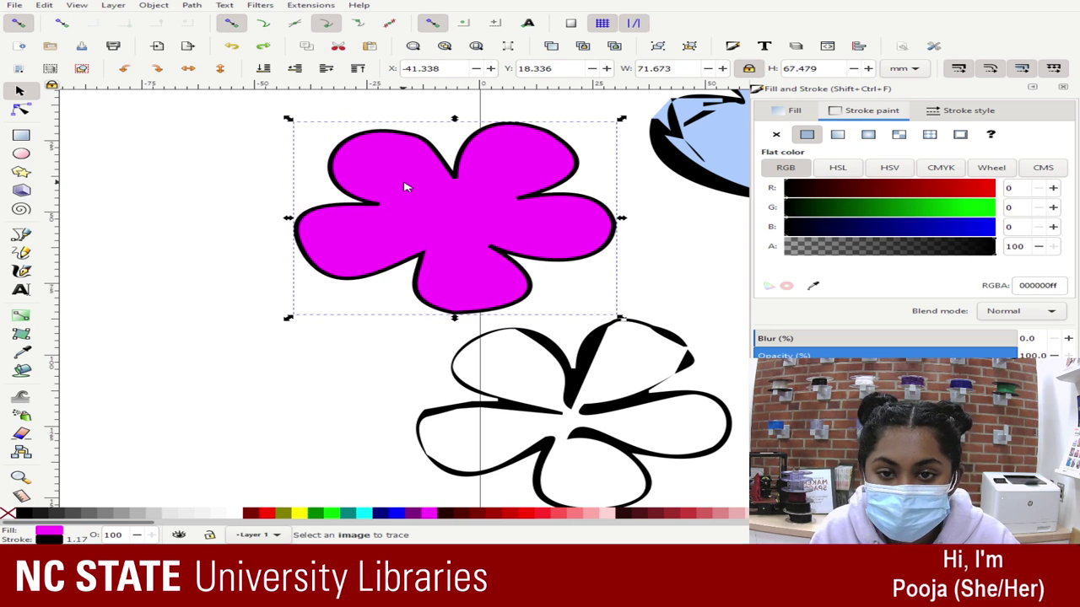
{"action": "key", "text": "ctrl+z"}
{"action": "key", "text": "ctrl+z"}
{"action": "key", "text": "ctrl+z"}
{"action": "key", "text": "ctrl+z"}
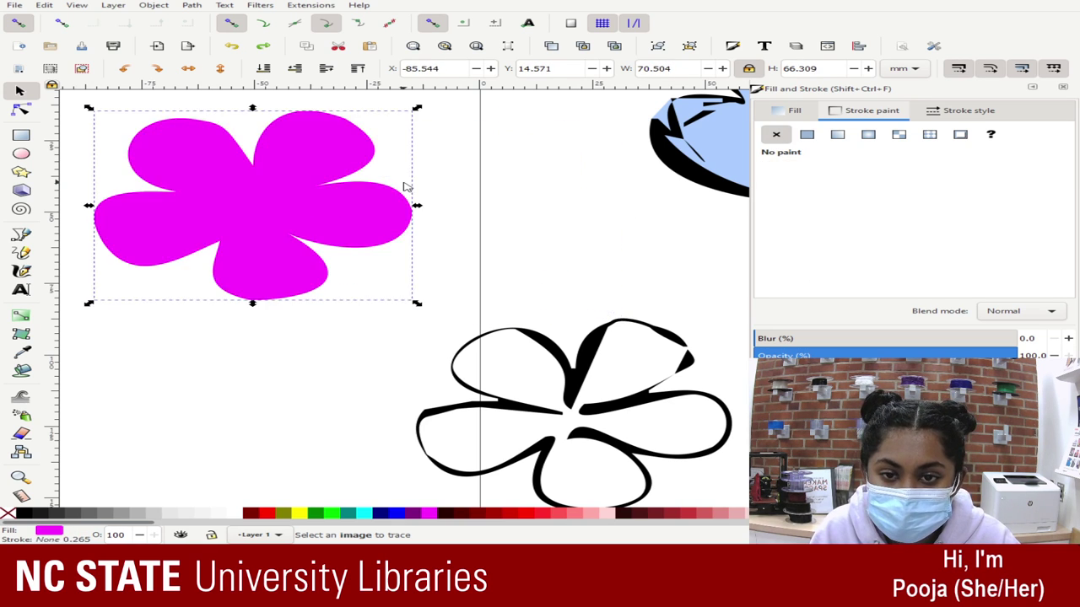
{"action": "left_click", "coordinate": [473, 102]}
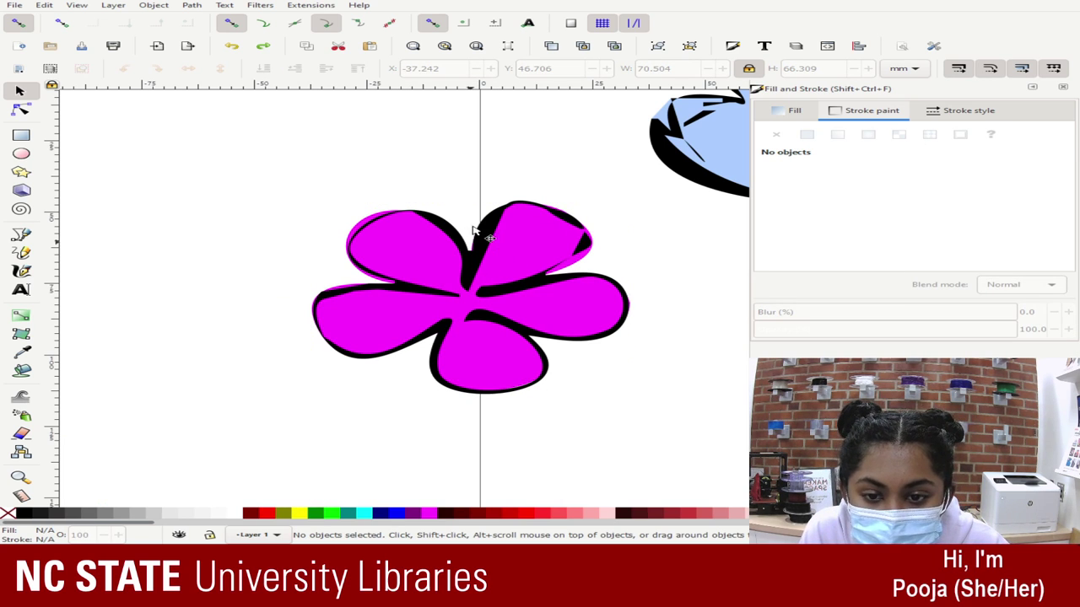
- Try to move a node of the black line art between the bottom and right petals inward, and undo the move
{"action": "left_click", "coordinate": [19, 110]}
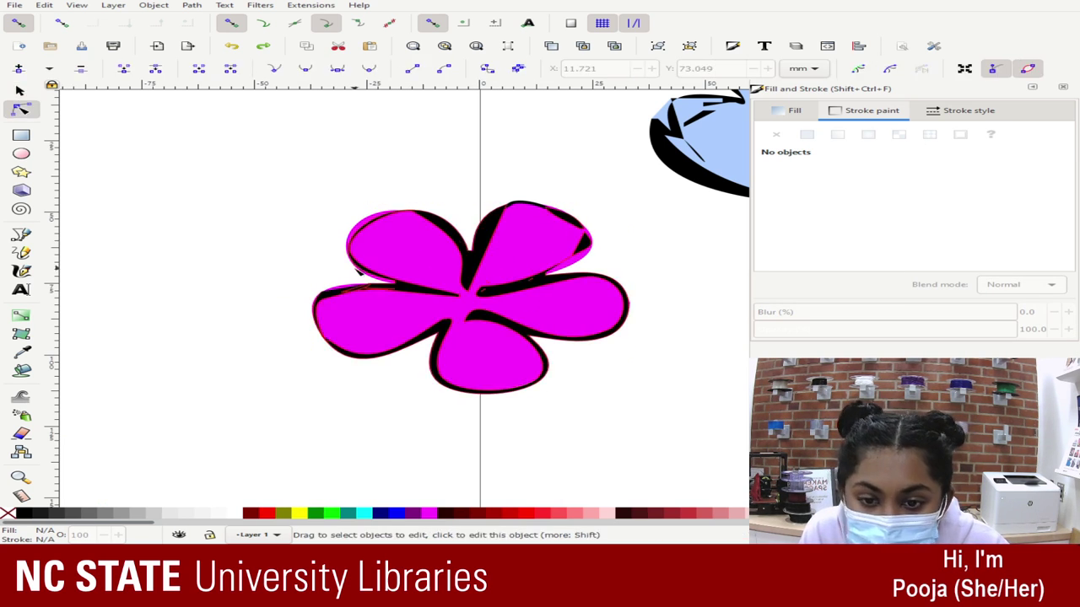
{"action": "left_click", "coordinate": [484, 324]}
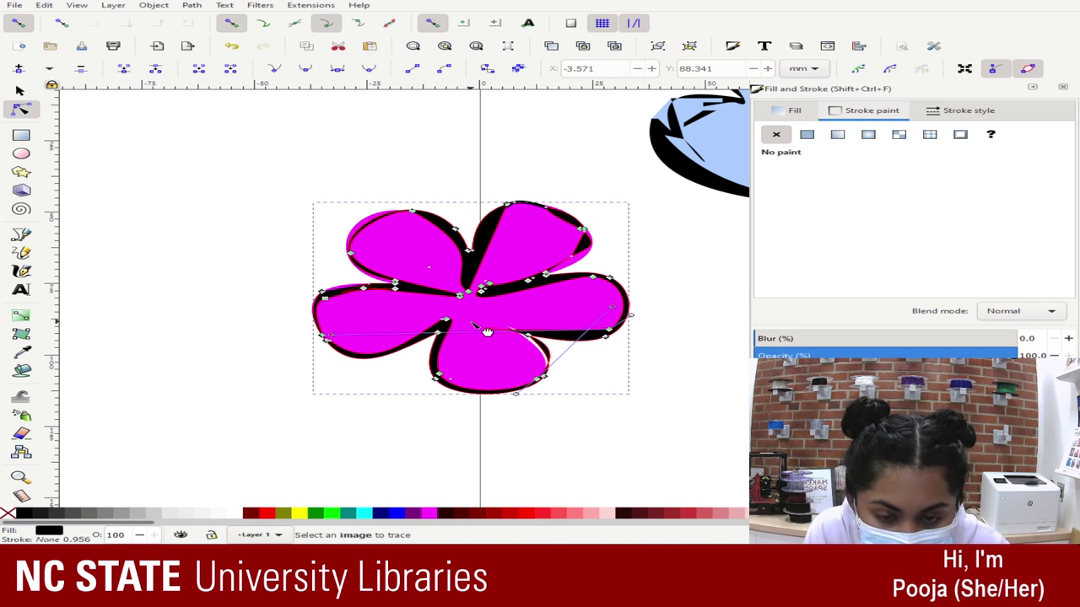
{"action": "left_click_drag", "start_coordinate": [527, 337], "coordinate": [504, 326]}
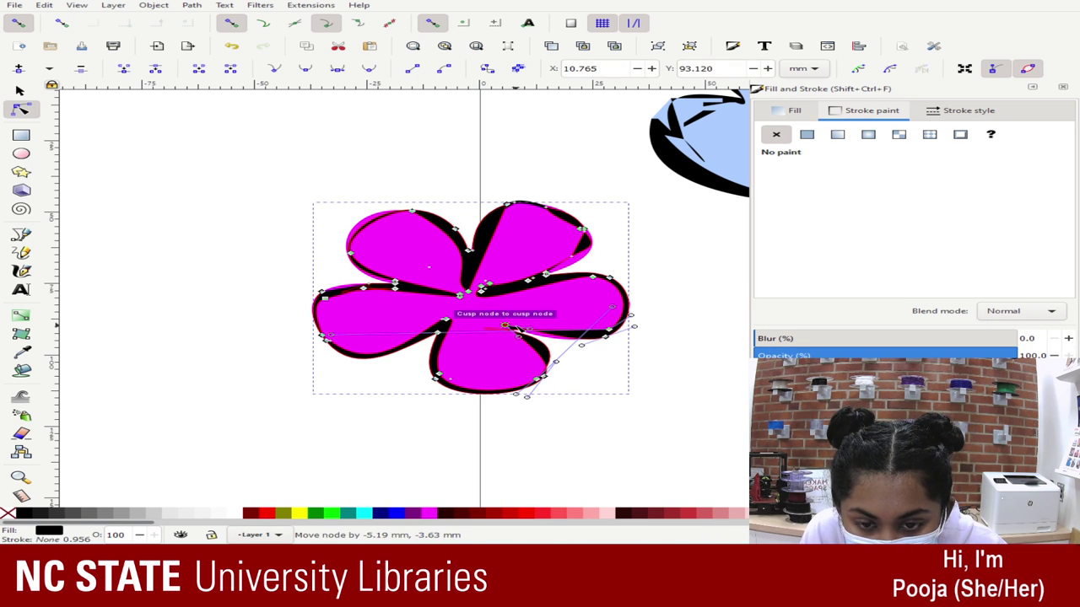
{"action": "left_click", "coordinate": [680, 331]}
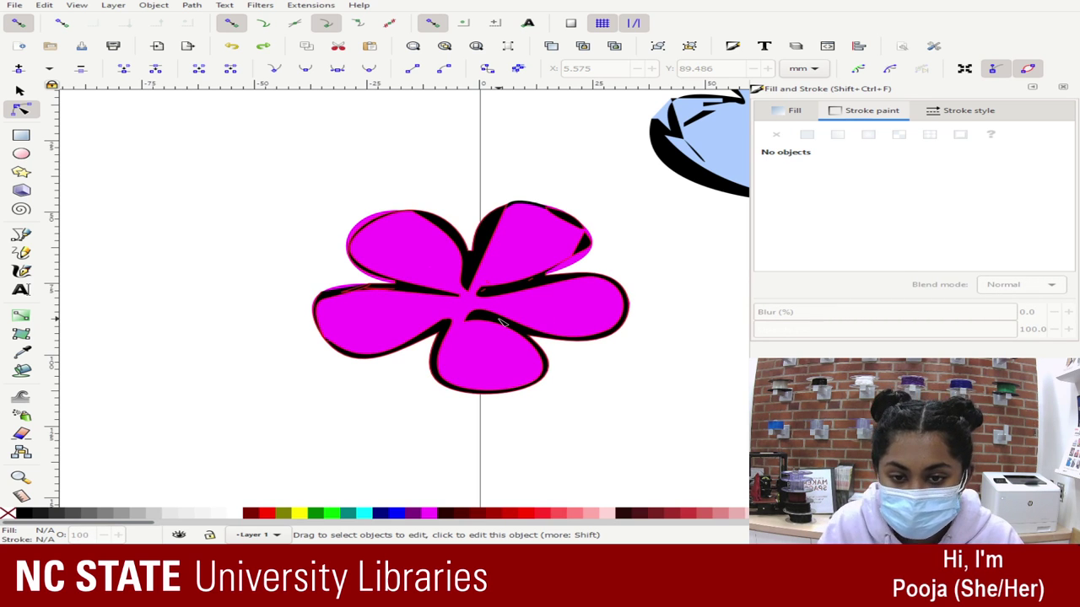
- Move the black line art's node at the bottom petal's inner tip to about X -1.8, Y 88.0 mm, and clear the selection
{"action": "left_click", "coordinate": [500, 324]}
{"action": "left_click", "coordinate": [463, 321]}
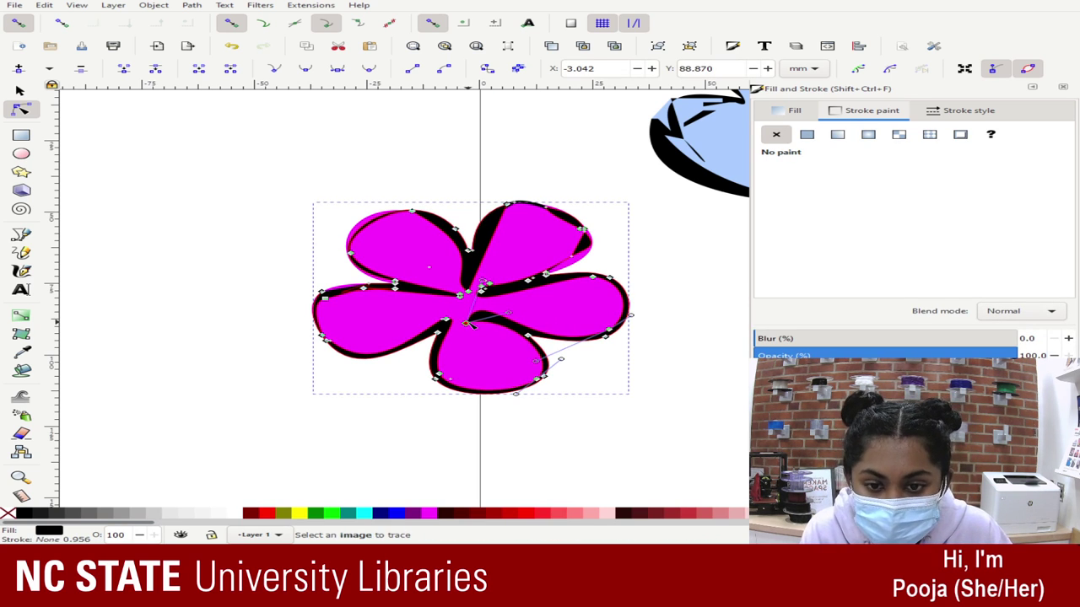
{"action": "left_click_drag", "start_coordinate": [470, 324], "coordinate": [471, 332]}
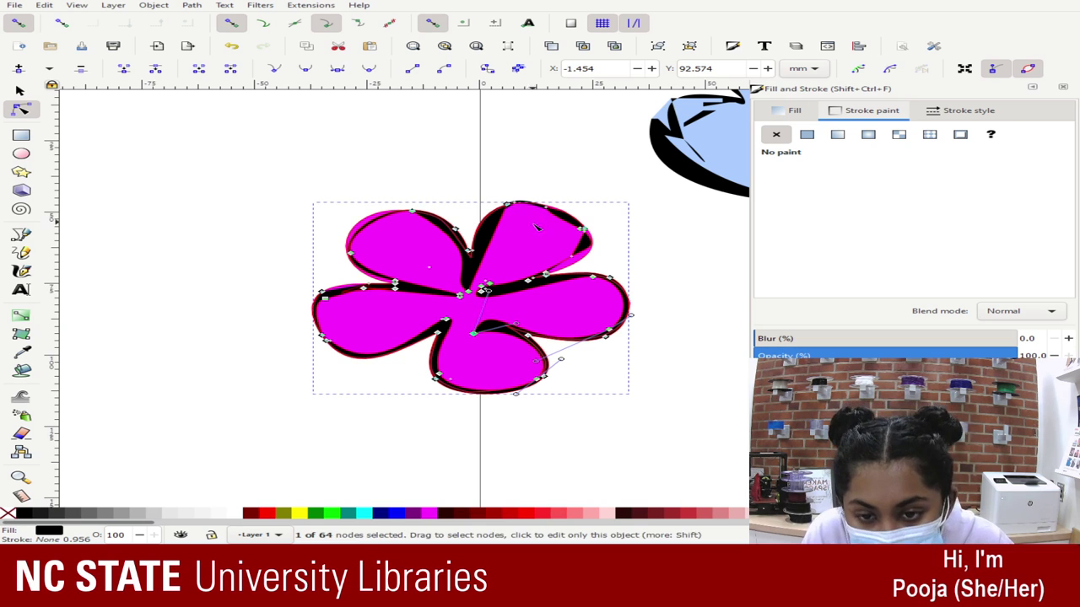
{"action": "left_click", "coordinate": [506, 278]}
{"action": "scroll", "coordinate": [641, 264], "scroll_direction": "up", "scroll_amount": 1}
{"action": "scroll", "coordinate": [642, 267], "scroll_direction": "down", "scroll_amount": 1}
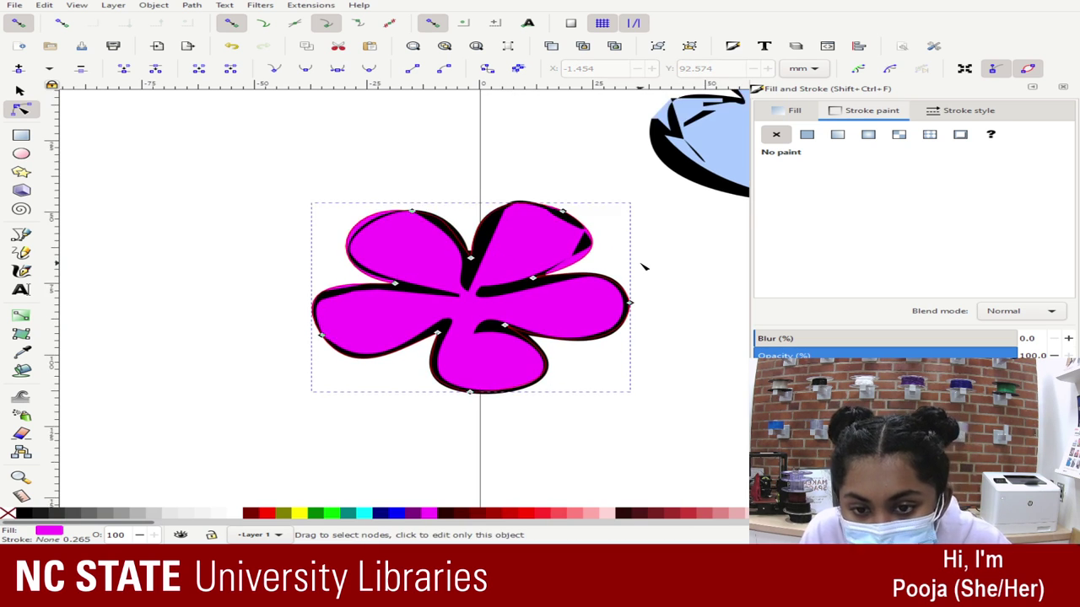
{"action": "left_click", "coordinate": [484, 327]}
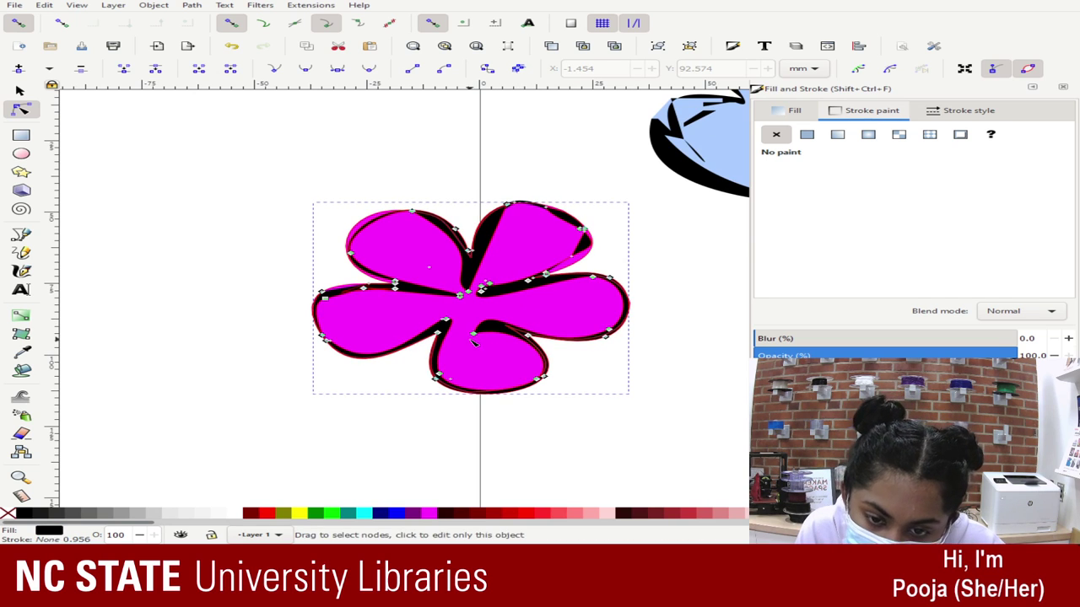
{"action": "left_click", "coordinate": [464, 325]}
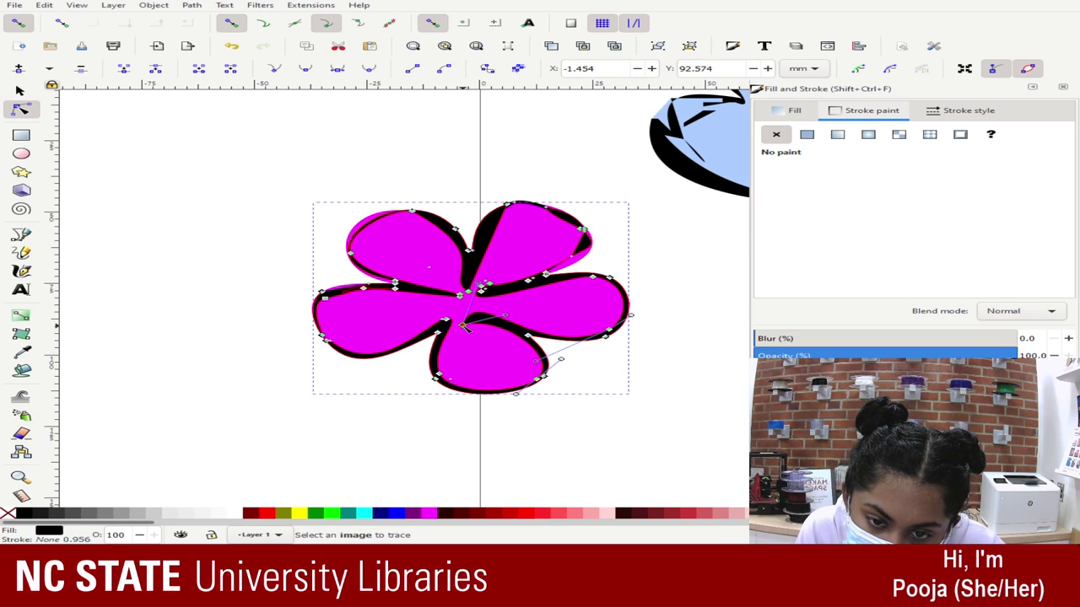
{"action": "left_click_drag", "start_coordinate": [464, 328], "coordinate": [472, 320]}
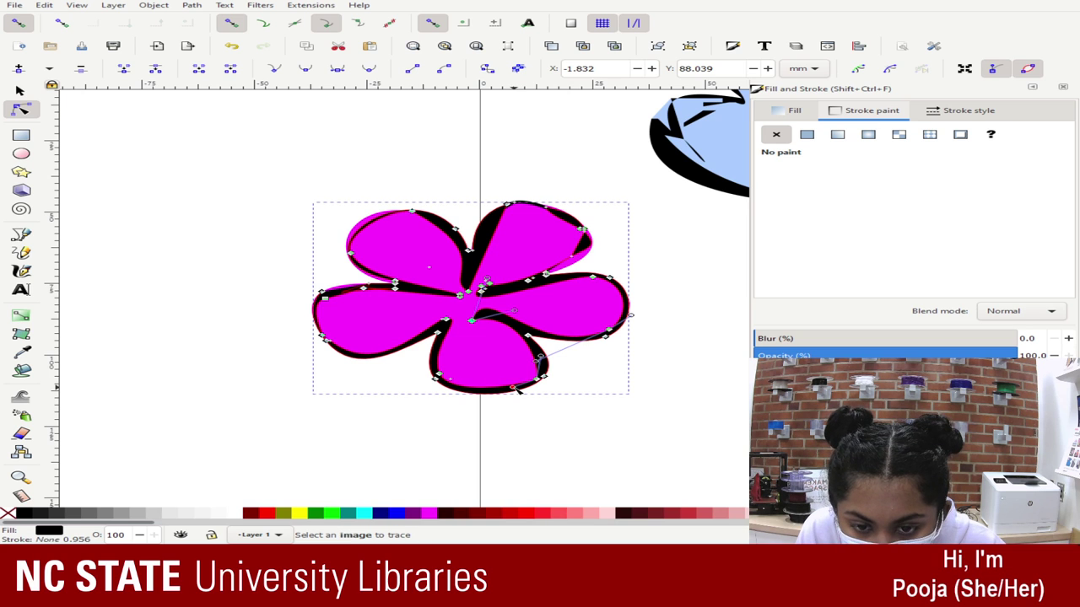
{"action": "left_click", "coordinate": [590, 374]}
- Adjust the upper-left petal's side node on the black line art, and move its top node to about X -20.0, Y 49.7 mm
{"action": "scroll", "coordinate": [624, 371], "scroll_direction": "up", "scroll_amount": 2}
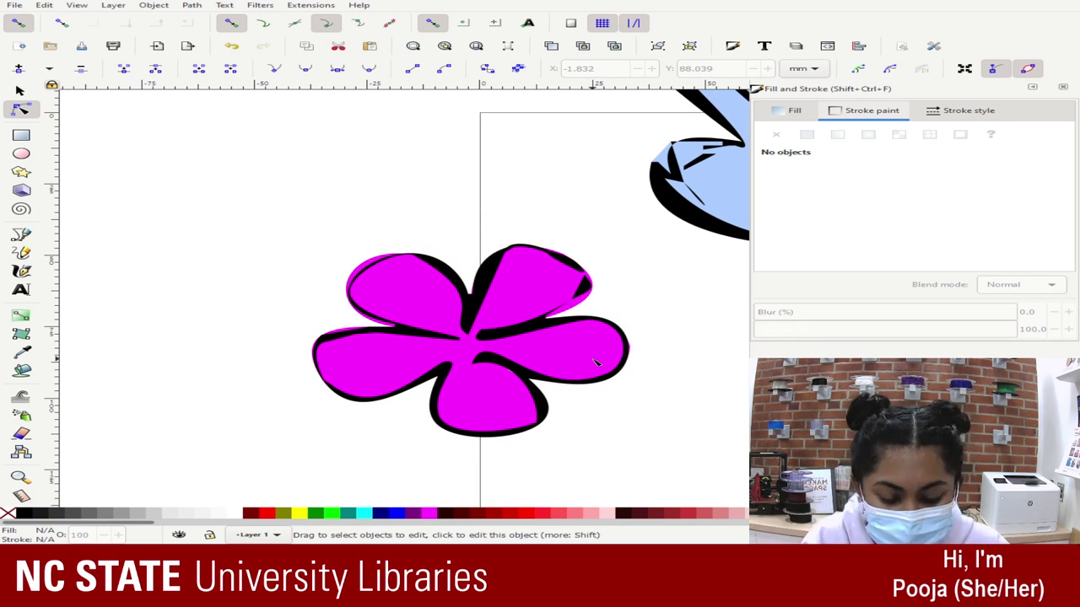
{"action": "scroll", "coordinate": [594, 363], "scroll_direction": "up", "scroll_amount": 2, "text": "ctrl"}
{"action": "scroll", "coordinate": [377, 181], "scroll_direction": "down", "scroll_amount": 2}
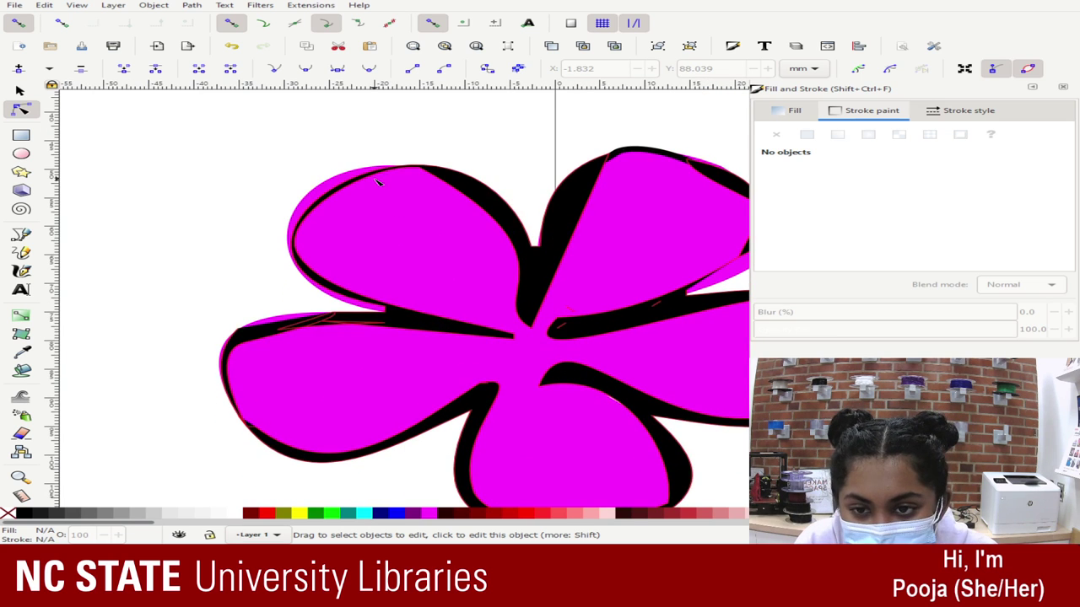
{"action": "left_click", "coordinate": [374, 175]}
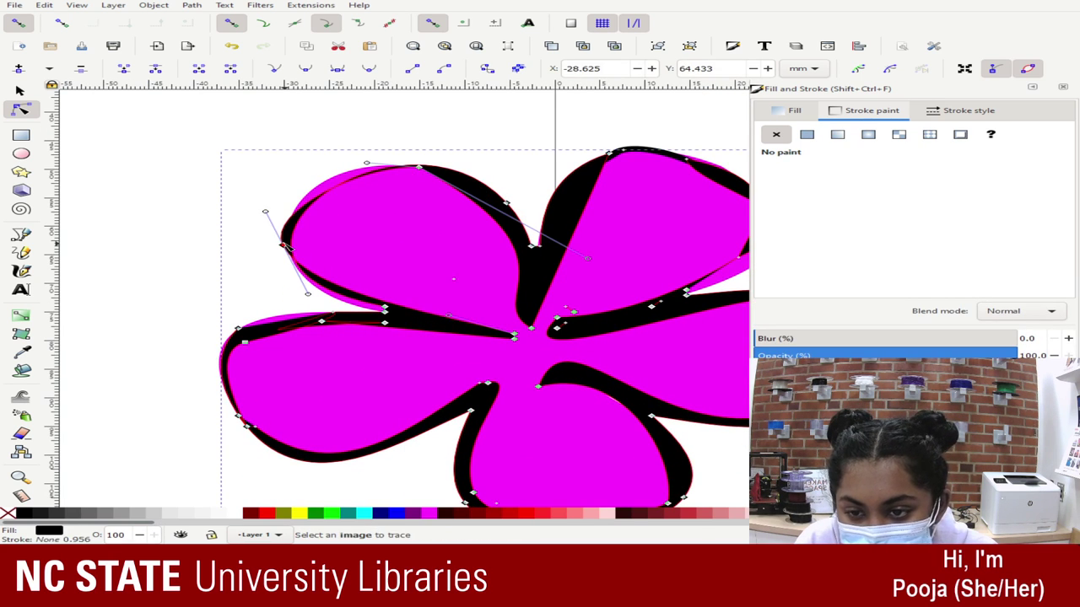
{"action": "left_click_drag", "start_coordinate": [284, 245], "coordinate": [288, 247]}
{"action": "left_click_drag", "start_coordinate": [420, 167], "coordinate": [375, 168]}
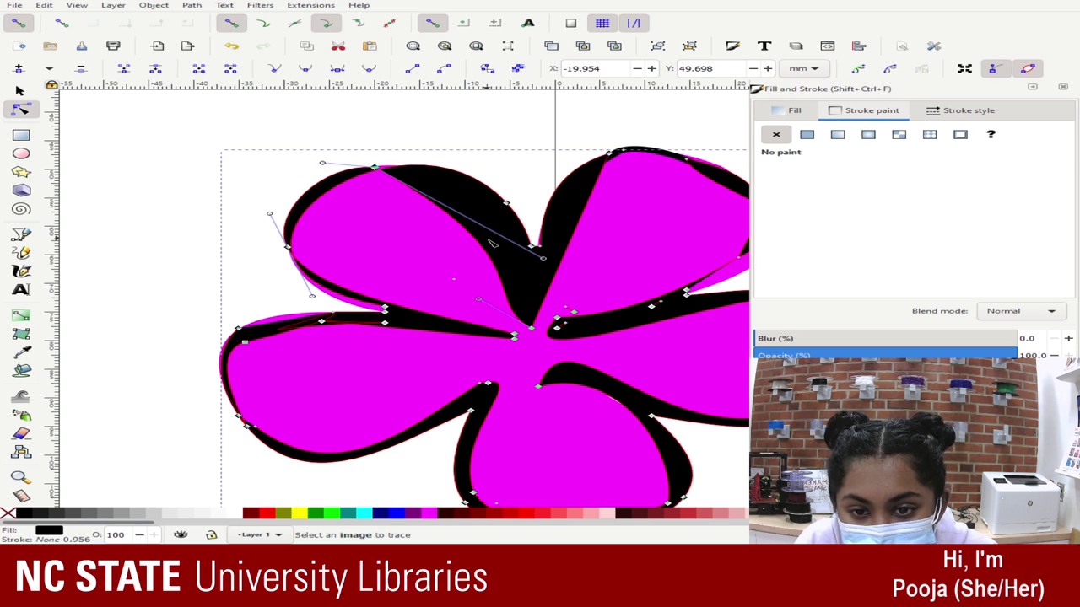
- Reshape the upper-left petal's inner and lower curves with their node handles so the black outline covers the magenta edge
{"action": "left_click_drag", "start_coordinate": [542, 258], "coordinate": [544, 170]}
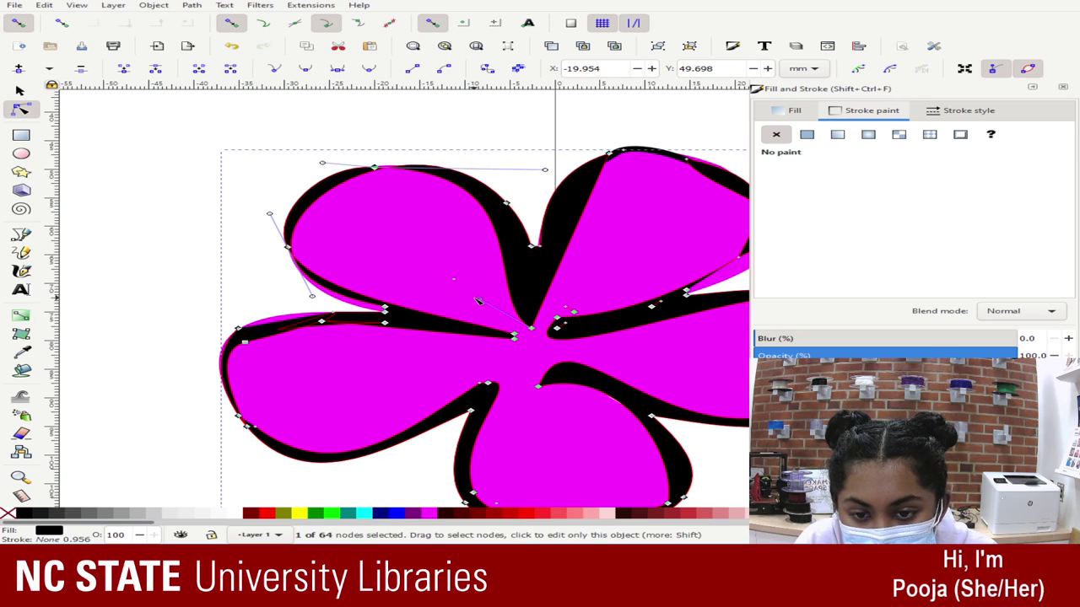
{"action": "left_click", "coordinate": [485, 301]}
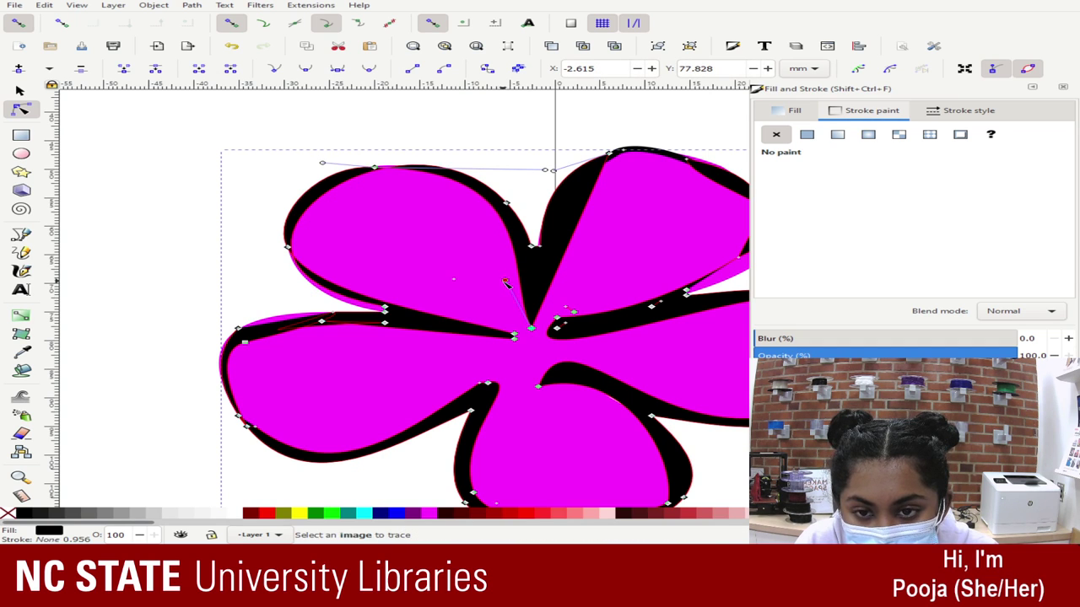
{"action": "left_click", "coordinate": [319, 287]}
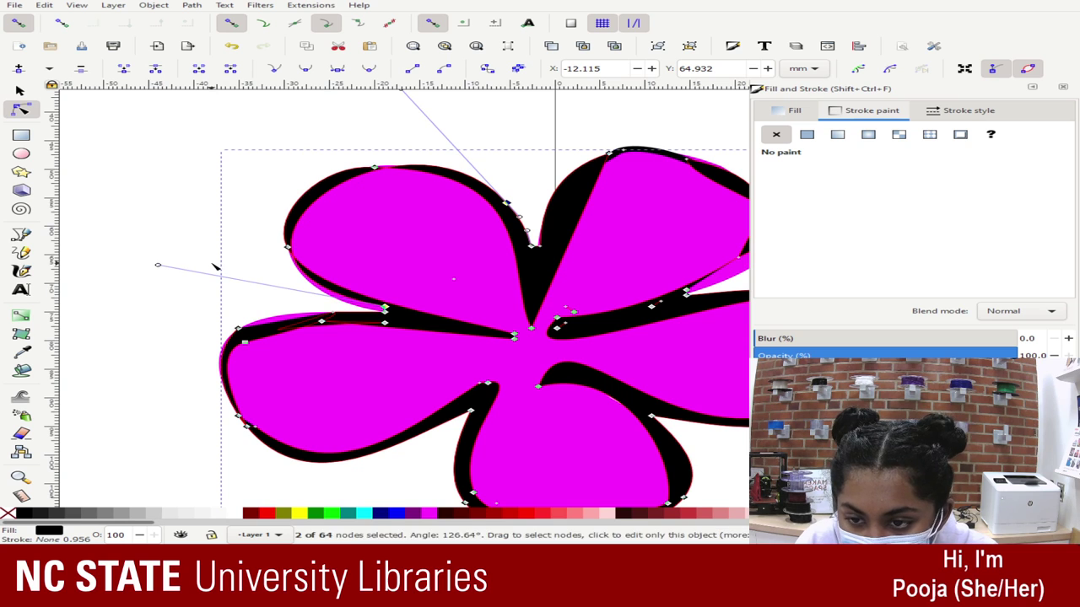
{"action": "left_click_drag", "start_coordinate": [162, 265], "coordinate": [157, 287]}
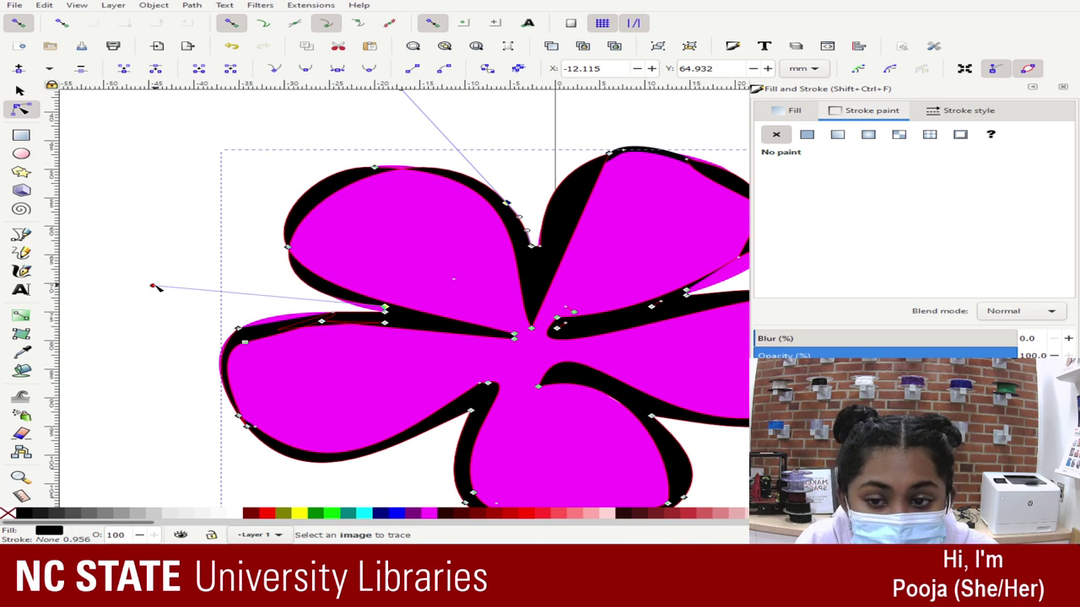
{"action": "left_click", "coordinate": [222, 223]}
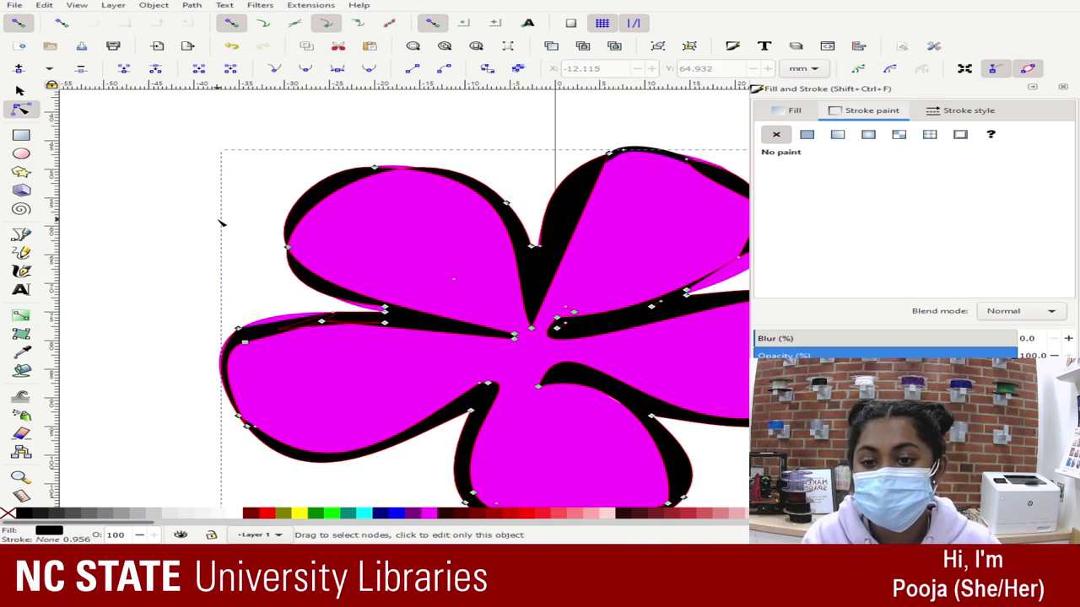
- Move the left petal's upper outline nodes to about X -35.9, Y 77.7 mm and X -30.3, Y 75.3 mm
{"action": "scroll", "coordinate": [194, 222], "scroll_direction": "down", "scroll_amount": 2}
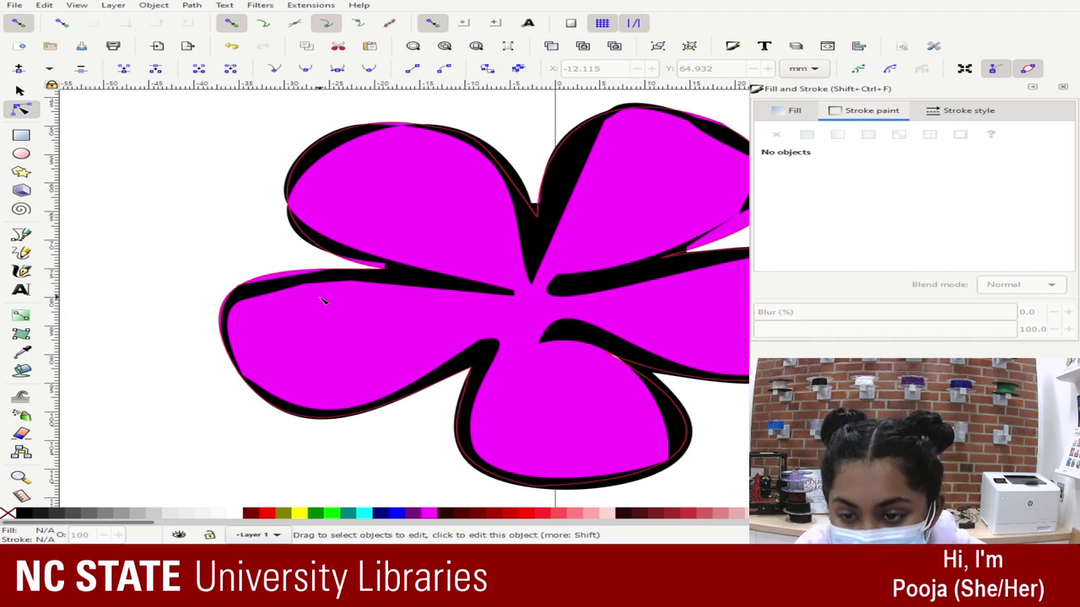
{"action": "left_click", "coordinate": [296, 285]}
{"action": "left_click", "coordinate": [227, 294]}
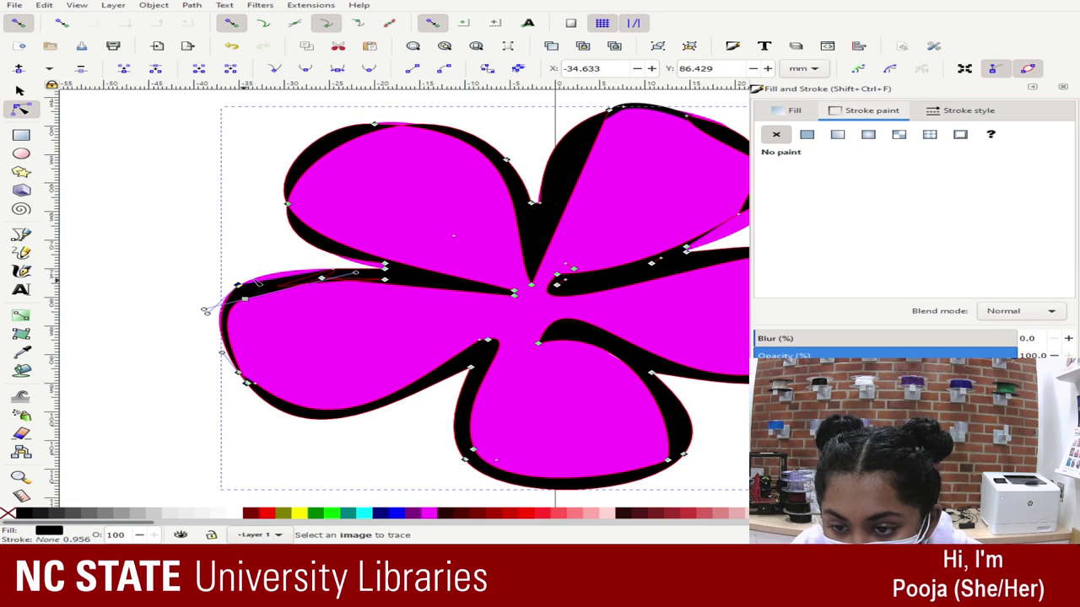
{"action": "left_click", "coordinate": [305, 69]}
{"action": "left_click", "coordinate": [239, 285]}
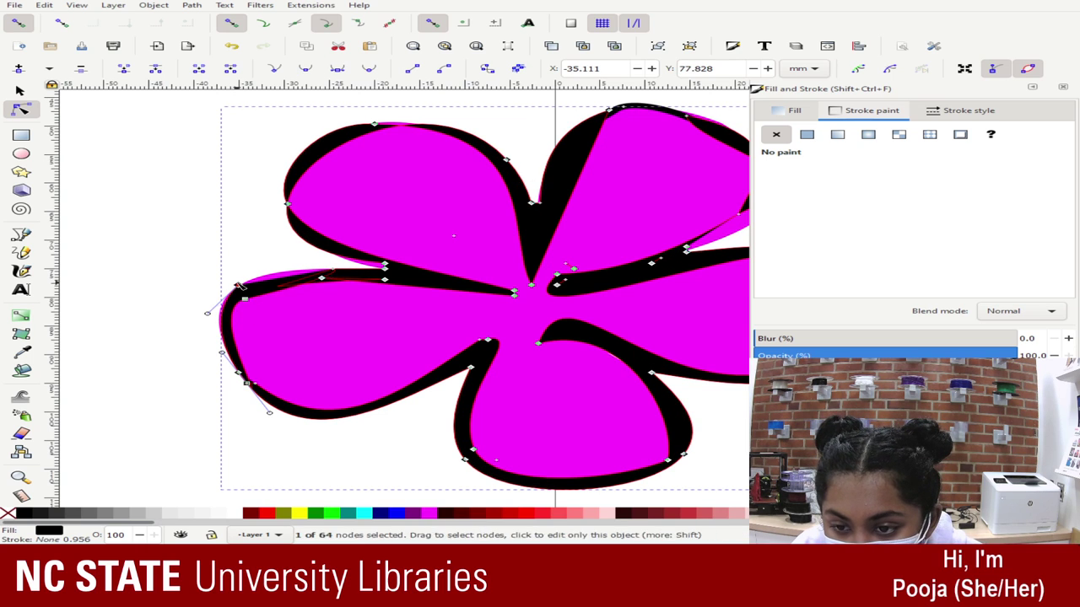
{"action": "left_click_drag", "start_coordinate": [239, 285], "coordinate": [231, 284]}
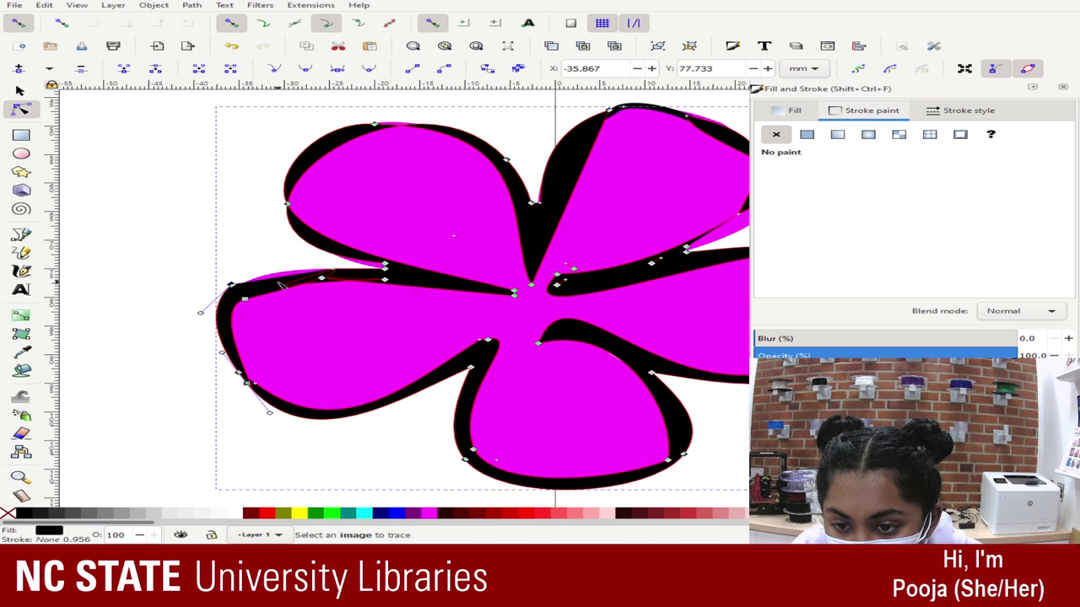
{"action": "left_click_drag", "start_coordinate": [332, 269], "coordinate": [290, 271]}
{"action": "left_click", "coordinate": [338, 302]}
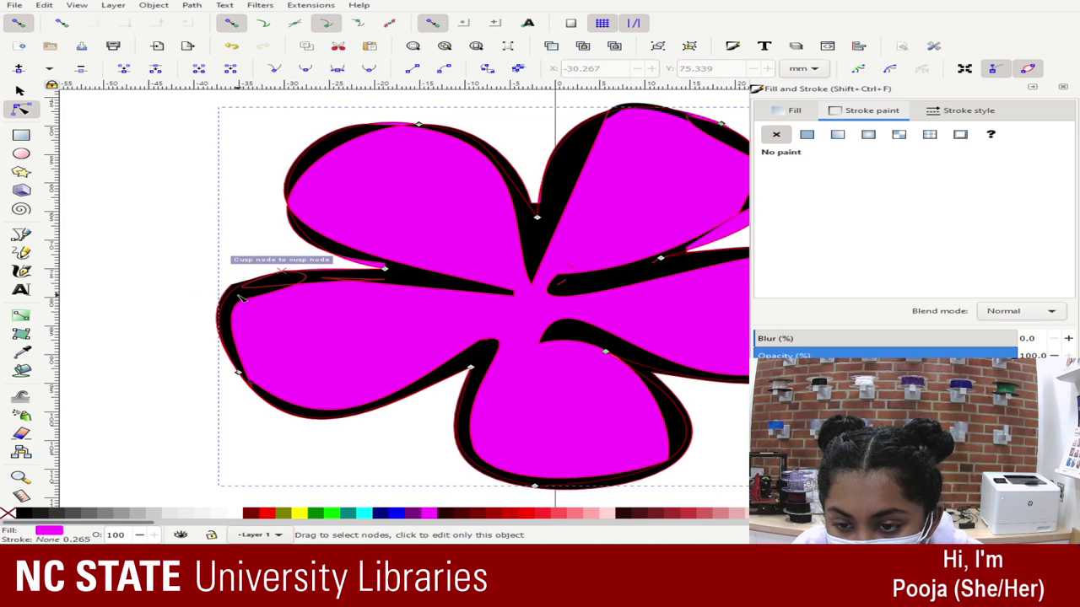
- Shift the two selected nodes on the left petal's upper outline together to about X -25.4, Y 76.1 mm, and clear the selection
{"action": "left_click", "coordinate": [305, 277]}
{"action": "left_click", "coordinate": [321, 278]}
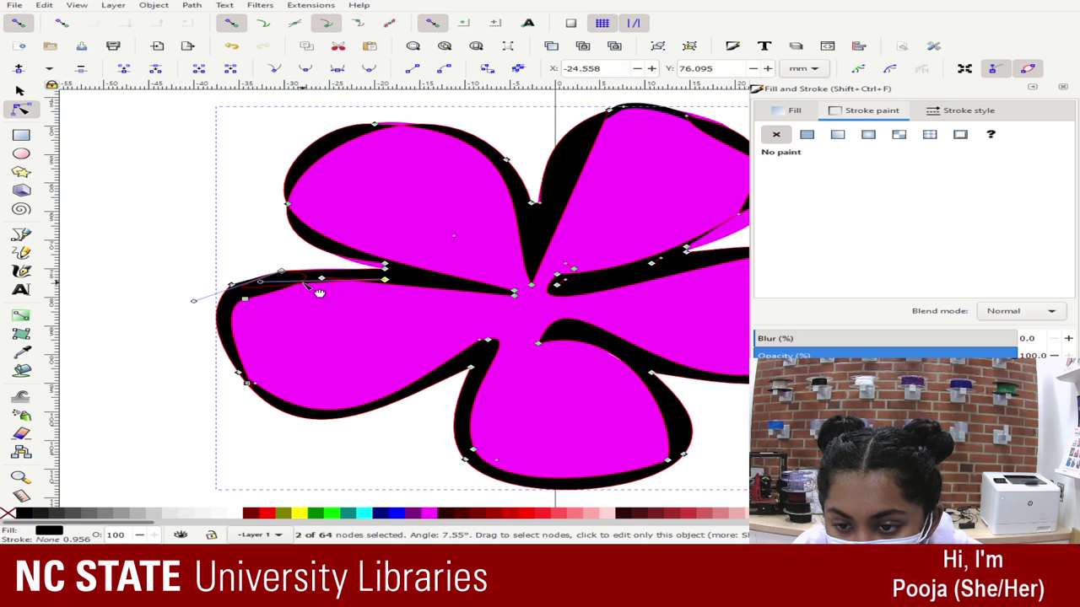
{"action": "left_click_drag", "start_coordinate": [374, 282], "coordinate": [382, 280]}
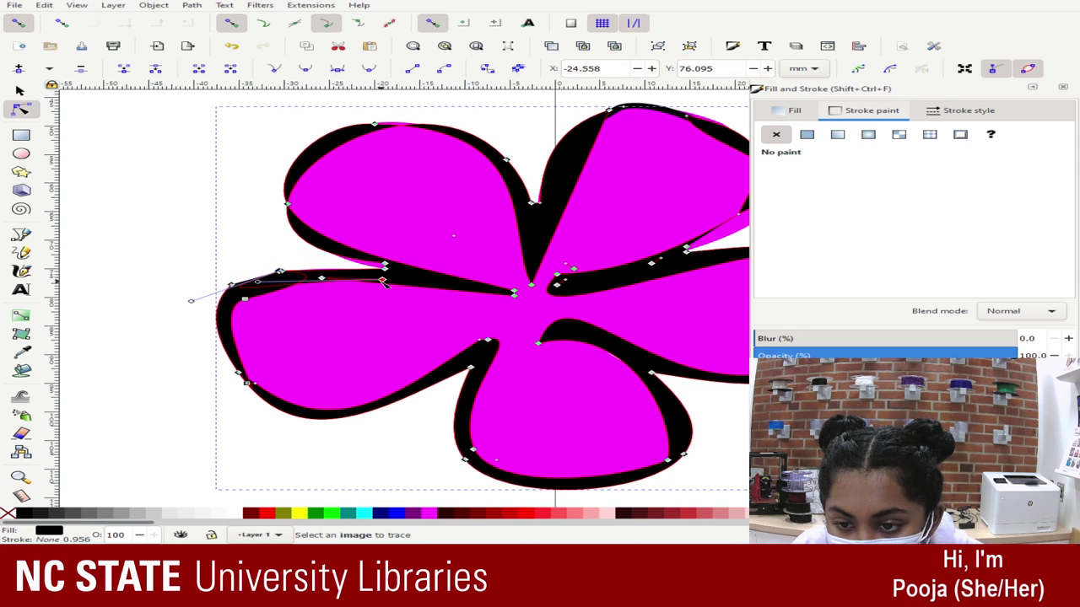
{"action": "left_click", "coordinate": [250, 248]}
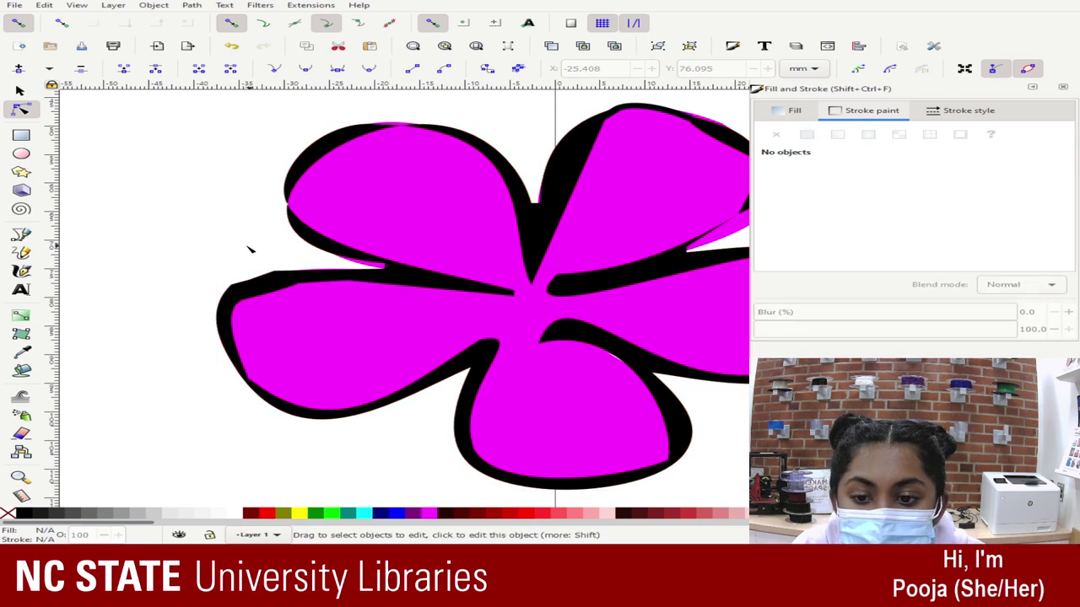
- Try to pull the upper-right petal's lower outline out to about X 24.5, Y 65.0 mm, and undo the move
{"action": "left_click_drag", "start_coordinate": [313, 244], "coordinate": [790, 259]}
{"action": "left_click", "coordinate": [496, 178]}
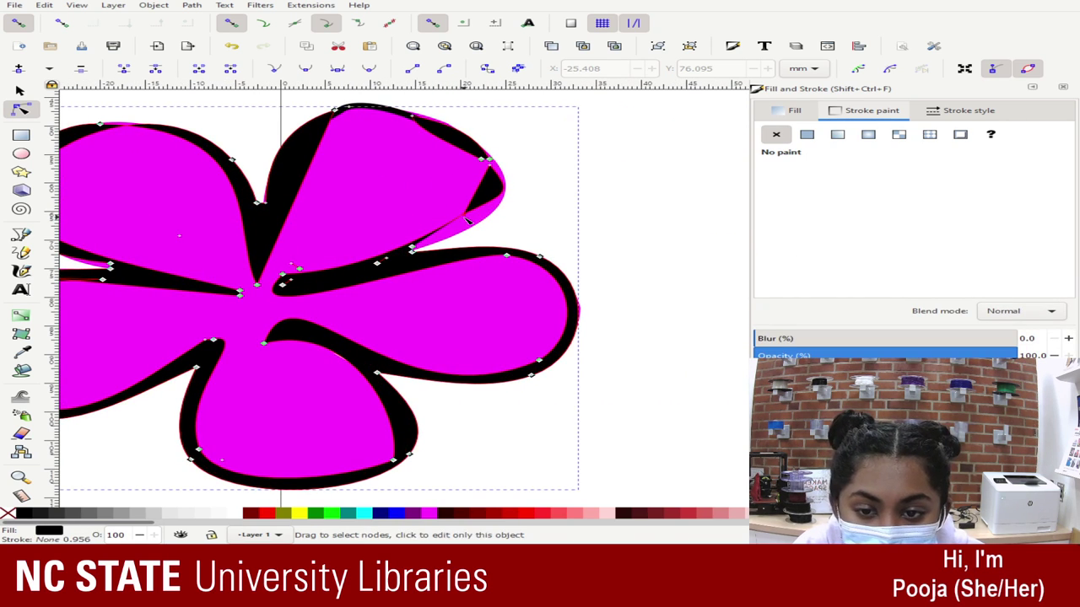
{"action": "left_click_drag", "start_coordinate": [472, 223], "coordinate": [505, 217]}
{"action": "left_click", "coordinate": [491, 216]}
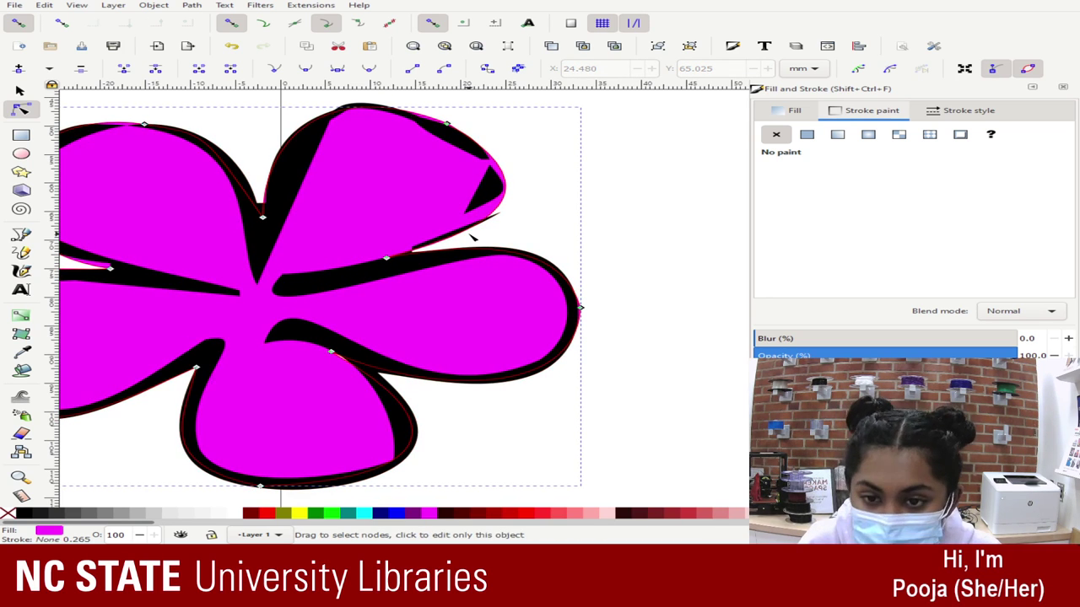
{"action": "key", "text": "ctrl+z"}
- Move the upper-right petal's lower outline node to about X 21.7, Y 67.6 mm and extend the curve handle at the petal's outer edge outward
{"action": "left_click", "coordinate": [409, 244]}
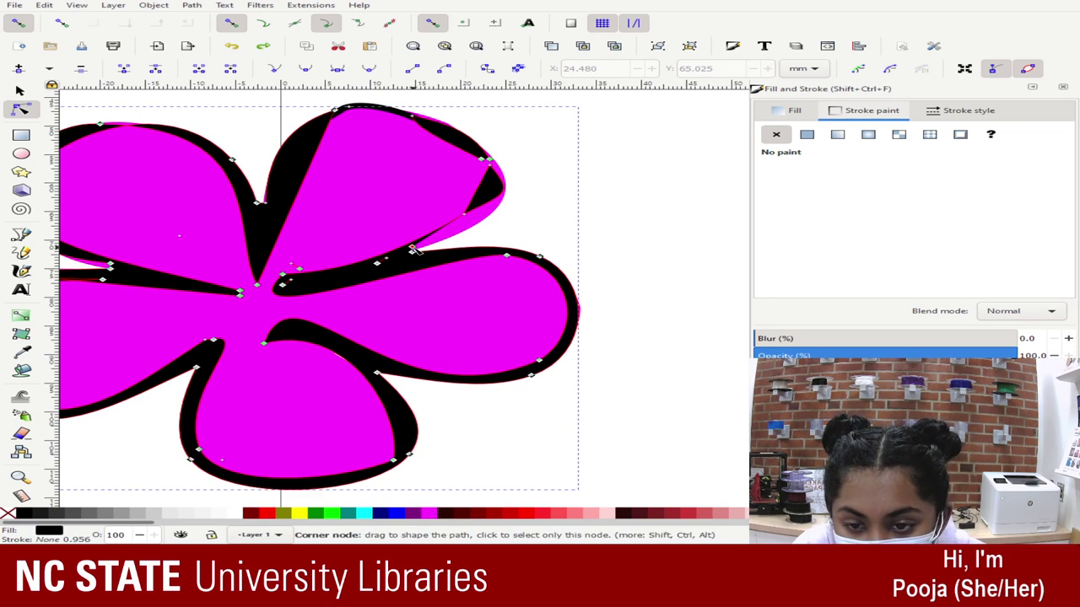
{"action": "left_click_drag", "start_coordinate": [412, 250], "coordinate": [487, 224]}
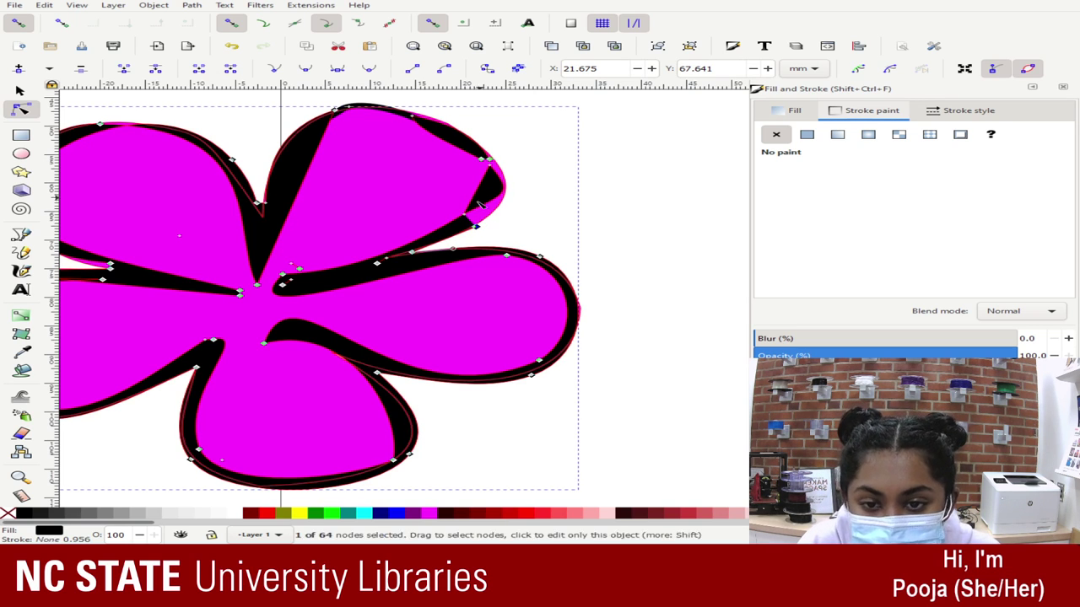
{"action": "left_click_drag", "start_coordinate": [478, 227], "coordinate": [464, 216]}
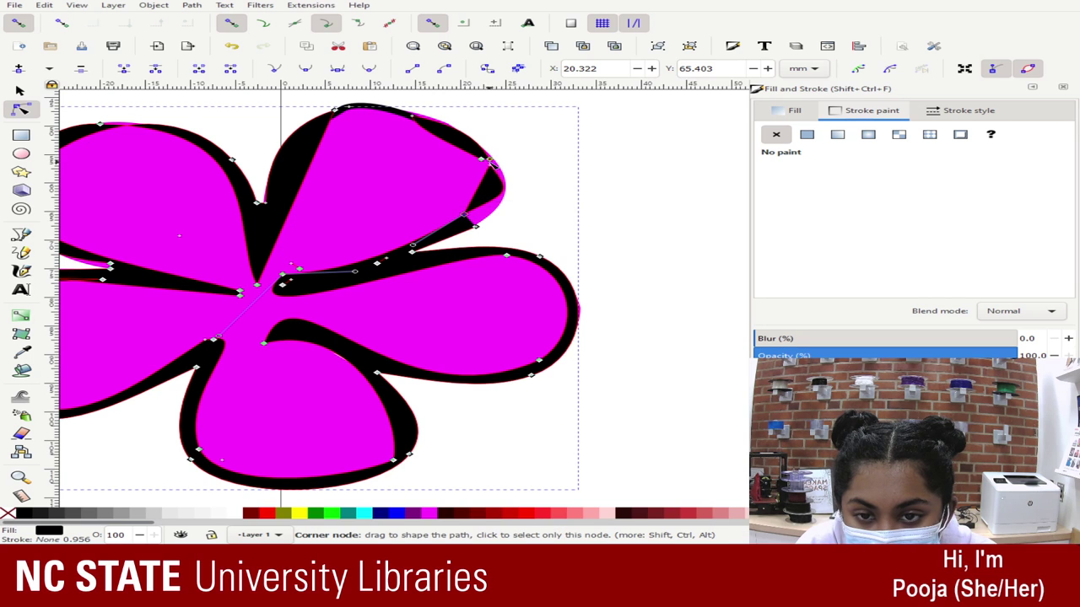
{"action": "left_click_drag", "start_coordinate": [493, 165], "coordinate": [523, 199]}
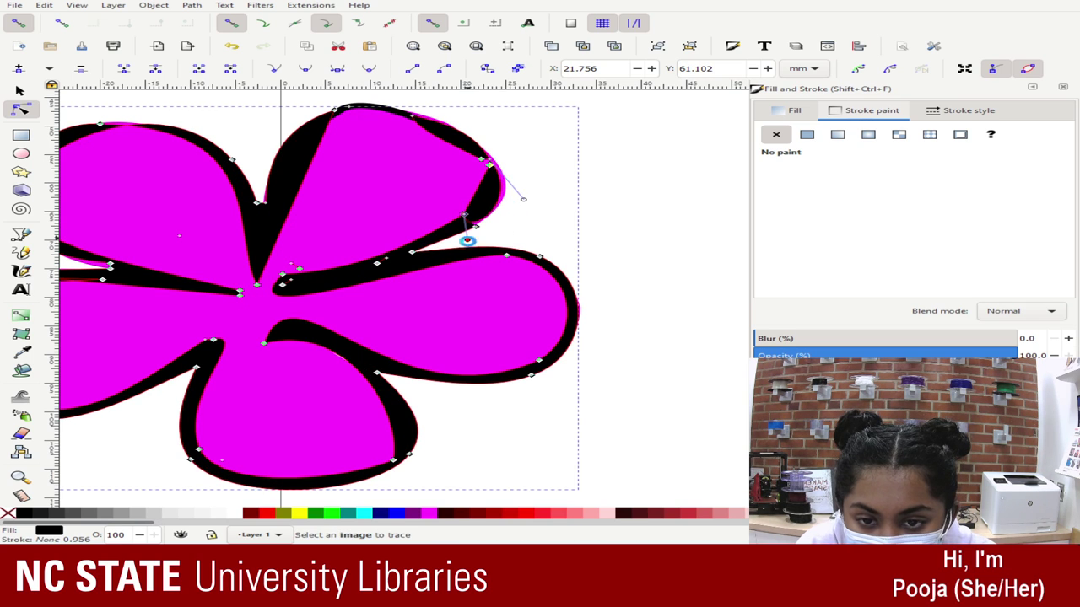
- Adjust the inner curve handle at the upper-right petal's tip and delete the selected outline nodes there
{"action": "left_click_drag", "start_coordinate": [469, 249], "coordinate": [463, 214]}
{"action": "key", "text": "Delete"}
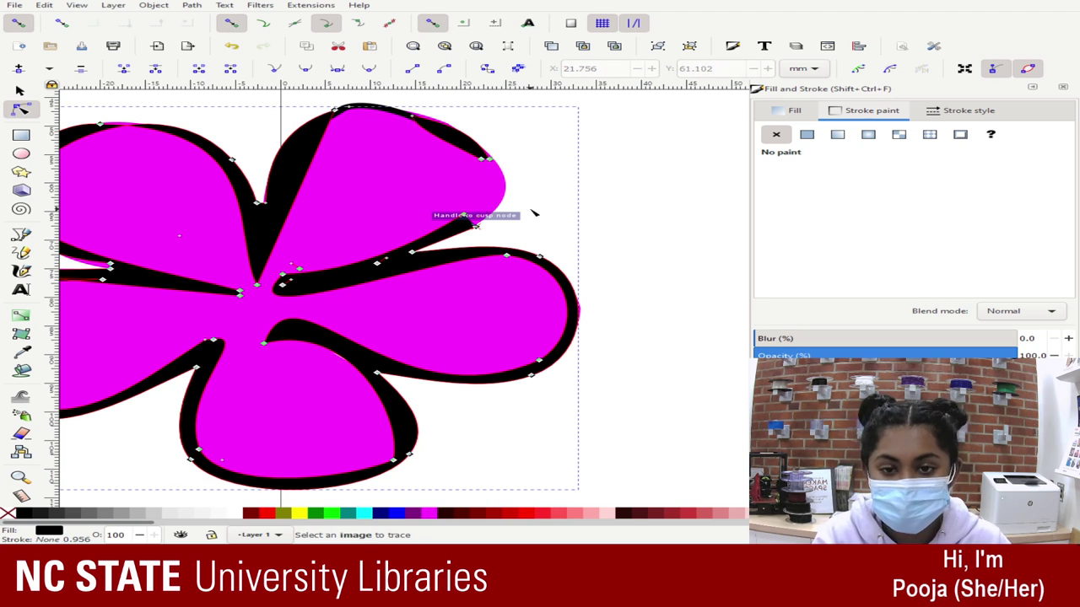
{"action": "scroll", "coordinate": [473, 211], "scroll_direction": "up", "scroll_amount": 4}
{"action": "scroll", "coordinate": [489, 223], "scroll_direction": "down", "scroll_amount": 1}
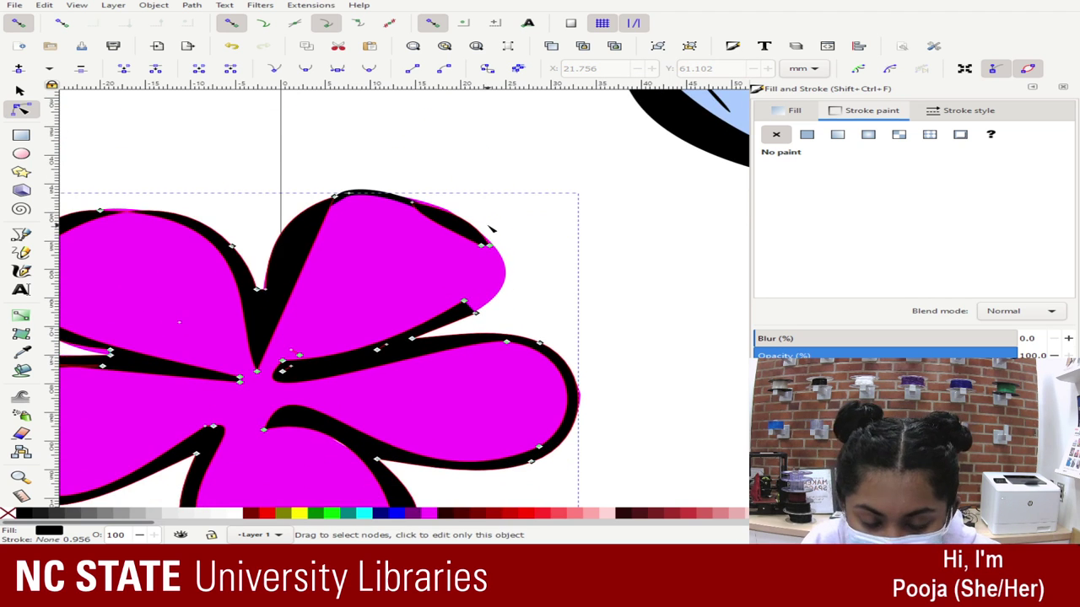
- Try to reshape the upper-right petal's tip with its curve handles and a tip node moved to about X 21.9, Y 62.2 mm
{"action": "key", "text": "plus"}
{"action": "key", "text": "plus"}
{"action": "key", "text": "plus"}
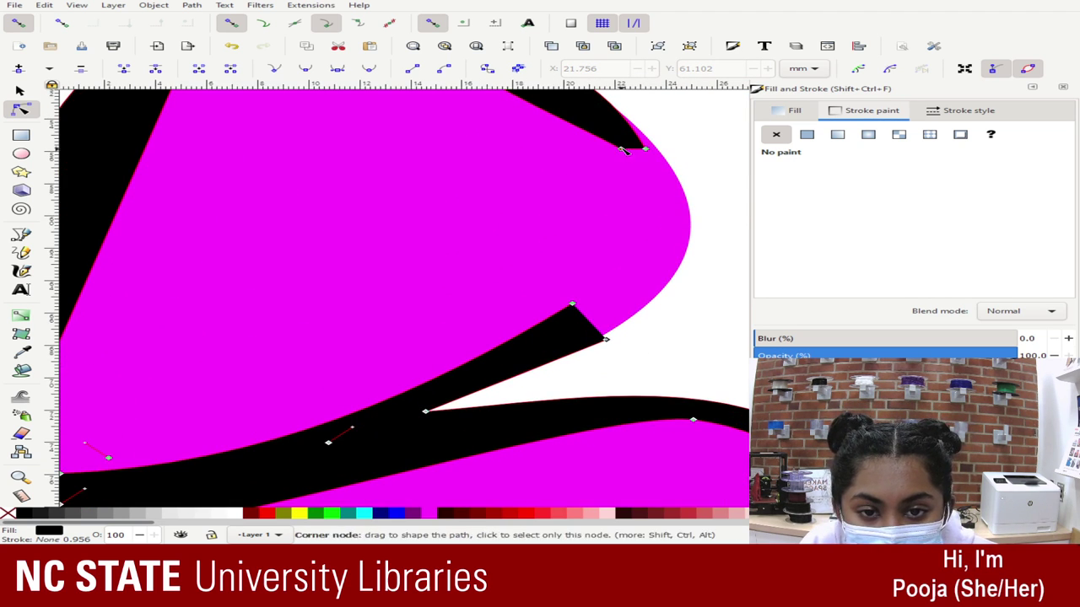
{"action": "mouse_move", "coordinate": [581, 130]}
{"action": "left_mouse_down"}
{"action": "mouse_move", "coordinate": [588, 318]}
{"action": "mouse_move", "coordinate": [575, 310]}
{"action": "left_mouse_up"}
{"action": "scroll", "coordinate": [622, 166], "scroll_direction": "up", "scroll_amount": 2}
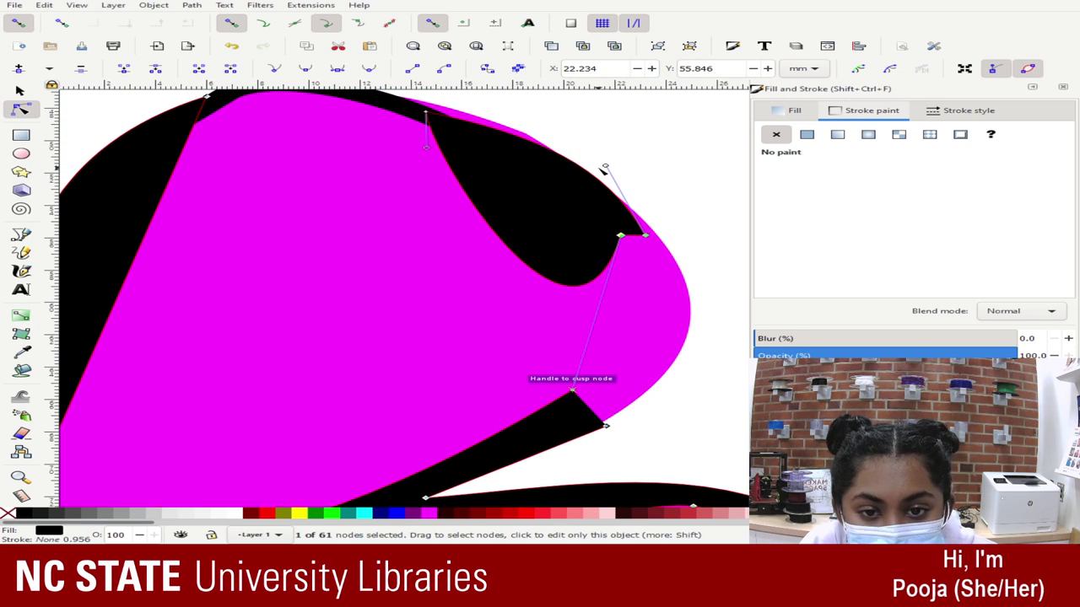
{"action": "left_click_drag", "start_coordinate": [604, 167], "coordinate": [604, 435]}
{"action": "left_click_drag", "start_coordinate": [643, 236], "coordinate": [611, 338]}
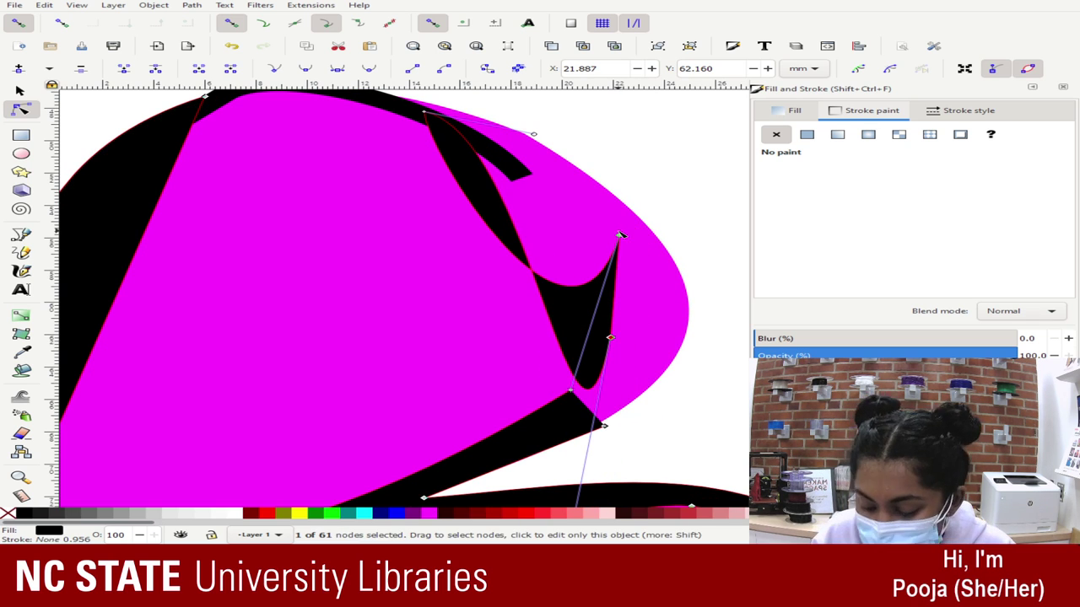
- Undo the last edits at the upper-right petal's tip, back through the deletion of its outline nodes
{"action": "key", "text": "ctrl+z"}
{"action": "key", "text": "ctrl+z"}
{"action": "key", "text": "ctrl+z"}
{"action": "key", "text": "ctrl+z"}
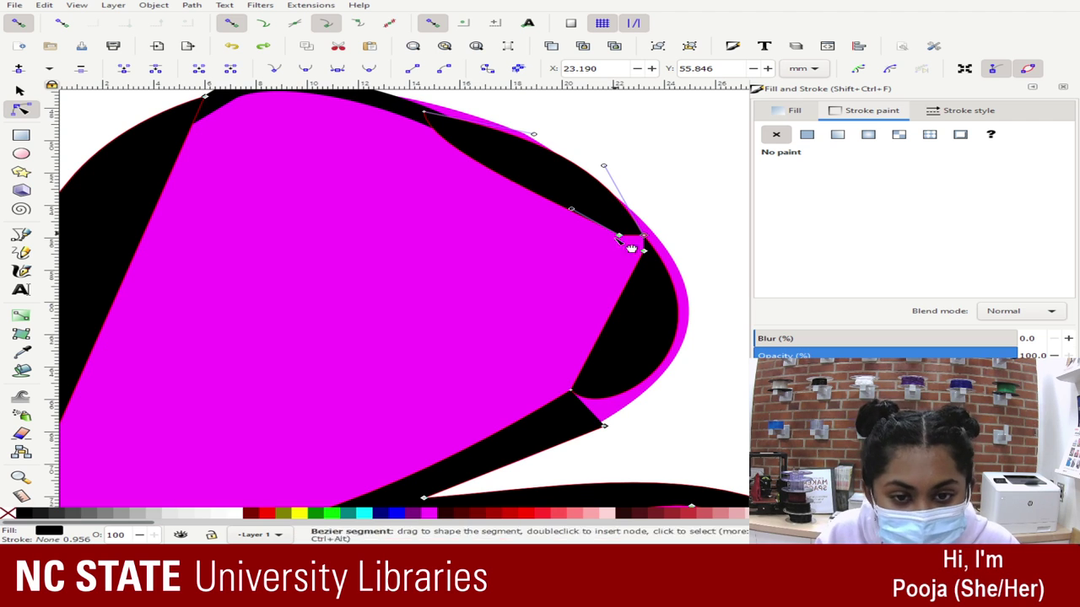
- Snap the upper-right petal's loose inner tip node onto the neighbouring cusp node at about X 22.2, Y 55.8 mm, and clear the selection
{"action": "left_click_drag", "start_coordinate": [644, 251], "coordinate": [620, 236]}
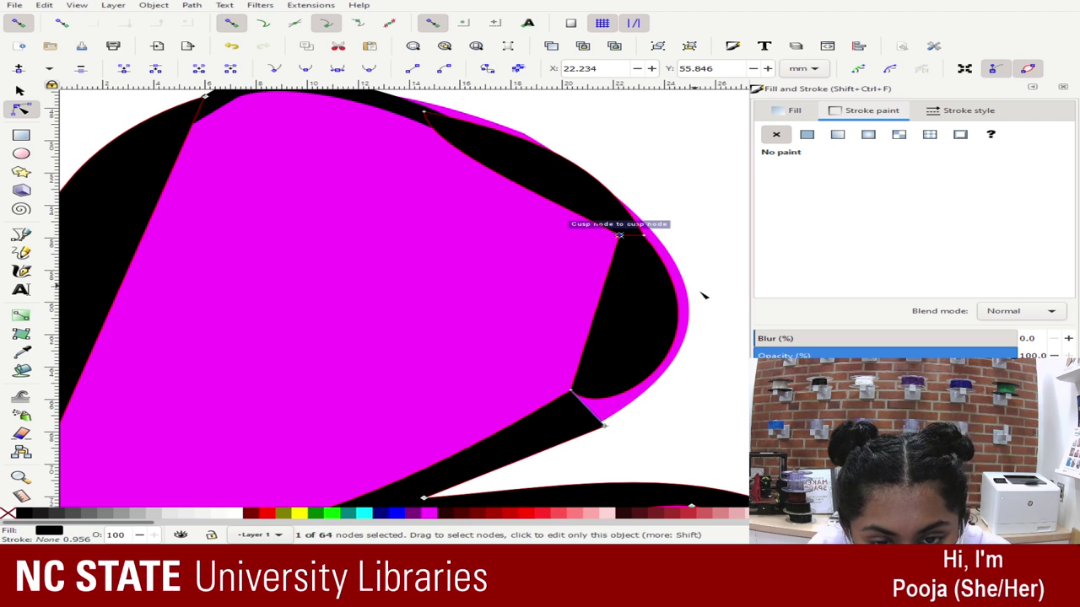
{"action": "left_click", "coordinate": [572, 393]}
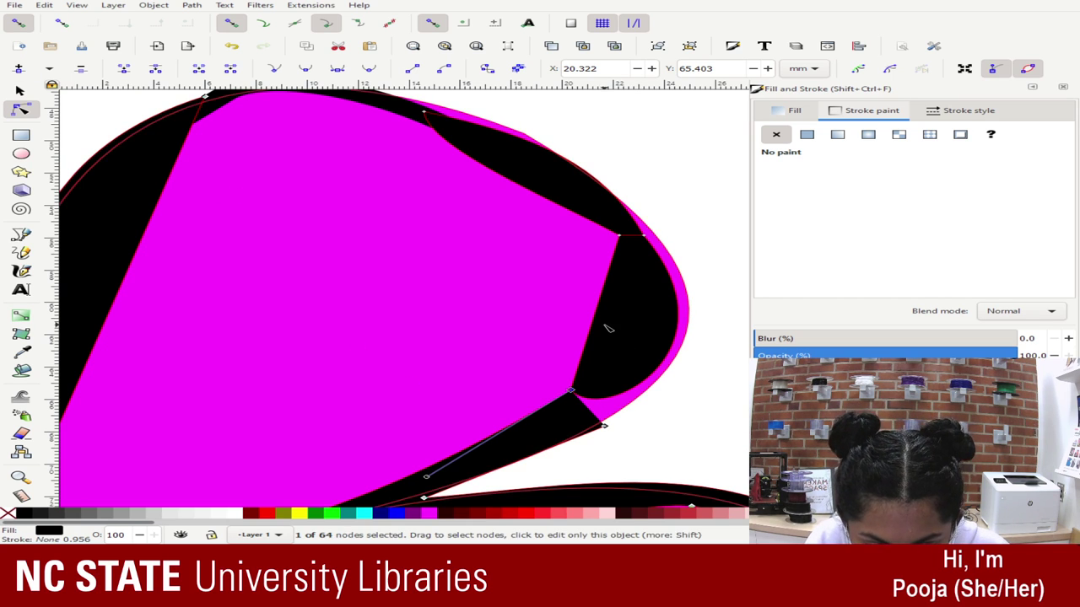
{"action": "key", "text": "Escape"}
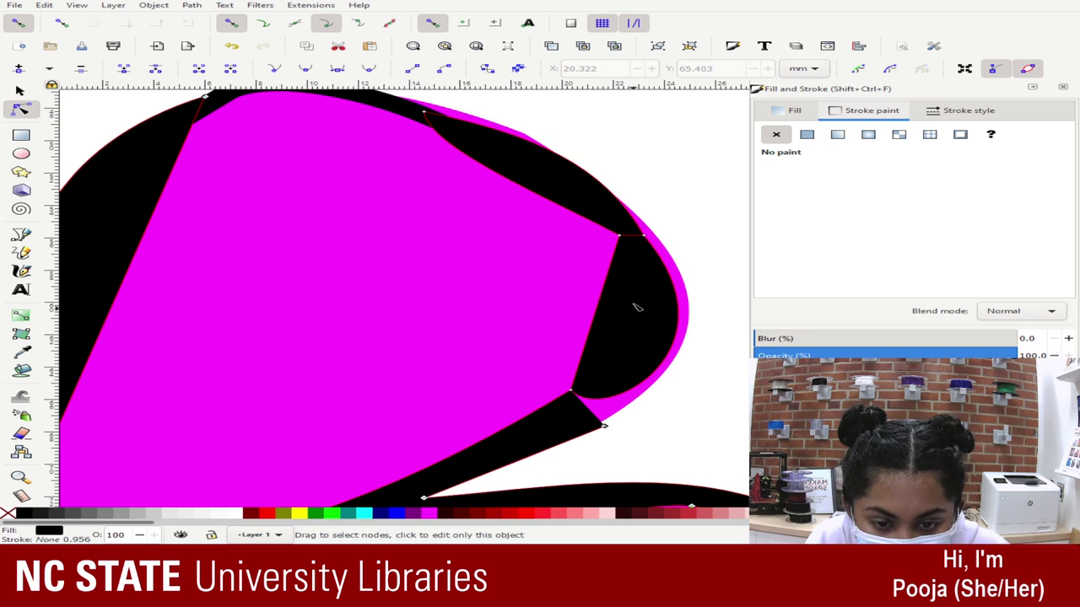
- Extend the curve handle at the upper-right petal's tip outward and move the lower outline node to about X 23.5, Y 64.8 mm
{"action": "left_click", "coordinate": [649, 243]}
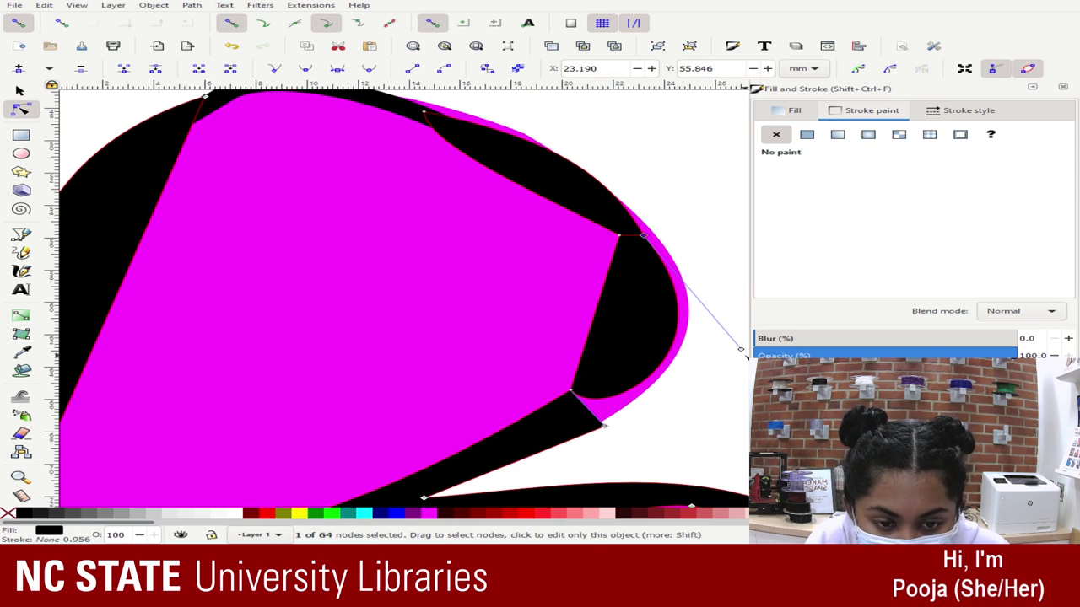
{"action": "left_click_drag", "start_coordinate": [741, 349], "coordinate": [763, 354]}
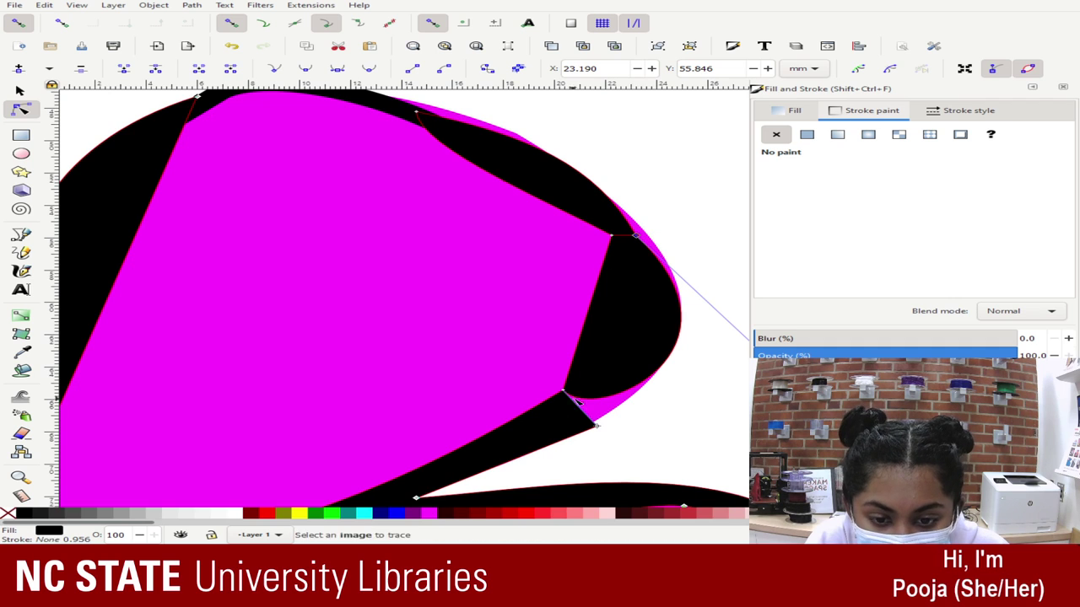
{"action": "left_click", "coordinate": [595, 426]}
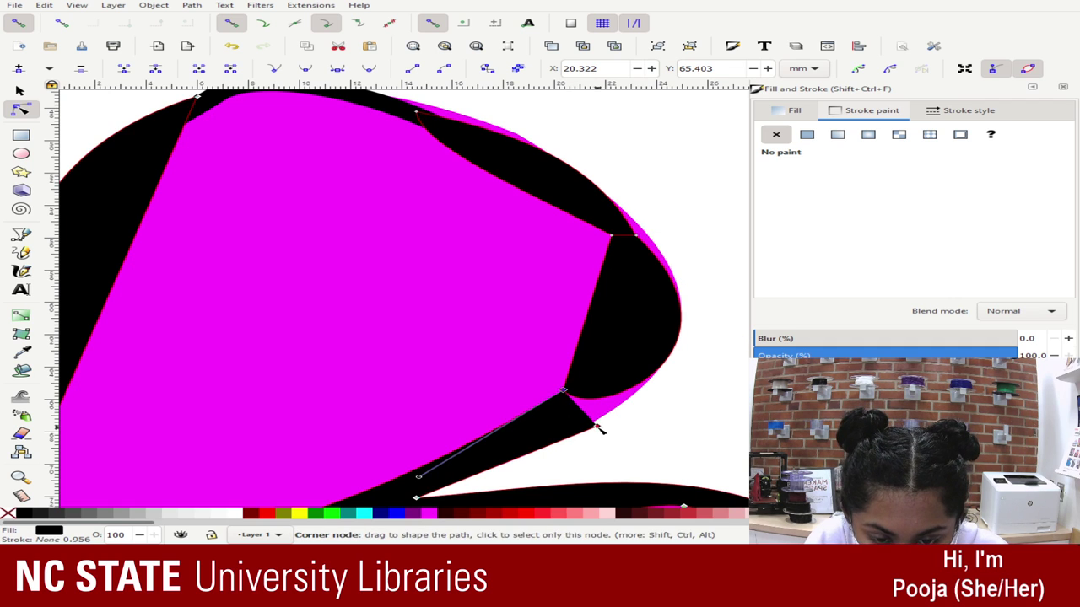
{"action": "left_click_drag", "start_coordinate": [597, 424], "coordinate": [646, 382]}
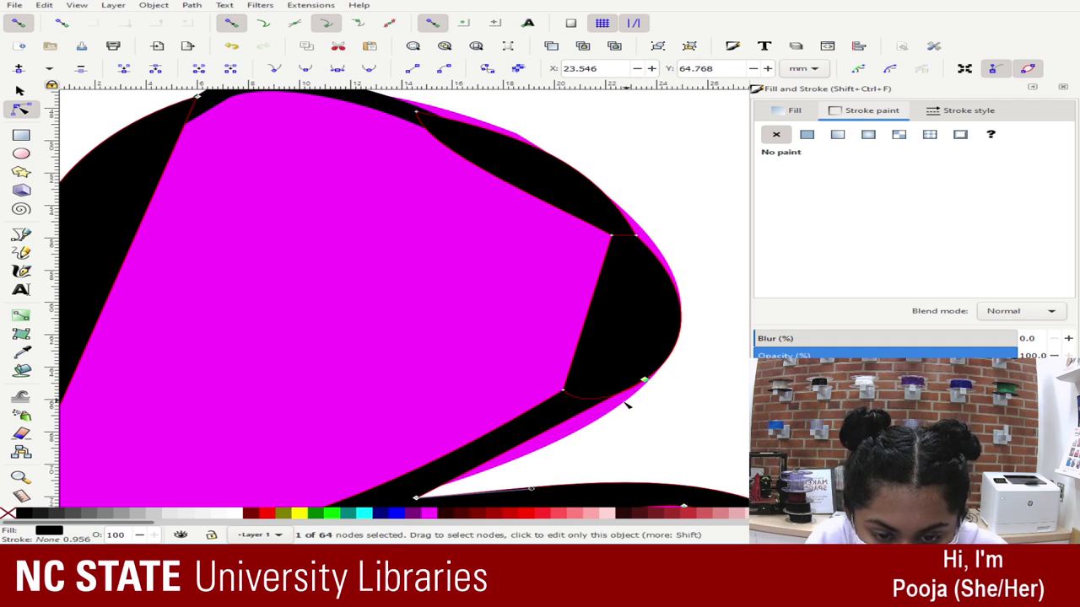
{"action": "left_click_drag", "start_coordinate": [459, 349], "coordinate": [670, 410]}
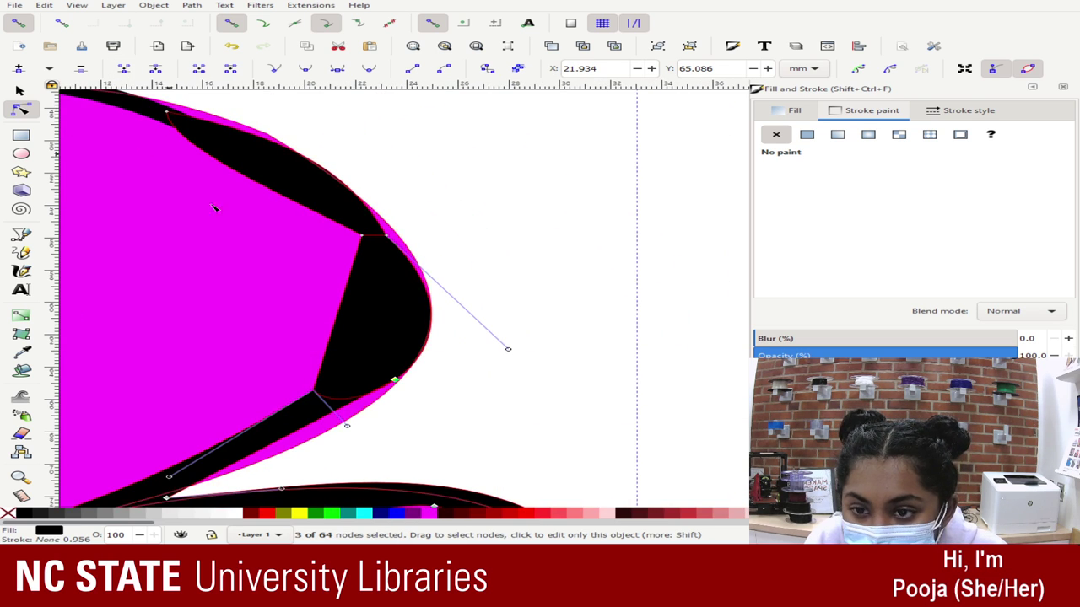
{"action": "left_click", "coordinate": [400, 381]}
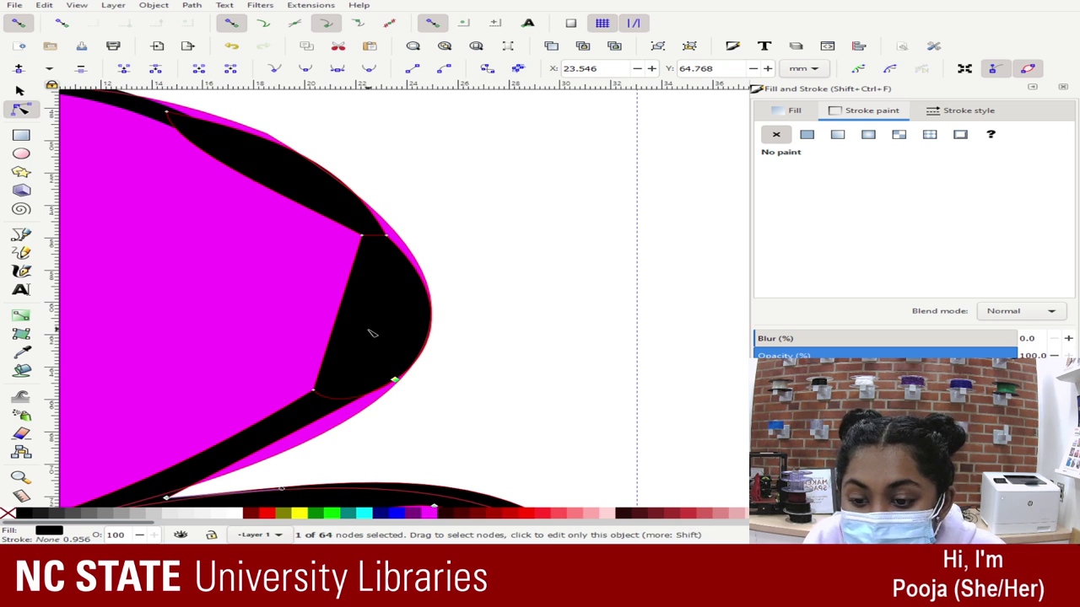
{"action": "left_click_drag", "start_coordinate": [554, 332], "coordinate": [279, 463]}
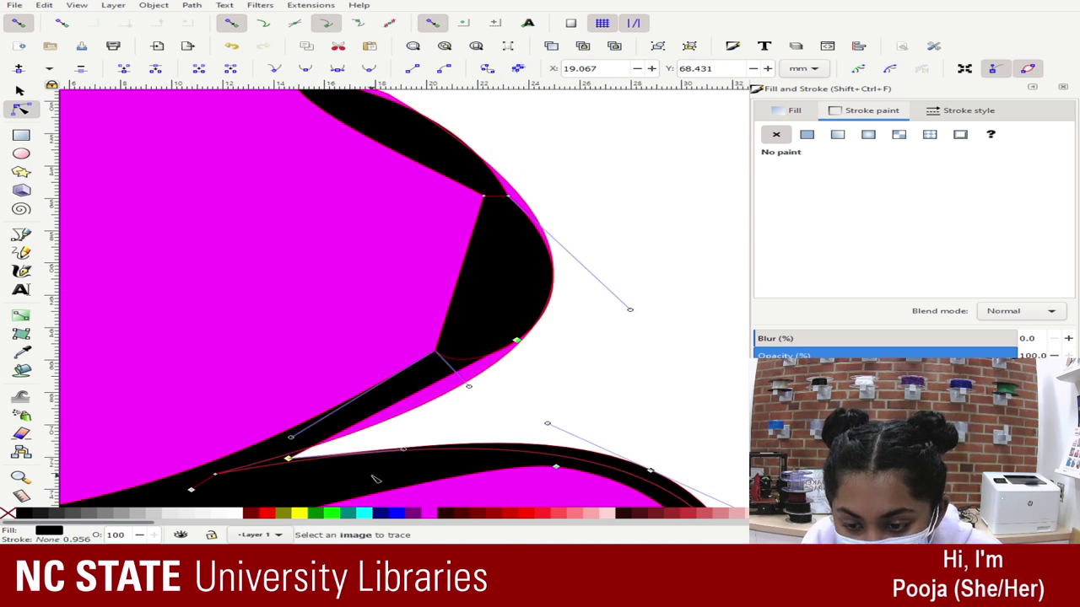
{"action": "left_click", "coordinate": [290, 459]}
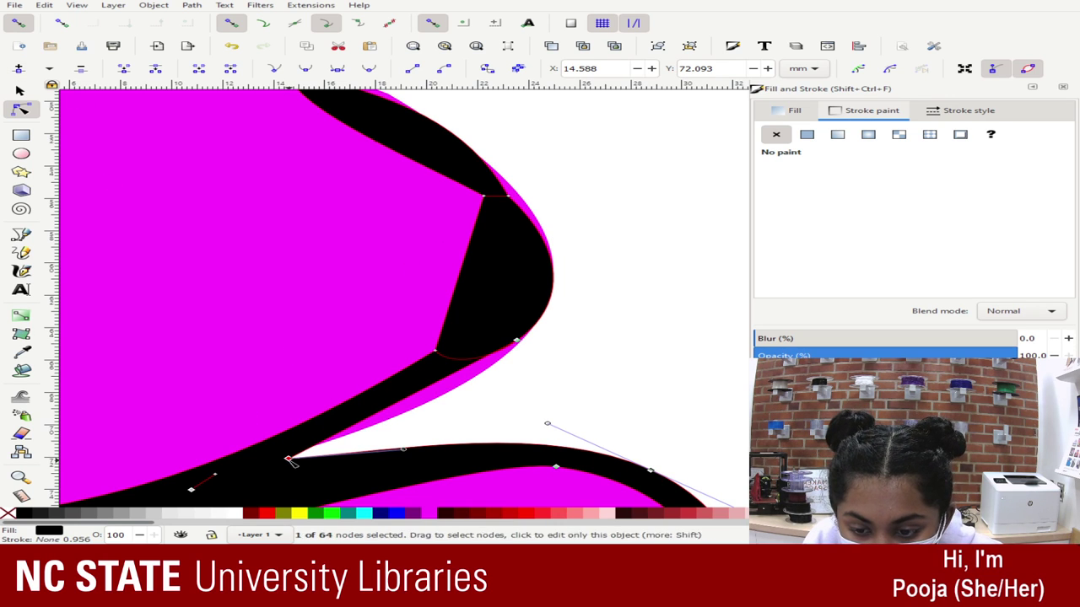
{"action": "left_click", "coordinate": [516, 341]}
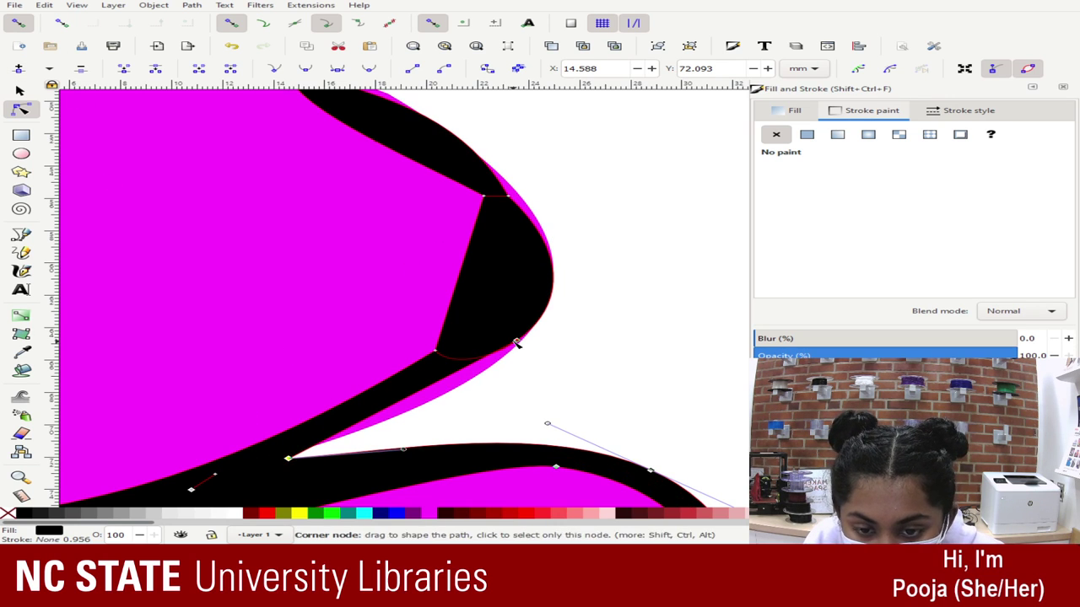
{"action": "left_click", "coordinate": [438, 380]}
{"action": "left_click", "coordinate": [451, 415]}
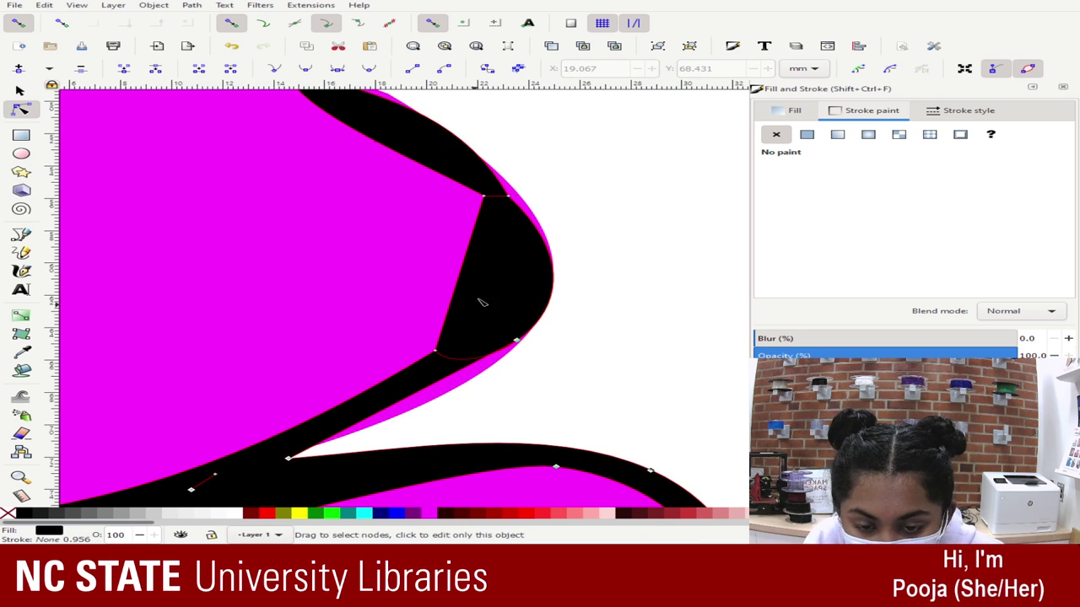
{"action": "scroll", "coordinate": [506, 189], "scroll_direction": "down", "scroll_amount": 1}
{"action": "key", "text": "minus"}
{"action": "scroll", "coordinate": [511, 170], "scroll_direction": "down", "scroll_amount": 4}
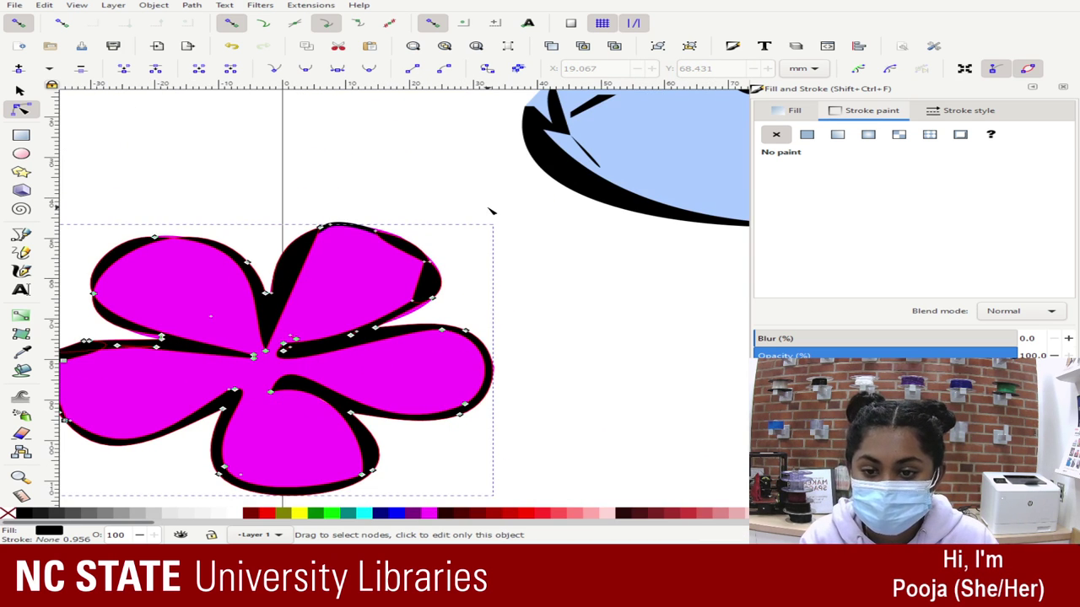
- Scale the flower's magenta fill and black outline together down to about 38.4 by 36.7 mm
{"action": "left_click", "coordinate": [492, 211]}
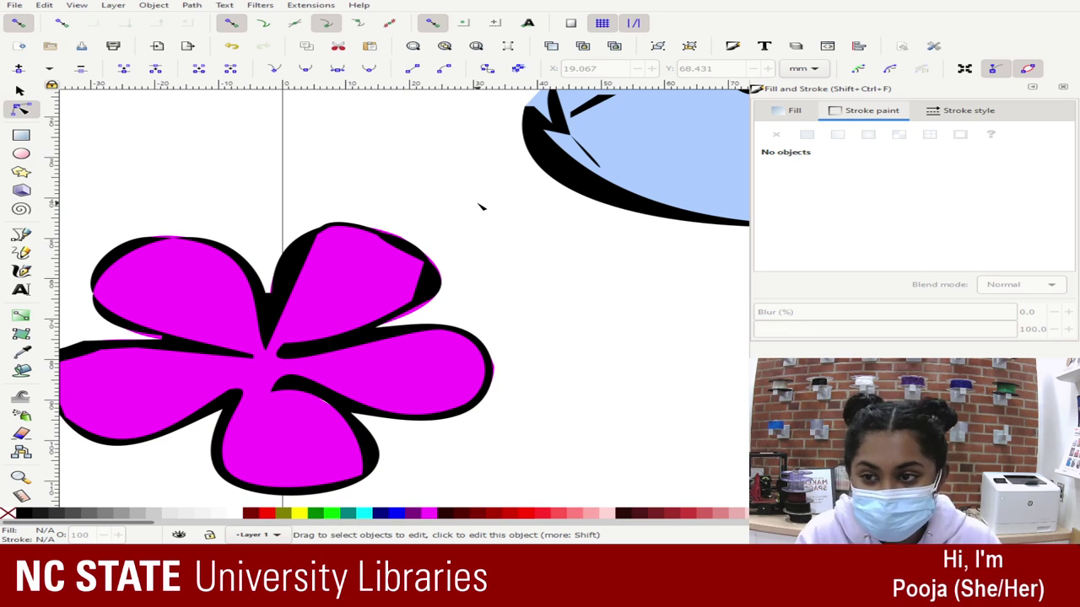
{"action": "scroll", "coordinate": [447, 207], "scroll_direction": "down", "scroll_amount": 4}
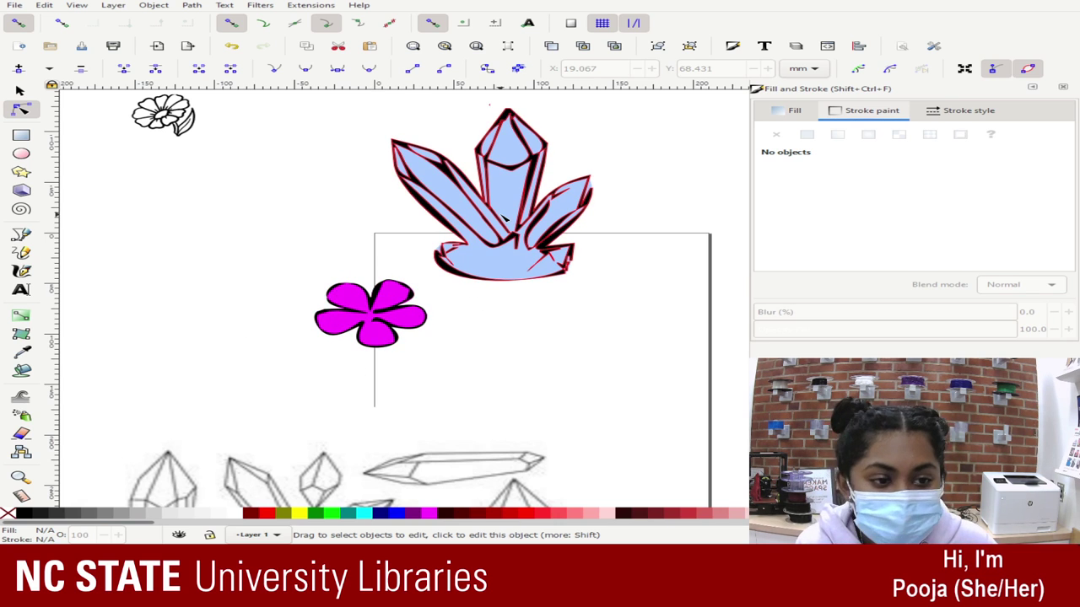
{"action": "mouse_move", "coordinate": [192, 260]}
{"action": "left_mouse_down"}
{"action": "mouse_move", "coordinate": [424, 380]}
{"action": "mouse_move", "coordinate": [466, 388]}
{"action": "left_mouse_up"}
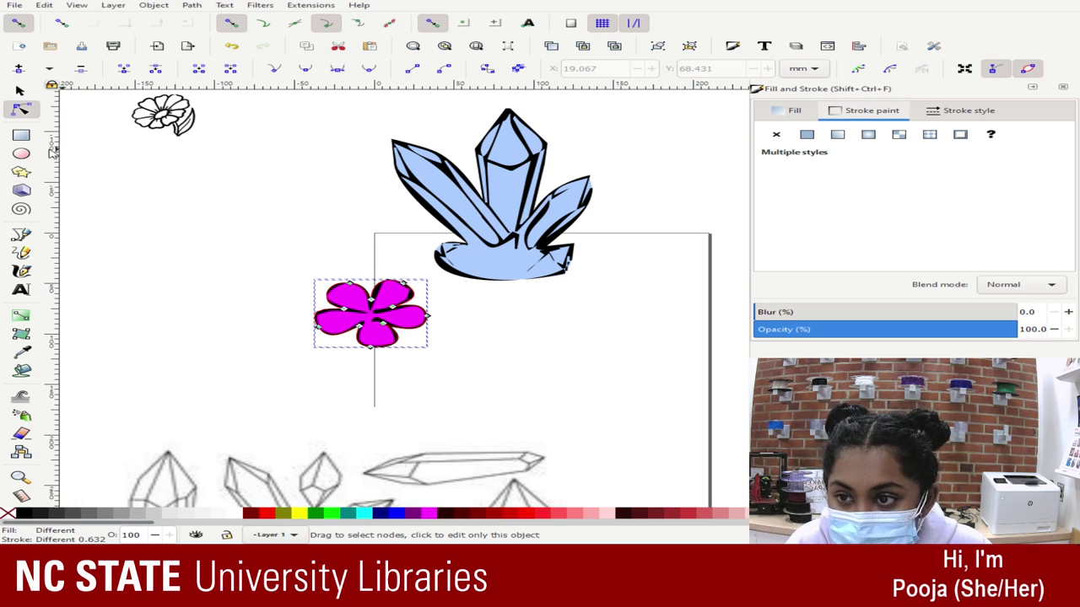
{"action": "left_click", "coordinate": [20, 91]}
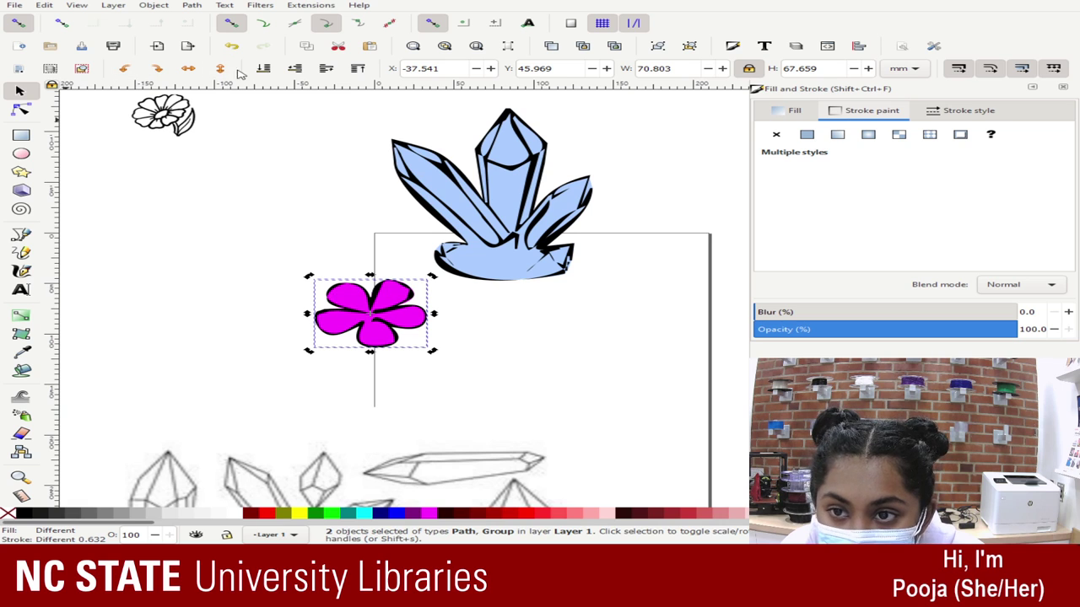
{"action": "left_click", "coordinate": [241, 263]}
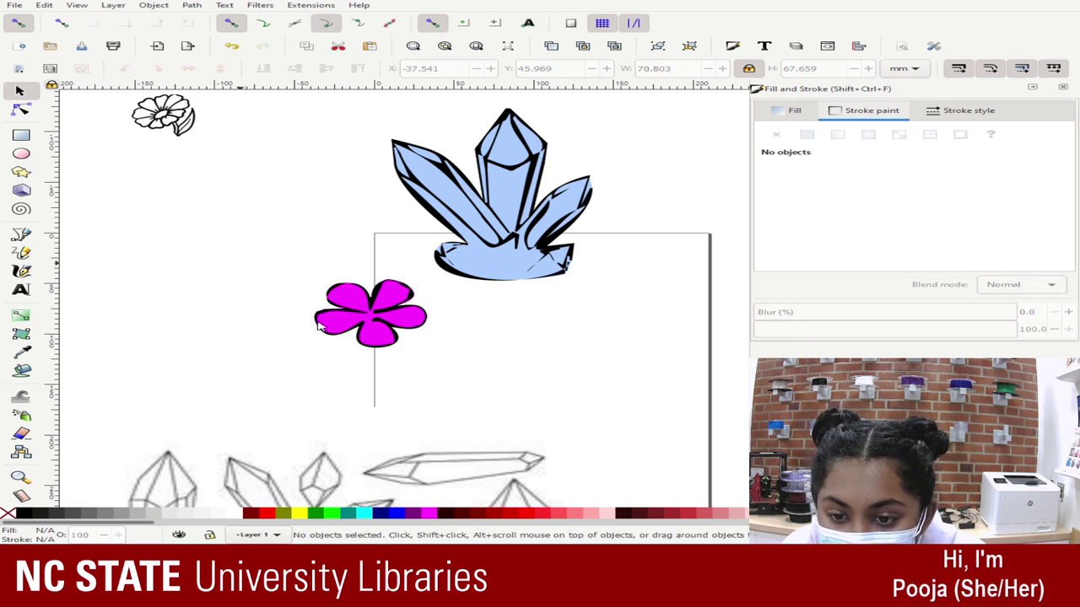
{"action": "left_click", "coordinate": [389, 321]}
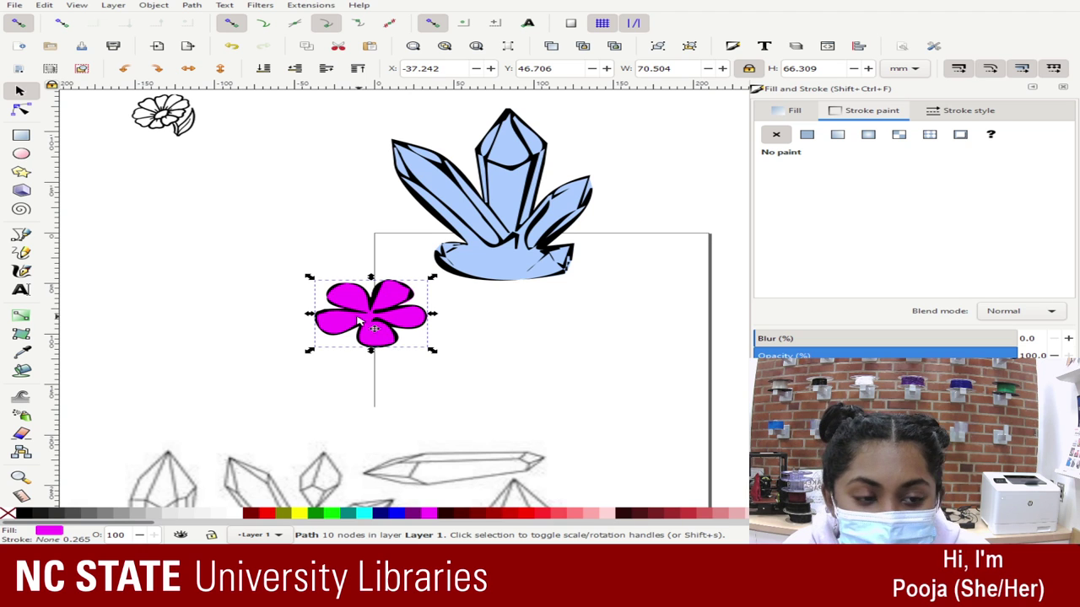
{"action": "mouse_move", "coordinate": [295, 271]}
{"action": "left_mouse_down"}
{"action": "mouse_move", "coordinate": [295, 358]}
{"action": "mouse_move", "coordinate": [435, 371]}
{"action": "mouse_move", "coordinate": [415, 320]}
{"action": "left_mouse_up"}
{"action": "left_click", "coordinate": [311, 354]}
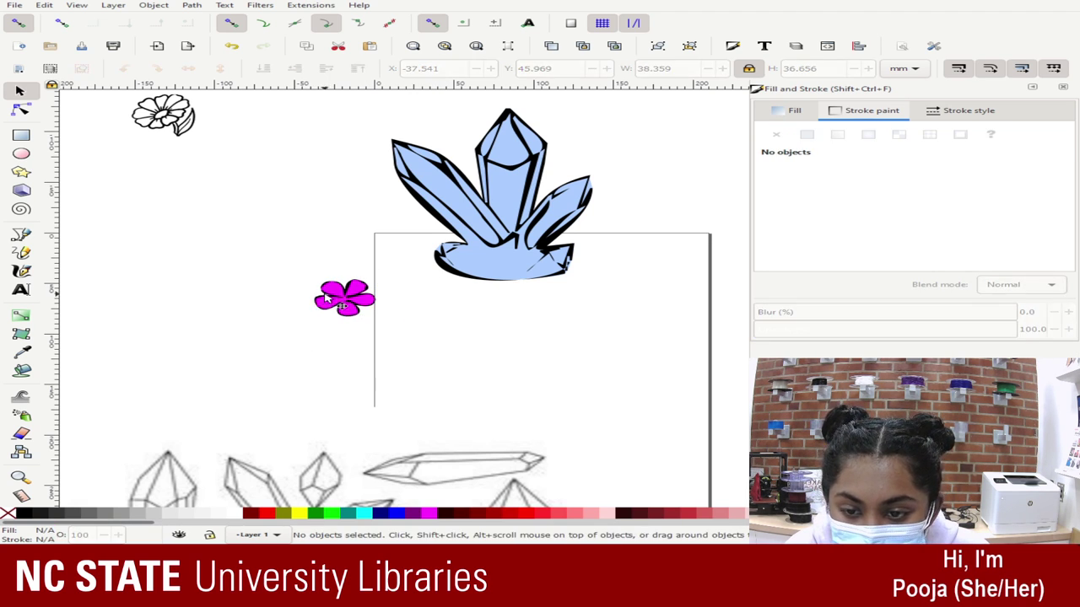
- Move the whole flower onto the left end of the crystal's base at about X 31.0, Y 11.9 mm, and raise it to the top
{"action": "left_click_drag", "start_coordinate": [290, 252], "coordinate": [385, 332]}
{"action": "mouse_move", "coordinate": [353, 300]}
{"action": "left_mouse_down"}
{"action": "mouse_move", "coordinate": [434, 260]}
{"action": "mouse_move", "coordinate": [456, 269]}
{"action": "left_mouse_up"}
{"action": "left_click", "coordinate": [361, 69]}
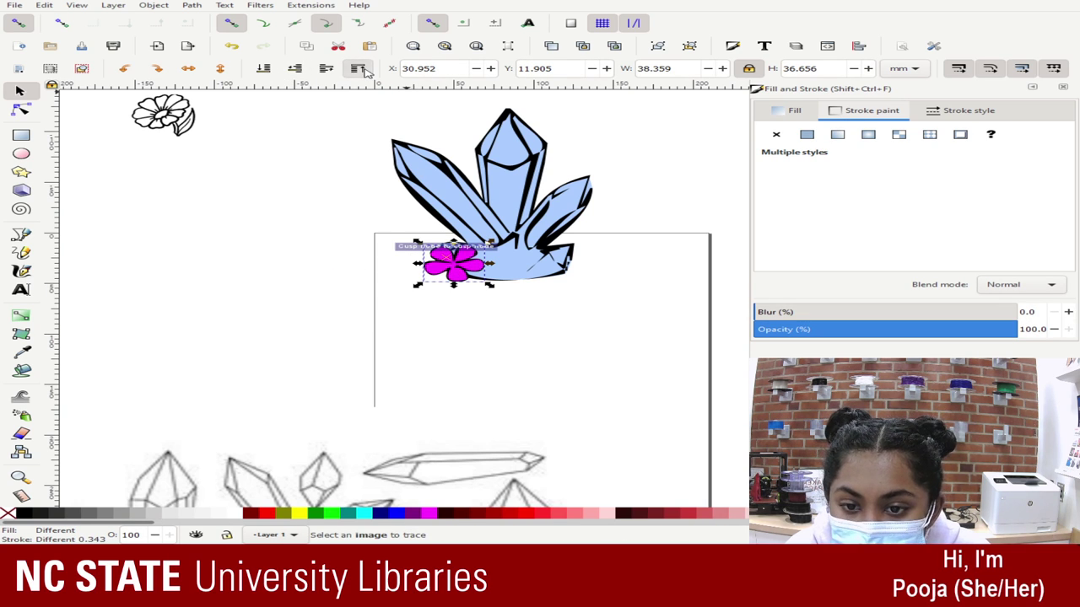
{"action": "left_click", "coordinate": [481, 361]}
- Lower the flower's black outline group to the bottom of the stacking order and deselect it
{"action": "left_click", "coordinate": [434, 267]}
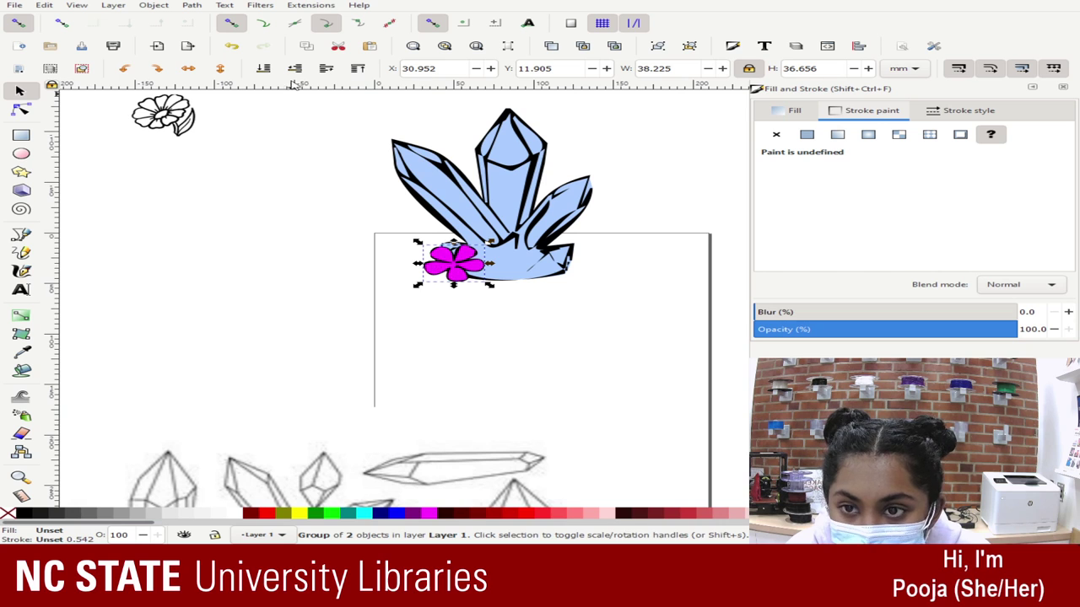
{"action": "left_click", "coordinate": [266, 69]}
{"action": "left_click", "coordinate": [433, 315]}
- Recolour the magenta flower shape by picking the crystal's light blue fill (#aaccff) with the colour picker
{"action": "left_click", "coordinate": [447, 267]}
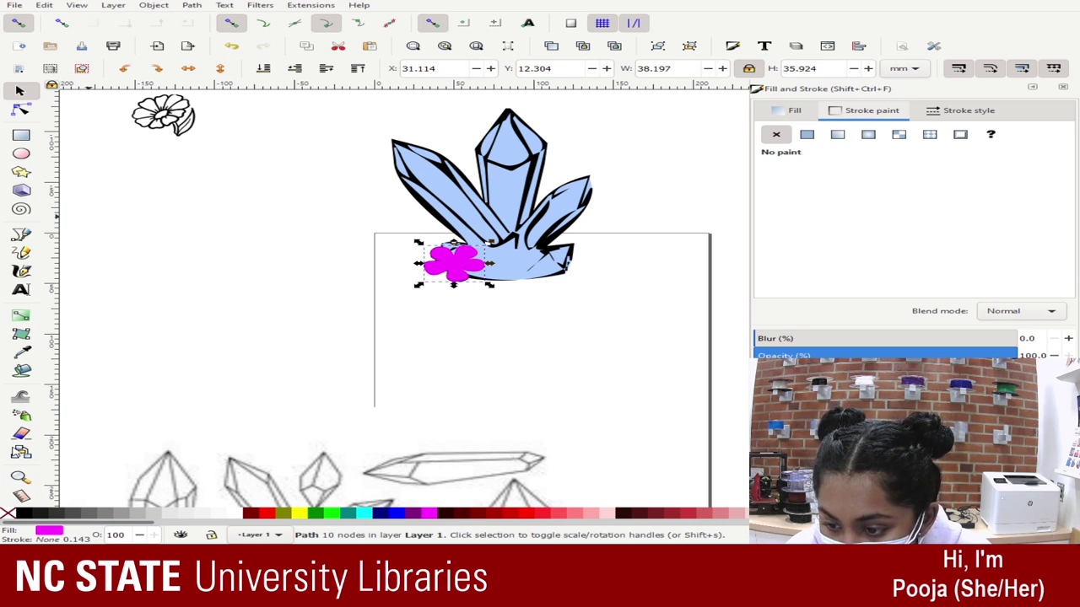
{"action": "left_click", "coordinate": [21, 353]}
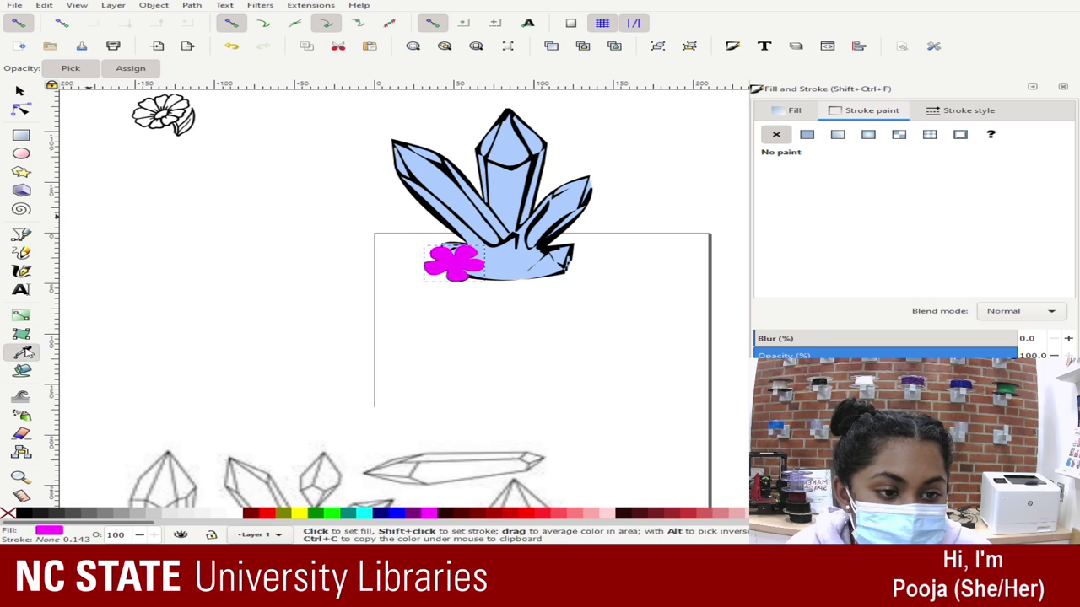
{"action": "left_click", "coordinate": [499, 196]}
{"action": "left_click", "coordinate": [393, 187]}
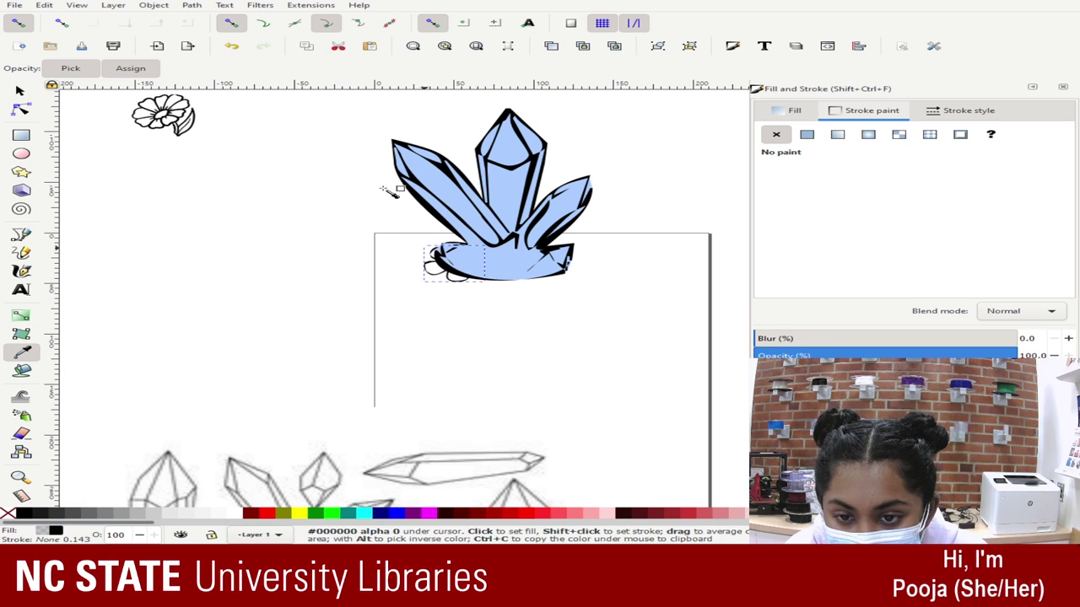
{"action": "left_click", "coordinate": [489, 253]}
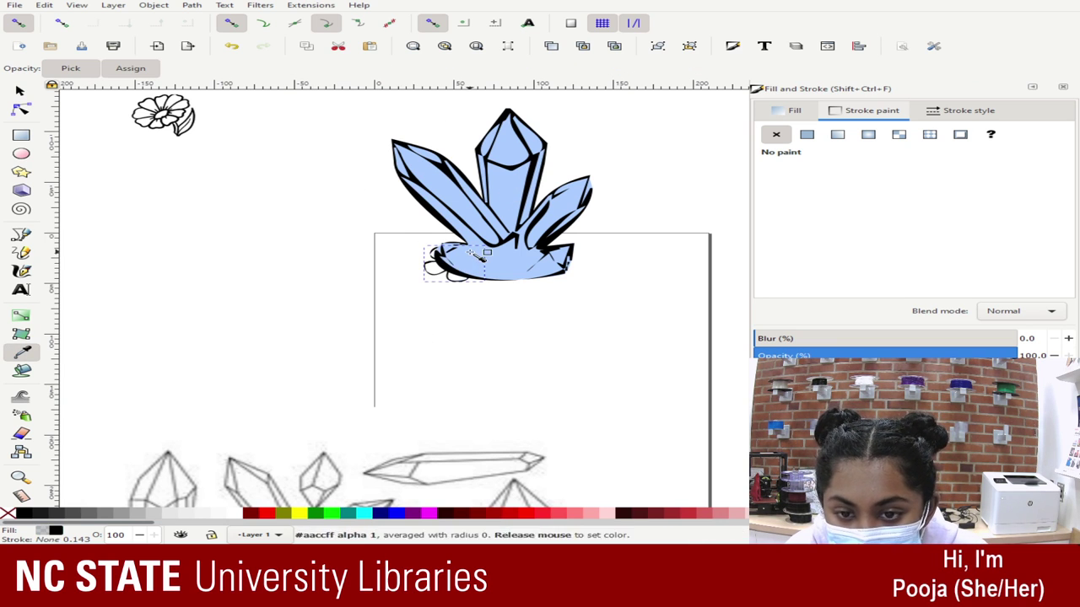
- Try an orange palette colour as the fill of the crystal's black line art and undo the colour change
{"action": "left_click", "coordinate": [21, 89]}
{"action": "left_click", "coordinate": [501, 173]}
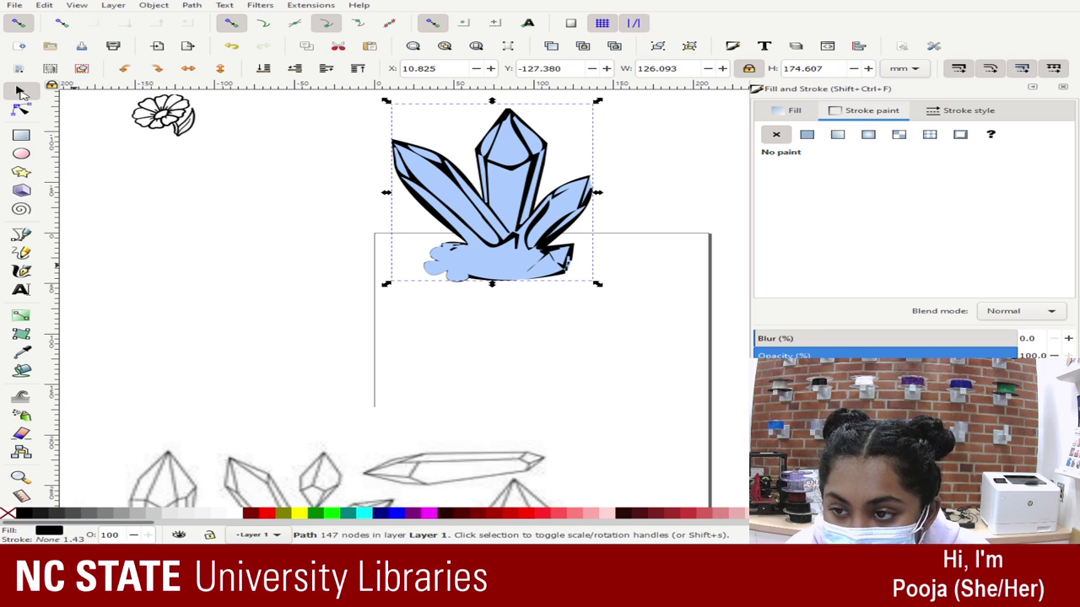
{"action": "left_click", "coordinate": [22, 352]}
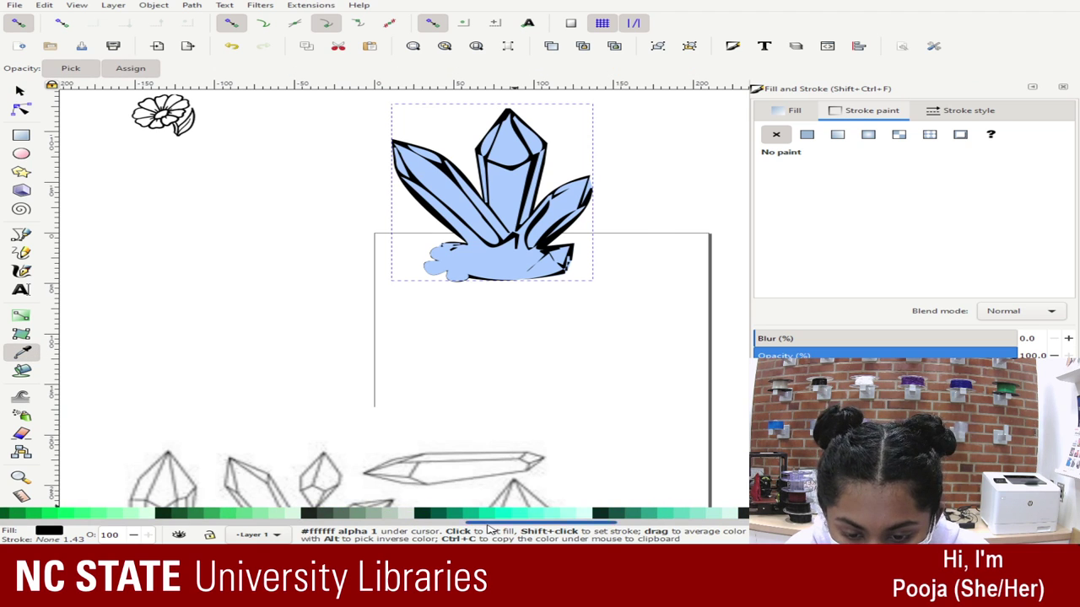
{"action": "scroll", "coordinate": [665, 515], "scroll_direction": "up", "scroll_amount": 5}
{"action": "left_click", "coordinate": [651, 516]}
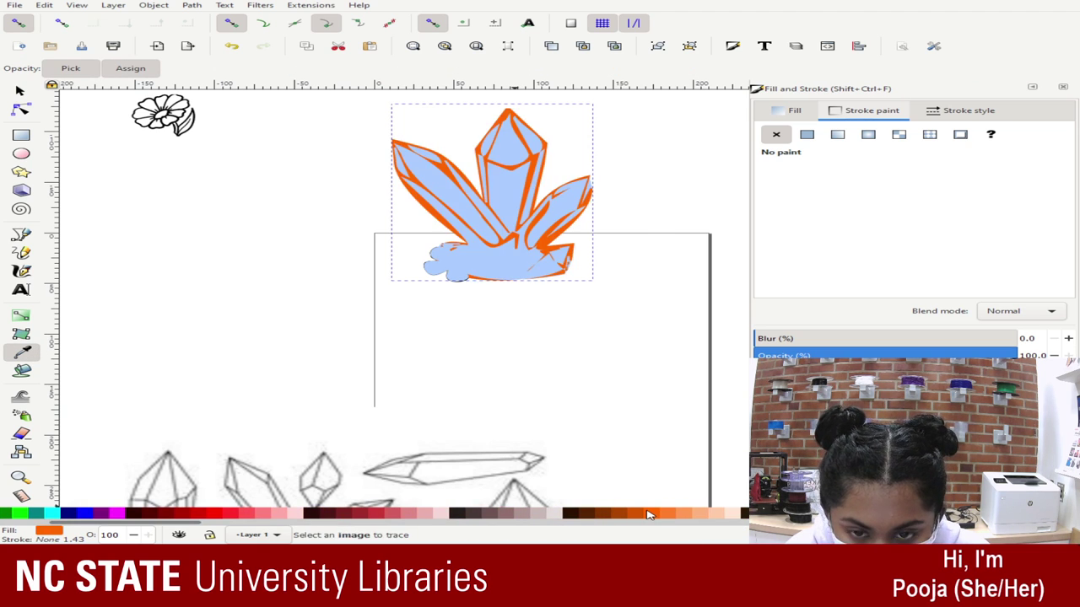
{"action": "key", "text": "ctrl+z"}
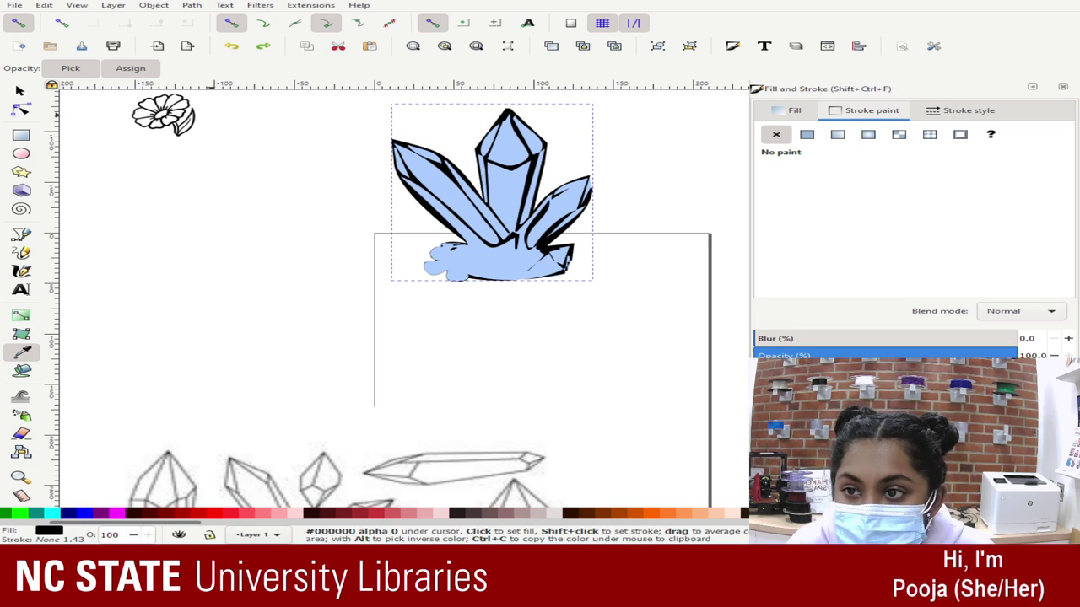
- Lower the crystal's black line art to the bottom of the stacking order and select the light blue crystal shape
{"action": "key", "text": "s"}
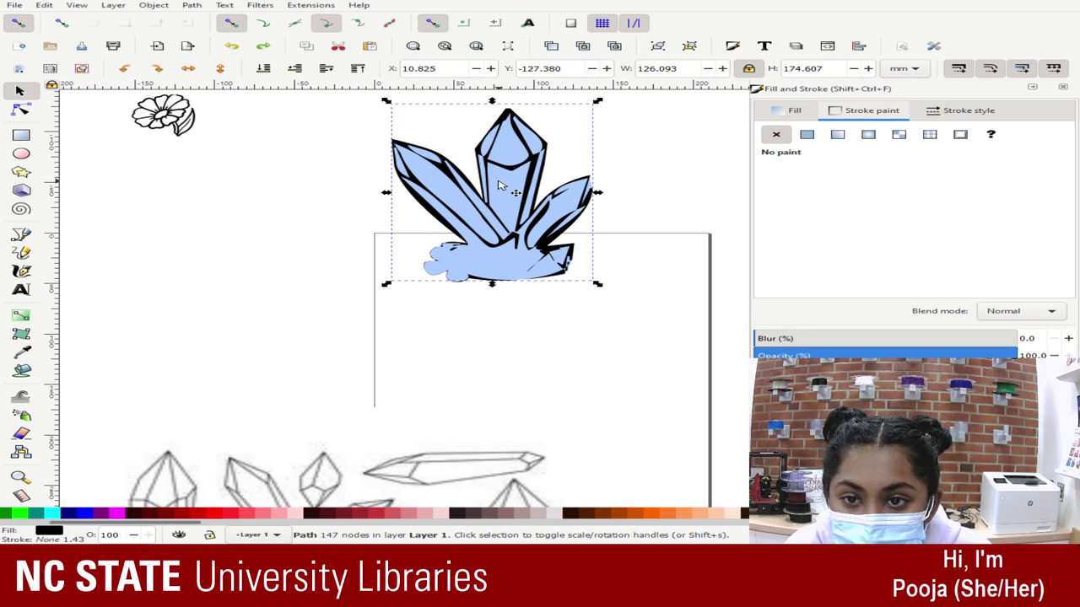
{"action": "left_click", "coordinate": [261, 67]}
{"action": "left_click", "coordinate": [513, 160]}
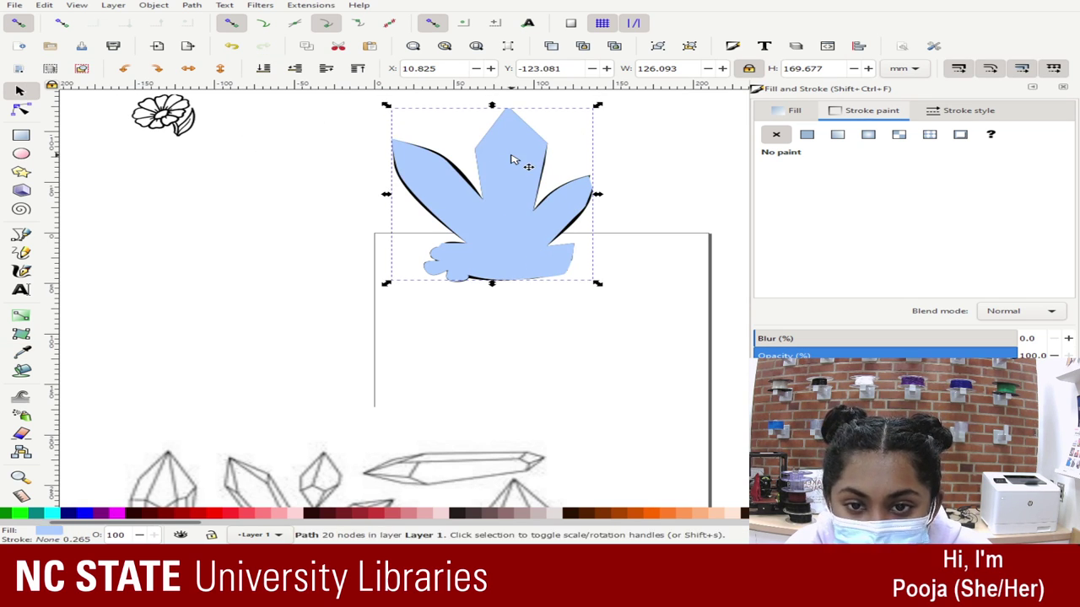
- Try orange, pink, red and dark red palette colours as the fill of the crystal's background shape
{"action": "left_click", "coordinate": [22, 353]}
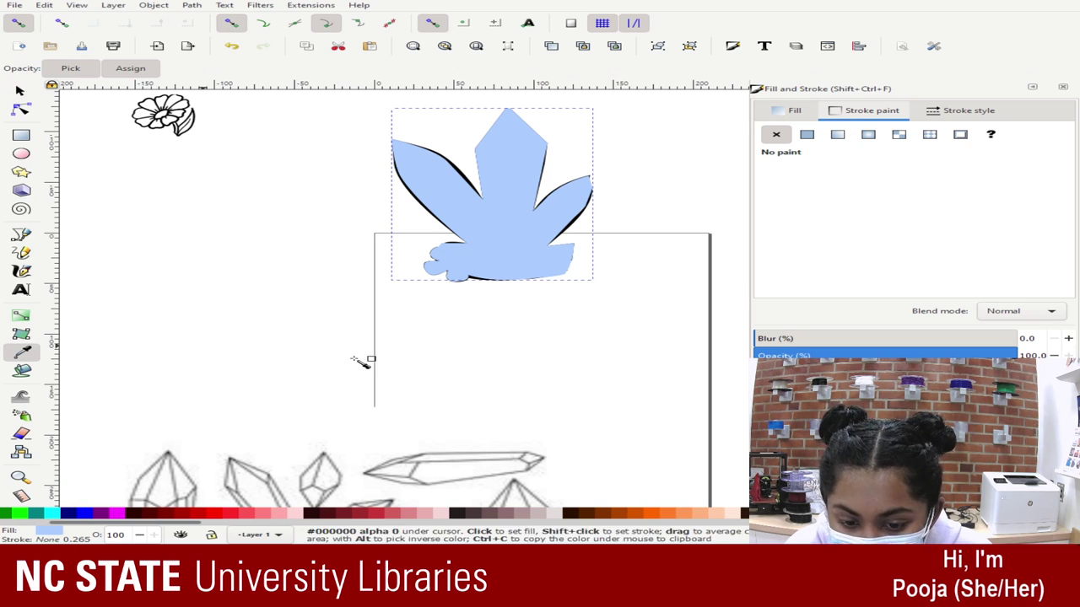
{"action": "left_click", "coordinate": [647, 514]}
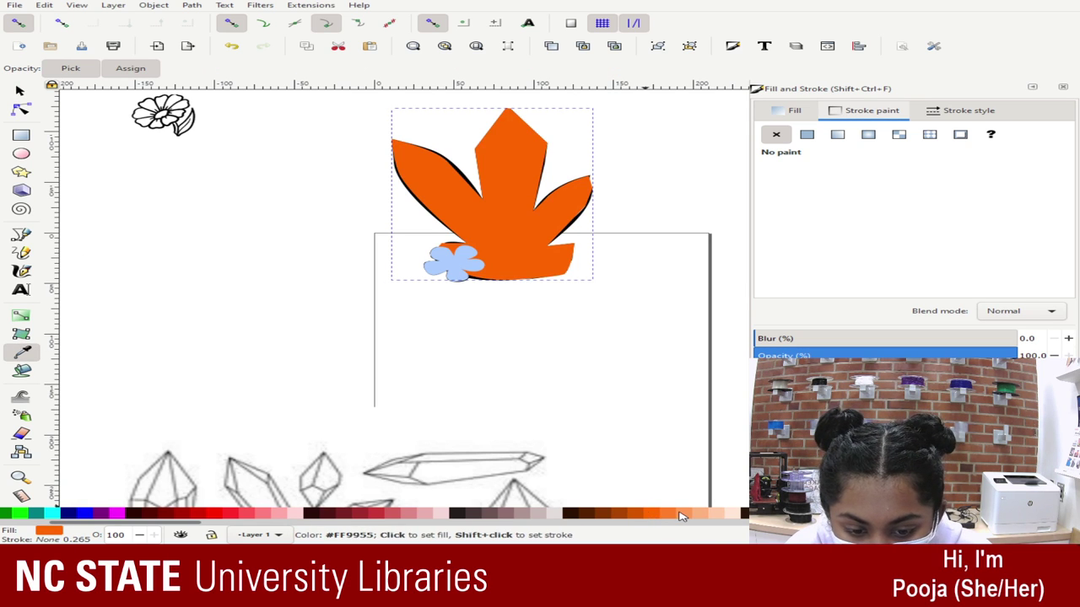
{"action": "left_click", "coordinate": [674, 514]}
{"action": "left_click", "coordinate": [261, 516]}
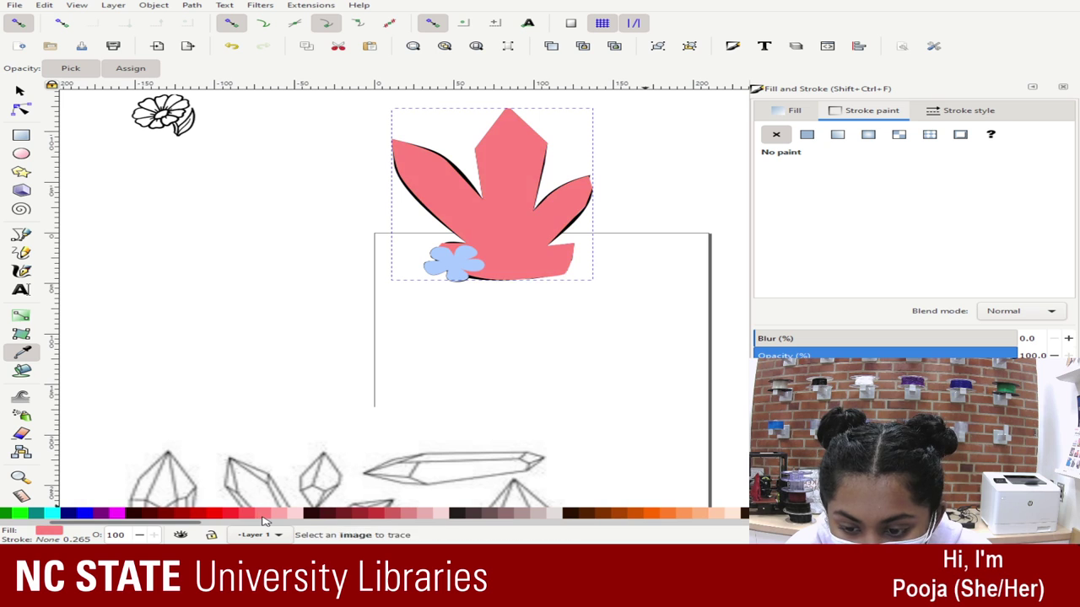
{"action": "left_click", "coordinate": [249, 515]}
{"action": "left_click", "coordinate": [233, 514]}
{"action": "left_click", "coordinate": [203, 518]}
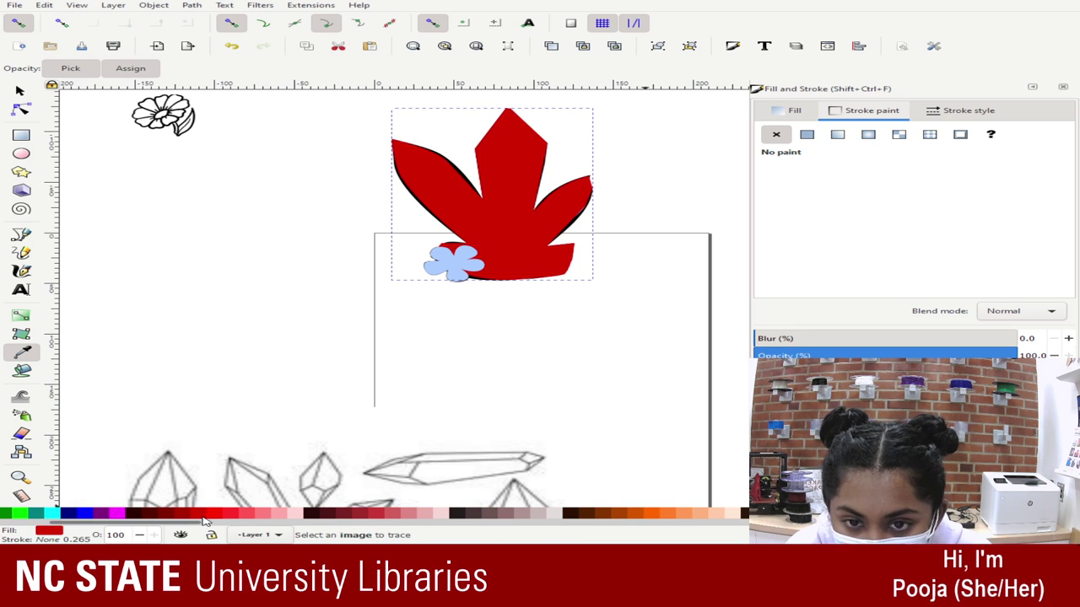
{"action": "left_click", "coordinate": [182, 516]}
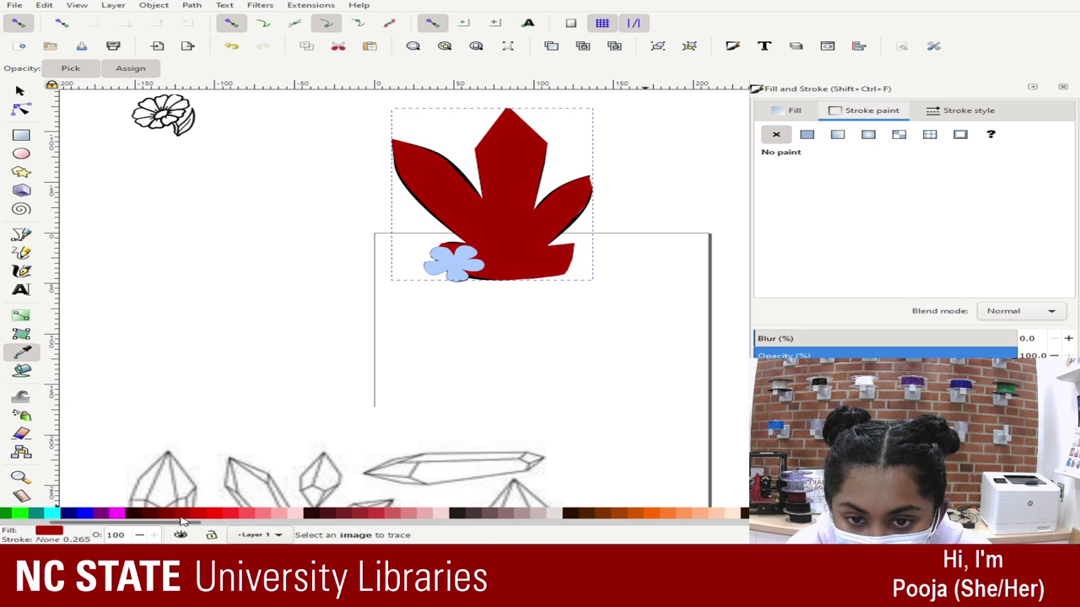
- Lower the crystal's background shape beneath its black line art and set its fill to the pinkish red ff576eff
{"action": "left_click", "coordinate": [21, 91]}
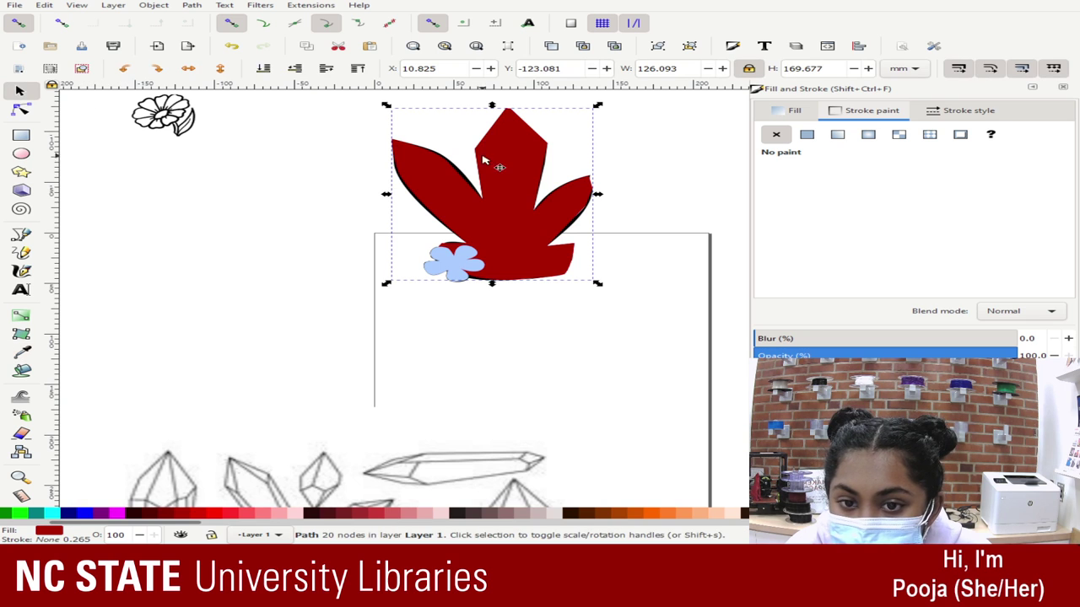
{"action": "left_click", "coordinate": [264, 69]}
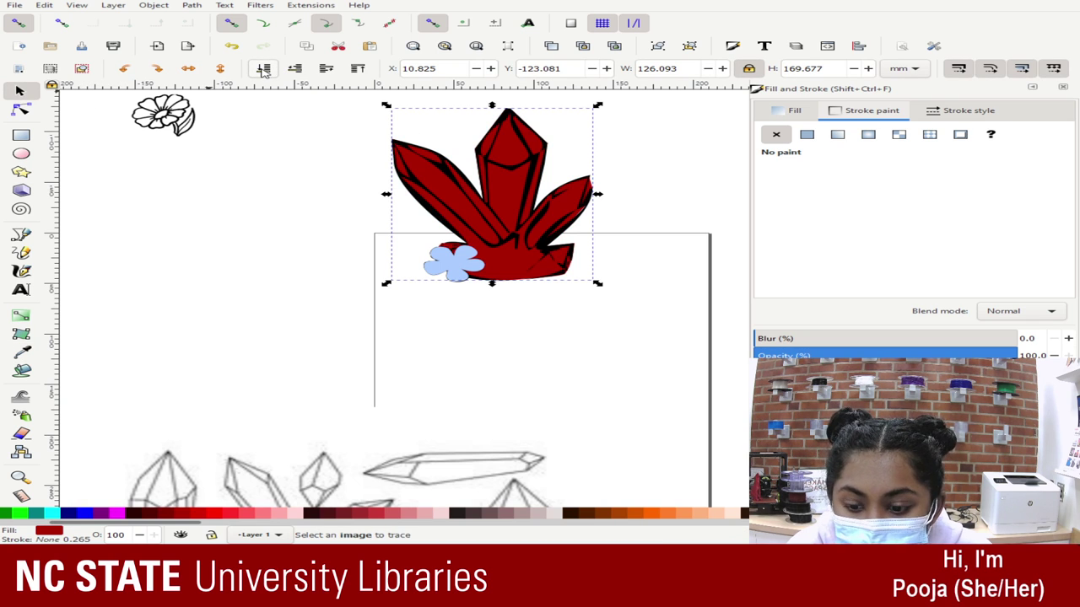
{"action": "left_click", "coordinate": [243, 513]}
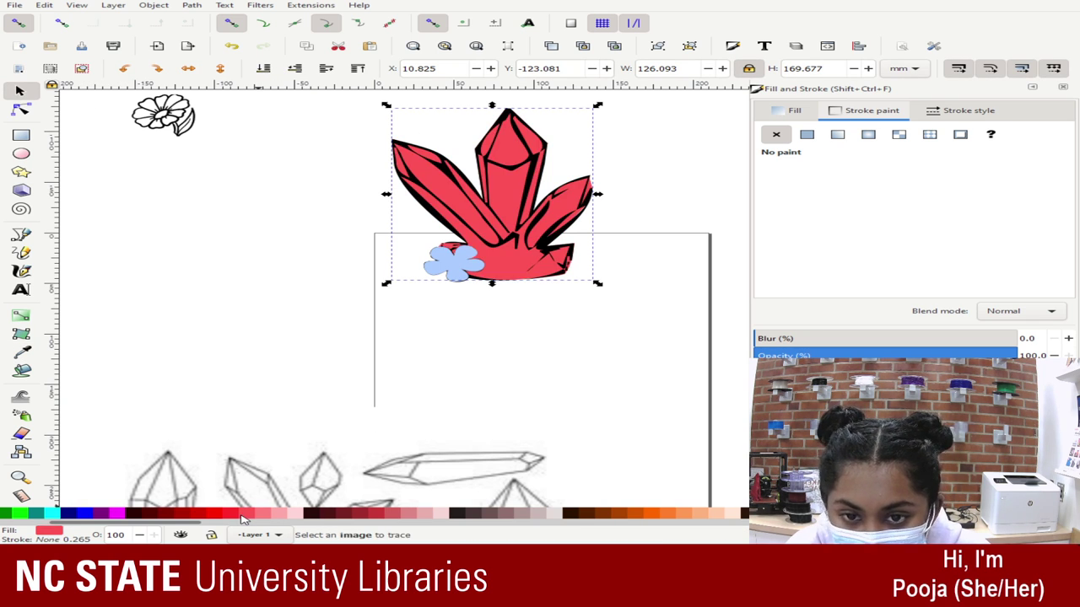
{"action": "left_click", "coordinate": [662, 514]}
{"action": "left_click", "coordinate": [805, 110]}
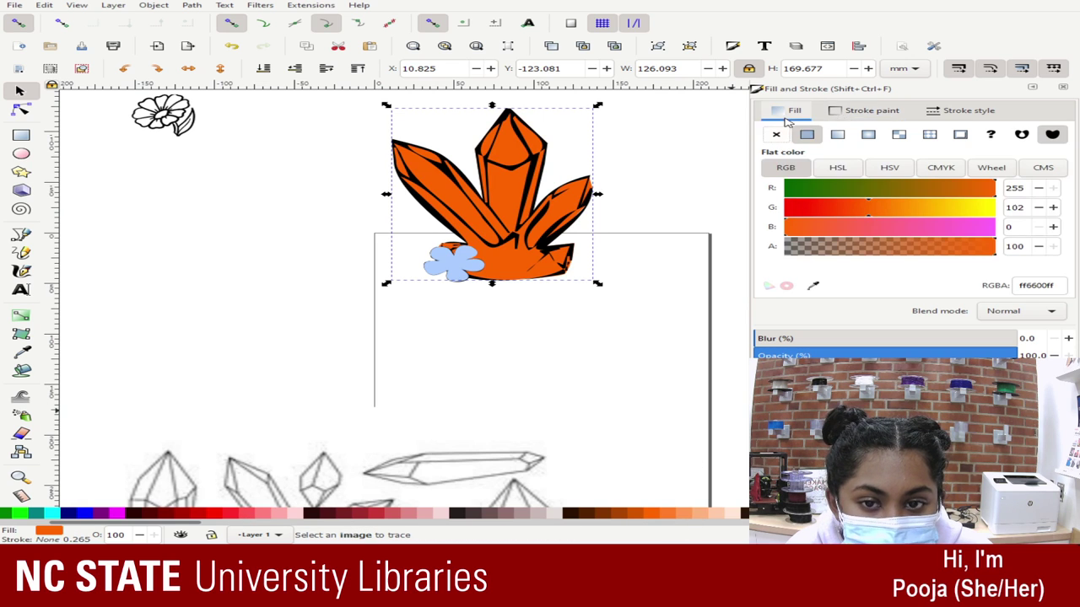
{"action": "left_click_drag", "start_coordinate": [897, 206], "coordinate": [833, 220]}
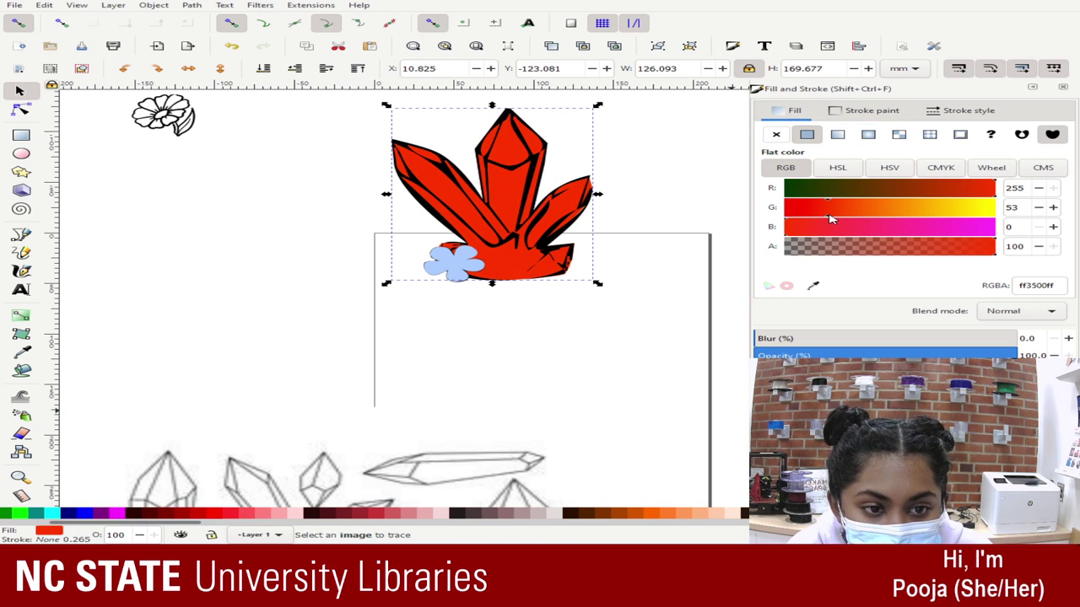
{"action": "left_click_drag", "start_coordinate": [979, 209], "coordinate": [920, 230]}
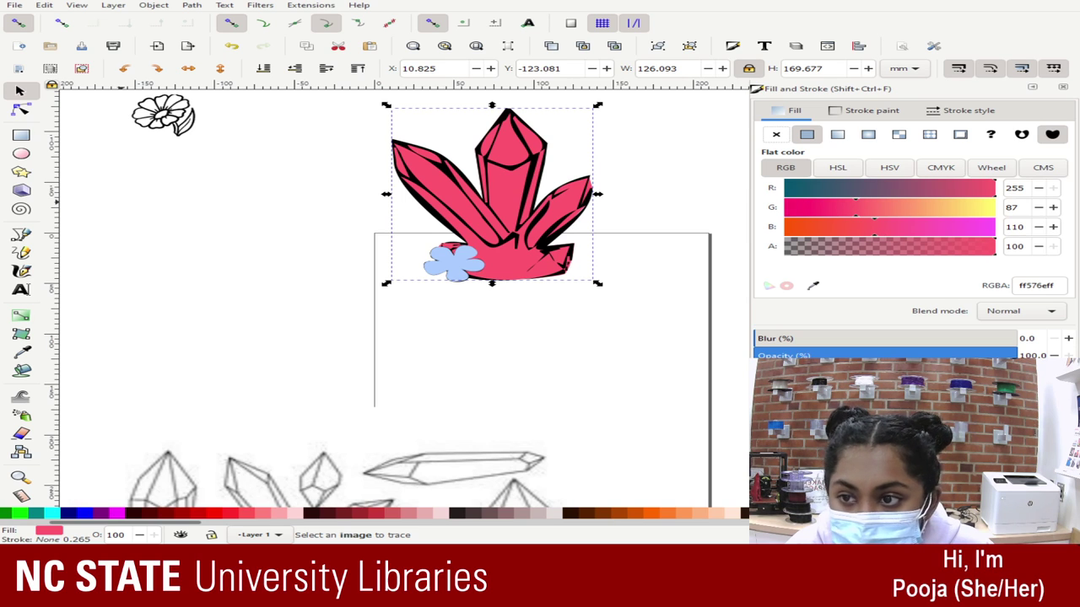
- Try lowering the light blue flower shape to the bottom, raise it back to the top, and lower the crystal's background shape
{"action": "left_click", "coordinate": [456, 266]}
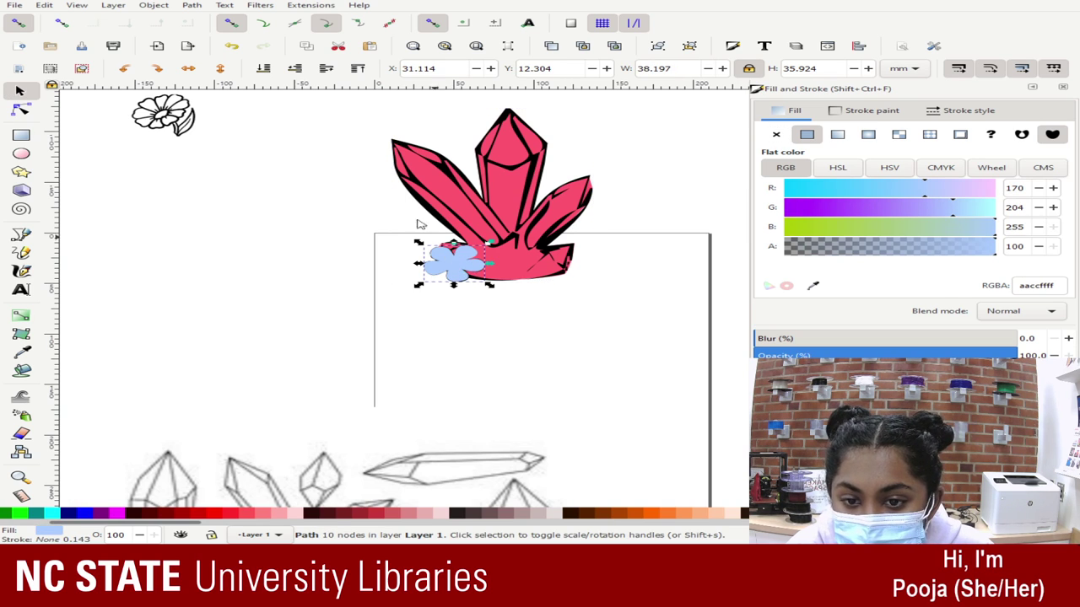
{"action": "left_click", "coordinate": [270, 73]}
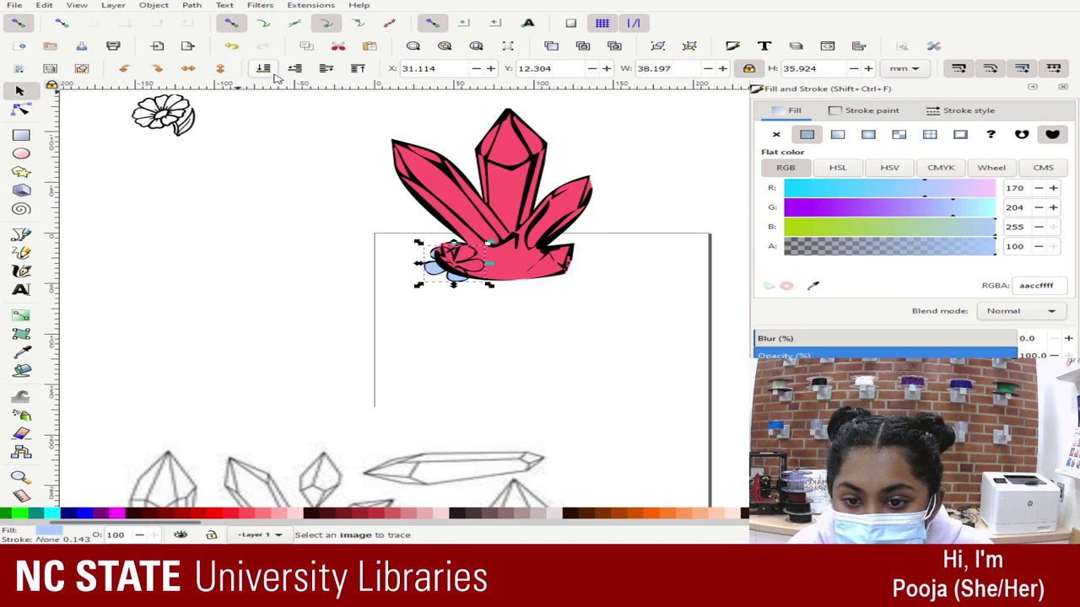
{"action": "left_click", "coordinate": [357, 69]}
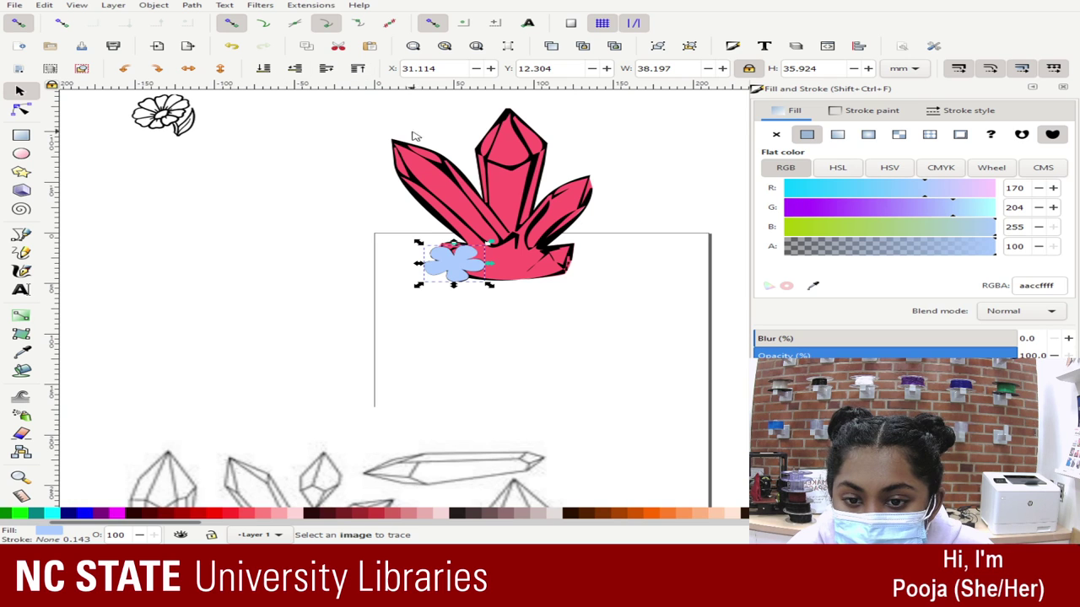
{"action": "left_click", "coordinate": [483, 299]}
{"action": "left_click", "coordinate": [512, 260]}
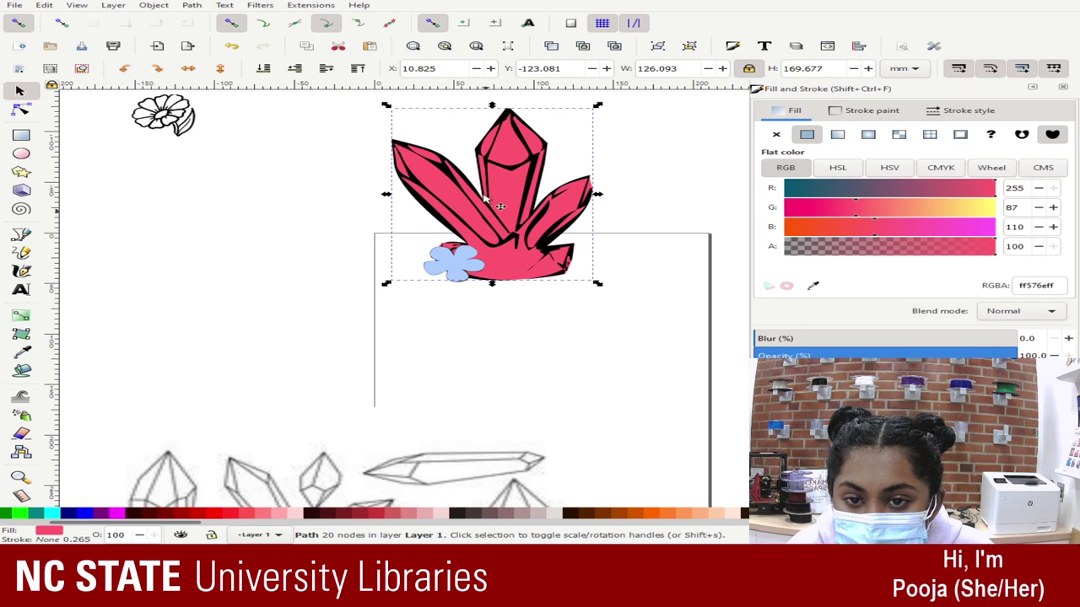
{"action": "left_click", "coordinate": [266, 75]}
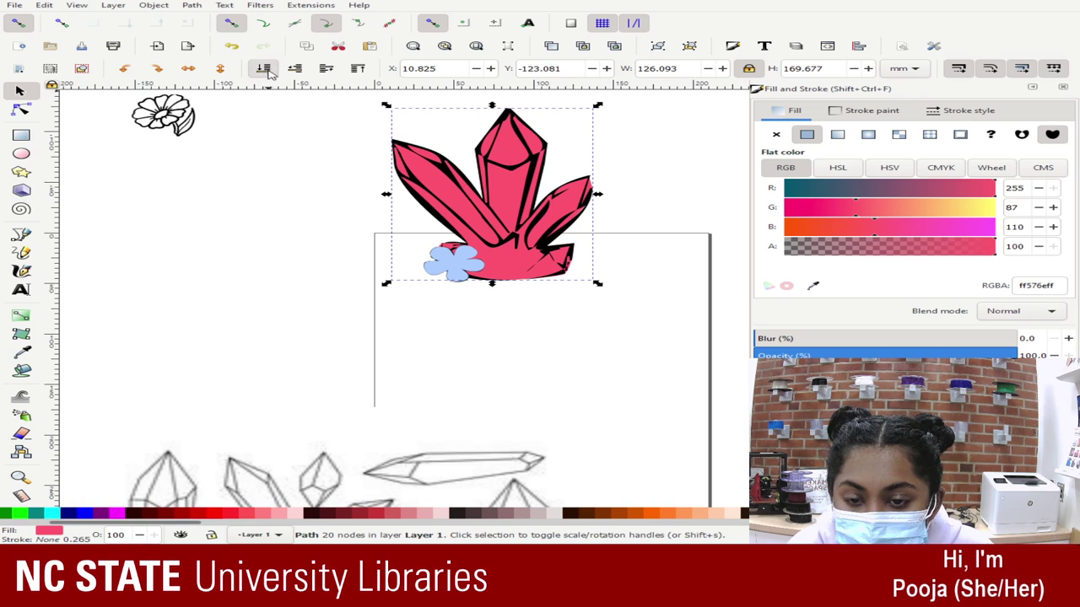
- Restack the pieces by lowering the flower shape, the crystal's line art and the pinkish red crystal shape to the bottom in turn
{"action": "left_click", "coordinate": [478, 275]}
{"action": "left_click", "coordinate": [263, 73]}
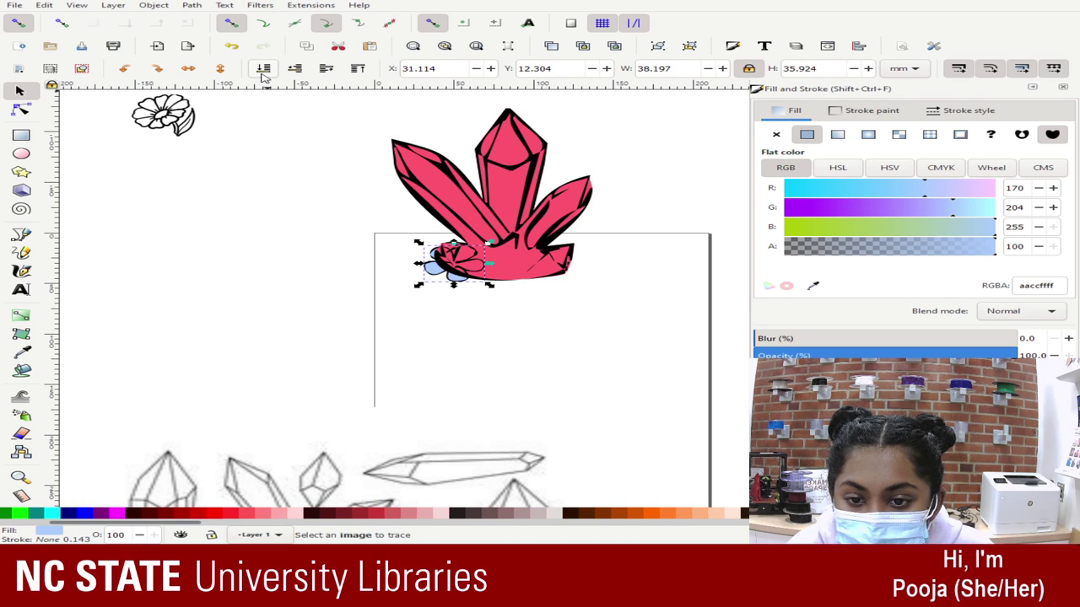
{"action": "key", "text": "Tab"}
{"action": "left_click", "coordinate": [263, 70]}
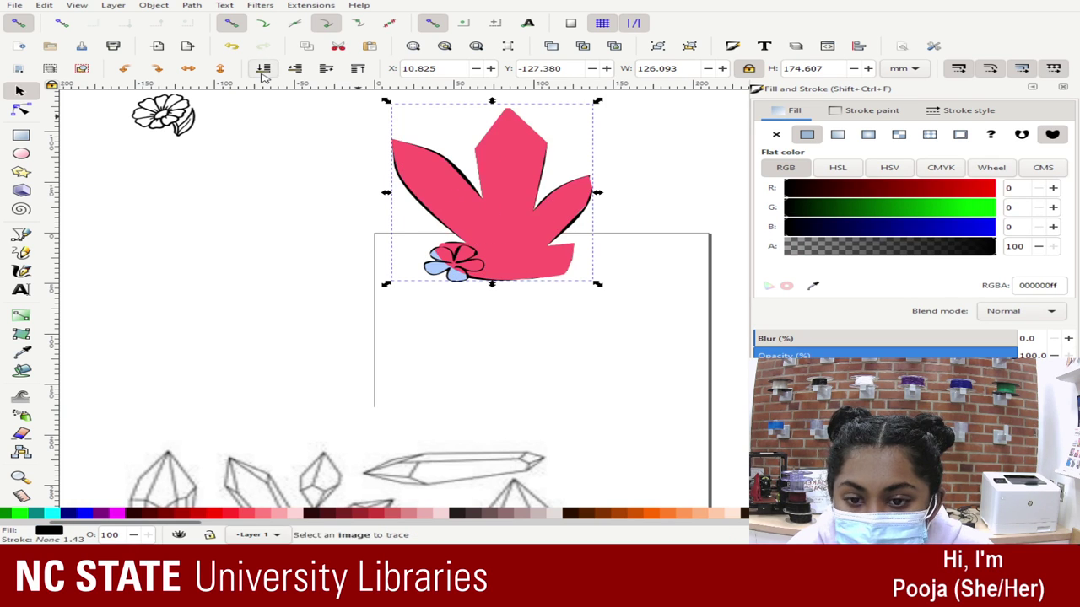
{"action": "left_click", "coordinate": [468, 266]}
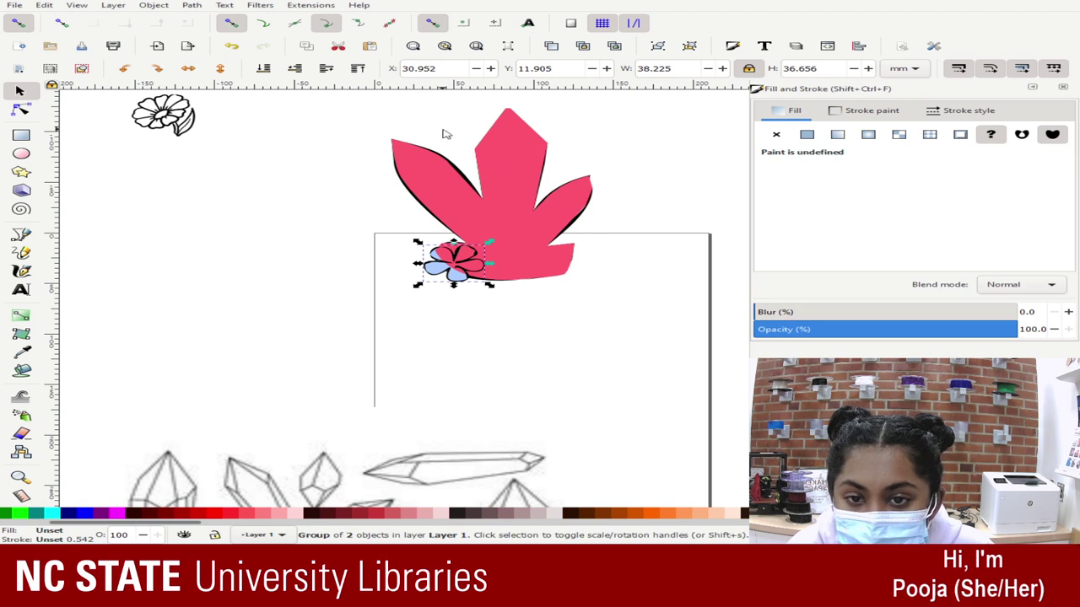
{"action": "left_click", "coordinate": [493, 183]}
{"action": "left_click", "coordinate": [263, 70]}
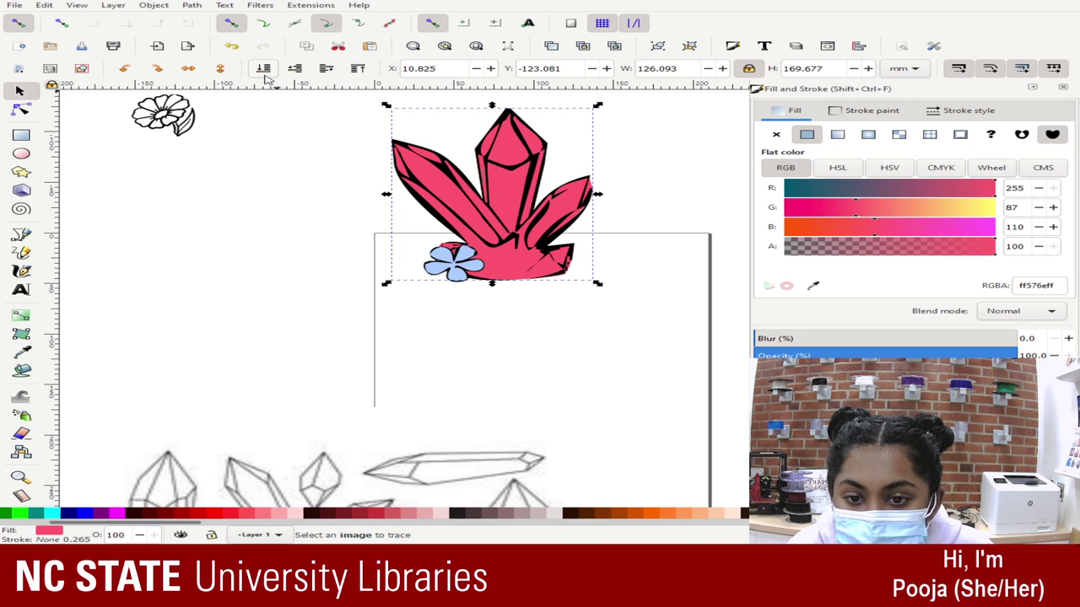
{"action": "left_click", "coordinate": [659, 247]}
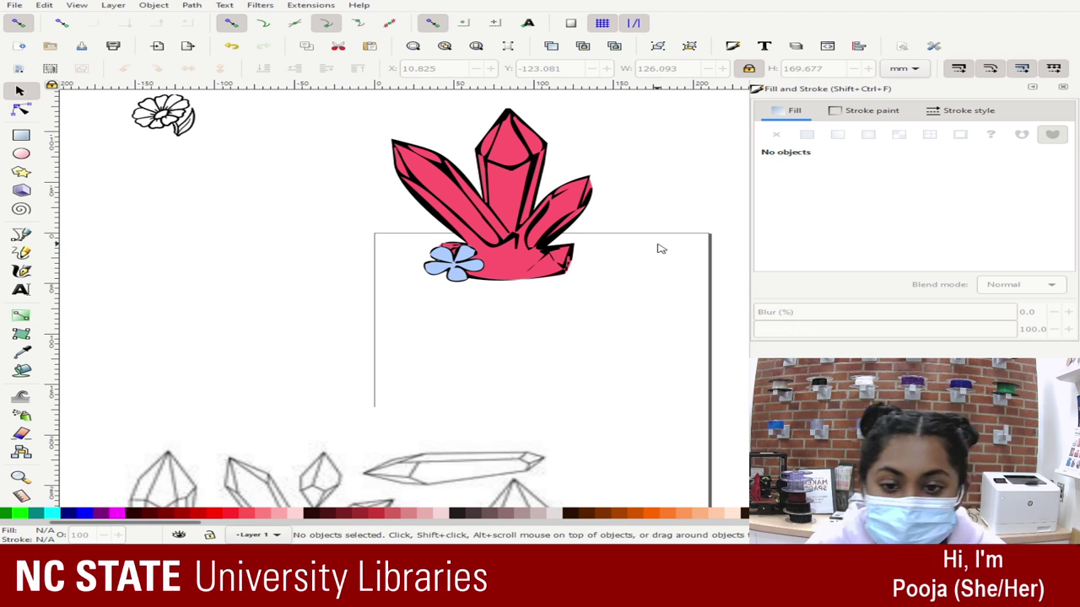
- Enlarge the flower's shape and outline to about 53.5 × 51.1 mm and place a copy at about X 67.6, Y 4.4 mm
{"action": "left_click_drag", "start_coordinate": [507, 297], "coordinate": [378, 243]}
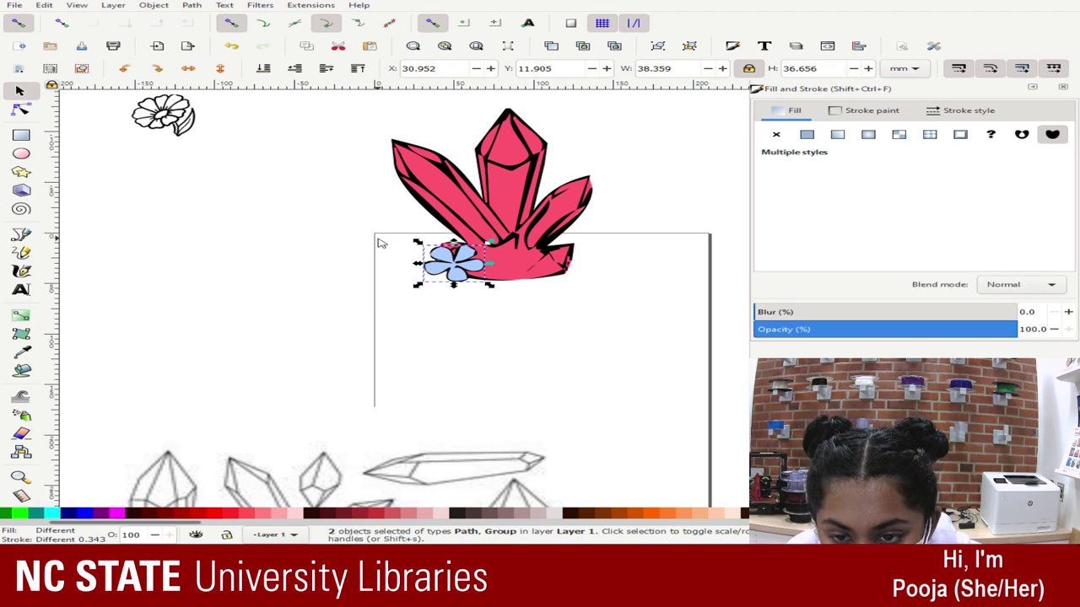
{"action": "left_click_drag", "start_coordinate": [490, 286], "coordinate": [504, 266]}
{"action": "key", "text": "ctrl+v"}
{"action": "left_click", "coordinate": [529, 270]}
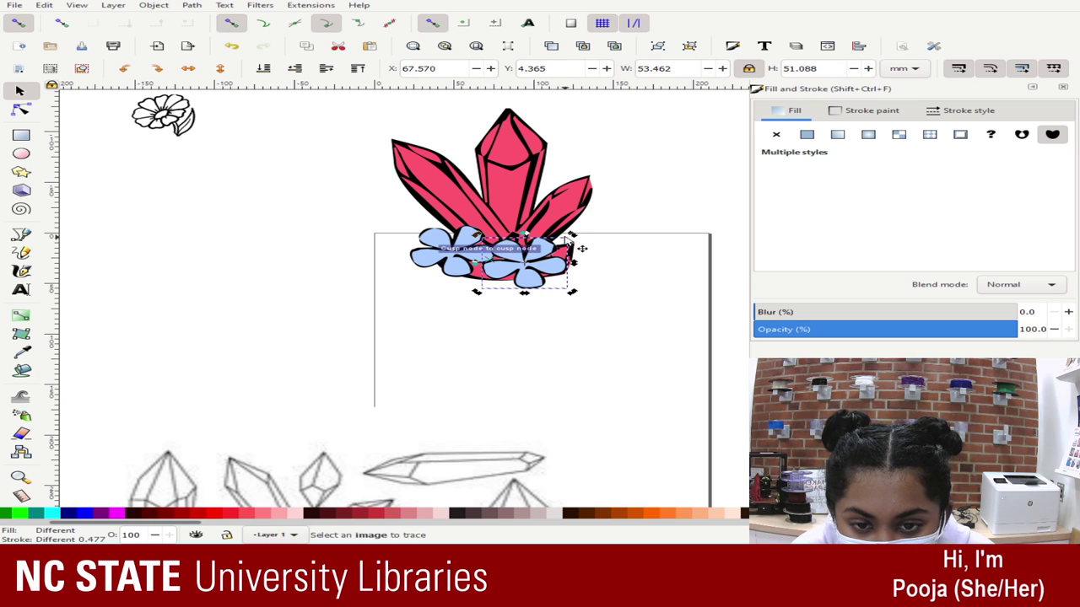
- Rotate the copied flower slightly and nudge it down over the crystal's base to about X 59.3, Y 8.7 mm
{"action": "left_click_drag", "start_coordinate": [573, 235], "coordinate": [514, 253]}
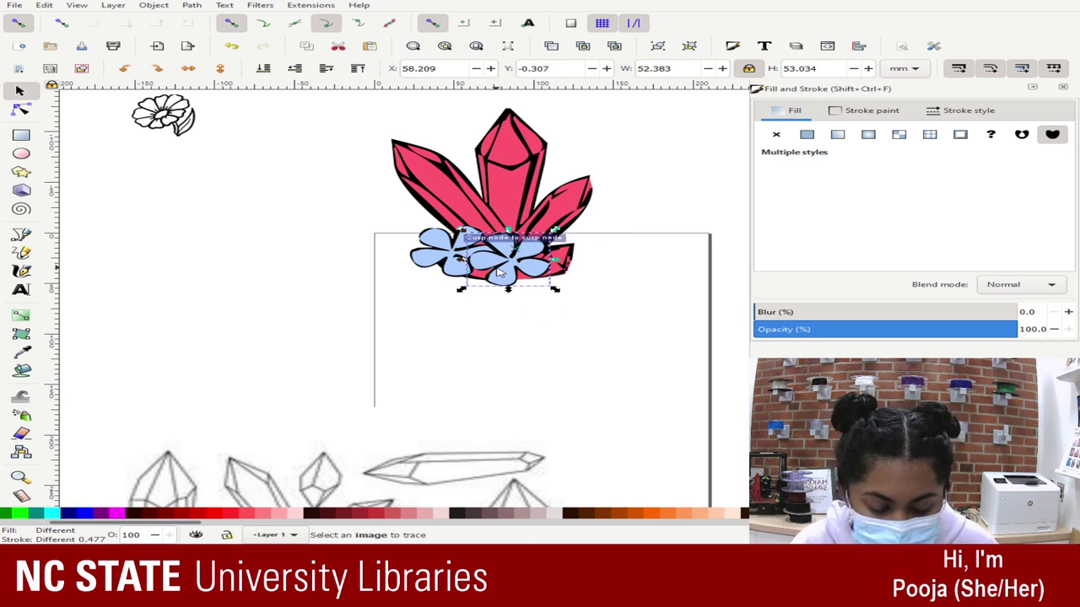
{"action": "key", "text": "Down"}
{"action": "key", "text": "Down"}
{"action": "key", "text": "Down"}
{"action": "key", "text": "Down"}
{"action": "key", "text": "Down"}
{"action": "key", "text": "Down"}
{"action": "key", "text": "Down"}
{"action": "key", "text": "Down"}
{"action": "key", "text": "Right"}
{"action": "key", "text": "Right"}
{"action": "key", "text": "Right"}
{"action": "key", "text": "Right"}
{"action": "key", "text": "Right"}
{"action": "key", "text": "Right"}
{"action": "key", "text": "Right"}
{"action": "key", "text": "Right"}
{"action": "key", "text": "Right"}
{"action": "key", "text": "Right"}
{"action": "key", "text": "Down"}
{"action": "key", "text": "Down"}
{"action": "key", "text": "Down"}
{"action": "key", "text": "Down"}
{"action": "key", "text": "Down"}
{"action": "key", "text": "Down"}
{"action": "key", "text": "Down"}
{"action": "key", "text": "Down"}
{"action": "key", "text": "Down"}
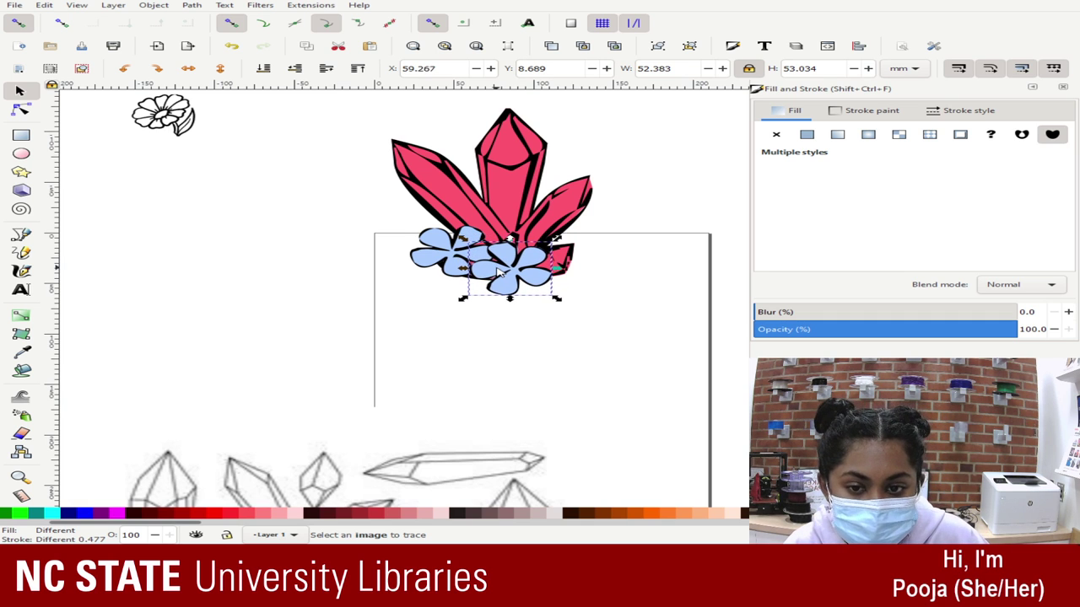
- Shrink the copied flower to about 39.0 × 39.5 mm, keeping it at the front of the crystal's base
{"action": "left_click_drag", "start_coordinate": [567, 231], "coordinate": [542, 251]}
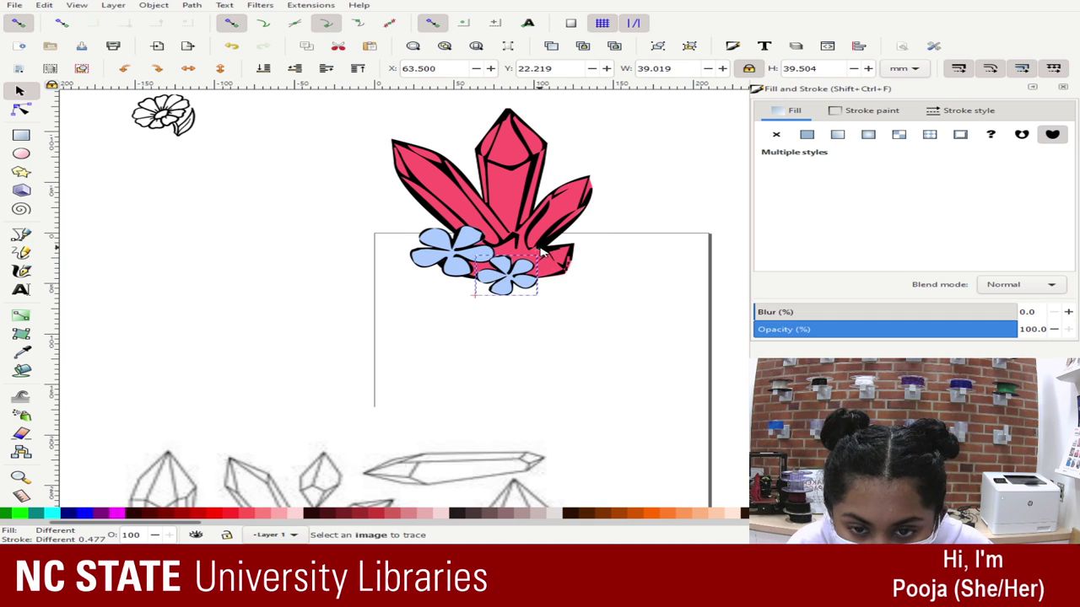
{"action": "left_click", "coordinate": [508, 249]}
- Shrink the larger flower's shape and outline together to about 47.9 × 45.7 mm
{"action": "left_click", "coordinate": [441, 237]}
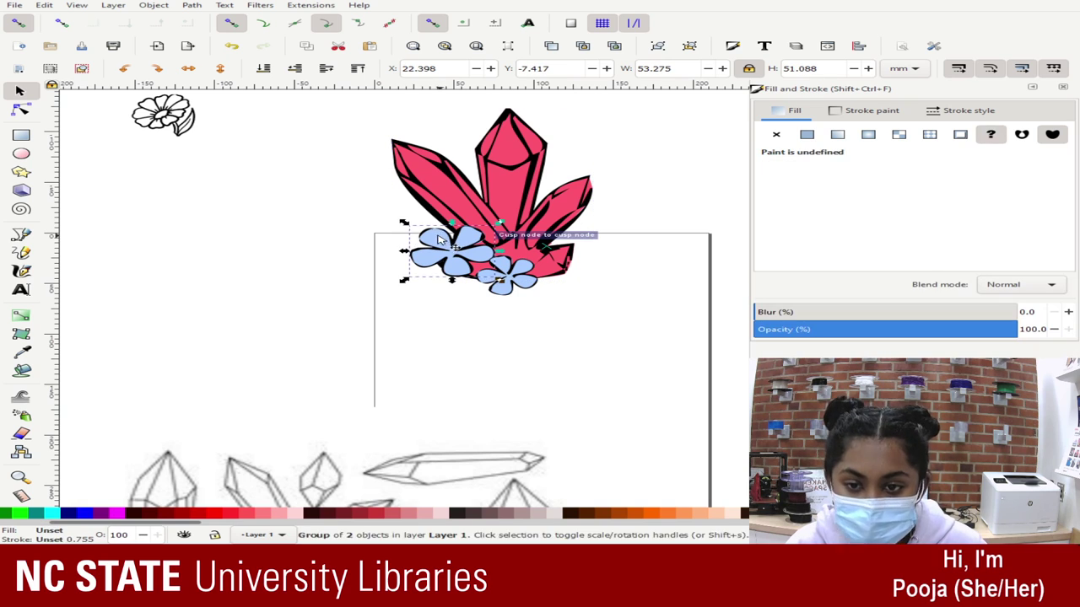
{"action": "left_click_drag", "start_coordinate": [404, 223], "coordinate": [520, 294]}
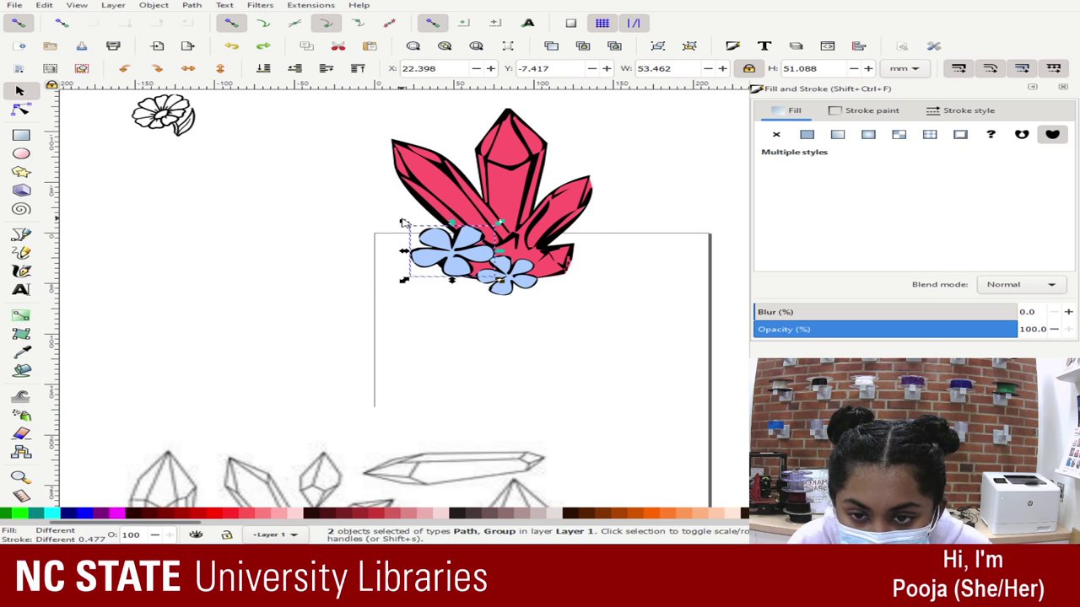
{"action": "left_click_drag", "start_coordinate": [404, 222], "coordinate": [511, 290]}
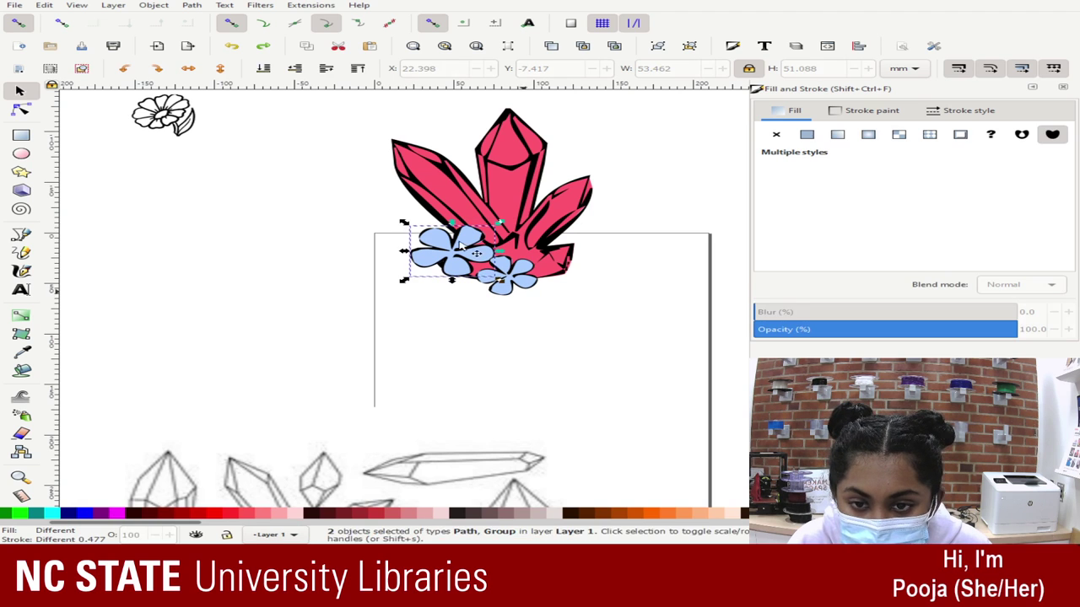
{"action": "left_click_drag", "start_coordinate": [404, 223], "coordinate": [413, 228]}
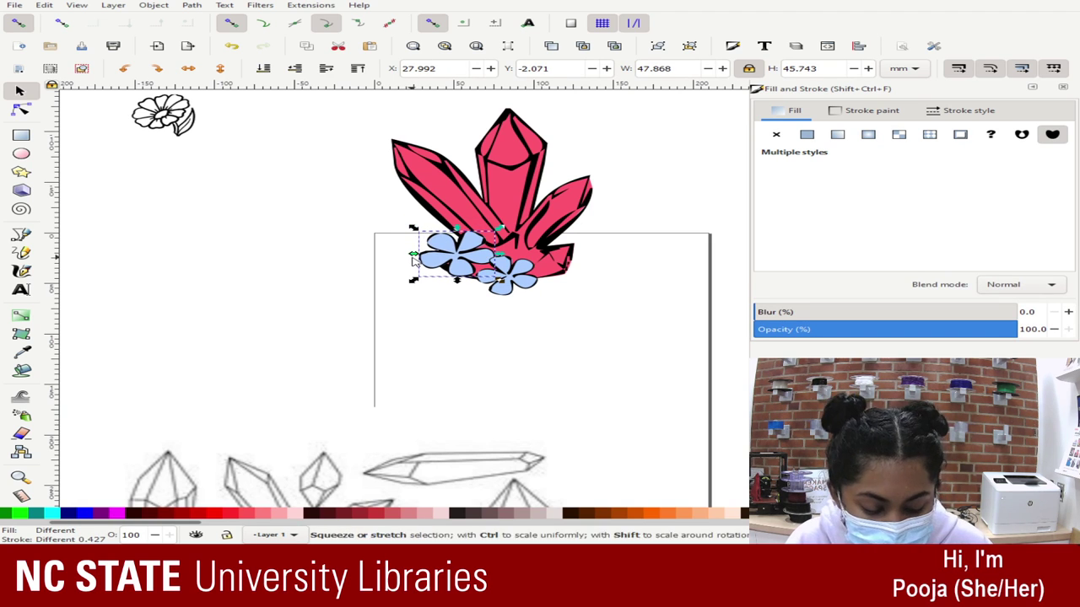
- Nudge the larger flower down and slightly right to about X 29.1, Y 5.9 mm at the crystal's base
{"action": "key", "text": "Down"}
{"action": "key", "text": "Down"}
{"action": "key", "text": "Down"}
{"action": "key", "text": "Down"}
{"action": "key", "text": "Down"}
{"action": "key", "text": "Down"}
{"action": "key", "text": "Down"}
{"action": "key", "text": "Down"}
{"action": "key", "text": "Down"}
{"action": "key", "text": "Down"}
{"action": "key", "text": "Down"}
{"action": "key", "text": "Down"}
{"action": "key", "text": "Down"}
{"action": "key", "text": "Down"}
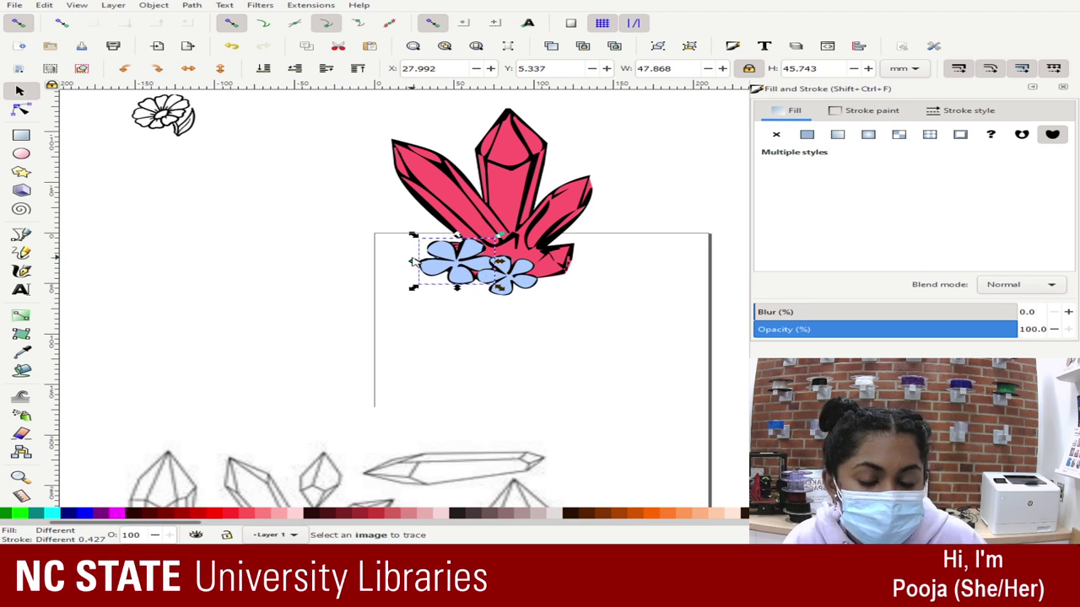
{"action": "key", "text": "Right"}
{"action": "key", "text": "Right"}
{"action": "key", "text": "Down"}
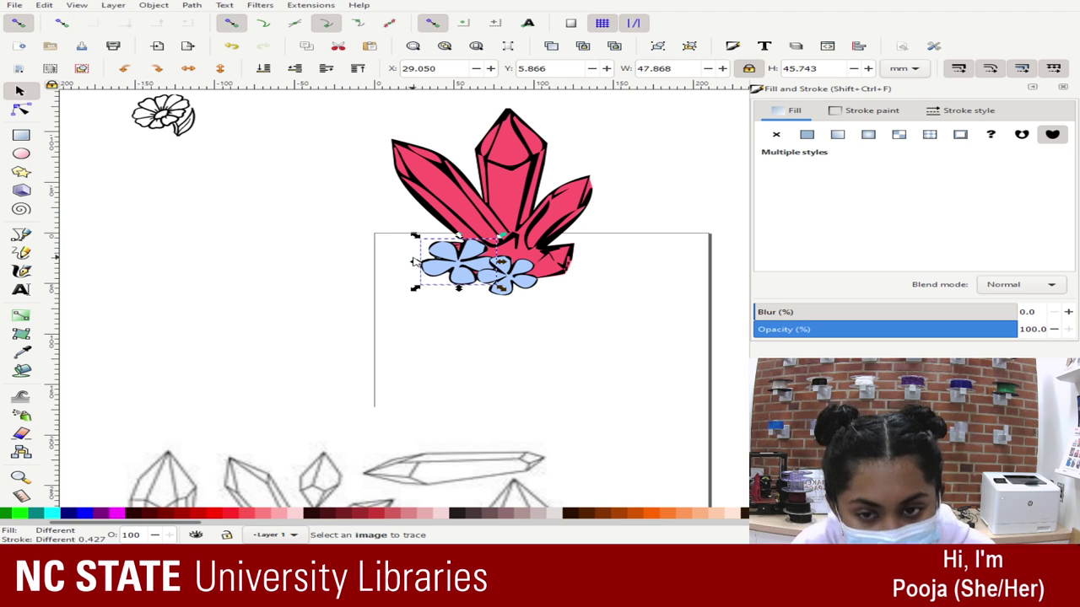
- Nudge the smaller flower's shape and outline together right and slightly up to about X 76.7, Y 20.6 mm on the crystal's base
{"action": "left_click", "coordinate": [522, 281]}
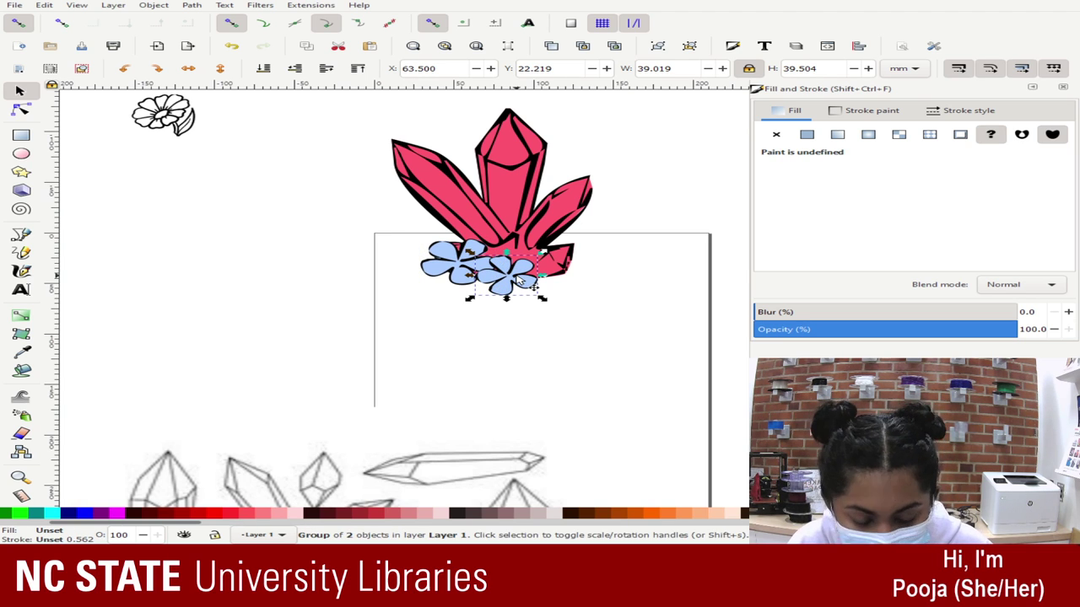
{"action": "left_click_drag", "start_coordinate": [565, 308], "coordinate": [436, 255]}
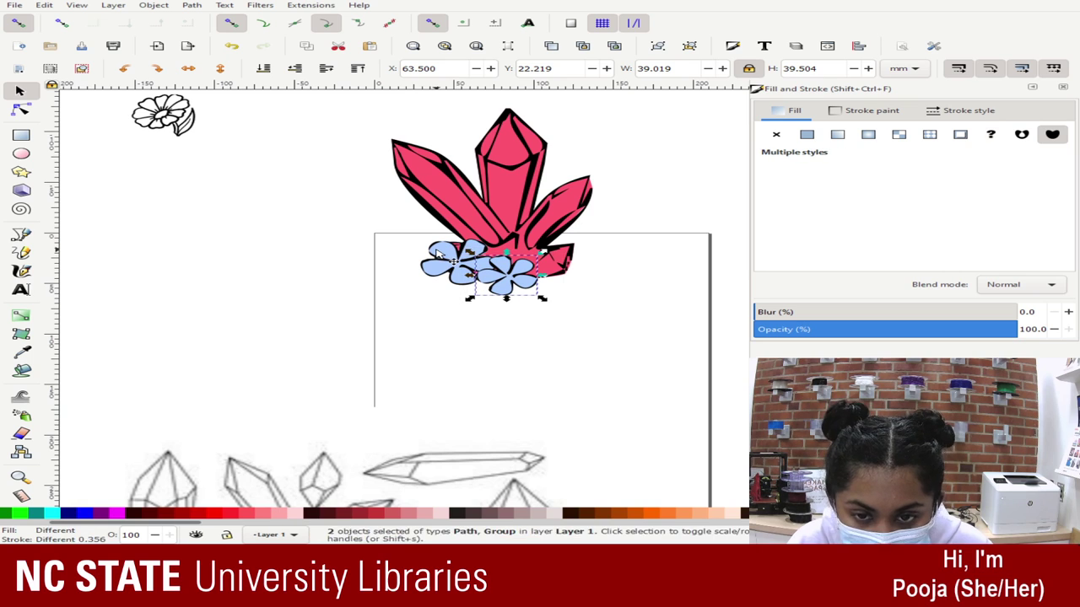
{"action": "key", "text": "Right"}
{"action": "key", "text": "Right"}
{"action": "key", "text": "Right"}
{"action": "key", "text": "Right"}
{"action": "key", "text": "Right"}
{"action": "key", "text": "Right"}
{"action": "key", "text": "Right"}
{"action": "key", "text": "Right"}
{"action": "key", "text": "Right"}
{"action": "key", "text": "Right"}
{"action": "key", "text": "Right"}
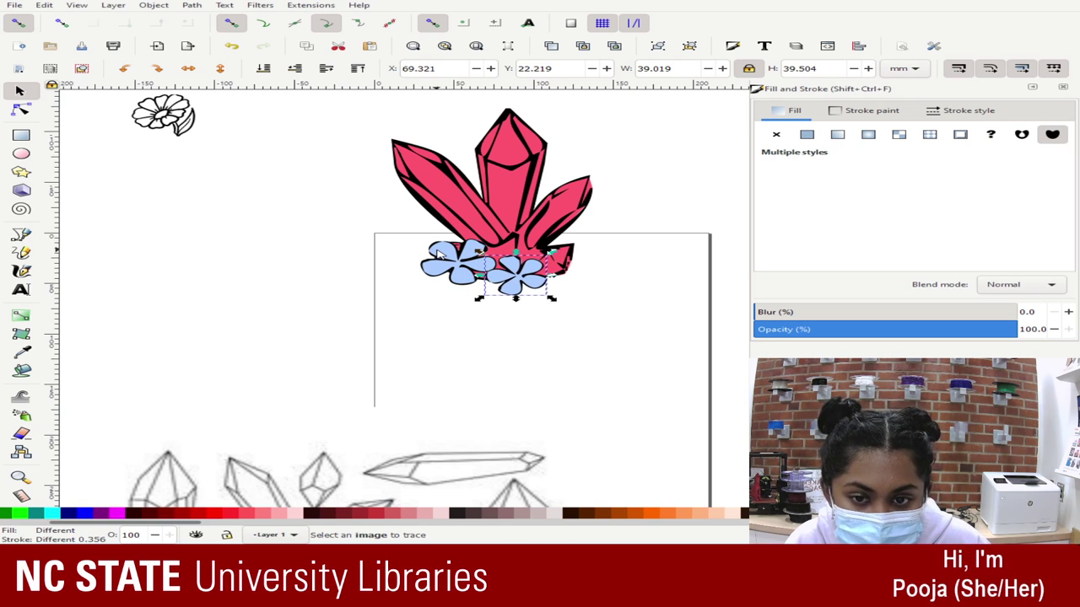
{"action": "key", "text": "Up"}
{"action": "key", "text": "Up"}
{"action": "key", "text": "Up"}
{"action": "key", "text": "Right"}
{"action": "key", "text": "Right"}
{"action": "key", "text": "Right"}
{"action": "key", "text": "Right"}
{"action": "key", "text": "Right"}
{"action": "key", "text": "Right"}
{"action": "key", "text": "Right"}
{"action": "key", "text": "Right"}
{"action": "key", "text": "Right"}
{"action": "key", "text": "Right"}
{"action": "key", "text": "Right"}
{"action": "key", "text": "Right"}
{"action": "key", "text": "Right"}
{"action": "key", "text": "Right"}
{"action": "key", "text": "Right"}
{"action": "key", "text": "Right"}
{"action": "key", "text": "Right"}
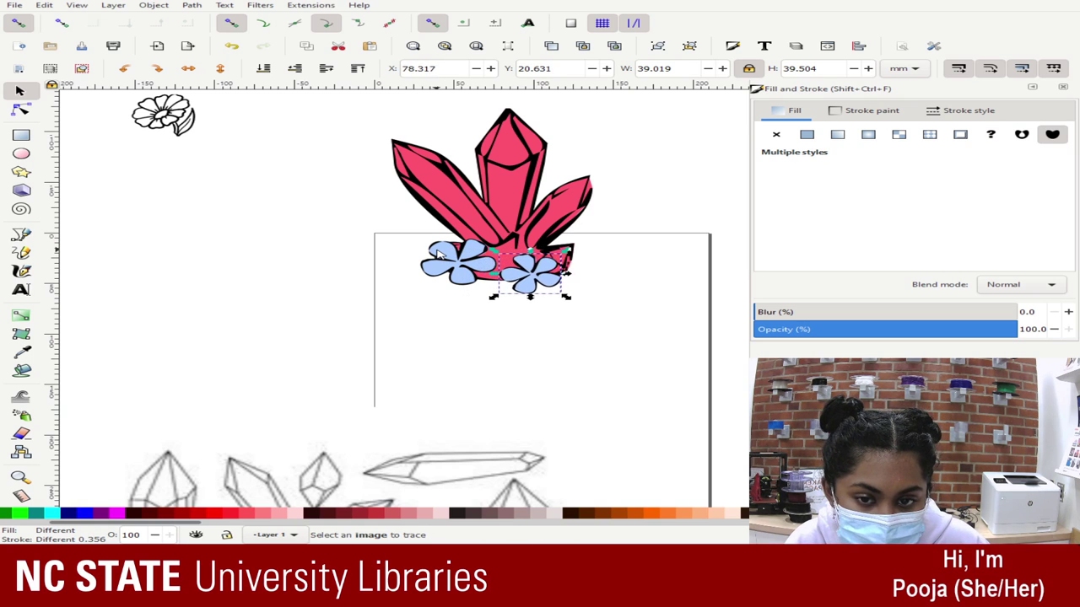
{"action": "key", "text": "Left"}
{"action": "key", "text": "Left"}
{"action": "key", "text": "Left"}
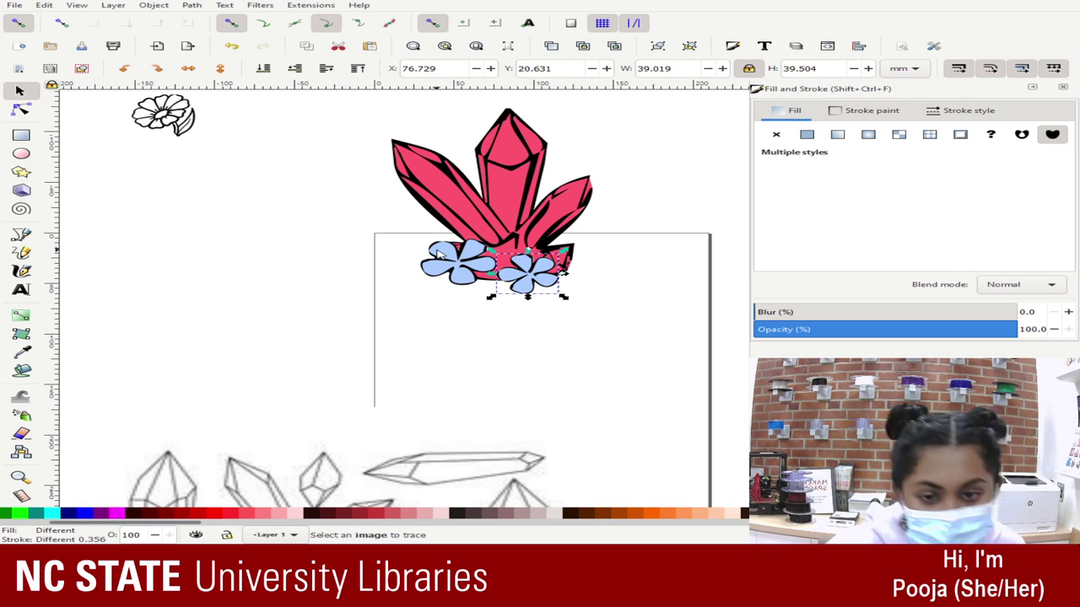
- Draw a closed four-point diamond with straight segments in the empty area between the original flower and the crystal, using the Pen tool
{"action": "left_click", "coordinate": [21, 109]}
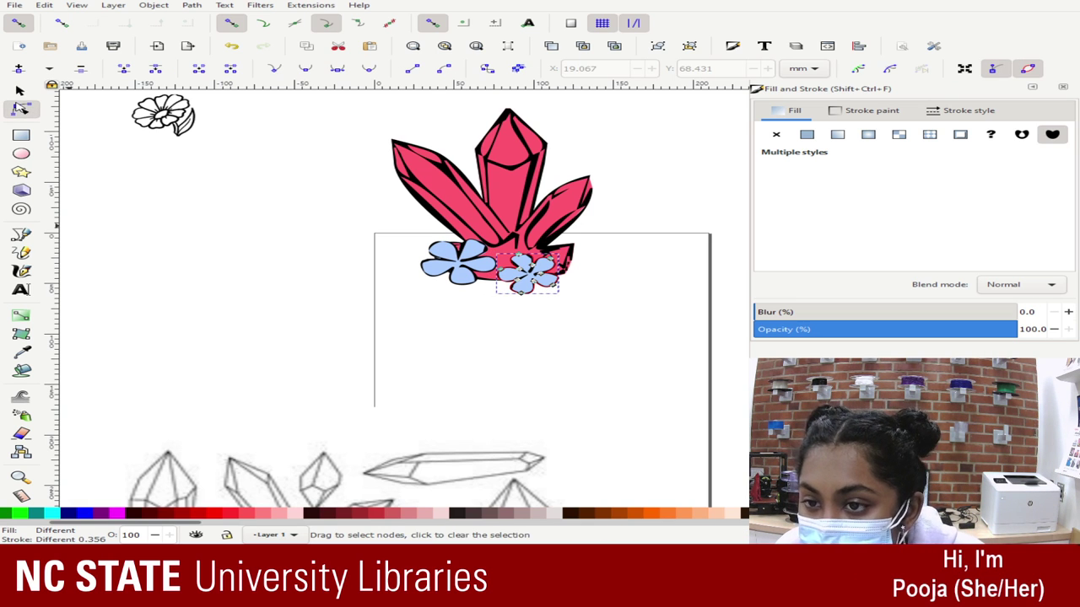
{"action": "left_click", "coordinate": [21, 91]}
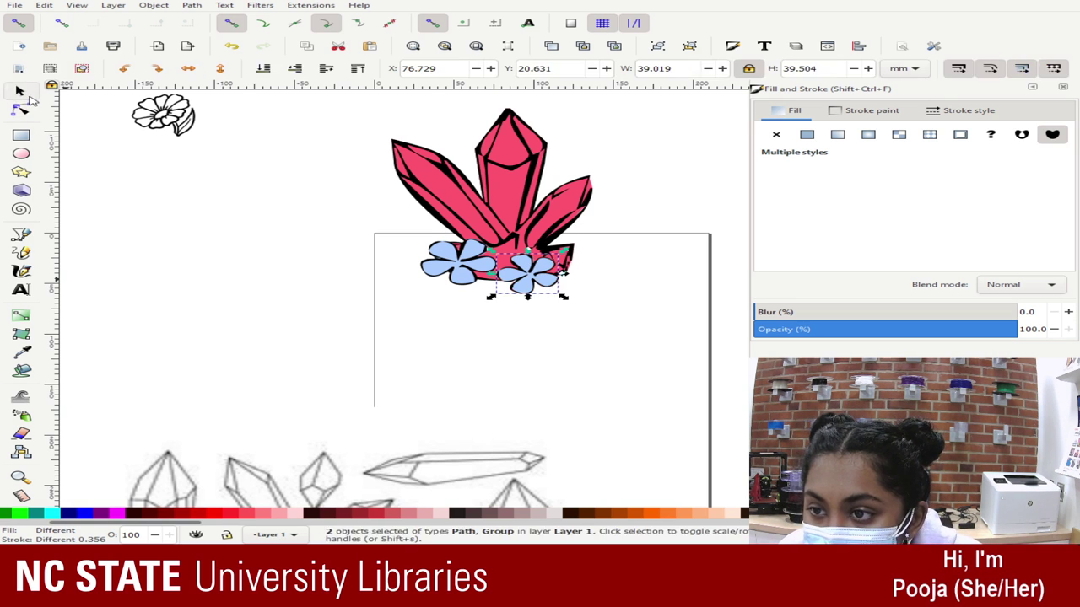
{"action": "left_click", "coordinate": [21, 236]}
{"action": "left_click", "coordinate": [250, 296]}
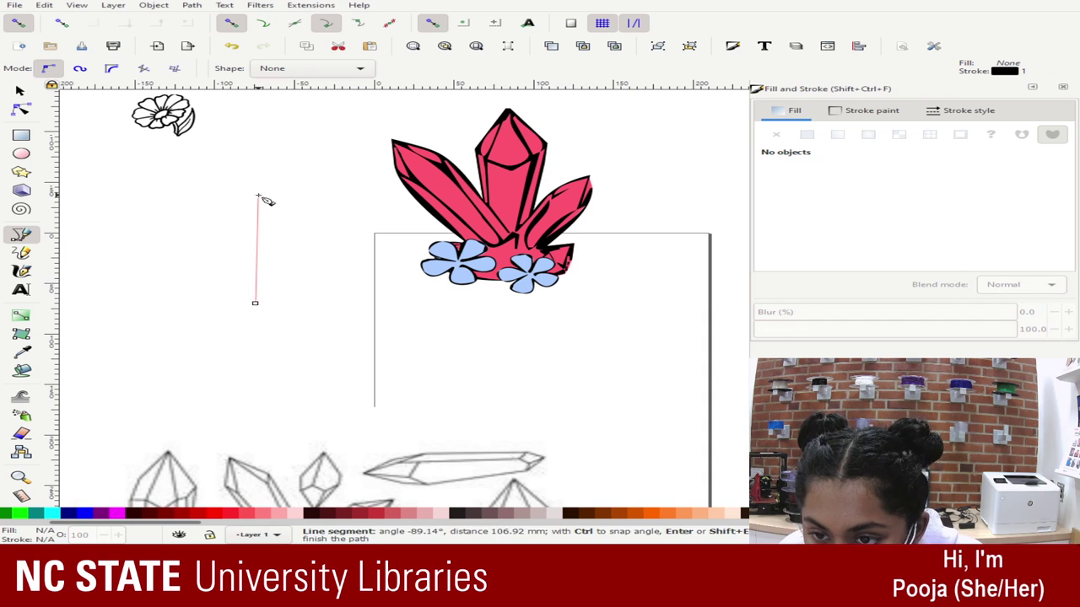
{"action": "left_click", "coordinate": [225, 251]}
{"action": "left_click", "coordinate": [274, 193]}
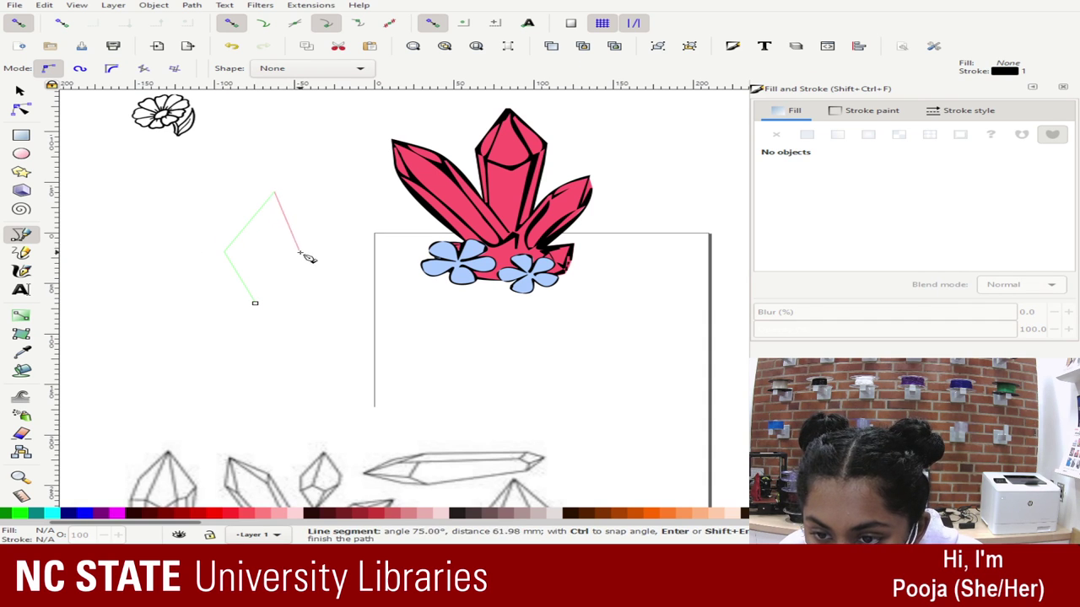
{"action": "left_click", "coordinate": [300, 251]}
{"action": "left_click", "coordinate": [255, 302]}
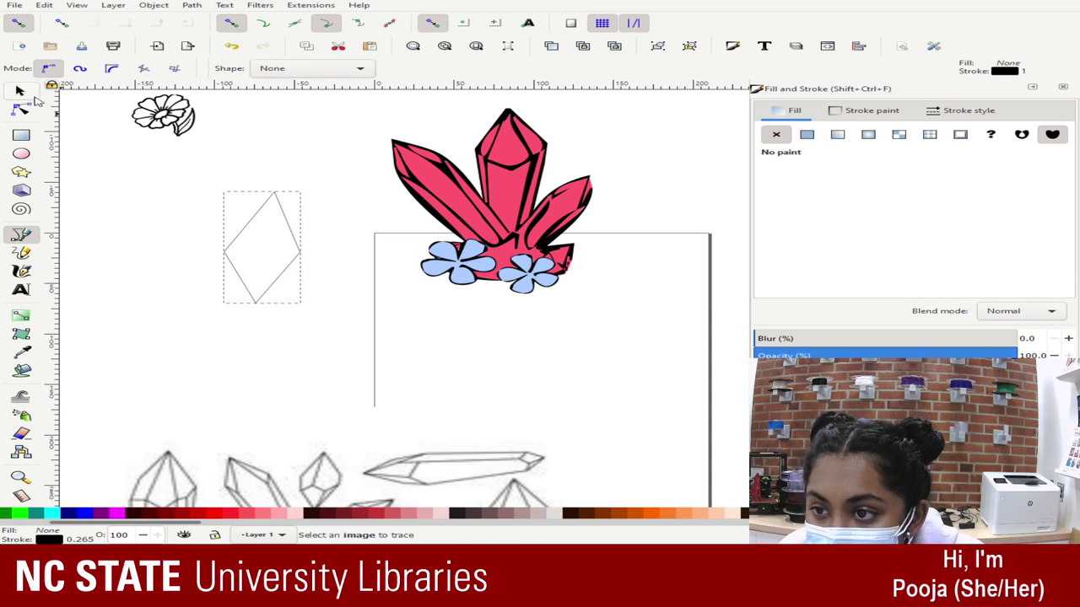
- Make the diamond's two side nodes smooth so the outline curves into a leaf with pointed ends
{"action": "left_click", "coordinate": [21, 91]}
{"action": "left_click", "coordinate": [20, 109]}
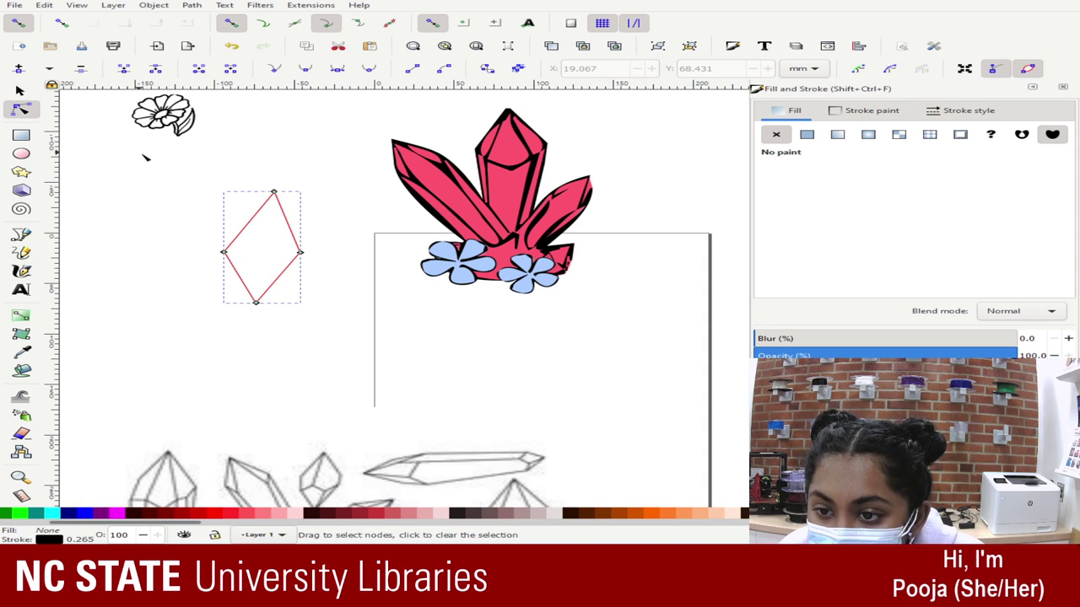
{"action": "left_click_drag", "start_coordinate": [165, 187], "coordinate": [376, 355]}
{"action": "left_click", "coordinate": [224, 251]}
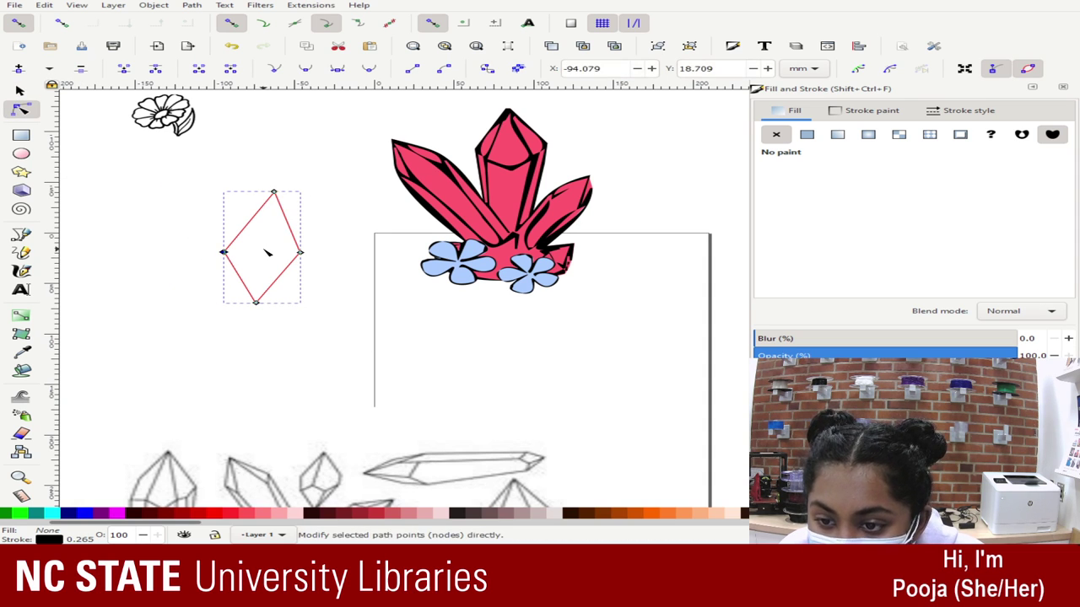
{"action": "left_click", "coordinate": [300, 252], "text": "shift"}
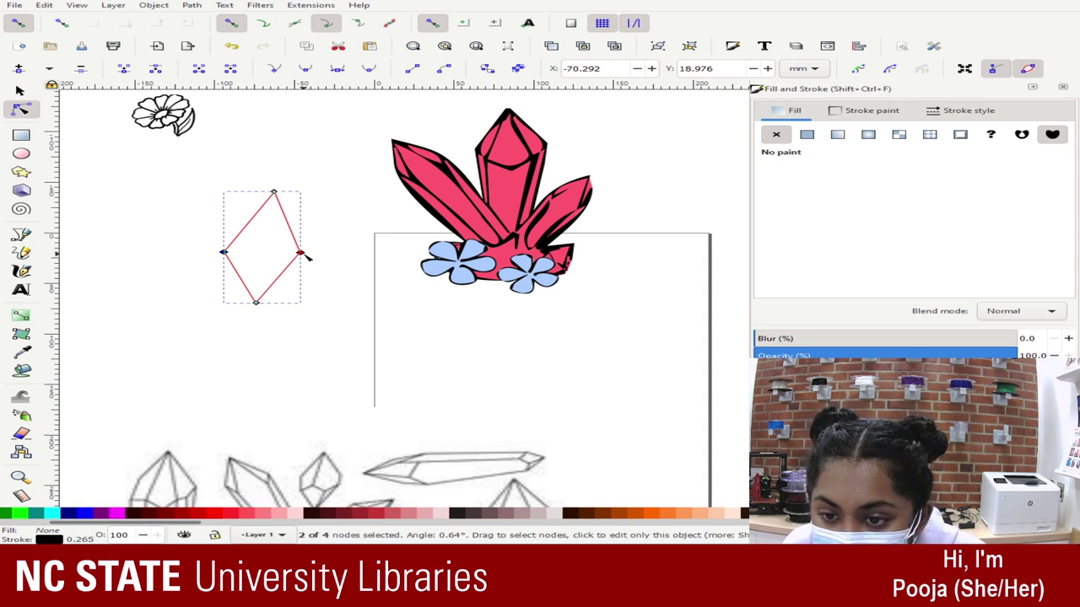
{"action": "left_click", "coordinate": [307, 69]}
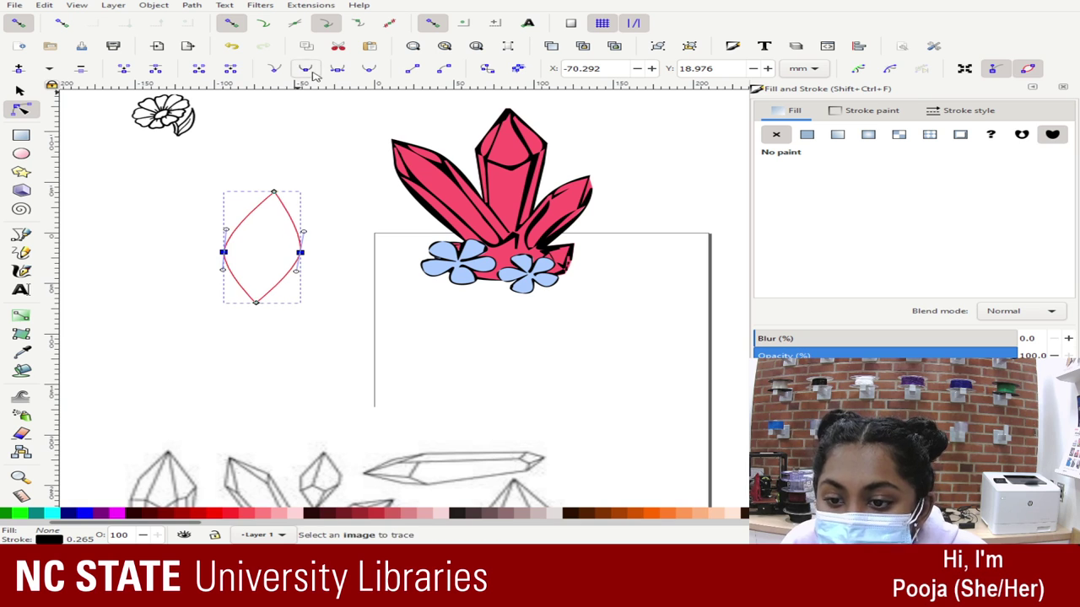
{"action": "left_click", "coordinate": [327, 213]}
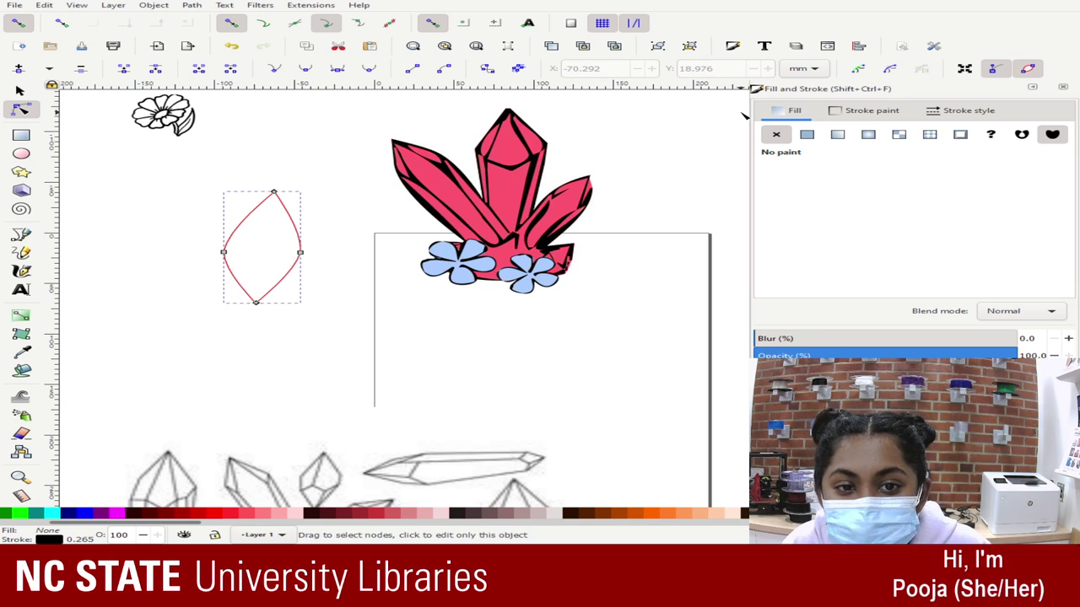
- Give the leaf a flat green fill of RGB 0, 183, 0 and remove its stroke
{"action": "left_click", "coordinate": [829, 110]}
{"action": "left_click", "coordinate": [790, 110]}
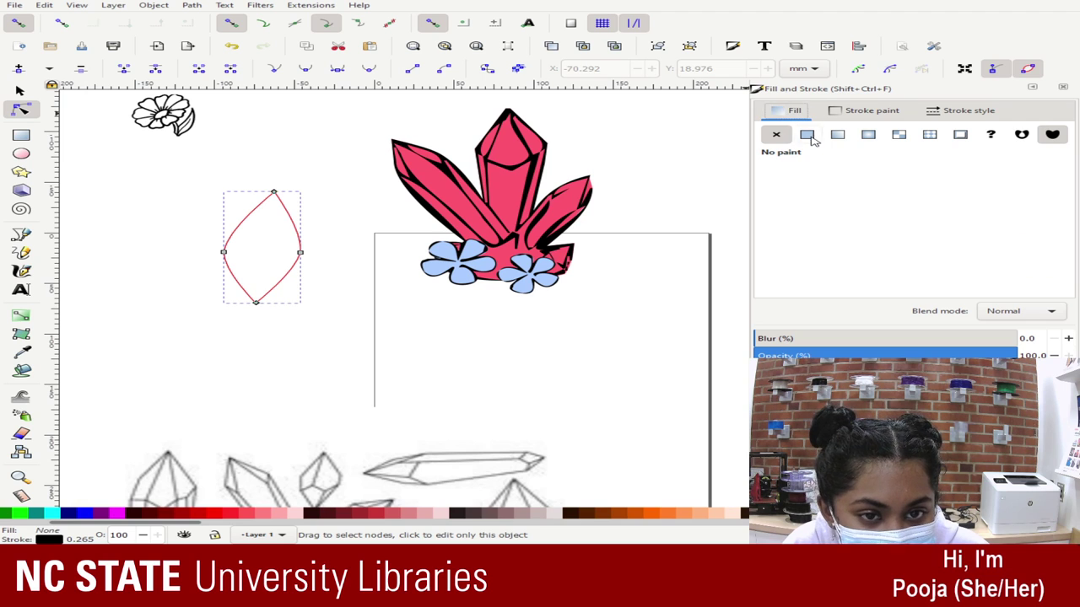
{"action": "left_click", "coordinate": [806, 134]}
{"action": "left_click_drag", "start_coordinate": [887, 207], "coordinate": [999, 208]}
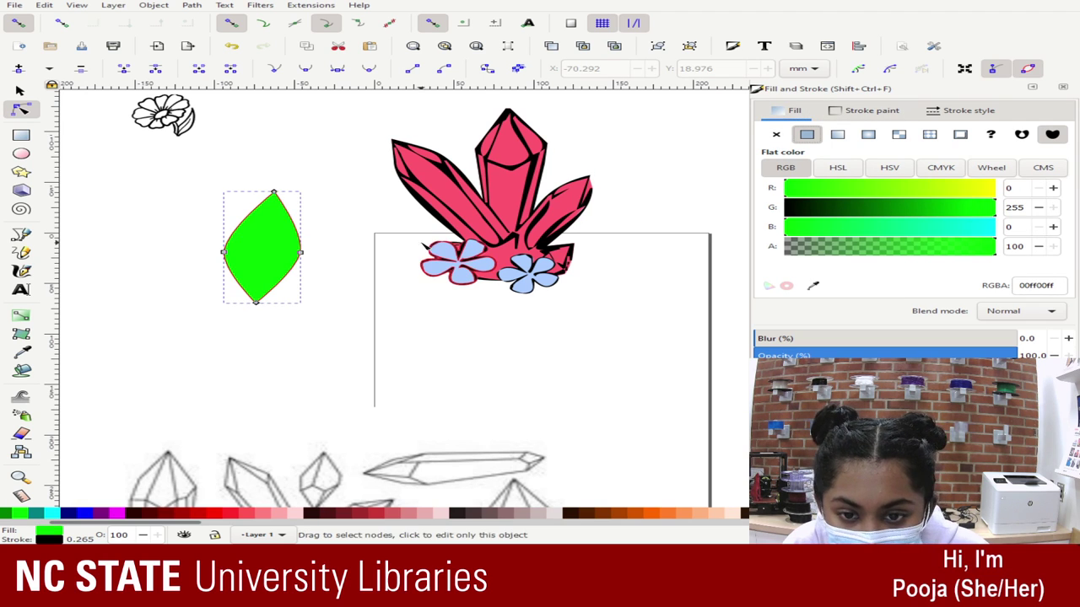
{"action": "left_click", "coordinate": [868, 111]}
{"action": "left_click", "coordinate": [776, 135]}
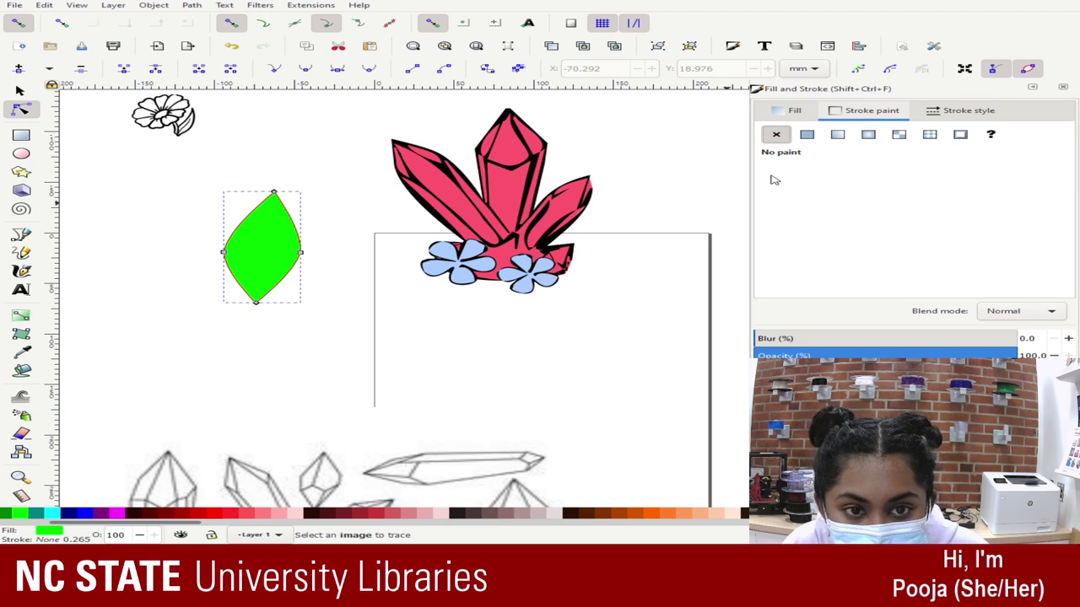
{"action": "left_click", "coordinate": [803, 110]}
{"action": "left_click_drag", "start_coordinate": [971, 208], "coordinate": [939, 214]}
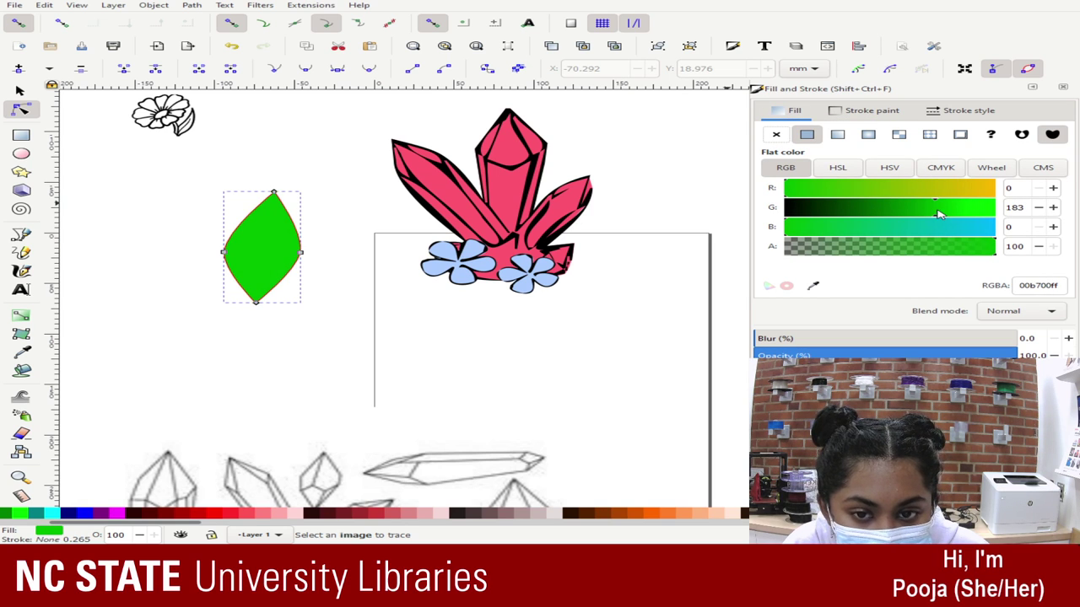
- Place the leaf beside the smaller flower, resized and rotated to about 36.4 × 16.2 mm, and lower it behind that flower
{"action": "left_click", "coordinate": [21, 91]}
{"action": "left_click_drag", "start_coordinate": [278, 192], "coordinate": [531, 291]}
{"action": "left_click", "coordinate": [579, 239]}
{"action": "left_click", "coordinate": [585, 270]}
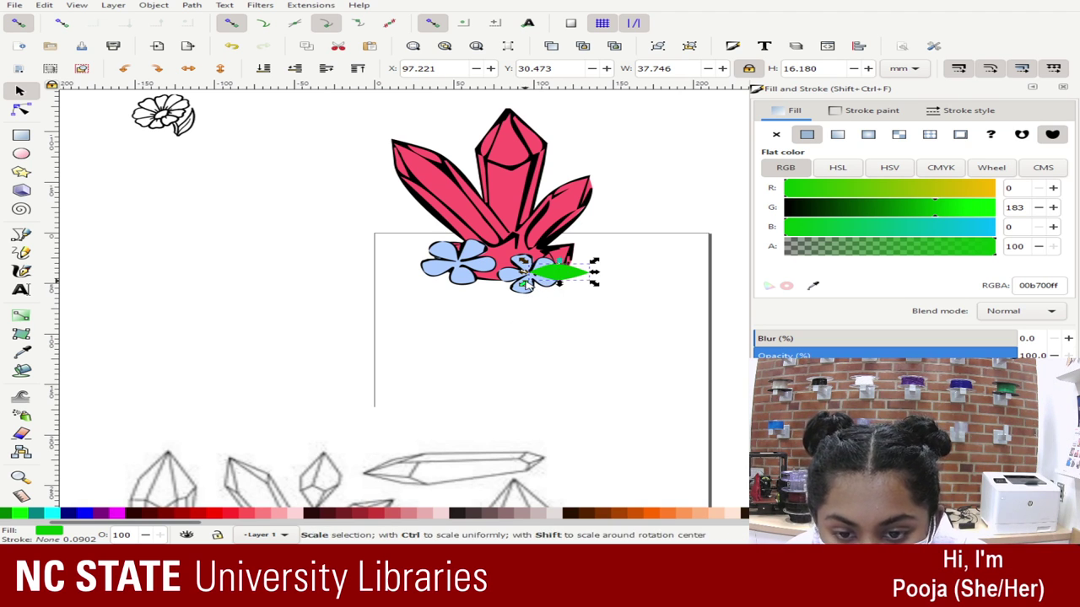
{"action": "left_click", "coordinate": [540, 276]}
{"action": "left_click_drag", "start_coordinate": [525, 284], "coordinate": [536, 292]}
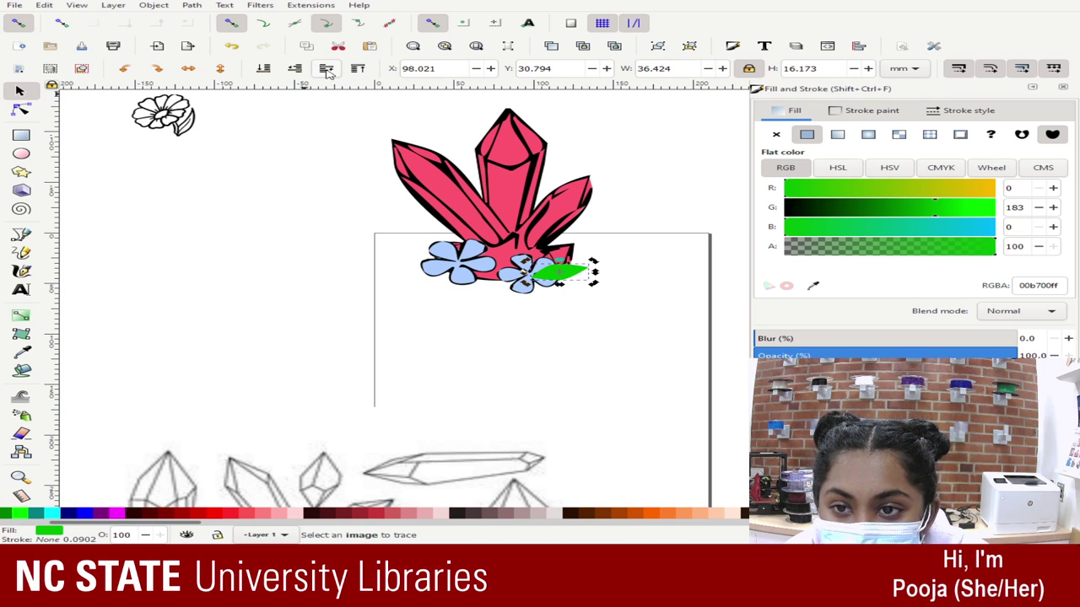
{"action": "left_click", "coordinate": [297, 73]}
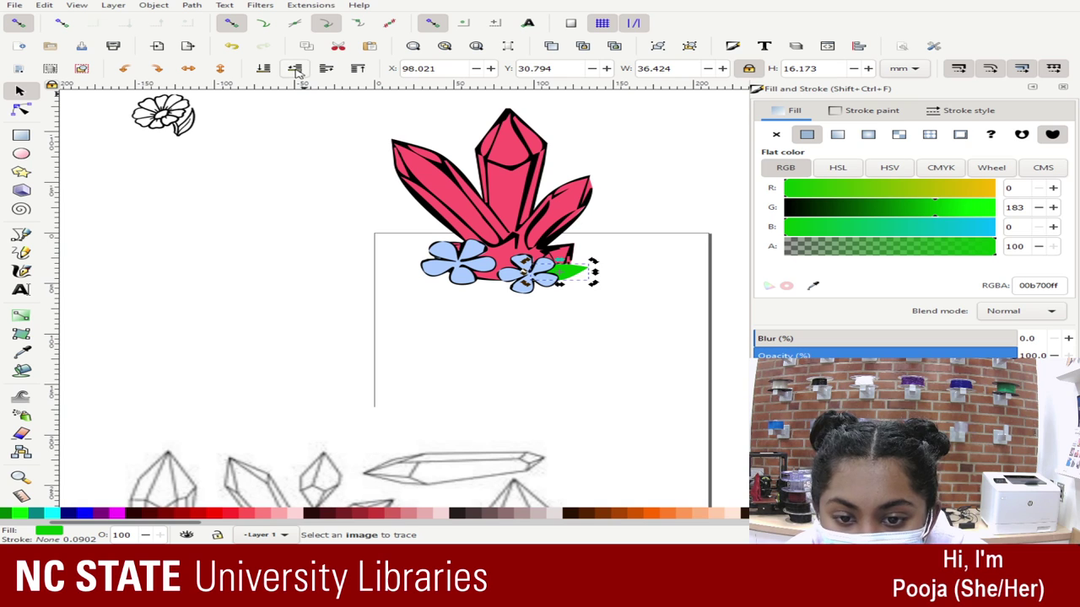
- Copy the green leaf and place the duplicate over the larger flower's outer petal at about X 14.9, Y 24.8 mm
{"action": "key", "text": "ctrl+c"}
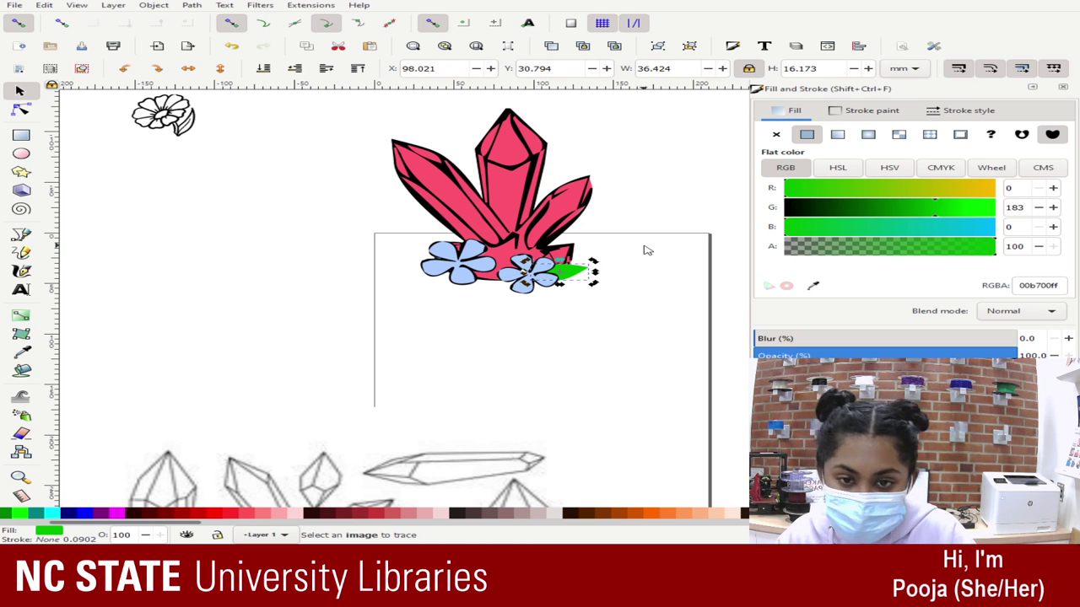
{"action": "key", "text": "ctrl+v"}
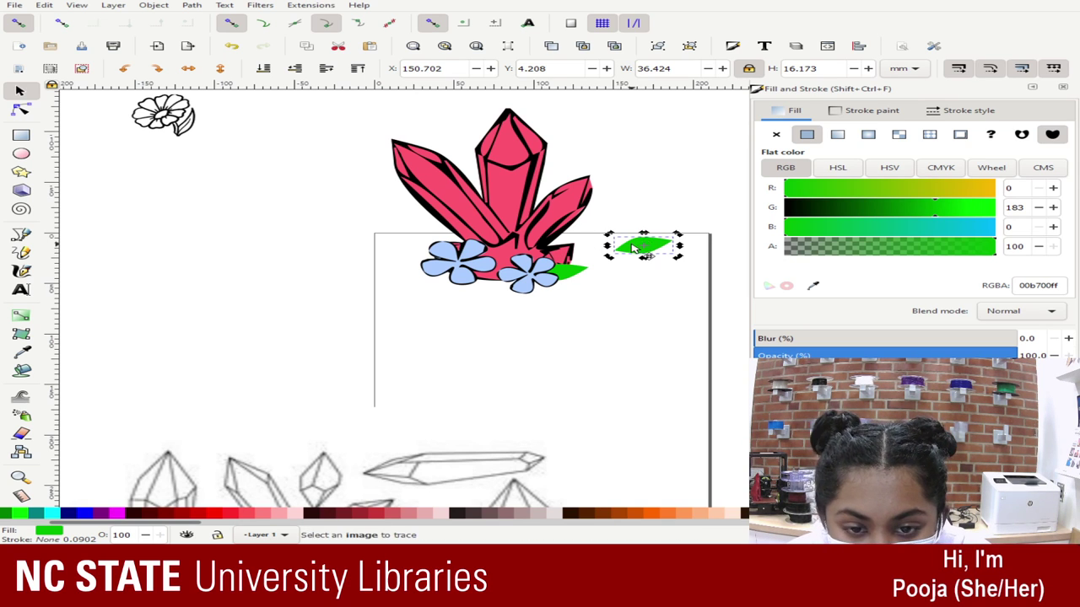
{"action": "left_click_drag", "start_coordinate": [633, 244], "coordinate": [408, 264]}
{"action": "left_click_drag", "start_coordinate": [409, 268], "coordinate": [409, 268]}
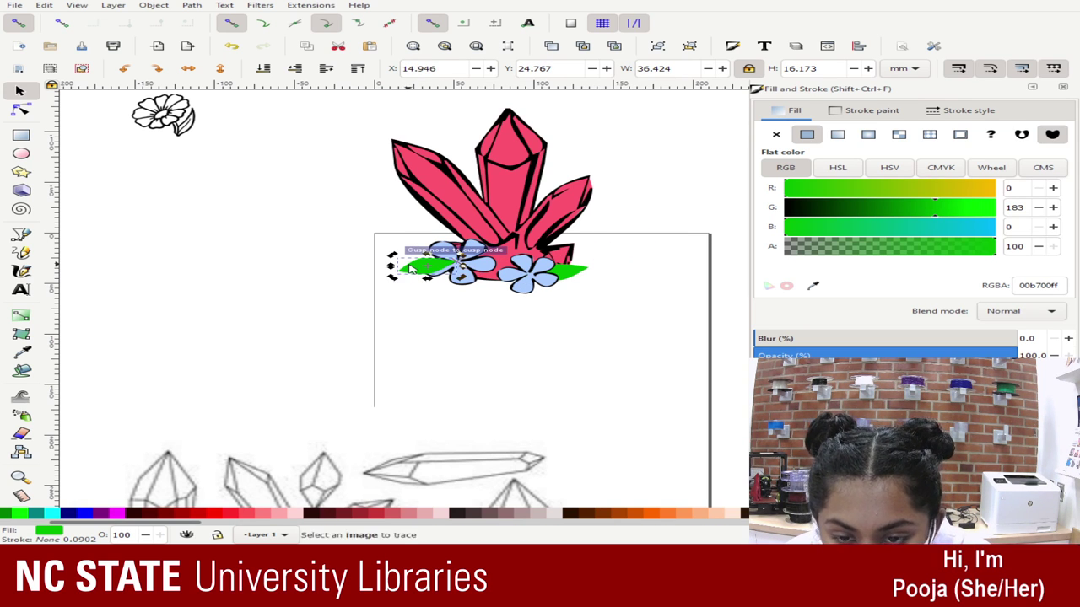
- Duplicate the leaf again, rotate it to point diagonally down, and place it over the larger flower's lower petals at about X 35.0, Y 35.3 mm
{"action": "key", "text": "ctrl+c"}
{"action": "key", "text": "ctrl+v"}
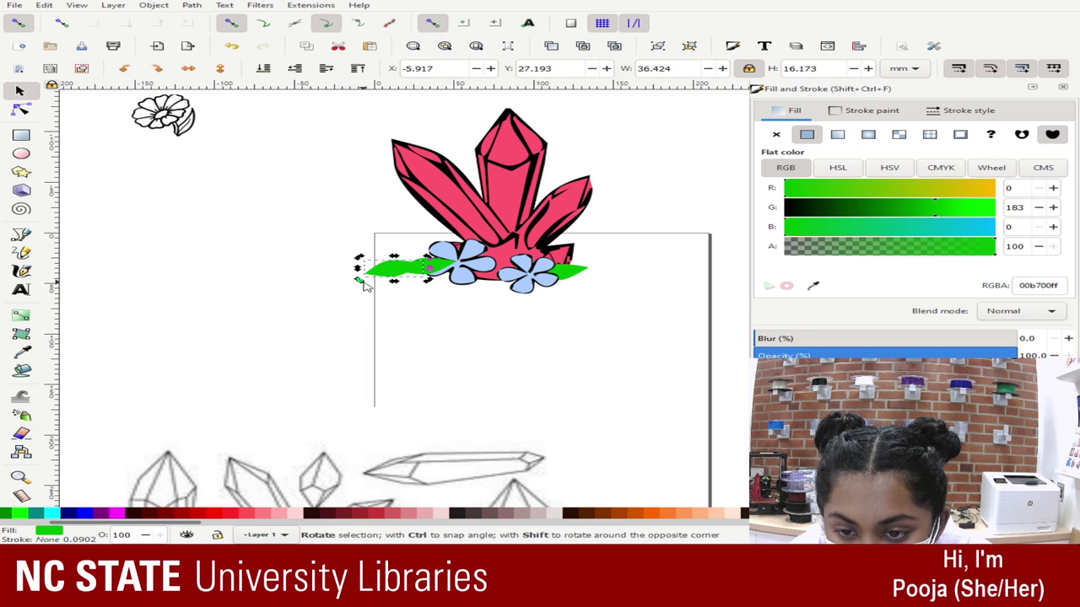
{"action": "left_click_drag", "start_coordinate": [362, 282], "coordinate": [388, 275]}
{"action": "double_click", "coordinate": [396, 289]}
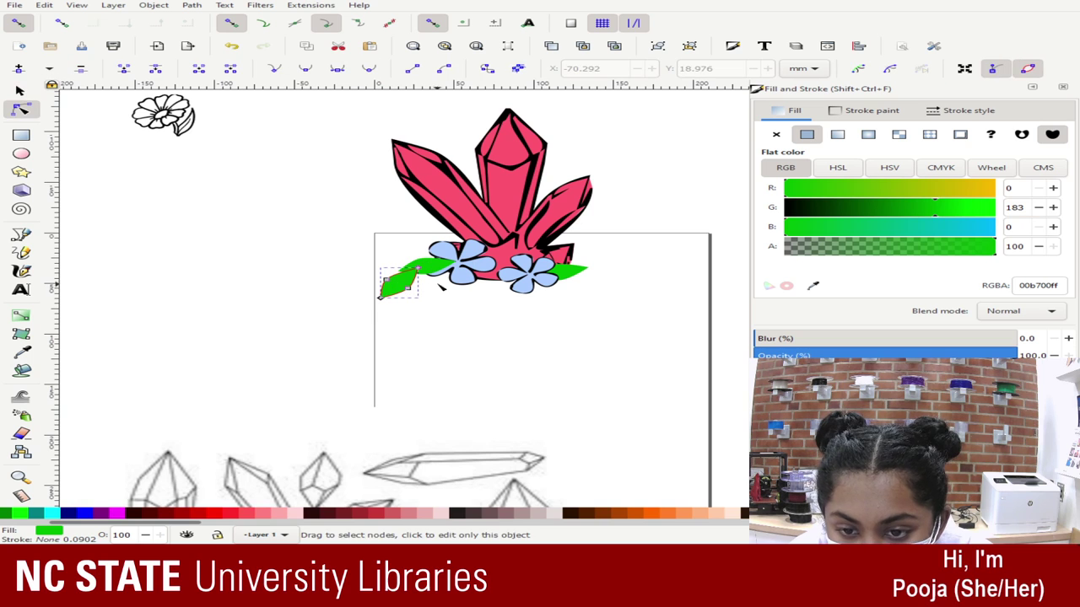
{"action": "left_click", "coordinate": [20, 89]}
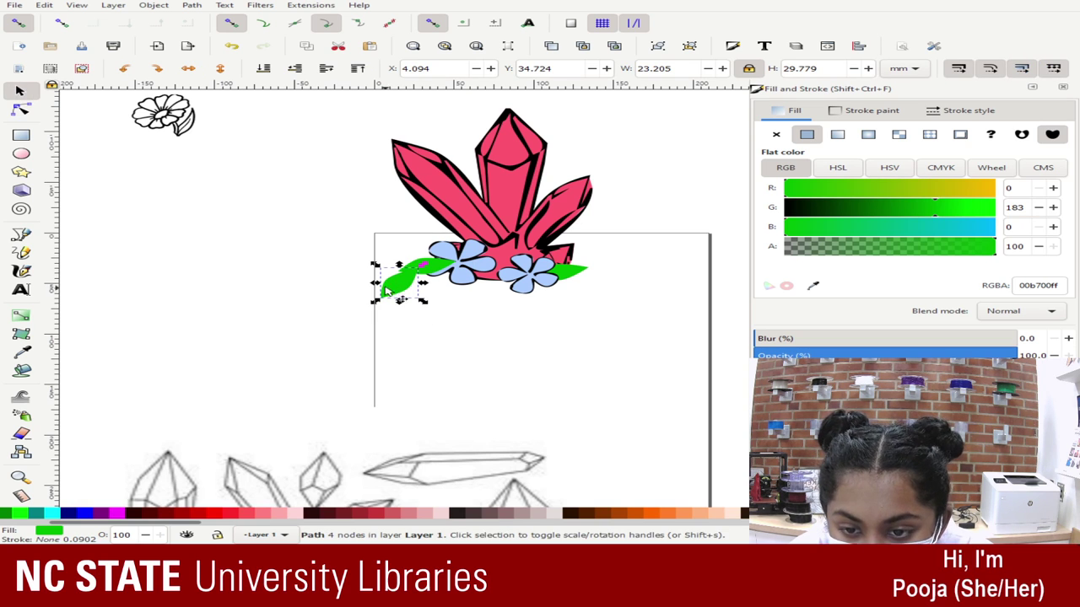
{"action": "left_click_drag", "start_coordinate": [386, 289], "coordinate": [449, 288]}
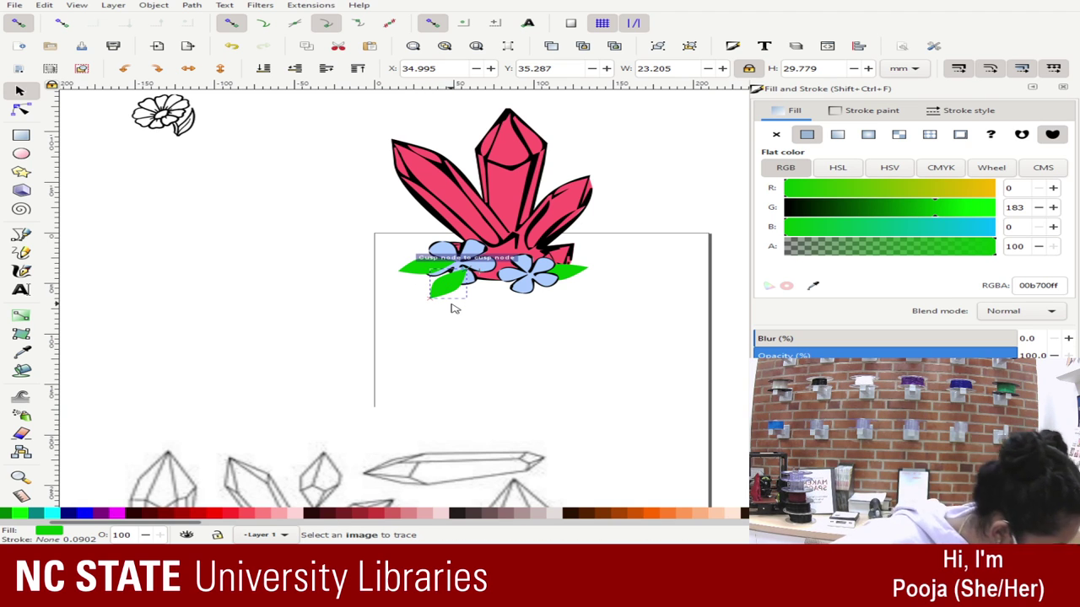
{"action": "left_click_drag", "start_coordinate": [451, 304], "coordinate": [426, 305]}
{"action": "left_click", "coordinate": [443, 279]}
{"action": "left_click", "coordinate": [453, 283]}
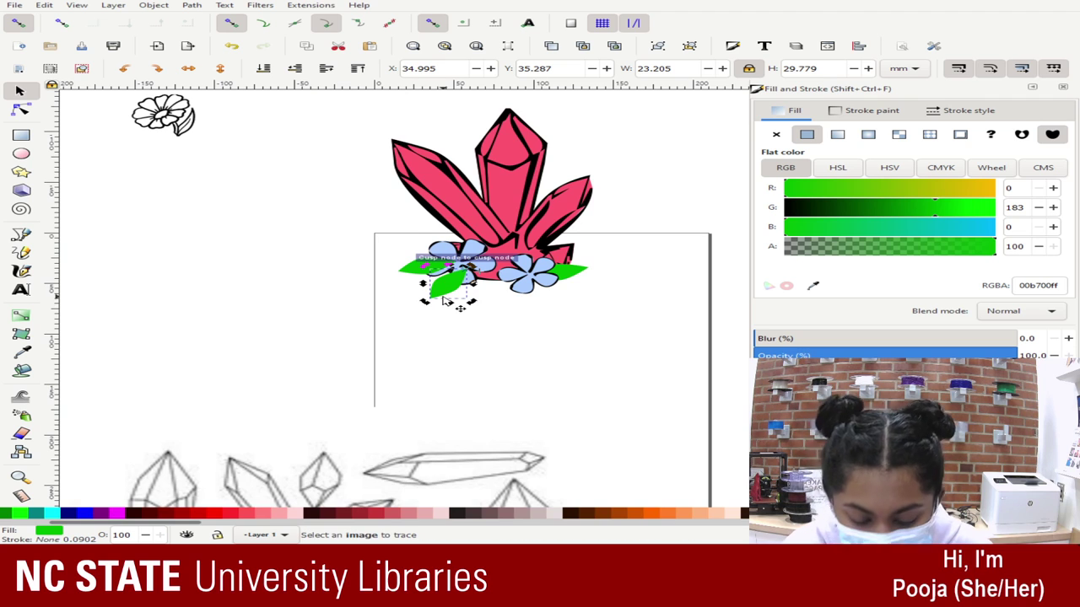
- Rotate the lower leaf further to about 19.6 × 32.7 mm and move its tip to the larger flower's centre at about X 35.0, Y 27.4 mm
{"action": "key", "text": "plus"}
{"action": "key", "text": "plus"}
{"action": "scroll", "coordinate": [455, 295], "scroll_direction": "up", "scroll_amount": 2}
{"action": "key", "text": "plus"}
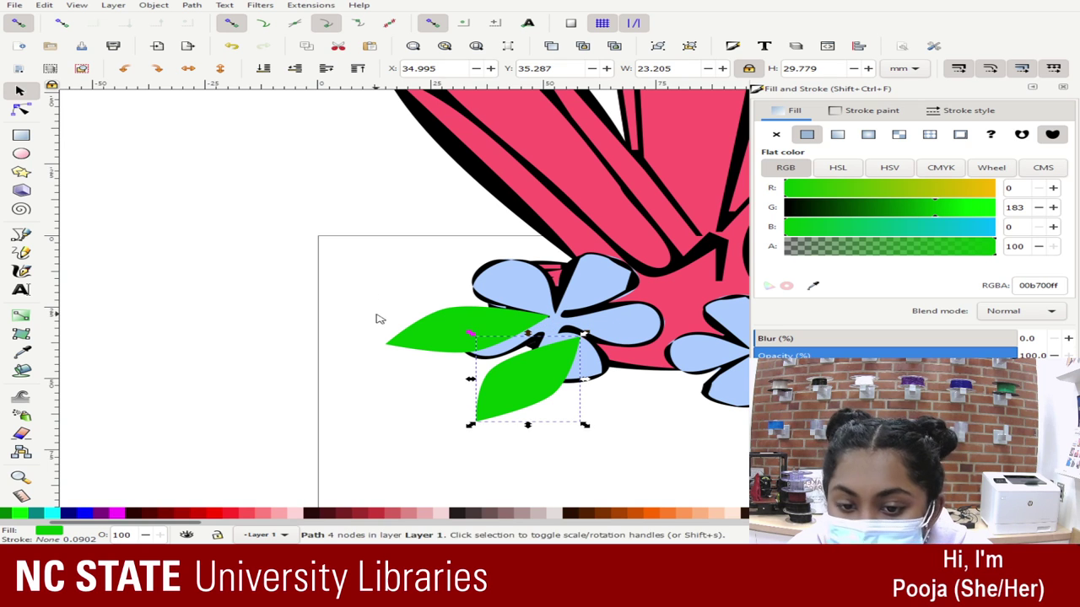
{"action": "left_click_drag", "start_coordinate": [510, 386], "coordinate": [356, 402]}
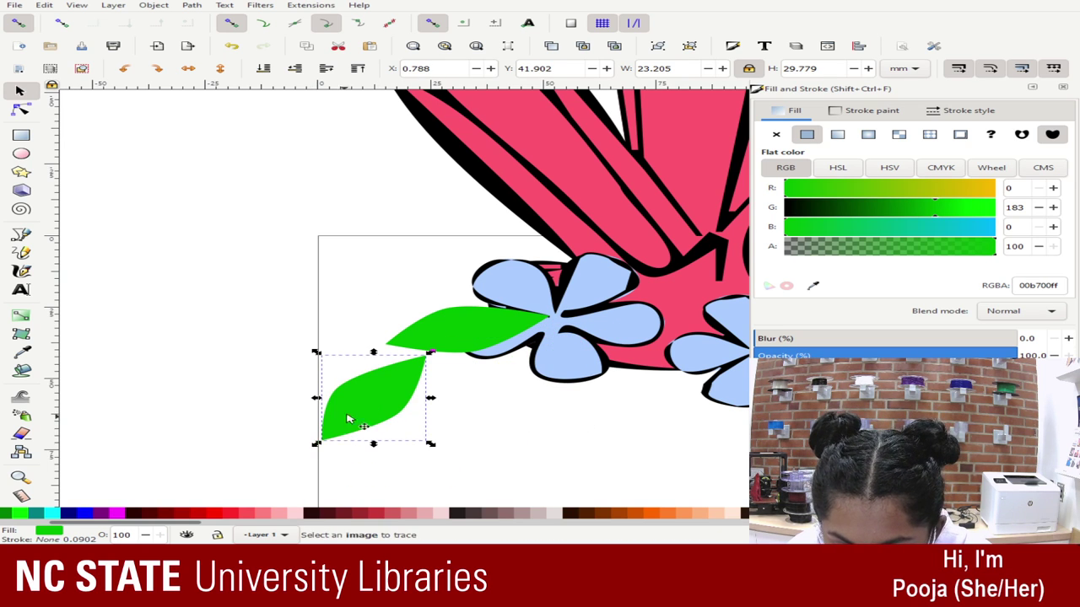
{"action": "left_click_drag", "start_coordinate": [319, 440], "coordinate": [340, 455]}
{"action": "mouse_move", "coordinate": [384, 393]}
{"action": "left_mouse_down"}
{"action": "mouse_move", "coordinate": [532, 383]}
{"action": "mouse_move", "coordinate": [514, 363]}
{"action": "left_mouse_up"}
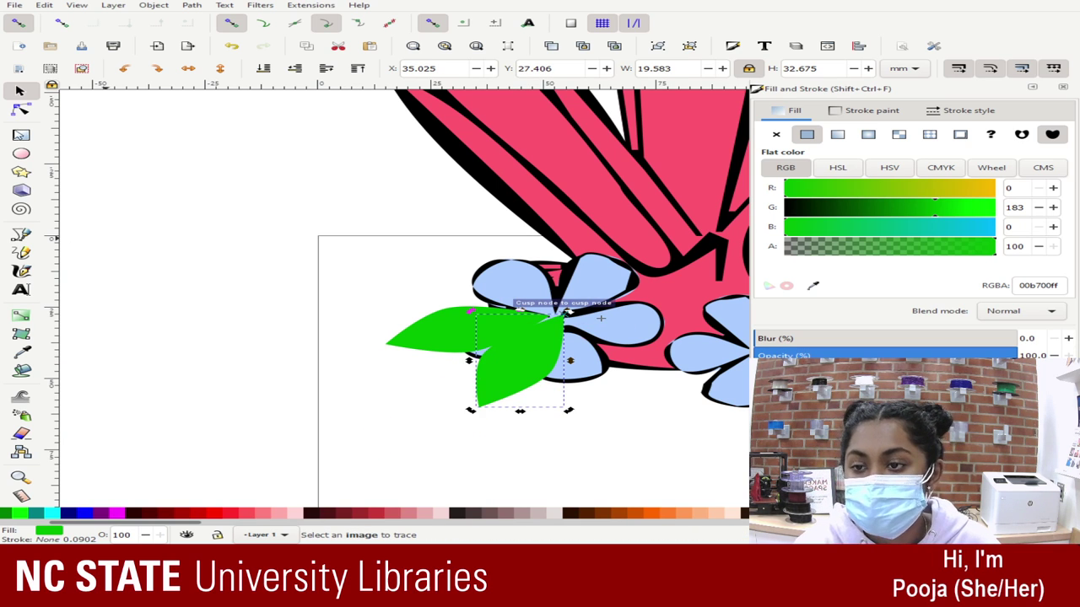
- Select both leaves on the larger flower and lower them in the stacking order until they sit behind it
{"action": "left_click", "coordinate": [431, 340], "text": "shift"}
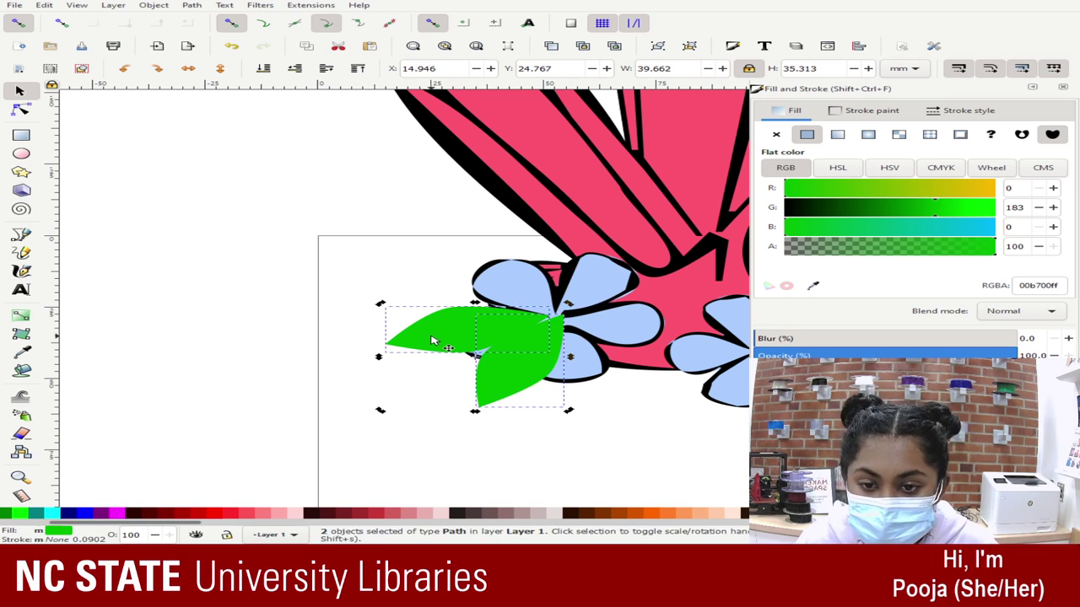
{"action": "left_click", "coordinate": [297, 68]}
{"action": "left_click", "coordinate": [296, 68]}
{"action": "left_click", "coordinate": [296, 68]}
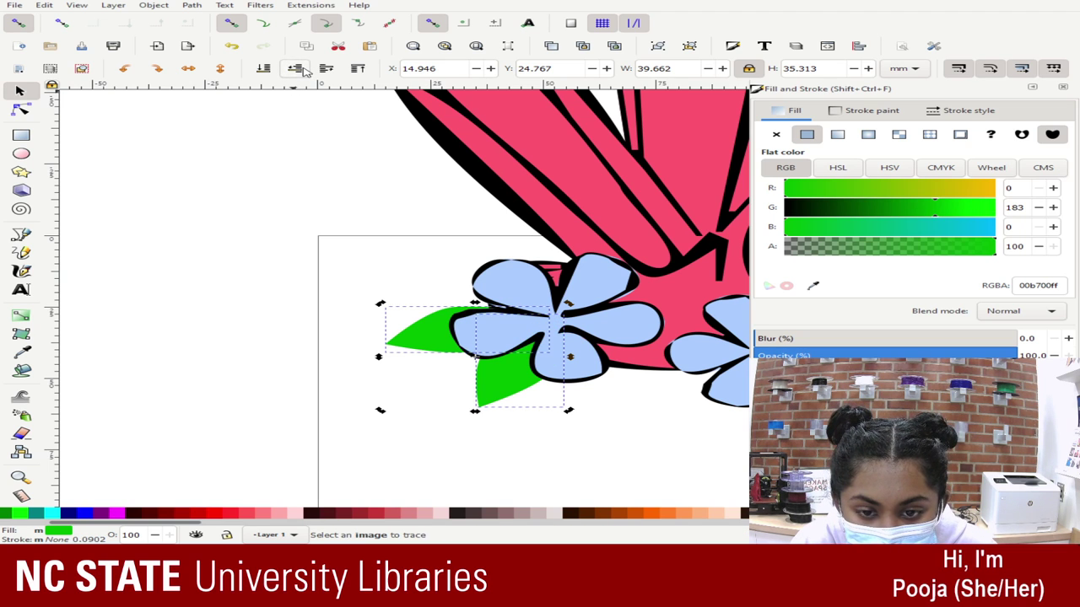
- Move the larger flower's lower leaf toward the smaller flower and turn it to point down-right, at about X 51.4, Y 28.7 mm
{"action": "left_click", "coordinate": [297, 199]}
{"action": "key", "text": "minus"}
{"action": "key", "text": "minus"}
{"action": "key", "text": "minus"}
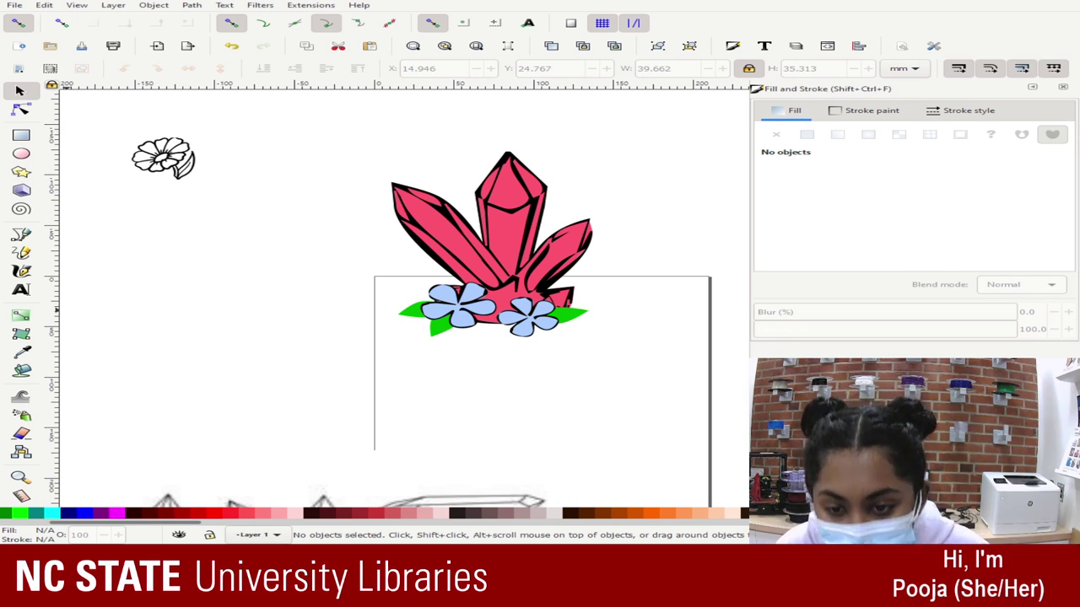
{"action": "left_click", "coordinate": [439, 330]}
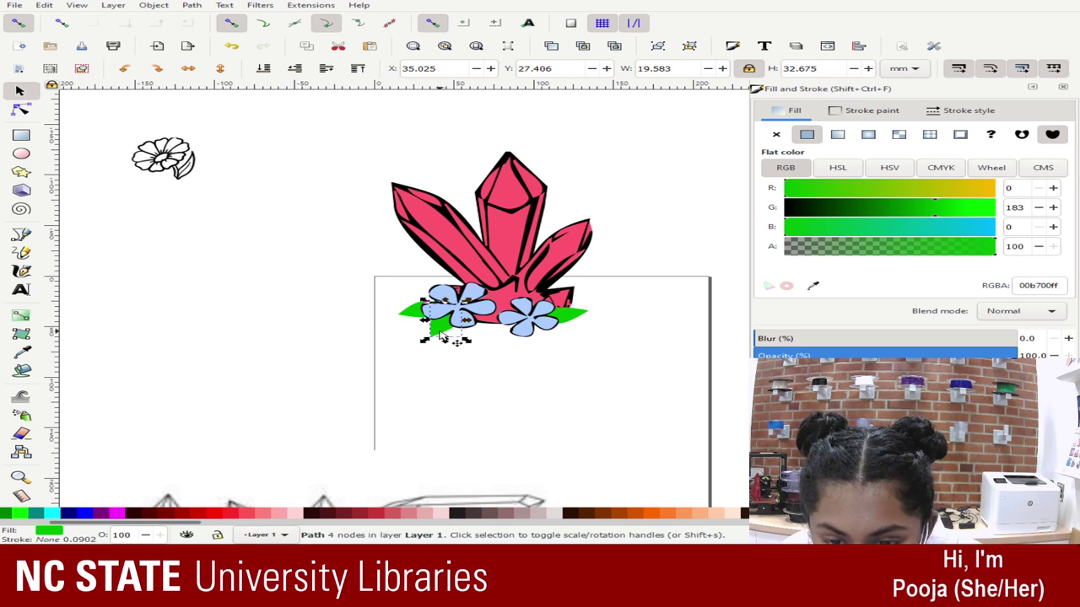
{"action": "mouse_move", "coordinate": [443, 328]}
{"action": "left_mouse_down"}
{"action": "mouse_move", "coordinate": [480, 338]}
{"action": "mouse_move", "coordinate": [453, 354]}
{"action": "mouse_move", "coordinate": [460, 337]}
{"action": "mouse_move", "coordinate": [463, 352]}
{"action": "mouse_move", "coordinate": [528, 323]}
{"action": "mouse_move", "coordinate": [492, 342]}
{"action": "mouse_move", "coordinate": [463, 334]}
{"action": "mouse_move", "coordinate": [474, 335]}
{"action": "left_mouse_up"}
{"action": "key", "text": "ctrl+z"}
{"action": "left_click", "coordinate": [438, 336]}
{"action": "left_click", "coordinate": [478, 347]}
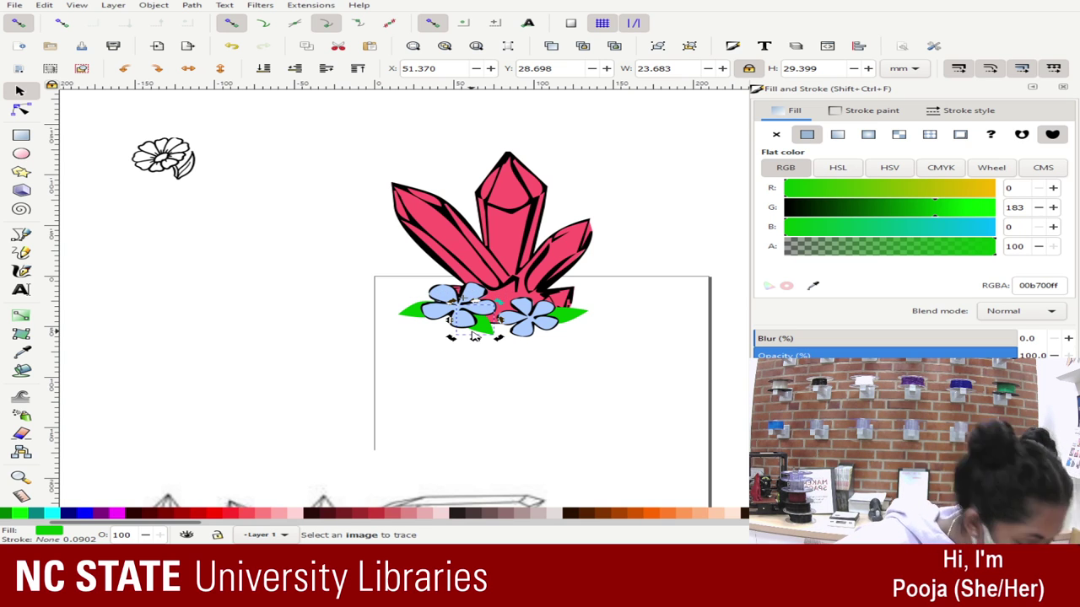
- Select the larger flower's blue petals and outline path without its leaves, and group them
{"action": "left_click", "coordinate": [453, 301]}
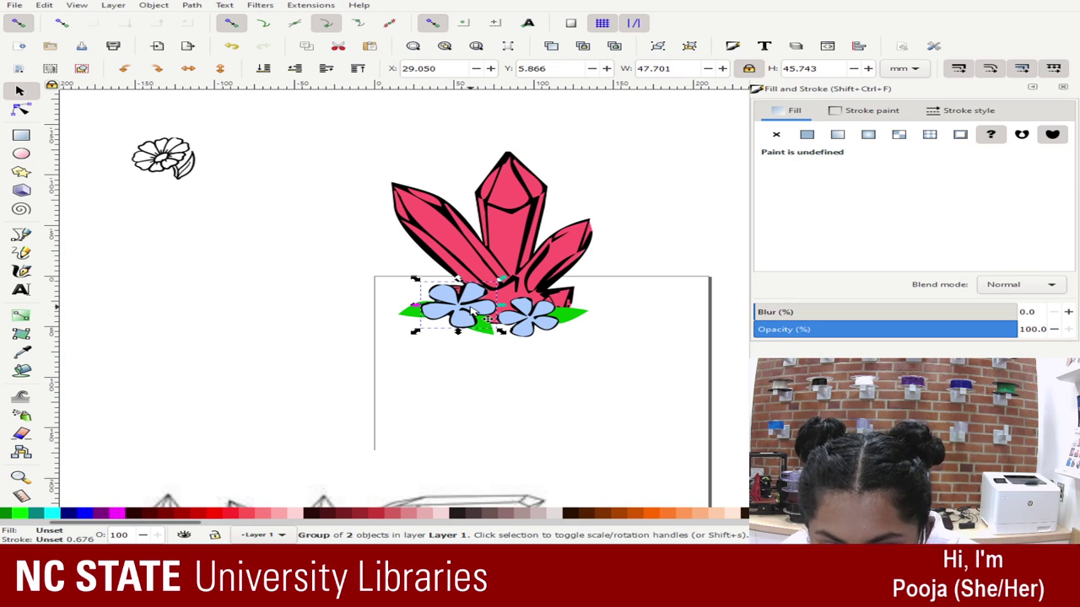
{"action": "left_click", "coordinate": [362, 281]}
{"action": "left_click_drag", "start_coordinate": [363, 282], "coordinate": [511, 331]}
{"action": "left_click_drag", "start_coordinate": [386, 268], "coordinate": [498, 337]}
{"action": "left_click", "coordinate": [486, 330], "text": "shift"}
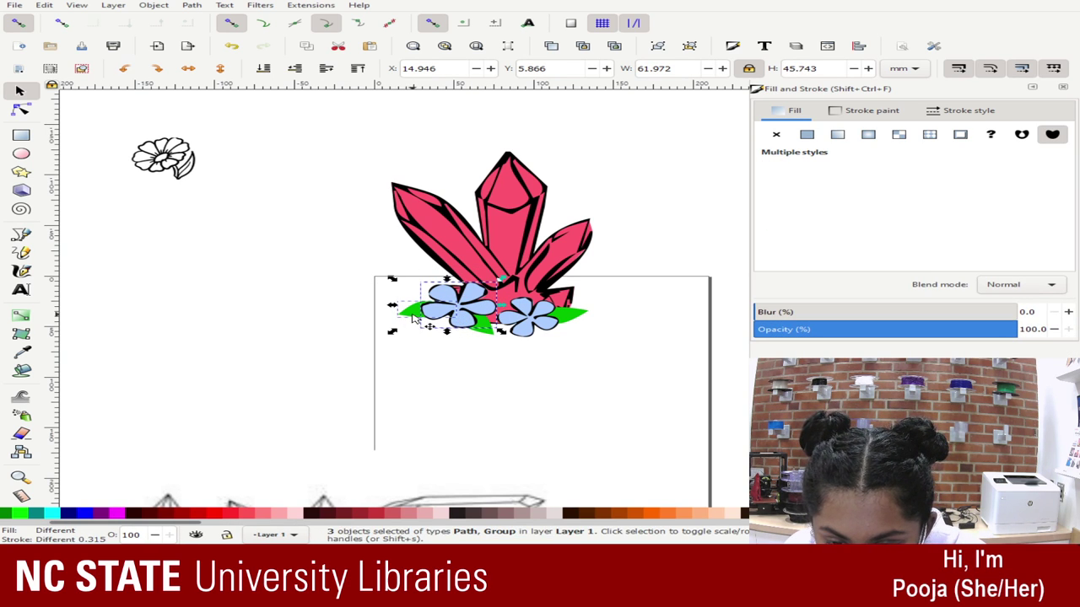
{"action": "left_click", "coordinate": [413, 317], "text": "shift"}
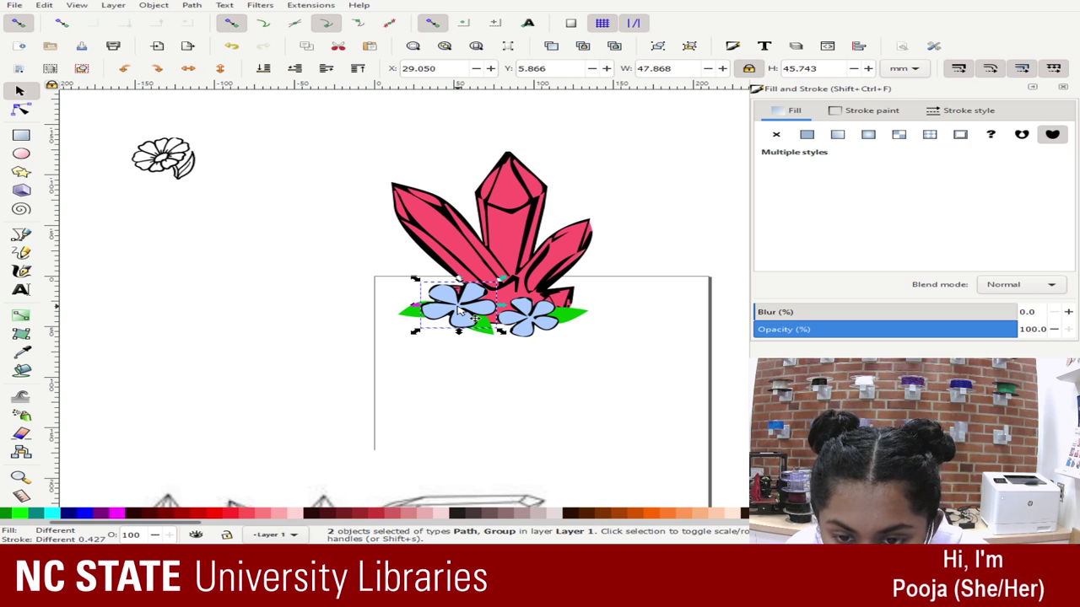
{"action": "key", "text": "ctrl+g"}
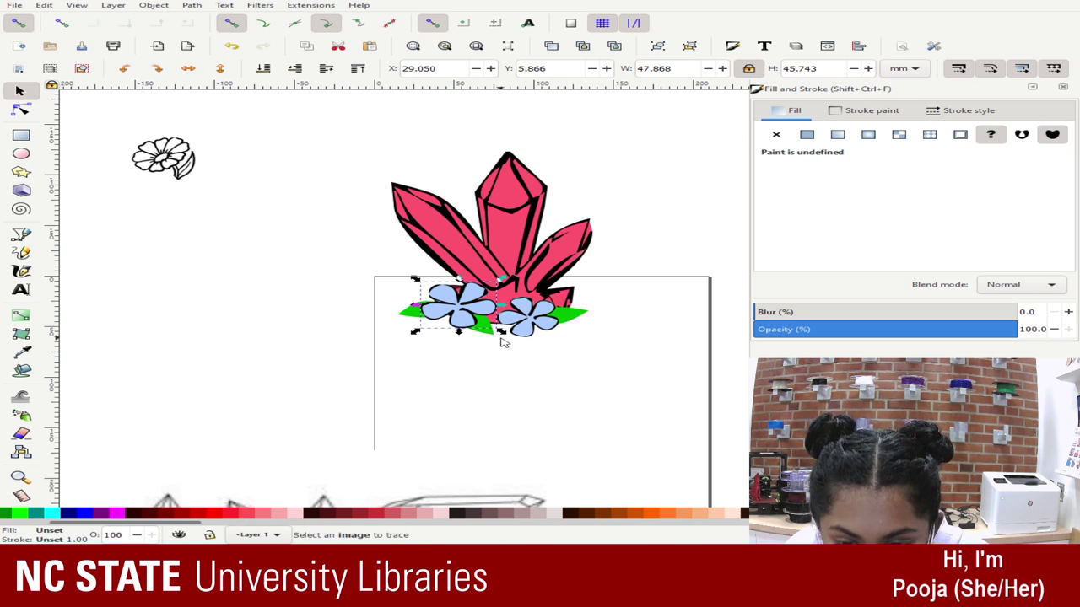
- Rotate the grouped larger flower to about 46.8 × 47.2 mm and move it to about X 24.8, Y 1.8 mm
{"action": "left_click_drag", "start_coordinate": [502, 334], "coordinate": [484, 345]}
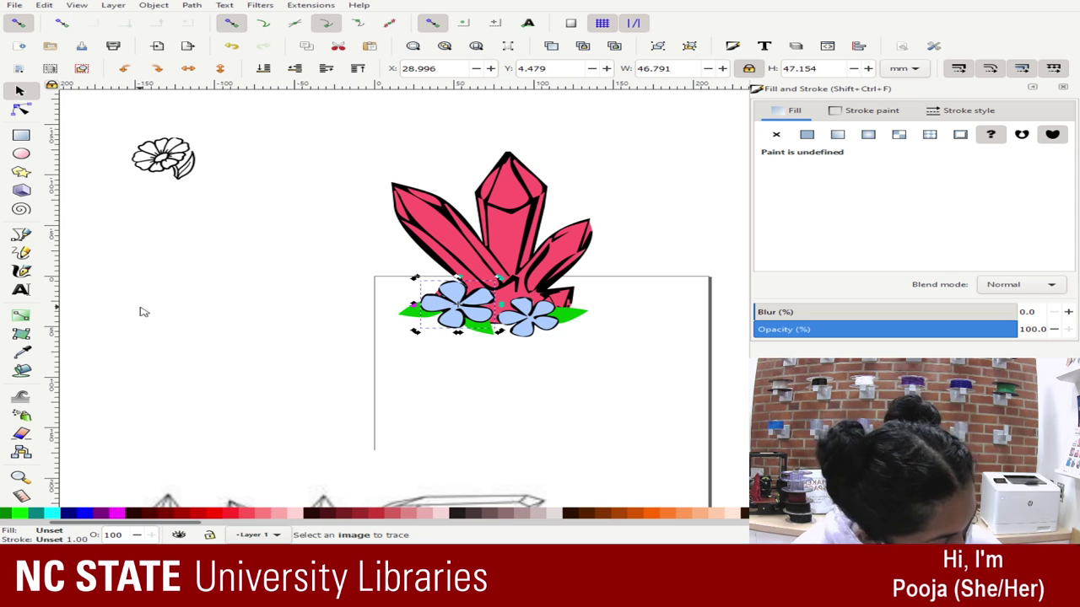
{"action": "key", "text": "Left"}
{"action": "key", "text": "Left"}
{"action": "key", "text": "Left"}
{"action": "key", "text": "Left"}
{"action": "key", "text": "Left"}
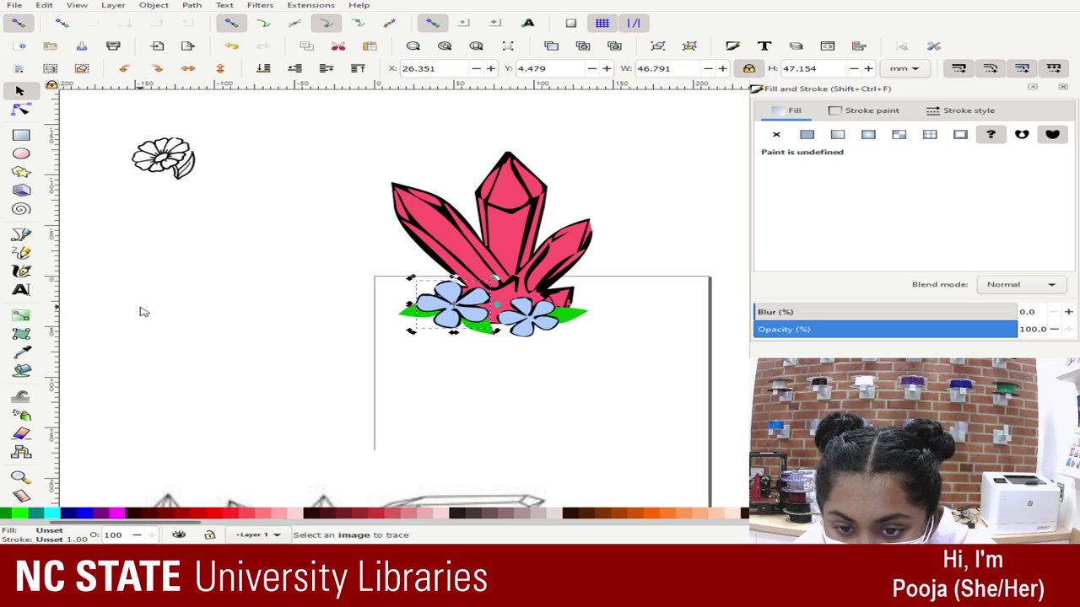
{"action": "key", "text": "Up"}
{"action": "key", "text": "Up"}
{"action": "key", "text": "Up"}
{"action": "key", "text": "Up"}
{"action": "key", "text": "Up"}
{"action": "key", "text": "Left"}
{"action": "key", "text": "Left"}
{"action": "key", "text": "Left"}
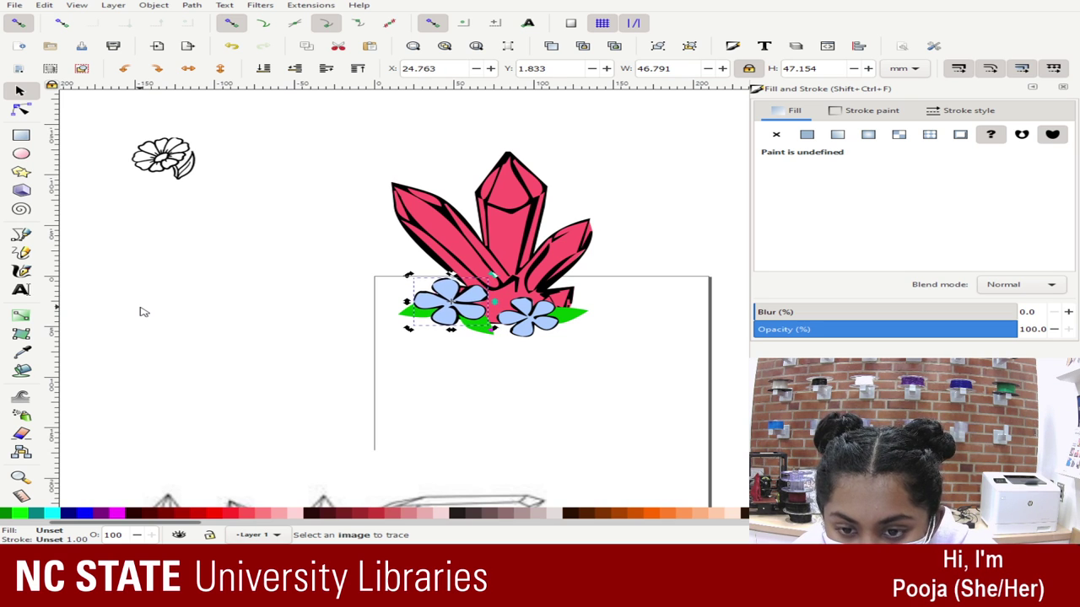
- Move the larger flower's lower leaf back under its petals and rotate it steeper, ending at about X 43.9, Y 26.4 mm
{"action": "left_click", "coordinate": [424, 347]}
{"action": "left_click", "coordinate": [481, 335]}
{"action": "left_click", "coordinate": [452, 334]}
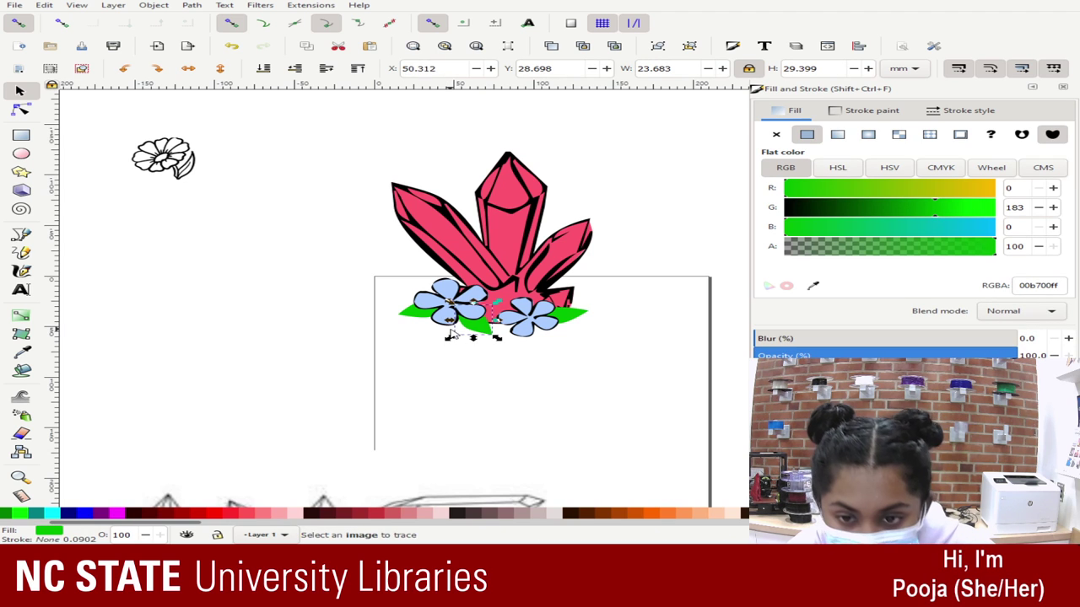
{"action": "key", "text": "Left"}
{"action": "key", "text": "Left"}
{"action": "key", "text": "Left"}
{"action": "key", "text": "Up"}
{"action": "key", "text": "Left"}
{"action": "key", "text": "Left"}
{"action": "key", "text": "Left"}
{"action": "key", "text": "Up"}
{"action": "key", "text": "Up"}
{"action": "key", "text": "Left"}
{"action": "key", "text": "Left"}
{"action": "key", "text": "Left"}
{"action": "key", "text": "Left"}
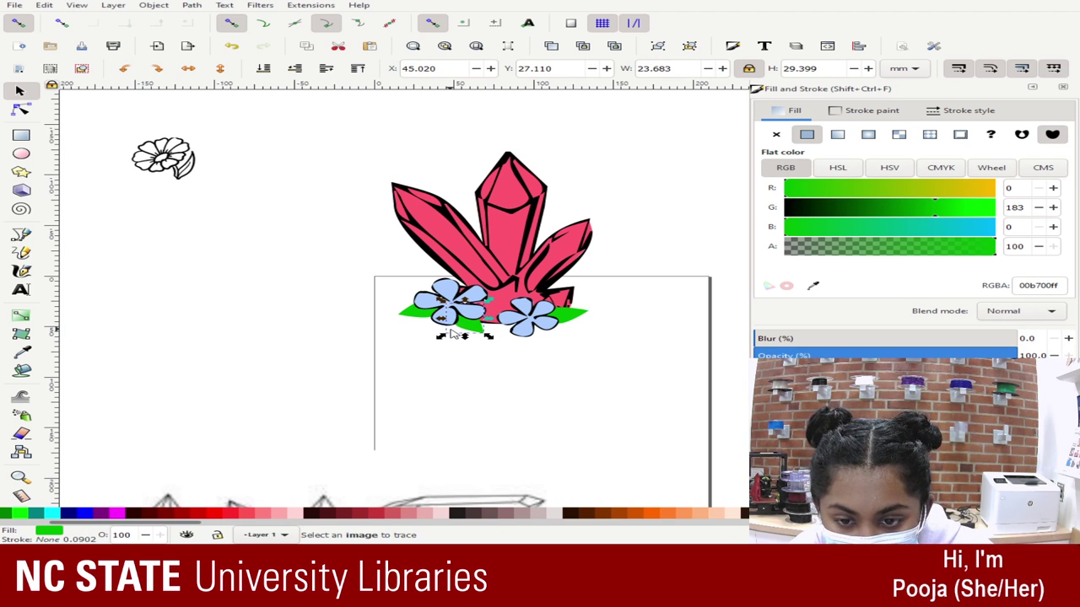
{"action": "left_click", "coordinate": [480, 331]}
{"action": "left_click_drag", "start_coordinate": [488, 337], "coordinate": [481, 341]}
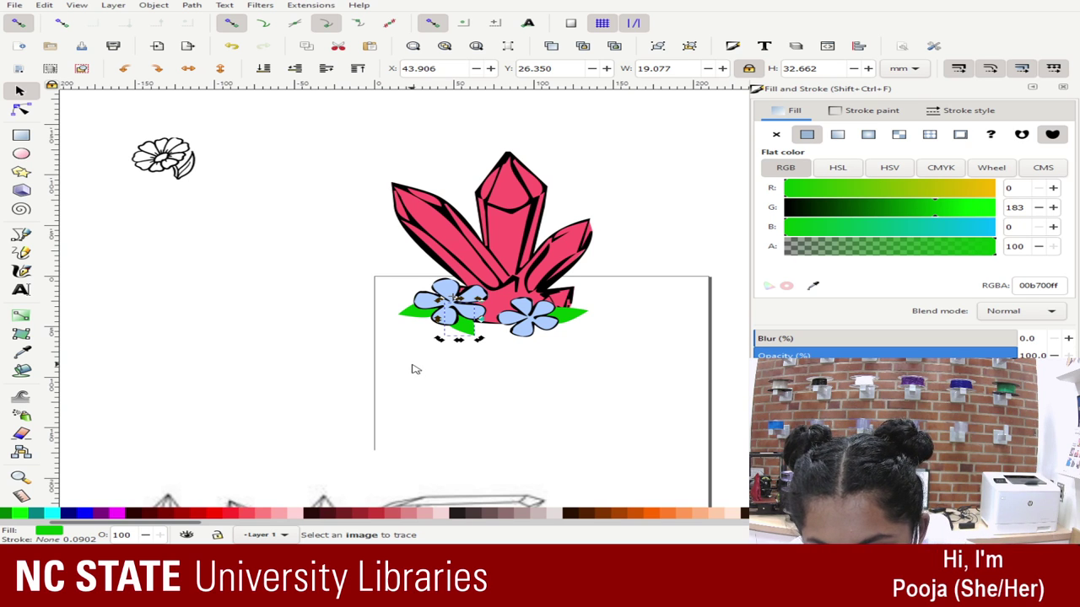
{"action": "left_click", "coordinate": [503, 383]}
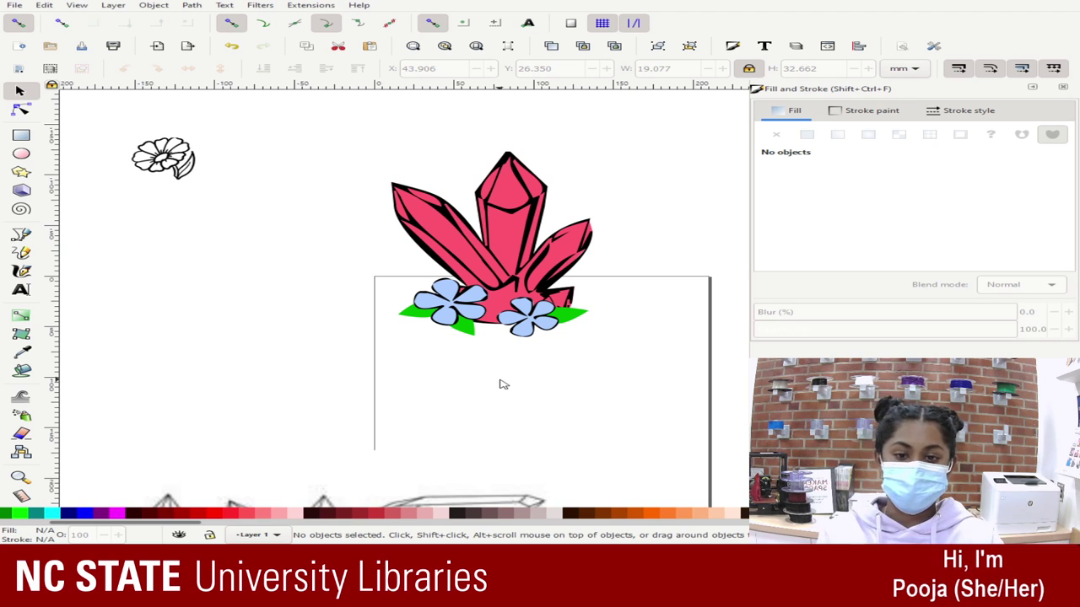
- Scale the larger flower's lower leaf down to about 16.0 × 27.3 mm at about X 46.0, Y 31.1 mm
{"action": "left_click", "coordinate": [475, 330]}
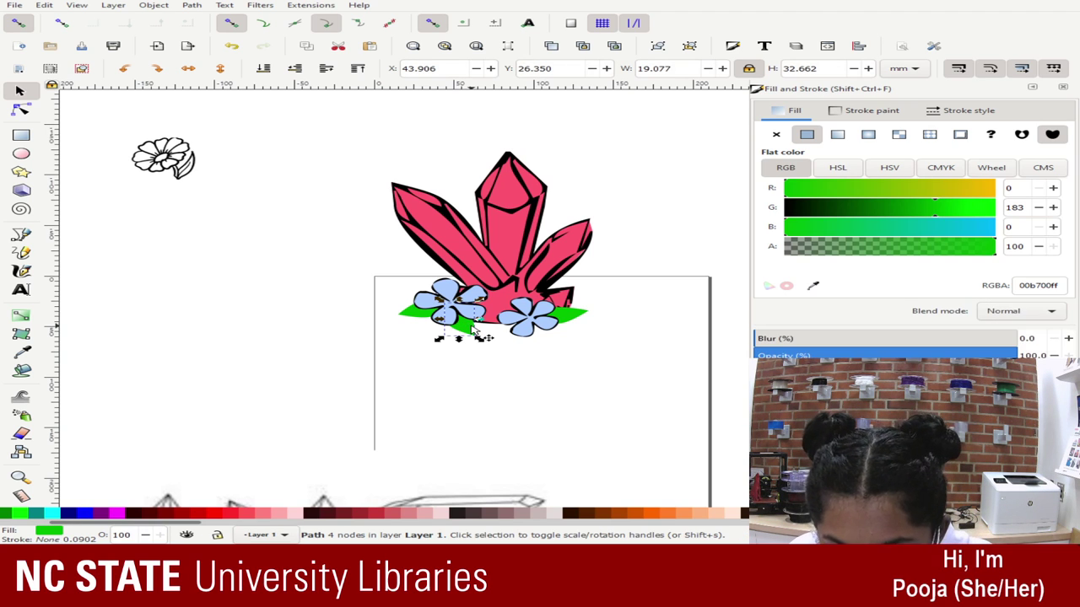
{"action": "left_click_drag", "start_coordinate": [475, 330], "coordinate": [483, 340]}
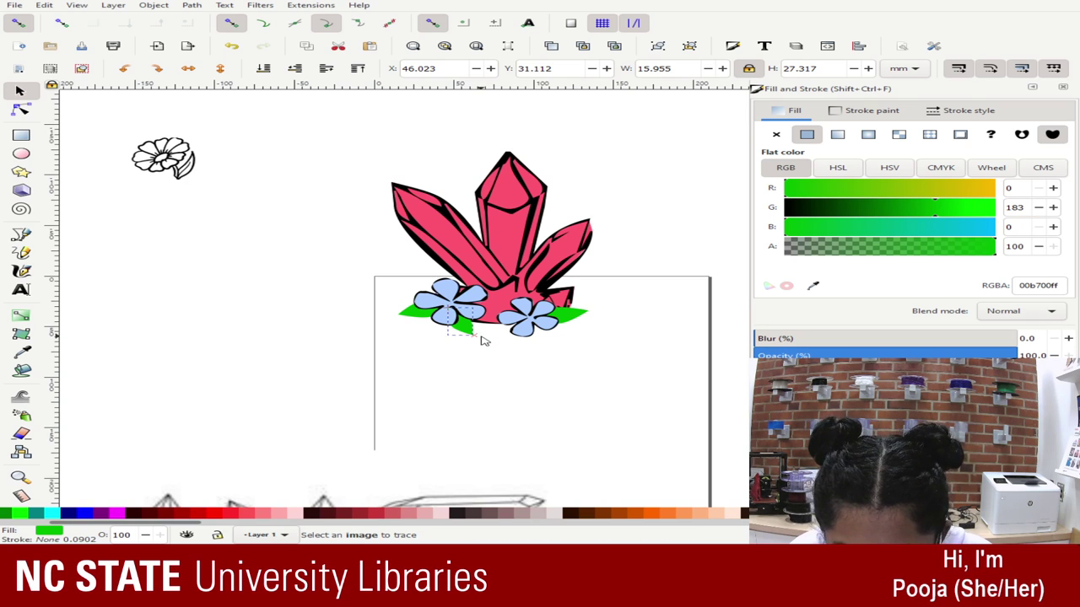
{"action": "left_click", "coordinate": [527, 369]}
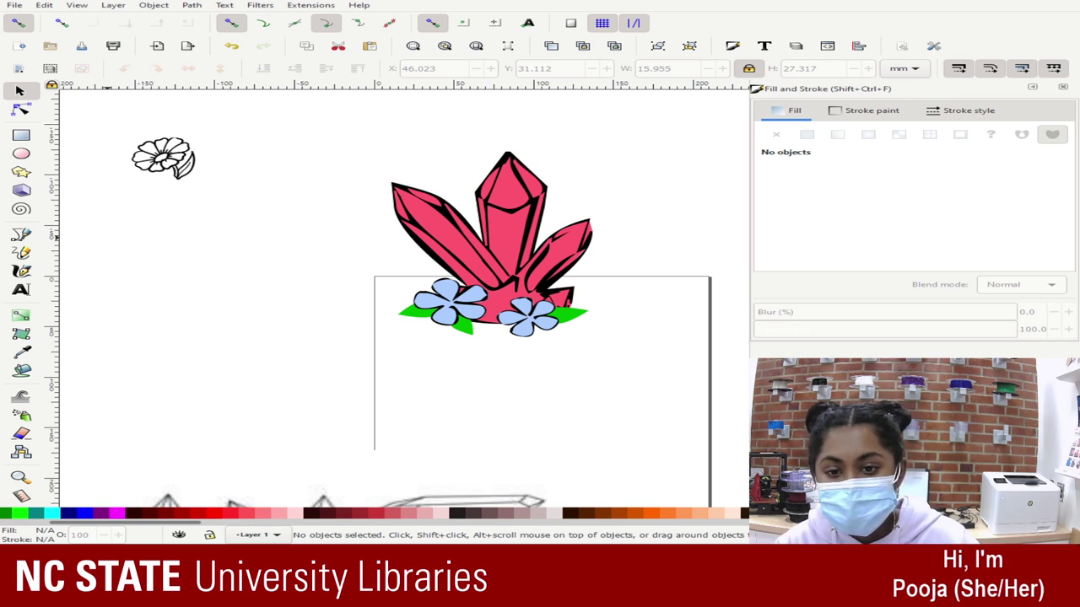
- Draw a circle with a radius of about 4 mm in the empty area beside the crystal and fill it yellow (ffff00)
{"action": "left_click", "coordinate": [21, 153]}
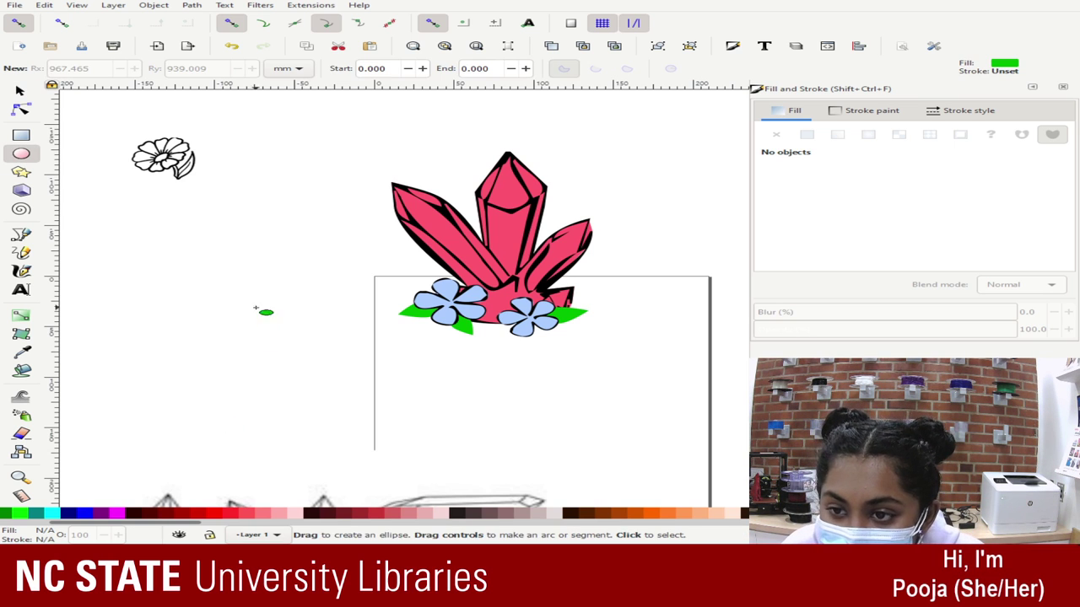
{"action": "mouse_move", "coordinate": [255, 296]}
{"action": "left_mouse_down"}
{"action": "mouse_move", "coordinate": [287, 313]}
{"action": "mouse_move", "coordinate": [262, 300]}
{"action": "left_mouse_up"}
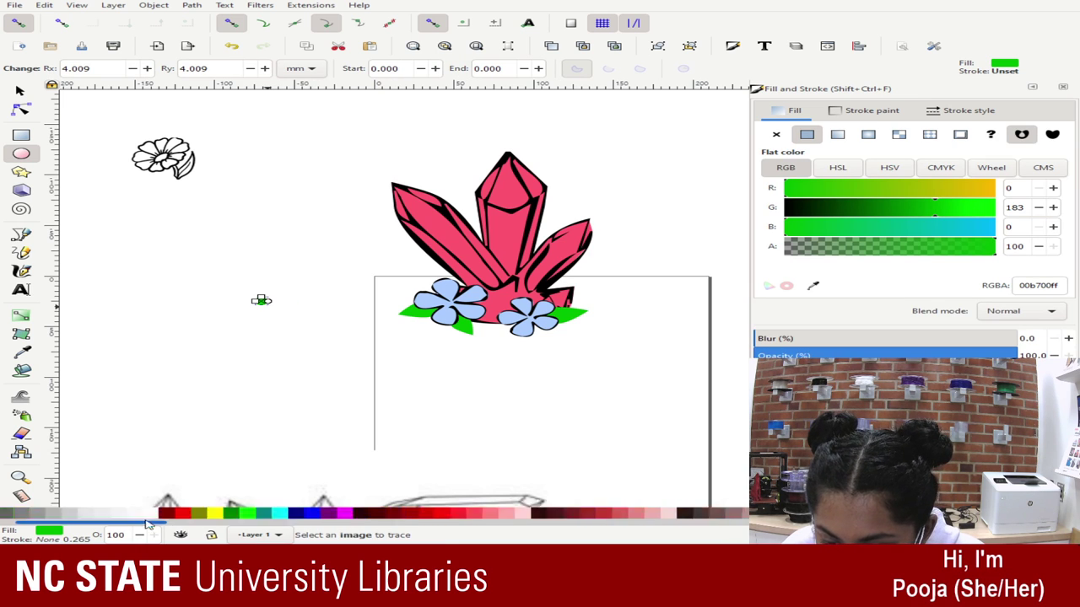
{"action": "left_click", "coordinate": [297, 514]}
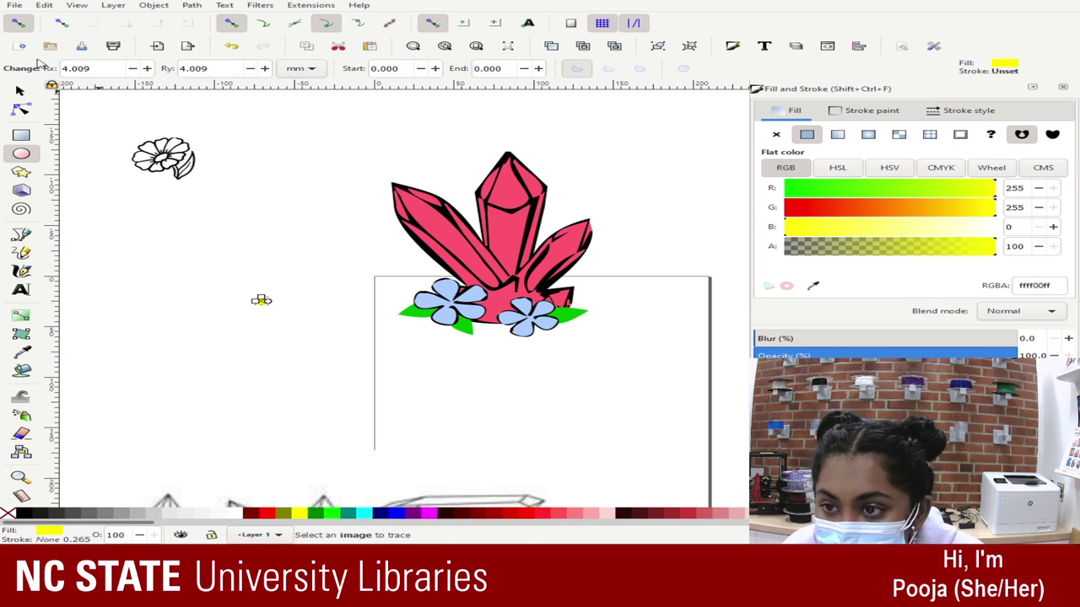
- Place the yellow circle on the larger flower's centre and a duplicate on the smaller flower's at about X 92.2, Y 37.2 mm
{"action": "key", "text": "s"}
{"action": "left_click_drag", "start_coordinate": [261, 301], "coordinate": [533, 313]}
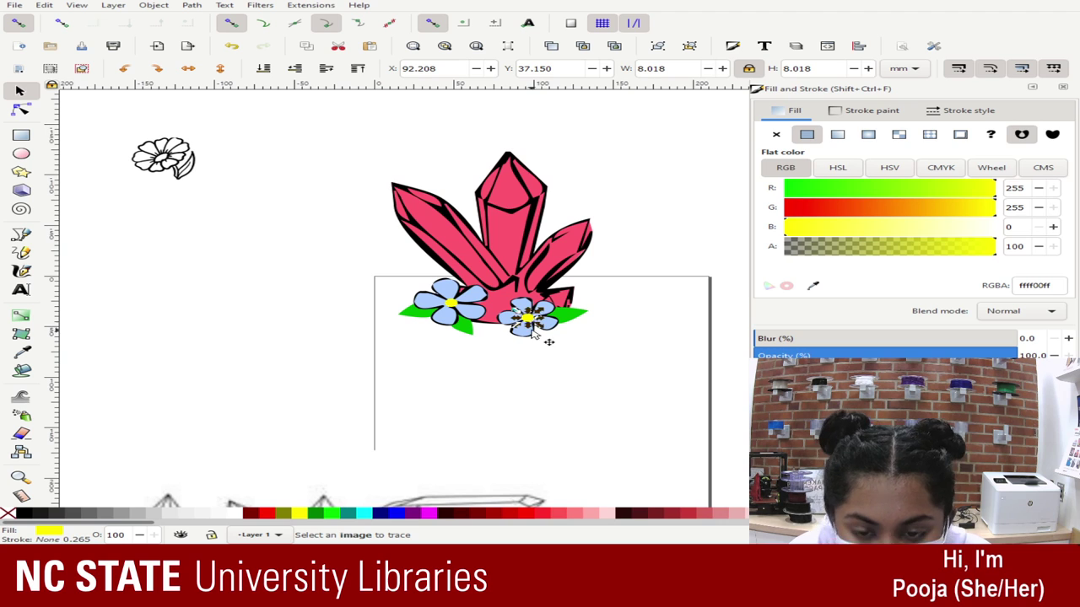
{"action": "left_click", "coordinate": [547, 407]}
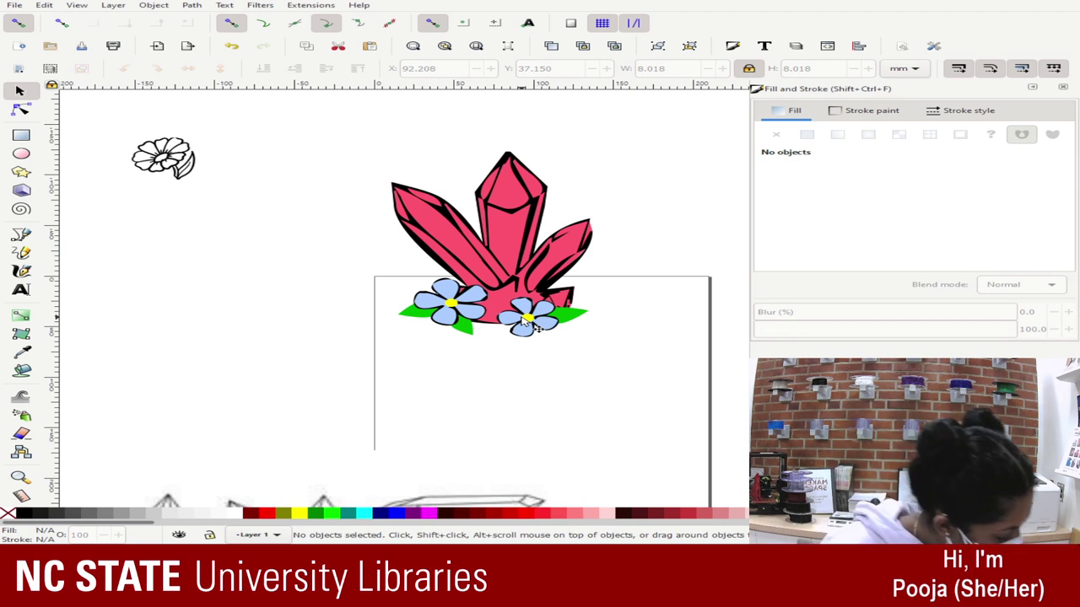
- Select both yellow flower centres and scale them down together to an overall size of about 49.7 × 20.2 mm
{"action": "left_click", "coordinate": [456, 301]}
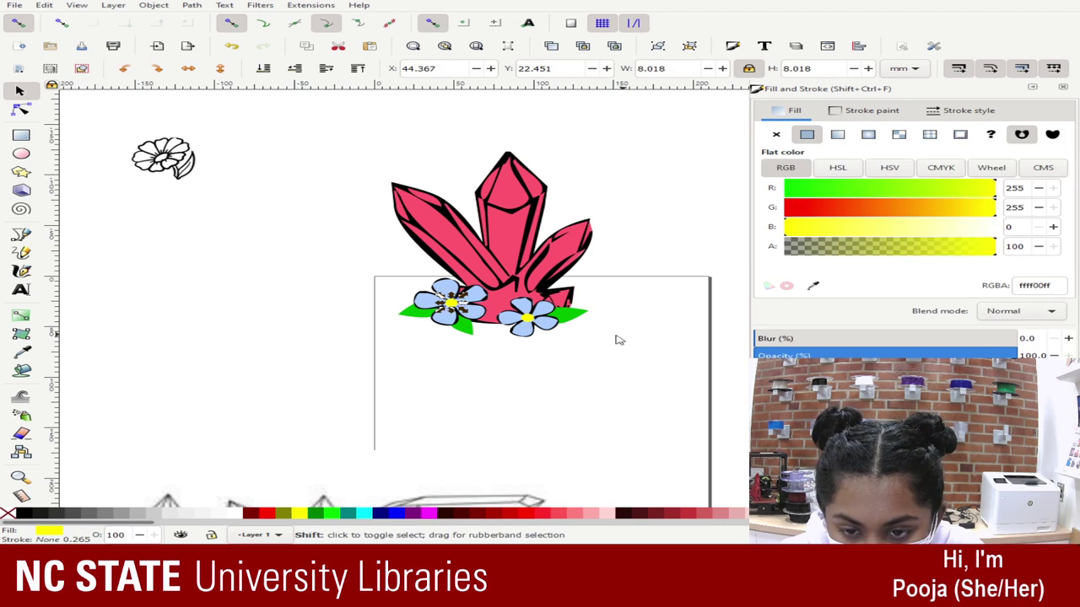
{"action": "left_click", "coordinate": [530, 319], "text": "shift"}
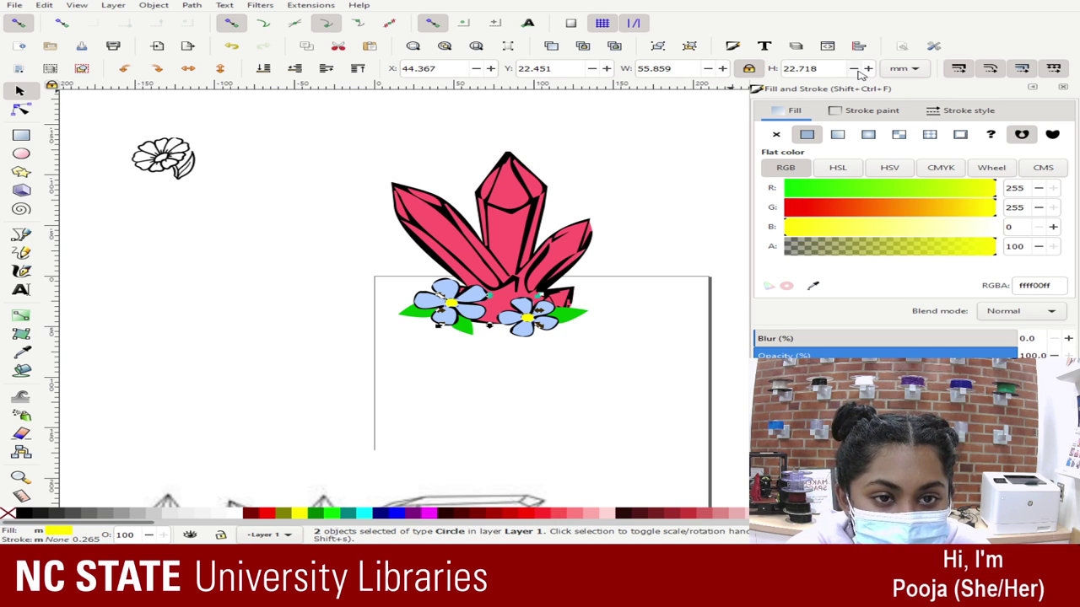
{"action": "left_click", "coordinate": [856, 71]}
{"action": "left_click", "coordinate": [857, 69]}
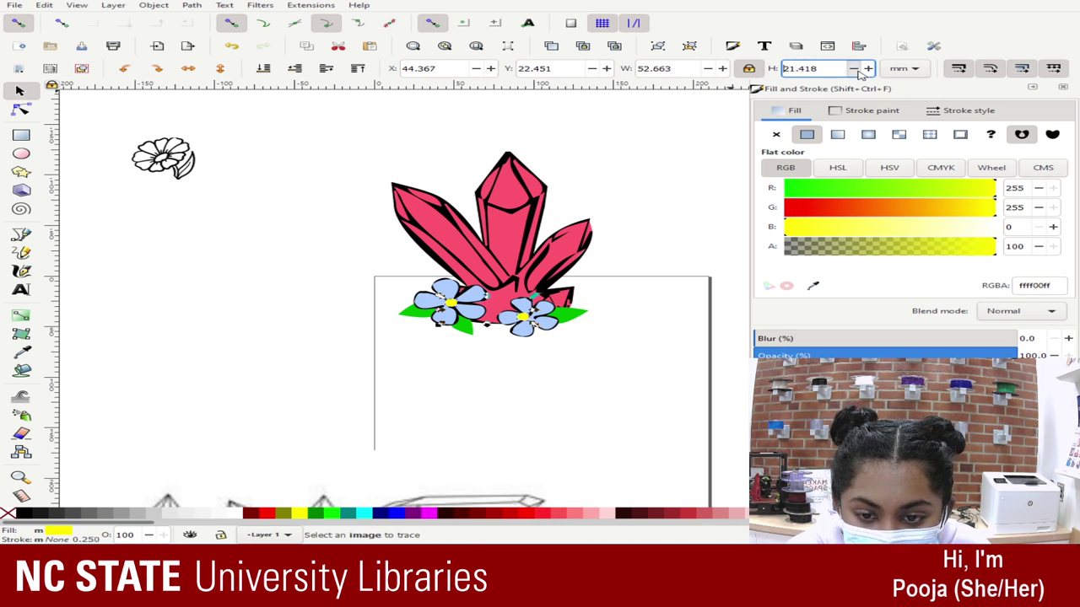
{"action": "left_click", "coordinate": [857, 69]}
{"action": "left_click", "coordinate": [856, 69]}
{"action": "left_click", "coordinate": [640, 353]}
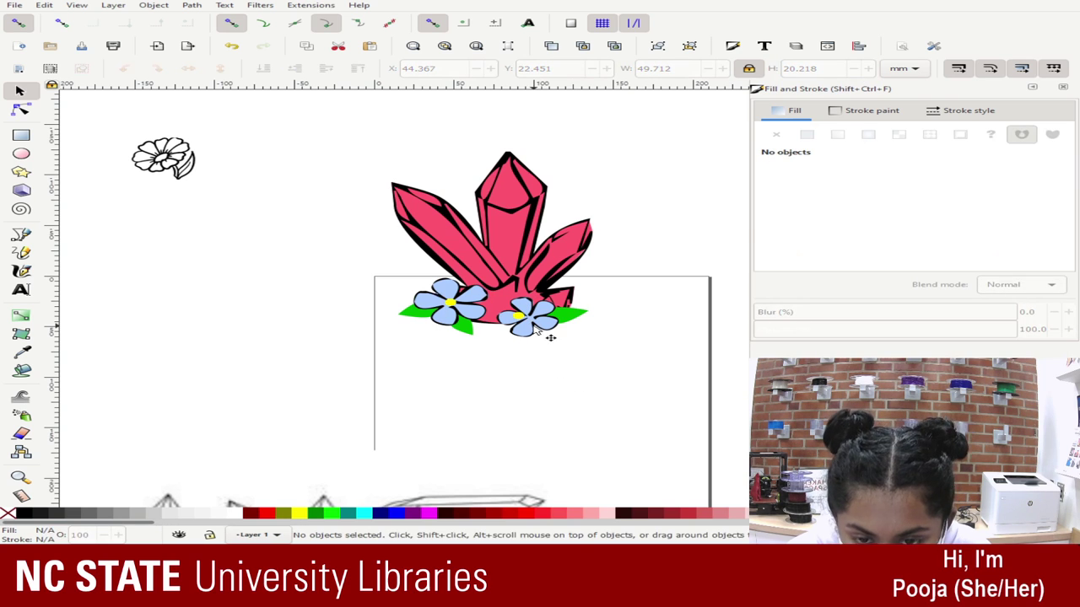
- Move the smaller flower's yellow circle back to the middle of its petals at about X 93.3, Y 36.6 mm
{"action": "left_click", "coordinate": [520, 318]}
{"action": "key", "text": "Right"}
{"action": "key", "text": "Right"}
{"action": "key", "text": "Right"}
{"action": "key", "text": "Right"}
{"action": "key", "text": "Right"}
{"action": "key", "text": "Right"}
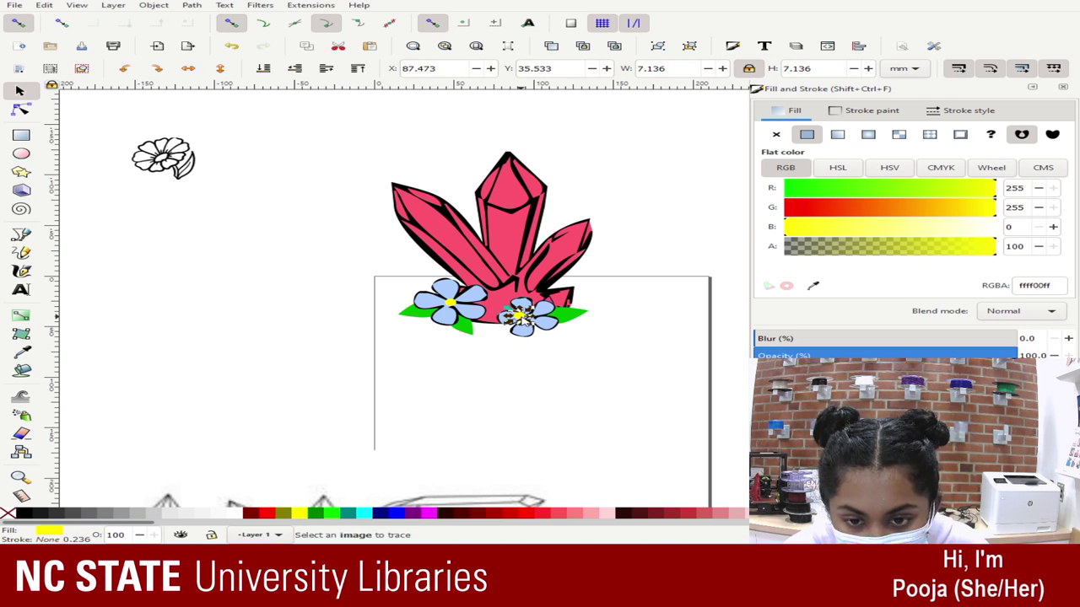
{"action": "left_click_drag", "start_coordinate": [524, 316], "coordinate": [529, 318]}
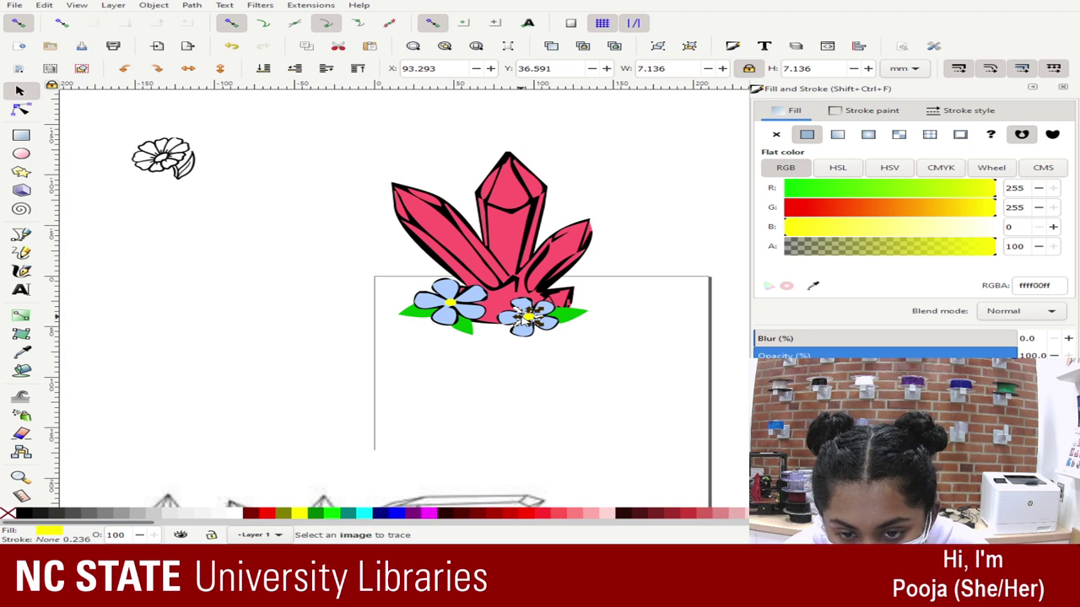
{"action": "left_click", "coordinate": [522, 382]}
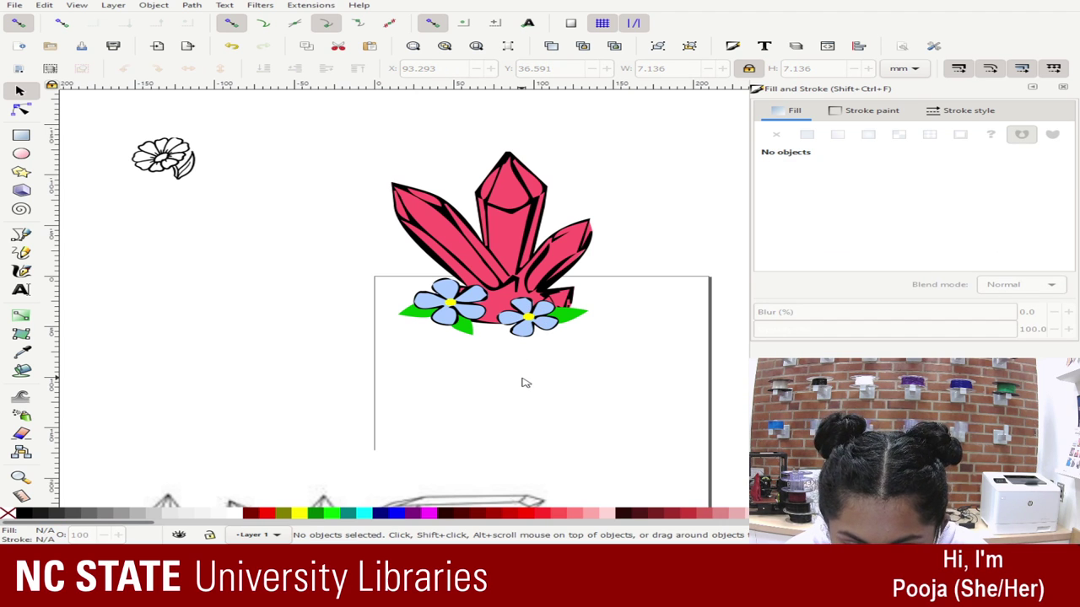
- Nudge the larger flower's yellow circle into the middle of its petals at about X 44.9, Y 23.0 mm
{"action": "left_click", "coordinate": [452, 302]}
{"action": "key", "text": "Right"}
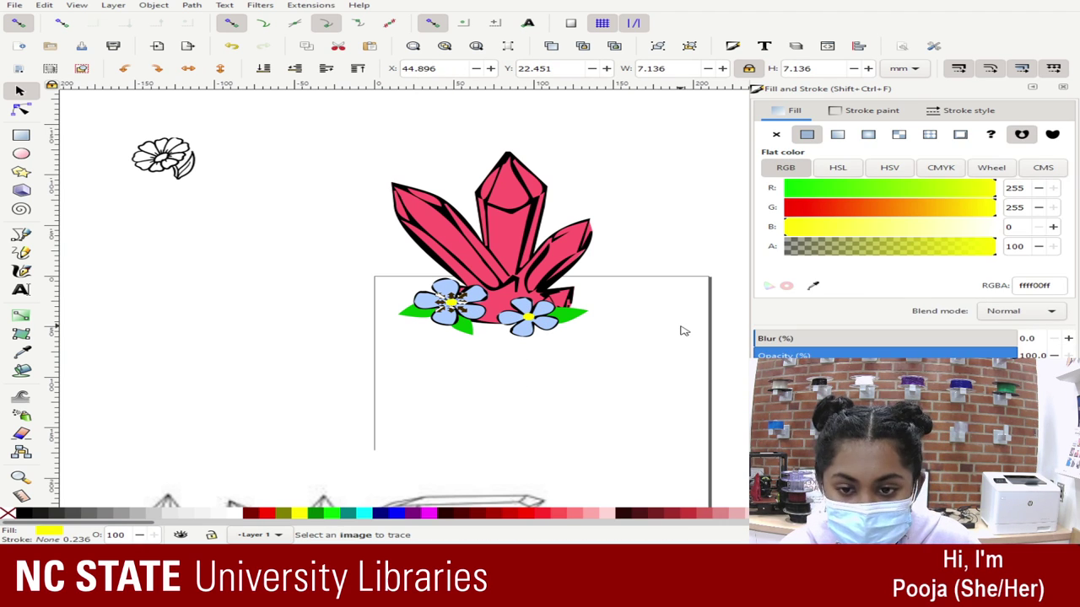
{"action": "key", "text": "Down"}
{"action": "key", "text": "Escape"}
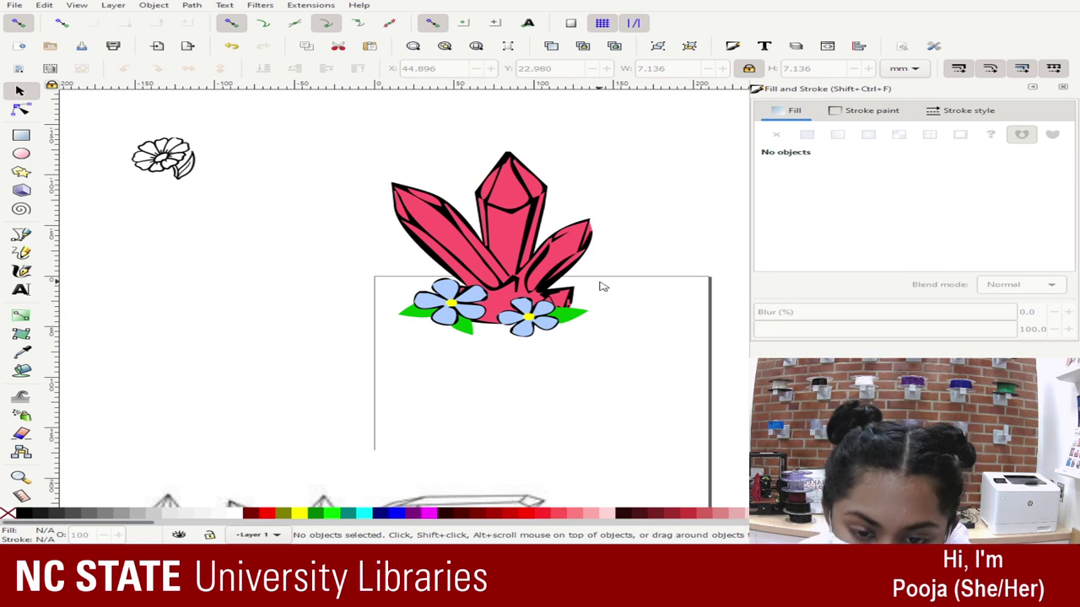
- Paste a copy of the smaller flower's leaf at about X 104.7, Y 28.8 mm, fill it black (000000), and lower it behind the green leaf
{"action": "left_click", "coordinate": [571, 316]}
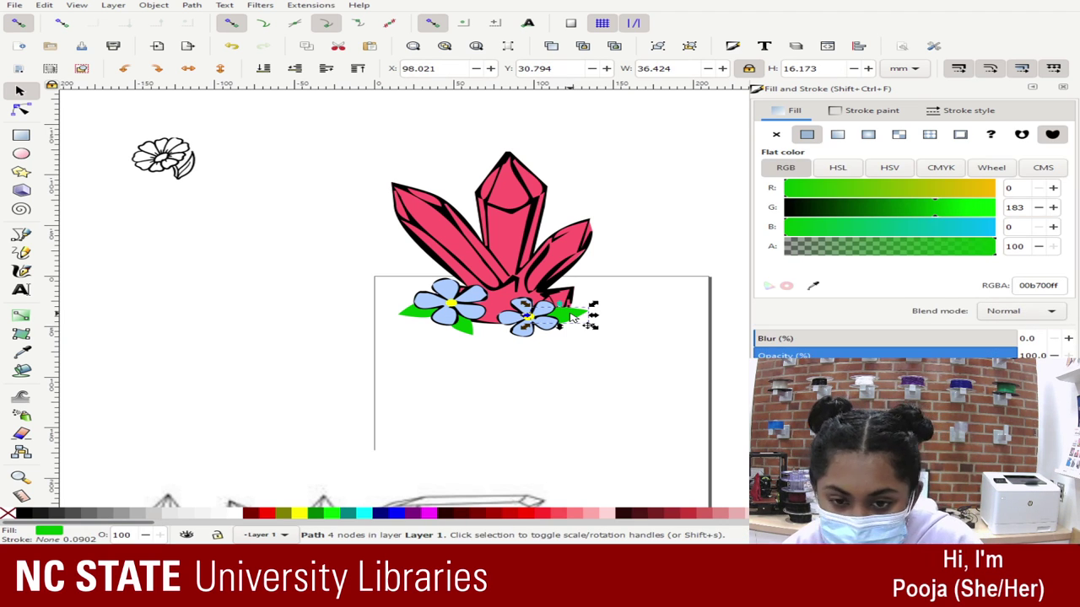
{"action": "key", "text": "ctrl+v"}
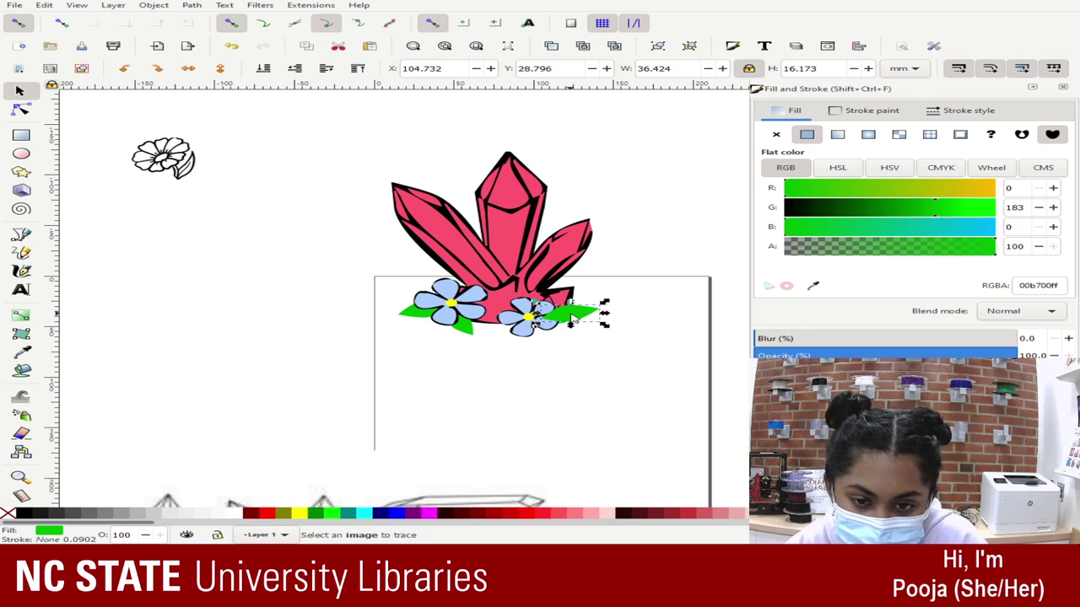
{"action": "left_click", "coordinate": [805, 205]}
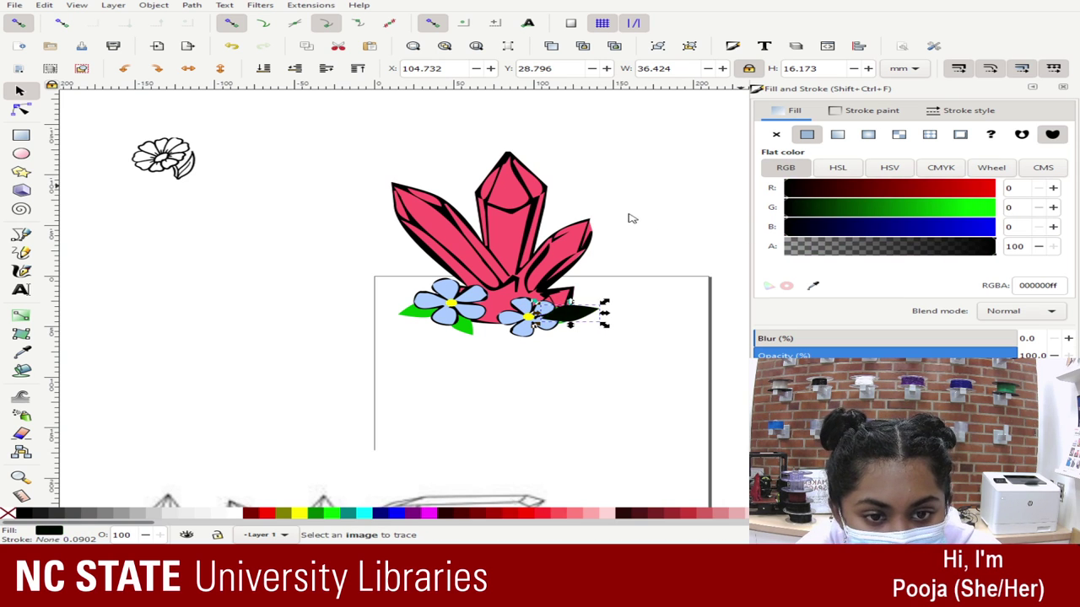
{"action": "left_click", "coordinate": [272, 67]}
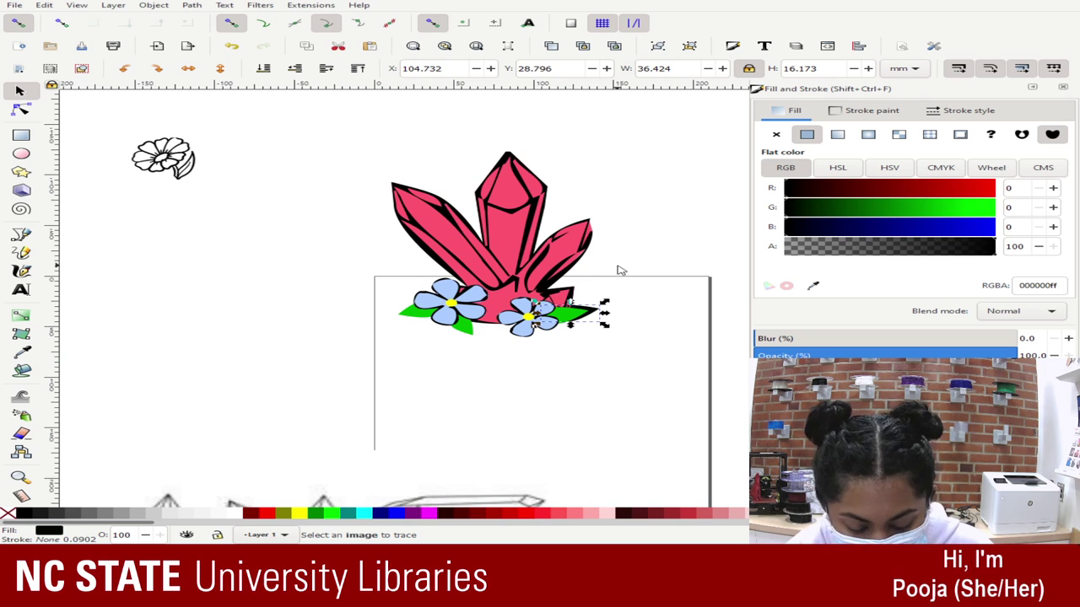
- Nudge the black leaf behind the smaller flower's green leaf to about X 101.6, Y 29.9 mm
{"action": "key", "text": "Left"}
{"action": "key", "text": "Left"}
{"action": "key", "text": "Left"}
{"action": "key", "text": "Left"}
{"action": "key", "text": "Left"}
{"action": "key", "text": "Left"}
{"action": "key", "text": "Down"}
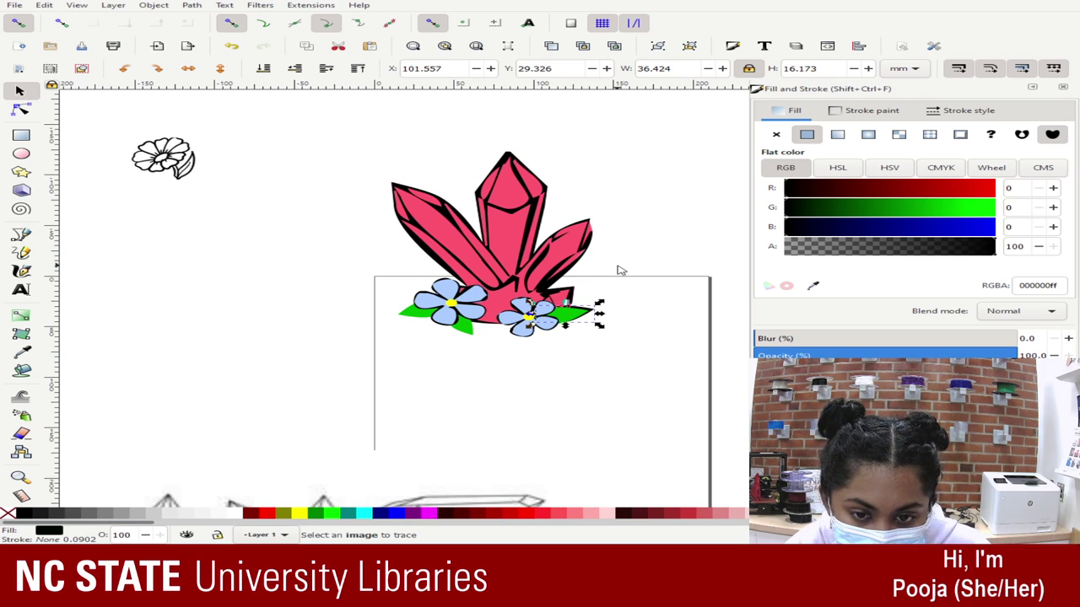
{"action": "key", "text": "Down"}
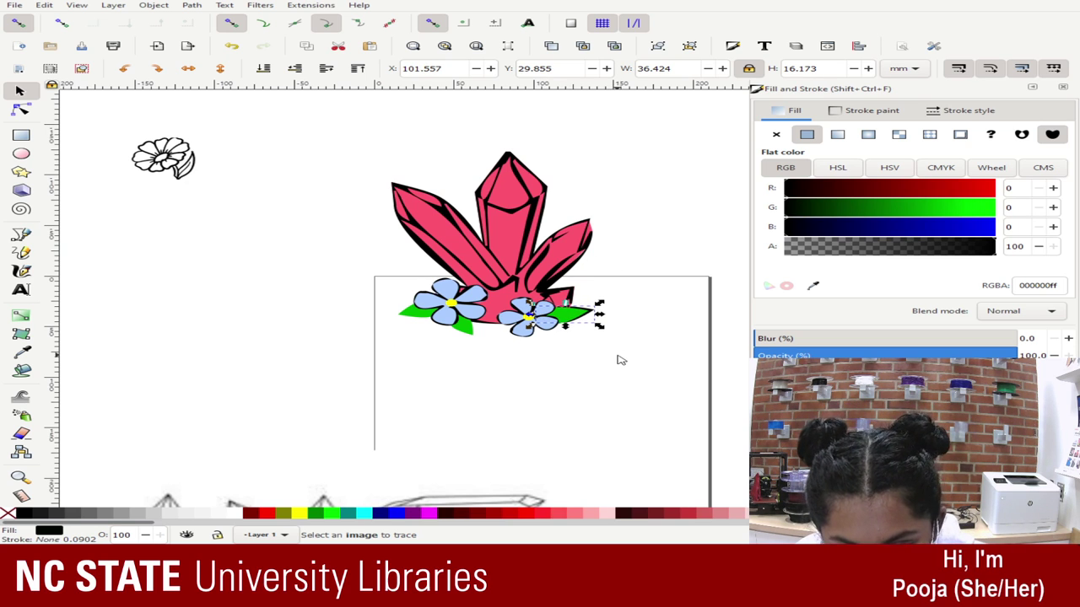
- Stretch the black leaf behind the smaller flower's green leaf at both edges to a height of about 19.4 mm
{"action": "key", "text": "Escape"}
{"action": "key", "text": "plus"}
{"action": "key", "text": "plus"}
{"action": "key", "text": "plus"}
{"action": "key", "text": "plus"}
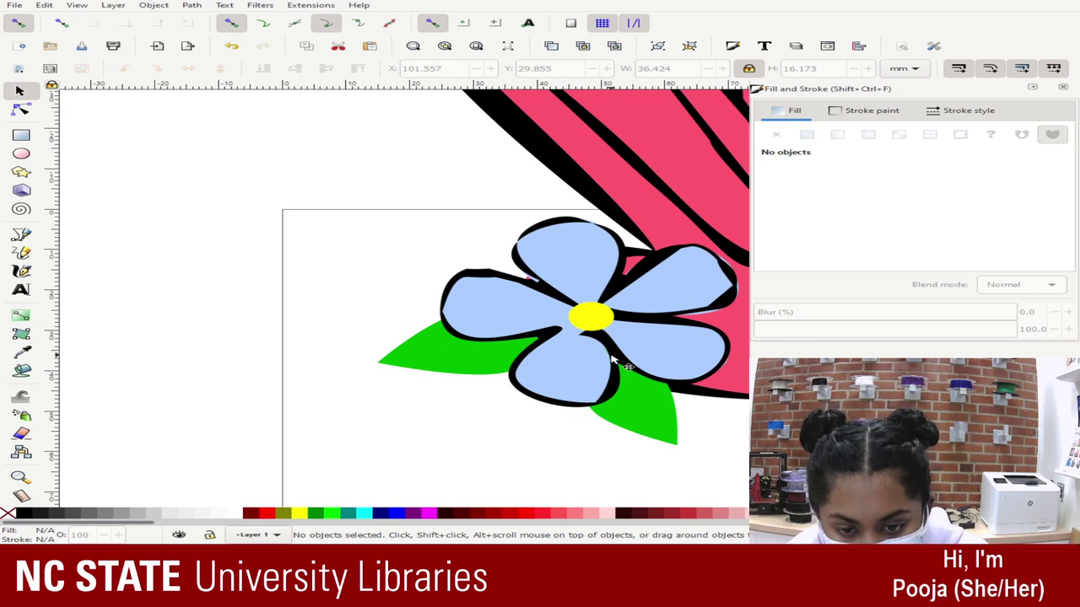
{"action": "left_click_drag", "start_coordinate": [534, 468], "coordinate": [755, 501]}
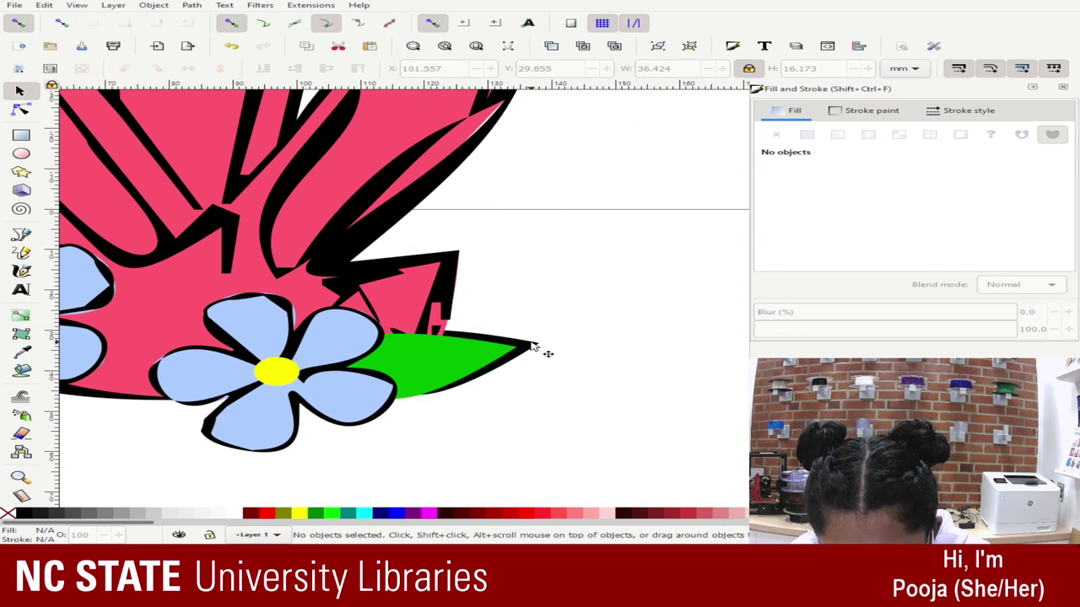
{"action": "left_click", "coordinate": [531, 345]}
{"action": "left_click_drag", "start_coordinate": [427, 406], "coordinate": [432, 414]}
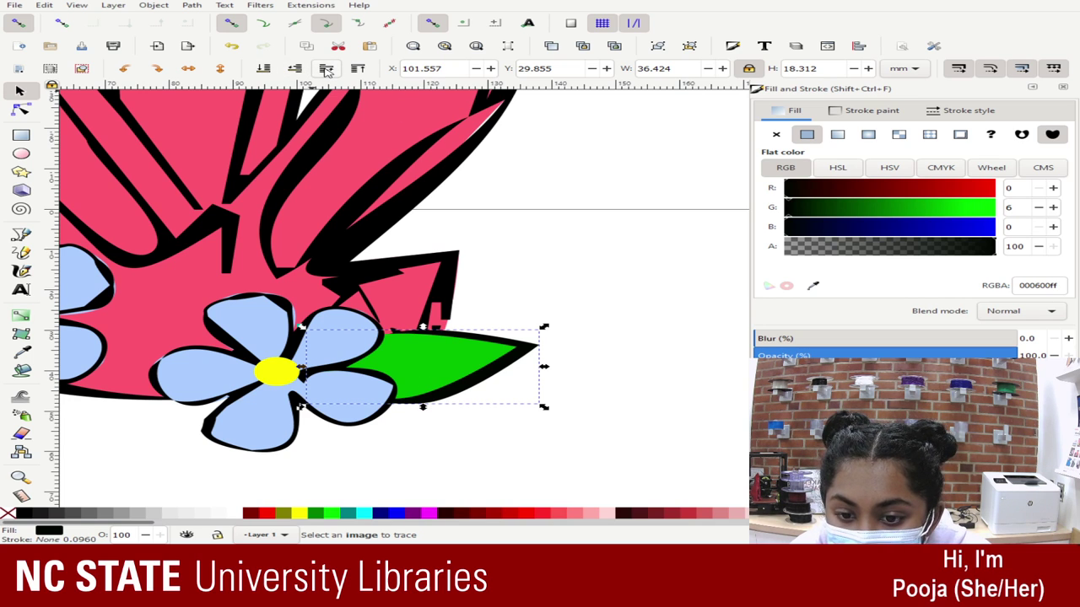
{"action": "left_click_drag", "start_coordinate": [428, 326], "coordinate": [429, 323]}
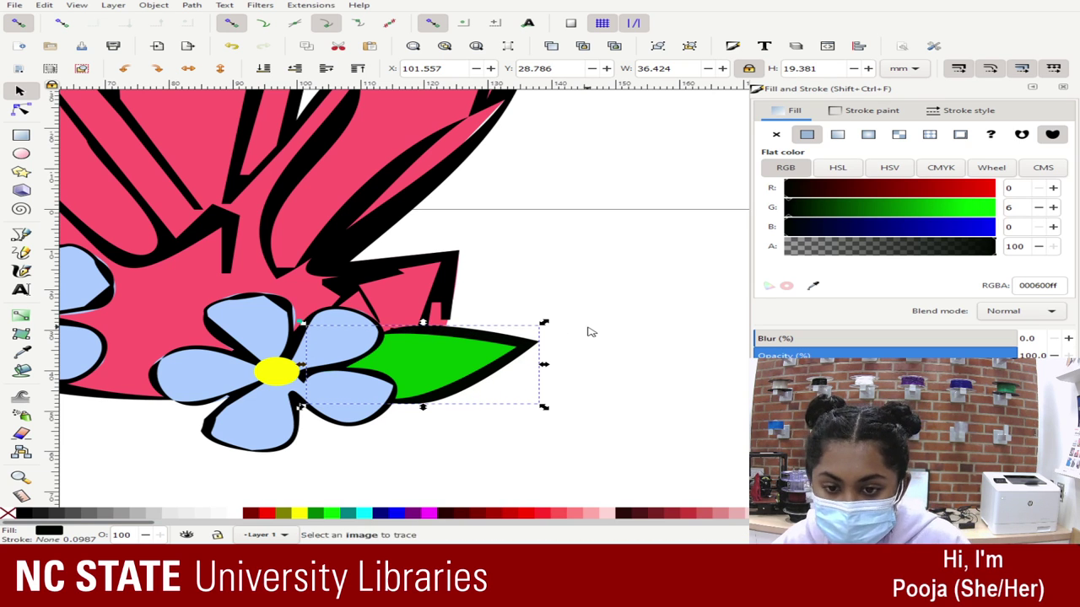
- Paste a copy of the larger flower's lower-right leaf at about X 46.8, Y 35.1 mm, fill it black (000000), and lower it to the bottom
{"action": "mouse_move", "coordinate": [510, 451]}
{"action": "left_mouse_down"}
{"action": "mouse_move", "coordinate": [55, 438]}
{"action": "mouse_move", "coordinate": [622, 414]}
{"action": "mouse_move", "coordinate": [558, 413]}
{"action": "mouse_move", "coordinate": [602, 427]}
{"action": "mouse_move", "coordinate": [508, 430]}
{"action": "left_mouse_up"}
{"action": "left_click", "coordinate": [422, 409]}
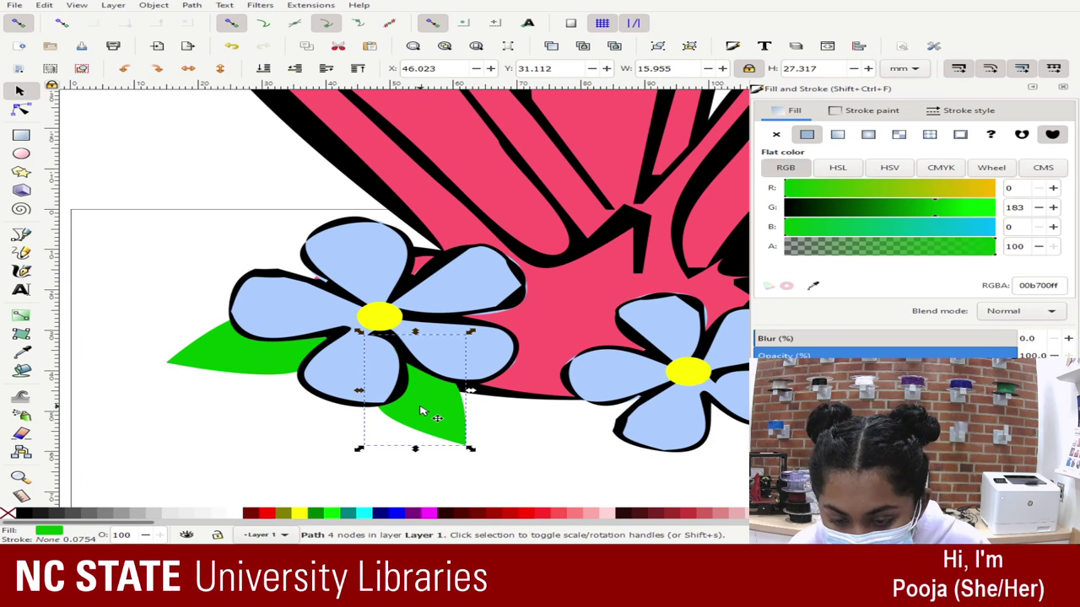
{"action": "key", "text": "ctrl+v"}
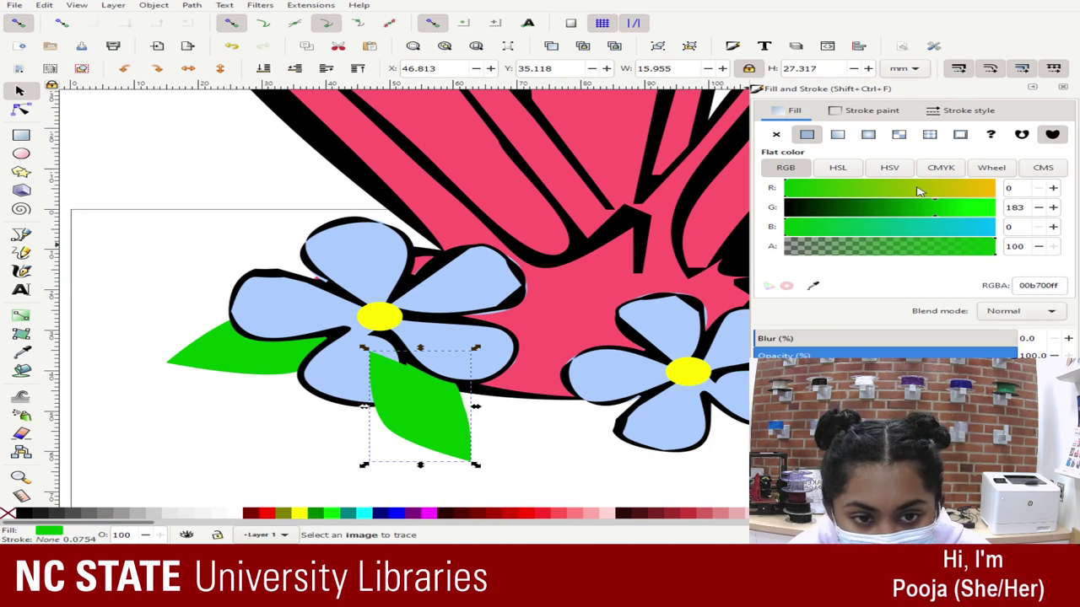
{"action": "left_click_drag", "start_coordinate": [899, 215], "coordinate": [637, 218]}
{"action": "left_click", "coordinate": [266, 67]}
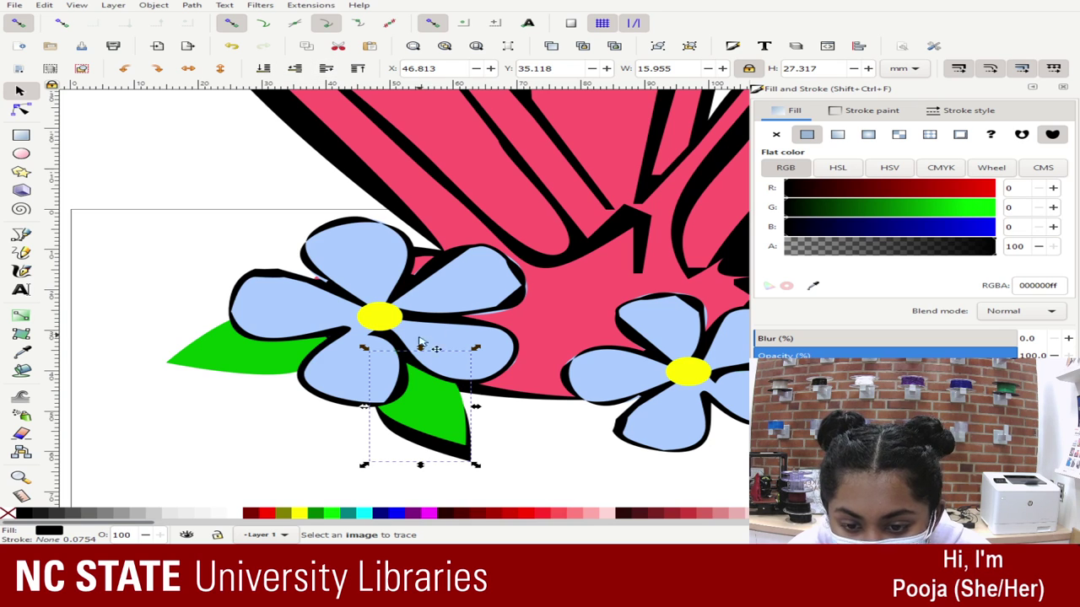
- Widen the black copy of the lower-right leaf to about 18.3 mm and move it to about X 45.8, Y 33.0 mm
{"action": "left_click_drag", "start_coordinate": [475, 408], "coordinate": [497, 411]}
{"action": "key", "text": "Left"}
{"action": "key", "text": "Up"}
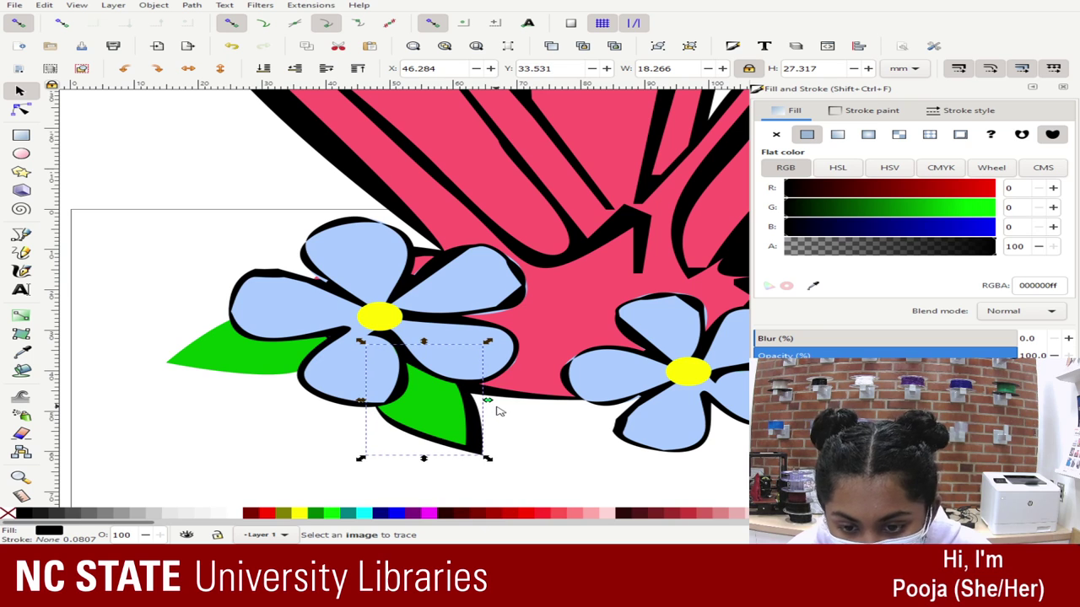
{"action": "key", "text": "Left"}
{"action": "key", "text": "Up"}
{"action": "key", "text": "Left"}
{"action": "key", "text": "Right"}
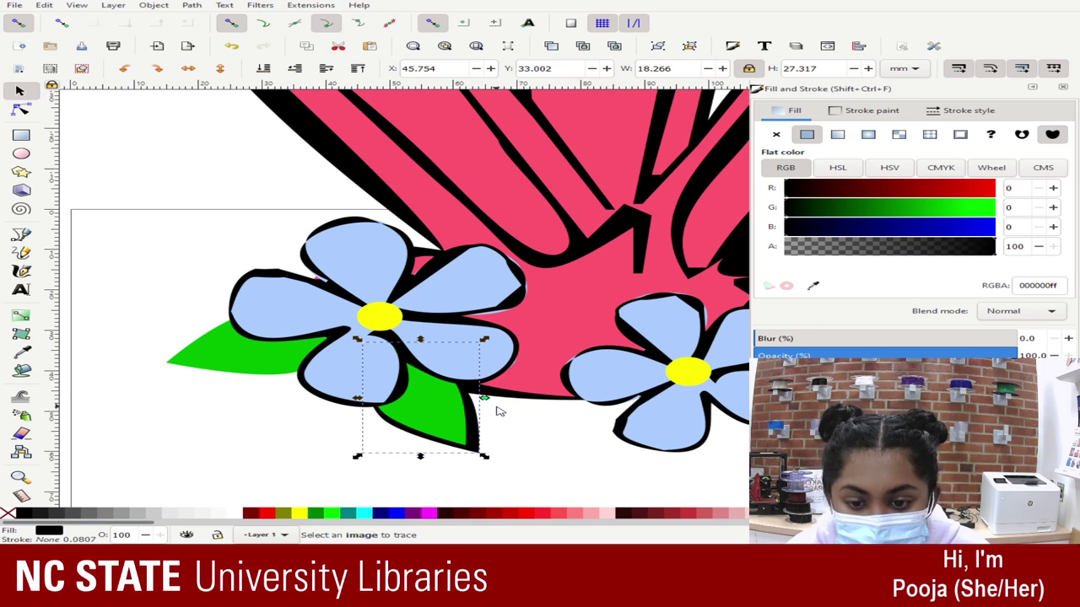
- Paste a copy of the larger flower's left leaf at about X 10.5, Y 28.5 mm, fill it black (000000), and lower it behind the green leaf
{"action": "left_click", "coordinate": [255, 361]}
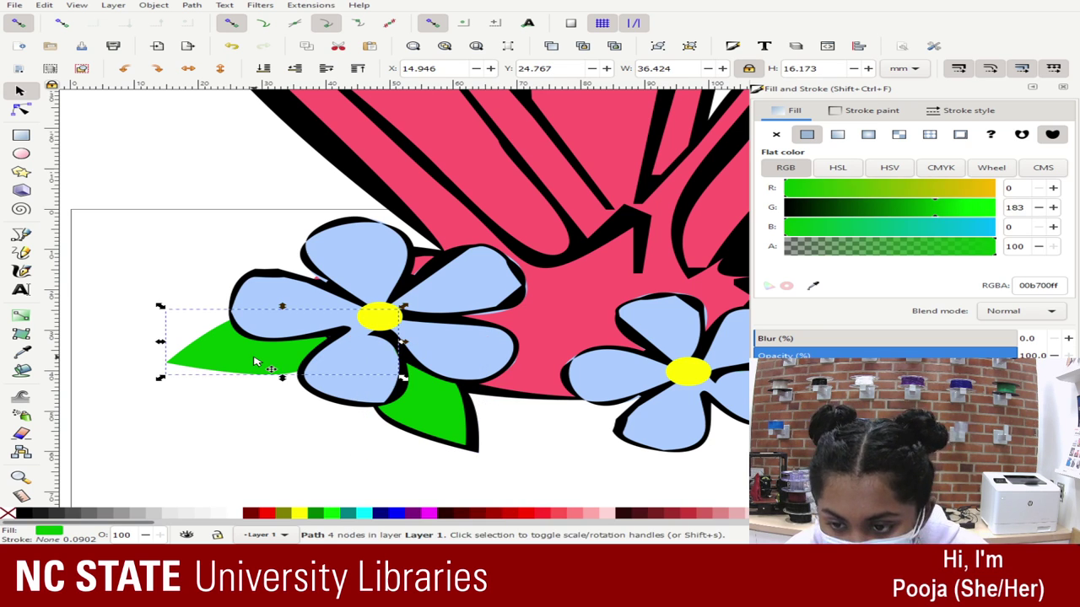
{"action": "key", "text": "ctrl+v"}
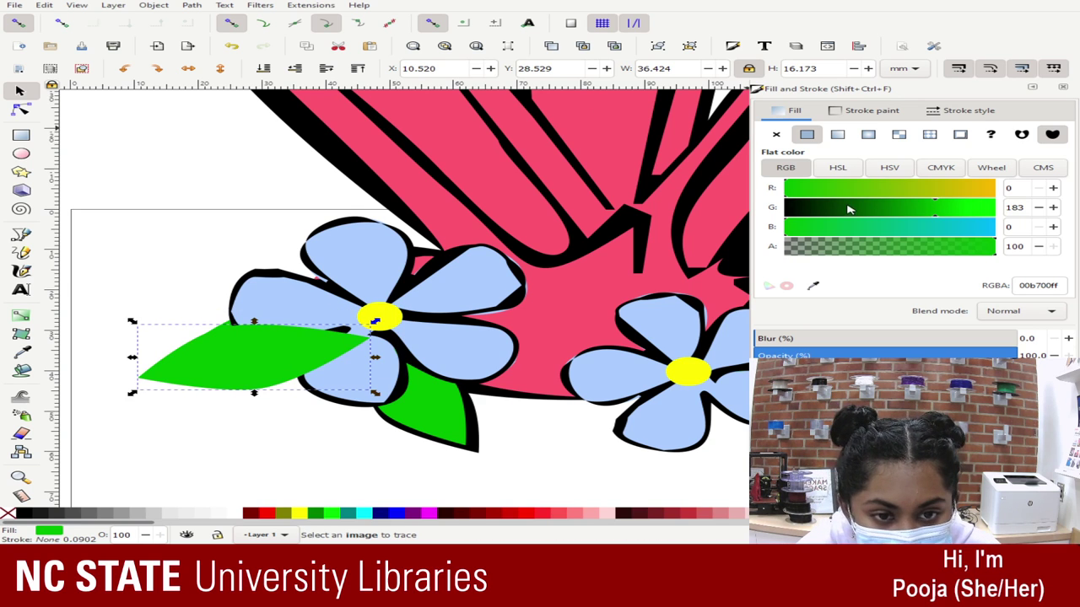
{"action": "left_click_drag", "start_coordinate": [850, 209], "coordinate": [516, 173]}
{"action": "key", "text": "Page_Down"}
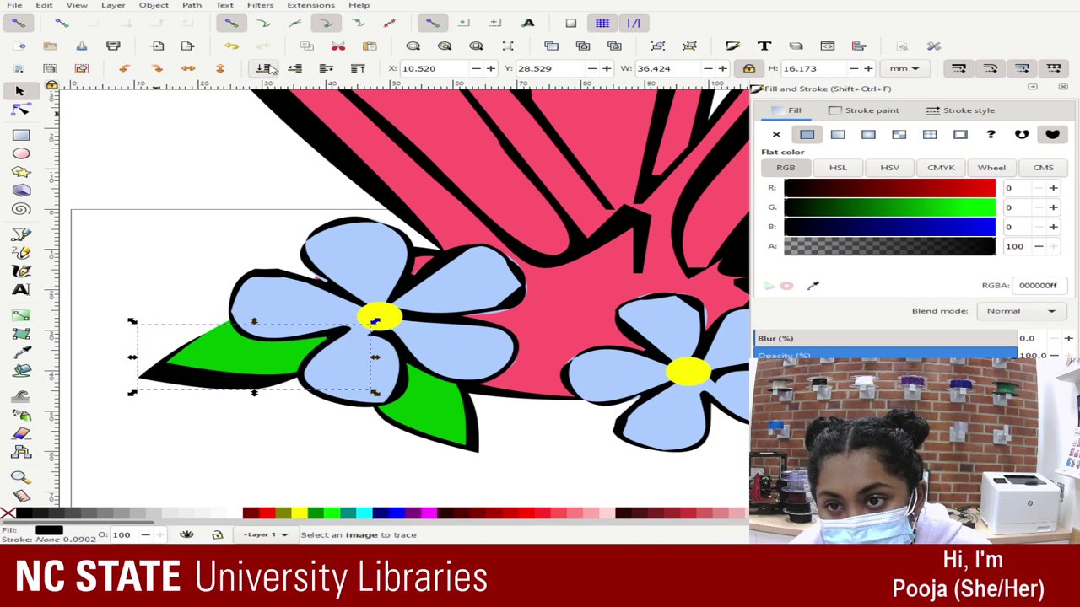
- Move the black copy behind the larger flower's left leaf to about X 13.2, Y 24.8 mm and stretch it to about 17.9 mm high
{"action": "key", "text": "Right"}
{"action": "key", "text": "Up"}
{"action": "key", "text": "Up"}
{"action": "key", "text": "Up"}
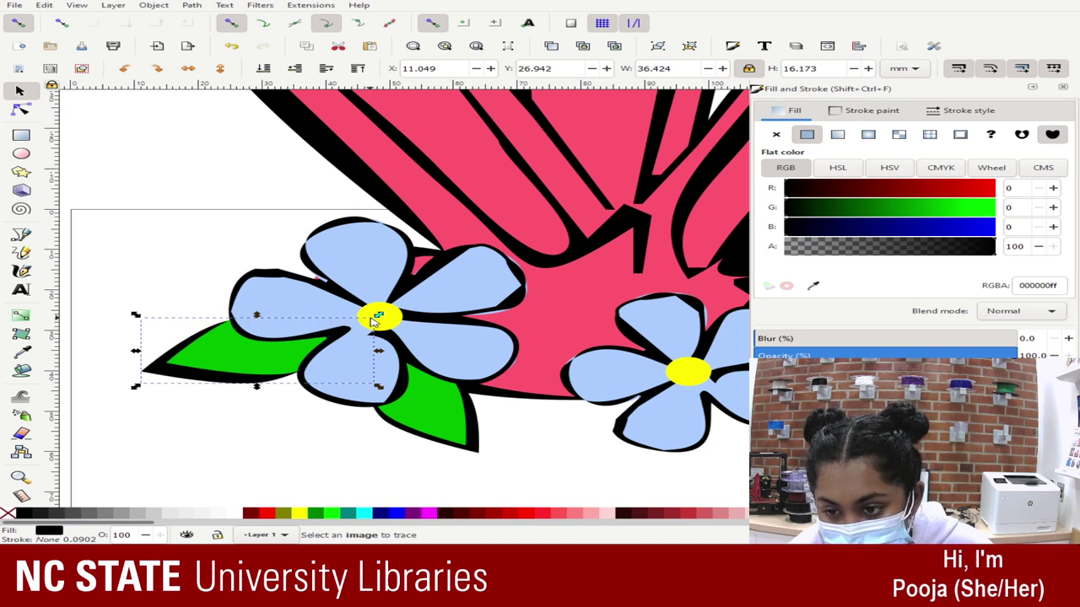
{"action": "key", "text": "Right"}
{"action": "key", "text": "Right"}
{"action": "key", "text": "Right"}
{"action": "key", "text": "Right"}
{"action": "key", "text": "Up"}
{"action": "key", "text": "Up"}
{"action": "key", "text": "Up"}
{"action": "key", "text": "Up"}
{"action": "key", "text": "Down"}
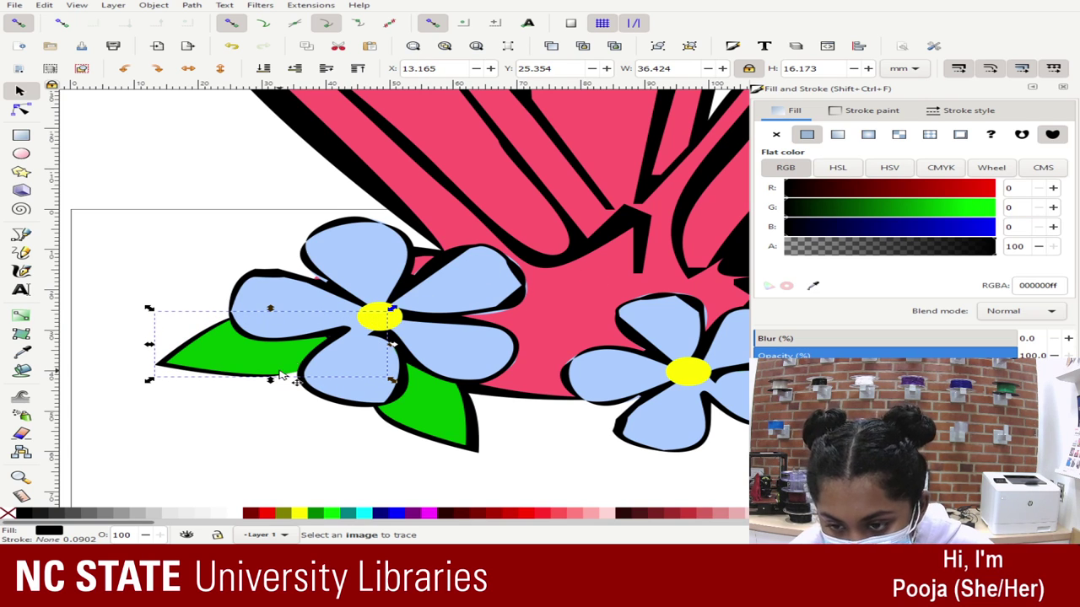
{"action": "left_click_drag", "start_coordinate": [270, 380], "coordinate": [281, 387]}
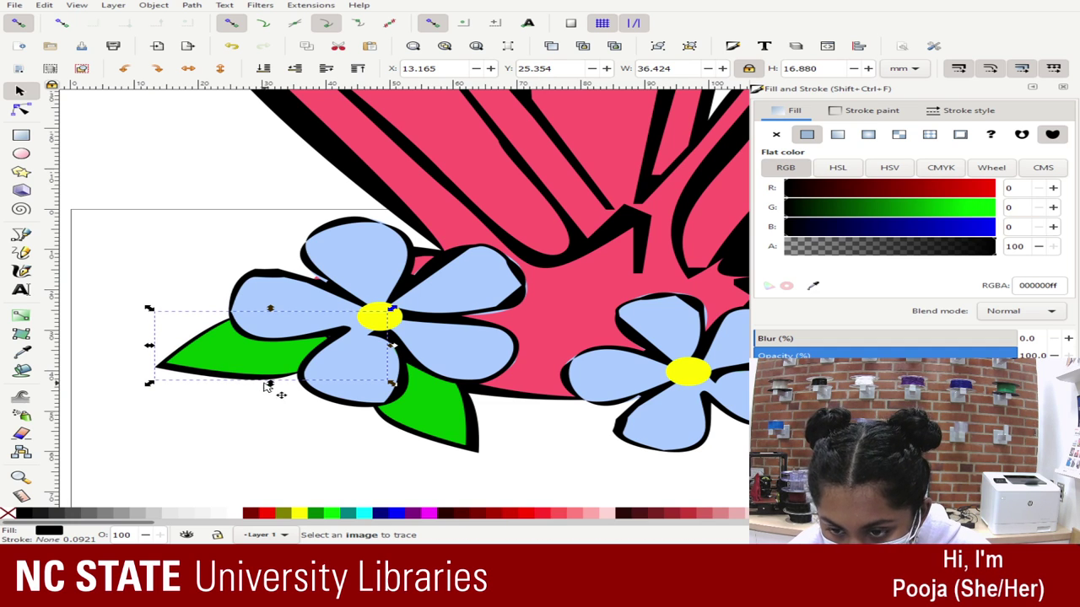
{"action": "left_click_drag", "start_coordinate": [269, 384], "coordinate": [272, 388]}
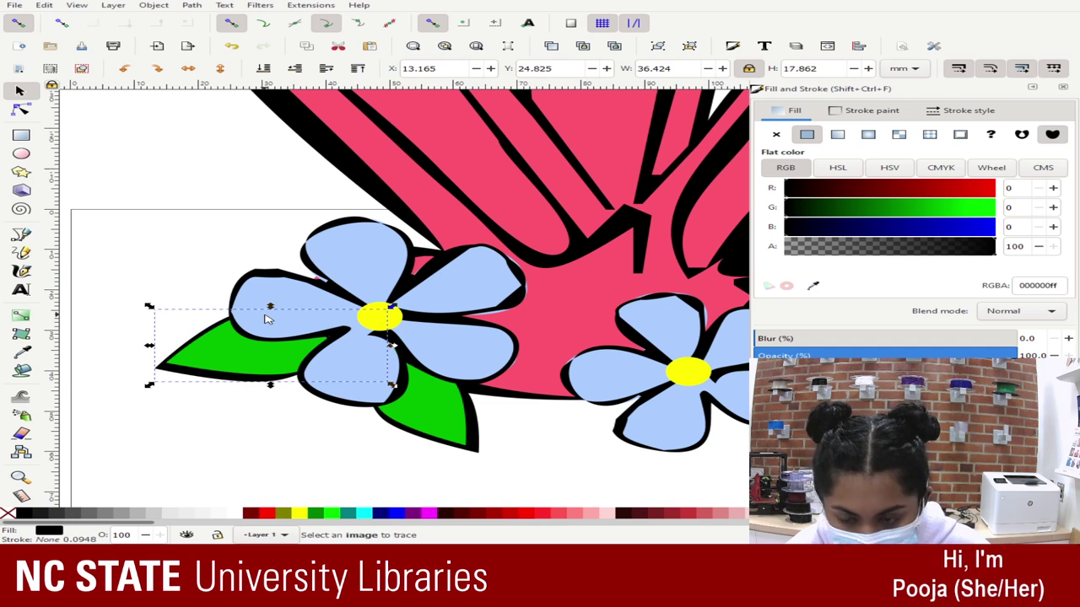
- Delete the uncoloured outline flower drawing that stands apart to the left of the crystal design
{"action": "left_click", "coordinate": [234, 479]}
{"action": "key", "text": "minus"}
{"action": "key", "text": "minus"}
{"action": "key", "text": "minus"}
{"action": "key", "text": "minus"}
{"action": "key", "text": "minus"}
{"action": "key", "text": "plus"}
{"action": "key", "text": "plus"}
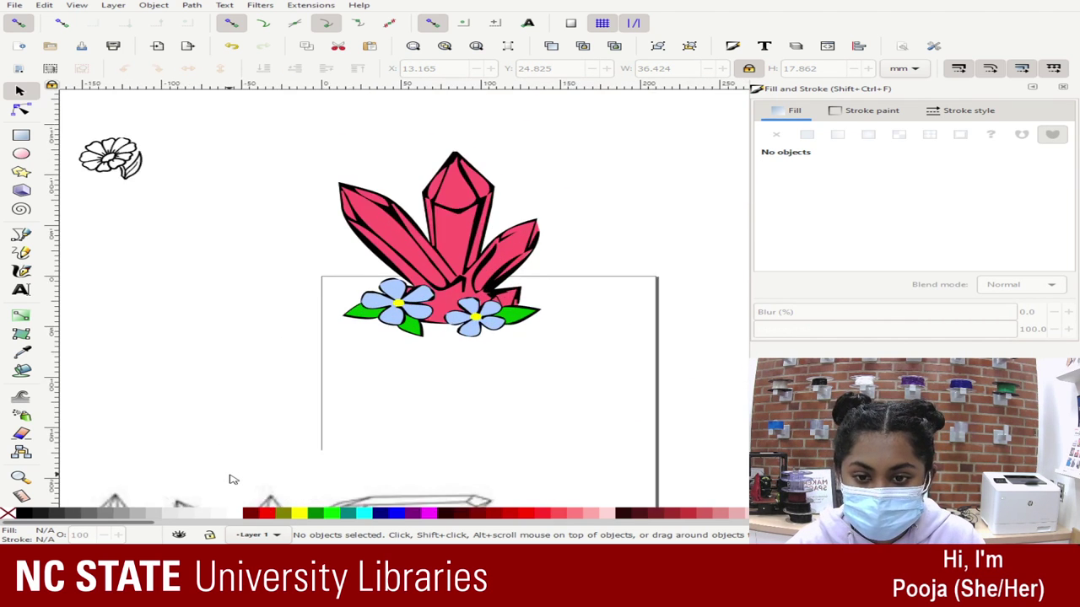
{"action": "key", "text": "minus"}
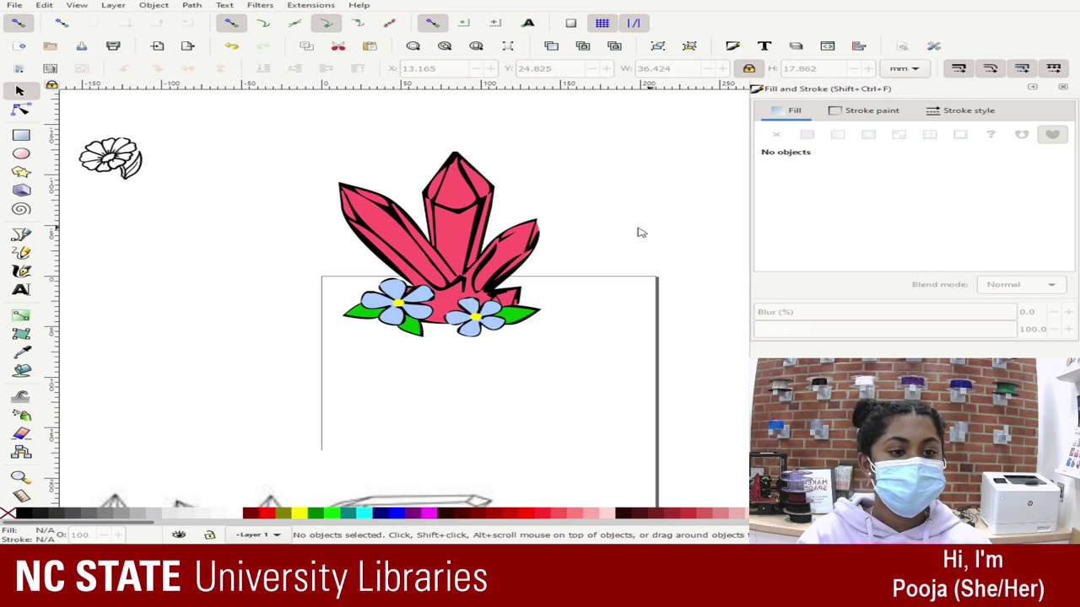
{"action": "mouse_move", "coordinate": [288, 125]}
{"action": "left_mouse_down"}
{"action": "mouse_move", "coordinate": [287, 212]}
{"action": "mouse_move", "coordinate": [605, 353]}
{"action": "left_mouse_up"}
{"action": "key", "text": "Escape"}
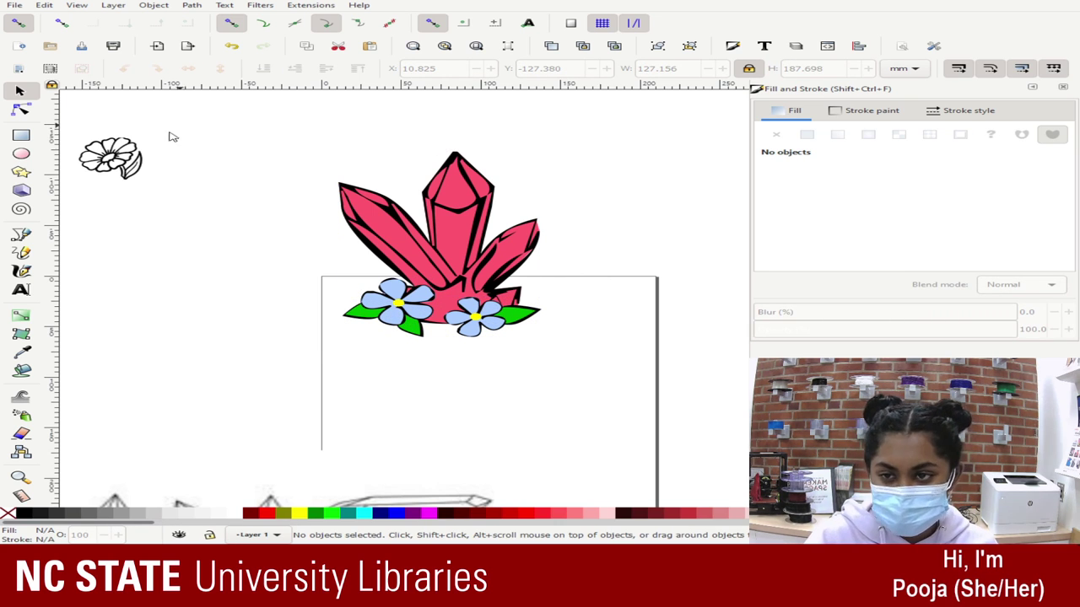
{"action": "left_click", "coordinate": [110, 156]}
{"action": "key", "text": "Escape"}
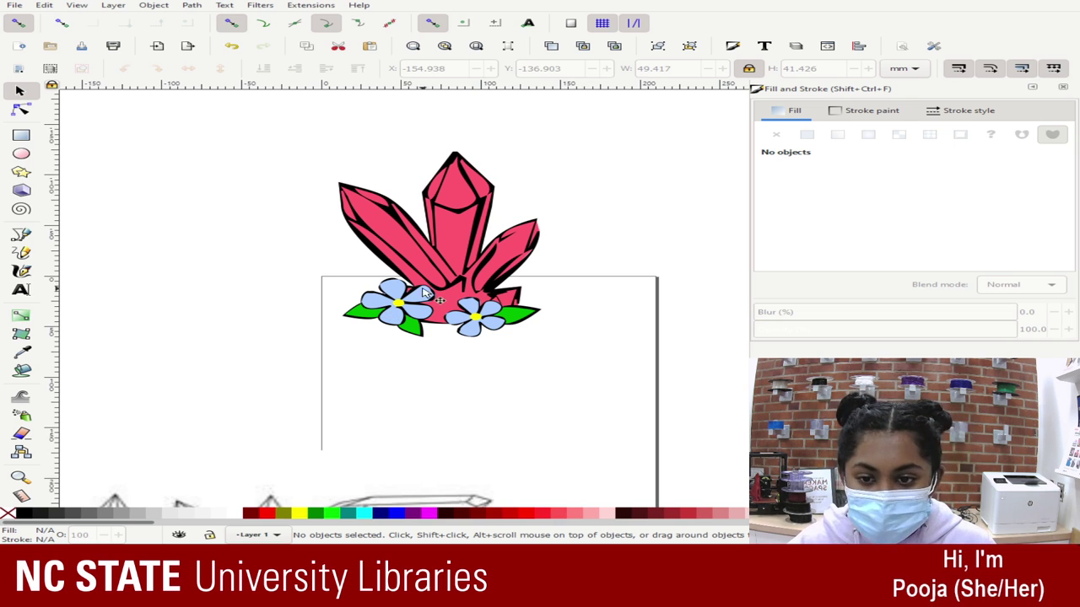
- Duplicate the larger flower's petal group, enlarge the copy to about 310.4 × 312.8 mm, and place it at about X -131.8, Y -119.7 mm
{"action": "left_click", "coordinate": [397, 286]}
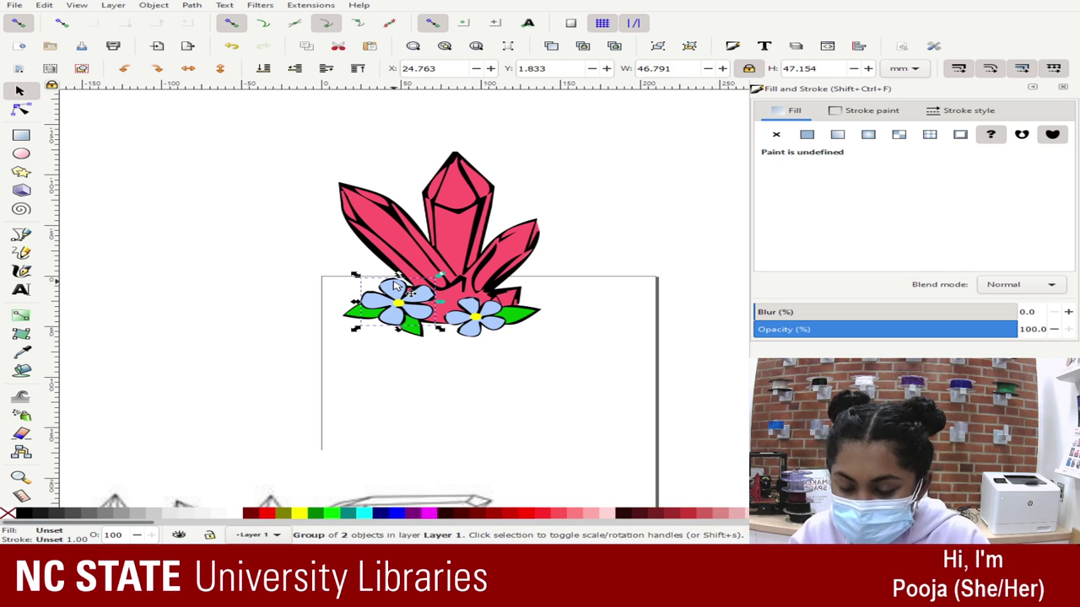
{"action": "left_click_drag", "start_coordinate": [397, 286], "coordinate": [148, 149]}
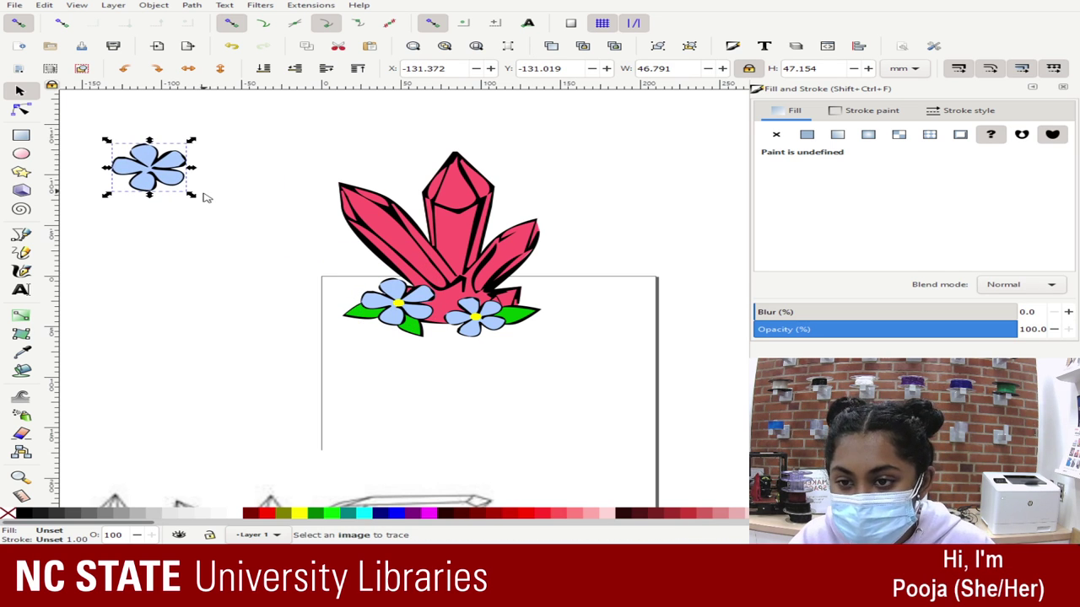
{"action": "left_click_drag", "start_coordinate": [203, 199], "coordinate": [728, 455]}
{"action": "left_click", "coordinate": [653, 229]}
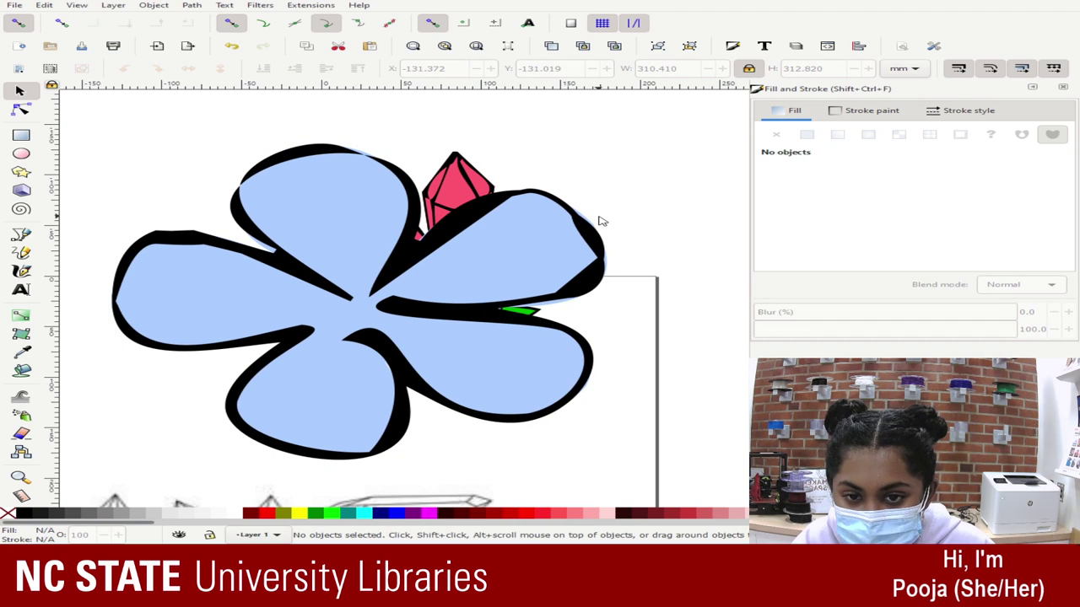
{"action": "left_click", "coordinate": [595, 229]}
{"action": "left_click_drag", "start_coordinate": [595, 229], "coordinate": [583, 248]}
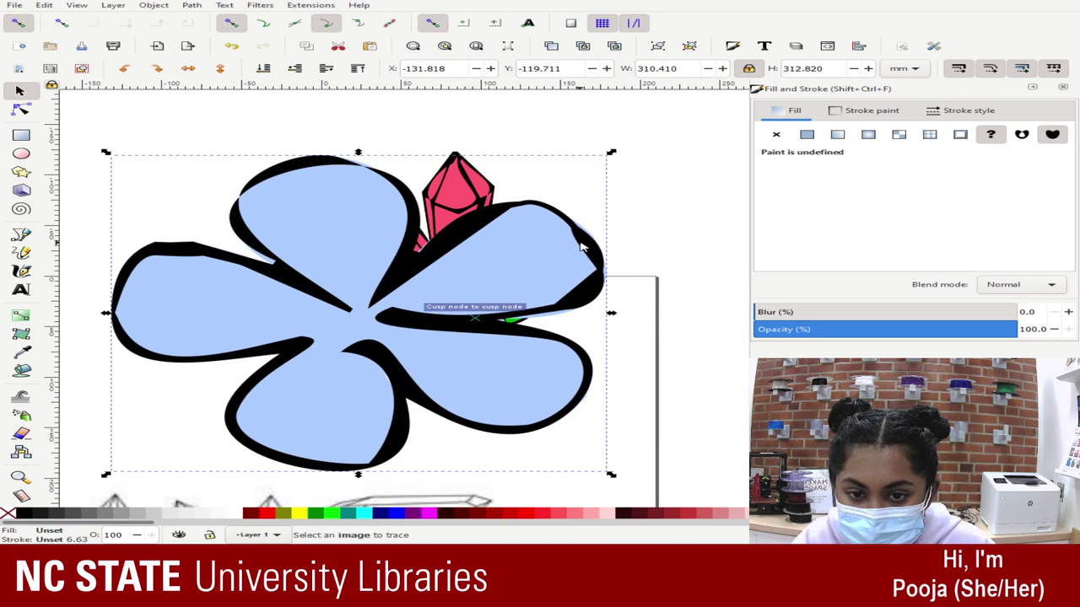
- Separate the black outline from the enlarged flower's blue petals, delete the outline, and select the blue petal shape
{"action": "left_click", "coordinate": [660, 265]}
{"action": "left_click_drag", "start_coordinate": [605, 283], "coordinate": [785, 299]}
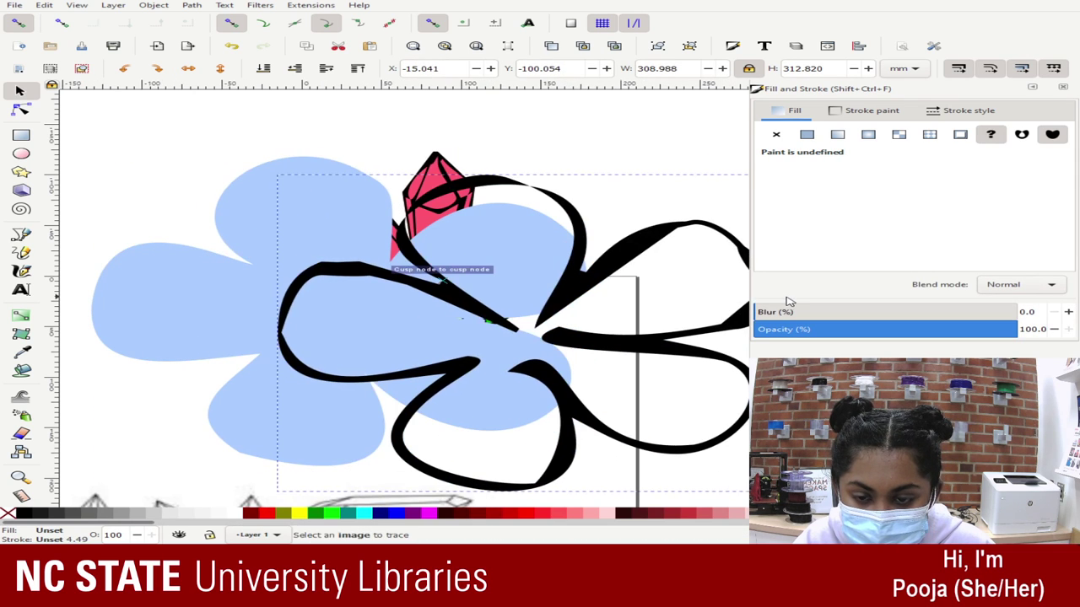
{"action": "key", "text": "Delete"}
{"action": "left_click", "coordinate": [197, 265]}
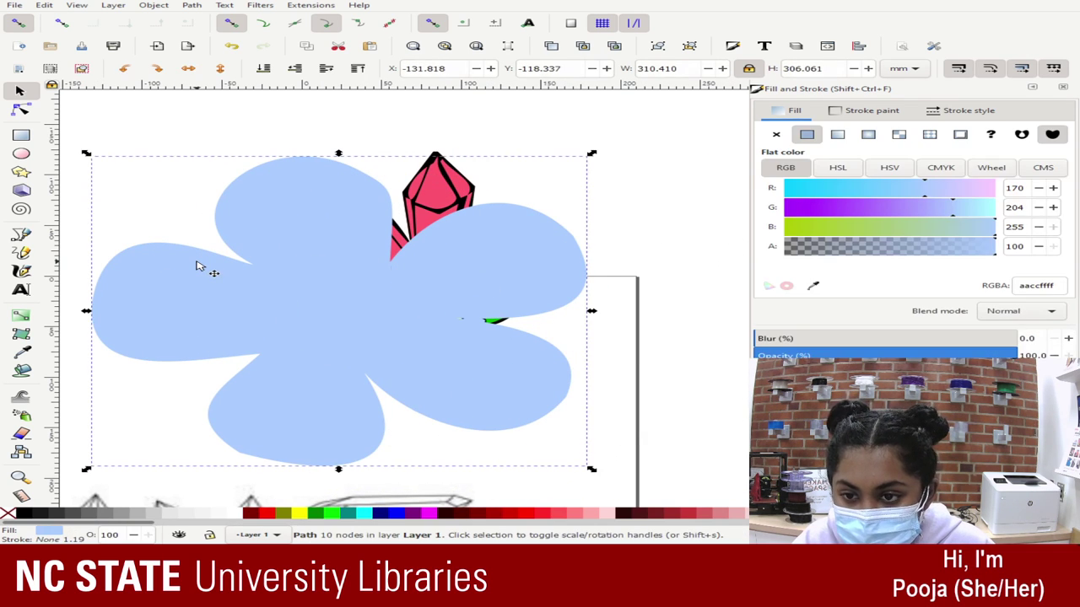
- Trace the enlarged blue flower roughly with straight Pen tool segments, going clockwise around the petals from the notch between the left and upper petals
{"action": "left_click", "coordinate": [21, 234]}
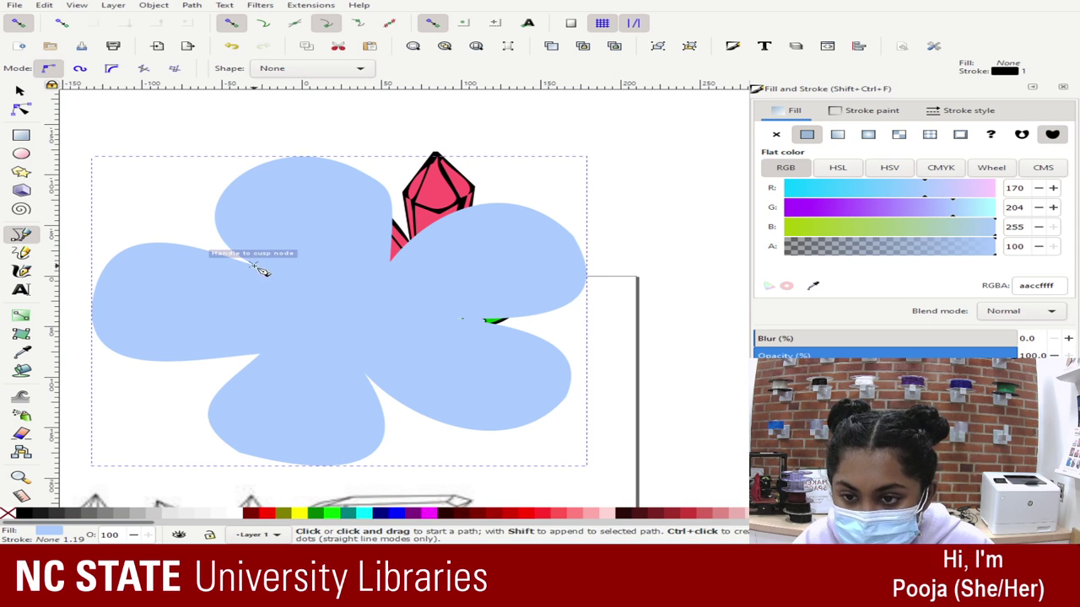
{"action": "left_click", "coordinate": [253, 264]}
{"action": "left_click", "coordinate": [199, 196]}
{"action": "left_click", "coordinate": [300, 156]}
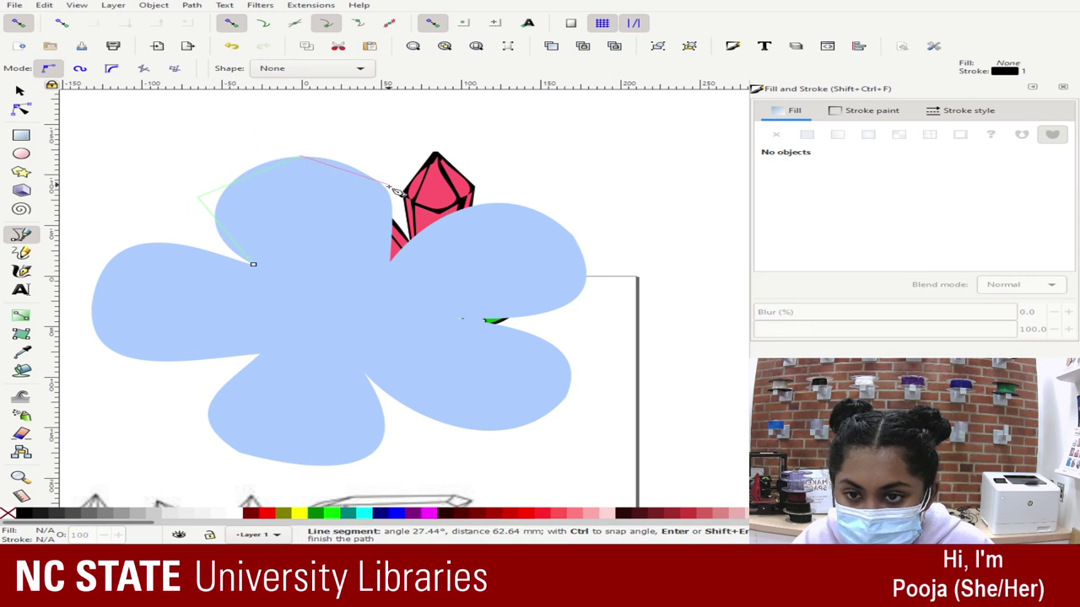
{"action": "left_click", "coordinate": [402, 192]}
{"action": "left_click", "coordinate": [390, 261]}
{"action": "left_click", "coordinate": [481, 205]}
{"action": "left_click", "coordinate": [559, 220]}
{"action": "left_click", "coordinate": [577, 239]}
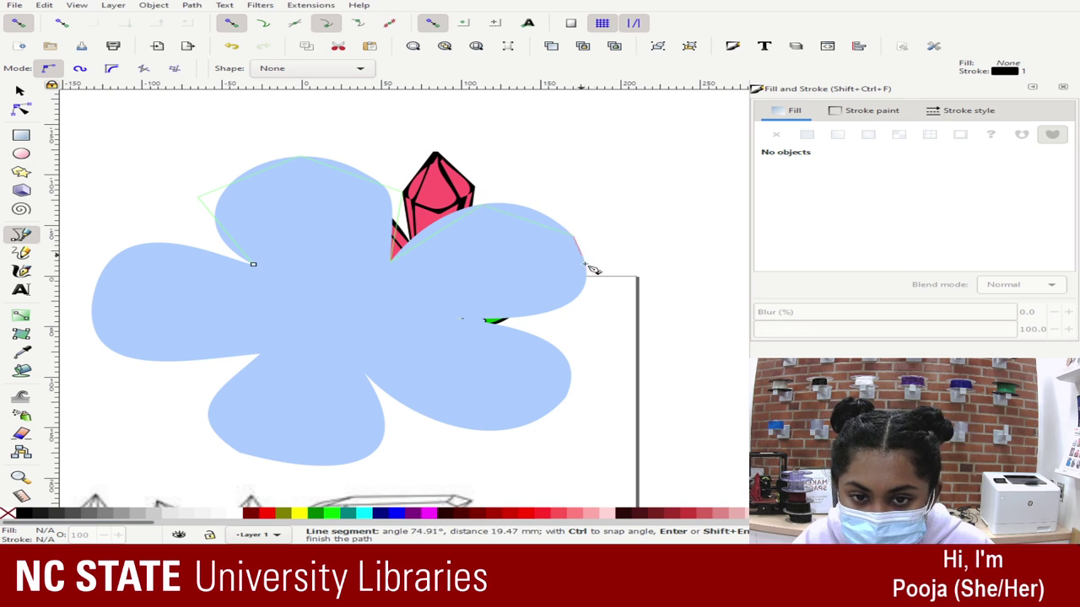
{"action": "left_click", "coordinate": [584, 272]}
{"action": "left_click", "coordinate": [583, 300]}
{"action": "left_click", "coordinate": [492, 323]}
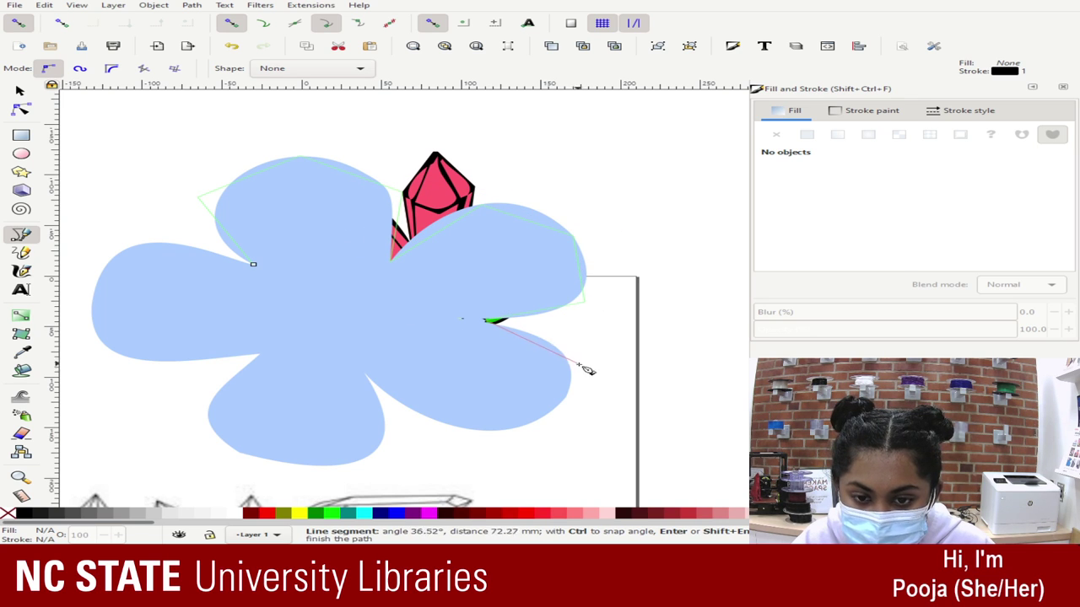
{"action": "left_click", "coordinate": [564, 391]}
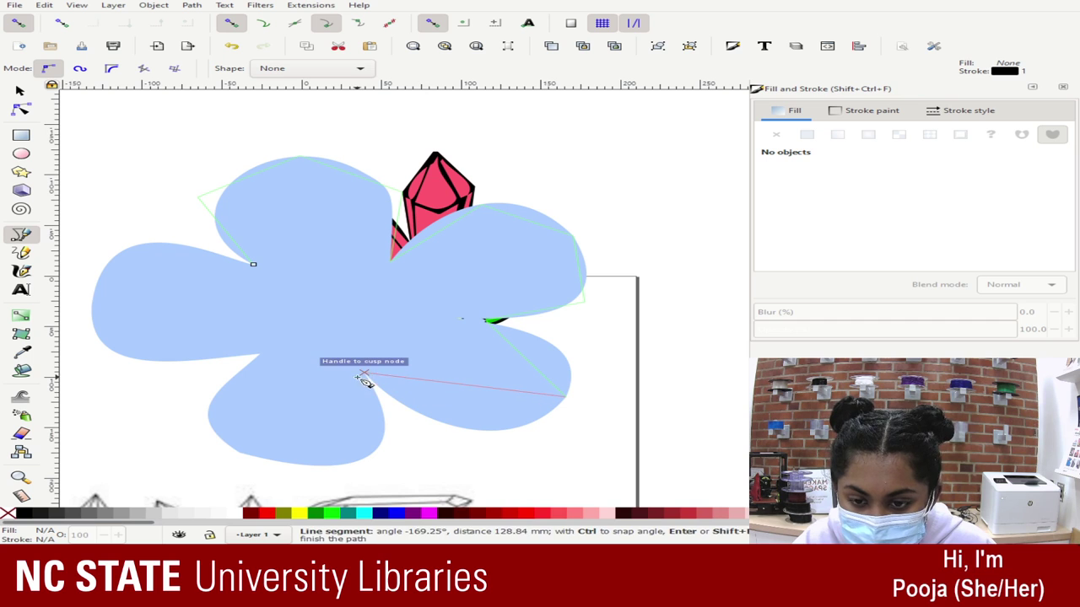
{"action": "left_click", "coordinate": [365, 371]}
{"action": "left_click", "coordinate": [297, 462]}
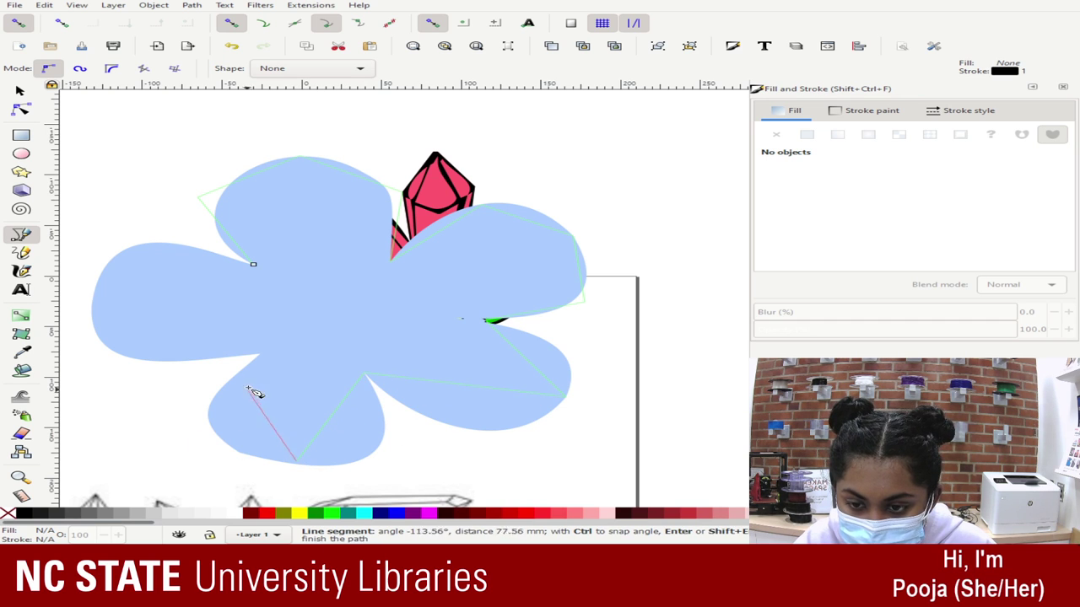
{"action": "left_click", "coordinate": [261, 355]}
{"action": "left_click", "coordinate": [86, 317]}
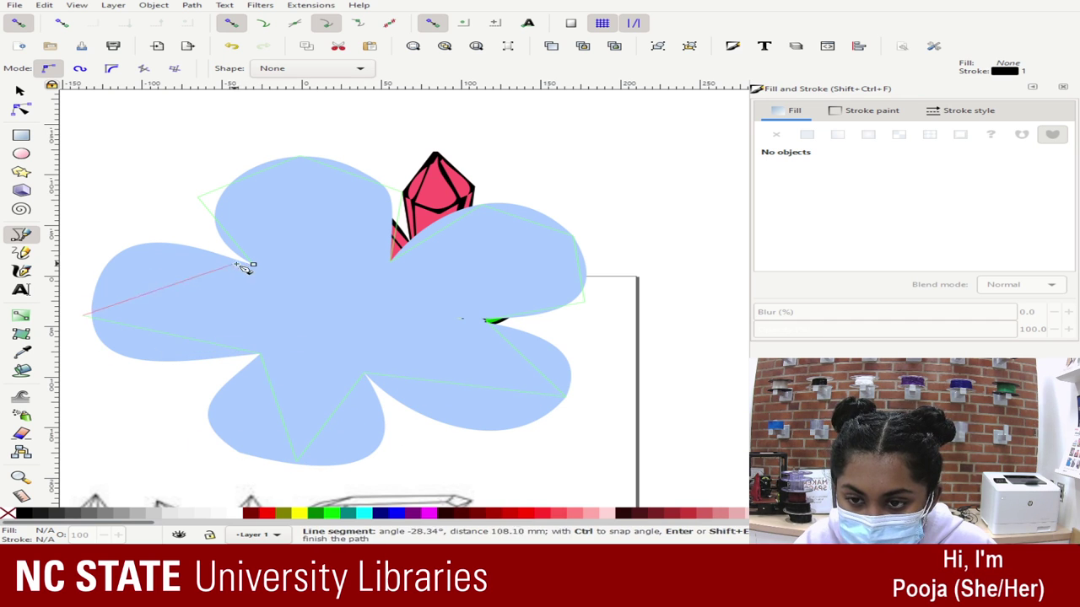
- Finish tracing the blue flower with straight Bezier segments, running a second inner contour around the petals and closing the path at the starting node
{"action": "left_click", "coordinate": [263, 268]}
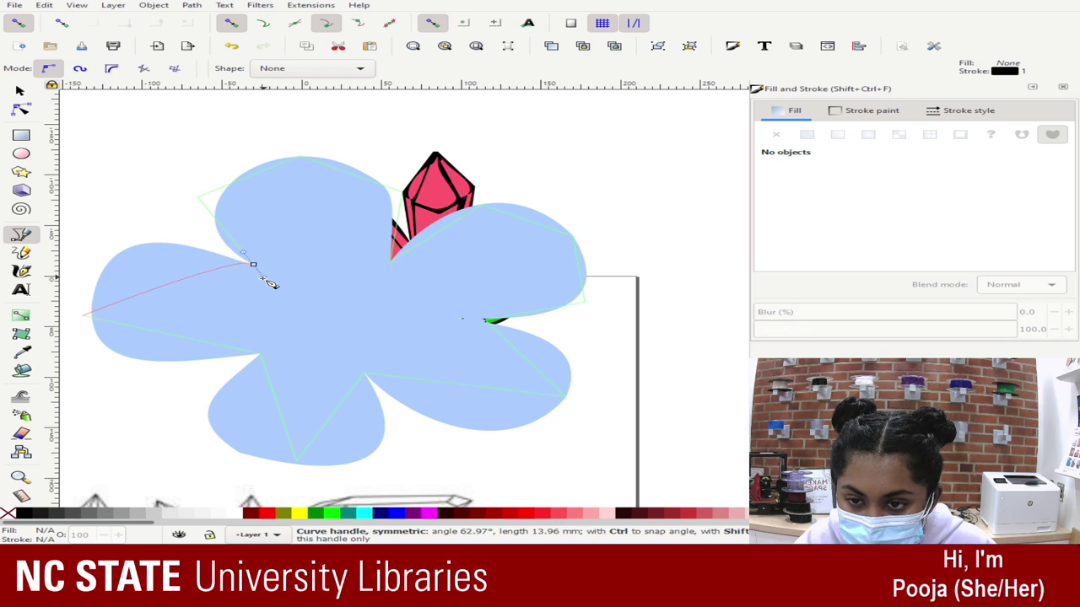
{"action": "left_click", "coordinate": [219, 197]}
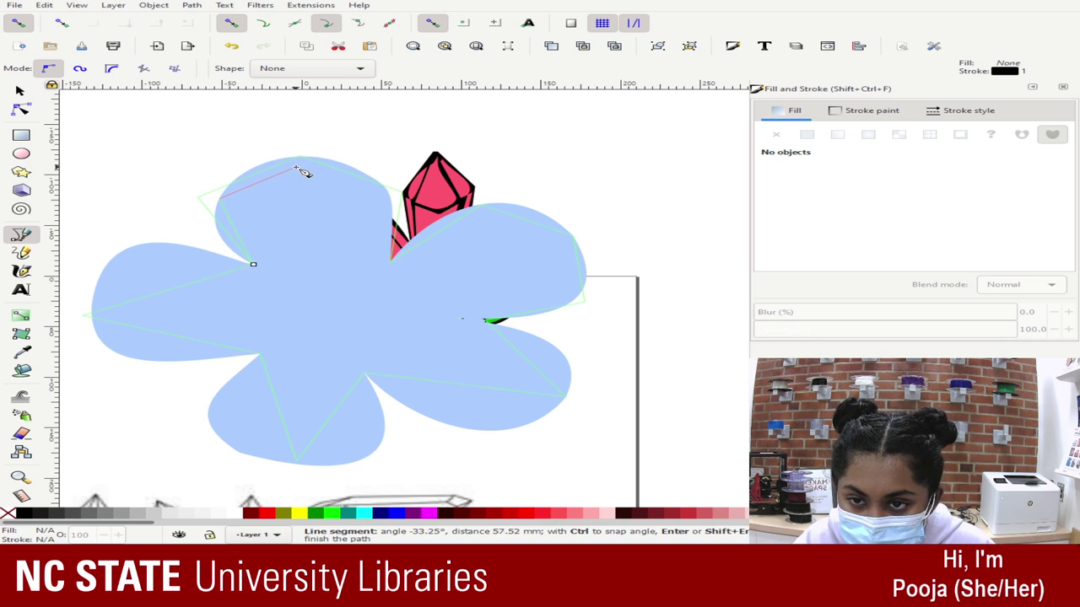
{"action": "left_click", "coordinate": [297, 168]}
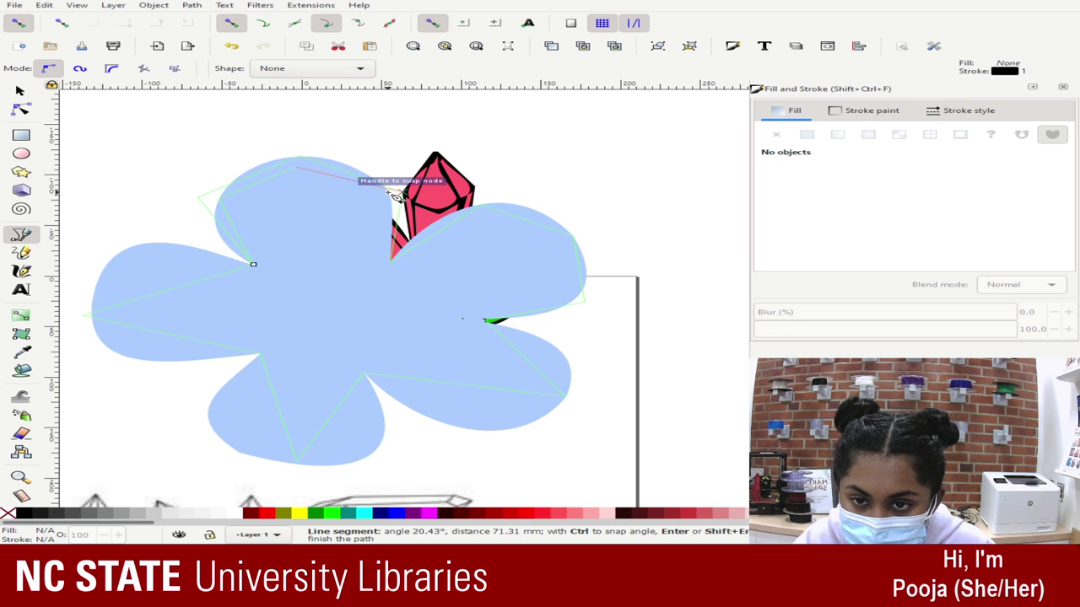
{"action": "left_click", "coordinate": [394, 208]}
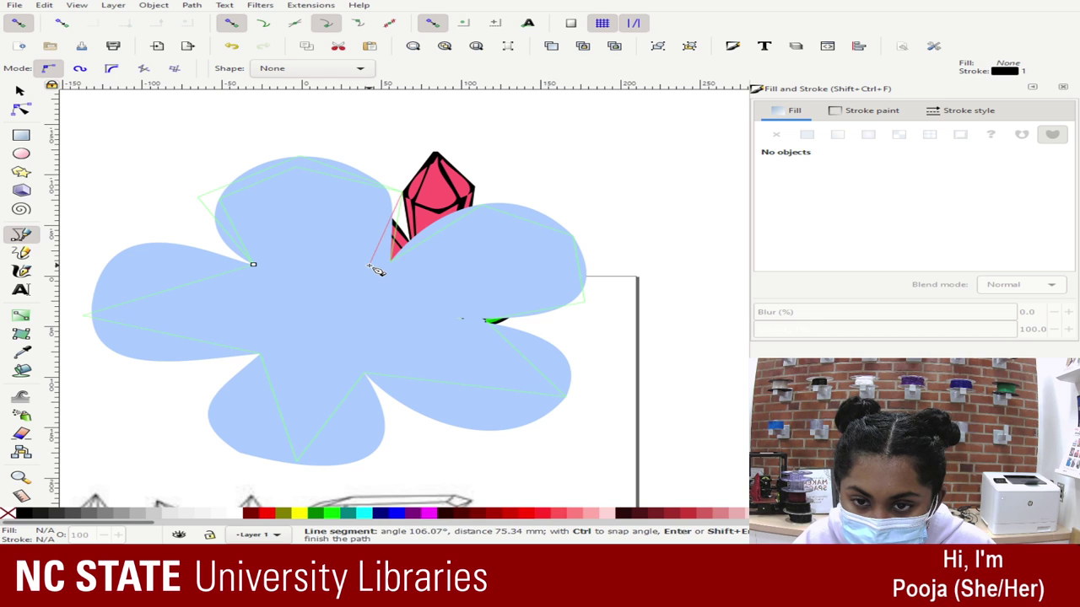
{"action": "left_click", "coordinate": [479, 215]}
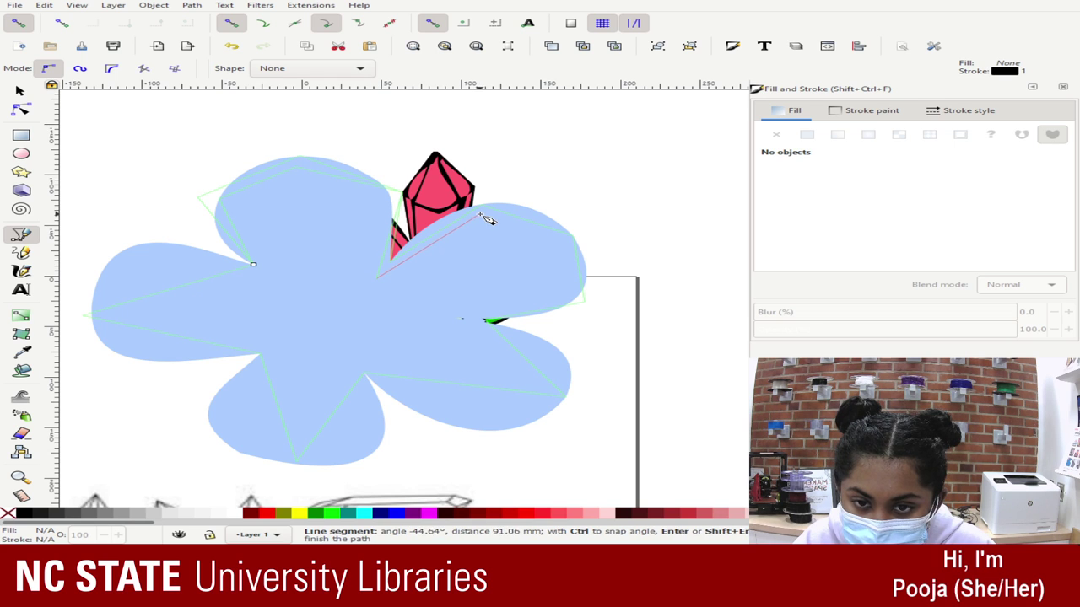
{"action": "left_click", "coordinate": [572, 237]}
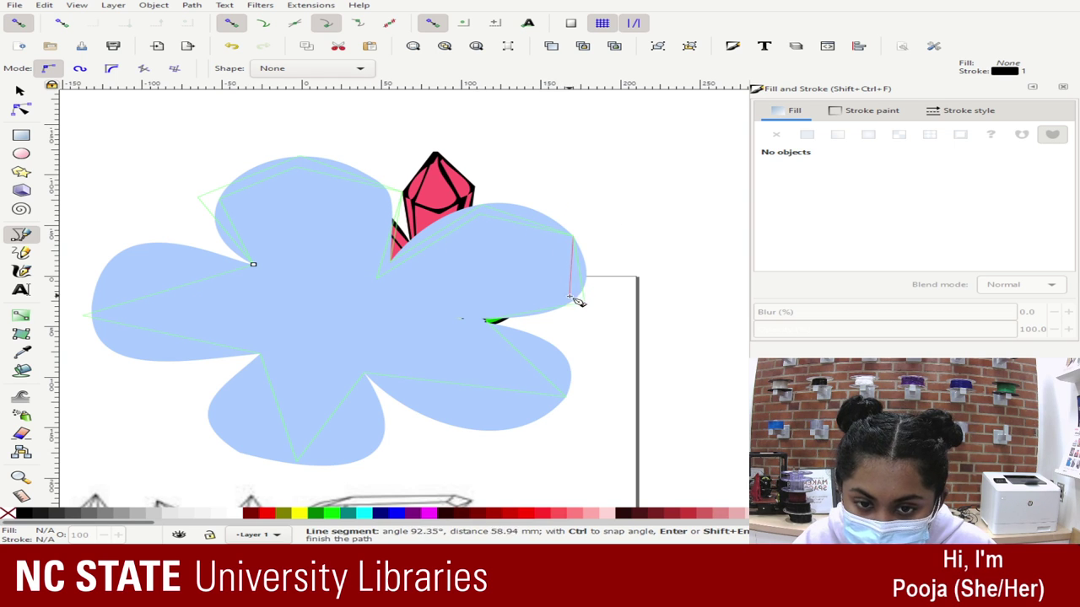
{"action": "left_click", "coordinate": [581, 295]}
{"action": "left_click", "coordinate": [463, 318]}
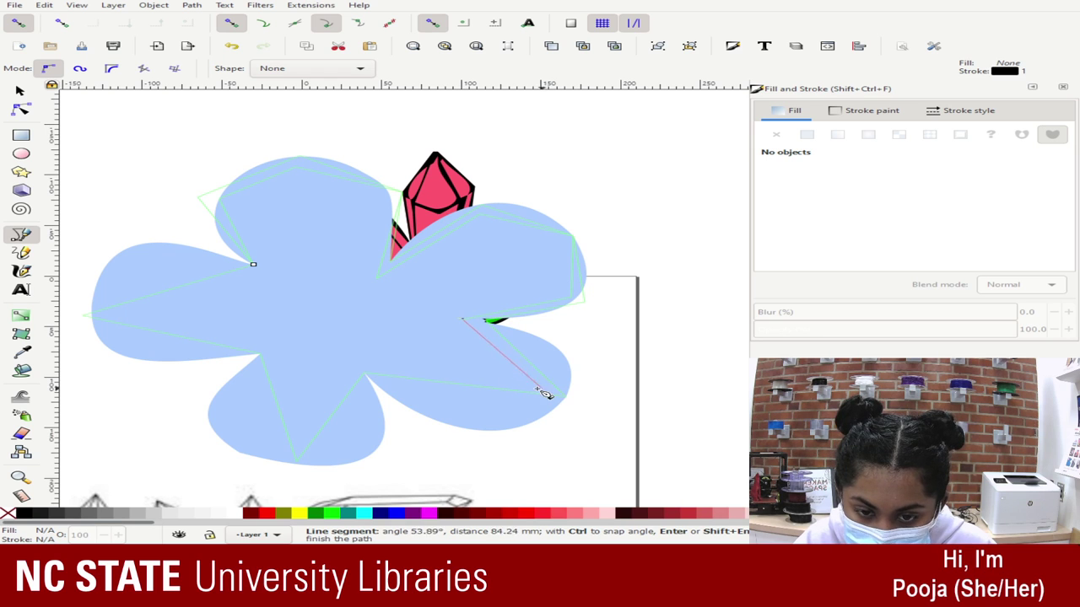
{"action": "left_click", "coordinate": [554, 392]}
{"action": "left_click", "coordinate": [363, 375]}
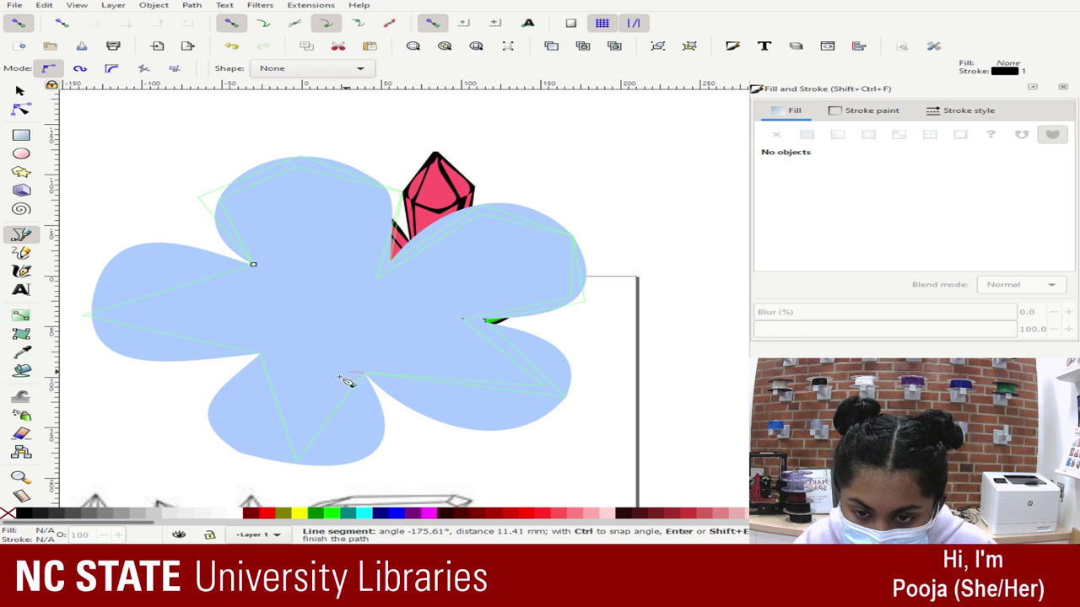
{"action": "left_click", "coordinate": [299, 438]}
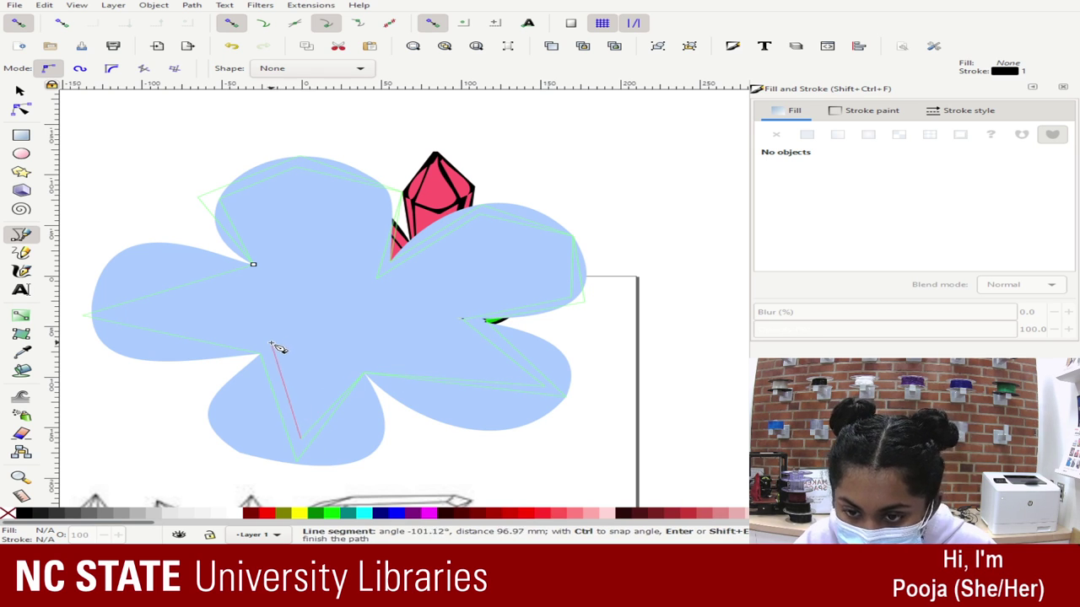
{"action": "left_click", "coordinate": [261, 353]}
{"action": "left_click", "coordinate": [100, 314]}
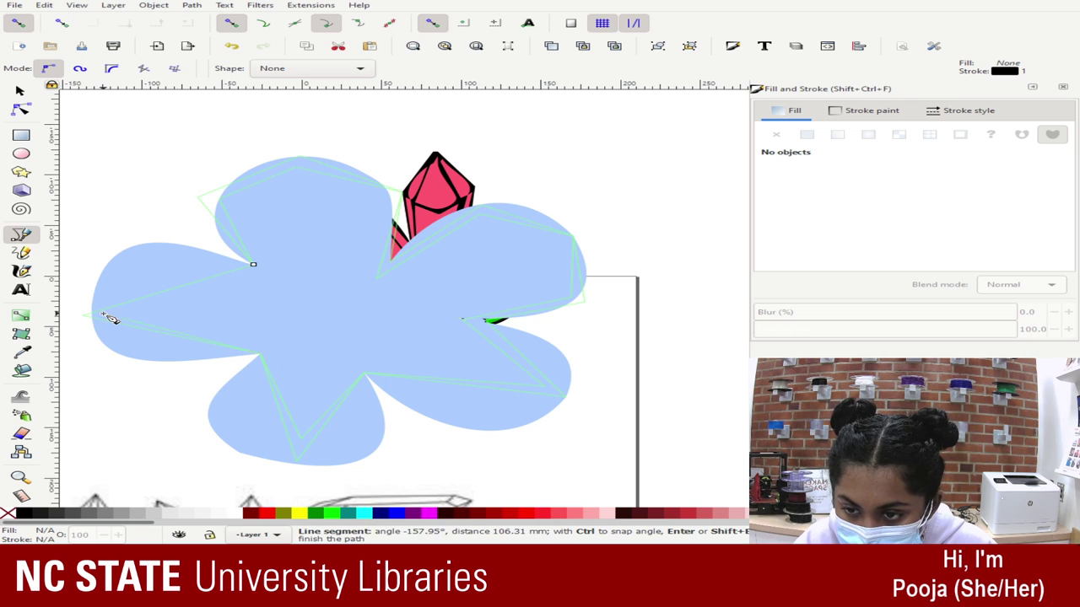
{"action": "left_click", "coordinate": [254, 267]}
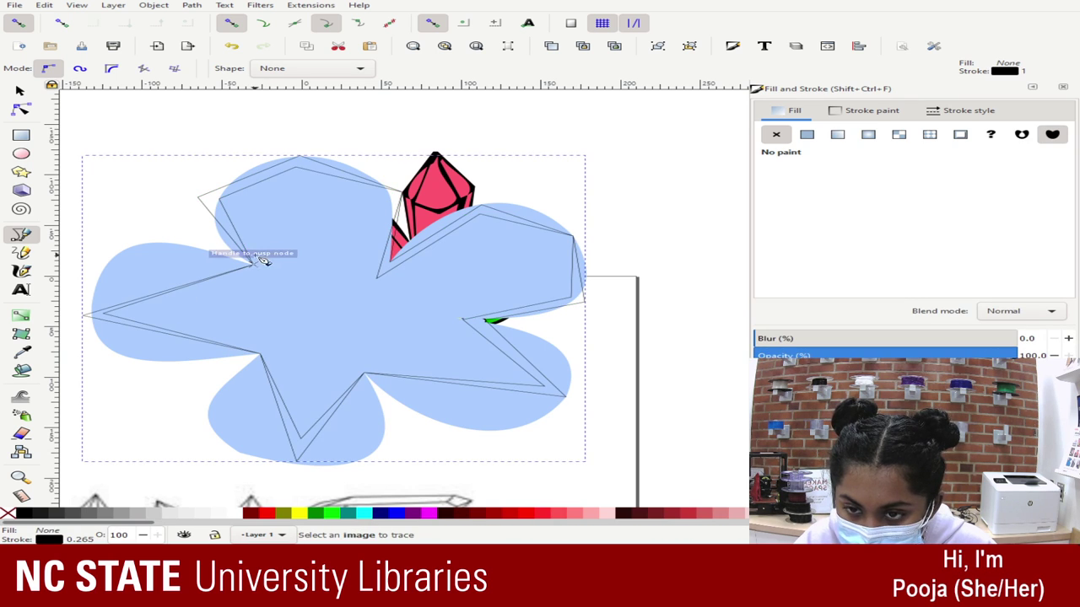
- Try flat black and linear gradient fills on the traced flower outline, and delete the path
{"action": "left_click", "coordinate": [807, 134]}
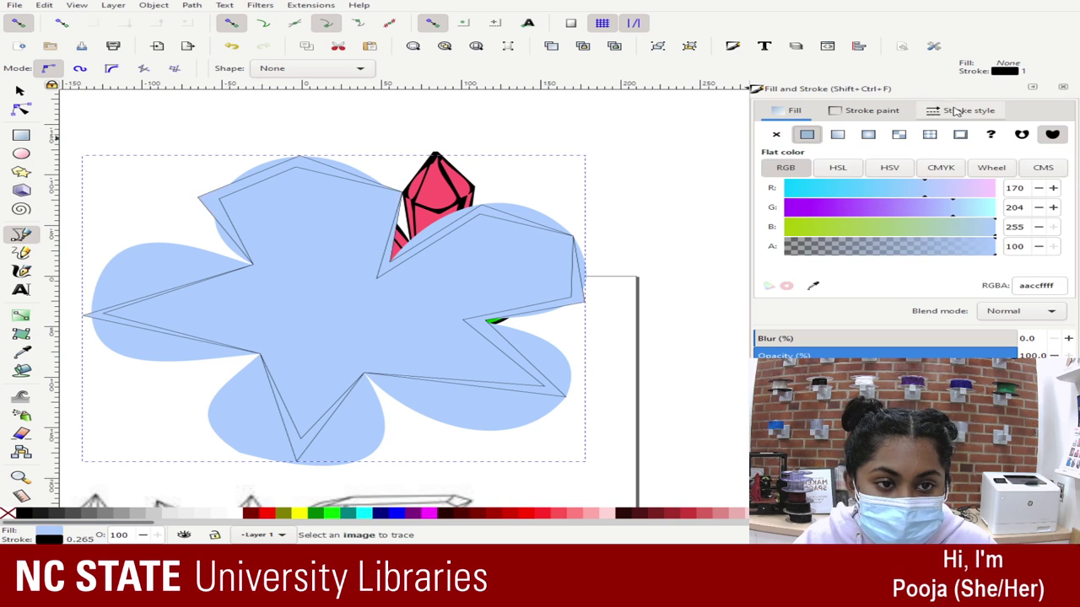
{"action": "left_click", "coordinate": [27, 515]}
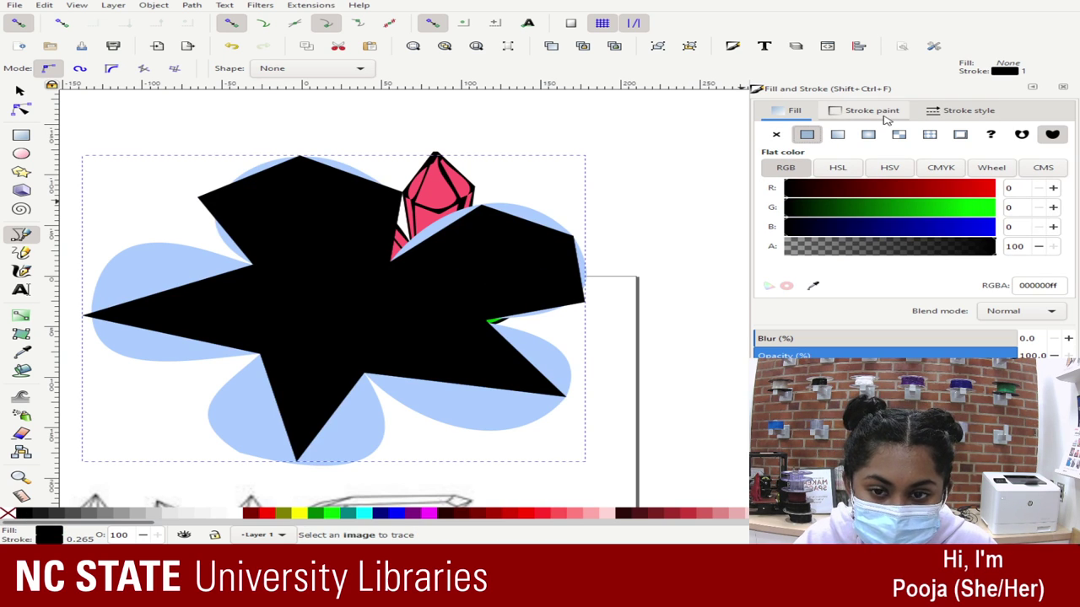
{"action": "left_click", "coordinate": [22, 109]}
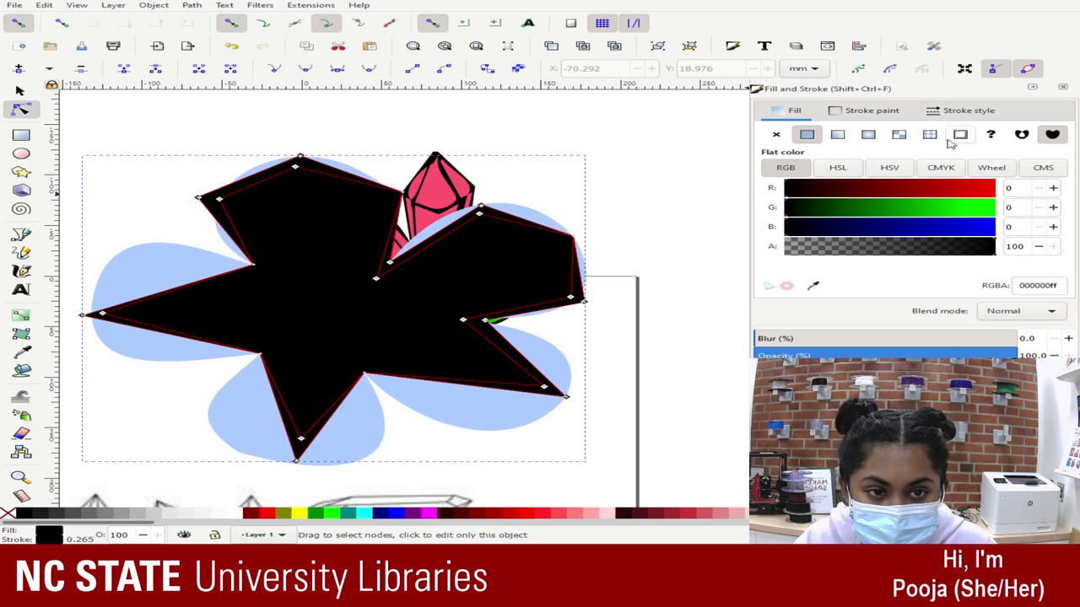
{"action": "left_click", "coordinate": [846, 134]}
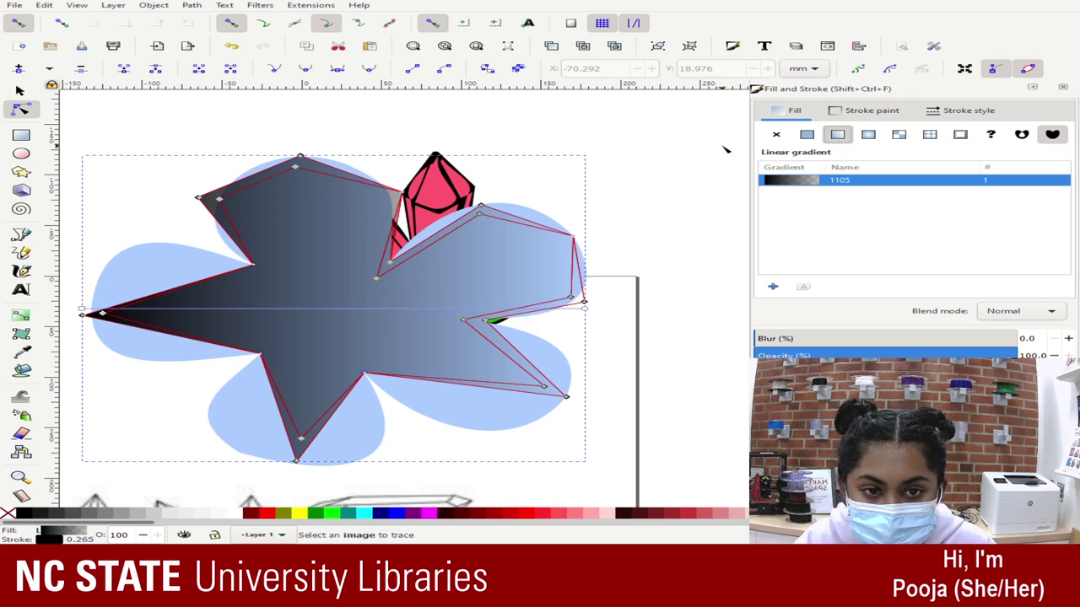
{"action": "left_click", "coordinate": [806, 134]}
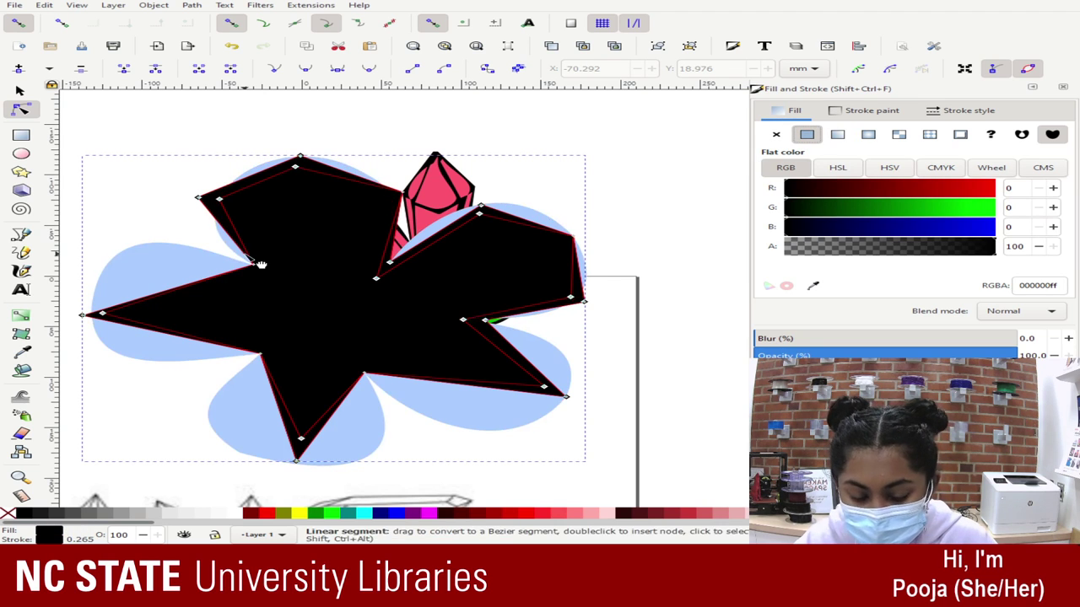
{"action": "key", "text": "Delete"}
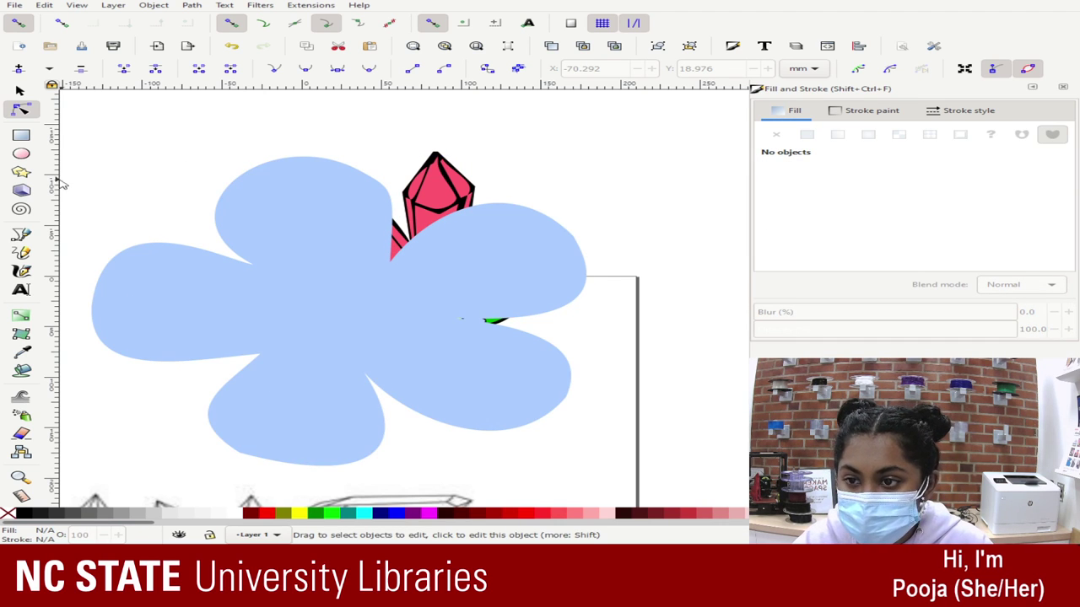
- Draw a black eight-pointed star about 105 mm wide over the blue flower's upper-left petal
{"action": "left_click", "coordinate": [21, 171]}
{"action": "left_click_drag", "start_coordinate": [132, 141], "coordinate": [205, 174]}
{"action": "left_click", "coordinate": [20, 90]}
{"action": "left_click_drag", "start_coordinate": [127, 149], "coordinate": [229, 199]}
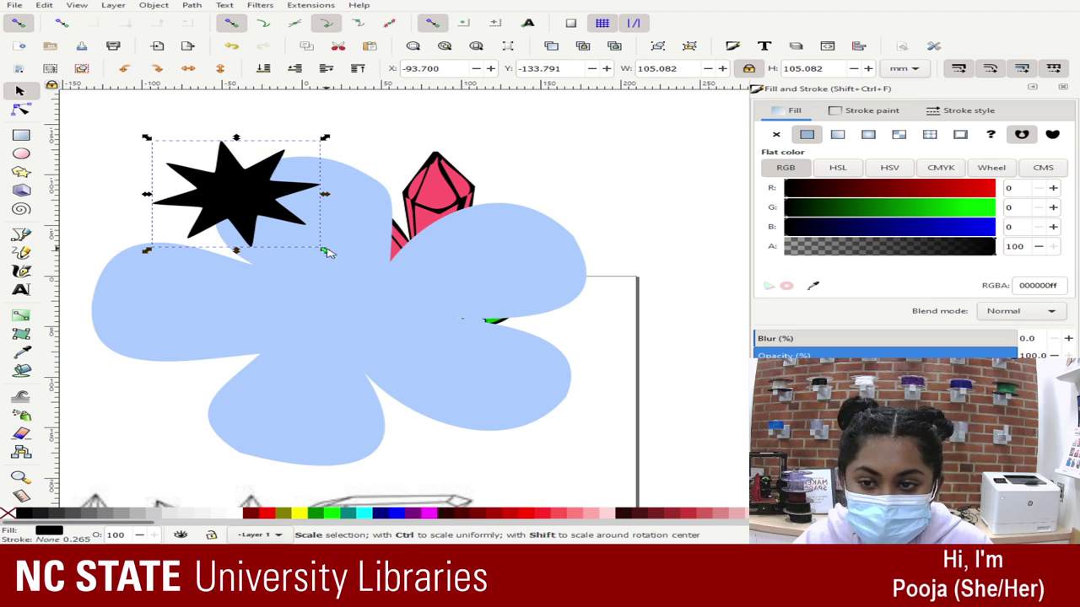
- Enlarge the black star proportionally to about 217 mm wide and delete it
{"action": "left_click_drag", "start_coordinate": [325, 250], "coordinate": [503, 363]}
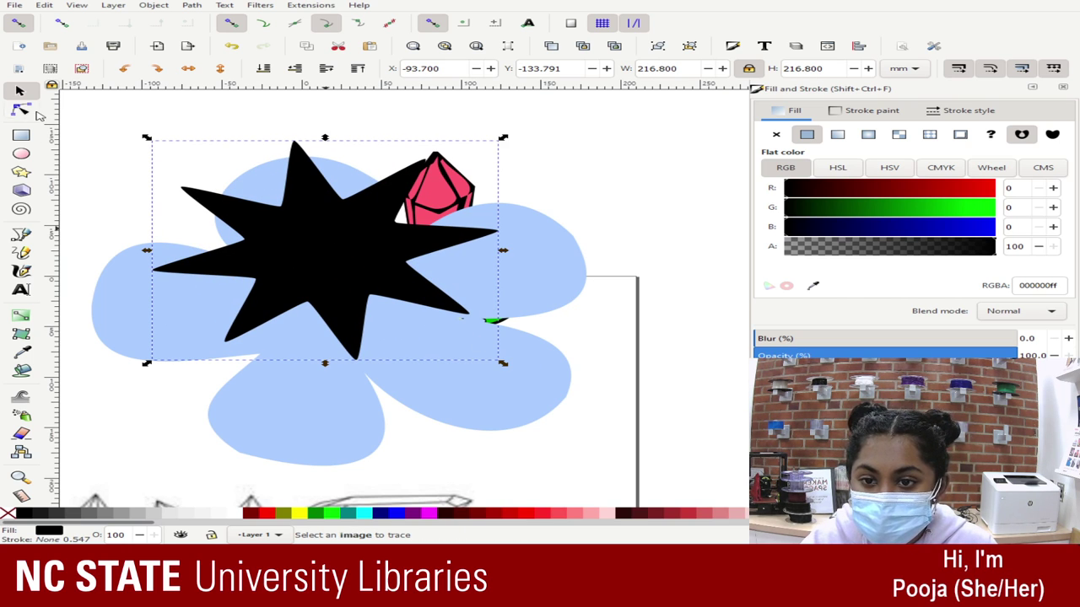
{"action": "key", "text": "Delete"}
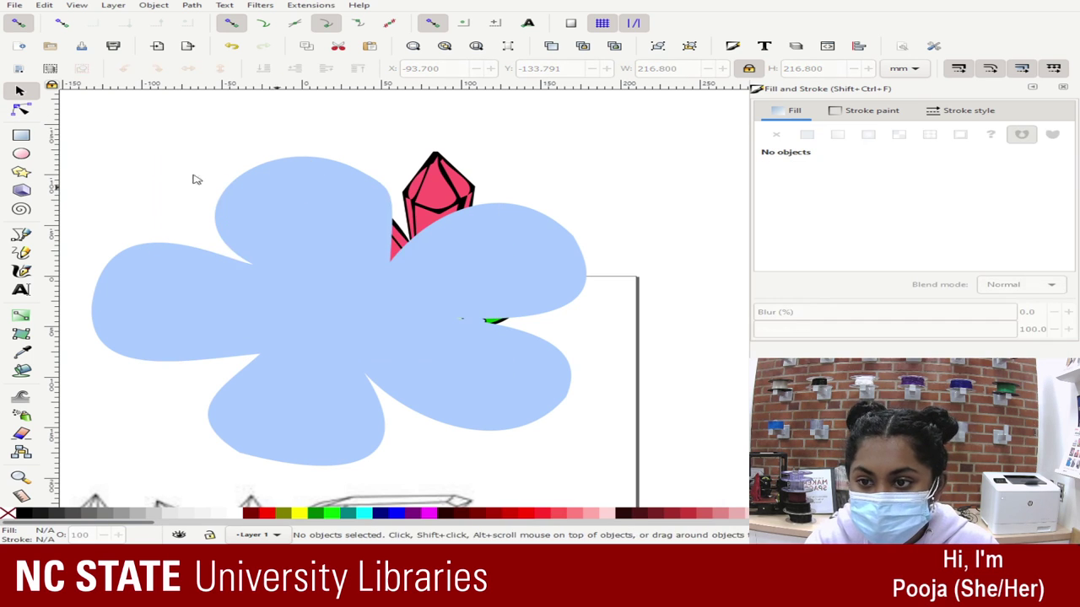
- Configure the Star tool for new stars with 5 corners and a rounded value of 1
{"action": "left_click", "coordinate": [22, 173]}
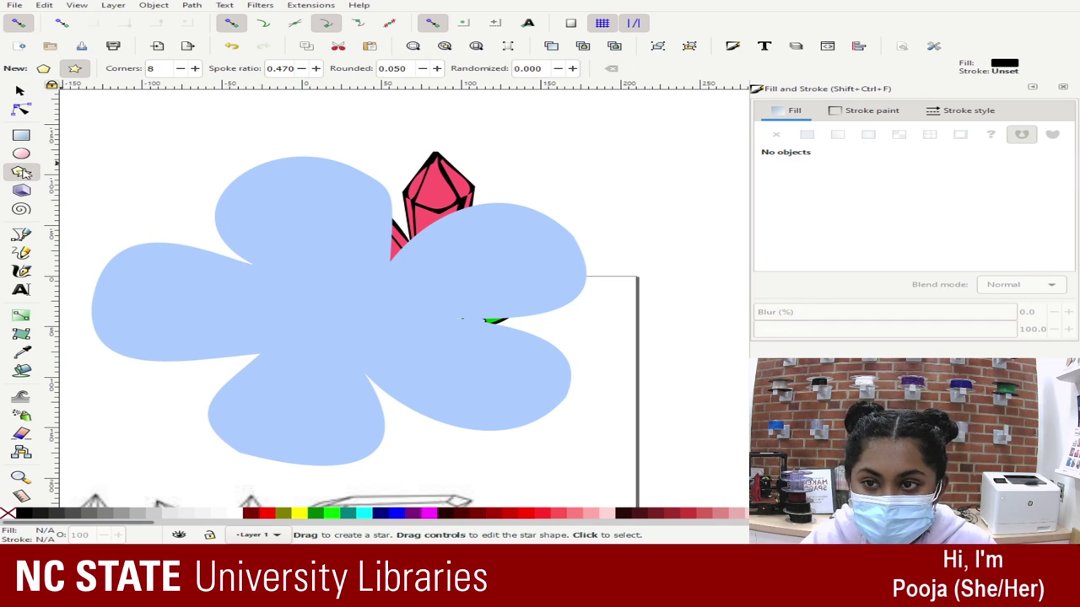
{"action": "left_click", "coordinate": [180, 69]}
{"action": "left_click", "coordinate": [180, 70]}
{"action": "left_click", "coordinate": [180, 69]}
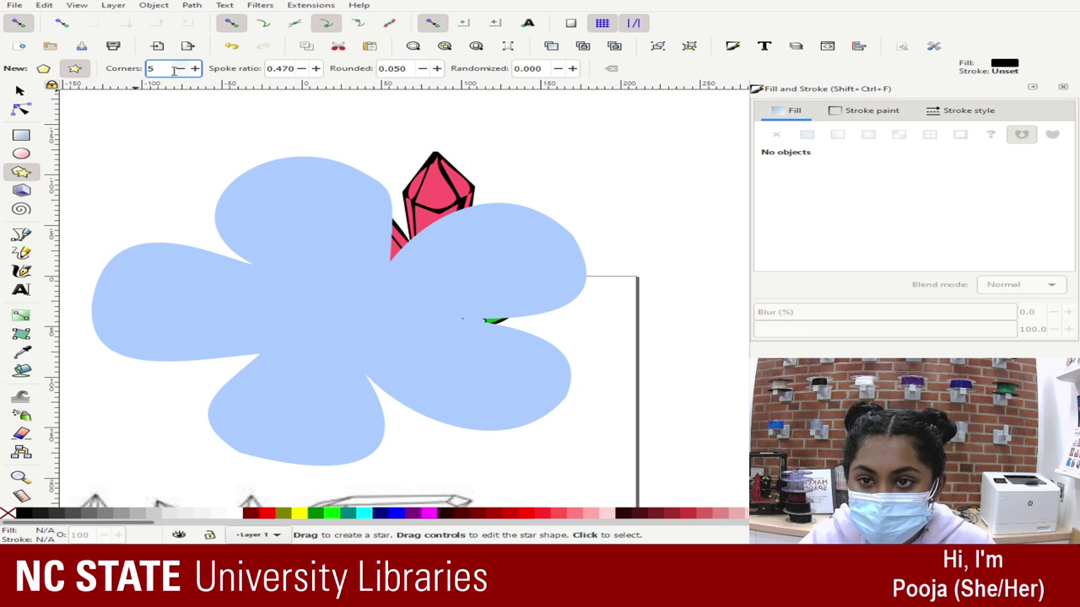
{"action": "left_click", "coordinate": [437, 68]}
{"action": "left_click", "coordinate": [437, 69]}
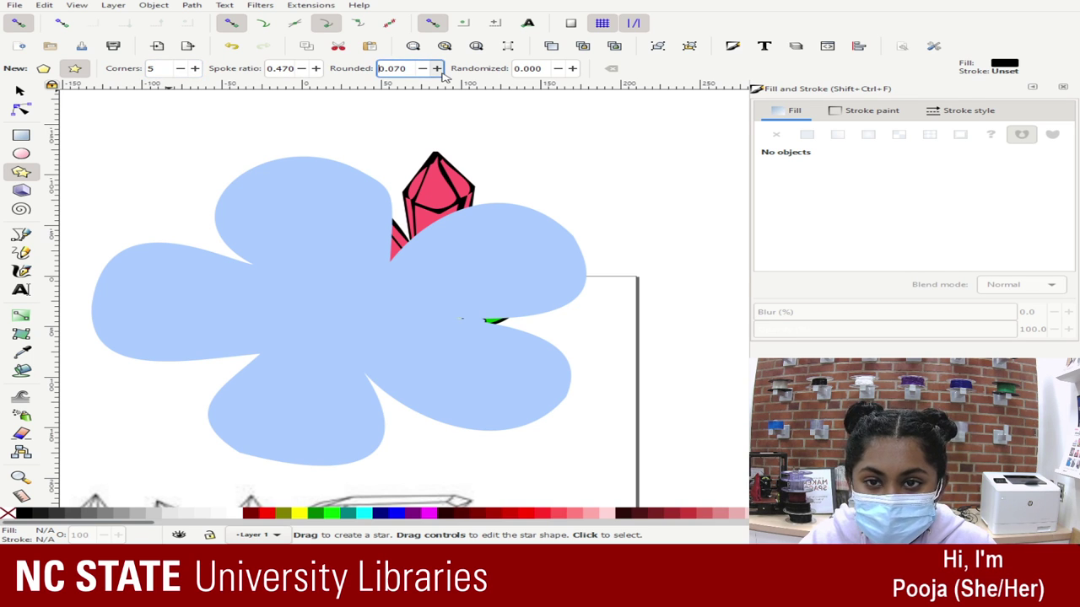
{"action": "left_click_drag", "start_coordinate": [422, 70], "coordinate": [354, 75]}
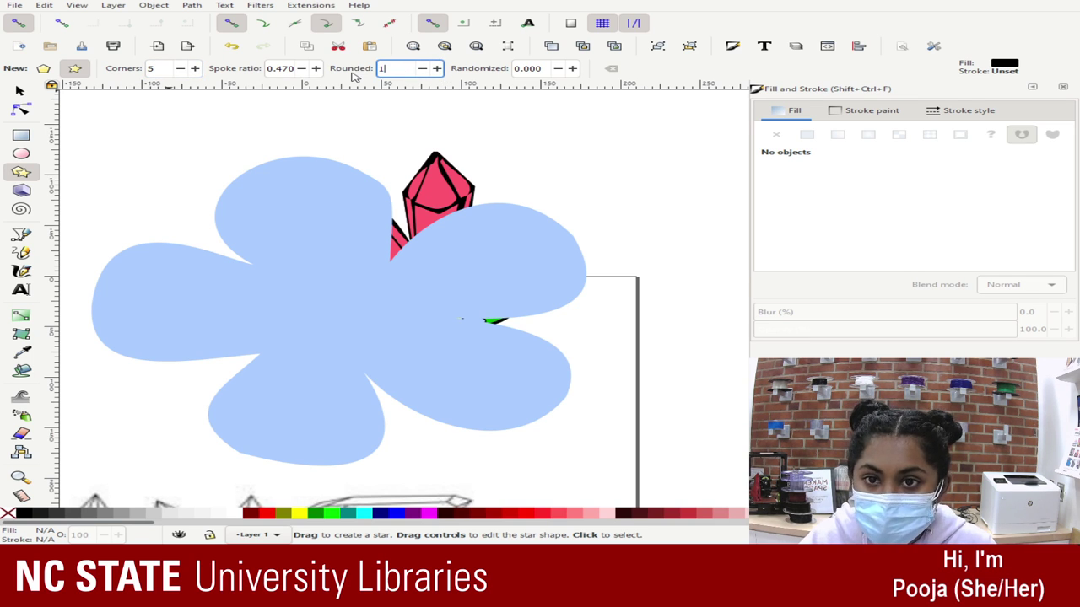
{"action": "type", "text": "1"}
{"action": "key", "text": "Return"}
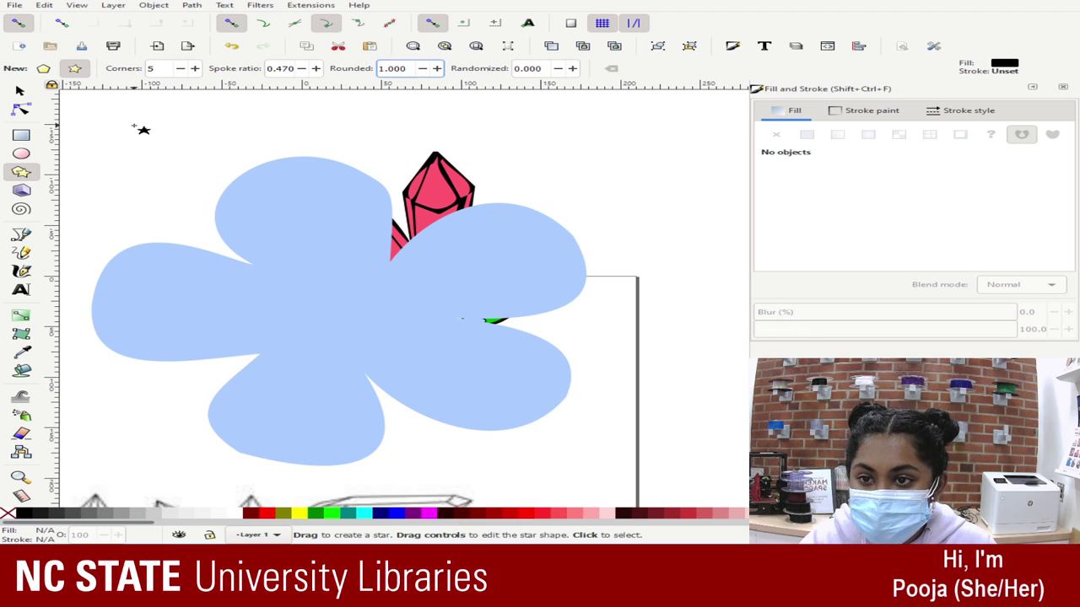
- Try drawing a rounded star and a three-corner polygon, and undo back to the small eight-pointed star
{"action": "left_click_drag", "start_coordinate": [147, 164], "coordinate": [267, 197]}
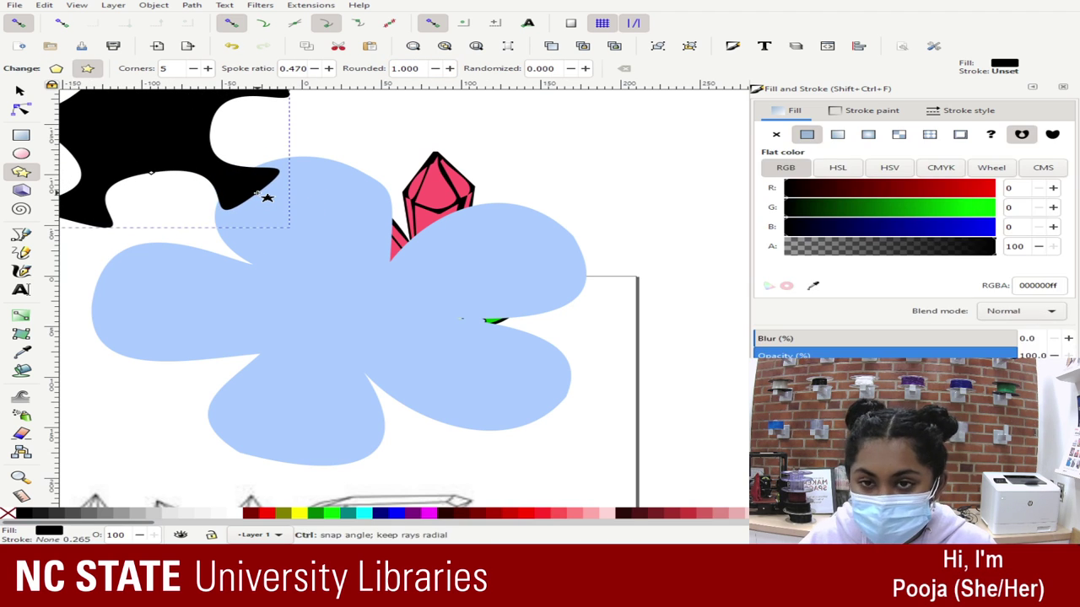
{"action": "key", "text": "ctrl+z"}
{"action": "left_click", "coordinate": [75, 68]}
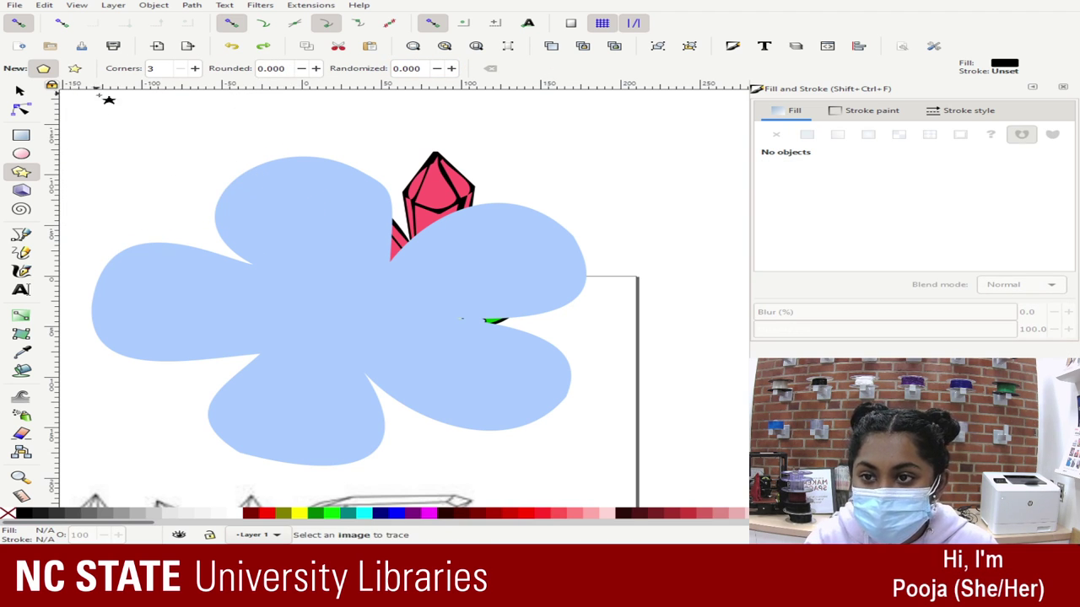
{"action": "left_click_drag", "start_coordinate": [172, 187], "coordinate": [291, 184]}
{"action": "key", "text": "ctrl+z"}
{"action": "key", "text": "ctrl+z"}
{"action": "key", "text": "ctrl+z"}
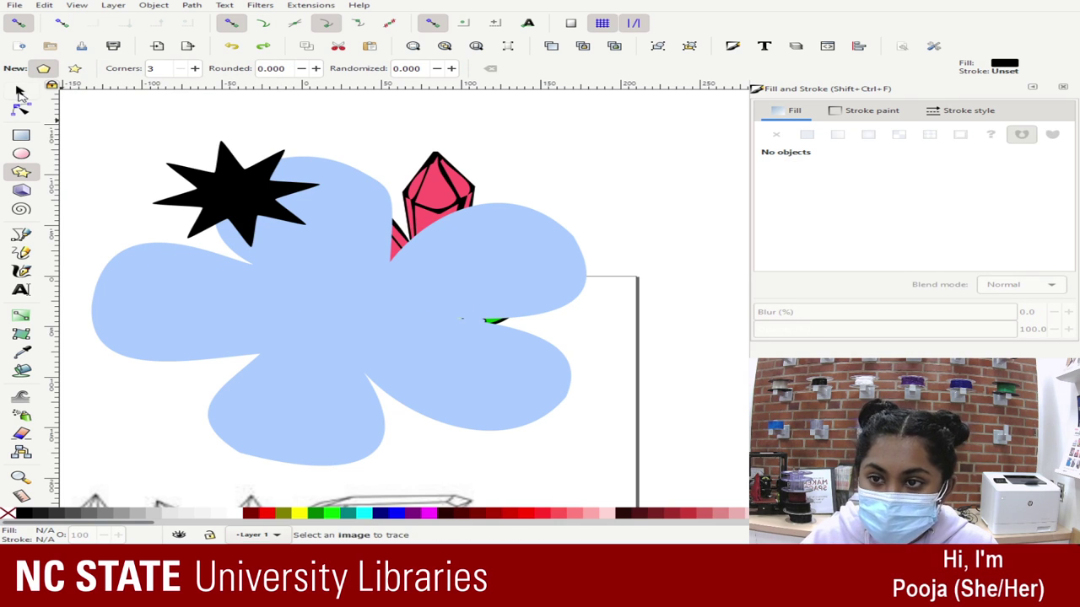
- Change the existing black star to 5 corners, keeping it in star mode
{"action": "left_click", "coordinate": [20, 91]}
{"action": "left_click", "coordinate": [226, 177]}
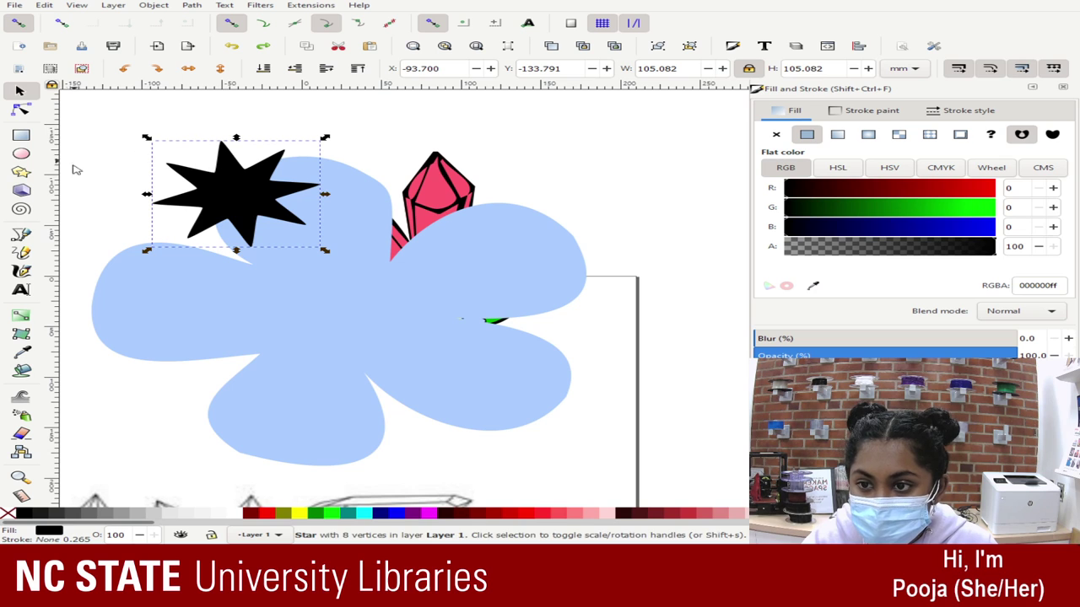
{"action": "left_click", "coordinate": [21, 173]}
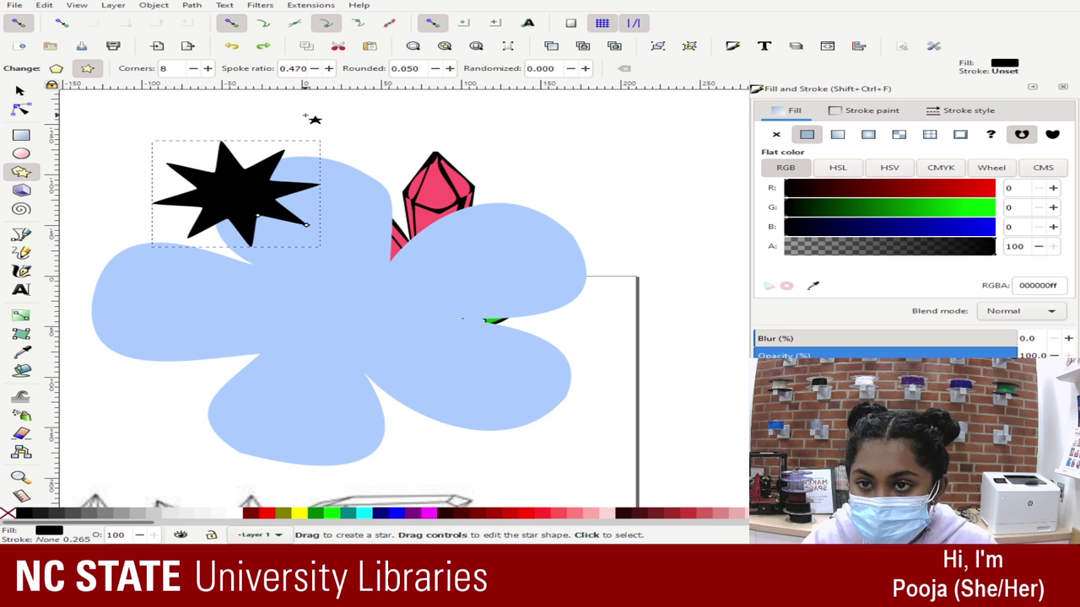
{"action": "left_click", "coordinate": [194, 68]}
{"action": "left_click", "coordinate": [195, 68]}
{"action": "left_click", "coordinate": [195, 68]}
{"action": "left_click", "coordinate": [195, 68]}
{"action": "left_click", "coordinate": [195, 68]}
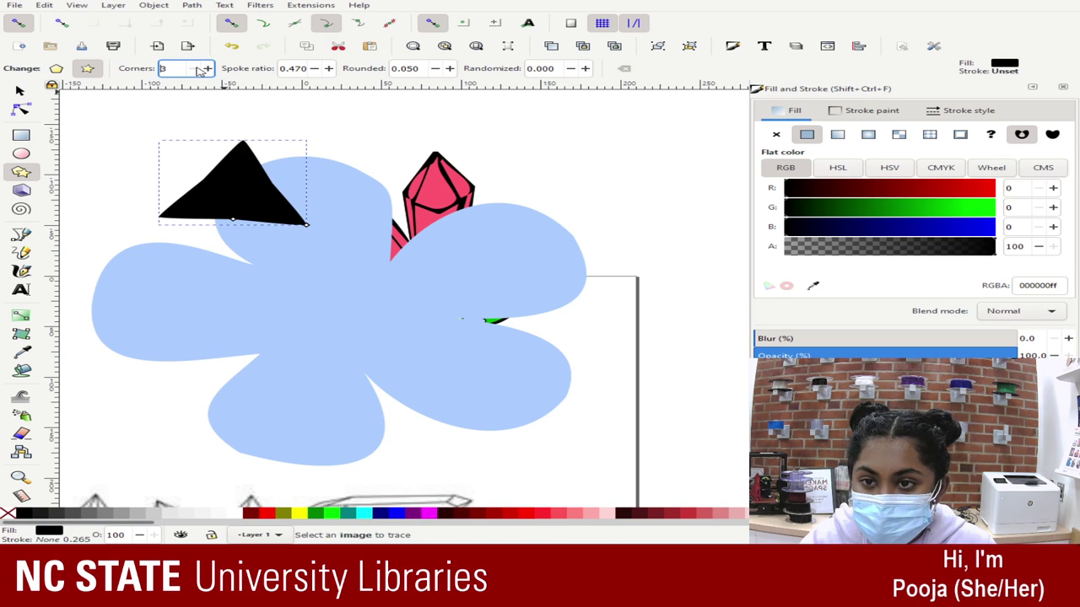
{"action": "left_click", "coordinate": [205, 69]}
{"action": "left_click", "coordinate": [207, 69]}
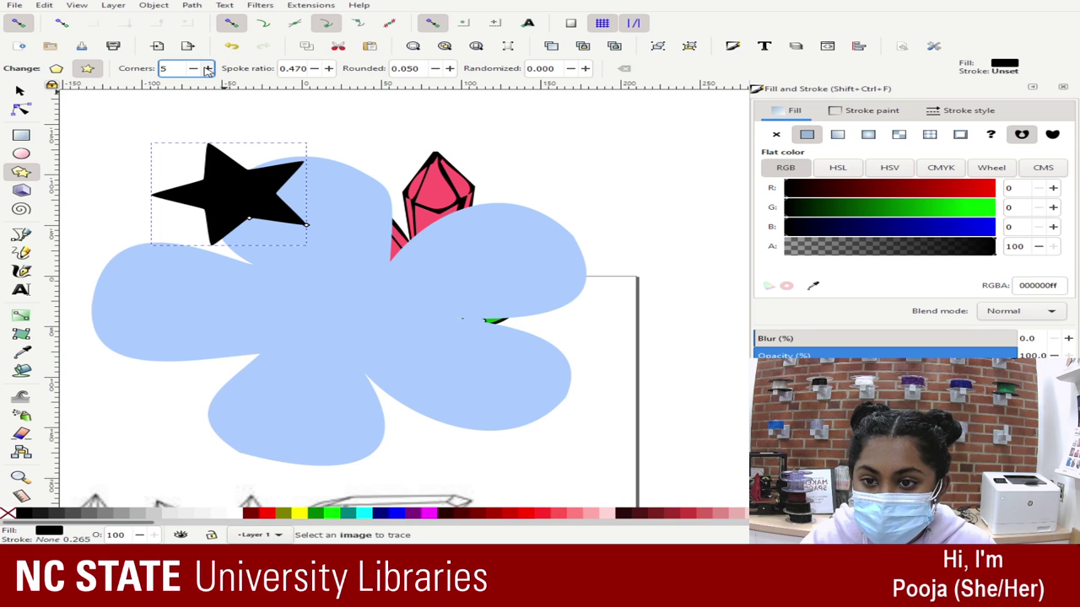
- Move the black five-pointed star into the empty area above and to the right of the blue flower
{"action": "left_click", "coordinate": [20, 91]}
{"action": "left_click", "coordinate": [21, 109]}
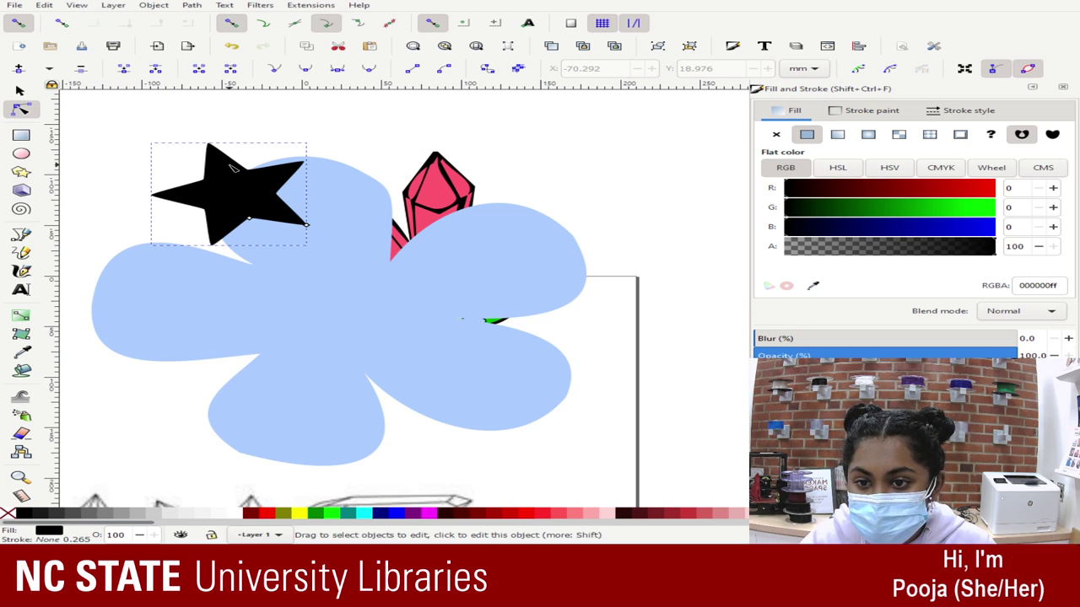
{"action": "left_click_drag", "start_coordinate": [229, 165], "coordinate": [531, 232]}
{"action": "left_click", "coordinate": [221, 168]}
{"action": "left_click_drag", "start_coordinate": [240, 180], "coordinate": [480, 169]}
{"action": "left_click", "coordinate": [20, 90]}
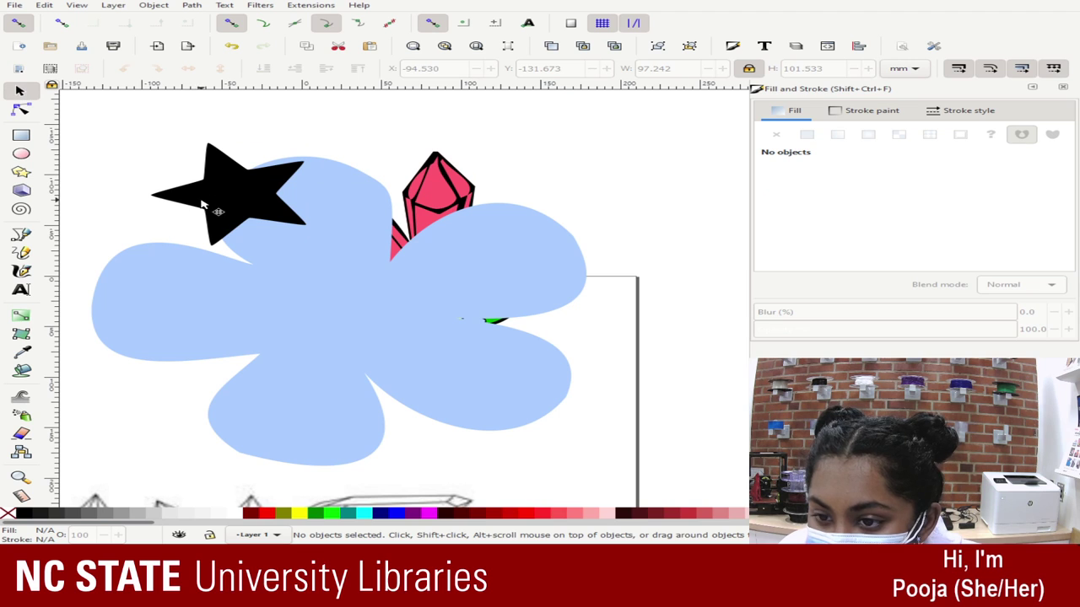
{"action": "mouse_move", "coordinate": [215, 201]}
{"action": "left_mouse_down"}
{"action": "mouse_move", "coordinate": [357, 174]}
{"action": "mouse_move", "coordinate": [613, 181]}
{"action": "left_mouse_up"}
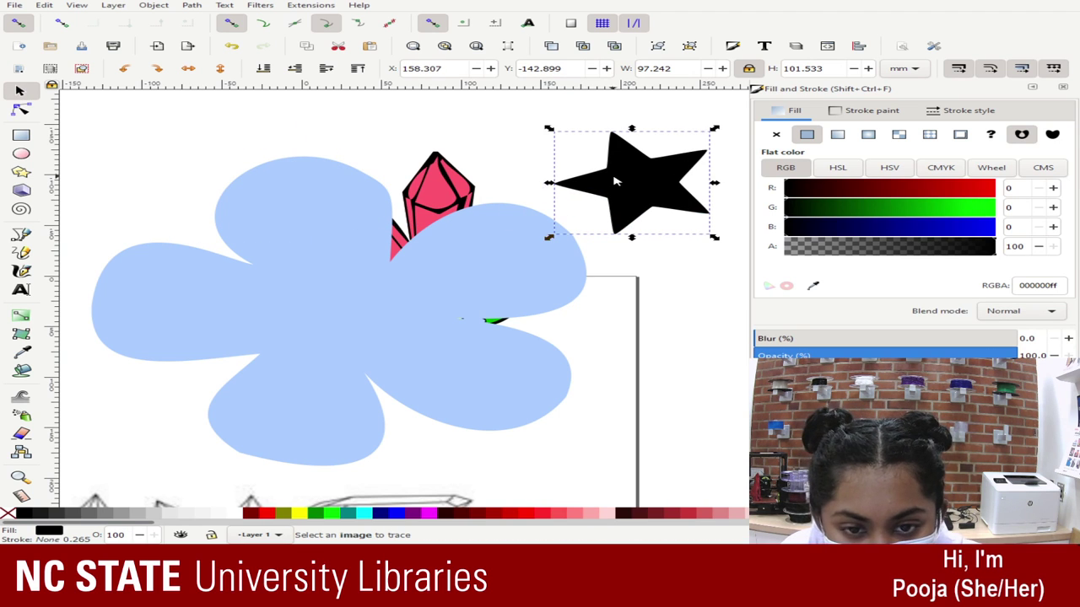
- Draw a small black five-pointed star about 56 mm wide above and to the left of the blue flower, with a rounded value of 0.1
{"action": "left_click", "coordinate": [20, 110]}
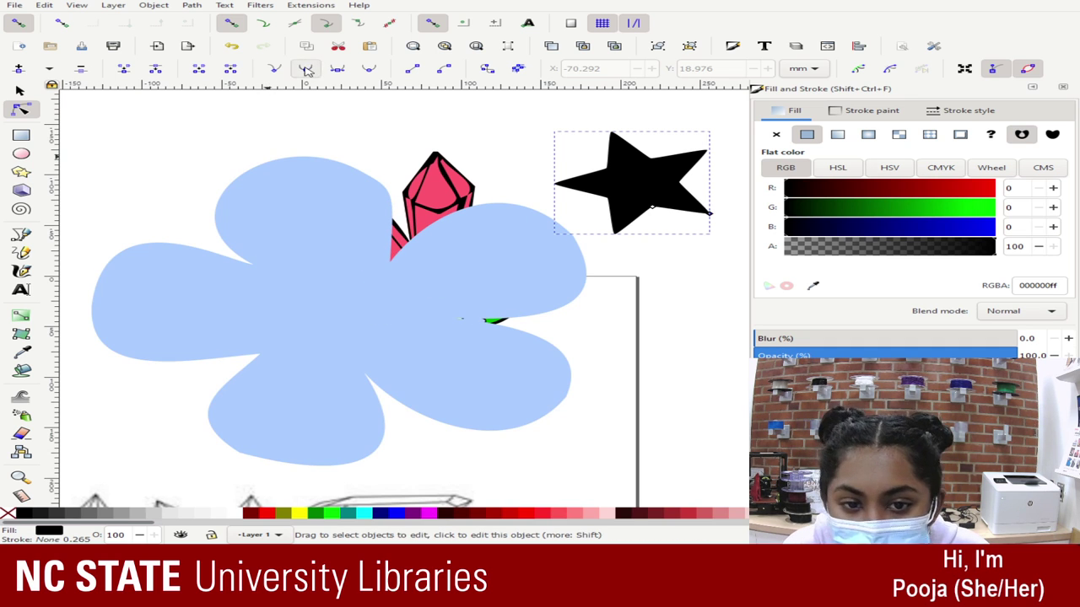
{"action": "key", "text": "s"}
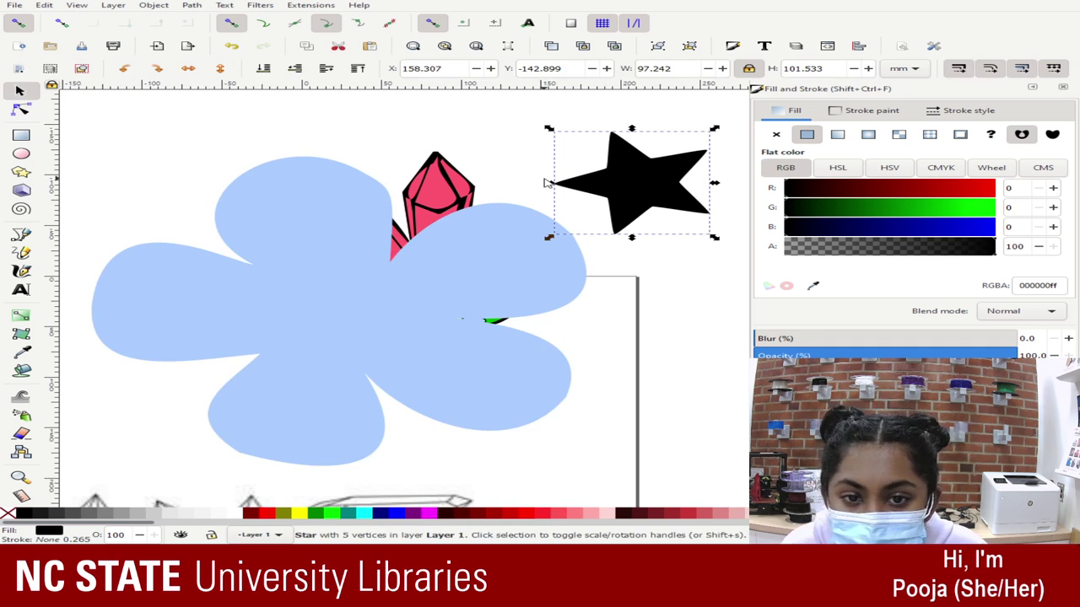
{"action": "left_click", "coordinate": [21, 171]}
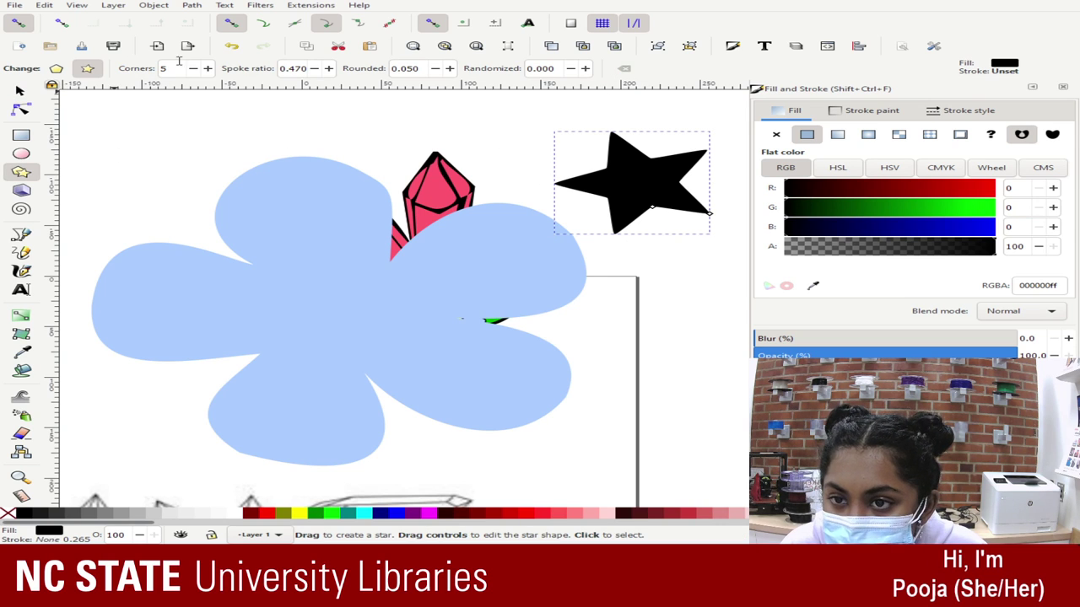
{"action": "left_click_drag", "start_coordinate": [135, 119], "coordinate": [109, 146]}
{"action": "left_click", "coordinate": [450, 69]}
{"action": "left_click", "coordinate": [450, 69]}
{"action": "left_click", "coordinate": [450, 69]}
{"action": "left_click", "coordinate": [449, 69]}
{"action": "left_click", "coordinate": [450, 69]}
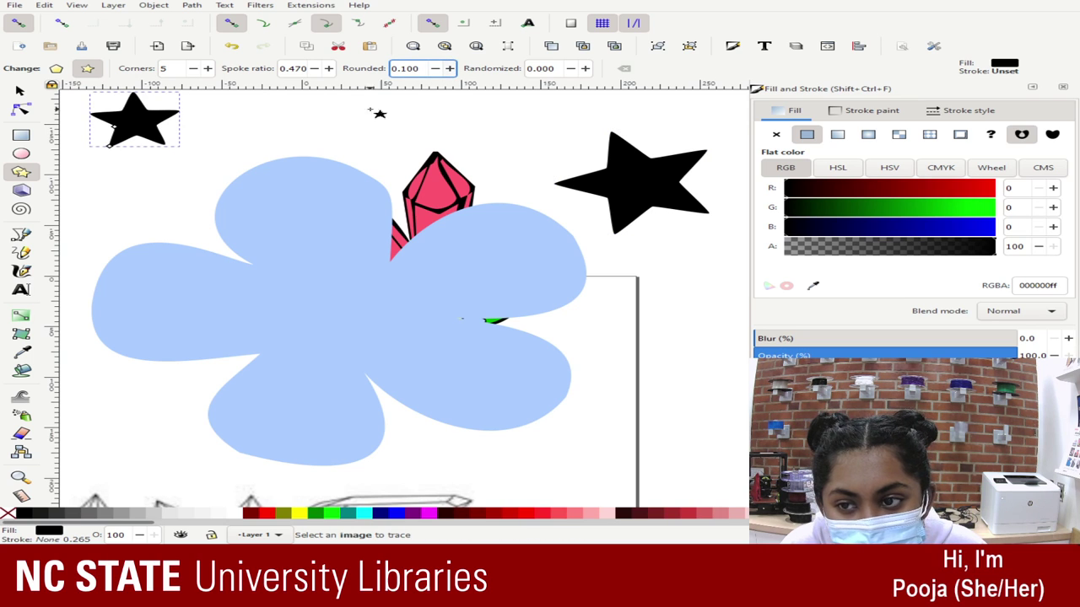
- Draw a second small five-pointed star above the blue flower and increase its rounded value to 3.7
{"action": "left_click_drag", "start_coordinate": [294, 122], "coordinate": [309, 151]}
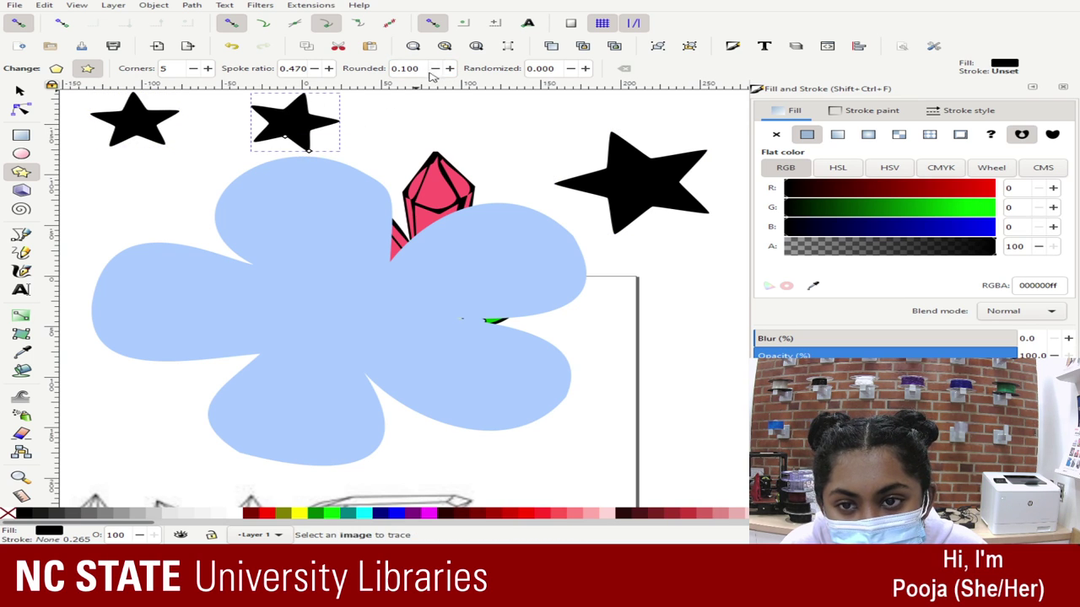
{"action": "left_click", "coordinate": [435, 69]}
{"action": "left_click", "coordinate": [436, 69]}
{"action": "left_click_drag", "start_coordinate": [449, 69], "coordinate": [449, 68]}
{"action": "left_click_drag", "start_coordinate": [450, 71], "coordinate": [438, 78]}
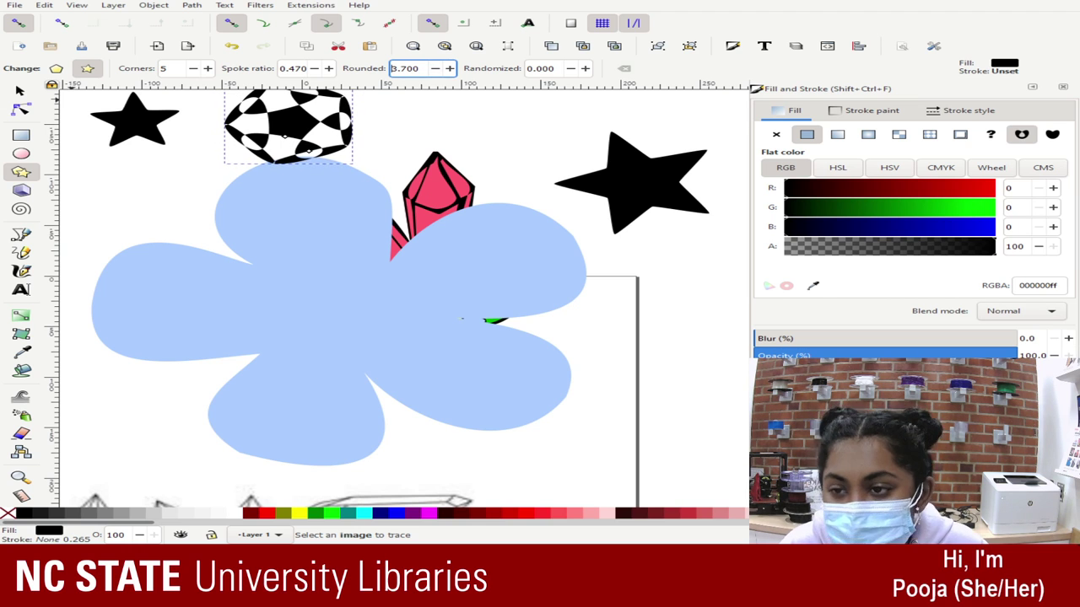
- Delete the two small test shapes, the large black star and the large blue flower covering the crystal artwork
{"action": "left_click", "coordinate": [21, 90]}
{"action": "left_click", "coordinate": [137, 134]}
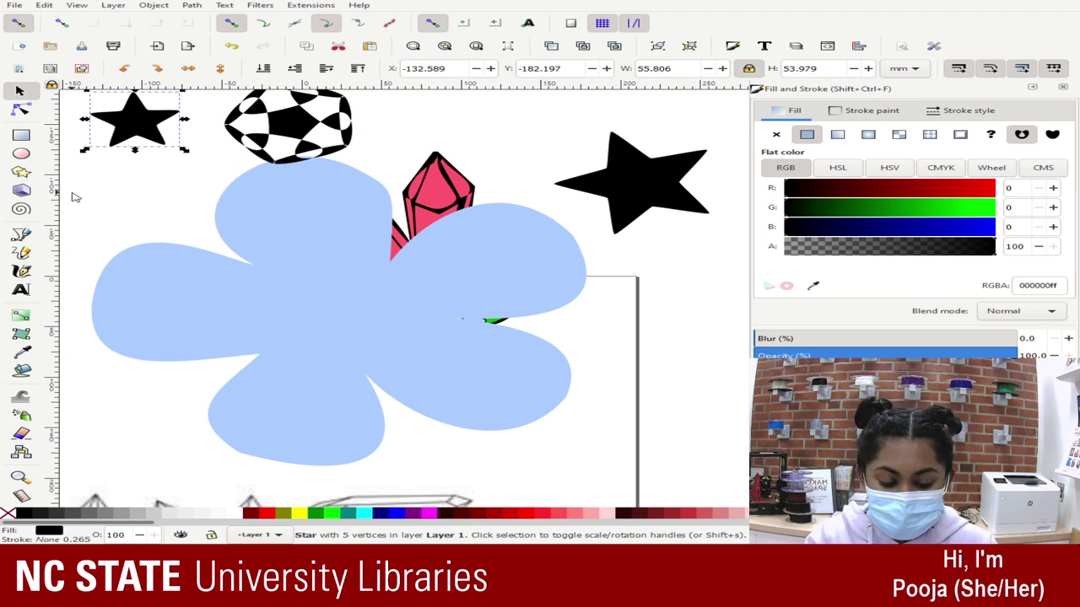
{"action": "key", "text": "Delete"}
{"action": "left_click", "coordinate": [354, 121]}
{"action": "key", "text": "Delete"}
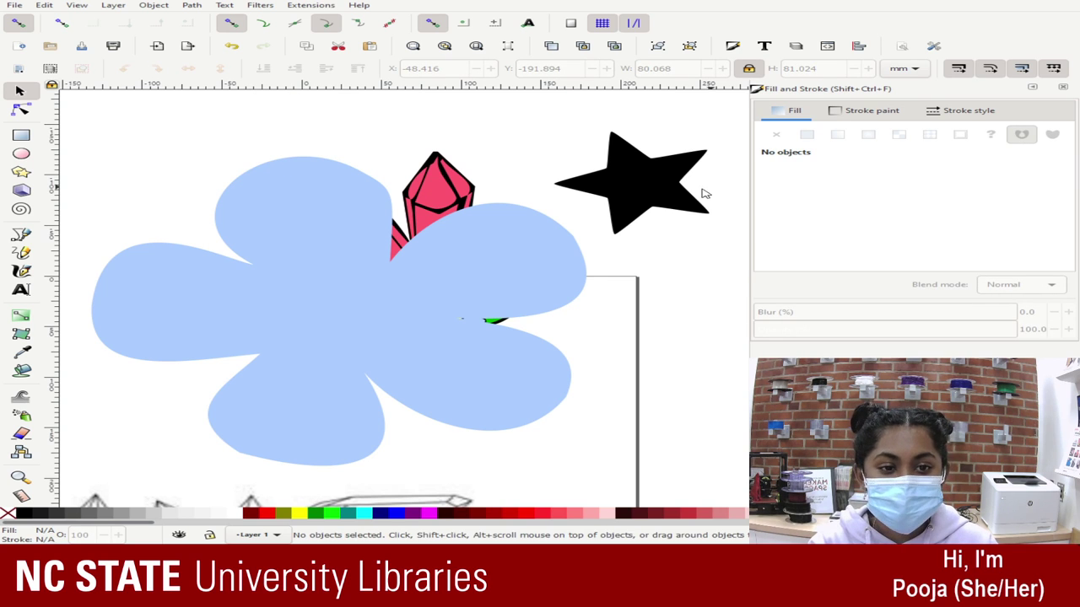
{"action": "left_click", "coordinate": [703, 194]}
{"action": "key", "text": "Delete"}
{"action": "left_click", "coordinate": [401, 328]}
{"action": "key", "text": "Delete"}
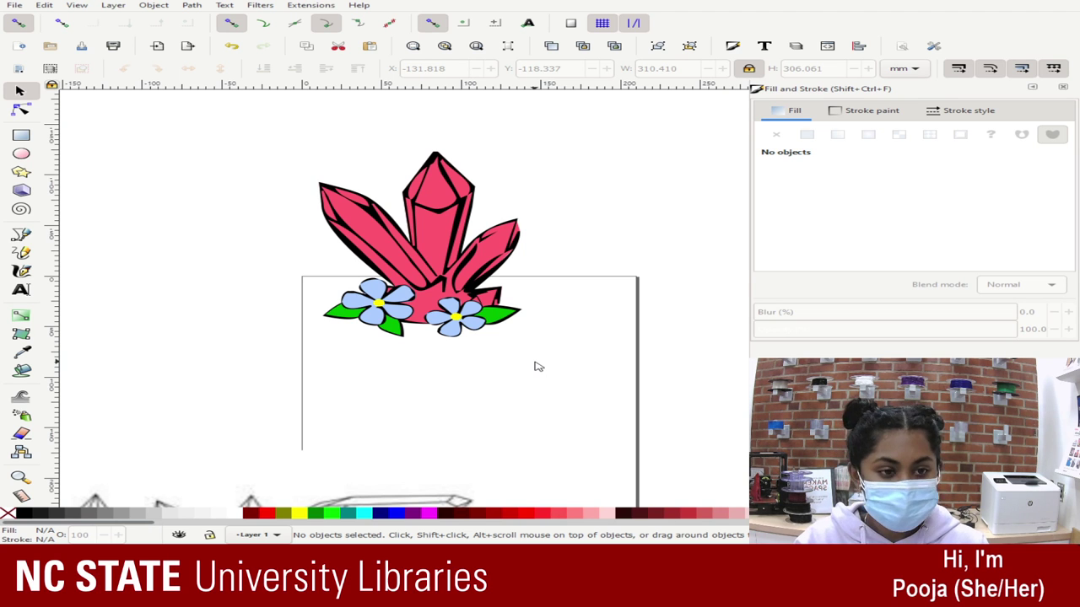
- Examine the nodes of the crystal artwork's right-hand blue flower, including its black outline, then clear the selection
{"action": "key", "text": "plus"}
{"action": "key", "text": "plus"}
{"action": "key", "text": "plus"}
{"action": "key", "text": "plus"}
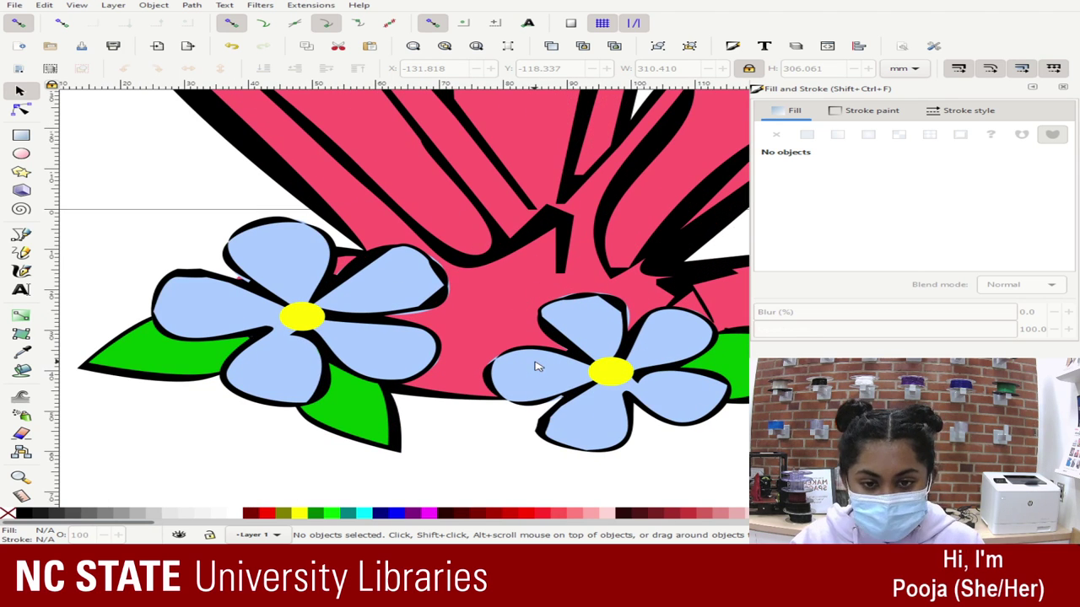
{"action": "left_click", "coordinate": [596, 309]}
{"action": "left_click", "coordinate": [21, 109]}
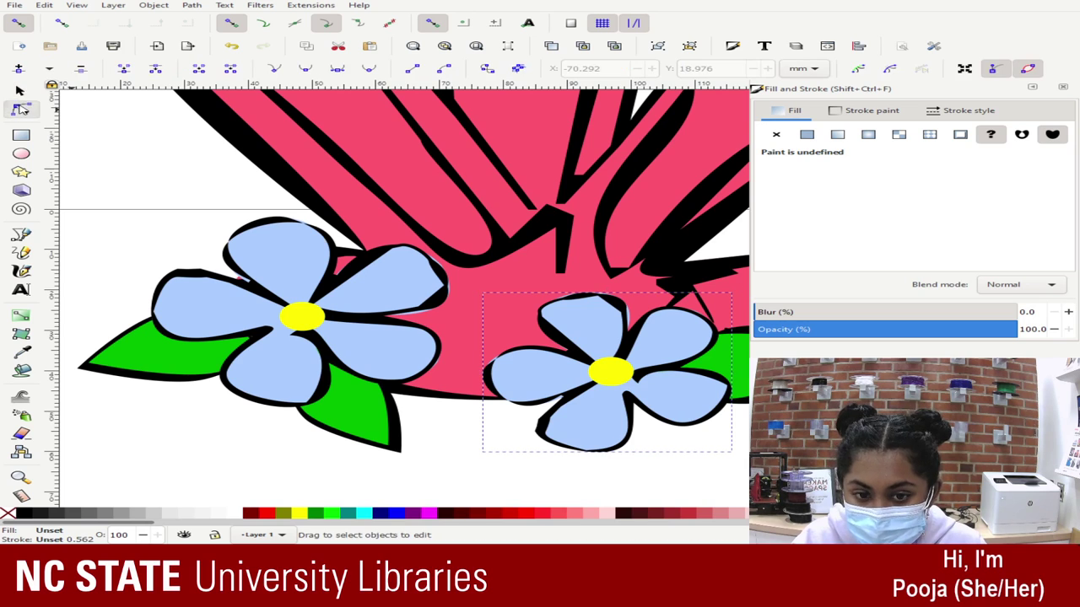
{"action": "left_click", "coordinate": [654, 323]}
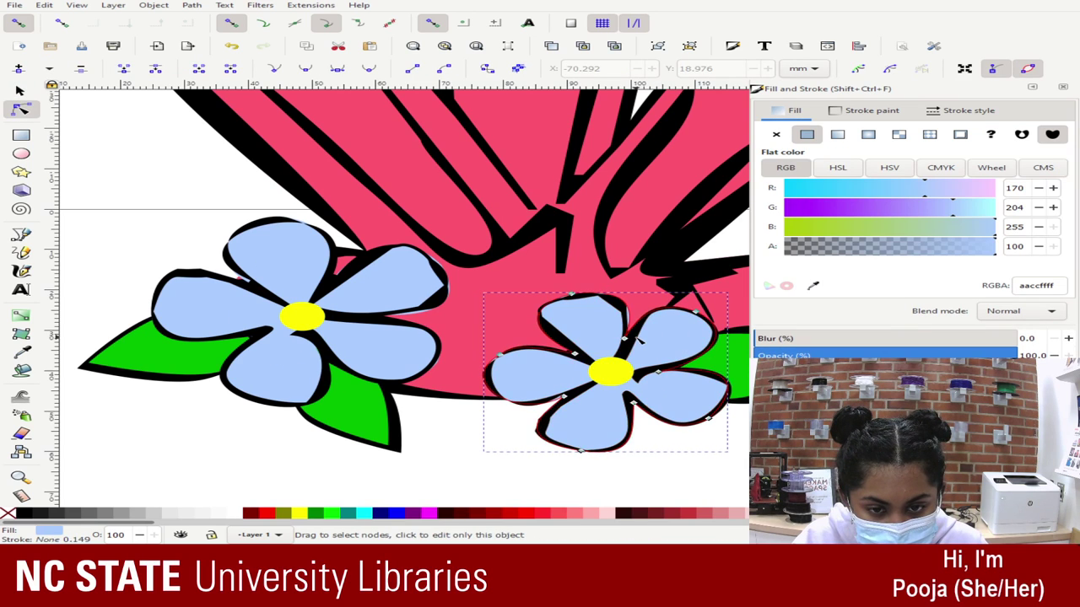
{"action": "left_click", "coordinate": [653, 323]}
{"action": "mouse_move", "coordinate": [655, 321]}
{"action": "left_mouse_down"}
{"action": "mouse_move", "coordinate": [663, 314]}
{"action": "mouse_move", "coordinate": [651, 319]}
{"action": "left_mouse_up"}
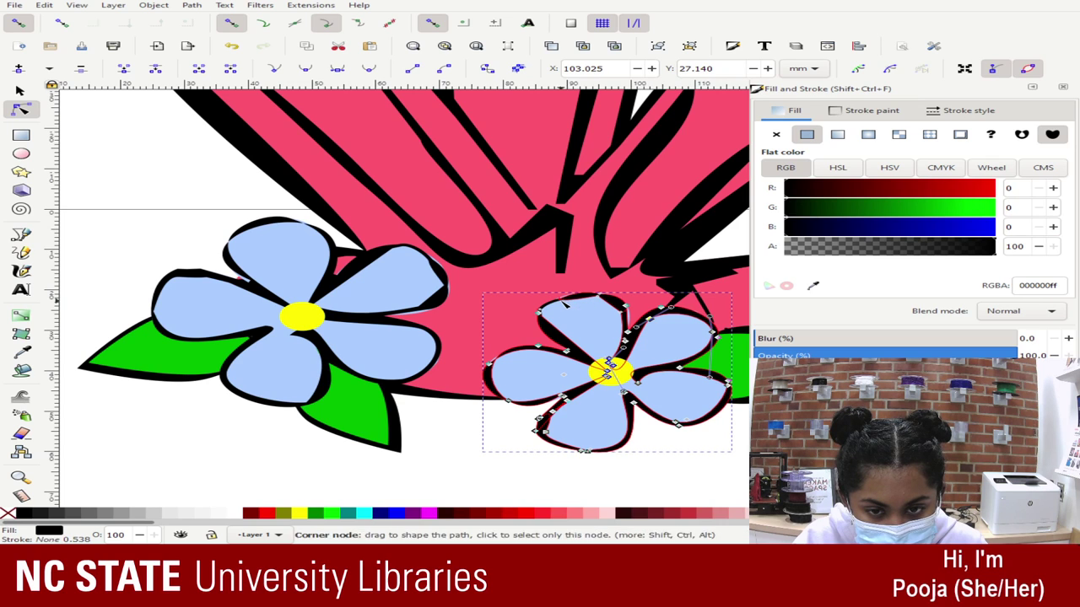
{"action": "left_click", "coordinate": [544, 311]}
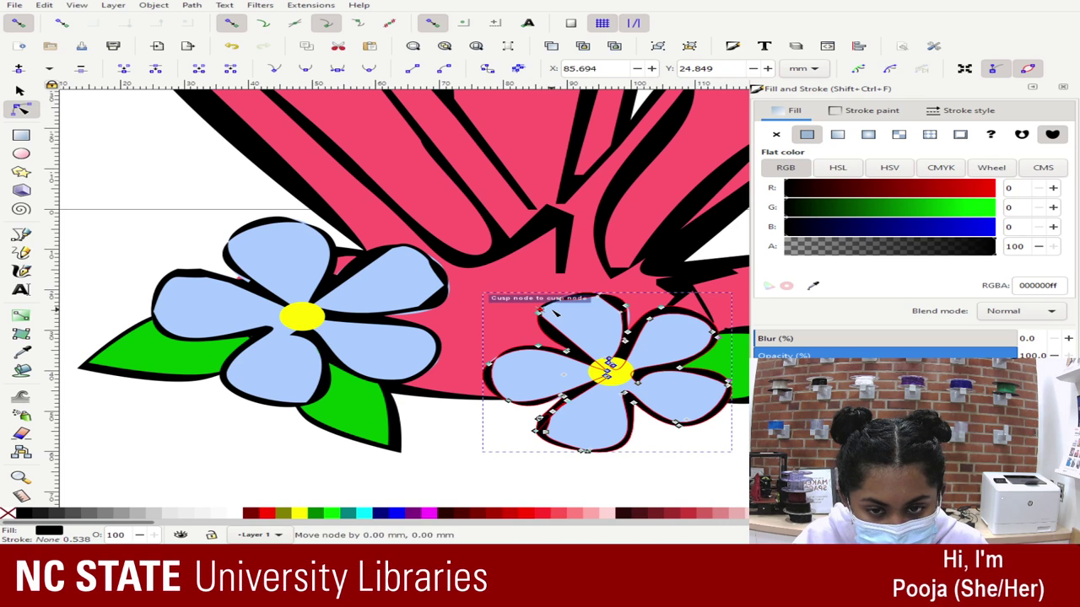
{"action": "scroll", "coordinate": [407, 389], "scroll_direction": "down", "scroll_amount": 1}
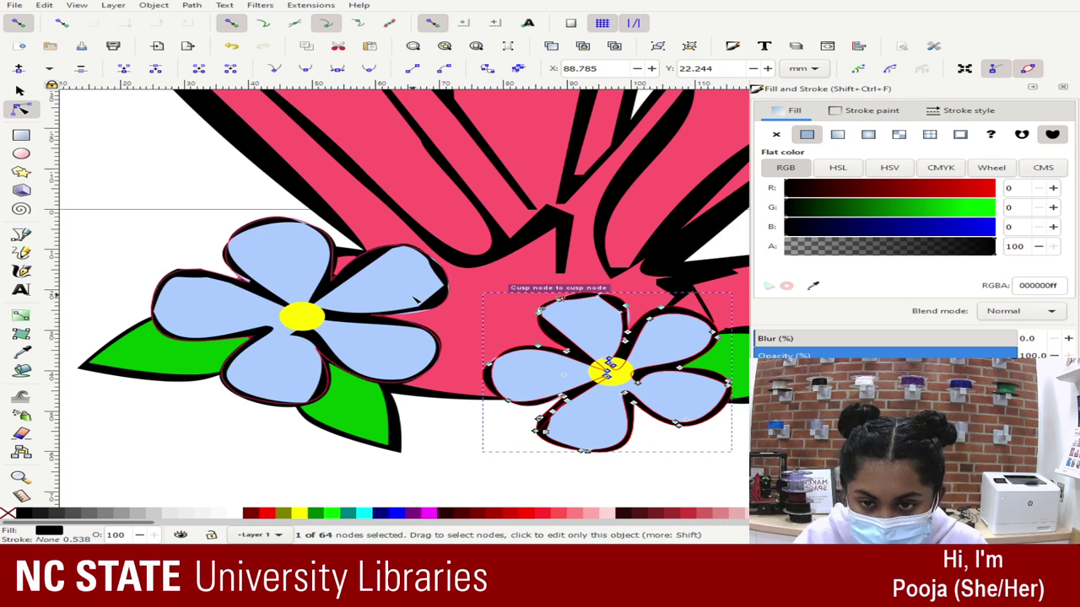
{"action": "left_click", "coordinate": [253, 450]}
{"action": "key", "text": "minus"}
{"action": "key", "text": "minus"}
{"action": "key", "text": "minus"}
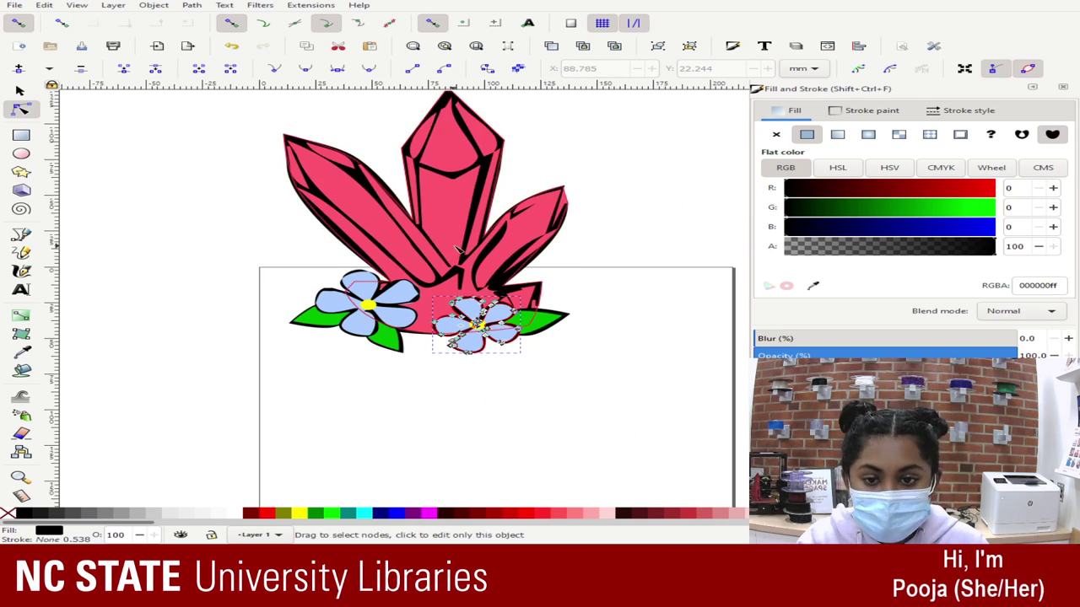
{"action": "left_click", "coordinate": [702, 201]}
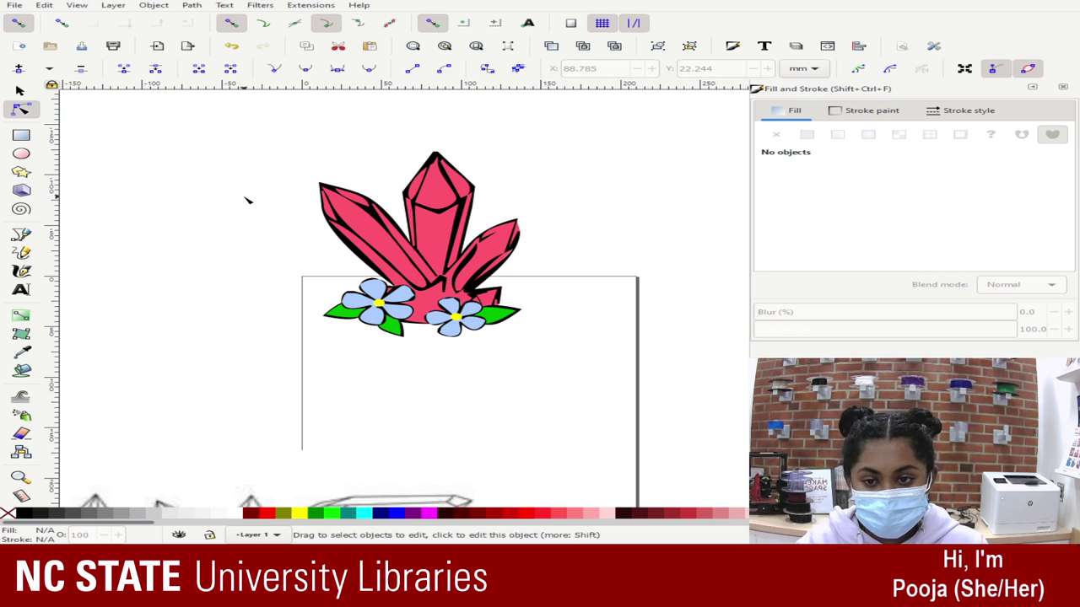
- Select the whole crystal and flower artwork and paste a copy of it below and to the right of the original
{"action": "left_click_drag", "start_coordinate": [244, 147], "coordinate": [568, 381]}
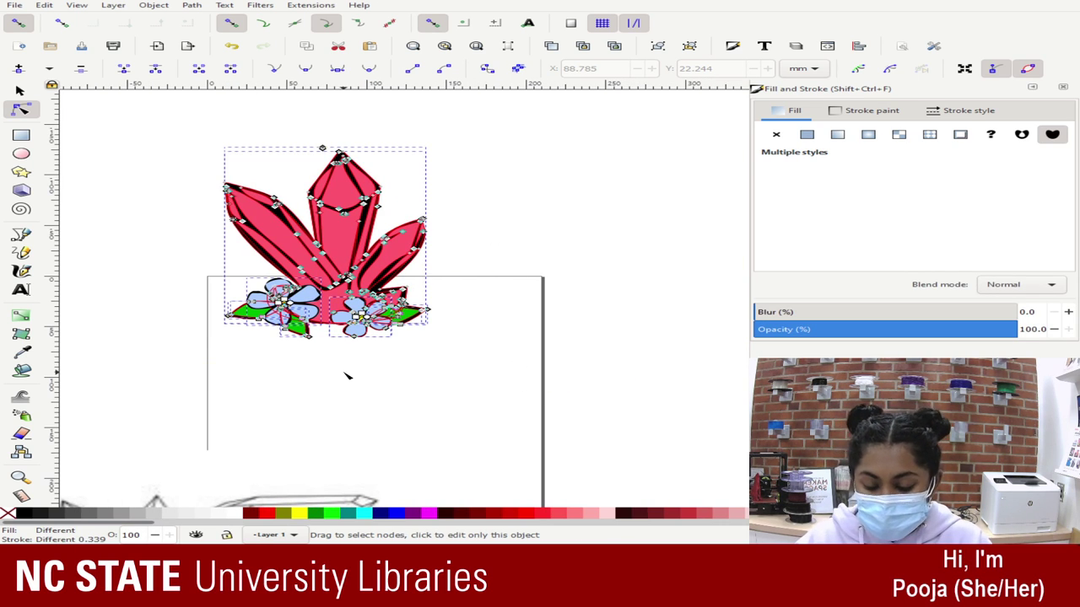
{"action": "left_click", "coordinate": [21, 90]}
{"action": "left_click_drag", "start_coordinate": [147, 131], "coordinate": [559, 400]}
{"action": "key", "text": "ctrl+v"}
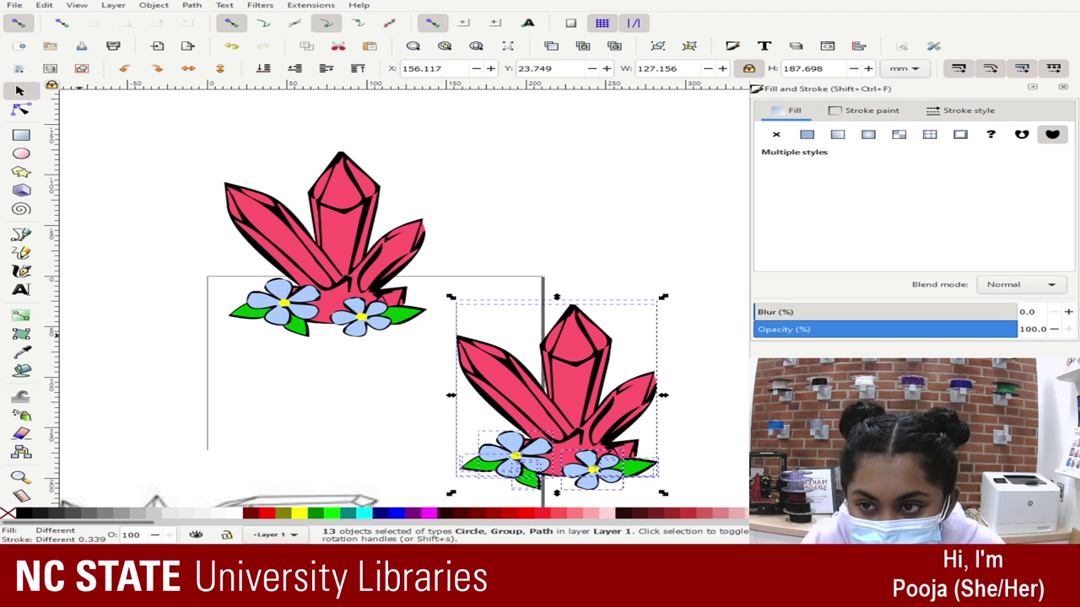
- Delete the left-hand blue flower with its black outline from the copied artwork
{"action": "left_click", "coordinate": [21, 110]}
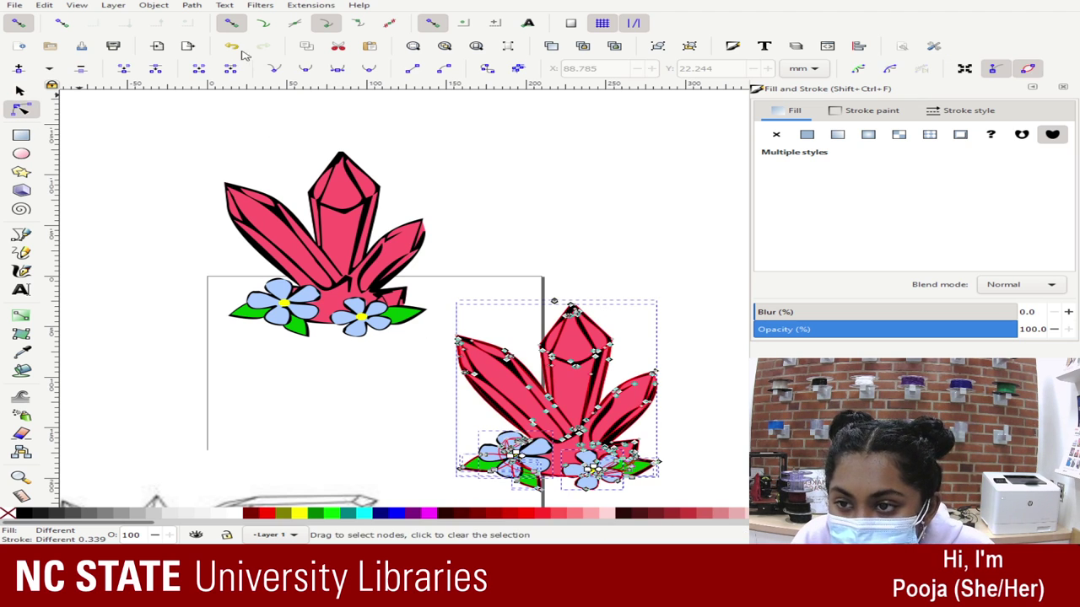
{"action": "left_click", "coordinate": [604, 266]}
{"action": "left_click", "coordinate": [607, 365]}
{"action": "left_click", "coordinate": [673, 337]}
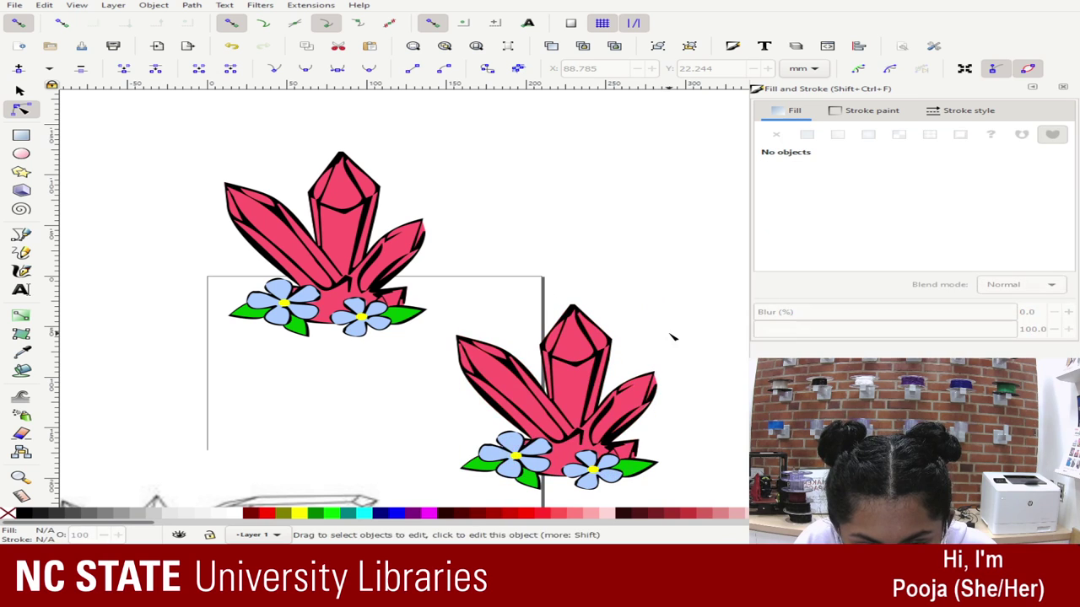
{"action": "left_click_drag", "start_coordinate": [439, 436], "coordinate": [560, 499]}
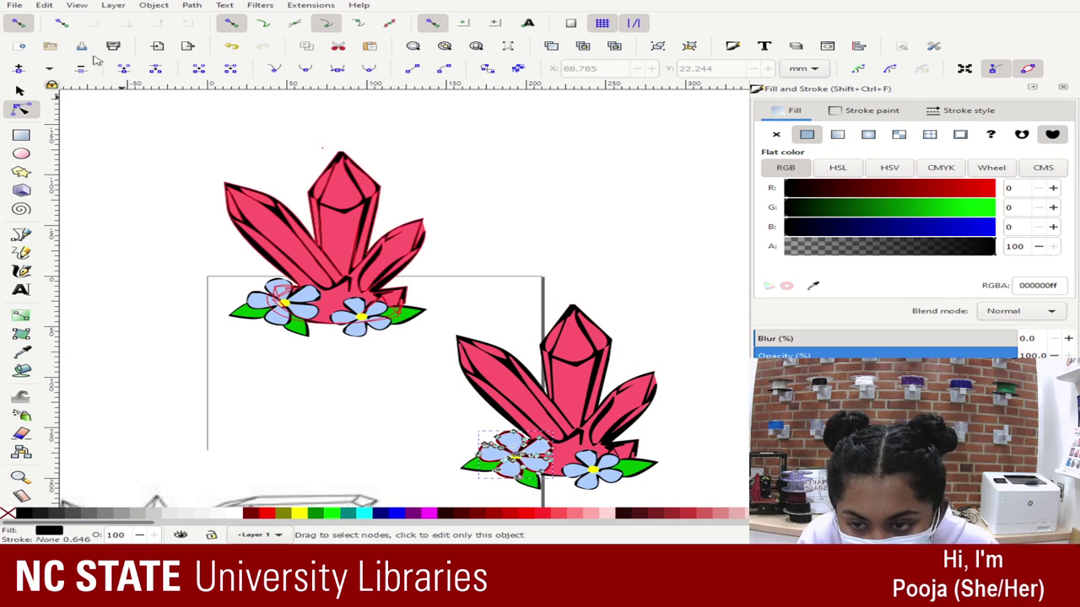
{"action": "left_click", "coordinate": [21, 91]}
{"action": "key", "text": "Delete"}
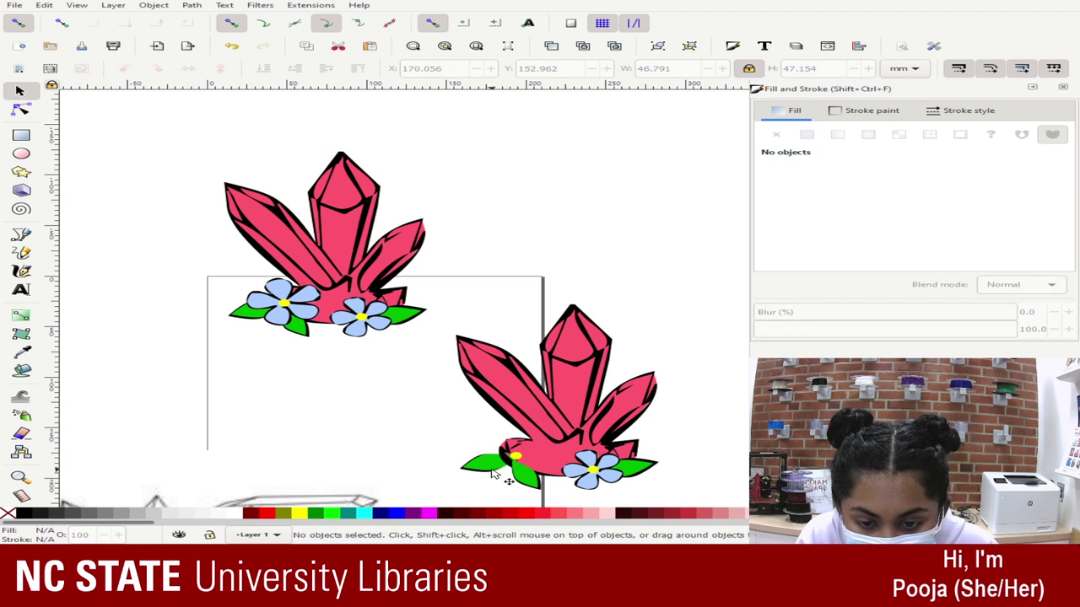
- Delete the copy's two left-hand green leaves, the yellow flower centre and the black leaf shapes behind them
{"action": "left_click", "coordinate": [494, 474]}
{"action": "key", "text": "Delete"}
{"action": "left_click", "coordinate": [530, 476]}
{"action": "key", "text": "Delete"}
{"action": "left_click", "coordinate": [516, 457]}
{"action": "key", "text": "Delete"}
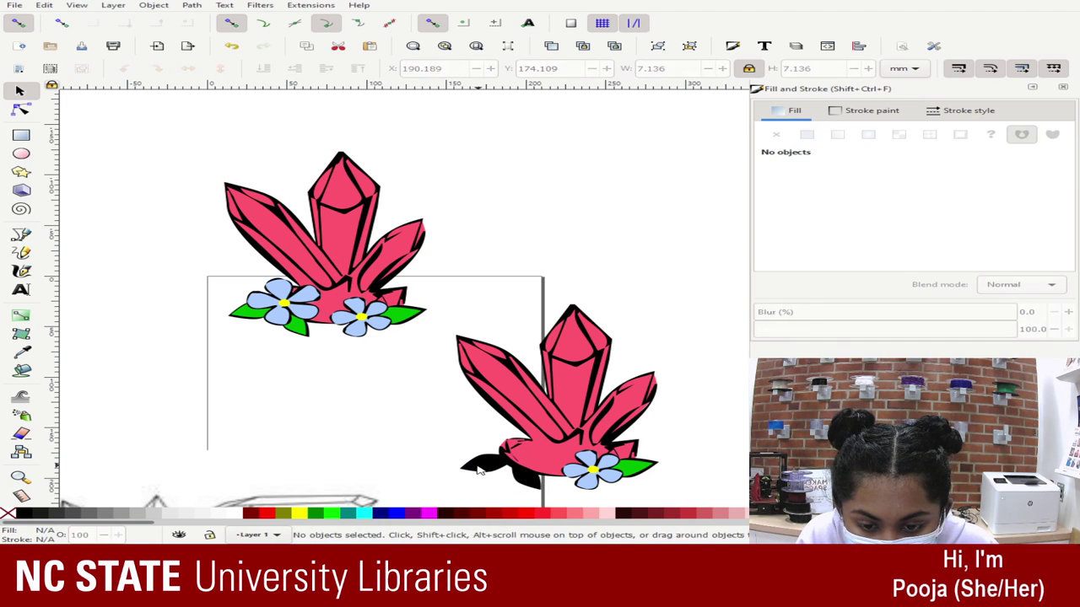
{"action": "left_click", "coordinate": [478, 471]}
{"action": "key", "text": "Delete"}
{"action": "left_click", "coordinate": [540, 489]}
{"action": "key", "text": "Delete"}
- Delete the black outline, yellow centre and green leaf of the copy's right-hand flower
{"action": "left_click", "coordinate": [593, 481]}
{"action": "key", "text": "Delete"}
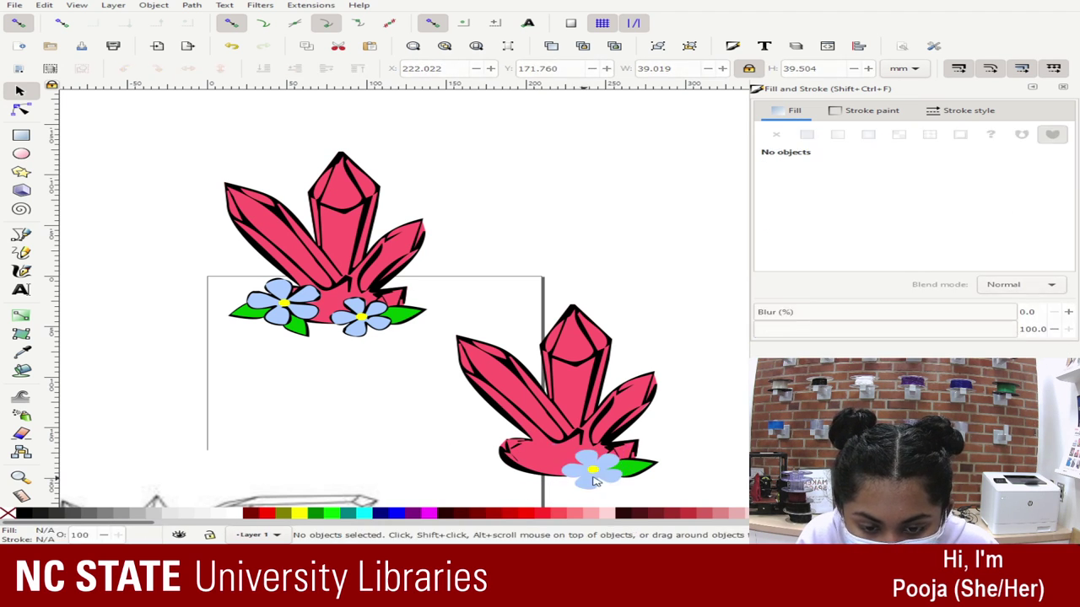
{"action": "left_click", "coordinate": [629, 469]}
{"action": "key", "text": "Delete"}
{"action": "left_click", "coordinate": [593, 472]}
{"action": "key", "text": "Delete"}
{"action": "left_click", "coordinate": [633, 472]}
{"action": "key", "text": "Delete"}
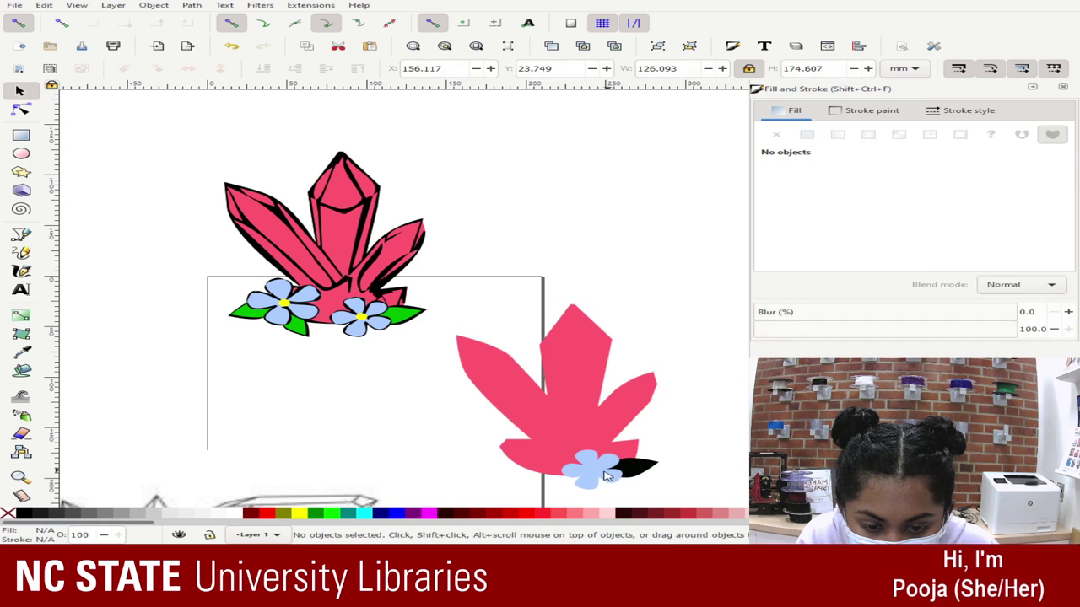
{"action": "left_click", "coordinate": [606, 476]}
{"action": "key", "text": "Delete"}
{"action": "left_click", "coordinate": [631, 474]}
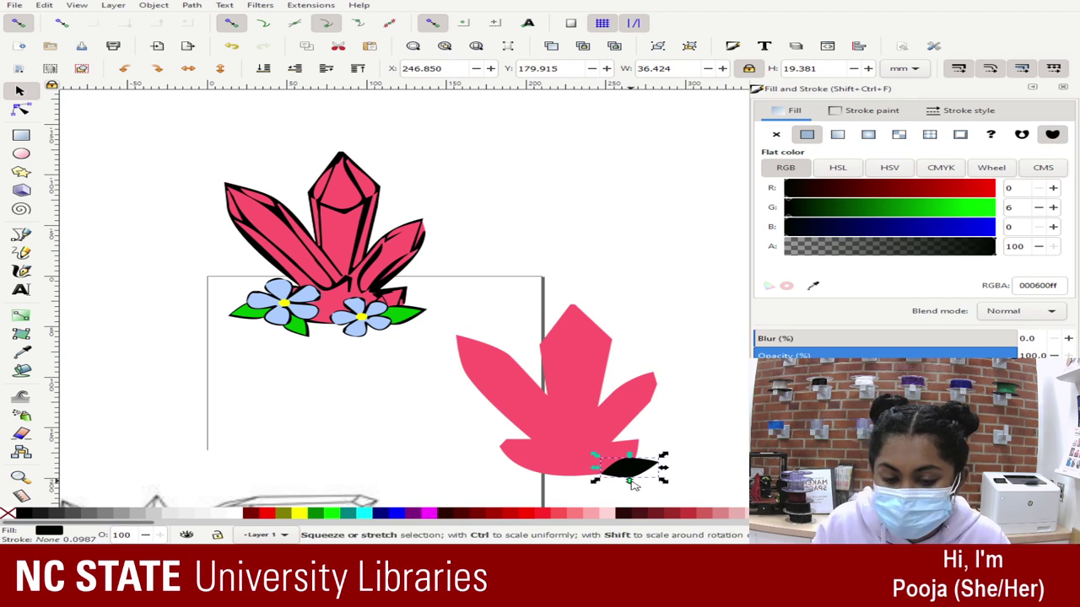
{"action": "key", "text": "ctrl+z"}
{"action": "key", "text": "ctrl+z"}
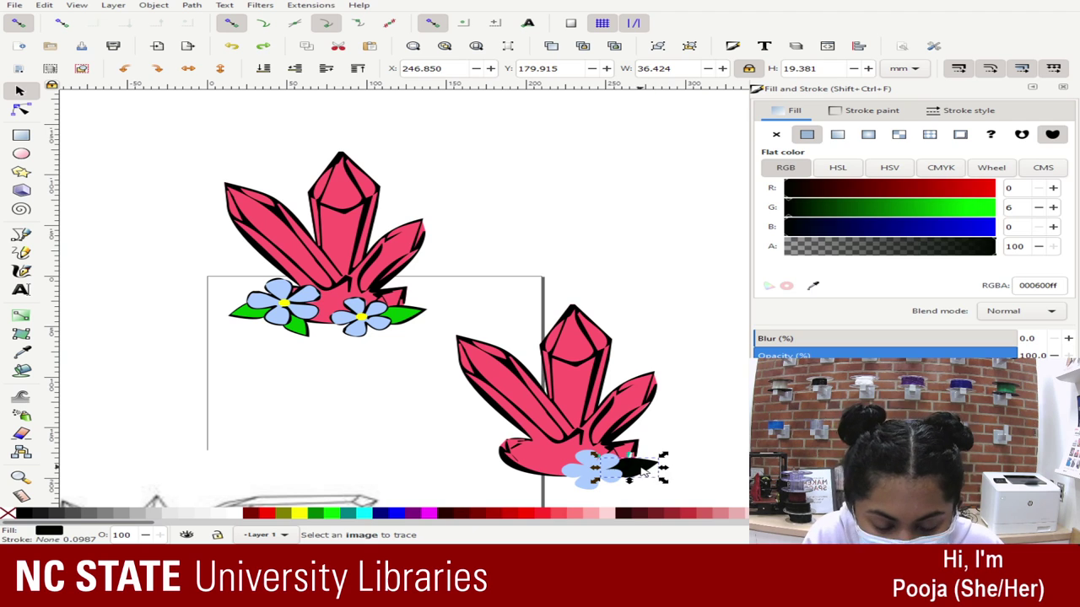
- Delete the remaining black leaf shape and the blue petals from the copy, leaving only the crystal
{"action": "key", "text": "Delete"}
{"action": "left_click", "coordinate": [612, 481]}
{"action": "key", "text": "Delete"}
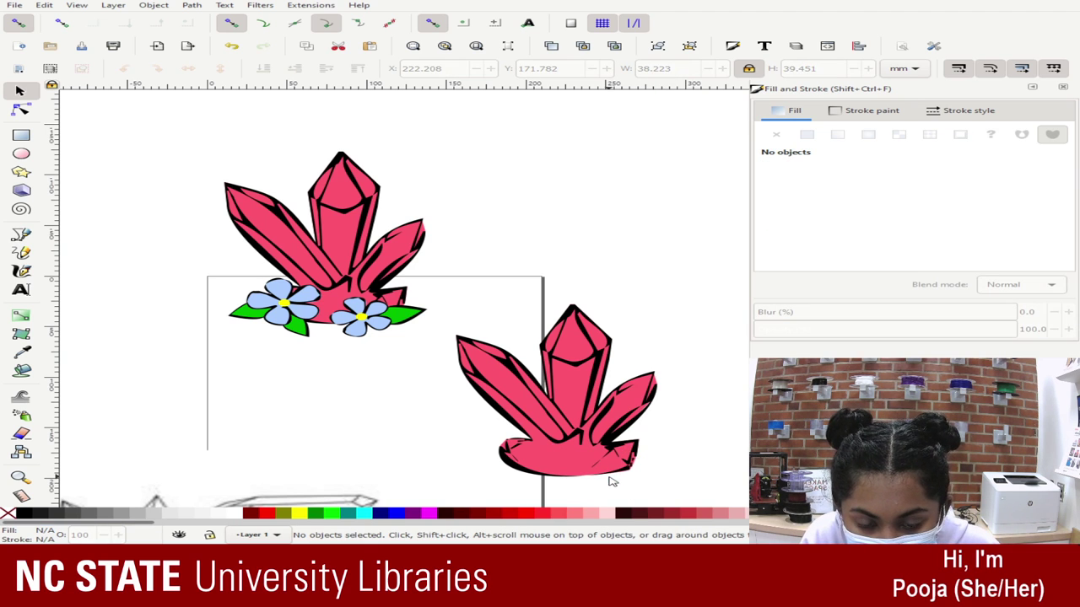
- Subtract the copied crystal's black outline from its pink shape with a Difference operation
{"action": "left_click", "coordinate": [518, 373]}
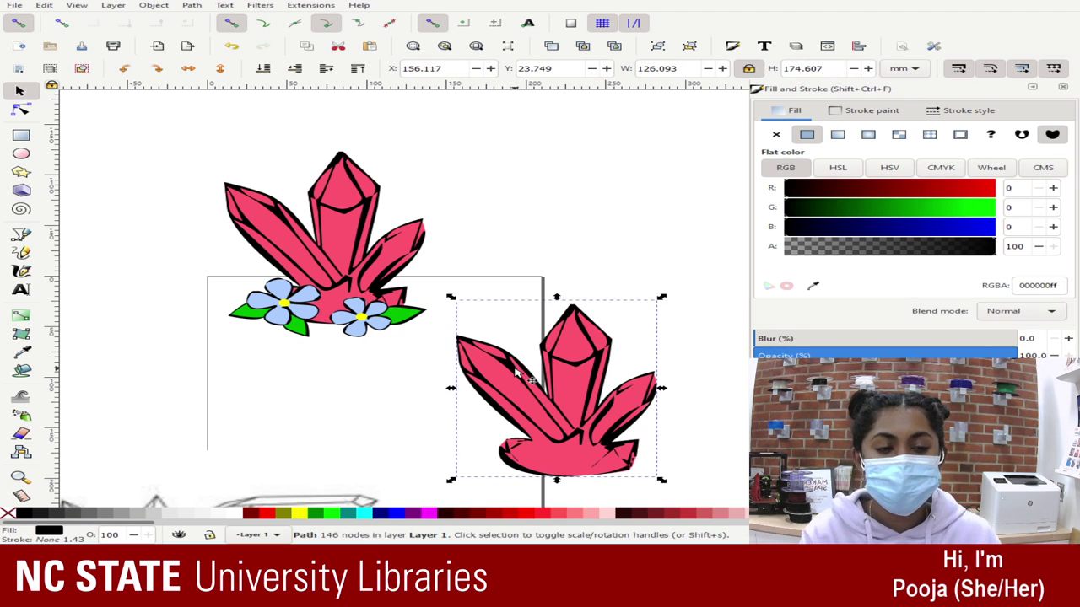
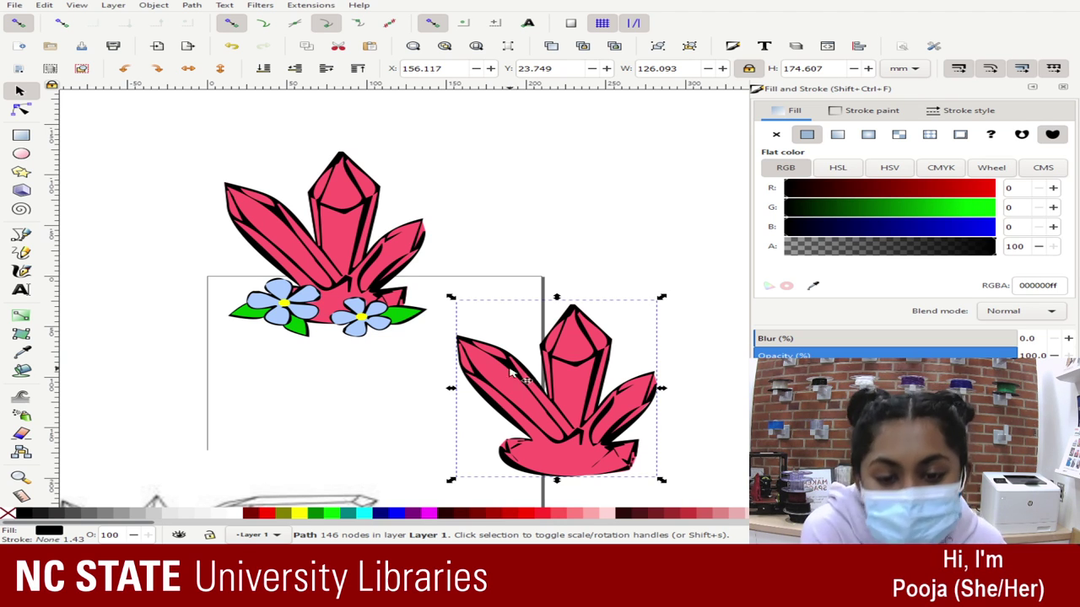
{"action": "left_click", "coordinate": [459, 304]}
{"action": "mouse_move", "coordinate": [449, 283]}
{"action": "left_mouse_down"}
{"action": "mouse_move", "coordinate": [485, 442]}
{"action": "mouse_move", "coordinate": [698, 496]}
{"action": "left_mouse_up"}
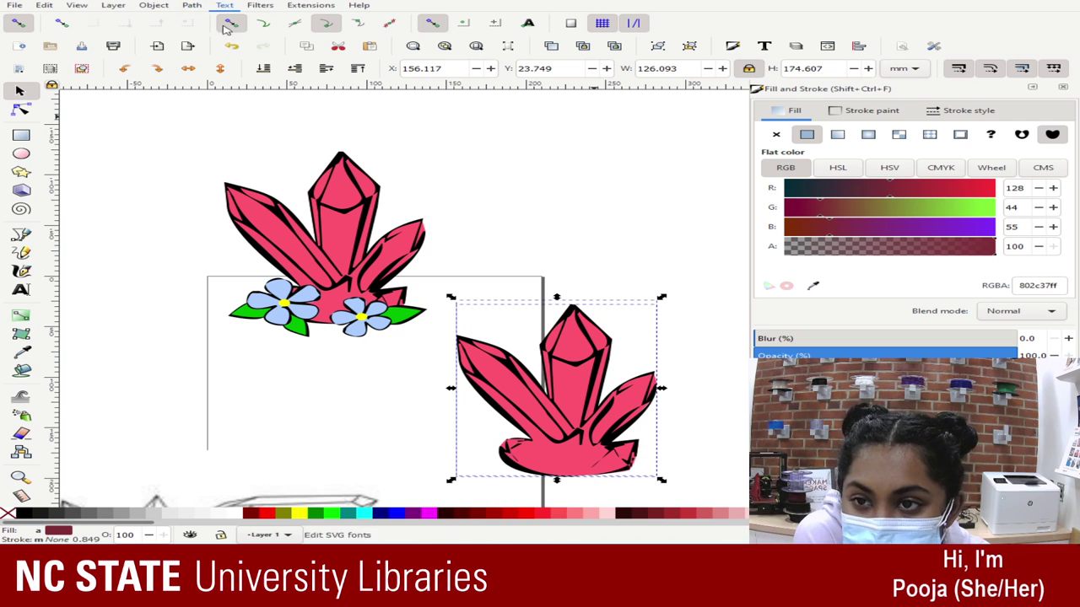
{"action": "left_click", "coordinate": [255, 69]}
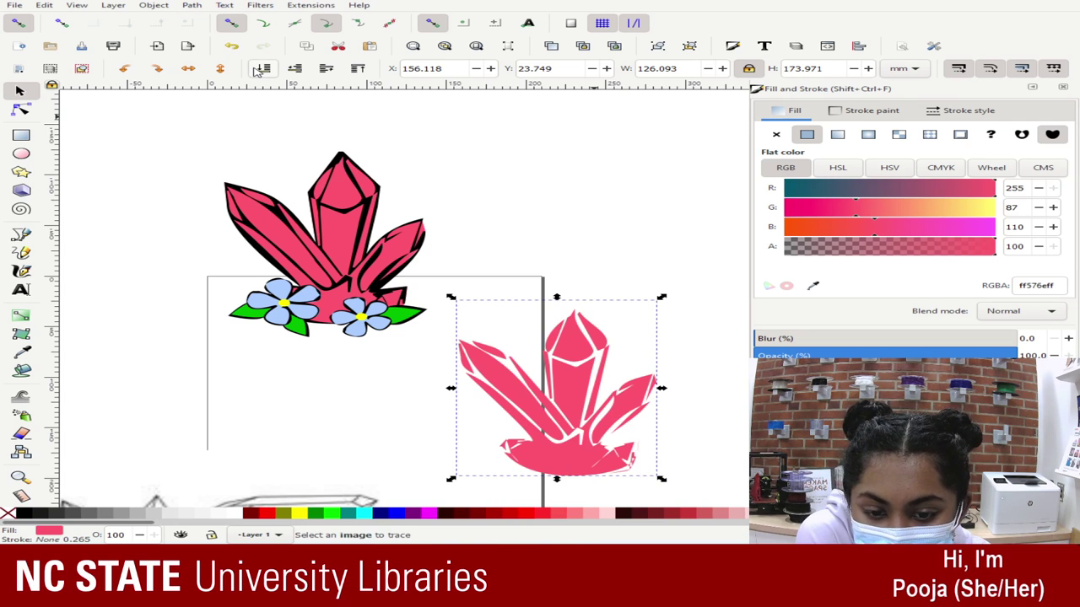
- Move the pink crystal cutout up beside the original artwork and set its fill's blue value to 0
{"action": "left_click_drag", "start_coordinate": [612, 380], "coordinate": [595, 201]}
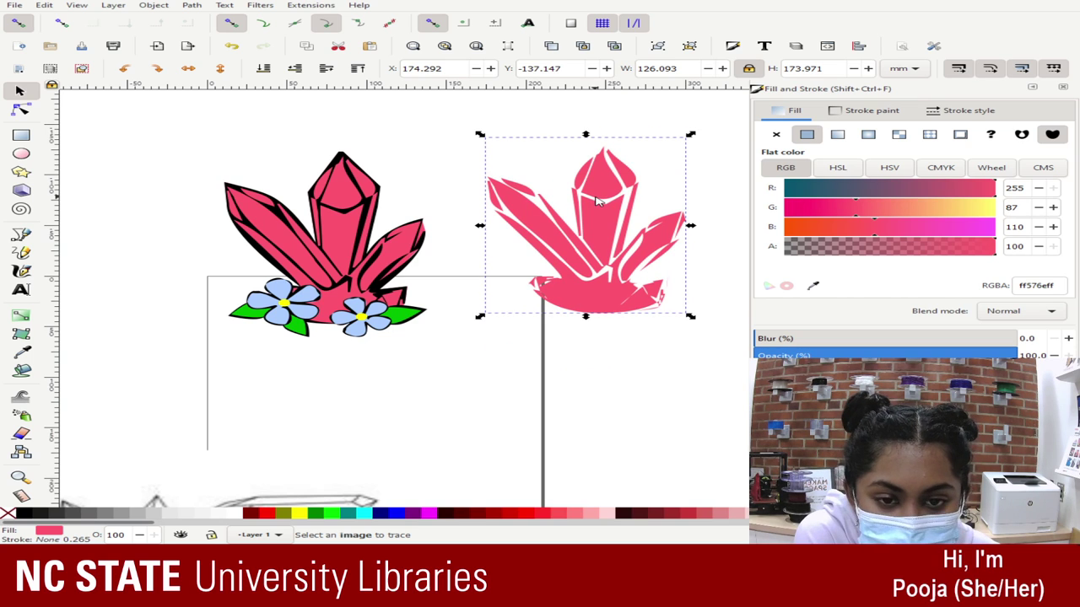
{"action": "double_click", "coordinate": [1010, 226]}
{"action": "type", "text": "0"}
{"action": "key", "text": "Return"}
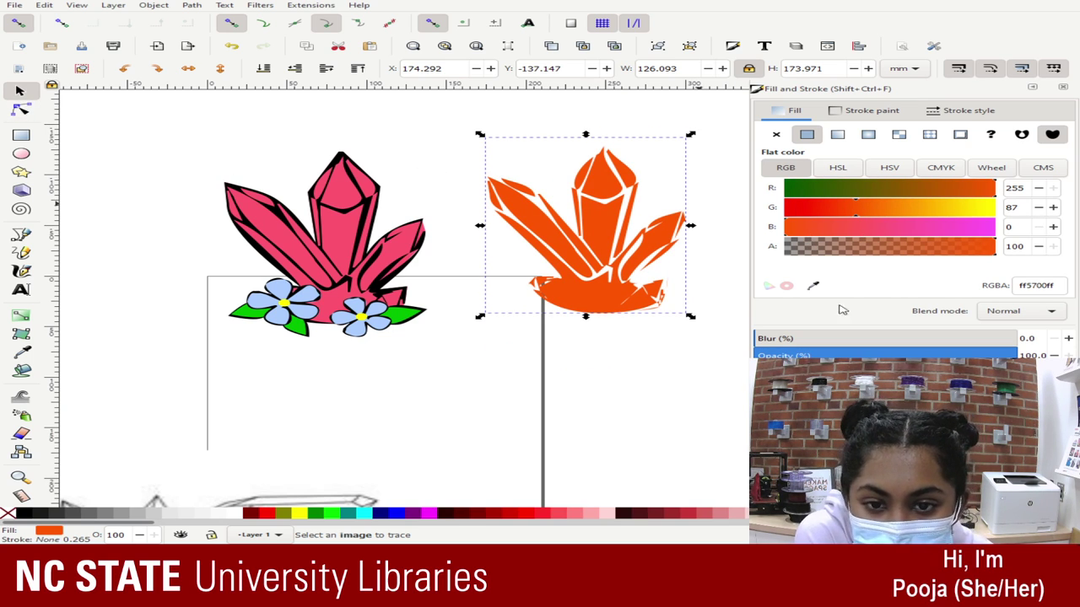
- Delete the nodes of the upper-right facet at the tip of the orange cutout's middle crystal
{"action": "left_click", "coordinate": [22, 110]}
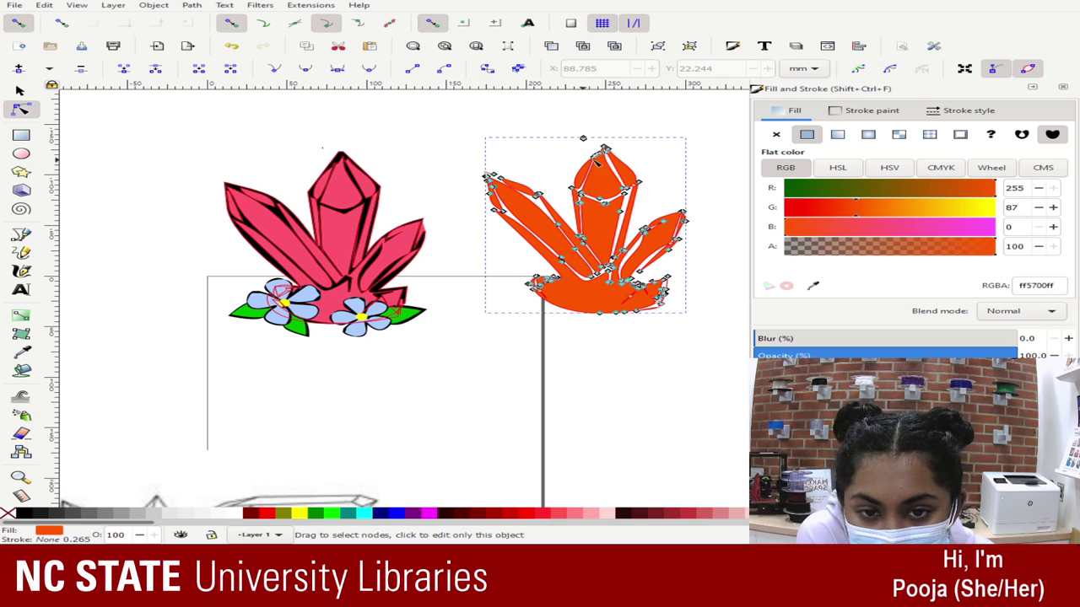
{"action": "left_click", "coordinate": [576, 189]}
{"action": "key", "text": "plus"}
{"action": "key", "text": "plus"}
{"action": "key", "text": "plus"}
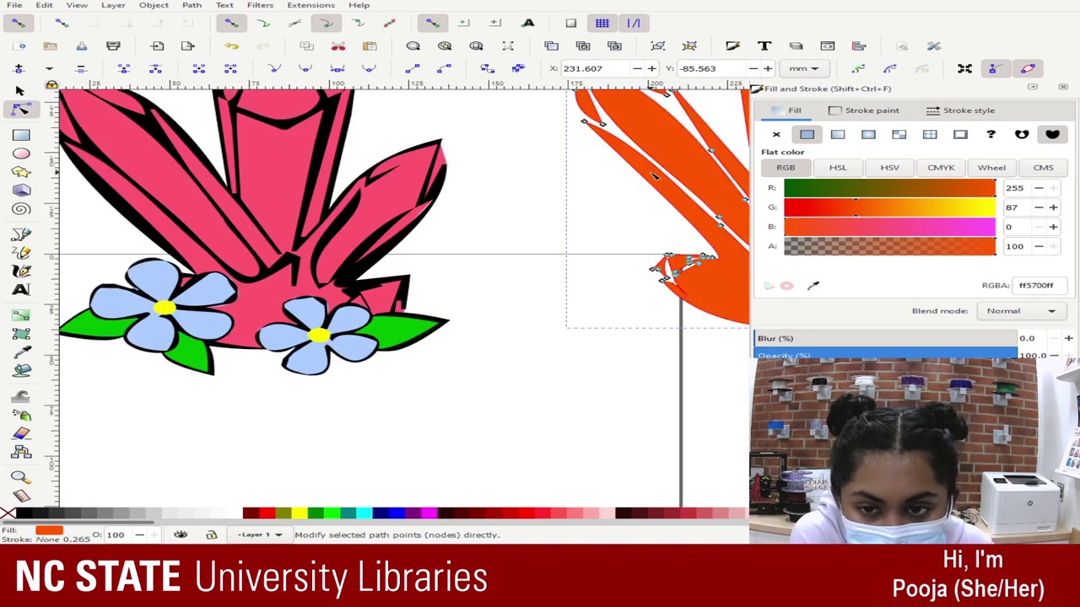
{"action": "scroll", "coordinate": [651, 173], "scroll_direction": "up", "scroll_amount": 8}
{"action": "left_click_drag", "start_coordinate": [558, 118], "coordinate": [225, 171]}
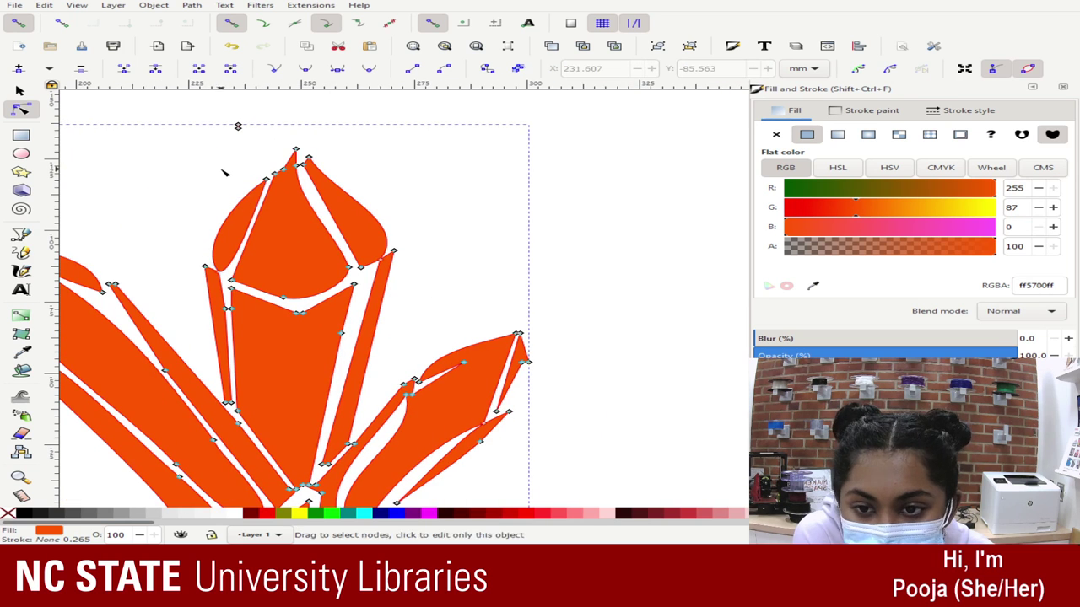
{"action": "left_click_drag", "start_coordinate": [439, 251], "coordinate": [299, 151]}
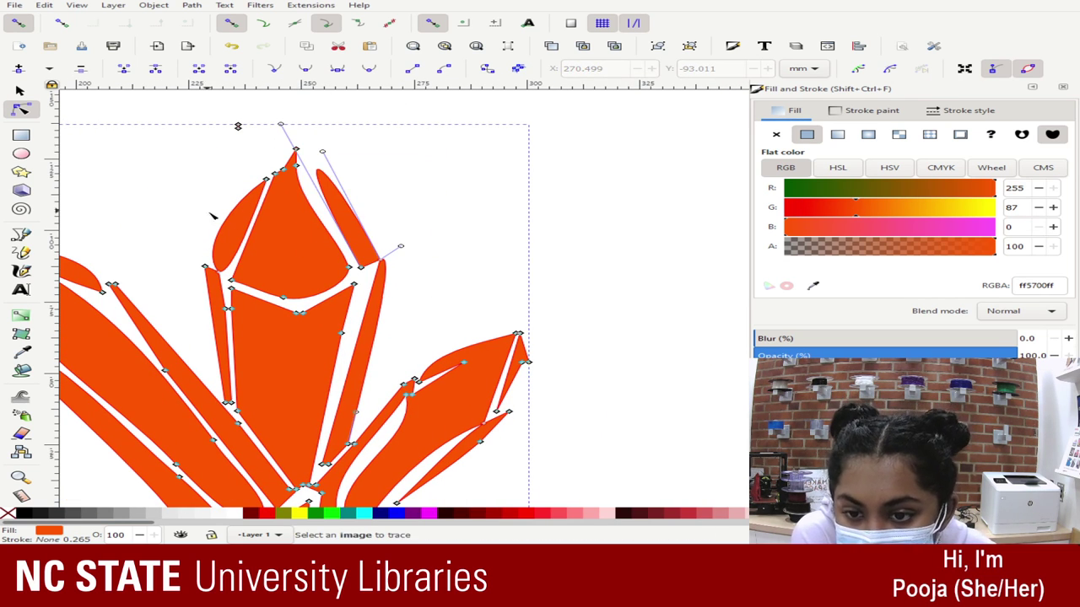
{"action": "left_click", "coordinate": [361, 268]}
{"action": "key", "text": "Delete"}
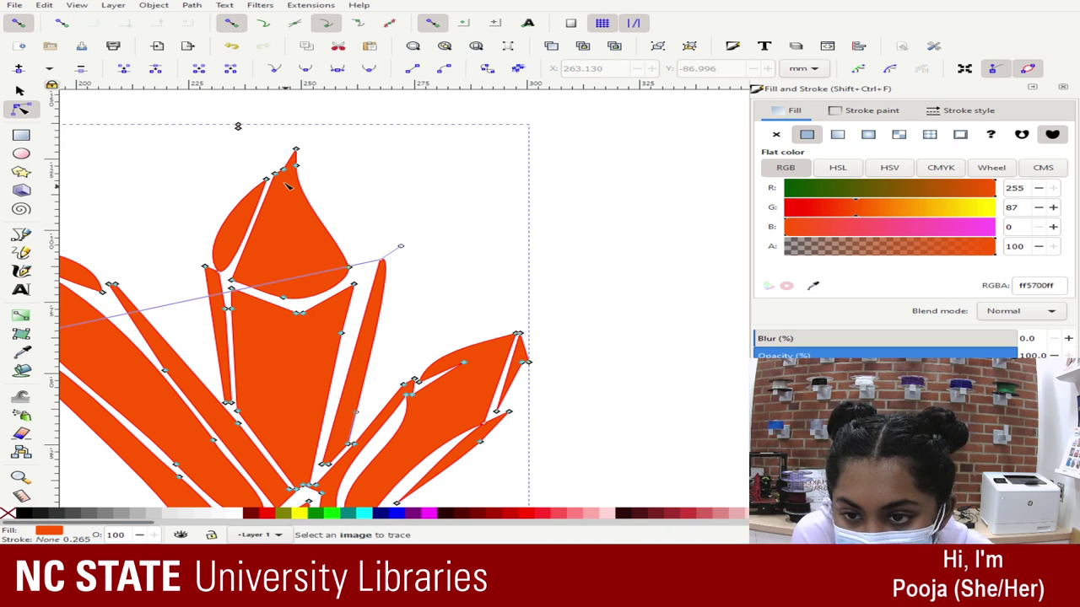
- Delete the nodes of the long narrow facet along the right edge of the cutout's middle crystal
{"action": "left_click", "coordinate": [366, 248]}
{"action": "scroll", "coordinate": [367, 249], "scroll_direction": "down", "scroll_amount": 1}
{"action": "left_click", "coordinate": [387, 251]}
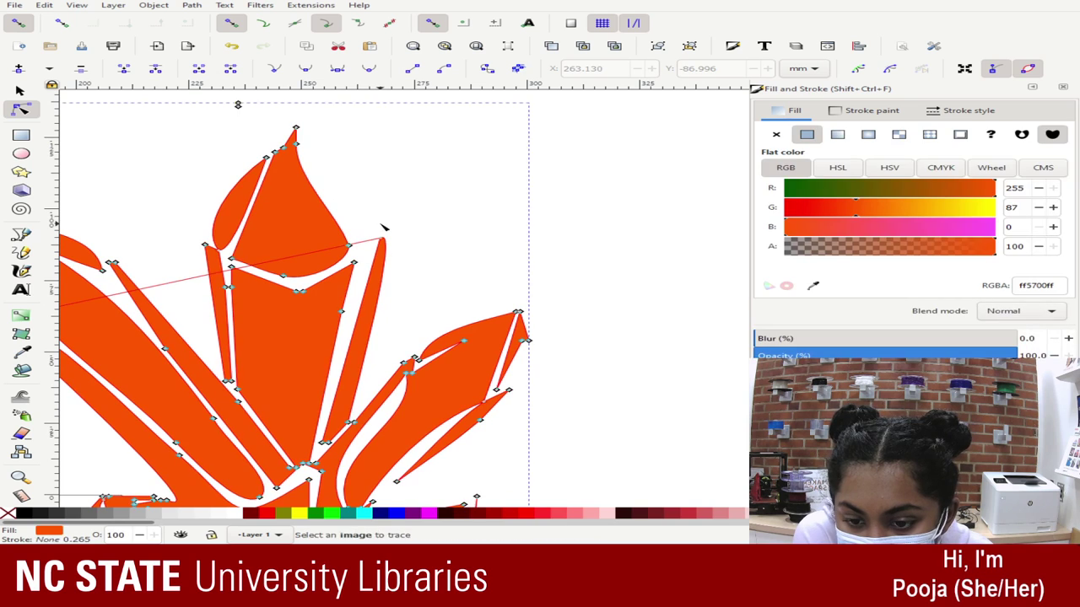
{"action": "left_click", "coordinate": [384, 226]}
{"action": "left_click", "coordinate": [348, 407]}
{"action": "left_click", "coordinate": [324, 442]}
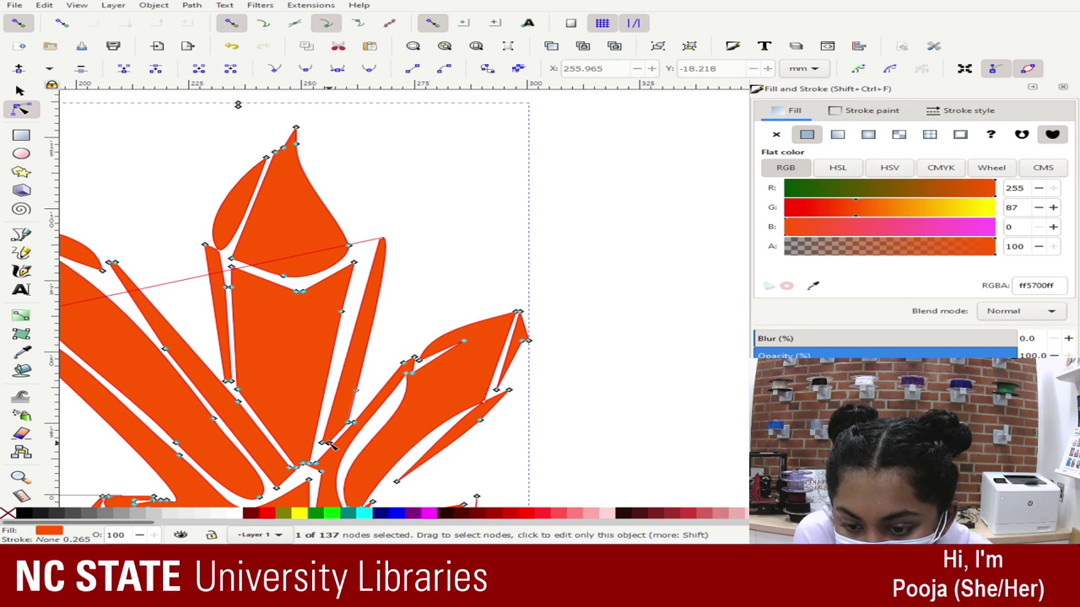
{"action": "key", "text": "Delete"}
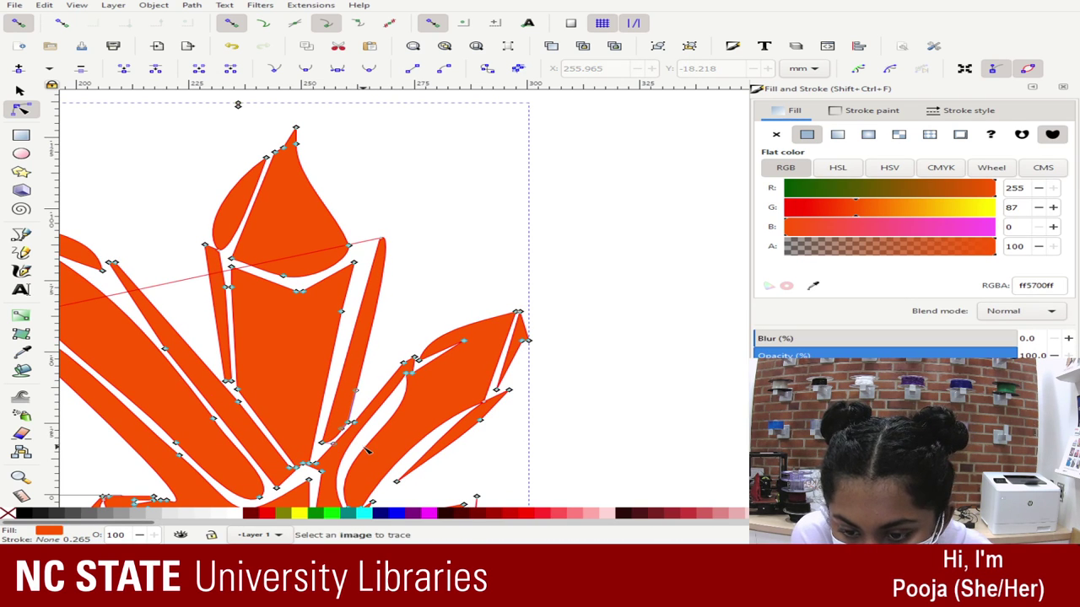
{"action": "left_click_drag", "start_coordinate": [361, 448], "coordinate": [321, 426]}
{"action": "key", "text": "ctrl+z"}
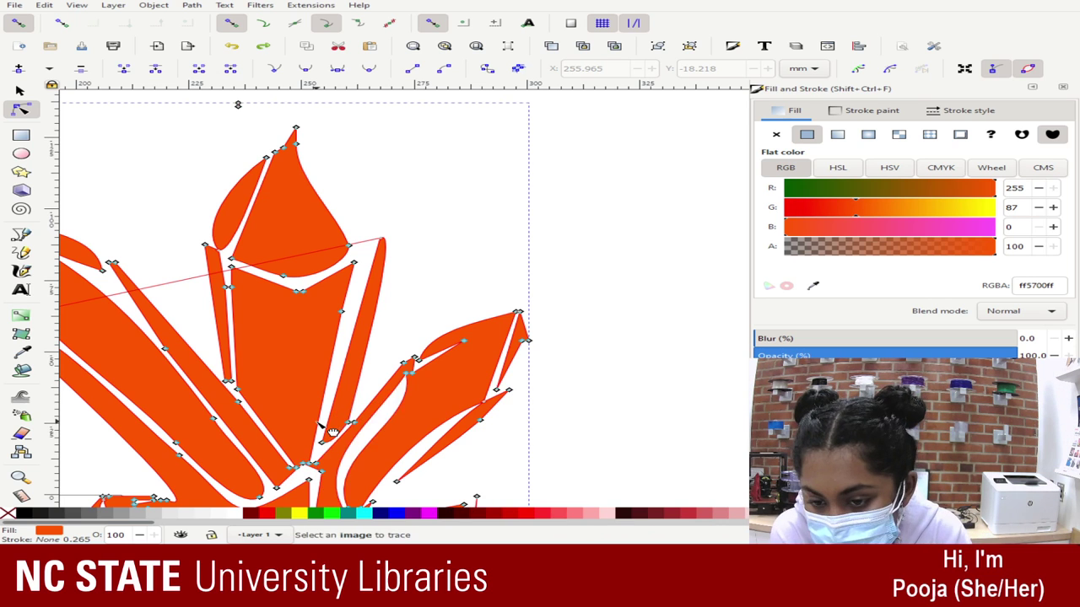
{"action": "left_click", "coordinate": [380, 236]}
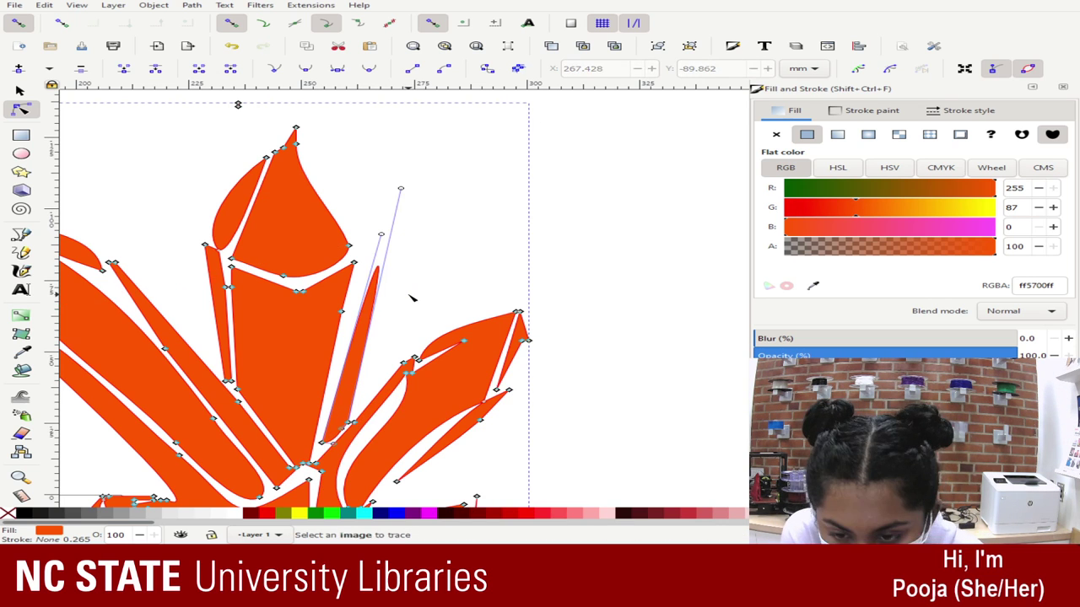
{"action": "left_click", "coordinate": [323, 442]}
{"action": "key", "text": "Delete"}
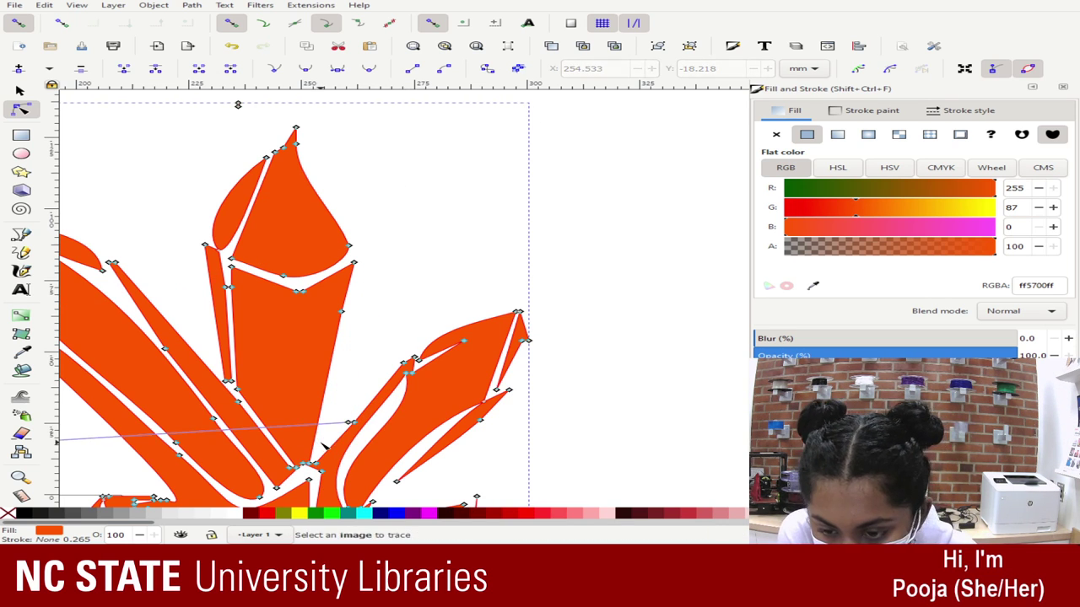
{"action": "left_click", "coordinate": [352, 422]}
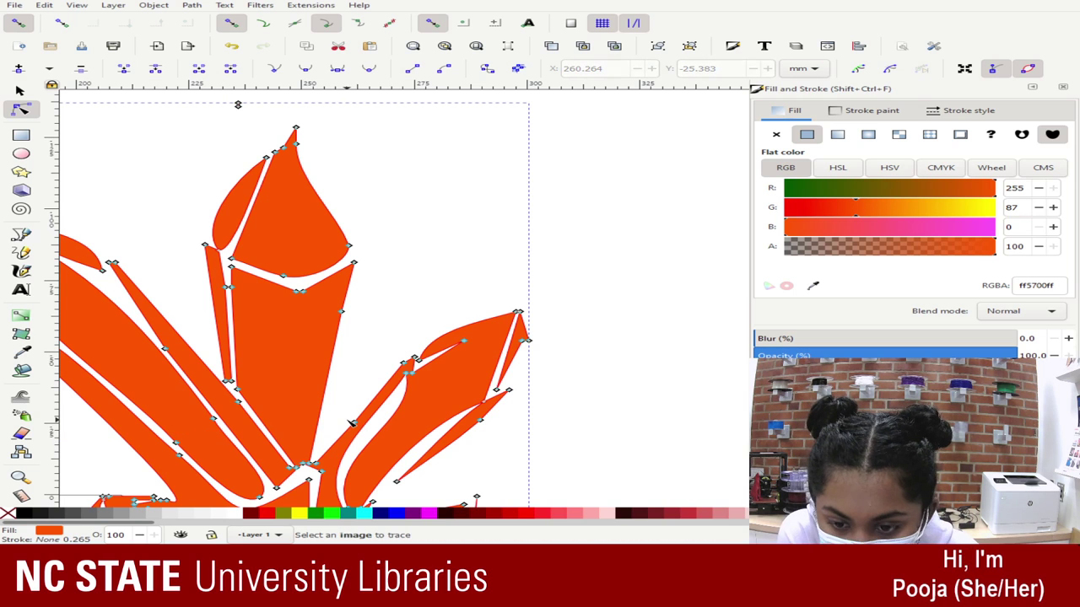
- Place the orange cutout over the original crystal artwork and set its fill's green value to 132
{"action": "left_click", "coordinate": [20, 90]}
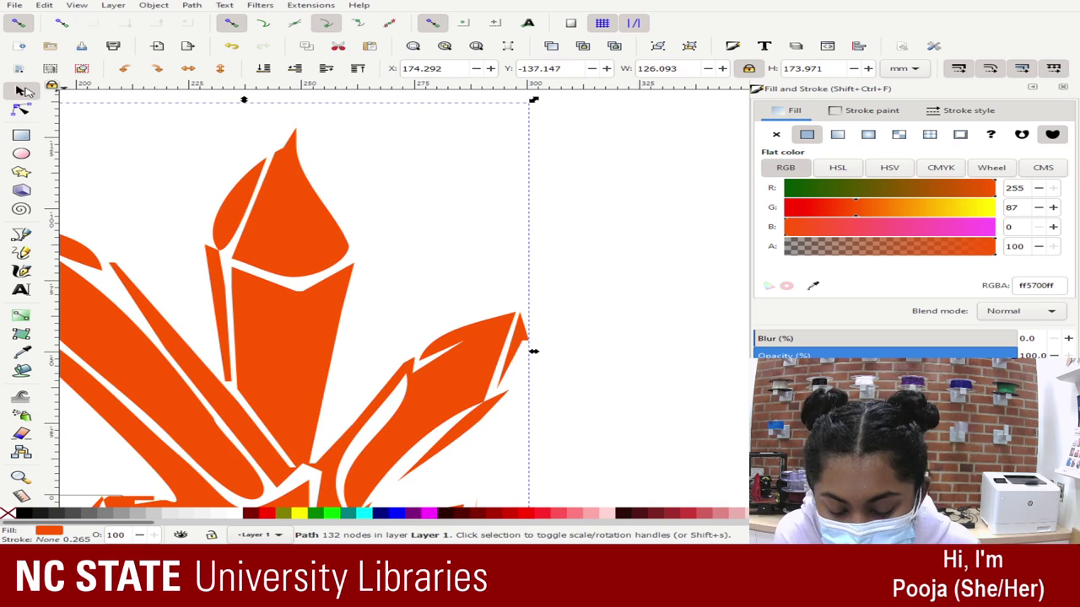
{"action": "key", "text": "plus"}
{"action": "key", "text": "plus"}
{"action": "key", "text": "minus"}
{"action": "key", "text": "minus"}
{"action": "key", "text": "minus"}
{"action": "key", "text": "minus"}
{"action": "key", "text": "minus"}
{"action": "key", "text": "minus"}
{"action": "key", "text": "minus"}
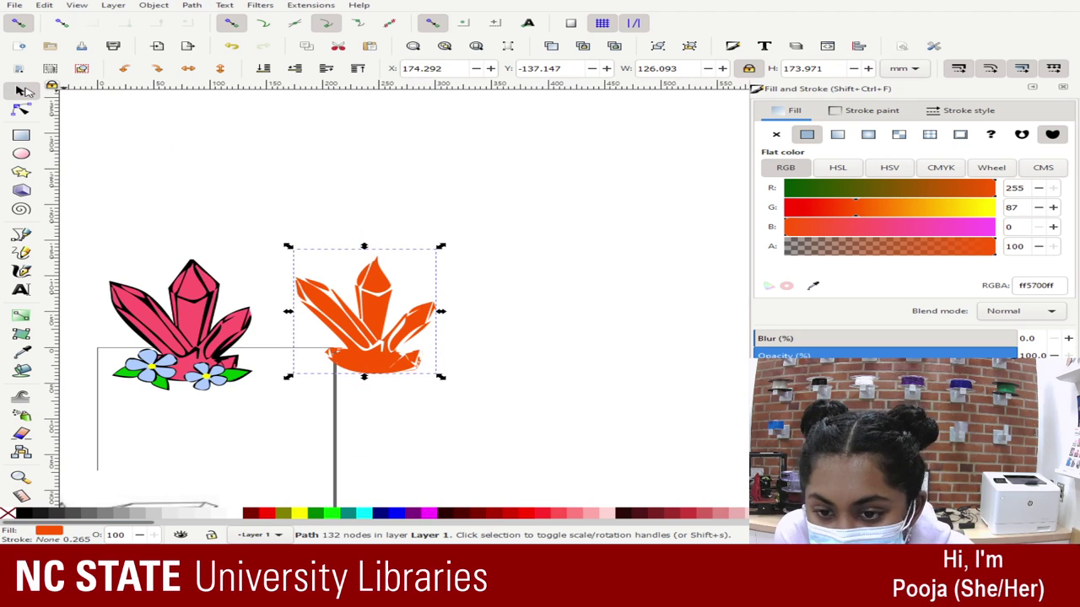
{"action": "left_click_drag", "start_coordinate": [349, 345], "coordinate": [169, 354]}
{"action": "mouse_move", "coordinate": [913, 208]}
{"action": "left_mouse_down"}
{"action": "mouse_move", "coordinate": [921, 220]}
{"action": "mouse_move", "coordinate": [896, 222]}
{"action": "left_mouse_up"}
{"action": "left_click", "coordinate": [313, 266]}
{"action": "left_click_drag", "start_coordinate": [349, 258], "coordinate": [765, 267]}
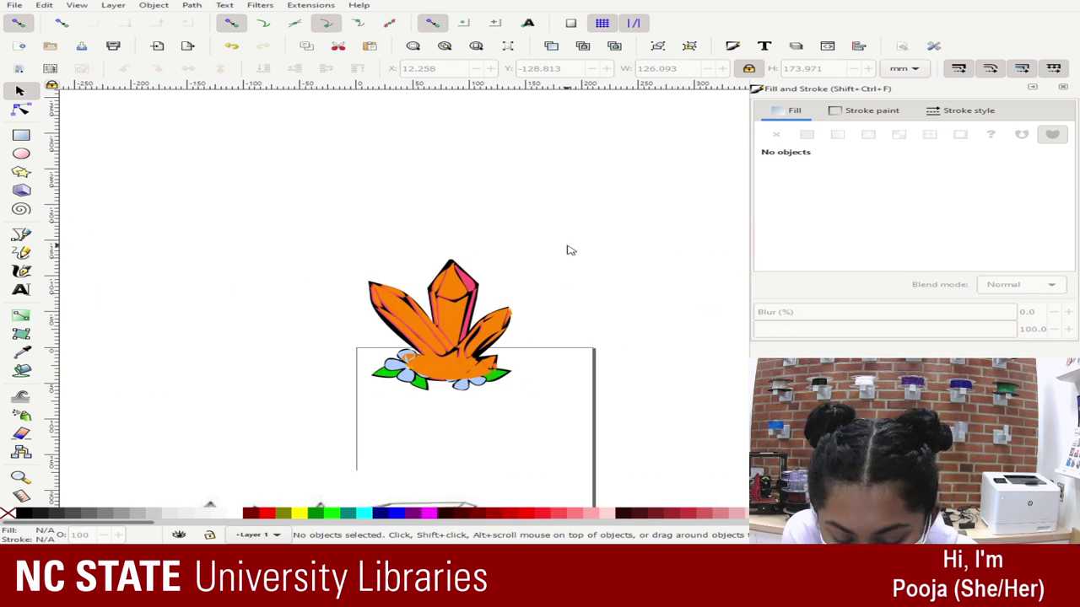
- Nudge the overlaid cutout to X 10.825, Y -127.380 mm so its gaps line up with the original's black outlines
{"action": "key", "text": "plus"}
{"action": "key", "text": "plus"}
{"action": "key", "text": "plus"}
{"action": "key", "text": "plus"}
{"action": "left_click", "coordinate": [583, 248]}
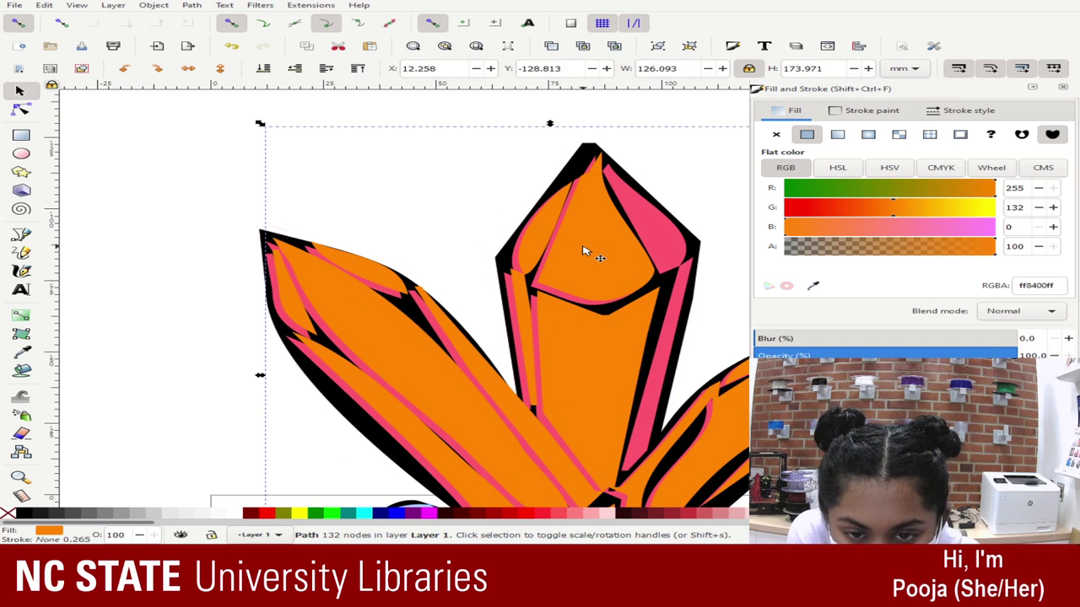
{"action": "mouse_move", "coordinate": [583, 248]}
{"action": "left_mouse_down"}
{"action": "mouse_move", "coordinate": [588, 235]}
{"action": "mouse_move", "coordinate": [579, 247]}
{"action": "left_mouse_up"}
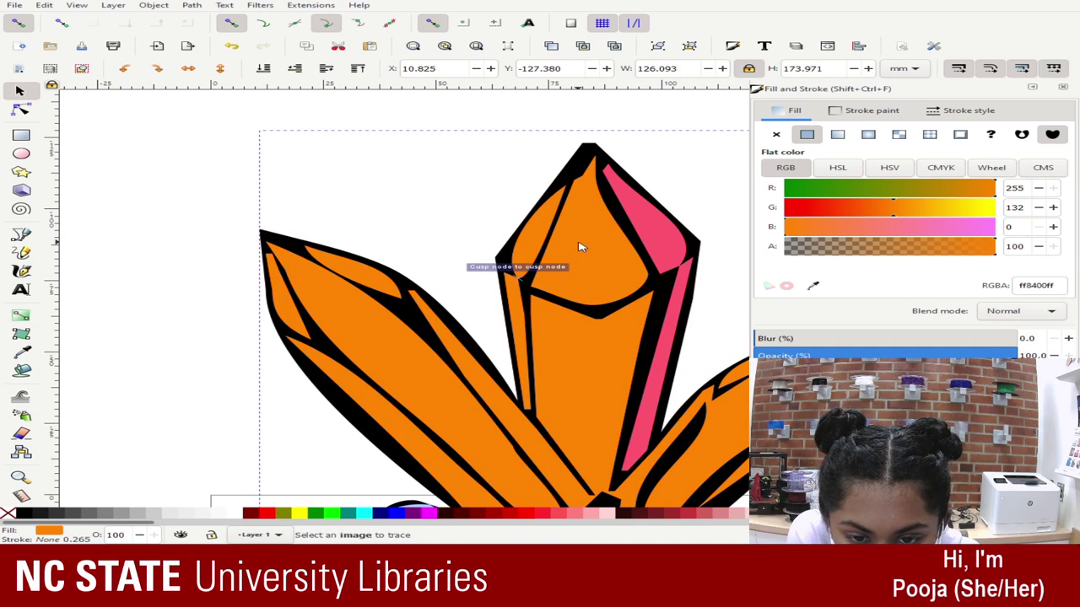
{"action": "key", "text": "minus"}
{"action": "key", "text": "minus"}
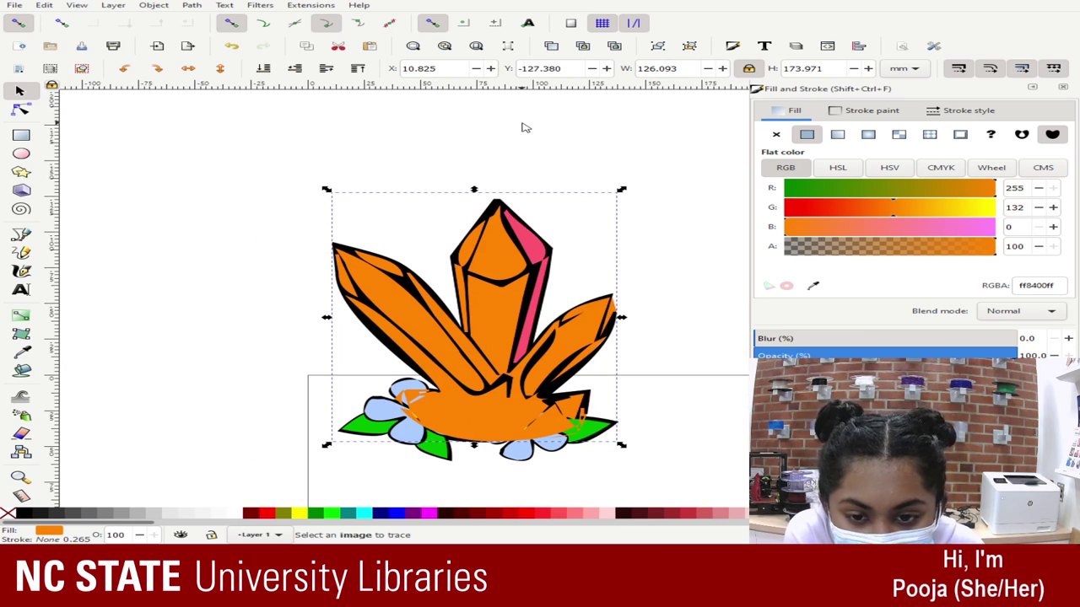
{"action": "key", "text": "plus"}
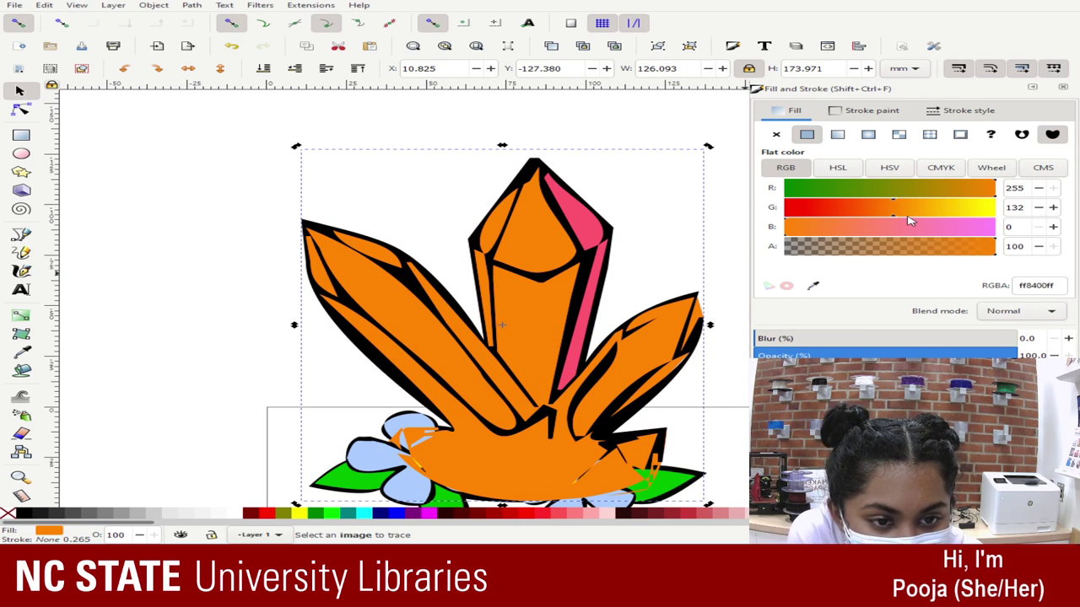
- Recolour the overlaid cutout to semi-transparent magenta, with RGB 255, 0, 255 and alpha 31
{"action": "left_click_drag", "start_coordinate": [910, 221], "coordinate": [985, 227]}
{"action": "left_click", "coordinate": [850, 243]}
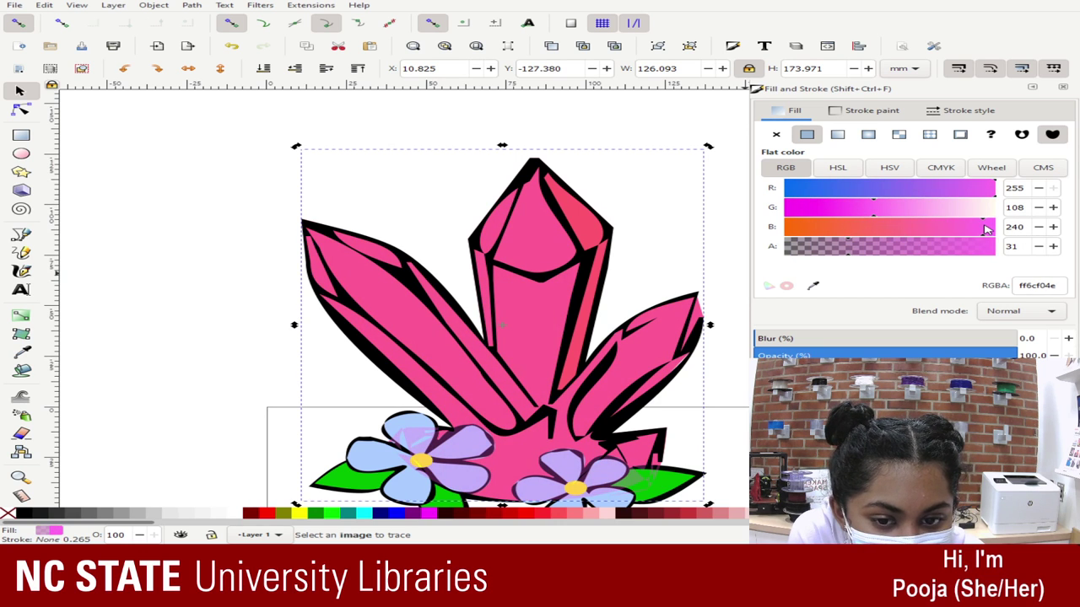
{"action": "left_click_drag", "start_coordinate": [881, 220], "coordinate": [1070, 222]}
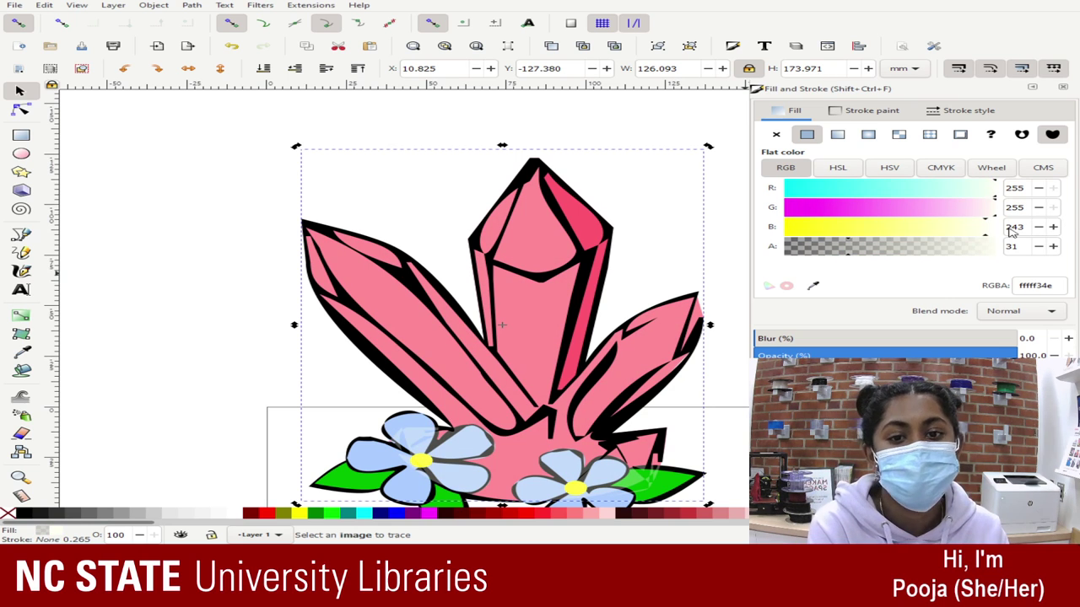
{"action": "left_click_drag", "start_coordinate": [988, 224], "coordinate": [959, 225]}
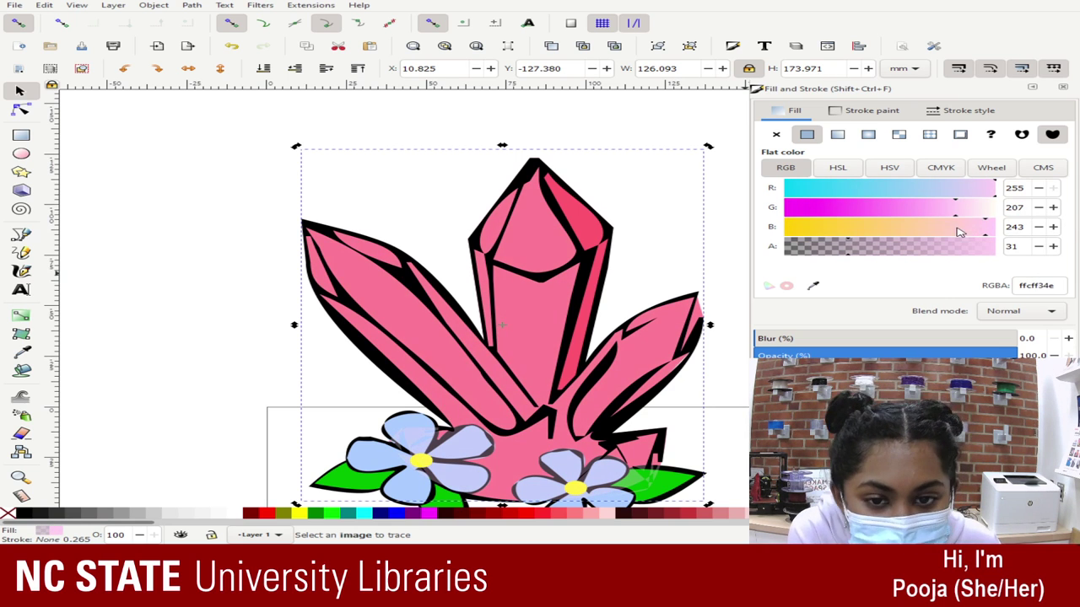
{"action": "left_click", "coordinate": [588, 511]}
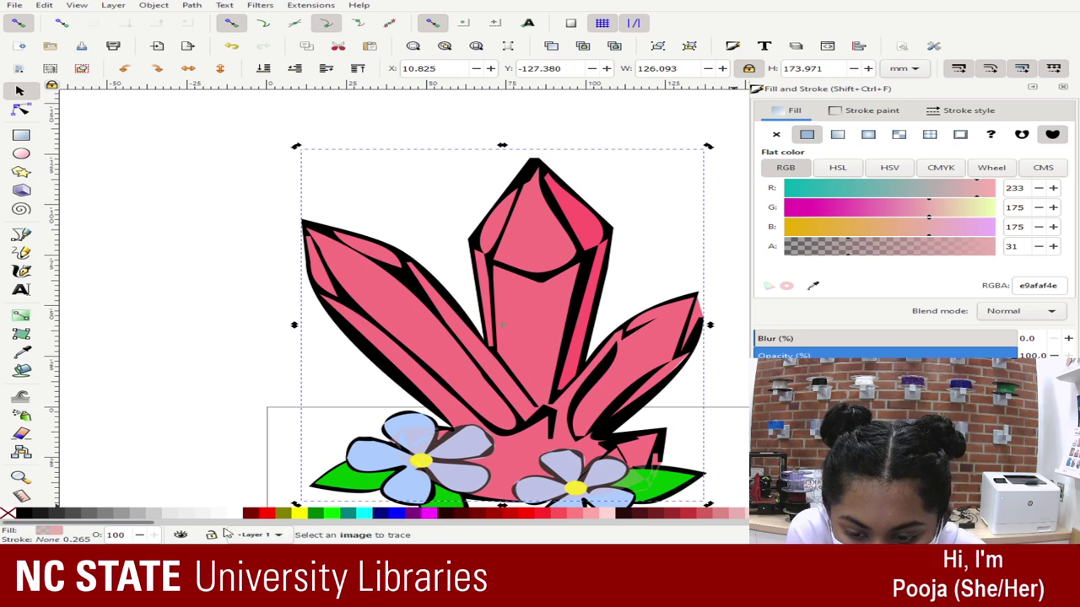
{"action": "left_click", "coordinate": [430, 515]}
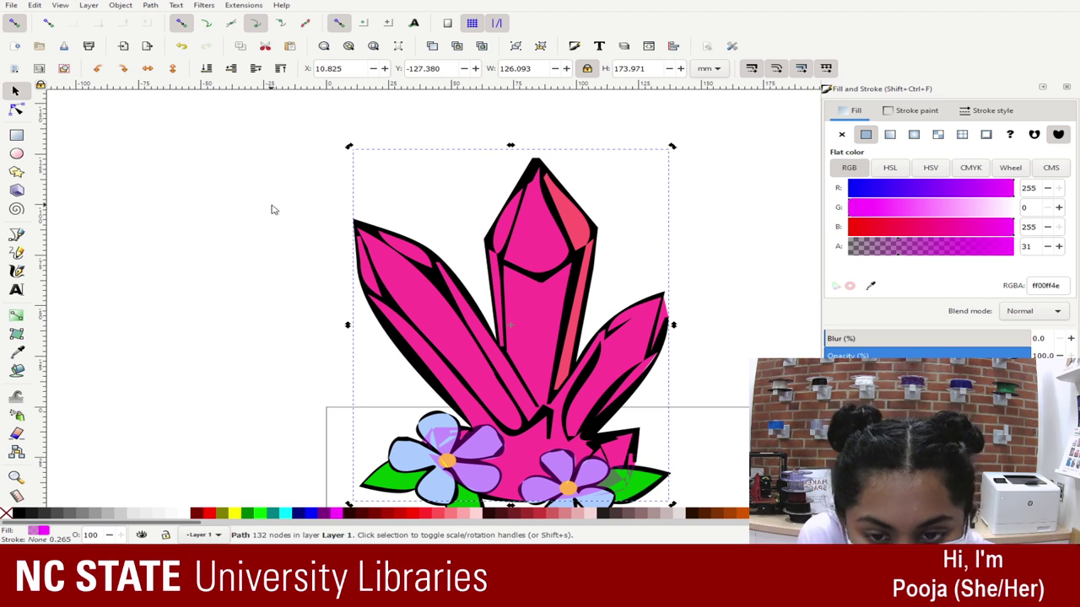
- Move the magenta cutout off the original into the empty space to its left, at X -111.864, Y -144.538 mm
{"action": "left_click", "coordinate": [16, 111]}
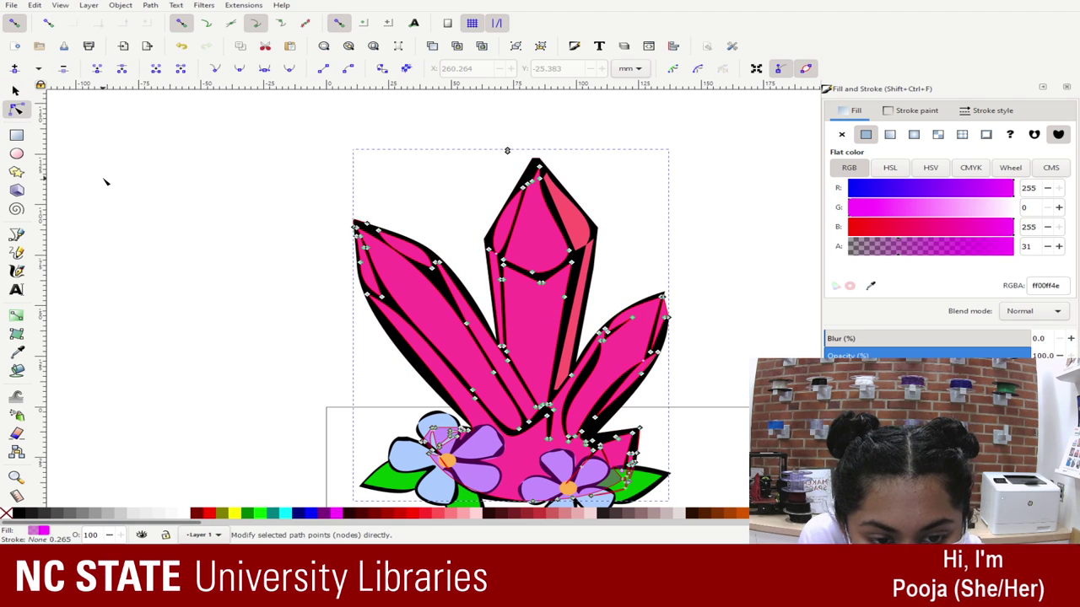
{"action": "left_click", "coordinate": [15, 90]}
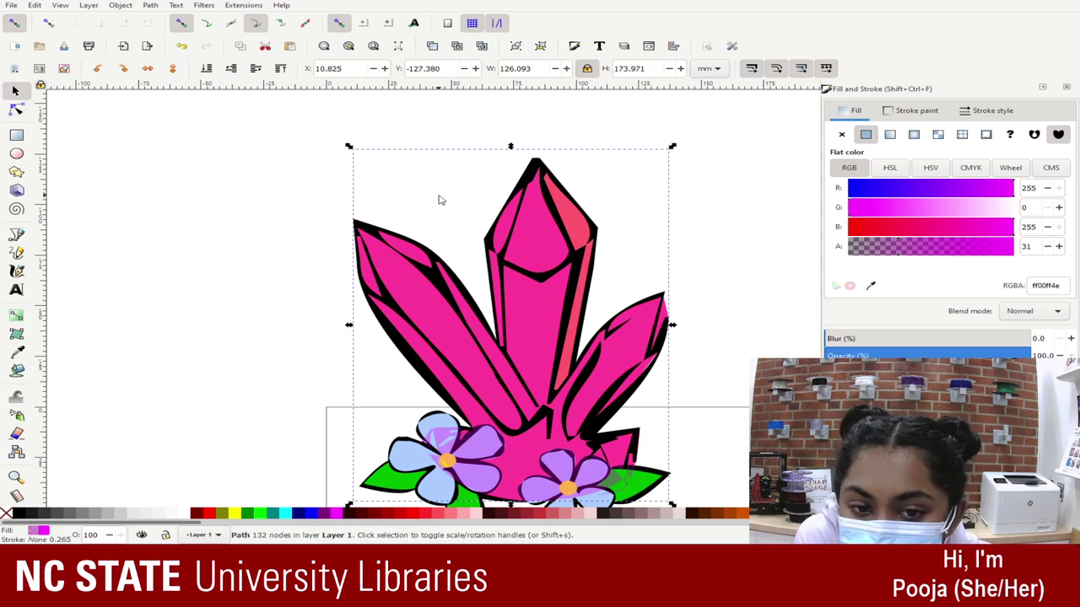
{"action": "left_click_drag", "start_coordinate": [526, 244], "coordinate": [215, 209]}
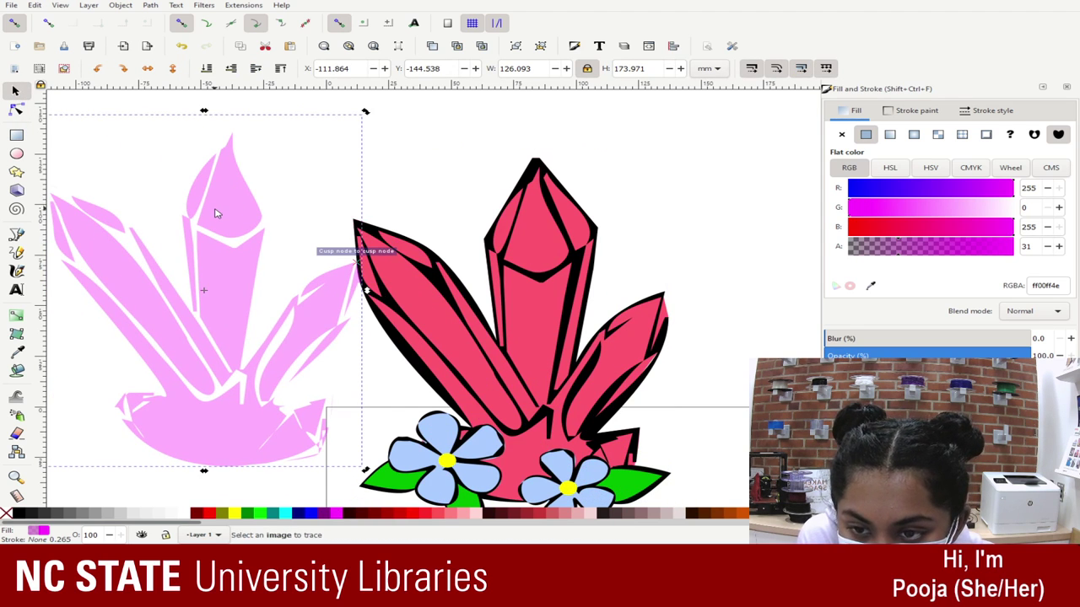
{"action": "left_click", "coordinate": [380, 175]}
{"action": "left_click_drag", "start_coordinate": [444, 152], "coordinate": [142, 157]}
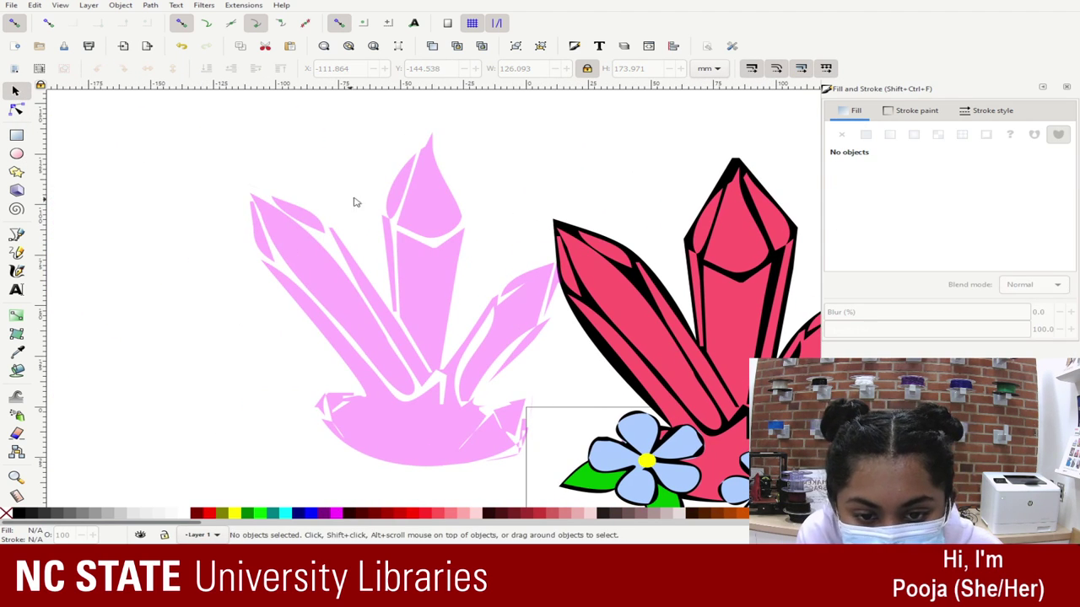
- Delete the nodes of the thin facet along the lower edge of the cutout's right-hand crystal
{"action": "double_click", "coordinate": [446, 212]}
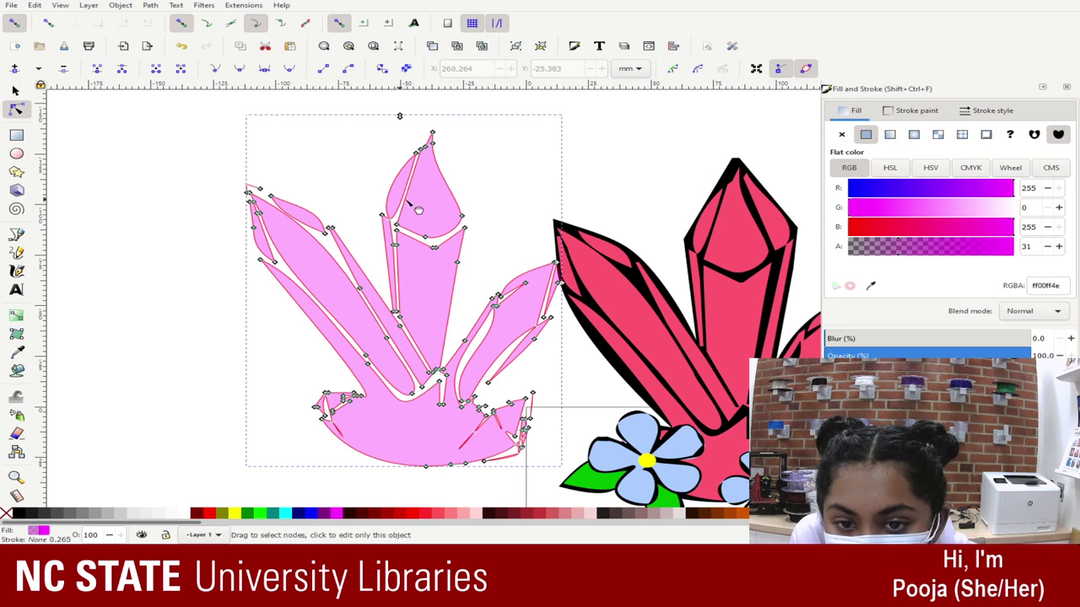
{"action": "left_click_drag", "start_coordinate": [535, 386], "coordinate": [554, 326]}
{"action": "key", "text": "Delete"}
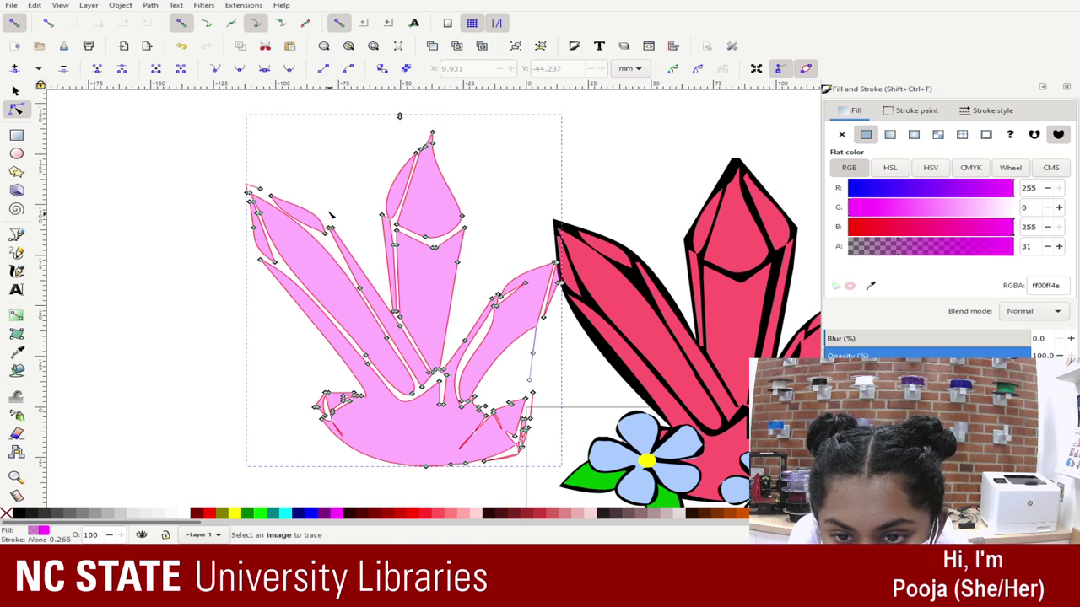
- Delete the nodes of the two narrow facets along the upper edge of the cutout's left-hand crystal
{"action": "left_click_drag", "start_coordinate": [327, 207], "coordinate": [369, 272]}
{"action": "key", "text": "Delete"}
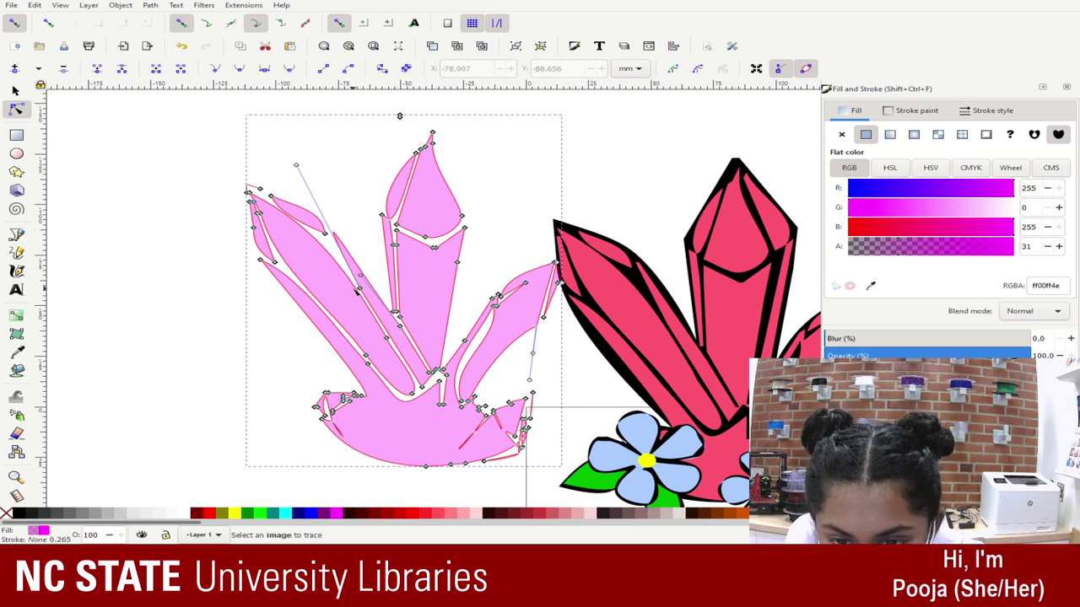
{"action": "left_click", "coordinate": [360, 289]}
{"action": "key", "text": "Delete"}
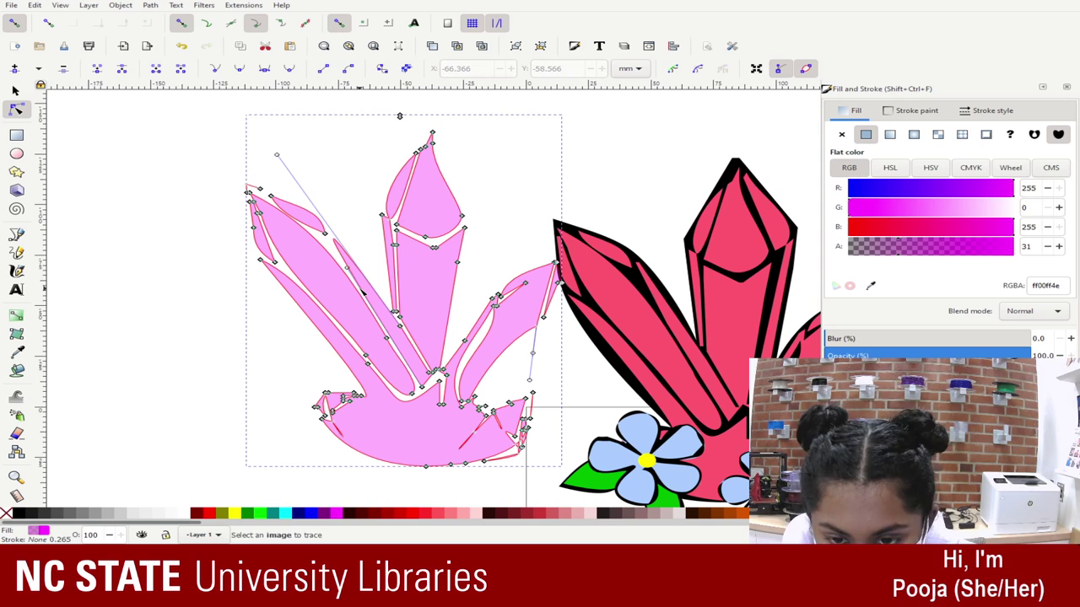
{"action": "left_click", "coordinate": [399, 327]}
{"action": "key", "text": "Delete"}
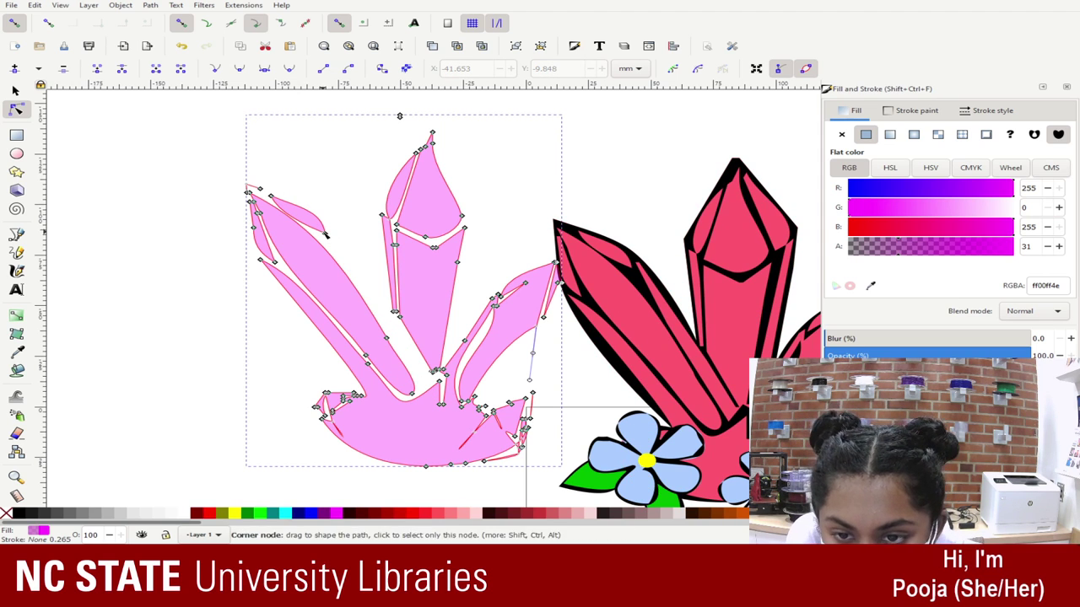
{"action": "left_click", "coordinate": [325, 235]}
{"action": "key", "text": "Delete"}
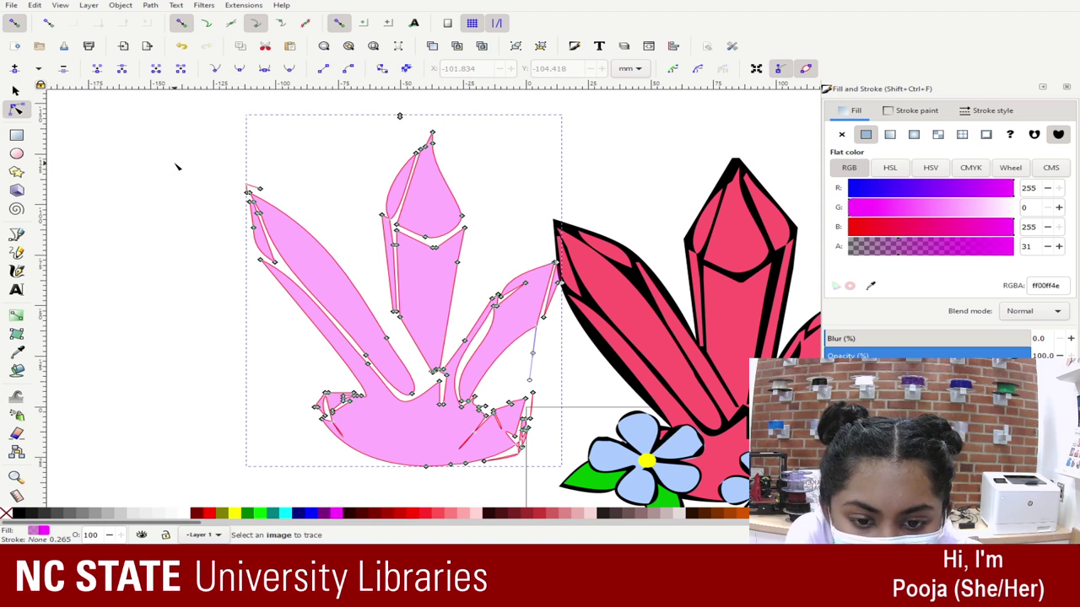
- Try to bend the outer edge of the middle crystal's tip facet outward, and undo the reshaping
{"action": "left_click_drag", "start_coordinate": [177, 166], "coordinate": [542, 510]}
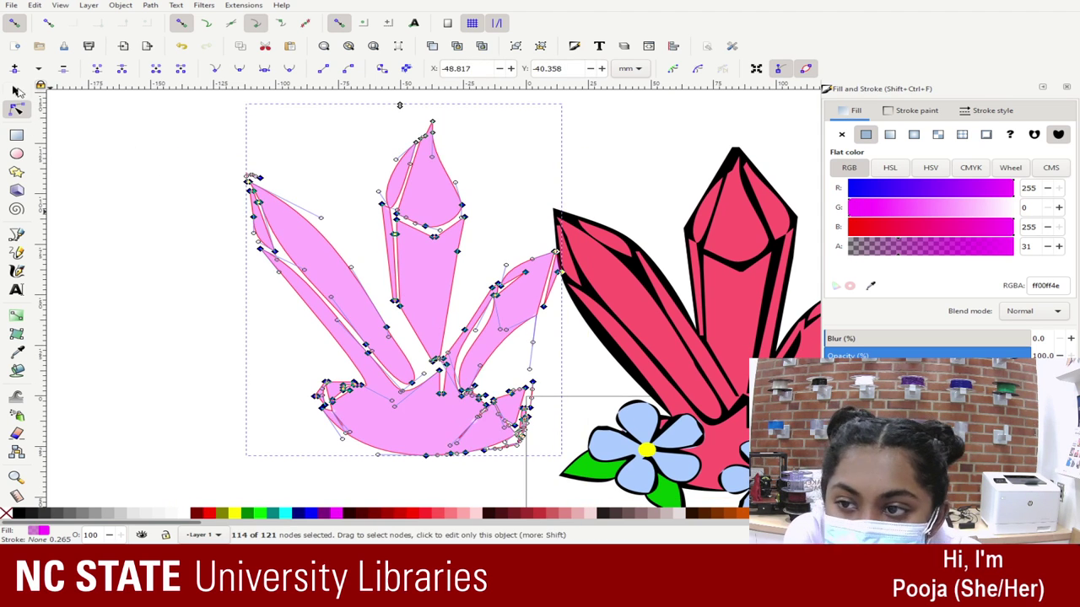
{"action": "left_click", "coordinate": [16, 90]}
{"action": "double_click", "coordinate": [422, 260]}
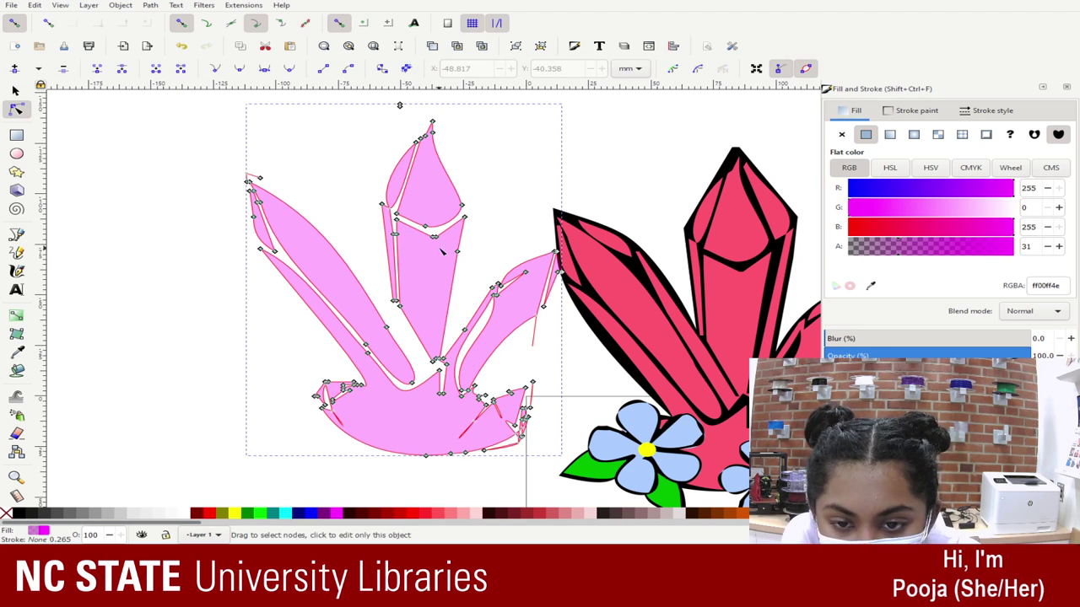
{"action": "left_click_drag", "start_coordinate": [404, 175], "coordinate": [379, 169]}
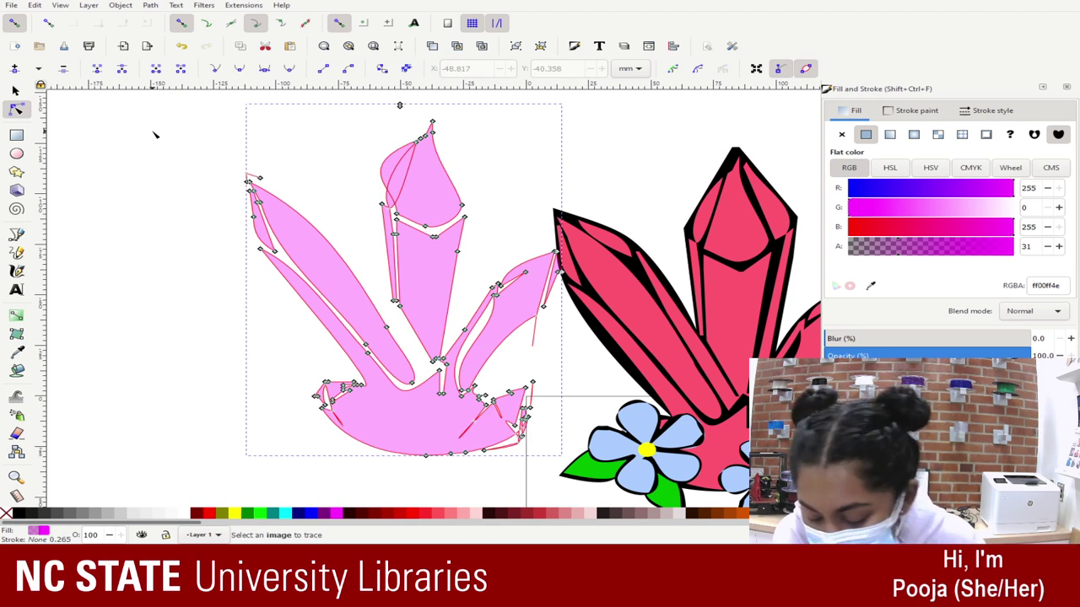
{"action": "key", "text": "ctrl+z"}
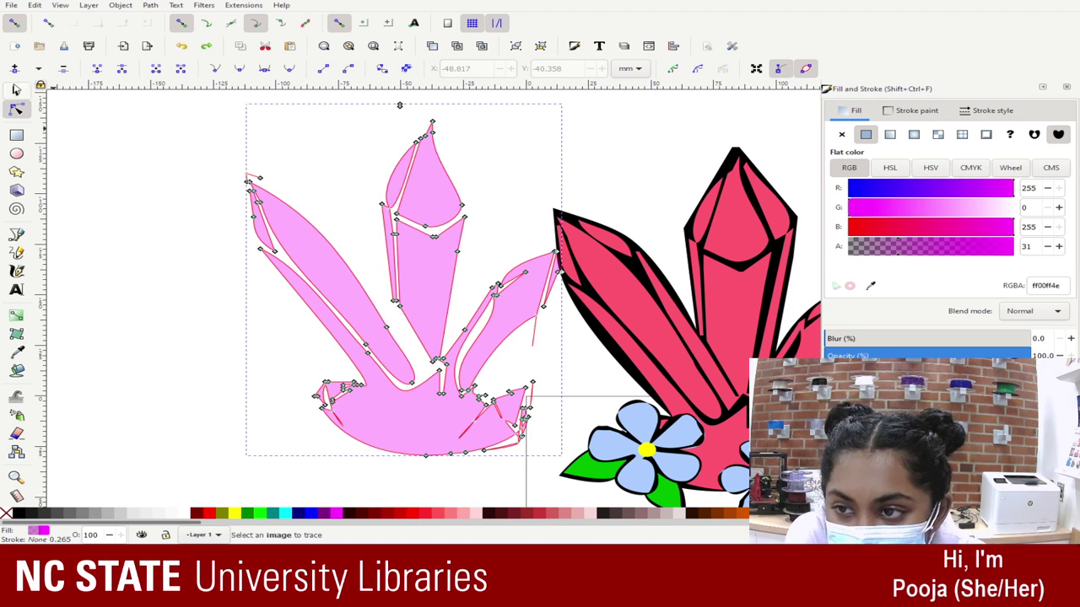
- Move the magenta cutout further left, clear of the original, to X -164.248, Y -146.944 mm
{"action": "left_click", "coordinate": [16, 90]}
{"action": "left_click_drag", "start_coordinate": [422, 197], "coordinate": [283, 192]}
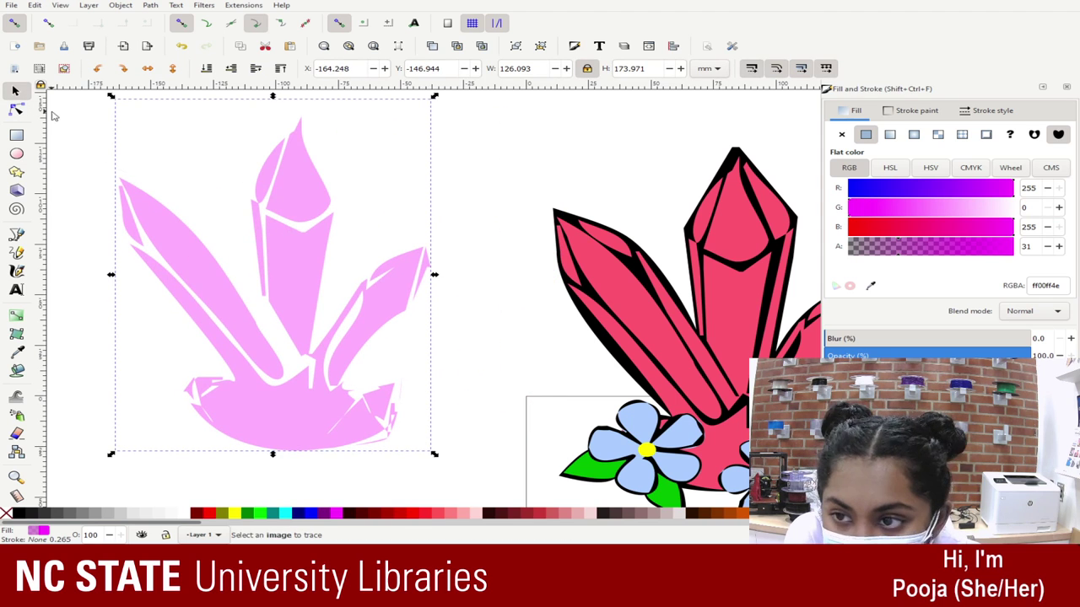
- Delete the nodes of the thin facet and the stray spike along the outer edge of the cutout's right-hand crystal
{"action": "left_click", "coordinate": [16, 108]}
{"action": "left_click_drag", "start_coordinate": [431, 317], "coordinate": [444, 257]}
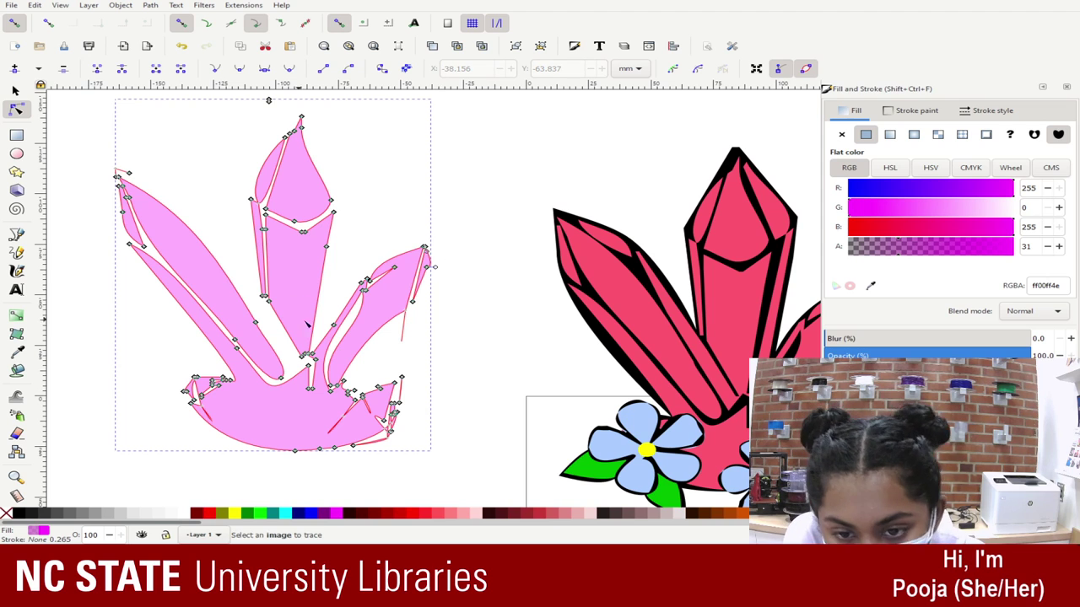
{"action": "left_click_drag", "start_coordinate": [449, 311], "coordinate": [398, 265]}
{"action": "key", "text": "Delete"}
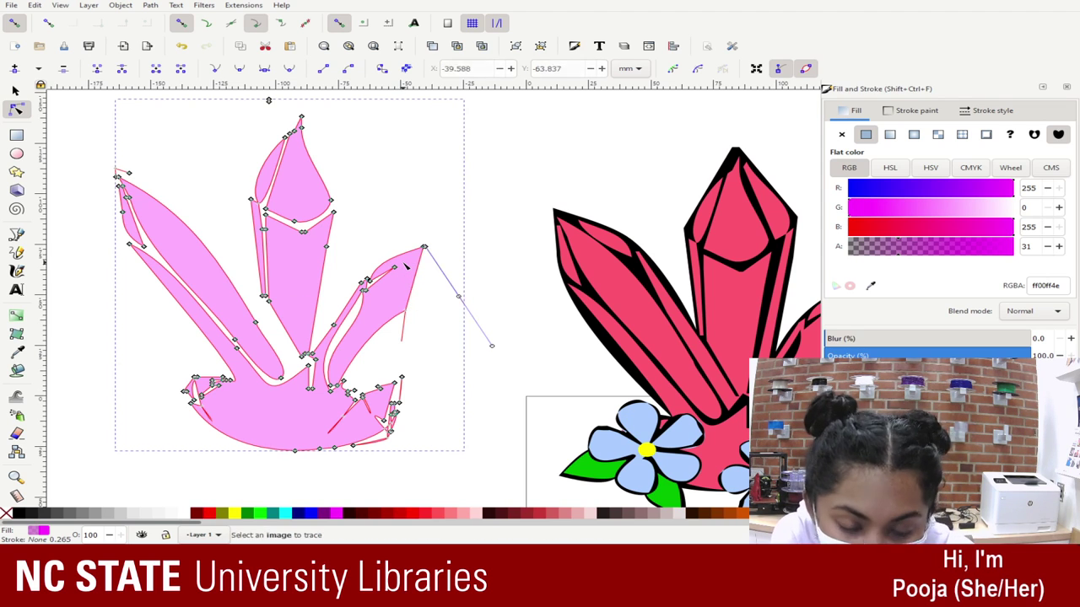
{"action": "left_click", "coordinate": [425, 247]}
{"action": "key", "text": "Delete"}
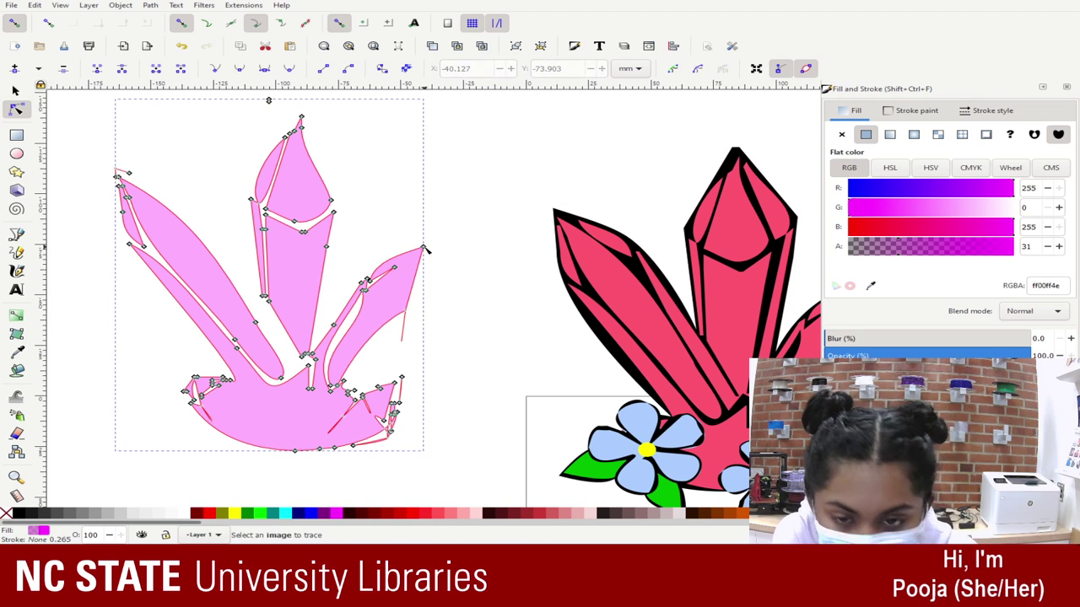
{"action": "left_click", "coordinate": [404, 343]}
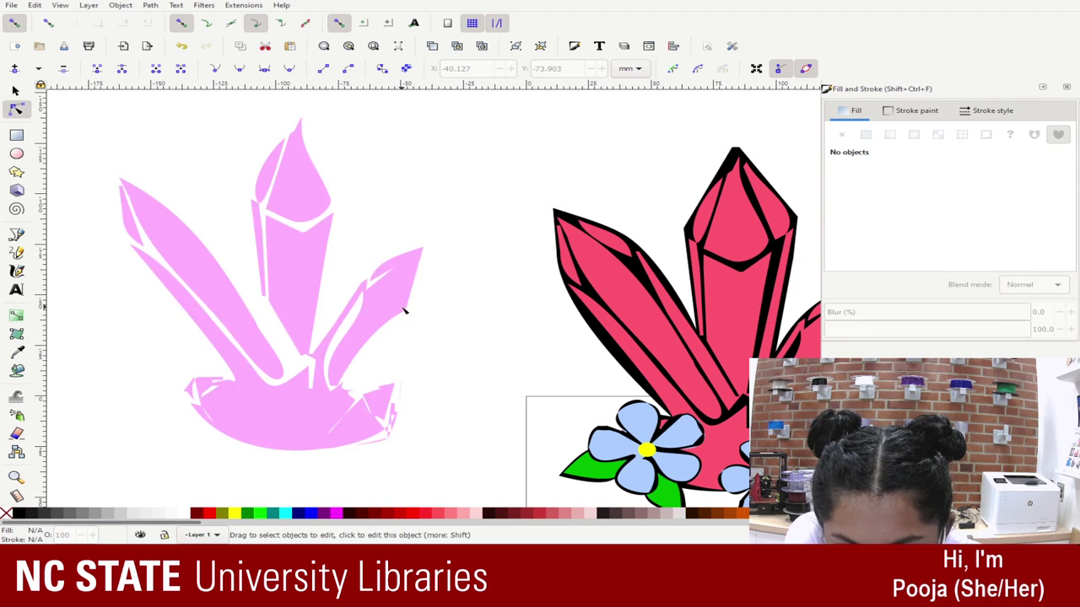
{"action": "left_click", "coordinate": [405, 313]}
{"action": "left_click", "coordinate": [404, 311]}
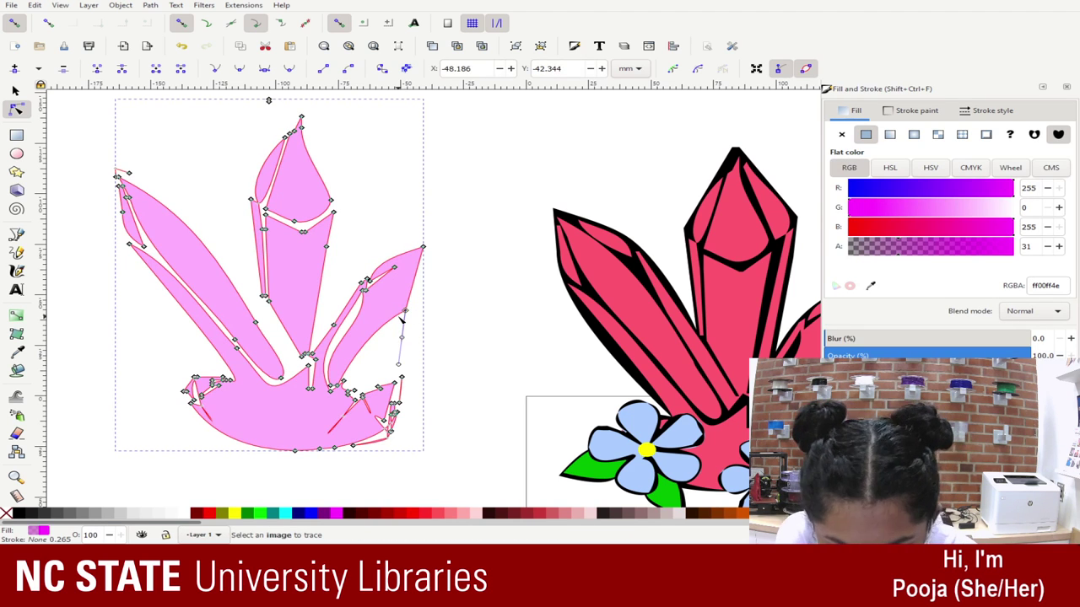
{"action": "left_click", "coordinate": [441, 212]}
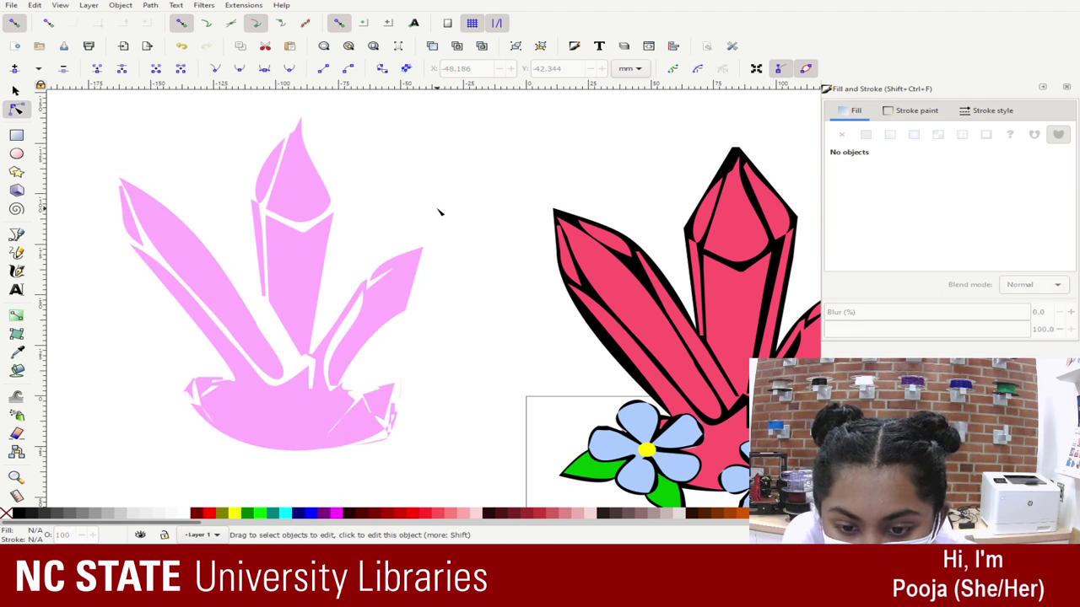
- Delete the nodes of the small jagged crystal and its leftover slivers at the right end of the cutout's base
{"action": "left_click", "coordinate": [400, 399]}
{"action": "left_click_drag", "start_coordinate": [376, 371], "coordinate": [436, 451]}
{"action": "key", "text": "Delete"}
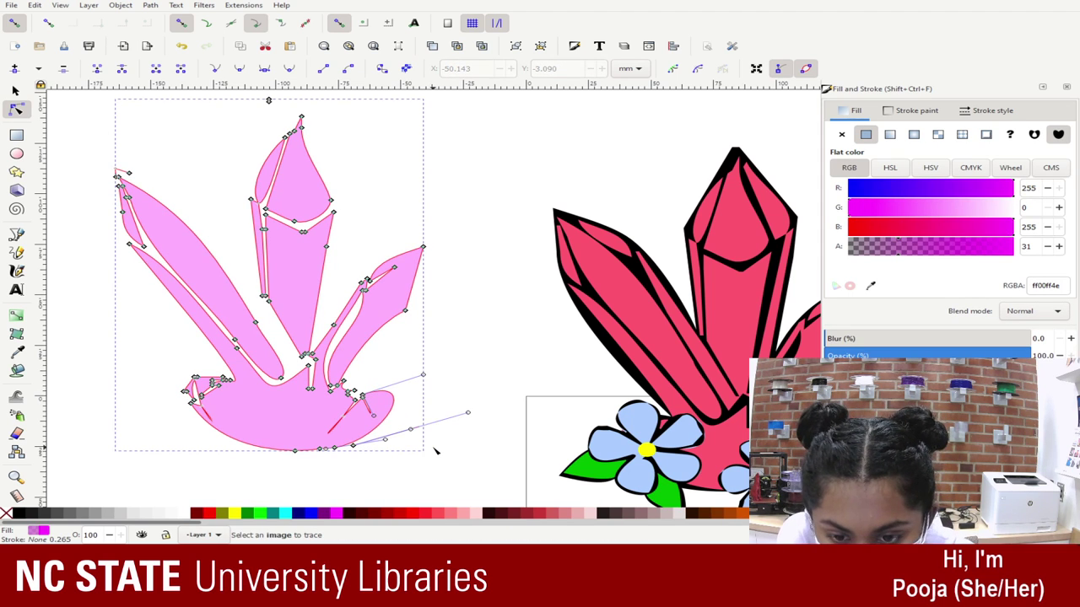
{"action": "left_click", "coordinate": [362, 396]}
{"action": "key", "text": "Delete"}
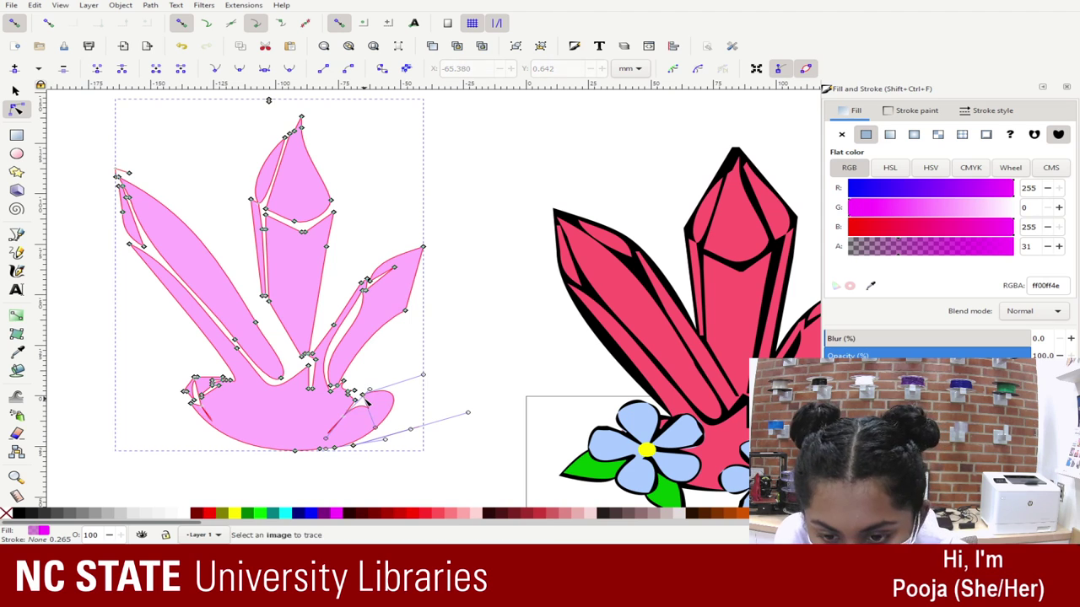
{"action": "left_click", "coordinate": [372, 407]}
{"action": "key", "text": "Delete"}
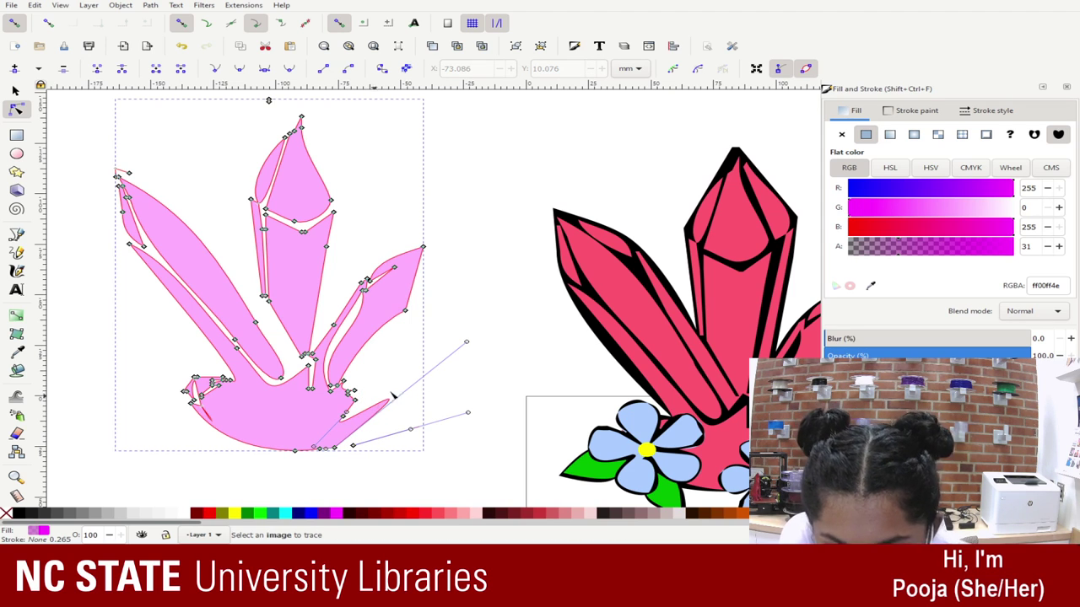
{"action": "left_click_drag", "start_coordinate": [466, 342], "coordinate": [357, 395]}
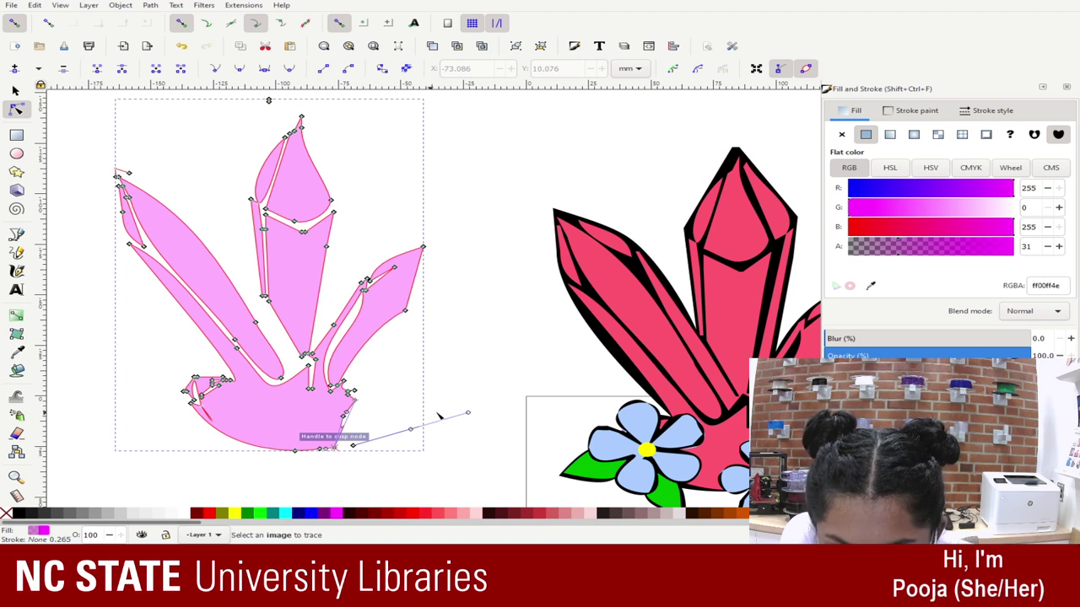
{"action": "left_click_drag", "start_coordinate": [430, 461], "coordinate": [344, 439]}
{"action": "key", "text": "Delete"}
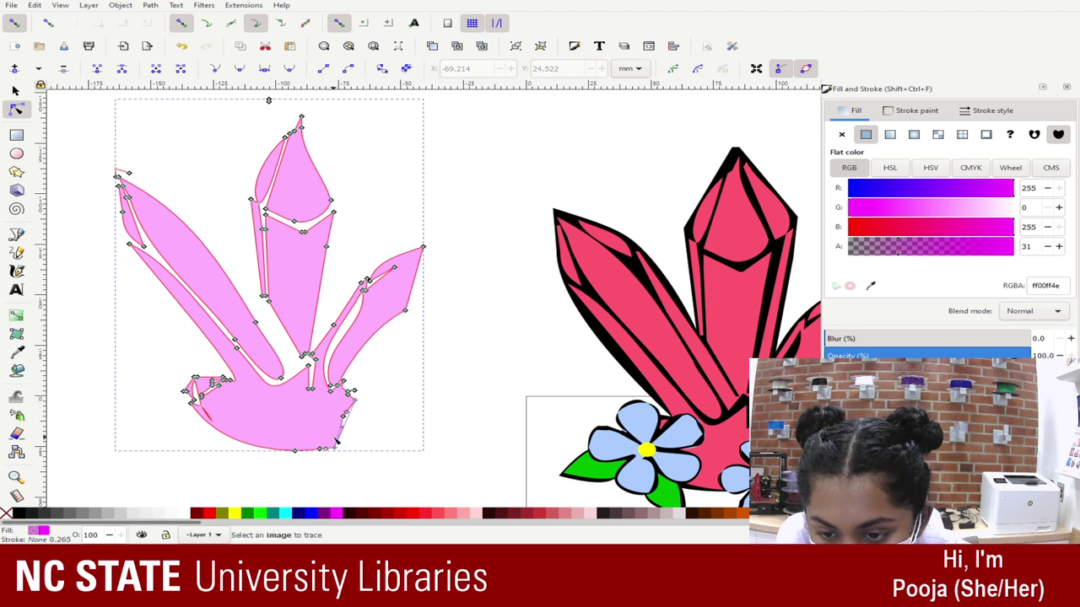
{"action": "left_click", "coordinate": [68, 351]}
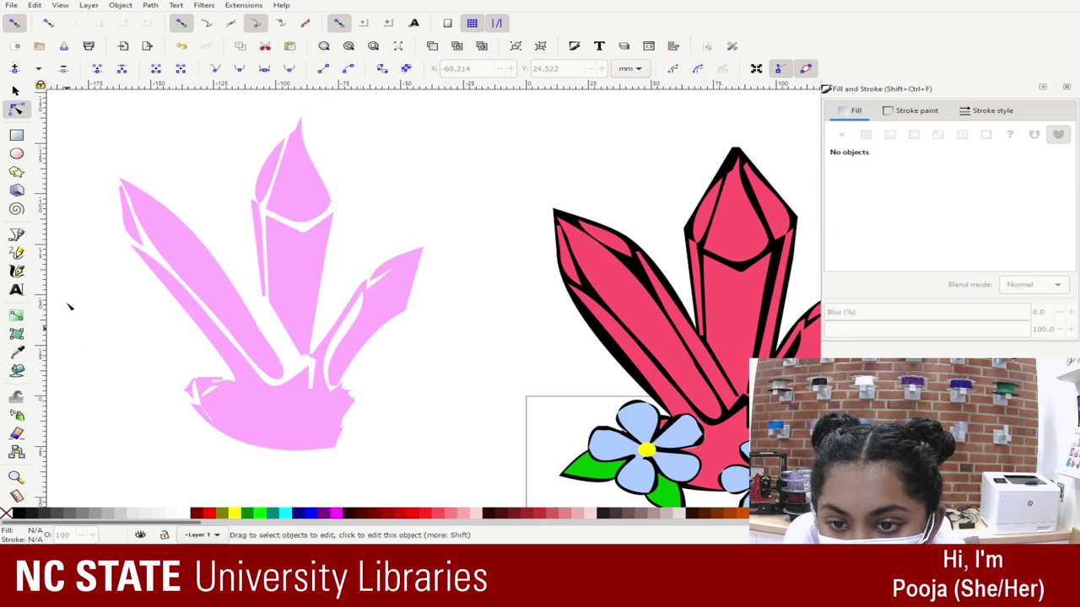
- Paste a duplicate of the cutout at X -202.197, Y -171.977 mm and move the original cutout to X -98.074, Y -167.500 mm
{"action": "left_click", "coordinate": [14, 90]}
{"action": "left_click_drag", "start_coordinate": [82, 106], "coordinate": [447, 465]}
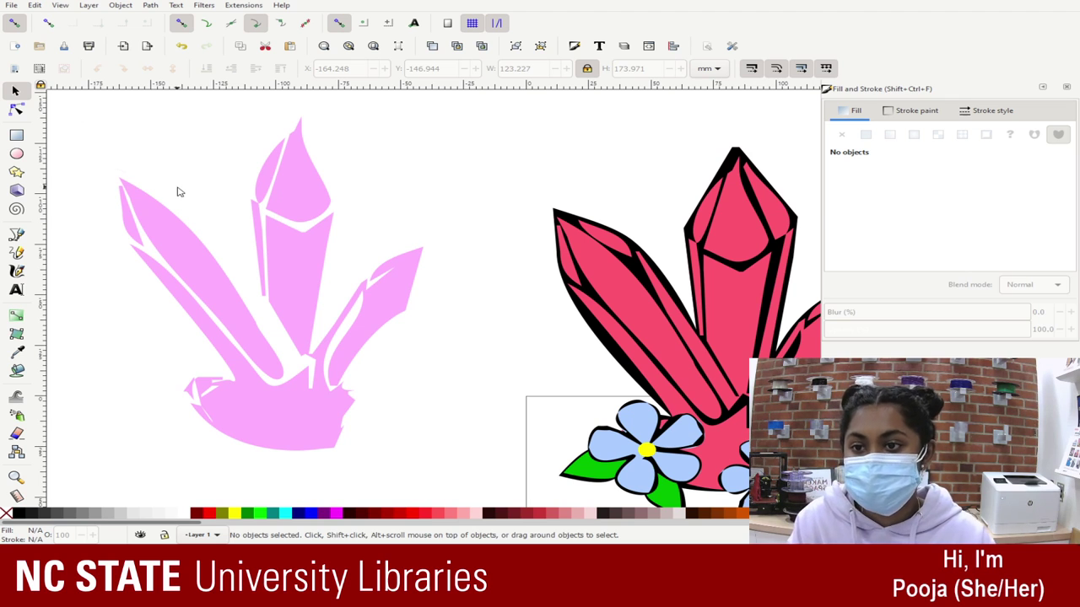
{"action": "left_click", "coordinate": [177, 229]}
{"action": "key", "text": "ctrl+v"}
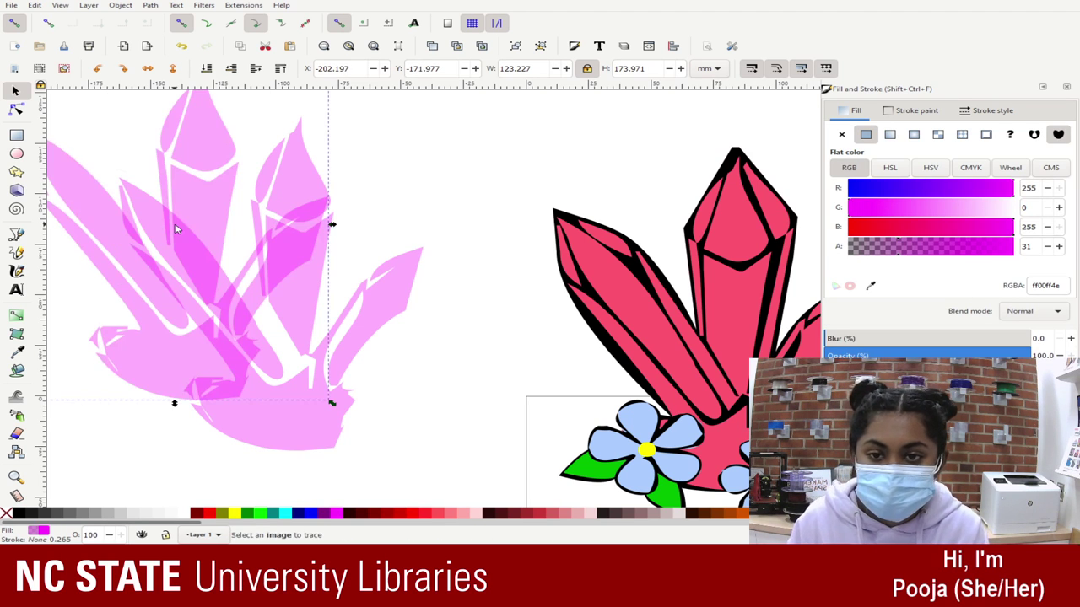
{"action": "left_click", "coordinate": [319, 193]}
{"action": "left_click_drag", "start_coordinate": [331, 432], "coordinate": [503, 395]}
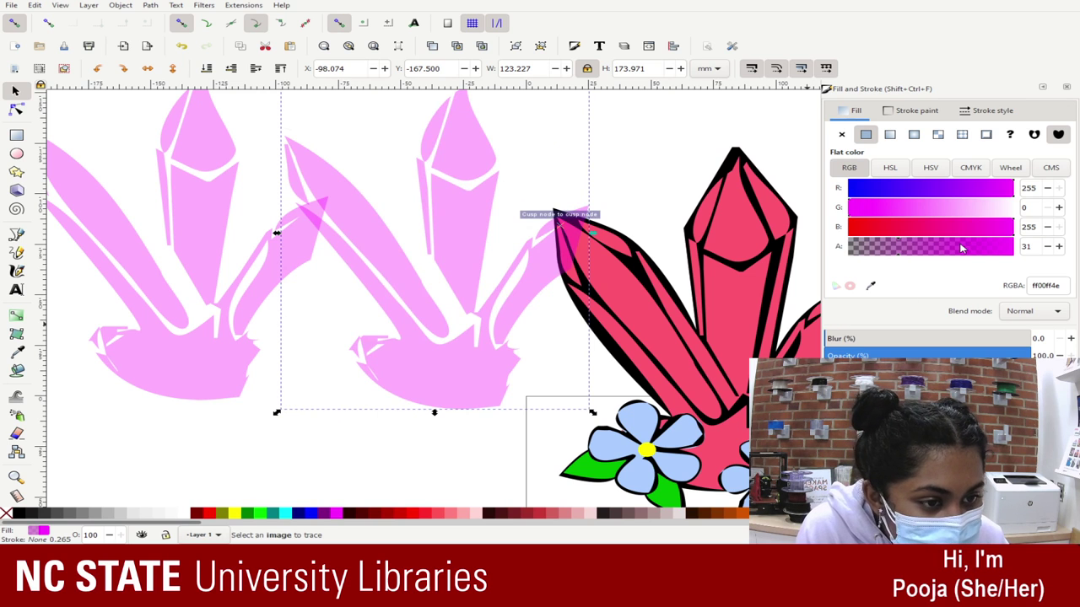
- Make both magenta cutouts opaque with alpha 100 and recolour the left one golden yellow, ffcc00
{"action": "left_click_drag", "start_coordinate": [960, 248], "coordinate": [1017, 247]}
{"action": "left_click", "coordinate": [267, 255]}
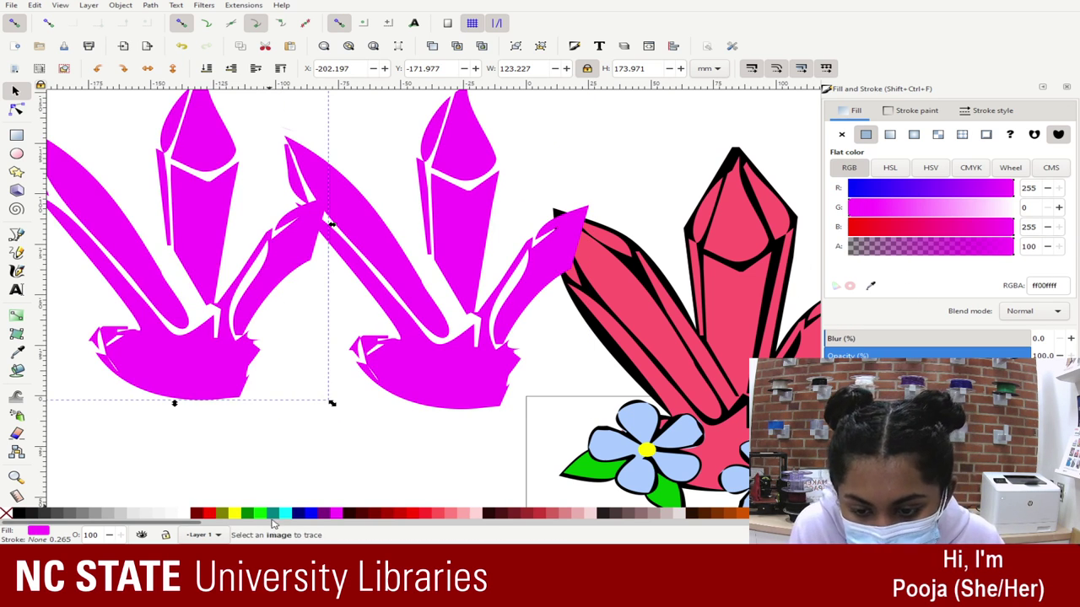
{"action": "left_click", "coordinate": [236, 513]}
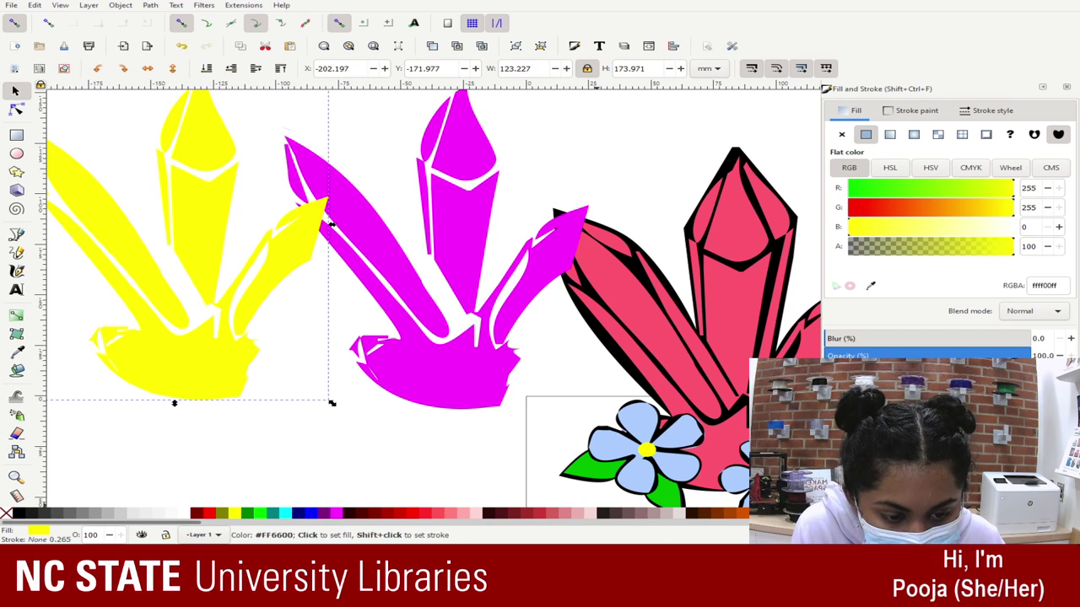
{"action": "left_click", "coordinate": [731, 513]}
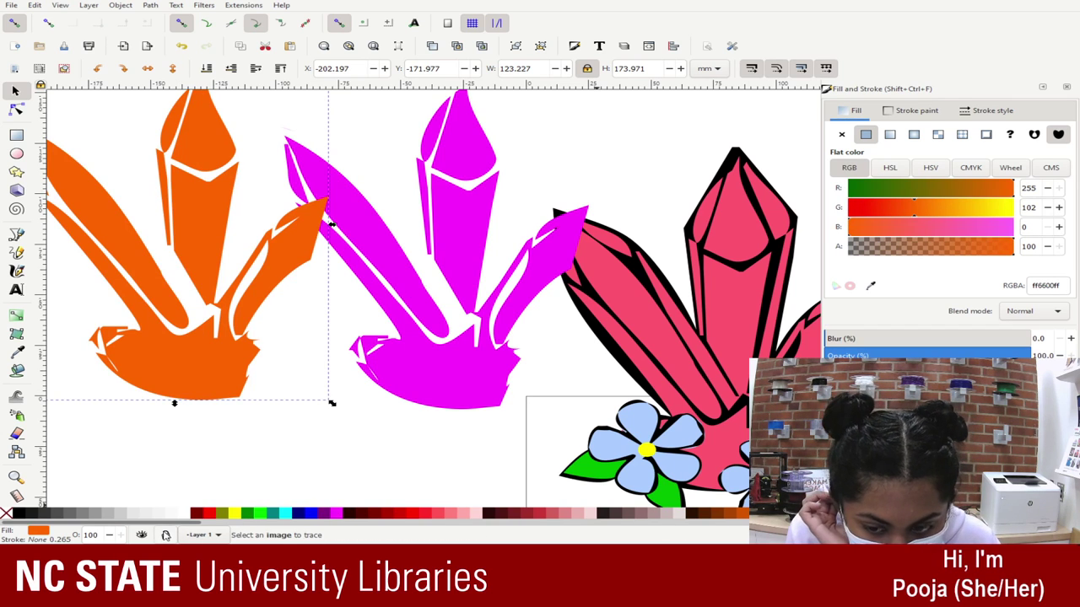
{"action": "scroll", "coordinate": [374, 513], "scroll_direction": "down", "scroll_amount": 10}
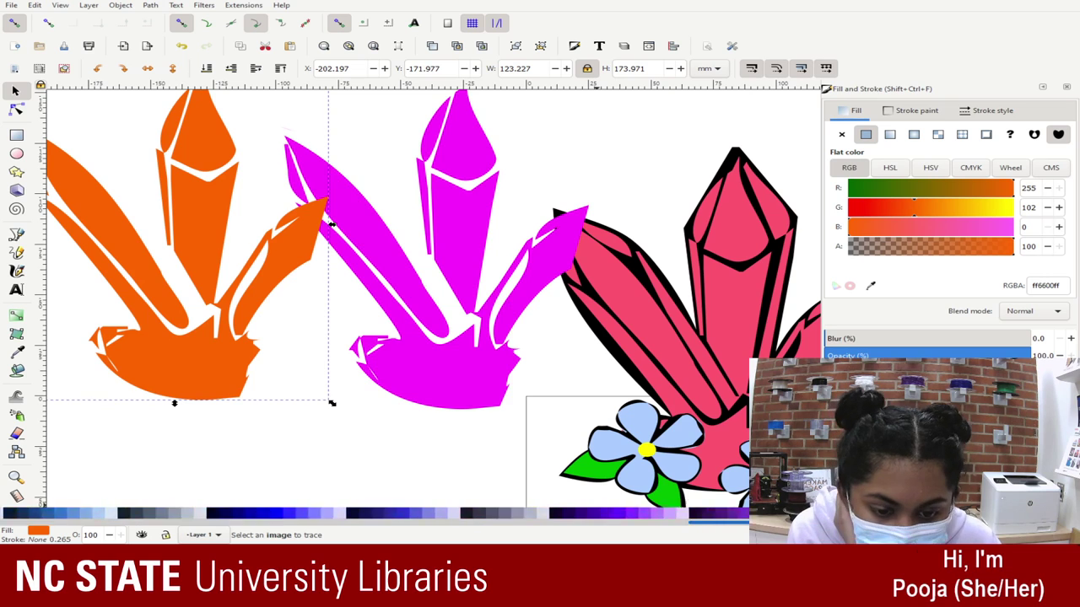
{"action": "scroll", "coordinate": [337, 513], "scroll_direction": "down", "scroll_amount": 10}
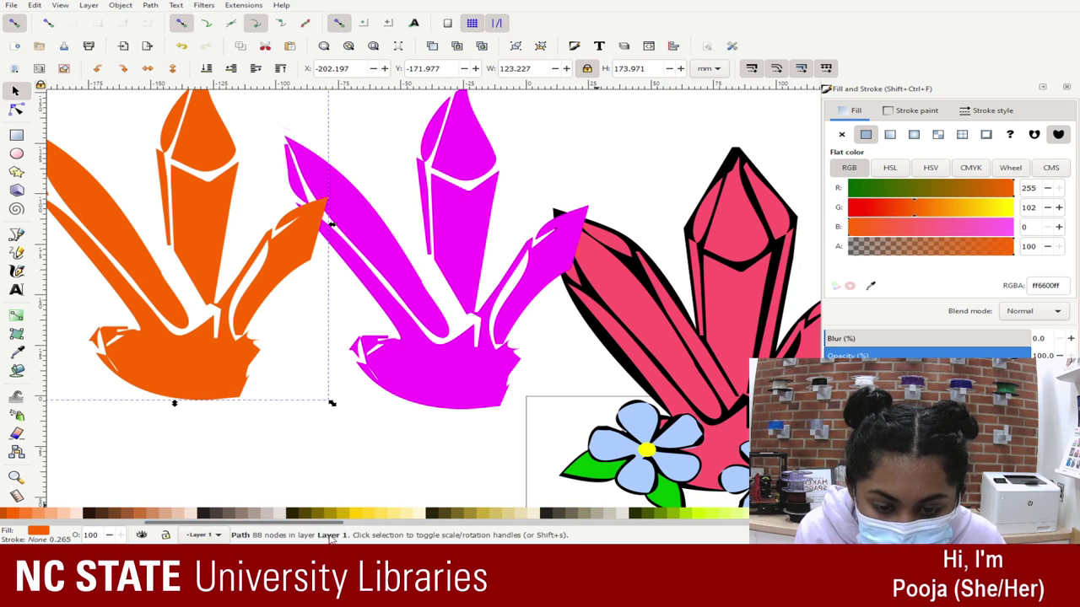
{"action": "left_click", "coordinate": [384, 517]}
{"action": "left_click", "coordinate": [467, 326]}
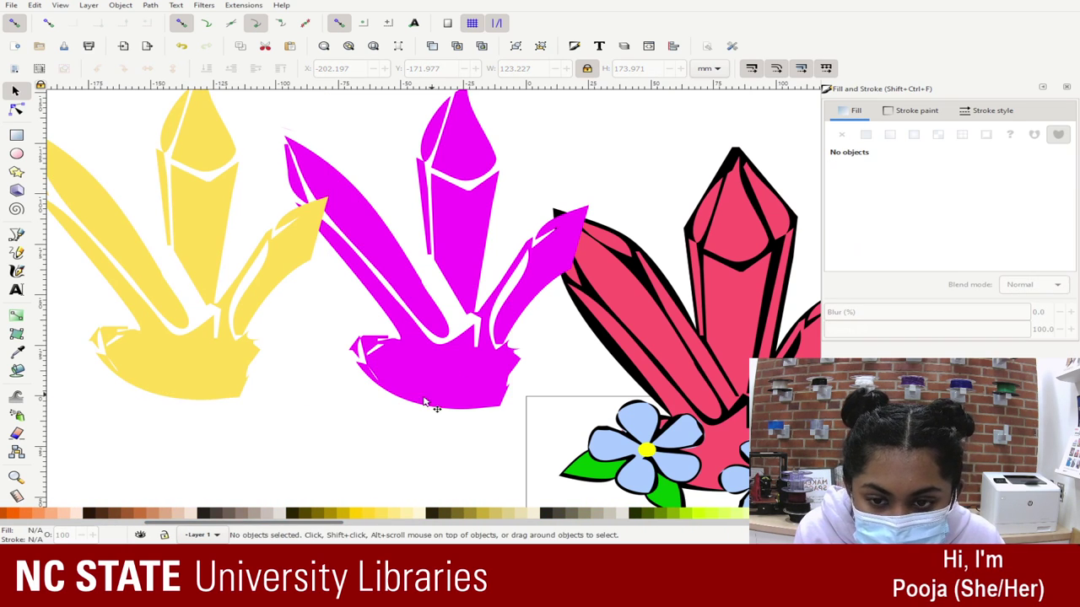
{"action": "left_click", "coordinate": [179, 329]}
{"action": "left_click", "coordinate": [355, 515]}
{"action": "left_click", "coordinate": [366, 414]}
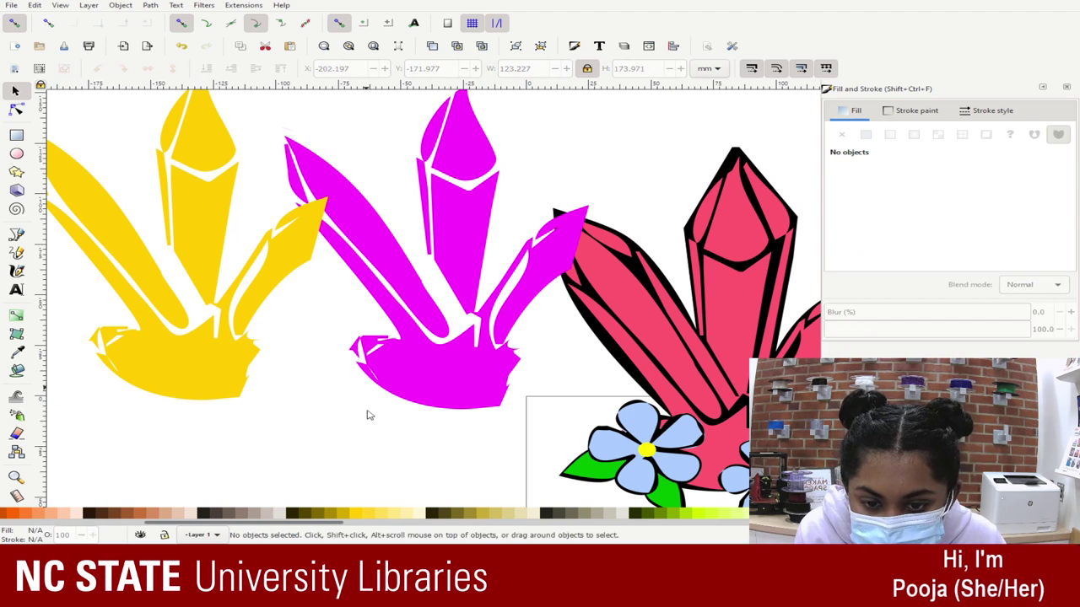
- Try an orange ff6600 fill on the magenta cutout, and undo the recolouring
{"action": "left_click", "coordinate": [437, 386]}
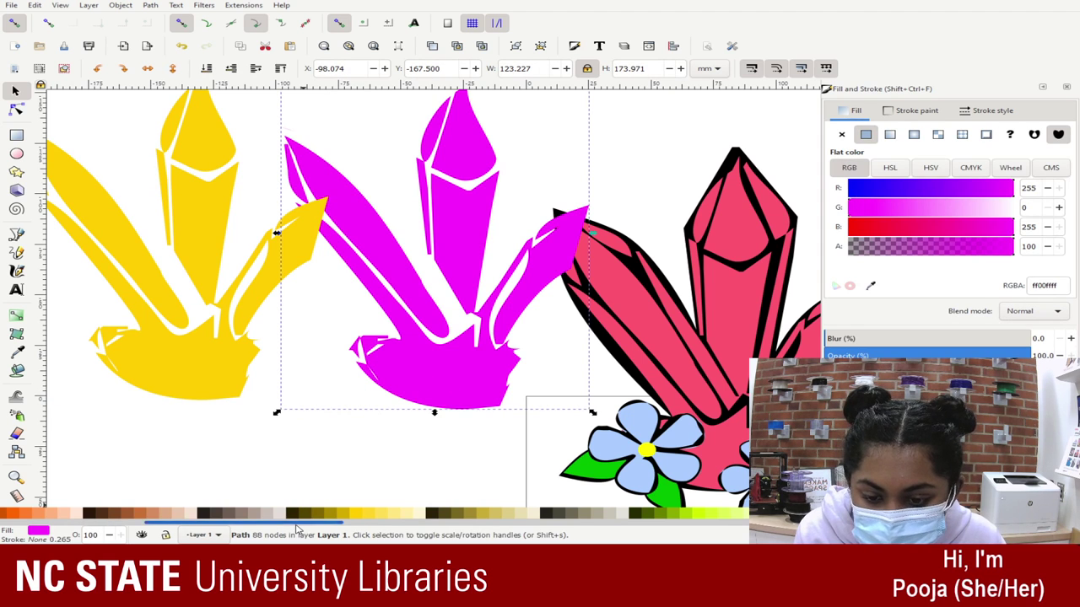
{"action": "scroll", "coordinate": [278, 514], "scroll_direction": "left", "scroll_amount": 3}
{"action": "left_click", "coordinate": [254, 514]}
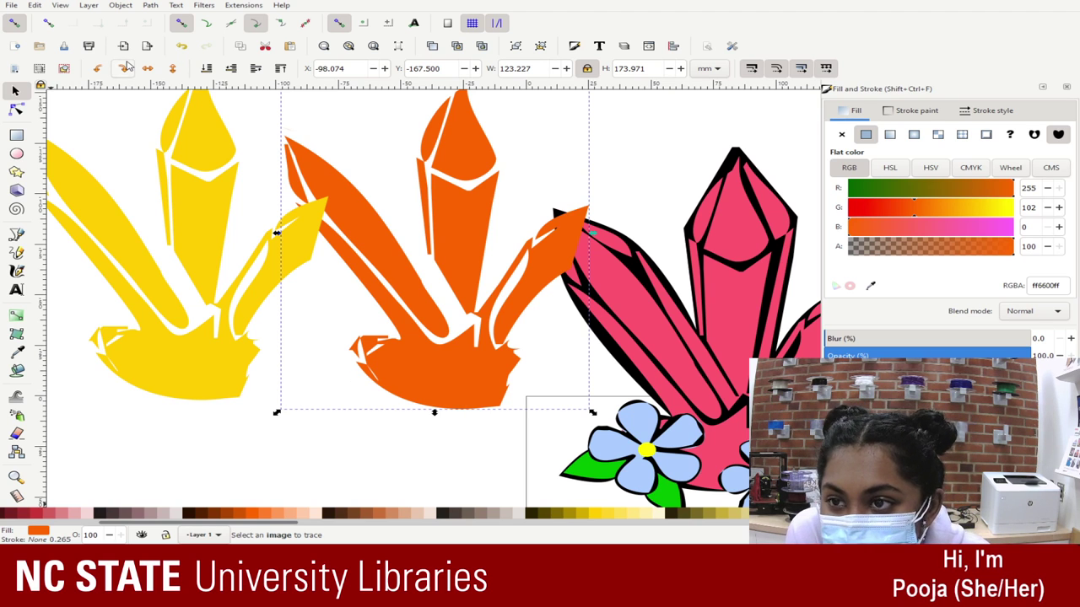
{"action": "key", "text": "ctrl+z"}
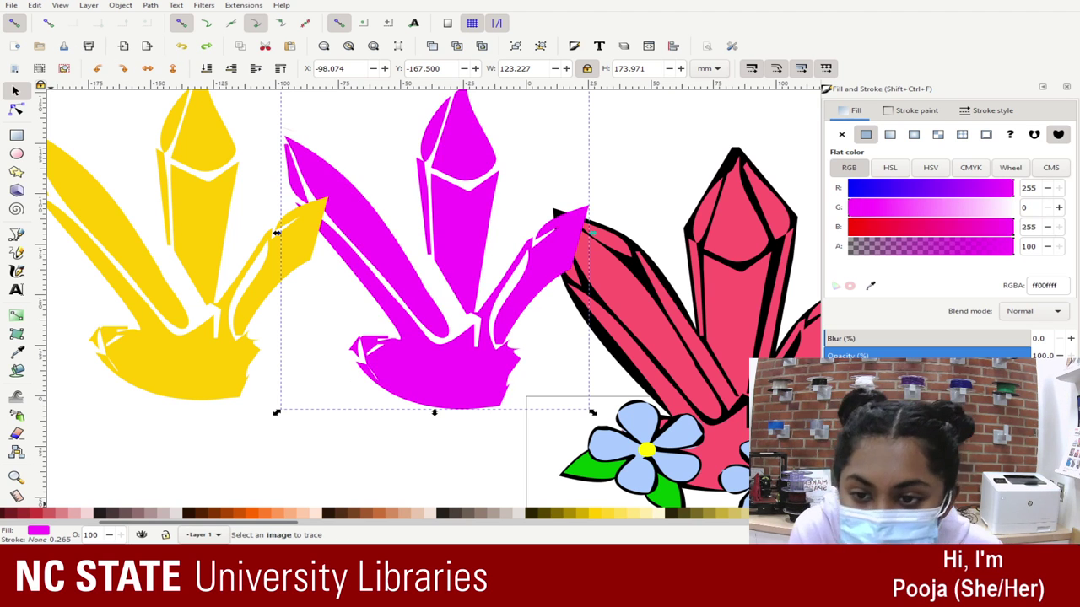
- Move the golden-yellow cutout down and right to X -181.147, Y -134.544 mm
{"action": "left_click", "coordinate": [134, 196]}
{"action": "left_click", "coordinate": [192, 191]}
{"action": "left_click_drag", "start_coordinate": [190, 191], "coordinate": [244, 265]}
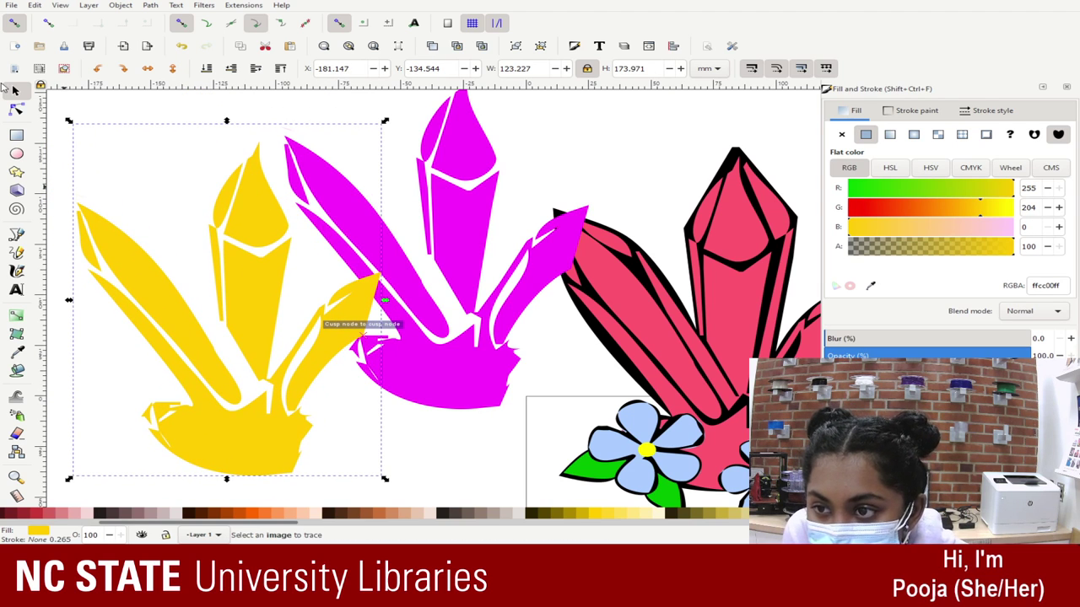
- Delete the nodes forming the large upper facet of the golden cutout's middle crystal, including its pointed tip
{"action": "left_click", "coordinate": [16, 108]}
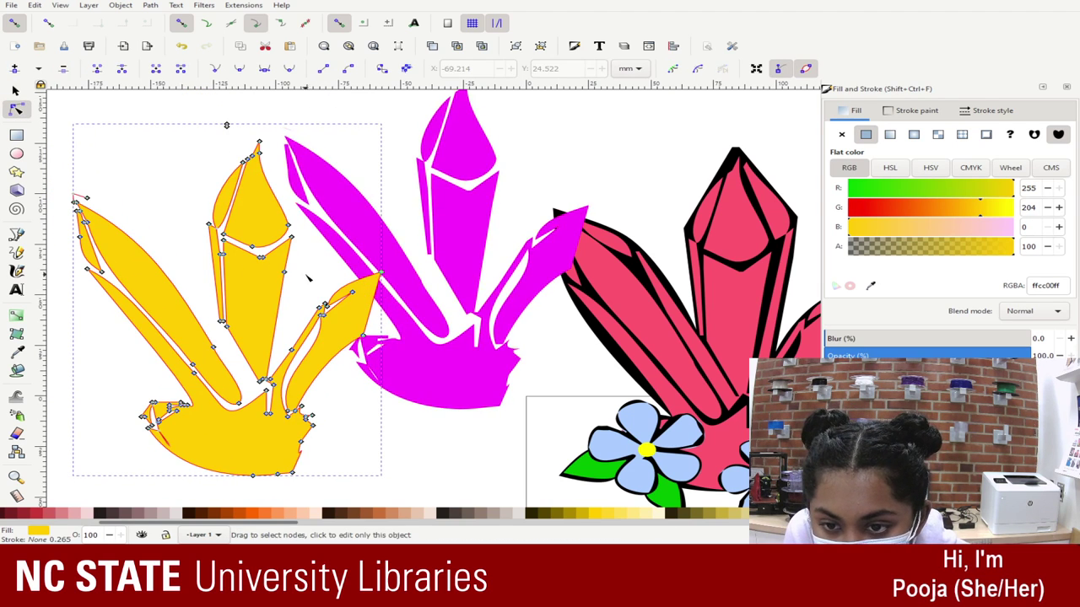
{"action": "left_click_drag", "start_coordinate": [308, 278], "coordinate": [220, 224]}
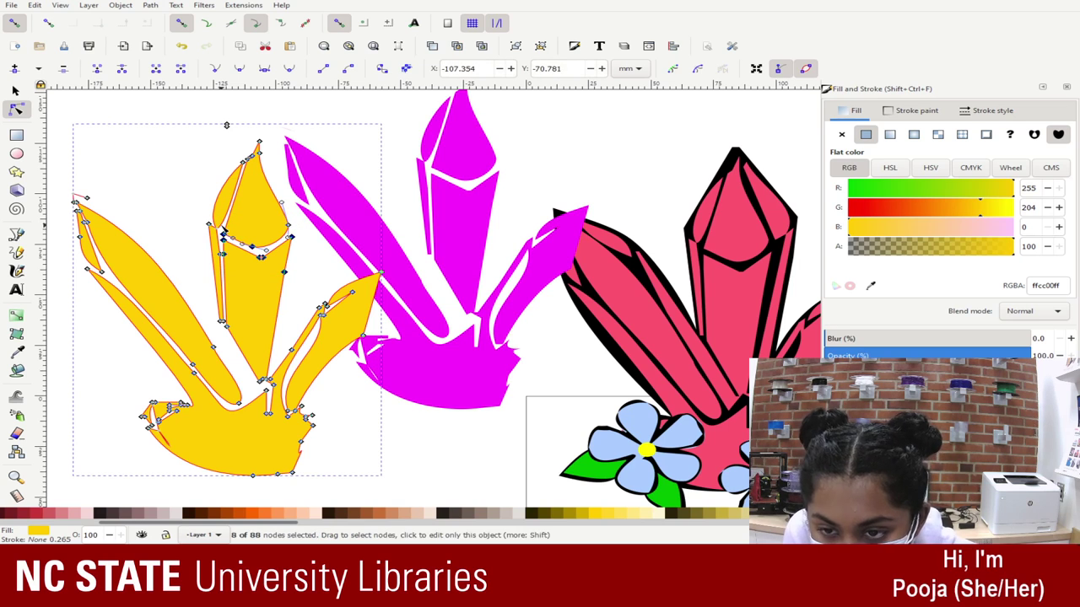
{"action": "key", "text": "Delete"}
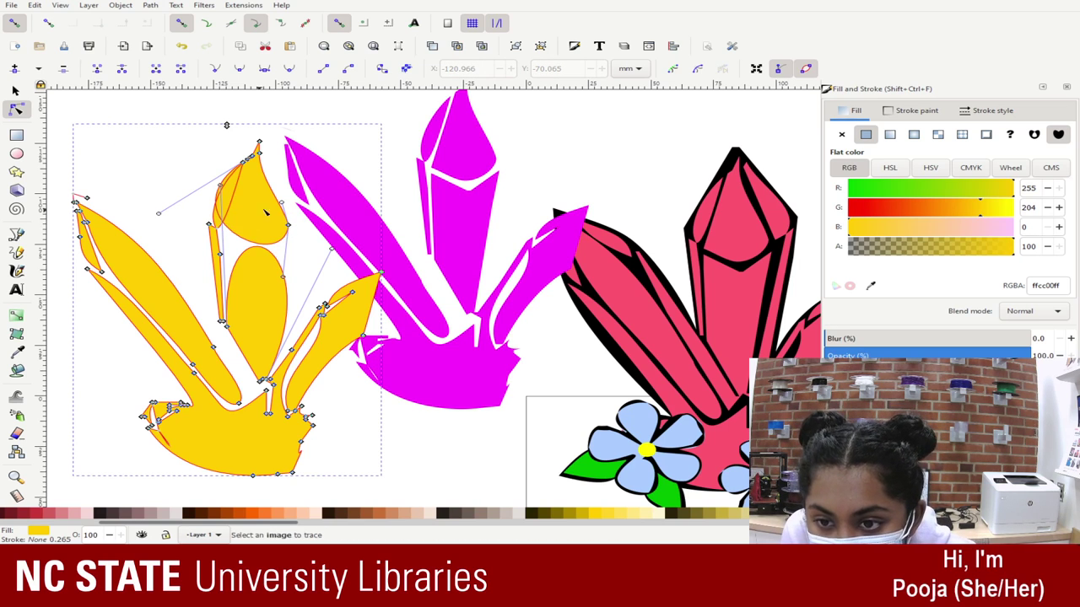
{"action": "key", "text": "ctrl+z"}
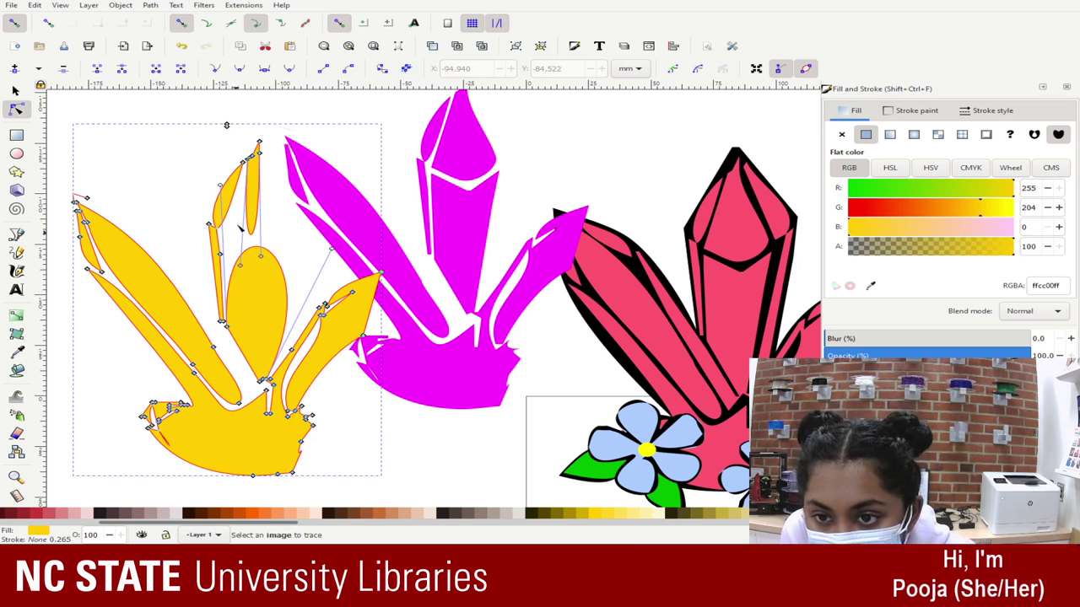
{"action": "left_click_drag", "start_coordinate": [246, 123], "coordinate": [281, 173]}
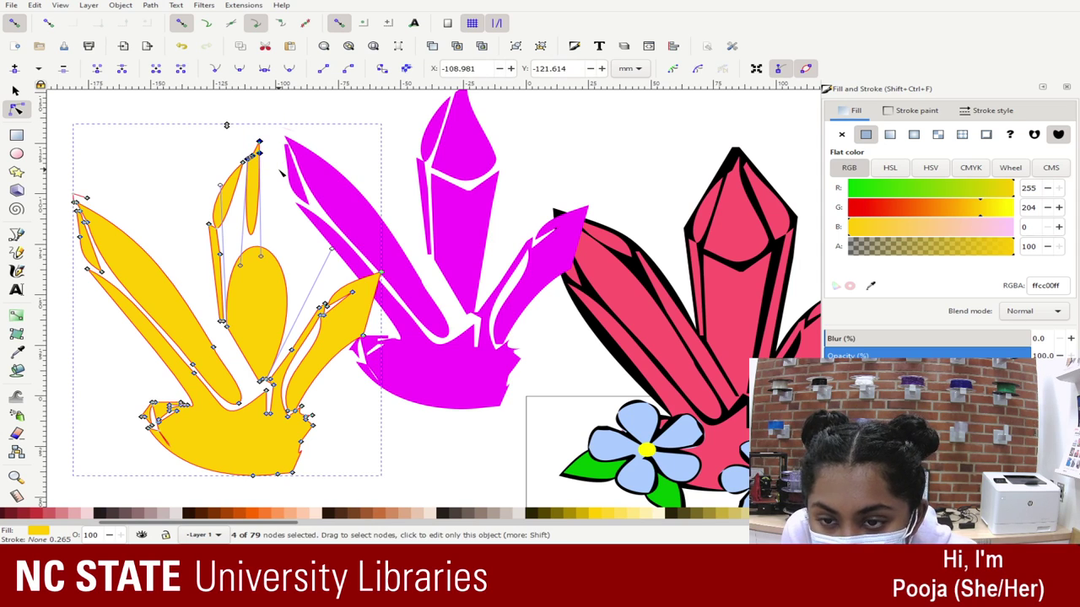
{"action": "key", "text": "Delete"}
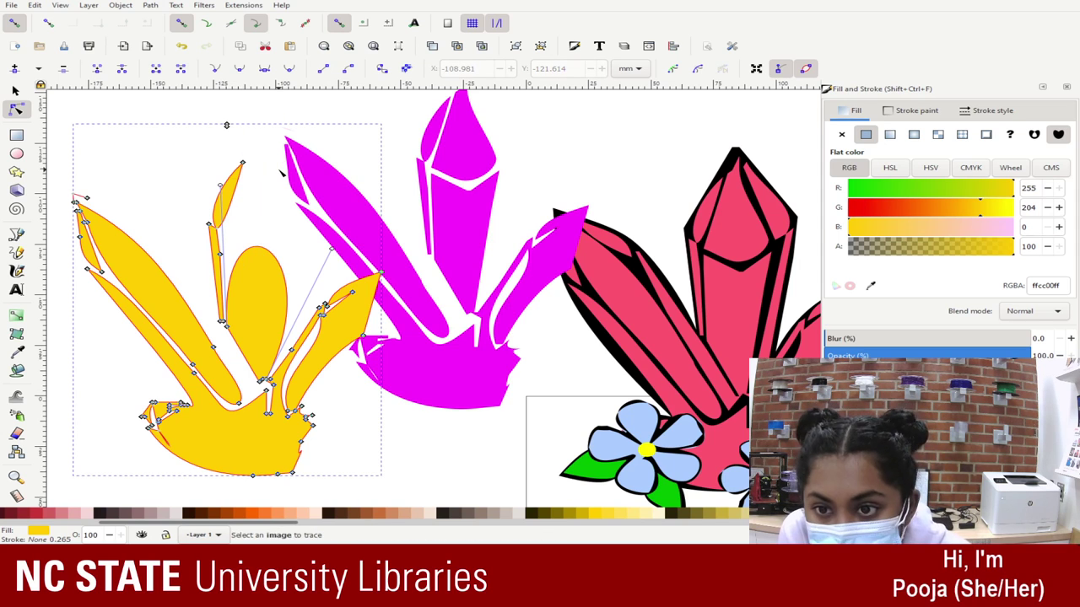
- Remove the golden middle crystal's large lower facet by deleting its remaining nodes and retracting the leftover curve handles at the crystal's base
{"action": "left_click", "coordinate": [227, 327]}
{"action": "key", "text": "Delete"}
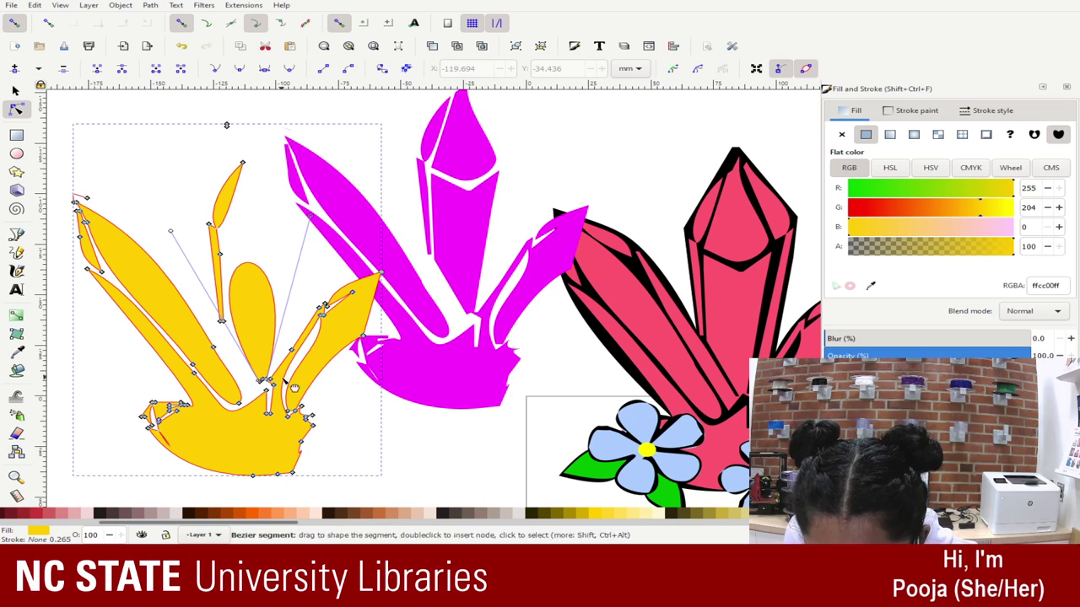
{"action": "mouse_move", "coordinate": [246, 356]}
{"action": "left_mouse_down"}
{"action": "mouse_move", "coordinate": [260, 382]}
{"action": "mouse_move", "coordinate": [241, 328]}
{"action": "mouse_move", "coordinate": [245, 337]}
{"action": "left_mouse_up"}
{"action": "left_click_drag", "start_coordinate": [250, 374], "coordinate": [278, 386]}
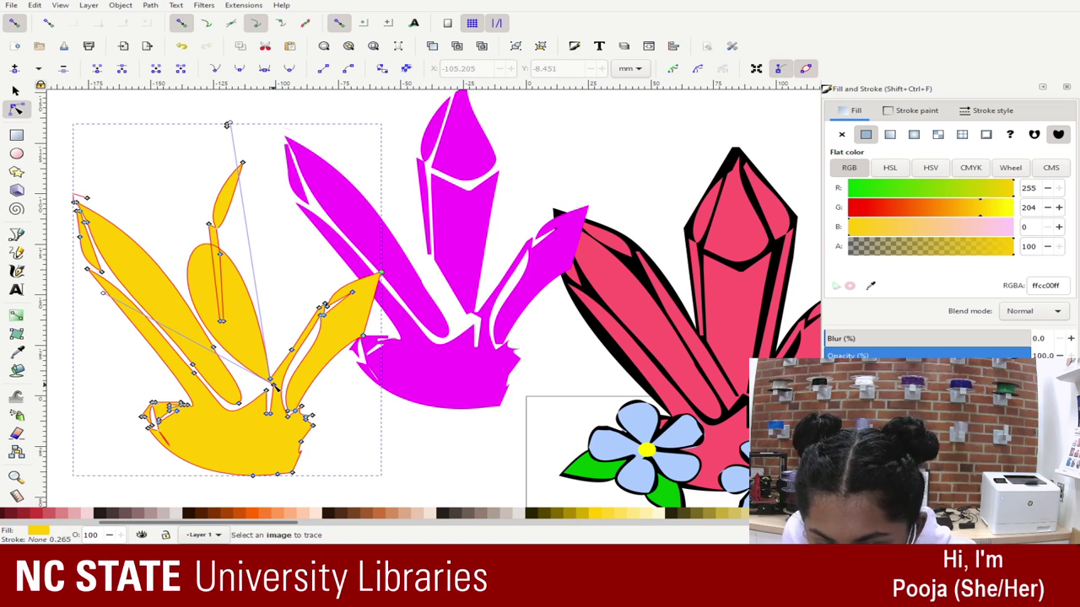
{"action": "left_click", "coordinate": [271, 381]}
{"action": "key", "text": "Delete"}
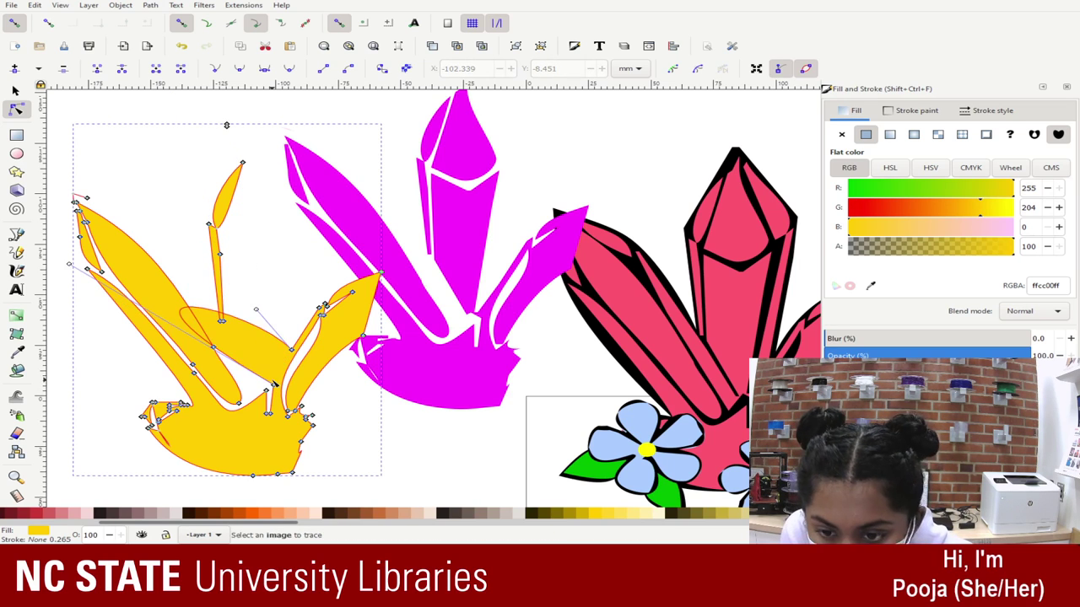
{"action": "left_click_drag", "start_coordinate": [257, 310], "coordinate": [273, 385]}
{"action": "left_click_drag", "start_coordinate": [69, 264], "coordinate": [285, 393]}
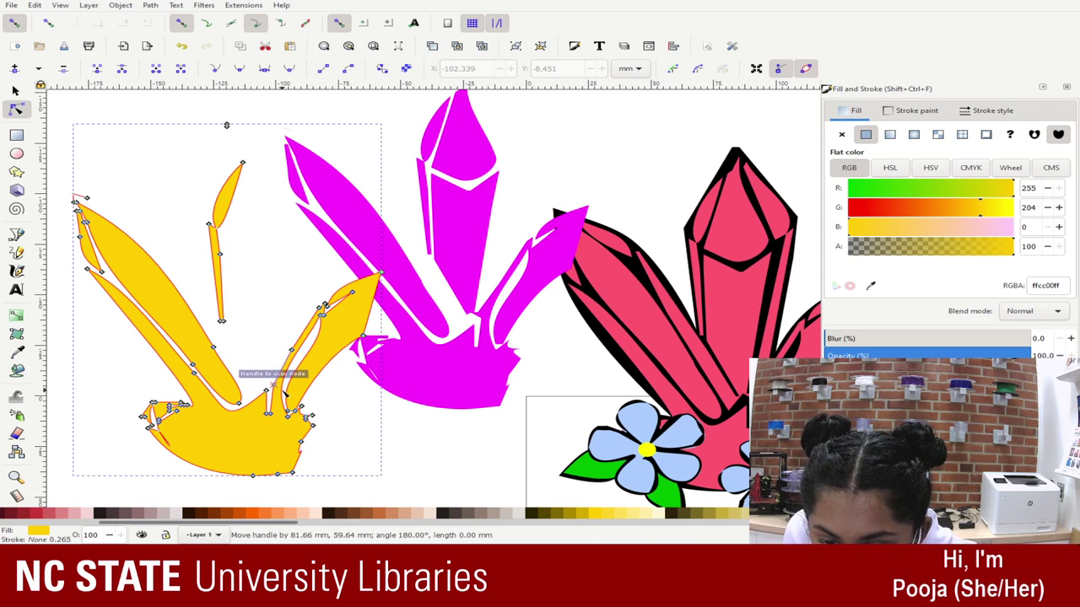
- Trim the large facet of the golden cutout's right crystal by deleting its outer corner, tip and upper inner nodes
{"action": "left_click", "coordinate": [397, 428]}
{"action": "left_click", "coordinate": [324, 336]}
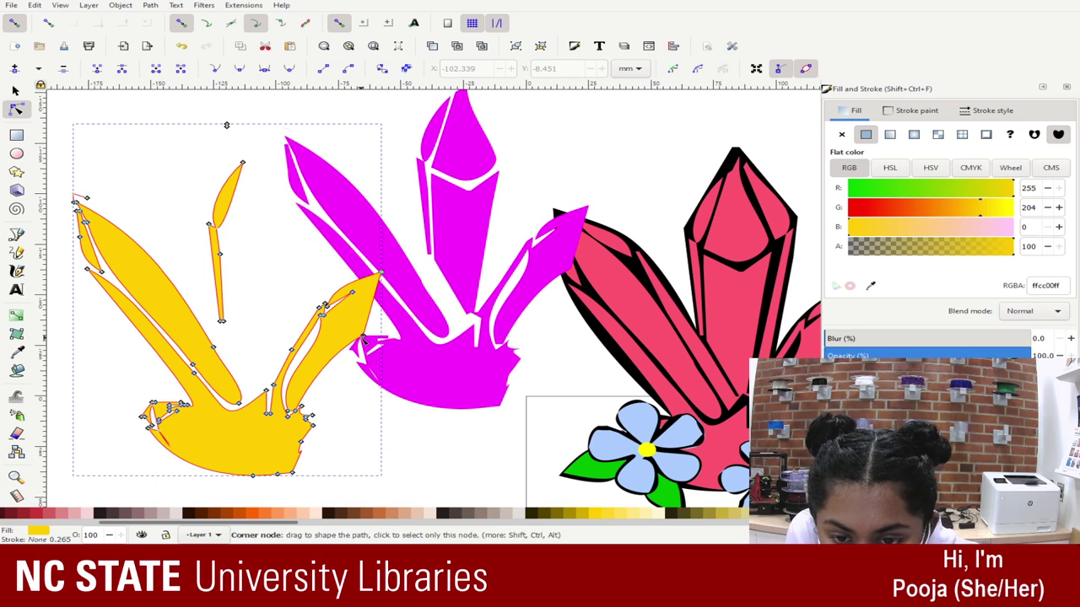
{"action": "left_click", "coordinate": [363, 341]}
{"action": "key", "text": "Delete"}
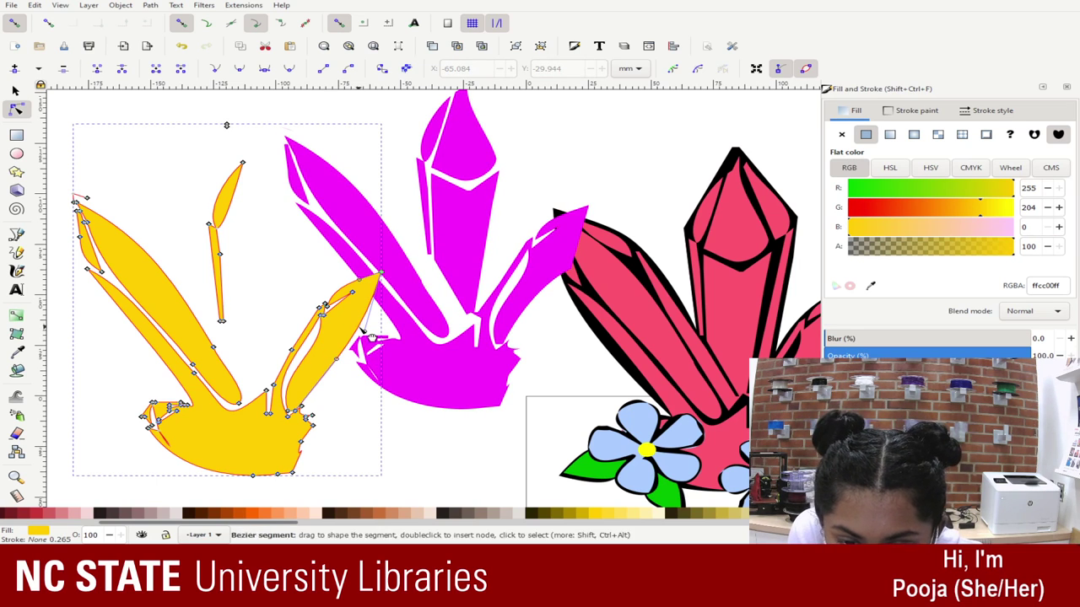
{"action": "left_click", "coordinate": [382, 273]}
{"action": "left_click_drag", "start_coordinate": [320, 266], "coordinate": [364, 286]}
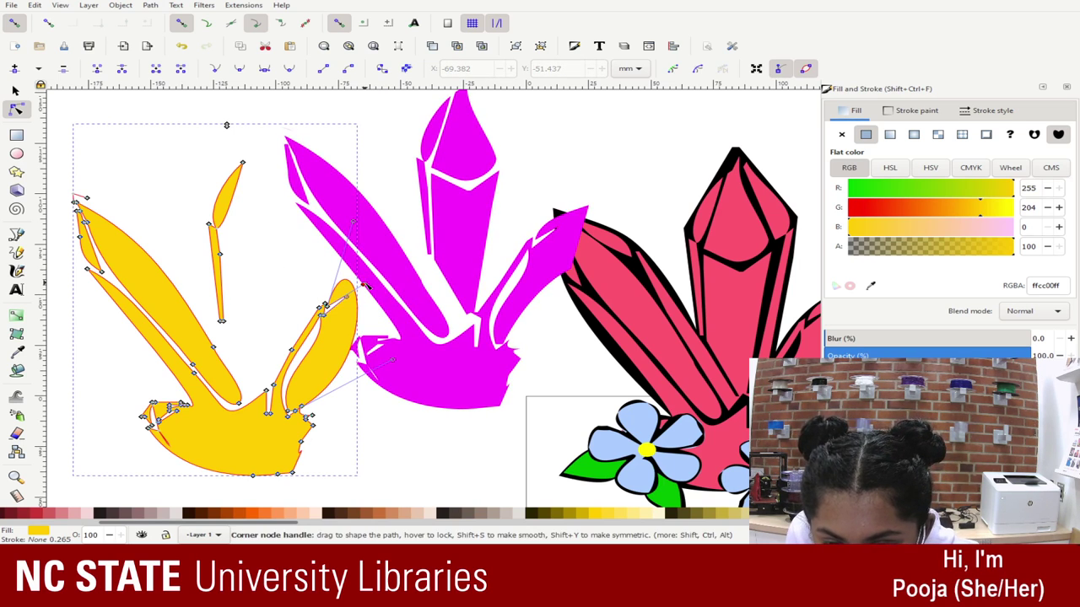
{"action": "key", "text": "Delete"}
{"action": "left_click", "coordinate": [327, 308]}
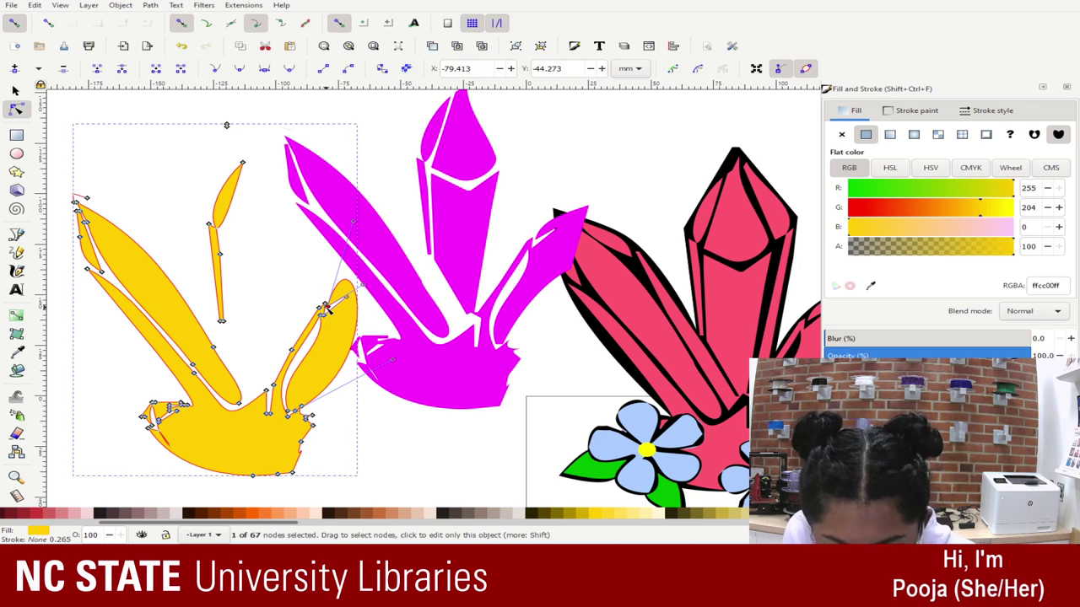
{"action": "left_click_drag", "start_coordinate": [329, 310], "coordinate": [390, 300]}
{"action": "left_click", "coordinate": [324, 312]}
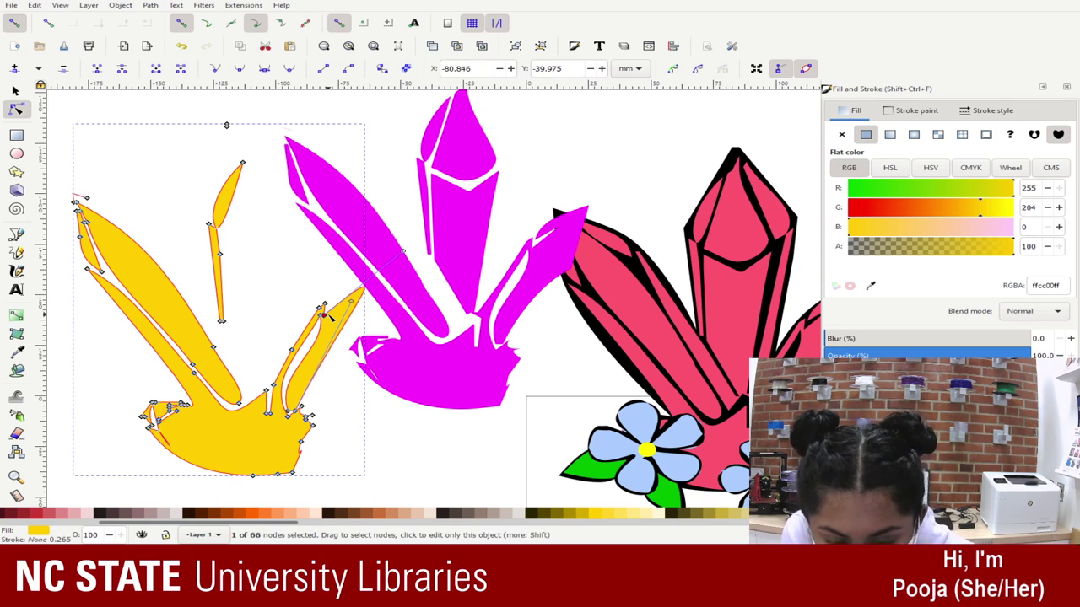
{"action": "key", "text": "Delete"}
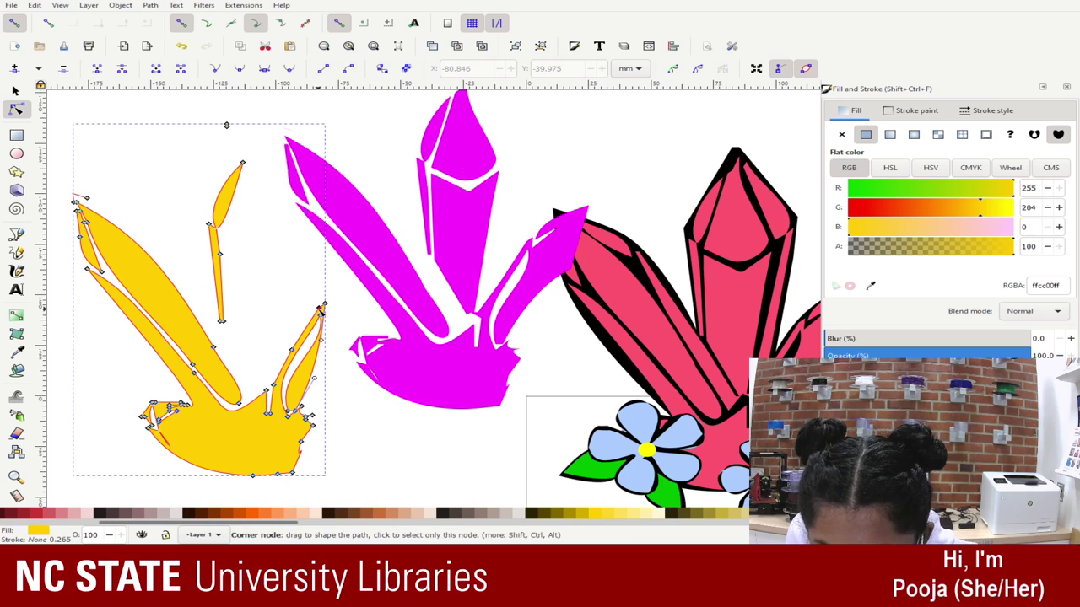
- Try deleting nodes and reshaping a curve handle on the right golden crystal's remaining facet, and undo these edits
{"action": "left_click", "coordinate": [322, 314]}
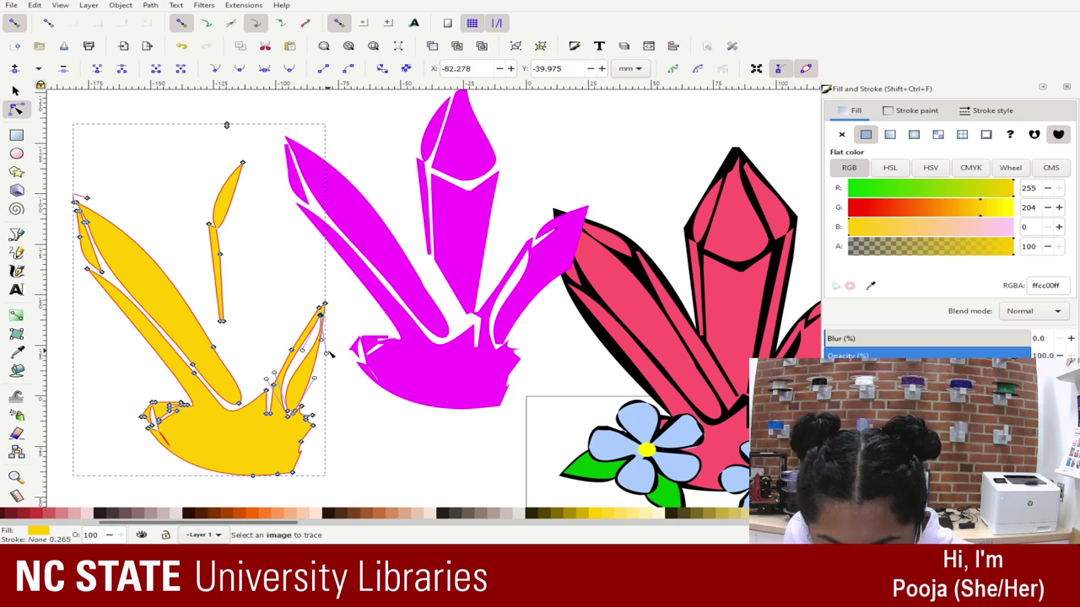
{"action": "key", "text": "Escape"}
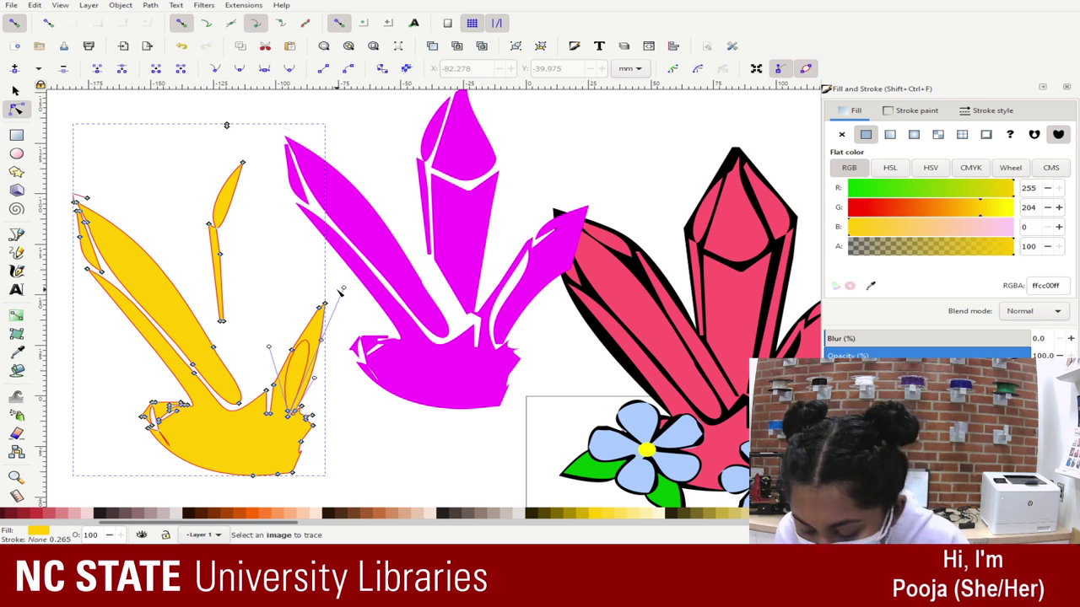
{"action": "key", "text": "ctrl+z"}
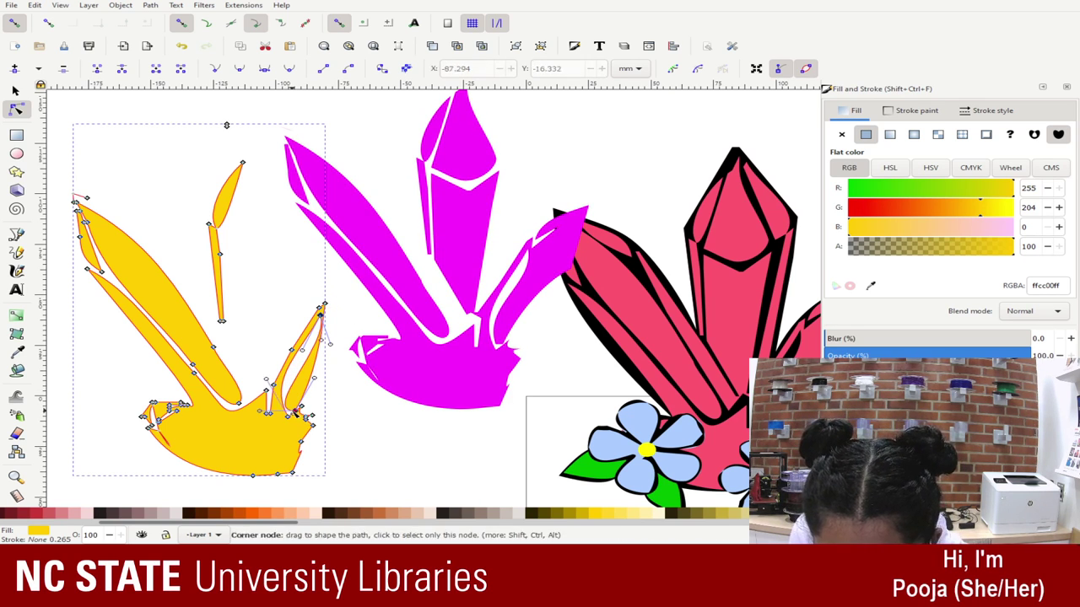
{"action": "key", "text": "Delete"}
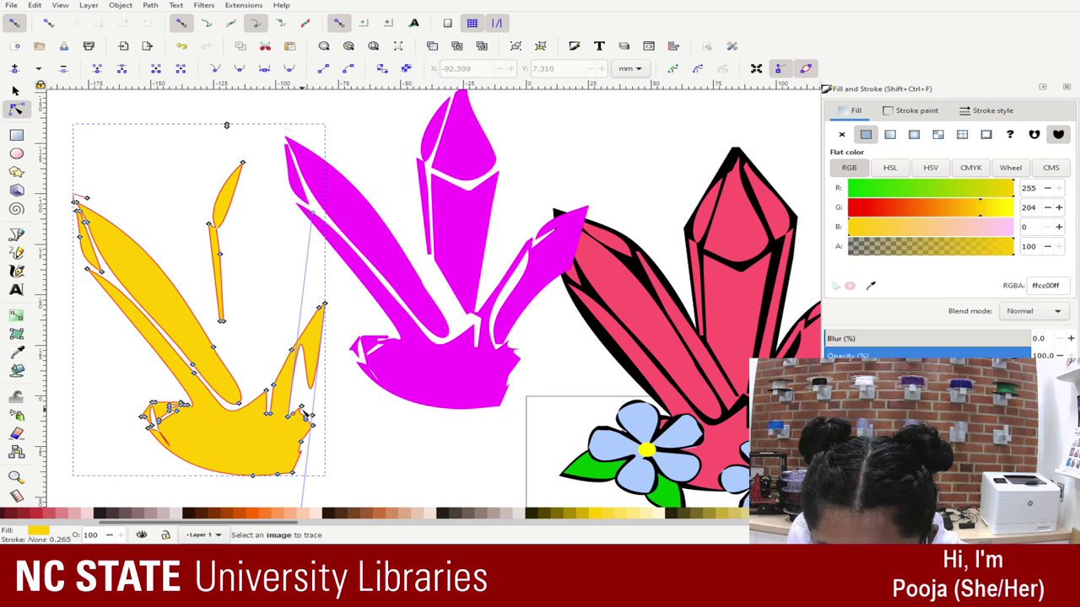
{"action": "left_click", "coordinate": [324, 305]}
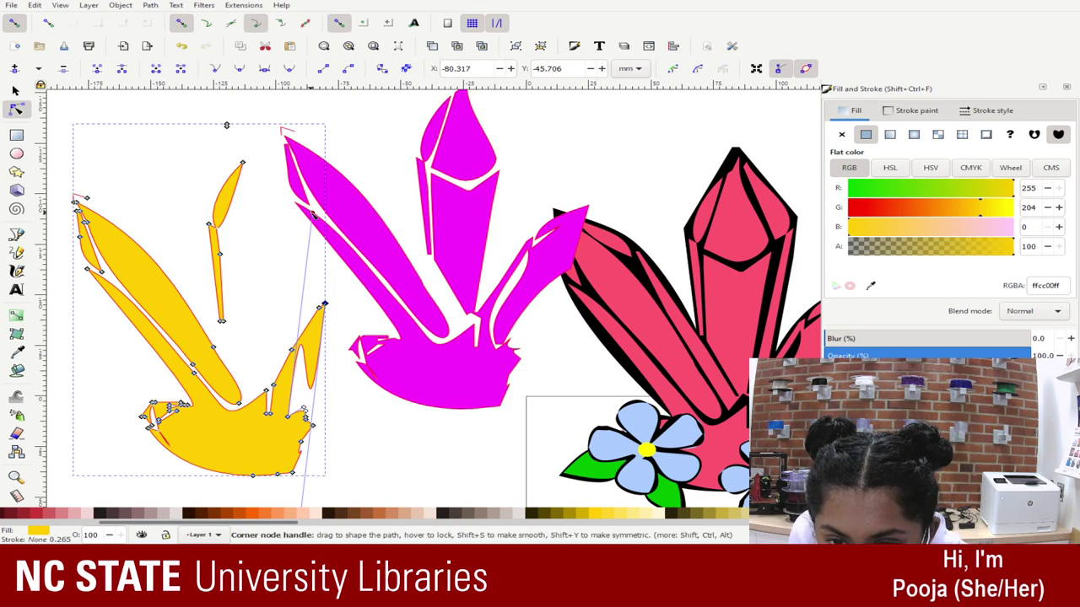
{"action": "left_click_drag", "start_coordinate": [312, 212], "coordinate": [329, 241]}
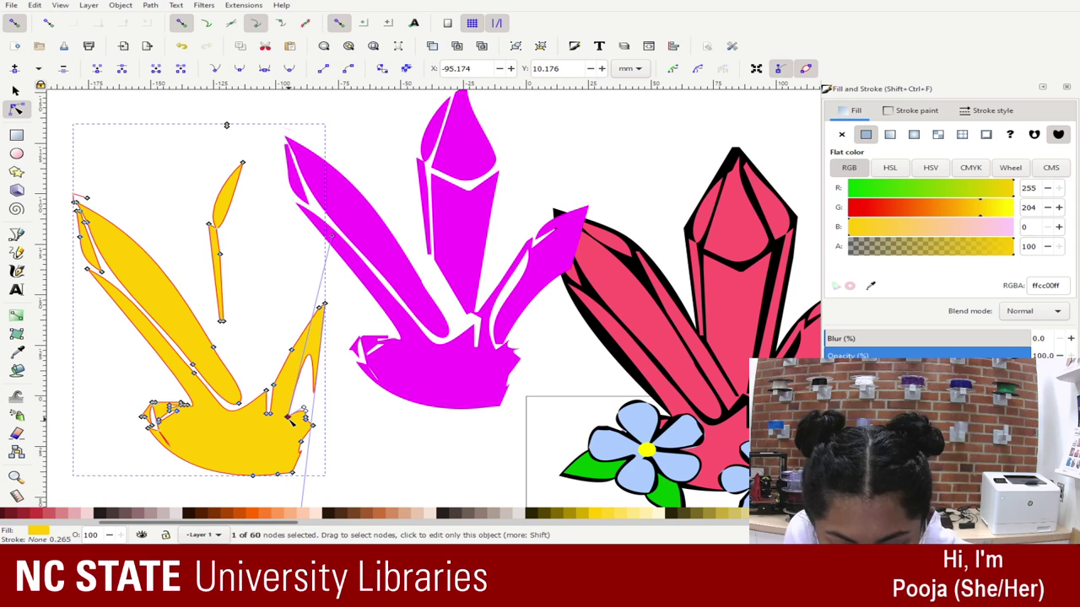
{"action": "key", "text": "ctrl+z"}
{"action": "key", "text": "ctrl+z"}
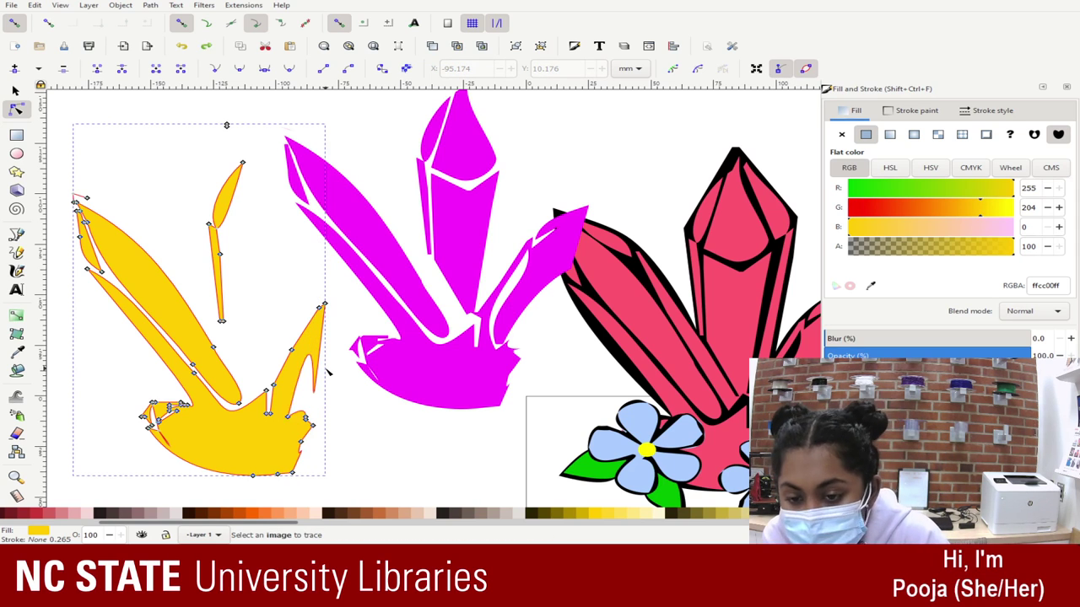
{"action": "key", "text": "ctrl+z"}
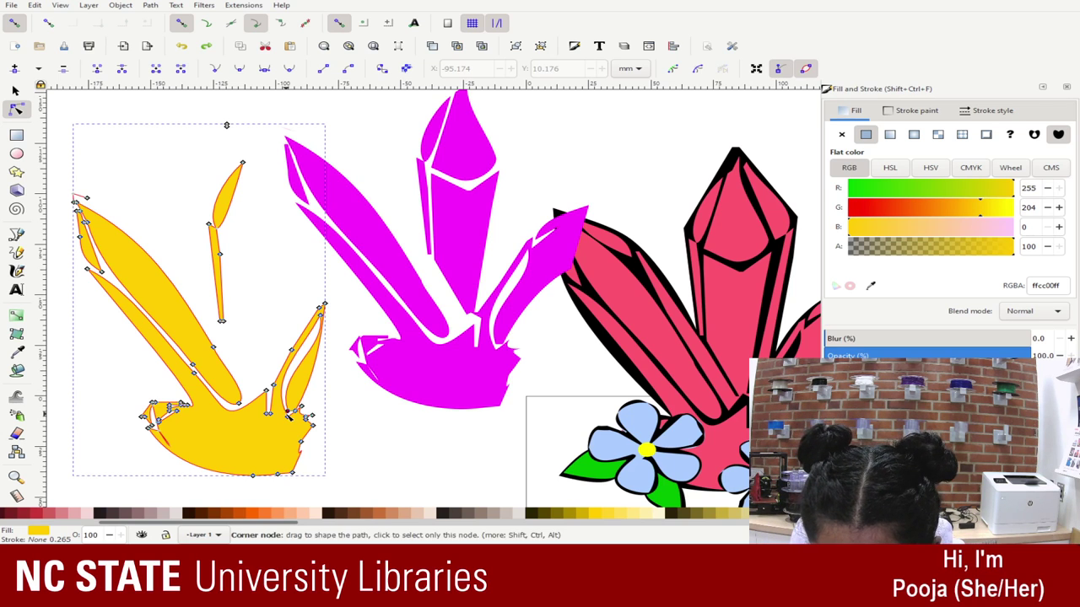
- Delete the two base nodes of the right golden crystal's remaining large facet and deselect the cutout
{"action": "left_click_drag", "start_coordinate": [288, 415], "coordinate": [318, 308]}
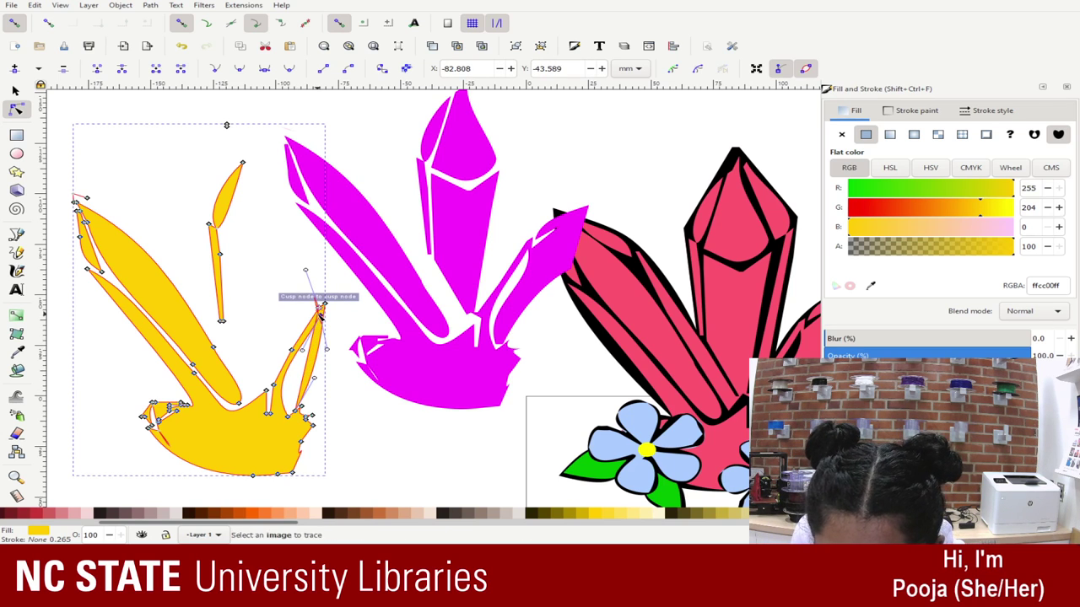
{"action": "left_click_drag", "start_coordinate": [295, 412], "coordinate": [324, 330]}
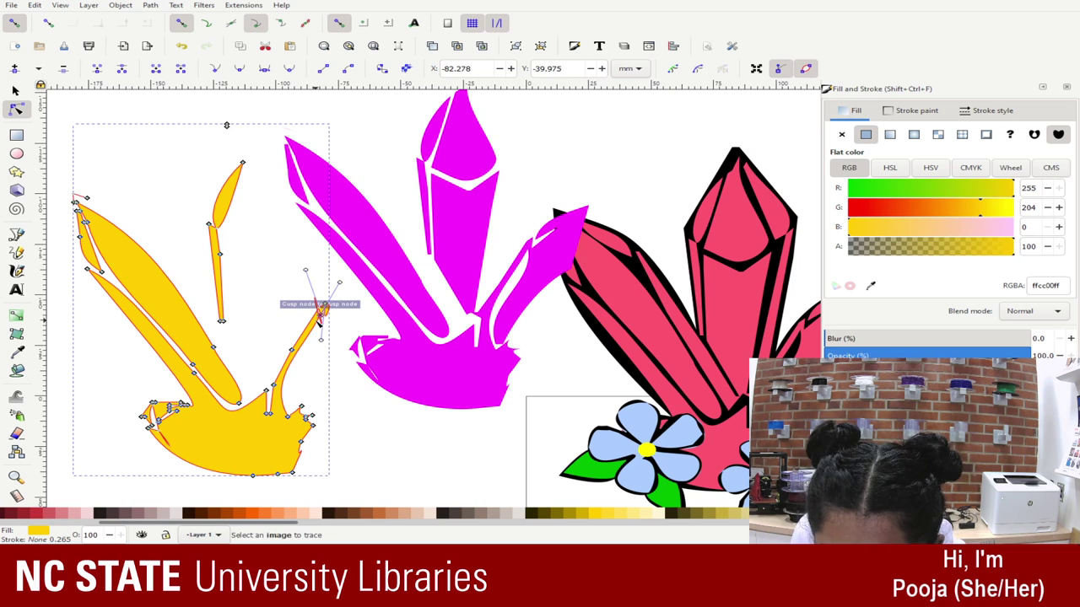
{"action": "key", "text": "Escape"}
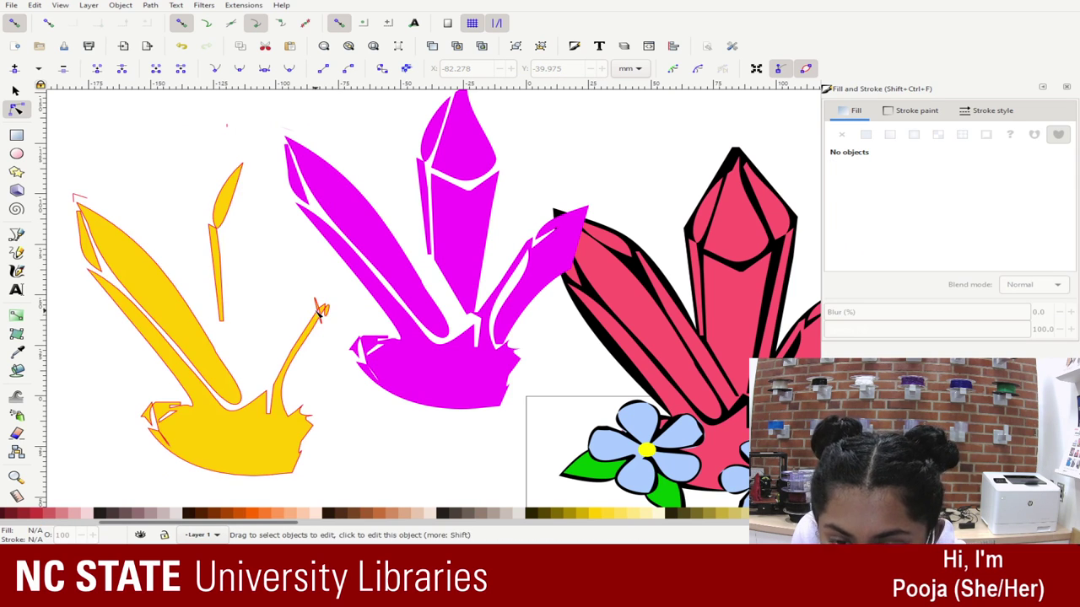
- Retract the stray curve handles at the right golden crystal's tip into their nodes to clean up the point, and deselect the cutout
{"action": "left_click", "coordinate": [320, 311]}
{"action": "left_click", "coordinate": [322, 311]}
{"action": "key", "text": "plus"}
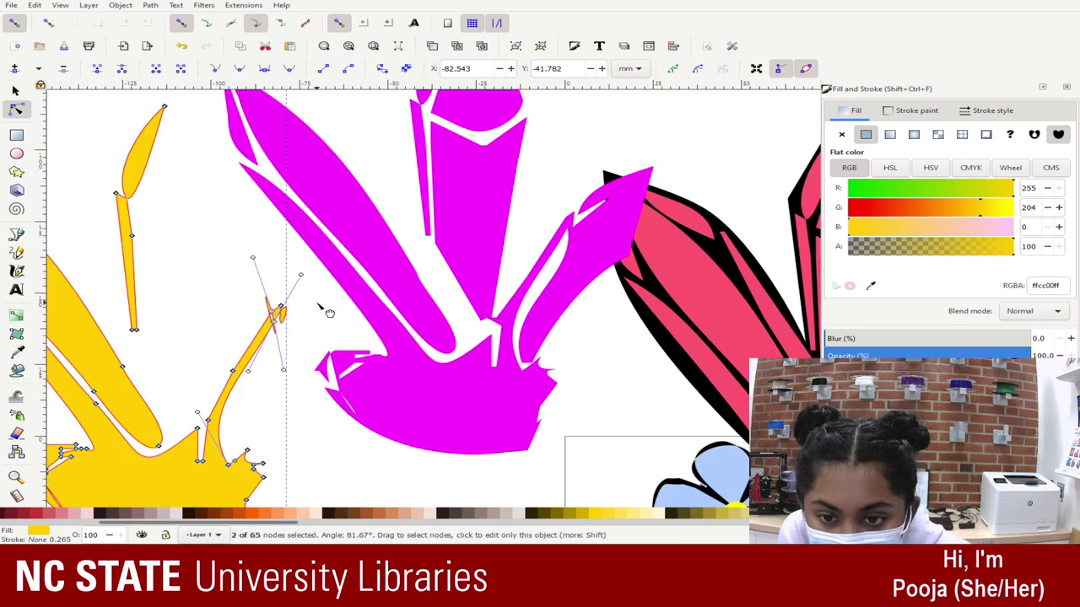
{"action": "key", "text": "plus"}
{"action": "key", "text": "plus"}
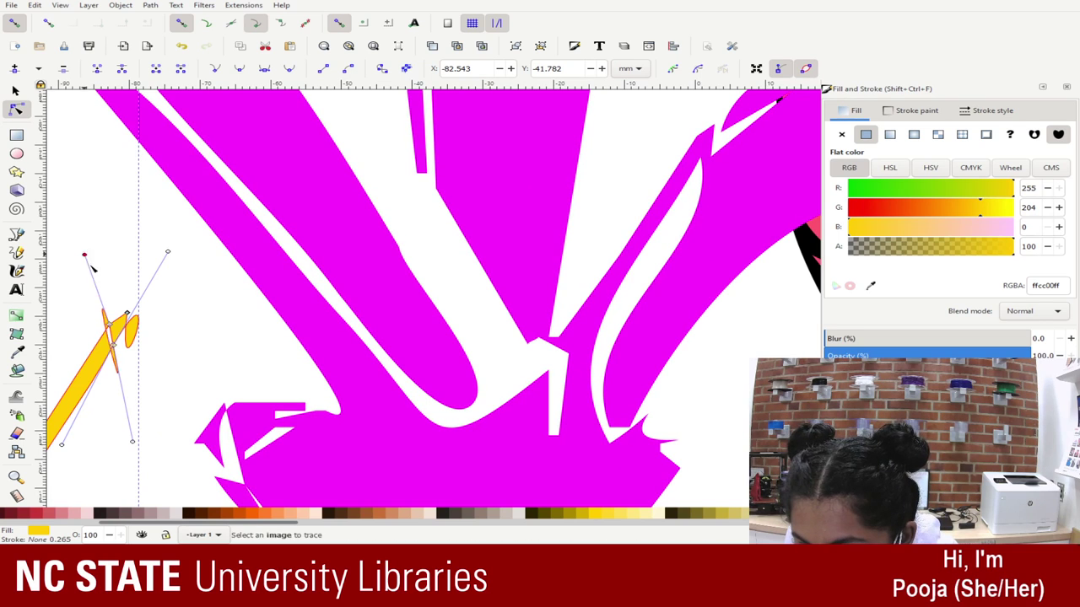
{"action": "left_click_drag", "start_coordinate": [84, 254], "coordinate": [109, 323]}
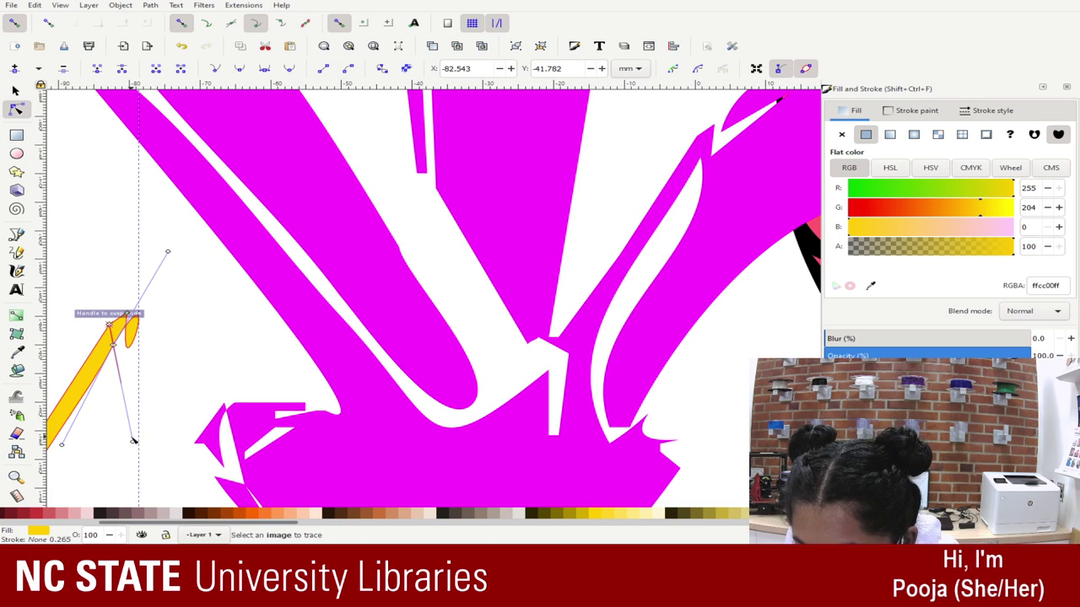
{"action": "left_click_drag", "start_coordinate": [134, 440], "coordinate": [111, 342]}
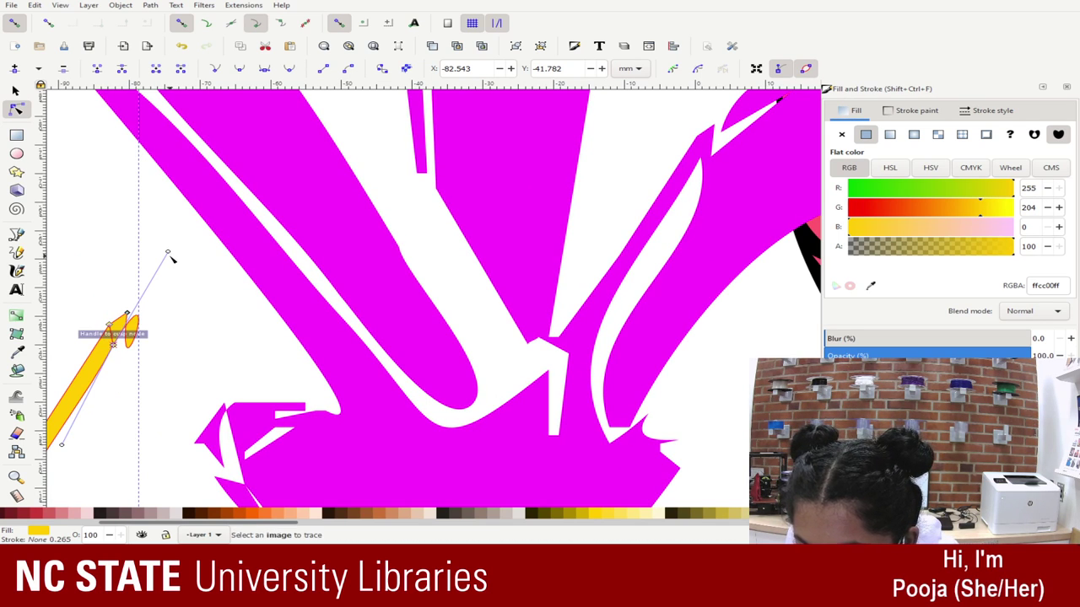
{"action": "left_click_drag", "start_coordinate": [168, 252], "coordinate": [127, 314]}
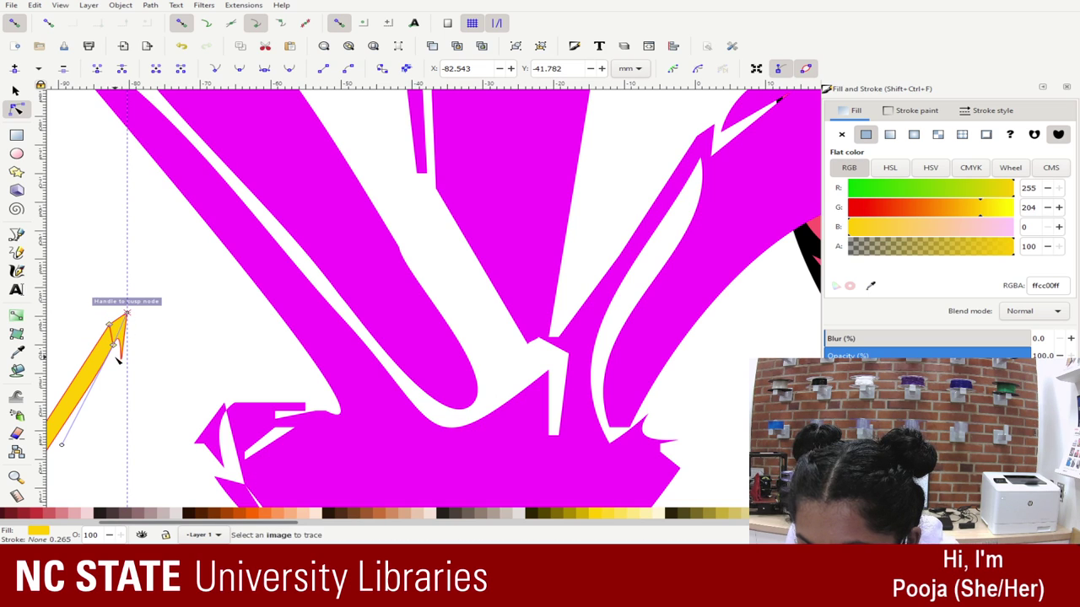
{"action": "left_click_drag", "start_coordinate": [117, 417], "coordinate": [113, 334]}
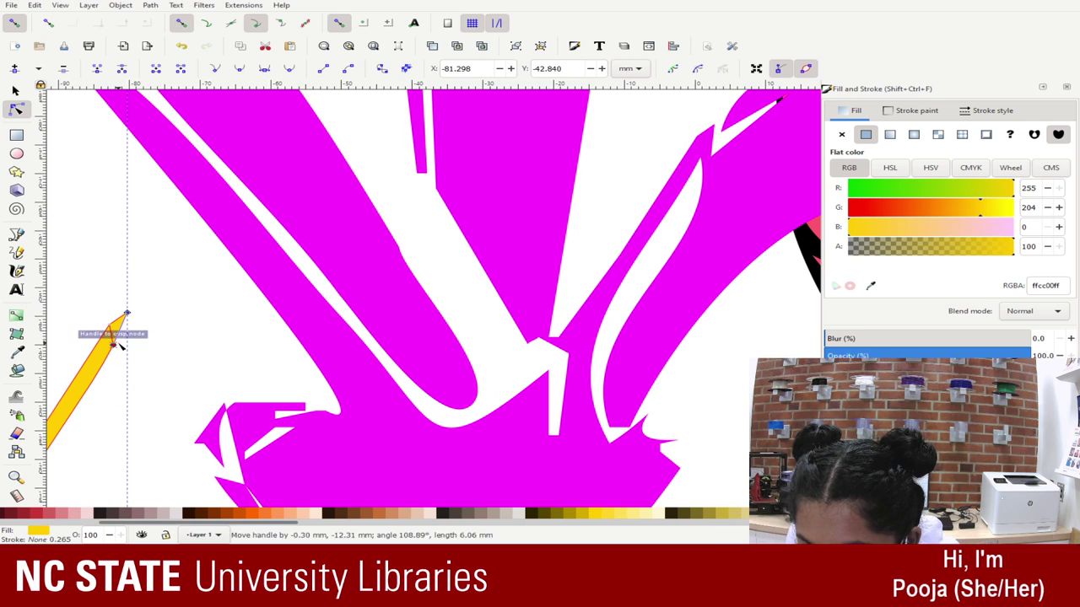
{"action": "key", "text": "minus"}
{"action": "key", "text": "minus"}
{"action": "key", "text": "minus"}
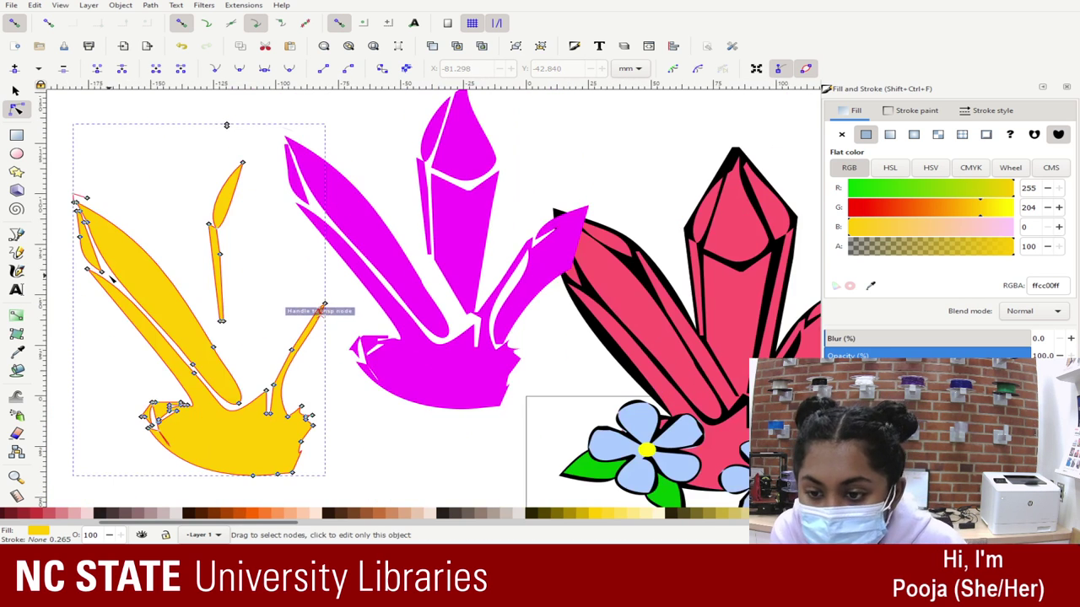
{"action": "left_click", "coordinate": [98, 407]}
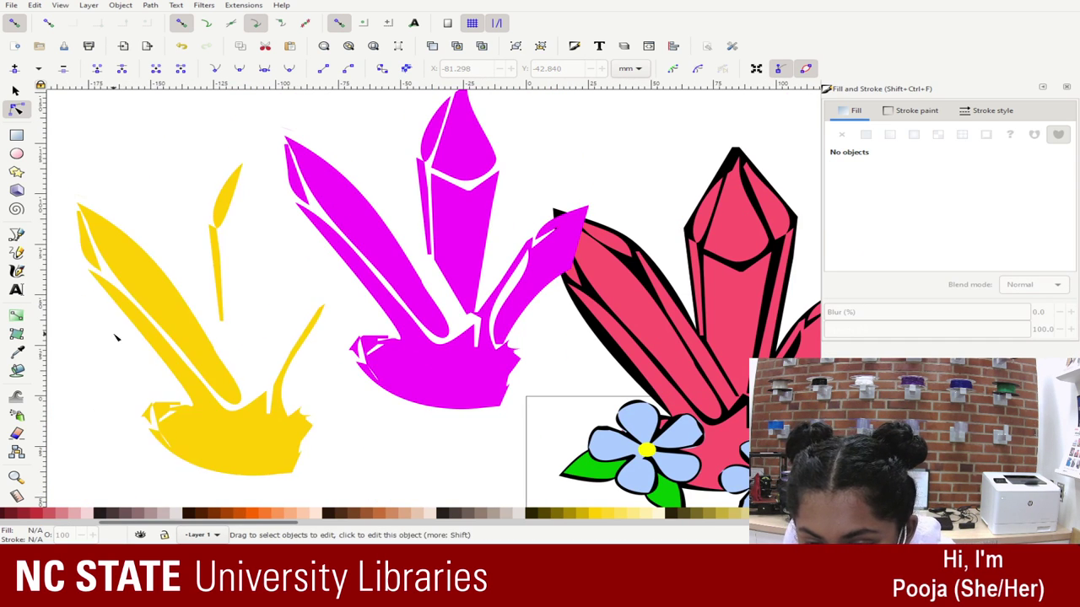
- Delete the nodes outlining the left golden crystal's large facet until only its narrow outer slivers remain, and deselect the cutout
{"action": "left_click_drag", "start_coordinate": [53, 343], "coordinate": [36, 350]}
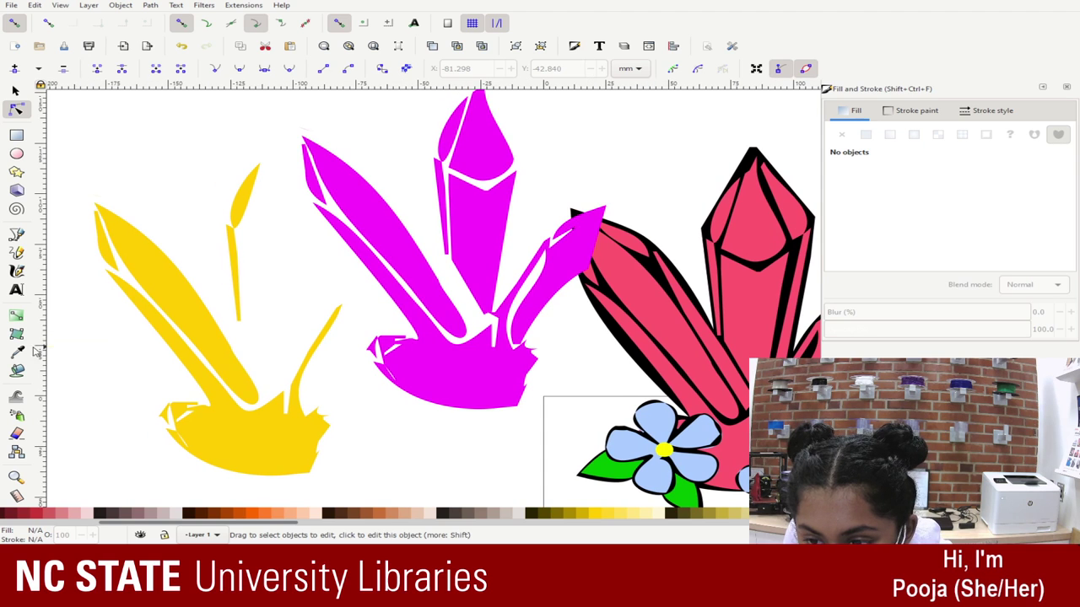
{"action": "left_click", "coordinate": [145, 278]}
{"action": "left_click", "coordinate": [257, 404]}
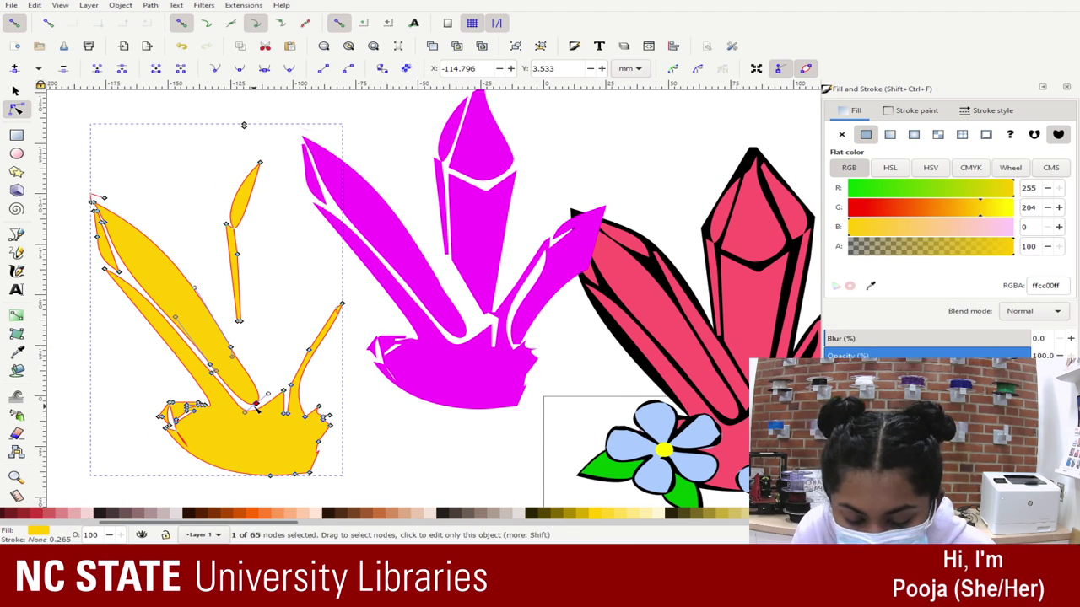
{"action": "key", "text": "Delete"}
{"action": "left_click", "coordinate": [231, 348]}
{"action": "key", "text": "Delete"}
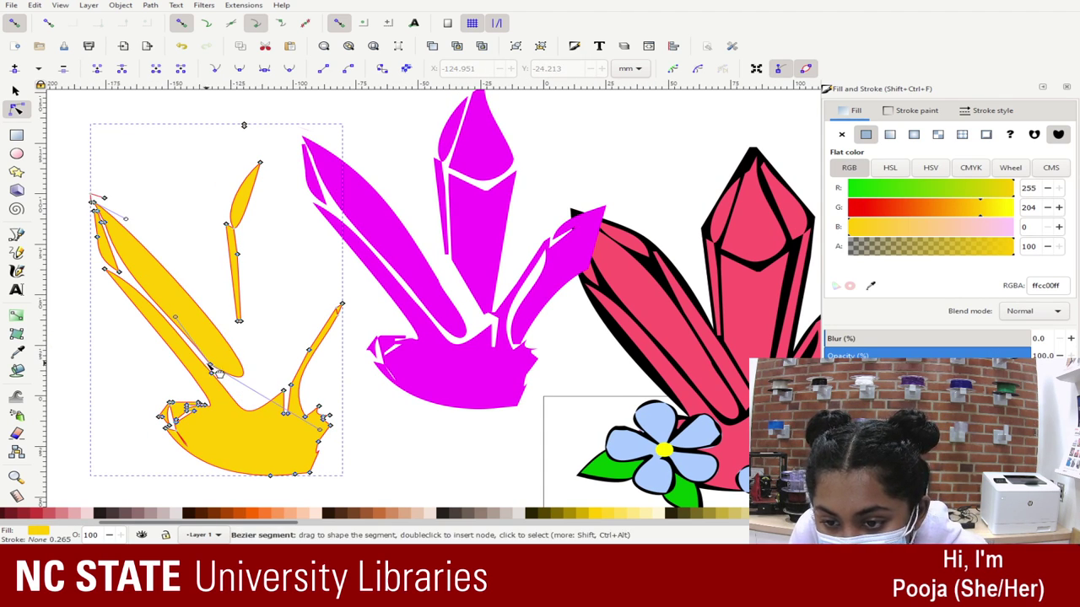
{"action": "left_click_drag", "start_coordinate": [197, 374], "coordinate": [193, 337]}
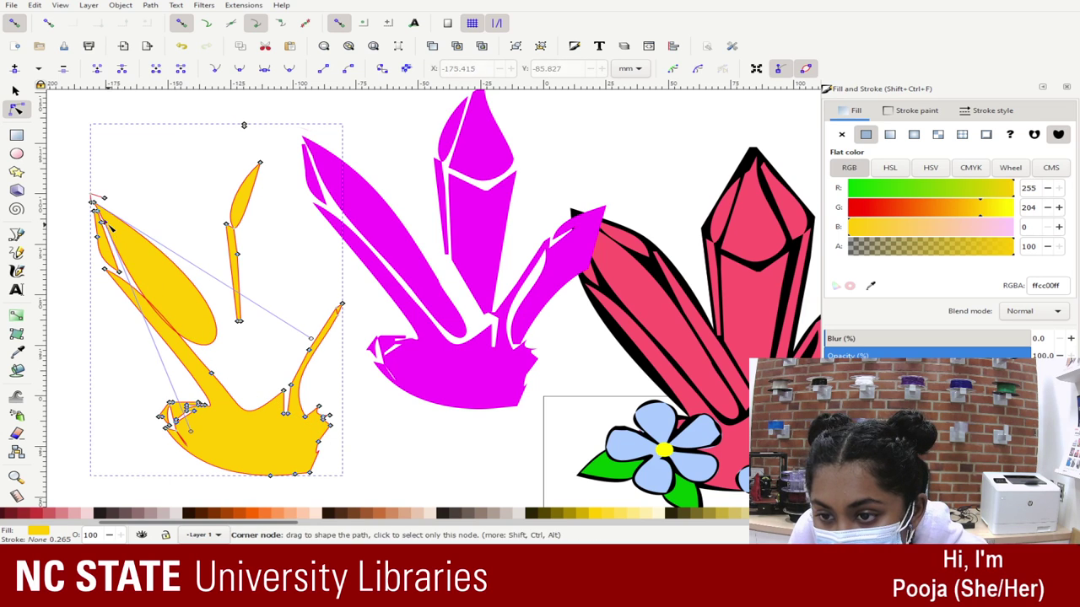
{"action": "key", "text": "ctrl+z"}
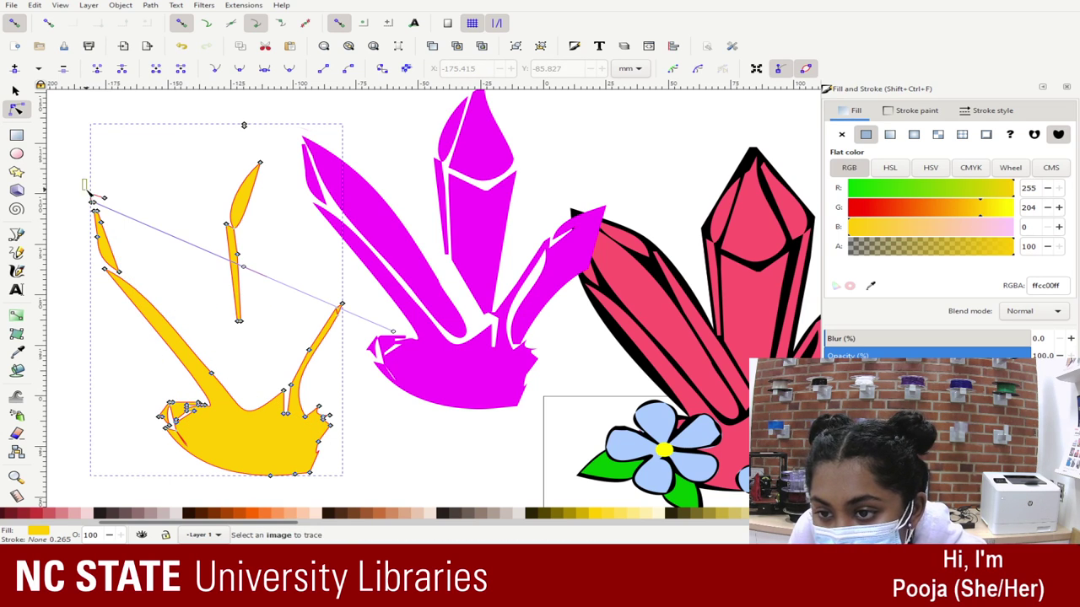
{"action": "left_click_drag", "start_coordinate": [121, 206], "coordinate": [122, 207]}
{"action": "key", "text": "Delete"}
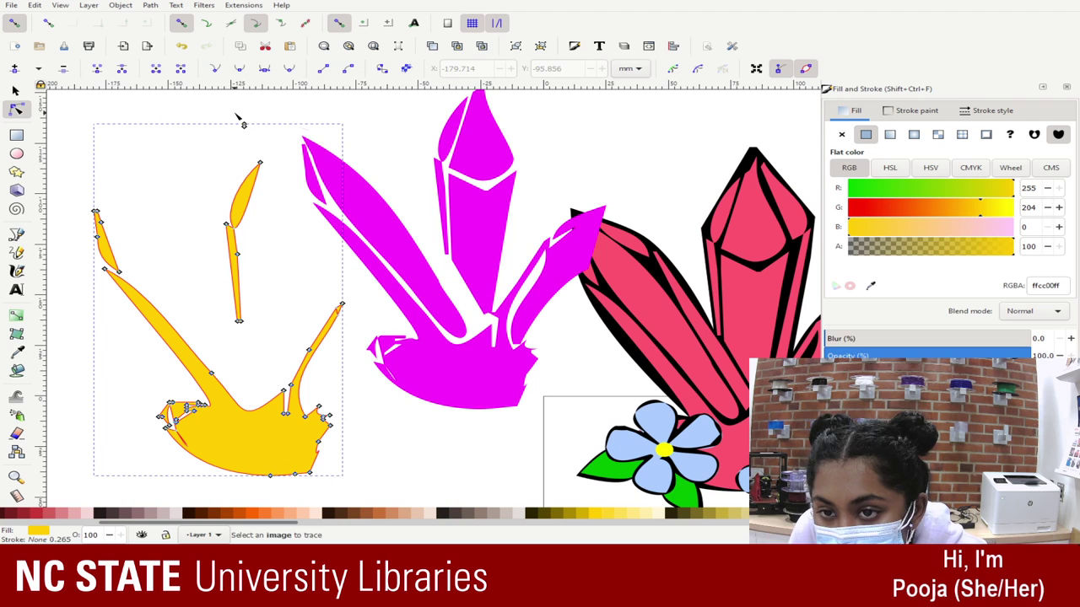
{"action": "left_click", "coordinate": [384, 431]}
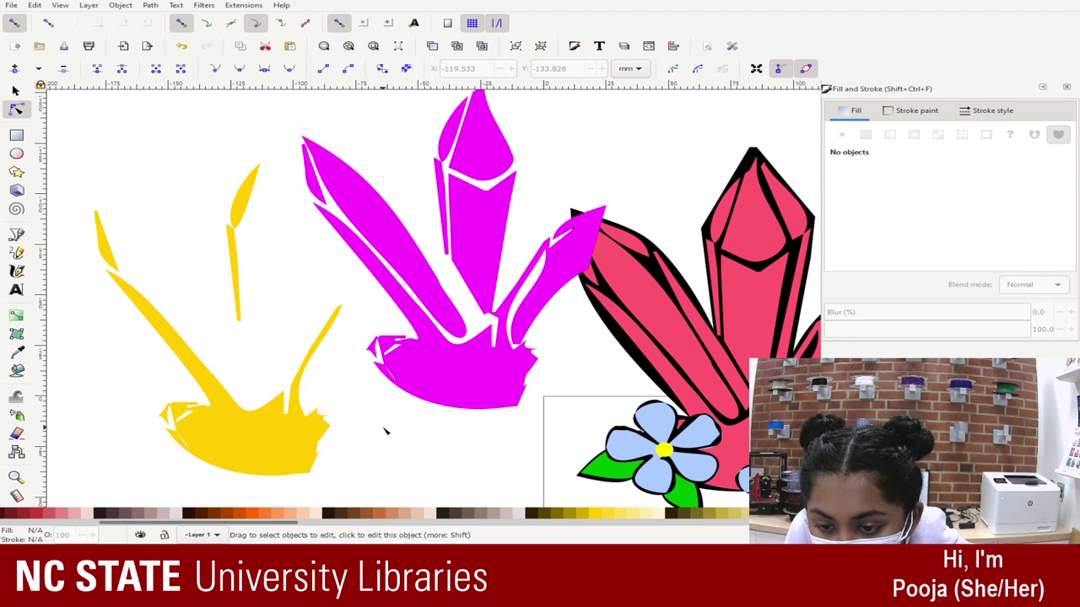
- Move the magenta cutout onto the red crystals and lighten its fill to pink ffa6ff
{"action": "left_click", "coordinate": [18, 91]}
{"action": "key", "text": "minus"}
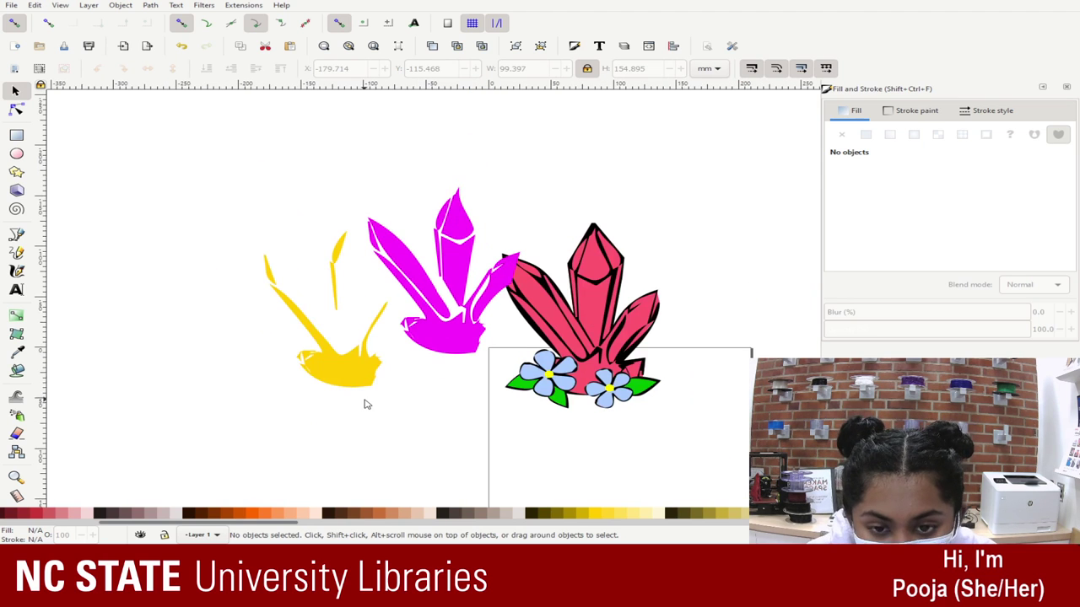
{"action": "left_click_drag", "start_coordinate": [432, 319], "coordinate": [577, 381]}
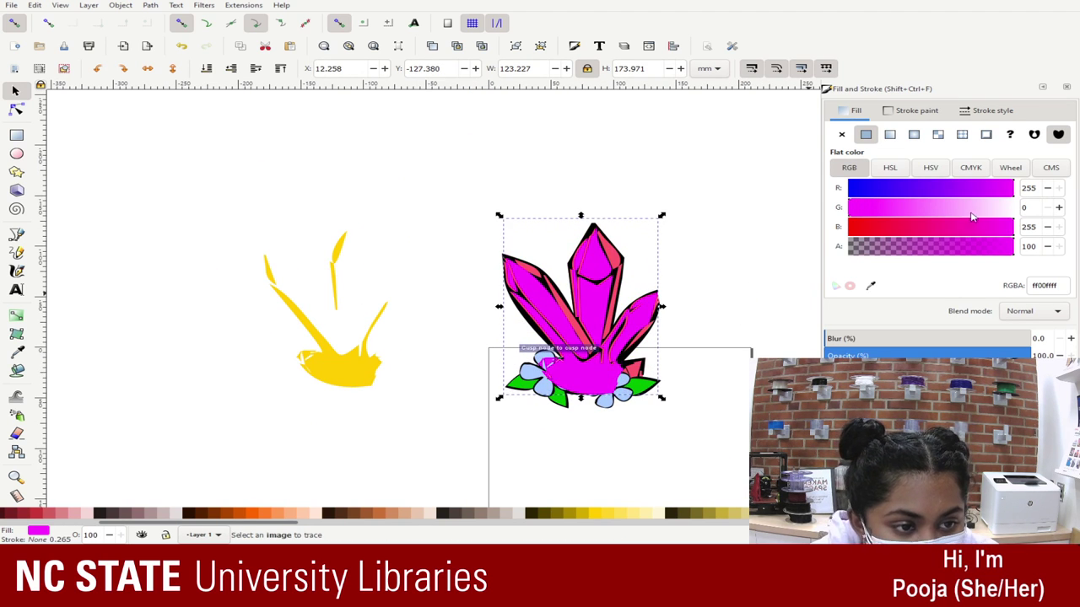
{"action": "mouse_move", "coordinate": [972, 217]}
{"action": "left_mouse_down"}
{"action": "mouse_move", "coordinate": [918, 215]}
{"action": "mouse_move", "coordinate": [957, 216]}
{"action": "left_mouse_up"}
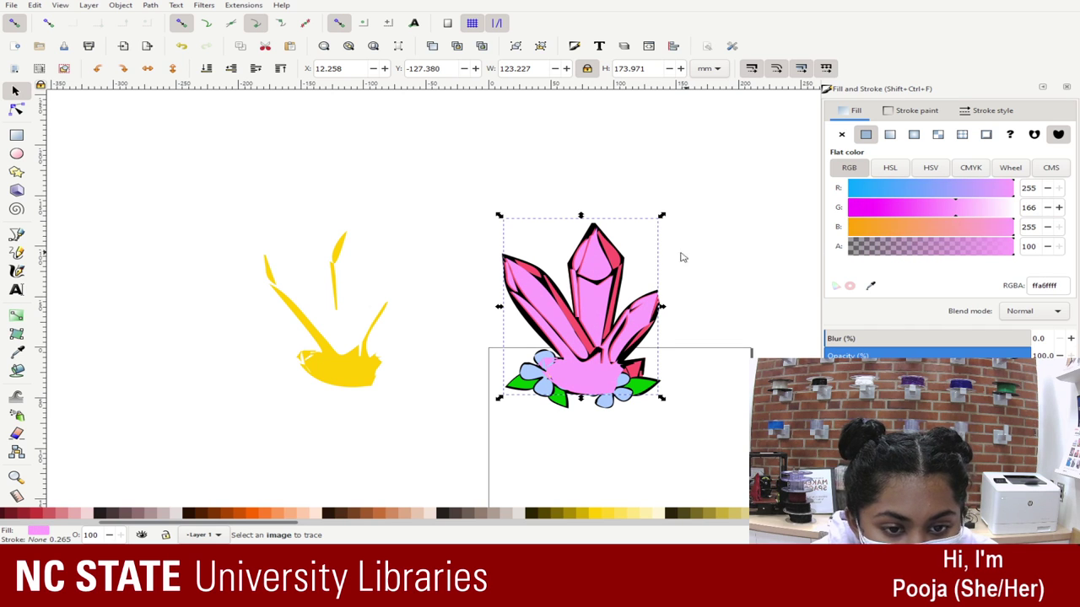
- Align the pink cutout with the crystal outlines, move the golden cutout into place over it, and deselect
{"action": "left_click", "coordinate": [644, 289]}
{"action": "key", "text": "plus"}
{"action": "key", "text": "plus"}
{"action": "left_click_drag", "start_coordinate": [482, 117], "coordinate": [831, 160]}
{"action": "left_click", "coordinate": [611, 446]}
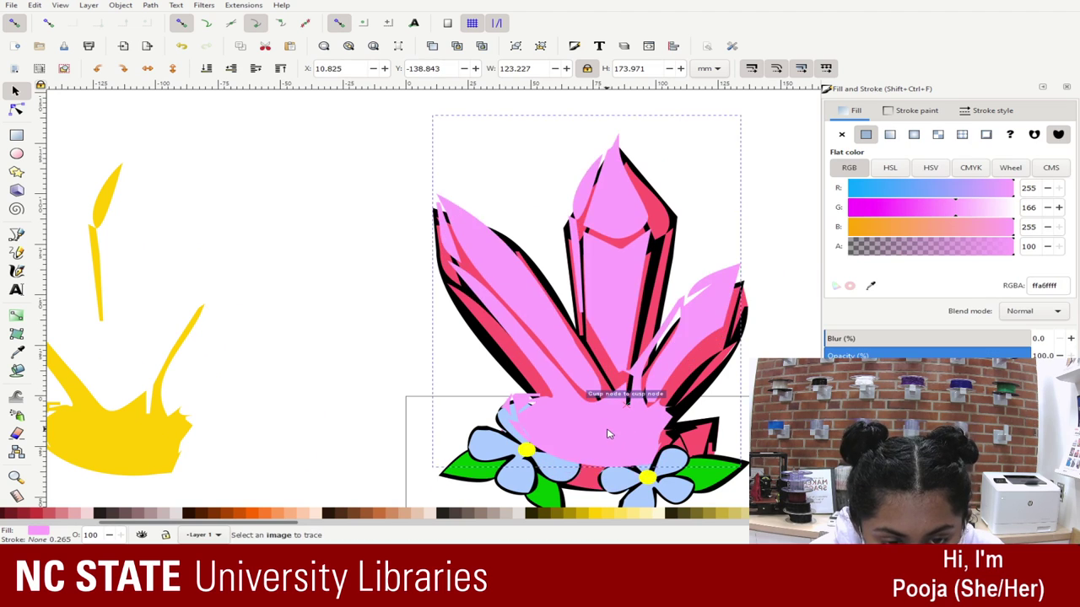
{"action": "left_click_drag", "start_coordinate": [610, 441], "coordinate": [602, 440]}
{"action": "left_click_drag", "start_coordinate": [140, 461], "coordinate": [626, 478]}
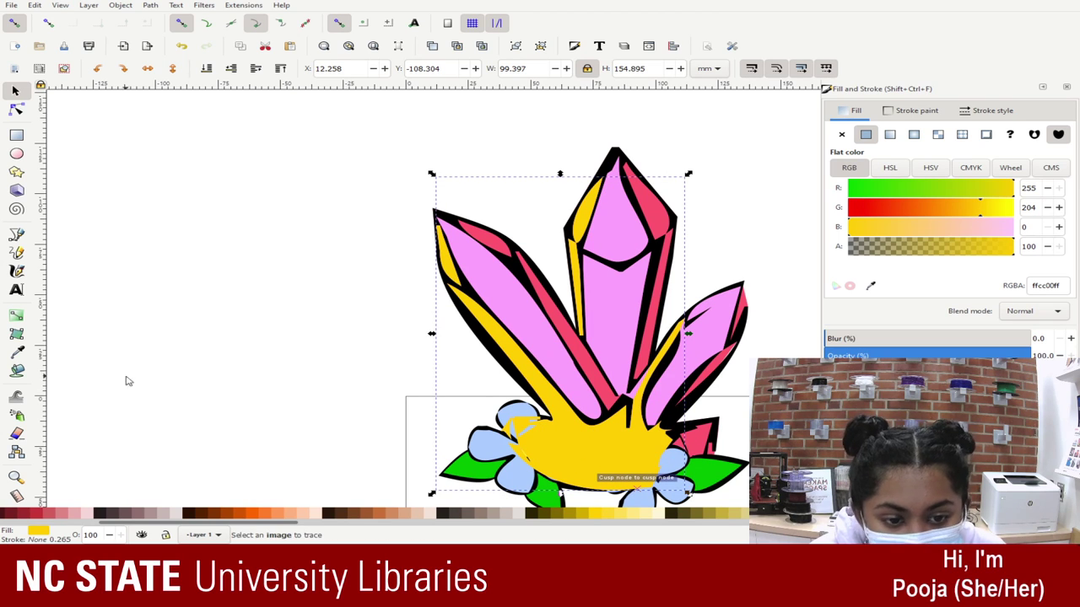
{"action": "left_click", "coordinate": [213, 254]}
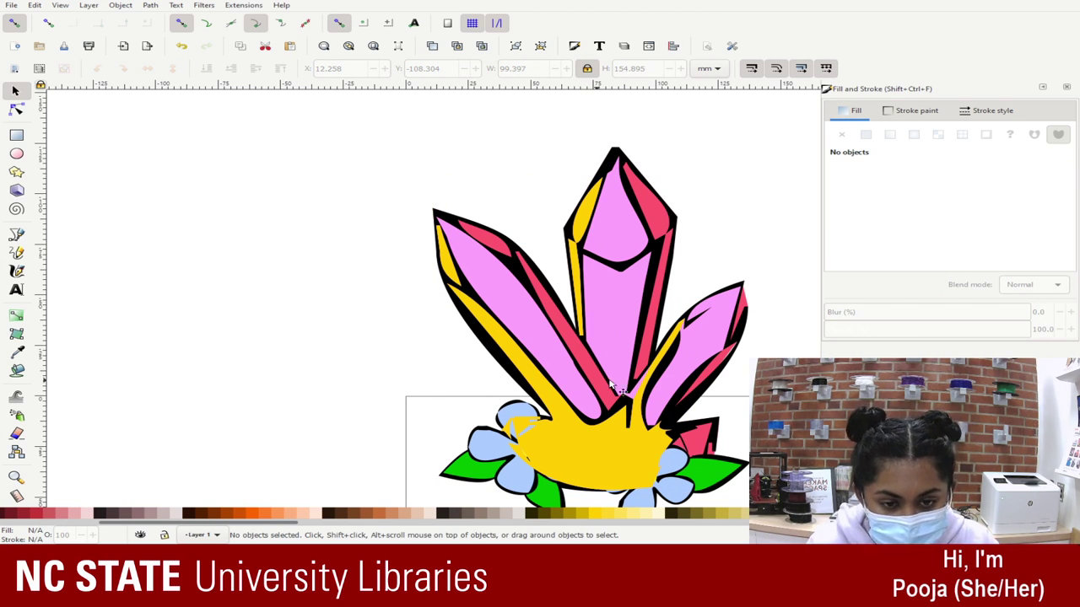
- Remove the cluster of small nodes at the outer left edge of the golden cutout's base
{"action": "left_click", "coordinate": [544, 438]}
{"action": "left_click", "coordinate": [16, 110]}
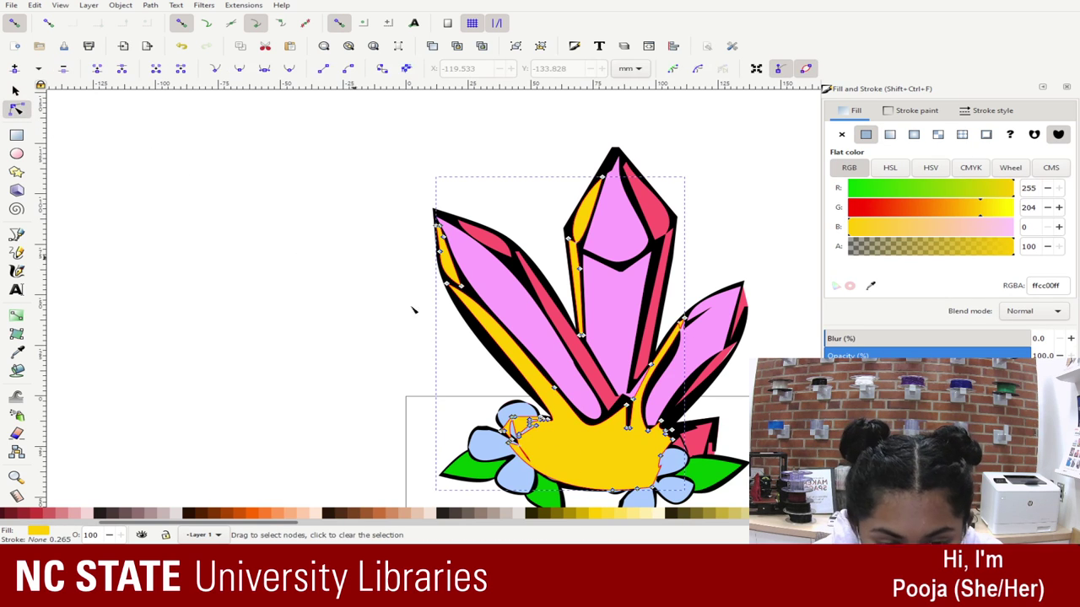
{"action": "left_click_drag", "start_coordinate": [538, 430], "coordinate": [380, 386]}
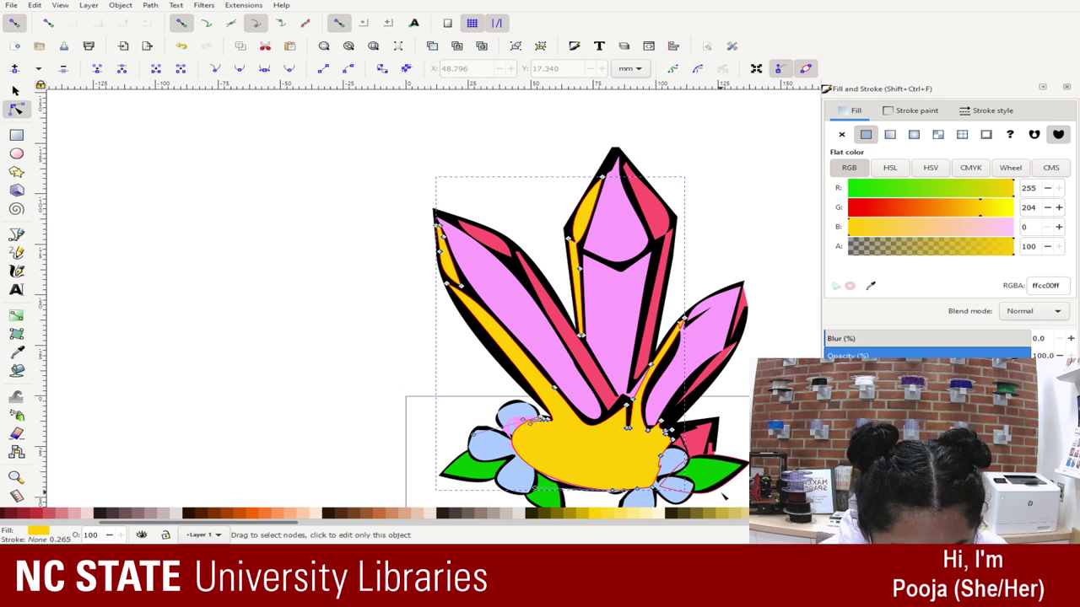
- Try deleting the golden base's remaining lower nodes and reshaping its bottom curve with handles, and undo these edits
{"action": "left_click_drag", "start_coordinate": [767, 501], "coordinate": [511, 417]}
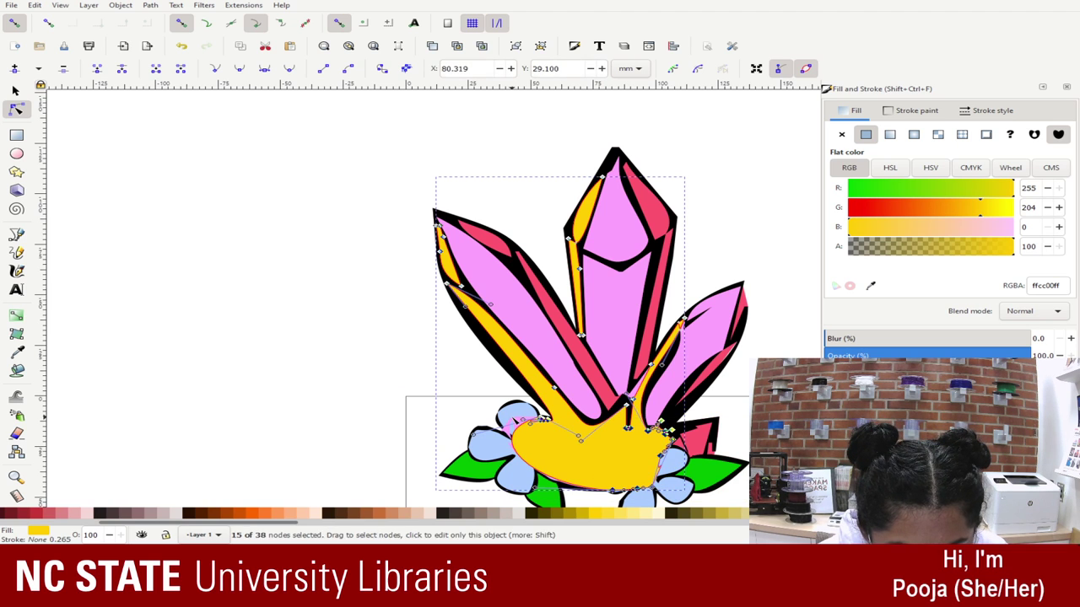
{"action": "key", "text": "Delete"}
{"action": "left_click", "coordinate": [540, 417]}
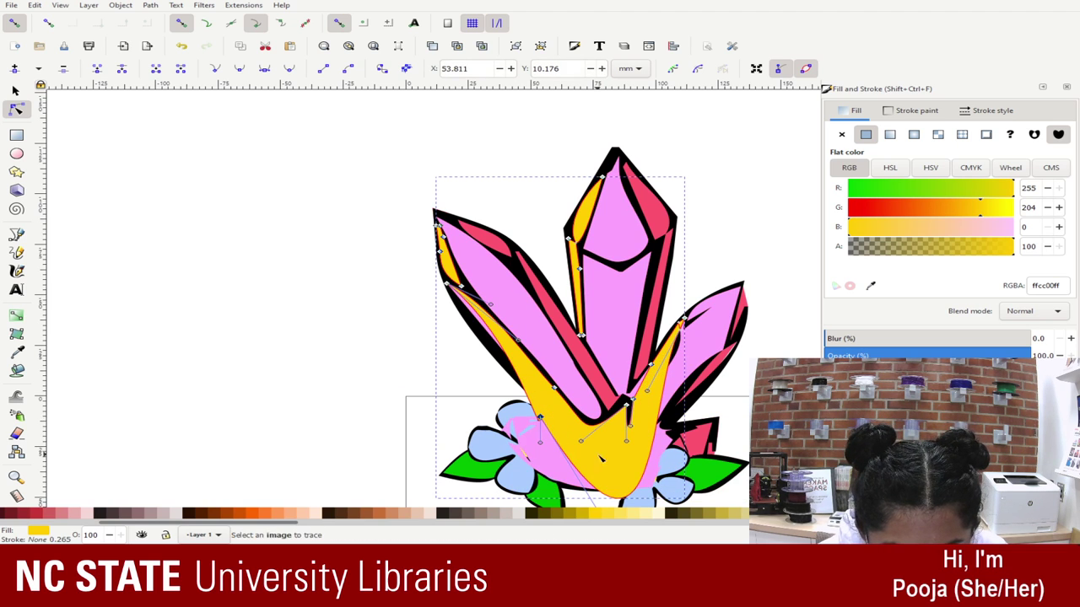
{"action": "scroll", "coordinate": [620, 445], "scroll_direction": "down", "scroll_amount": 4}
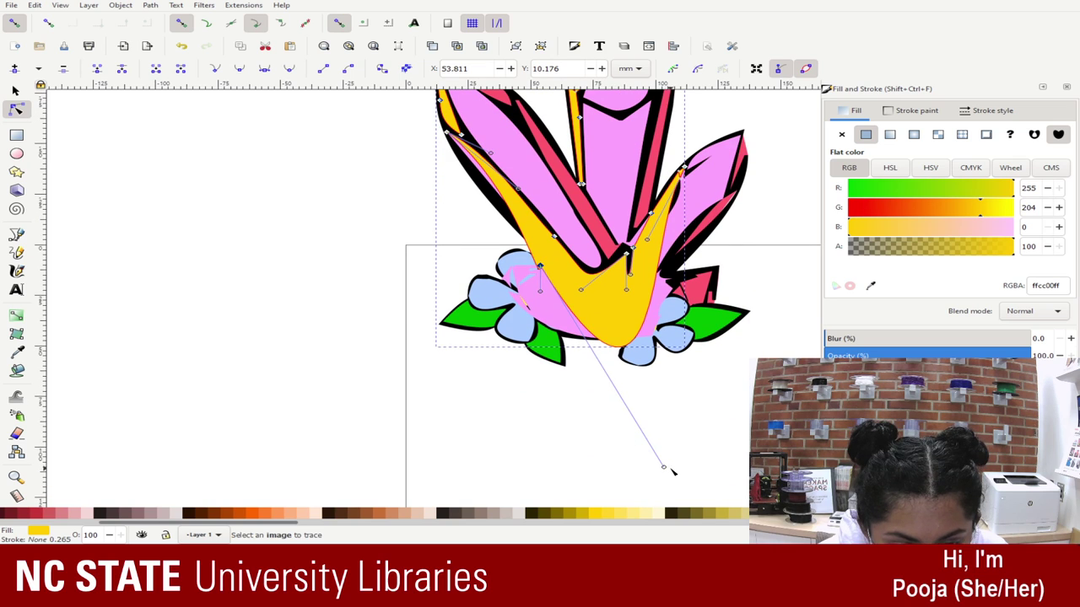
{"action": "left_click_drag", "start_coordinate": [664, 467], "coordinate": [629, 262]}
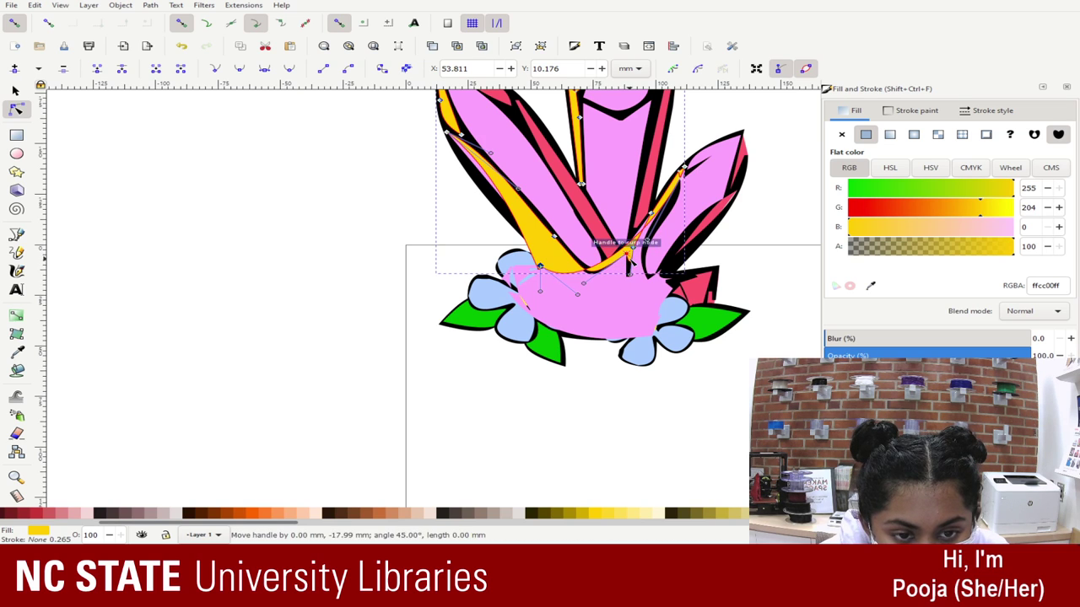
{"action": "left_click_drag", "start_coordinate": [578, 295], "coordinate": [604, 311]}
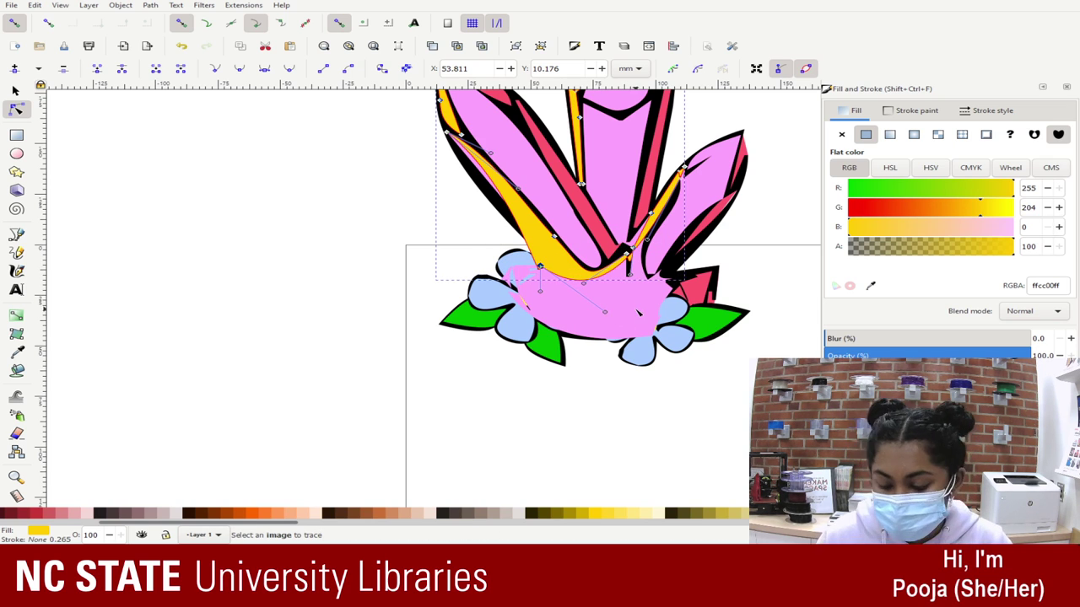
{"action": "key", "text": "ctrl+z"}
{"action": "key", "text": "ctrl+z"}
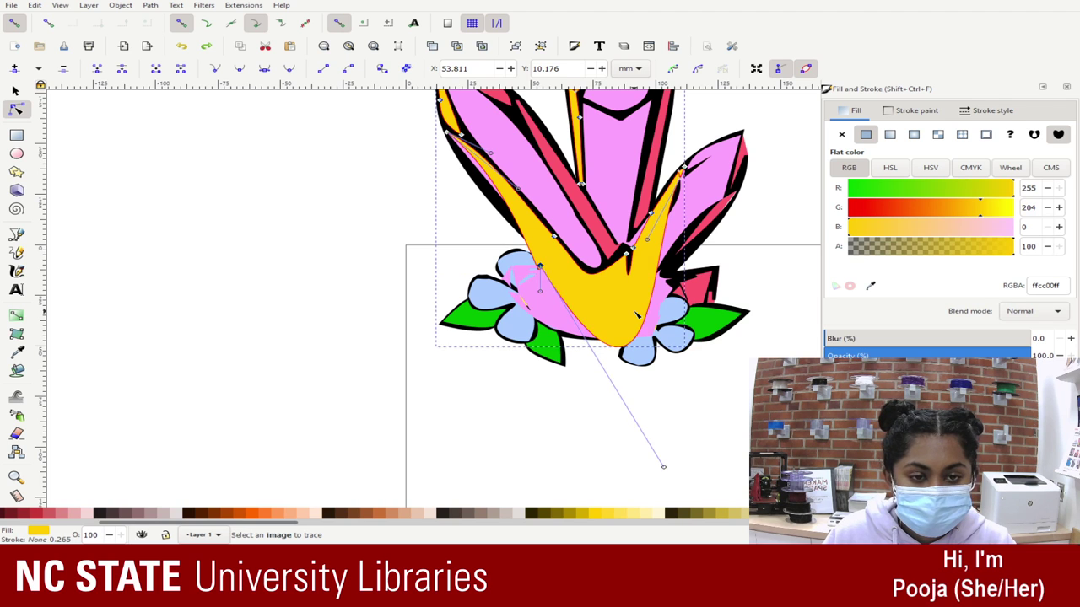
{"action": "key", "text": "ctrl+z"}
{"action": "left_click", "coordinate": [540, 268], "text": "shift"}
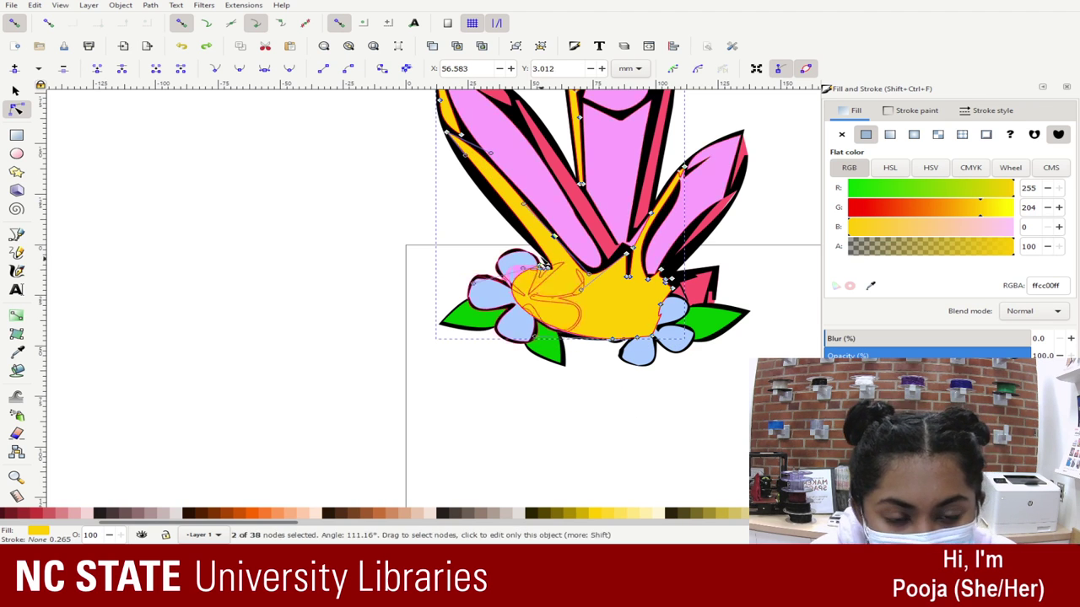
{"action": "scroll", "coordinate": [543, 260], "scroll_direction": "up", "scroll_amount": 1}
{"action": "scroll", "coordinate": [543, 260], "scroll_direction": "down", "scroll_amount": 1}
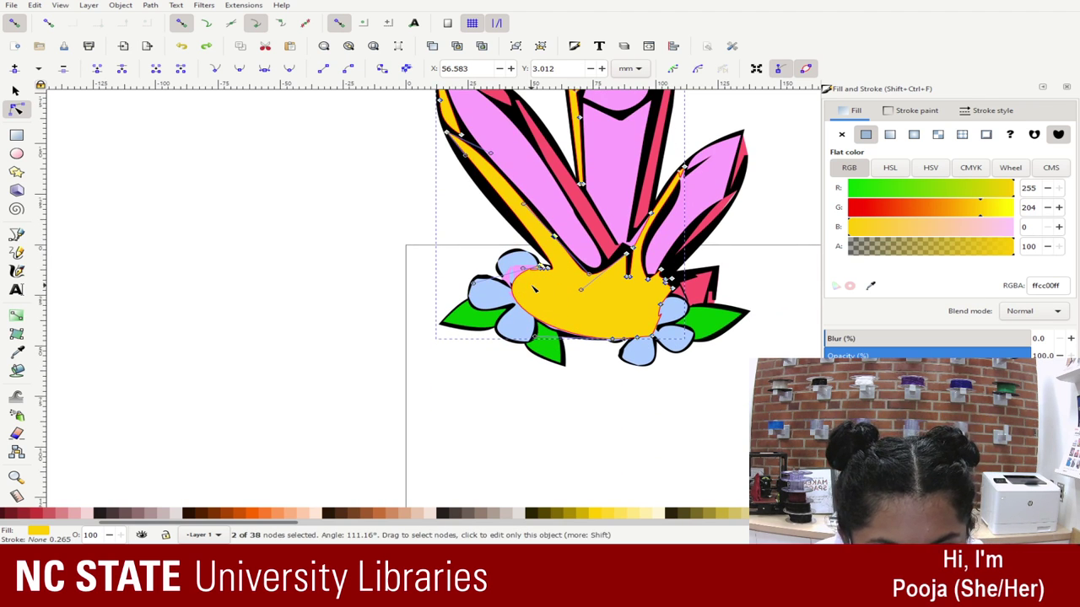
{"action": "left_click", "coordinate": [340, 211]}
{"action": "left_click", "coordinate": [340, 212]}
{"action": "left_click", "coordinate": [561, 288]}
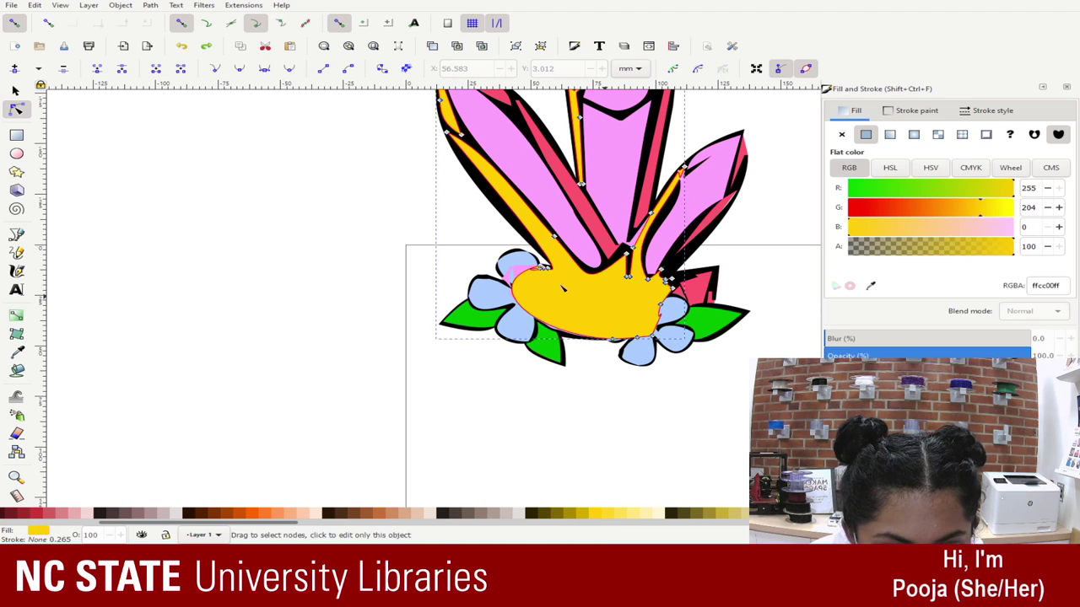
- Delete the extra nodes at the upper left corner of the golden base, keeping the one nearest the crystal
{"action": "scroll", "coordinate": [556, 277], "scroll_direction": "up", "scroll_amount": 5}
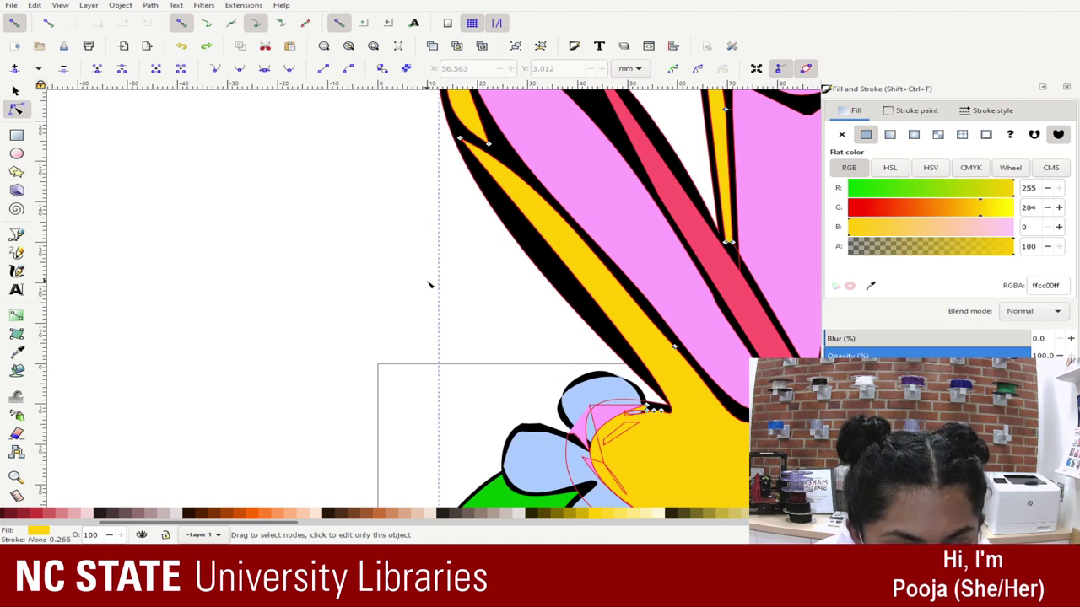
{"action": "left_click", "coordinate": [428, 284]}
{"action": "left_click_drag", "start_coordinate": [375, 215], "coordinate": [775, 348]}
{"action": "left_click", "coordinate": [485, 372]}
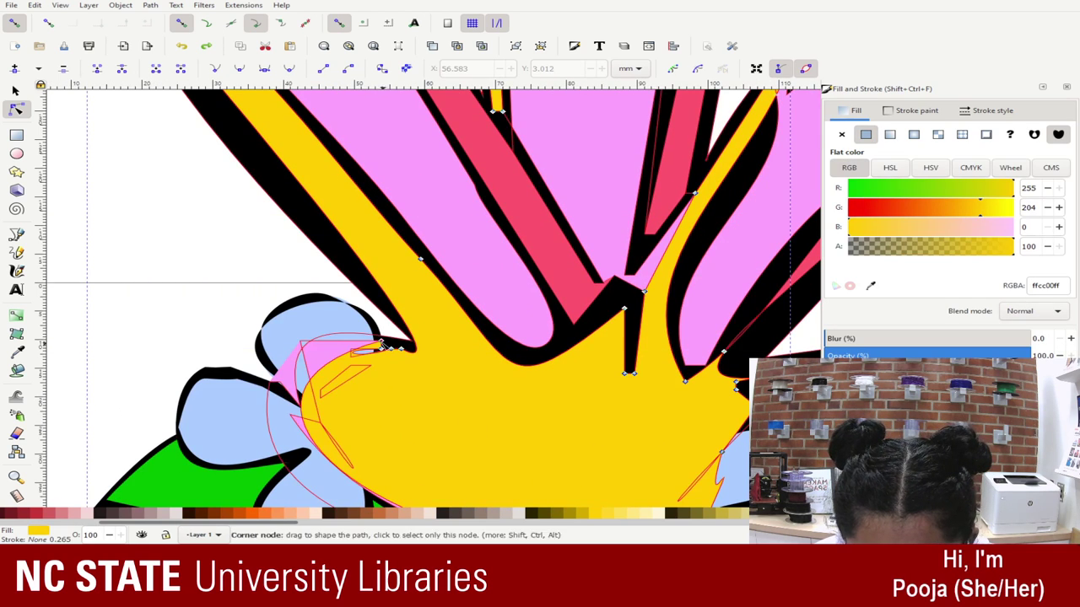
{"action": "scroll", "coordinate": [437, 296], "scroll_direction": "up", "scroll_amount": 1}
{"action": "left_click", "coordinate": [365, 371]}
{"action": "scroll", "coordinate": [422, 432], "scroll_direction": "up", "scroll_amount": 1}
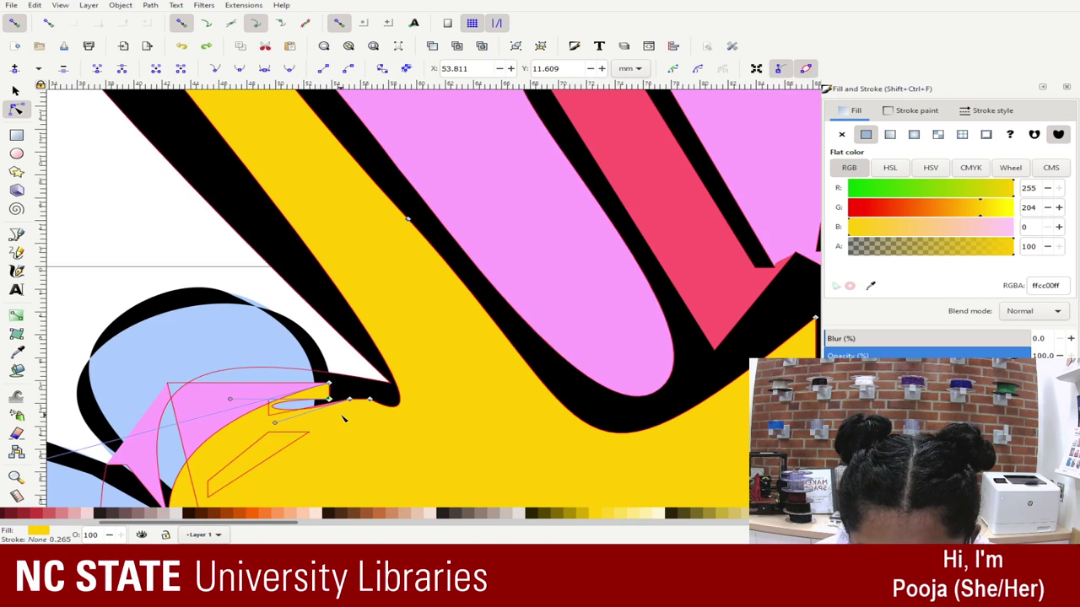
{"action": "left_click", "coordinate": [330, 319]}
{"action": "key", "text": "Delete"}
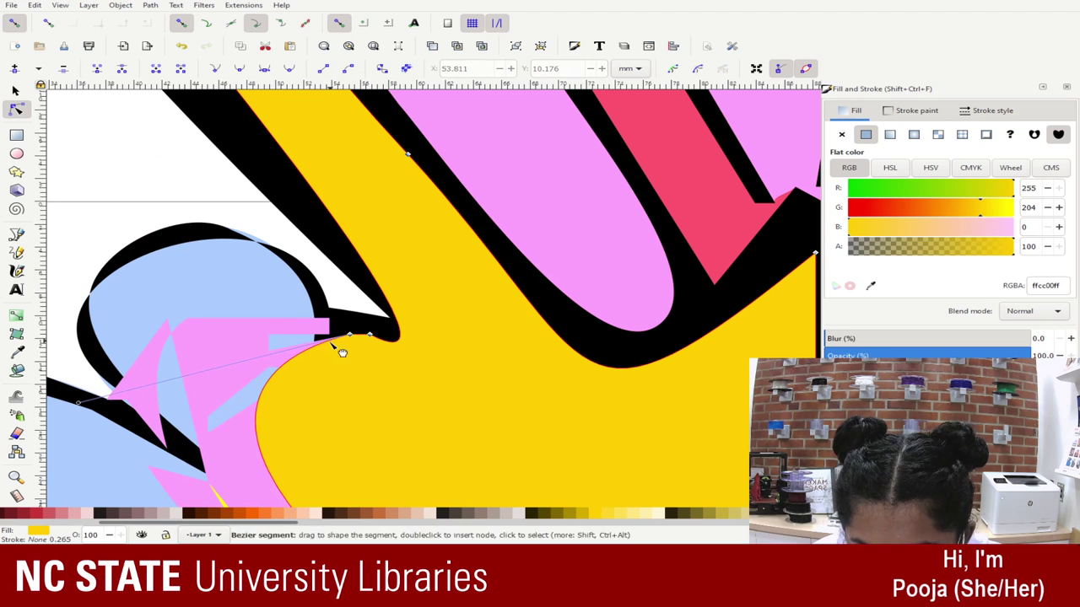
{"action": "left_click", "coordinate": [350, 335]}
{"action": "key", "text": "Delete"}
{"action": "scroll", "coordinate": [359, 334], "scroll_direction": "down", "scroll_amount": 1}
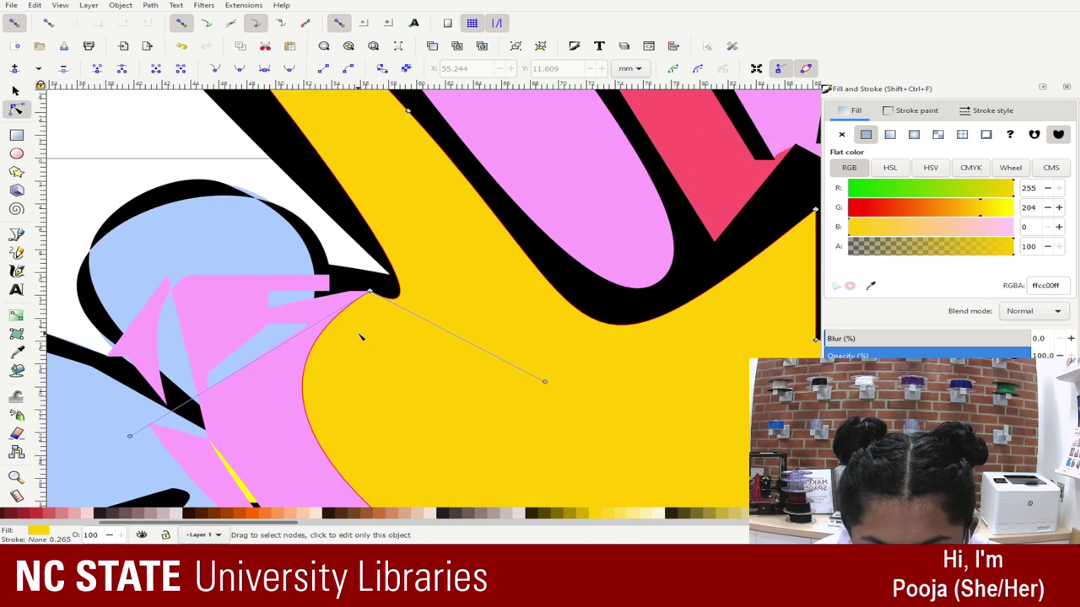
- Pull the left edge of the golden base inward by moving its upper left node's long curve handle into the shape
{"action": "scroll", "coordinate": [593, 384], "scroll_direction": "down", "scroll_amount": 3}
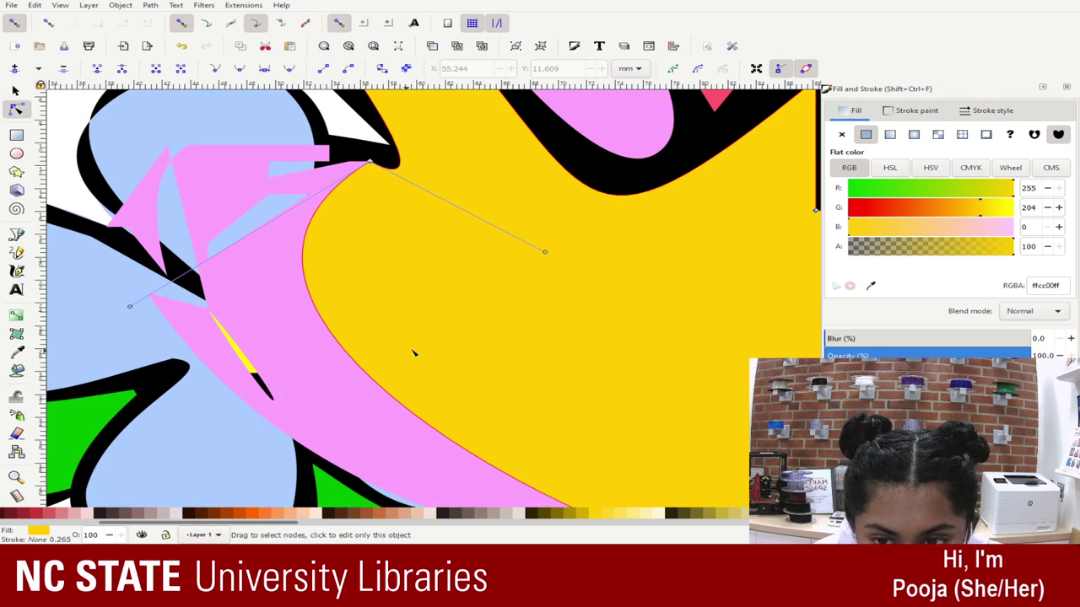
{"action": "left_click_drag", "start_coordinate": [129, 305], "coordinate": [465, 228]}
{"action": "scroll", "coordinate": [477, 247], "scroll_direction": "down", "scroll_amount": 2}
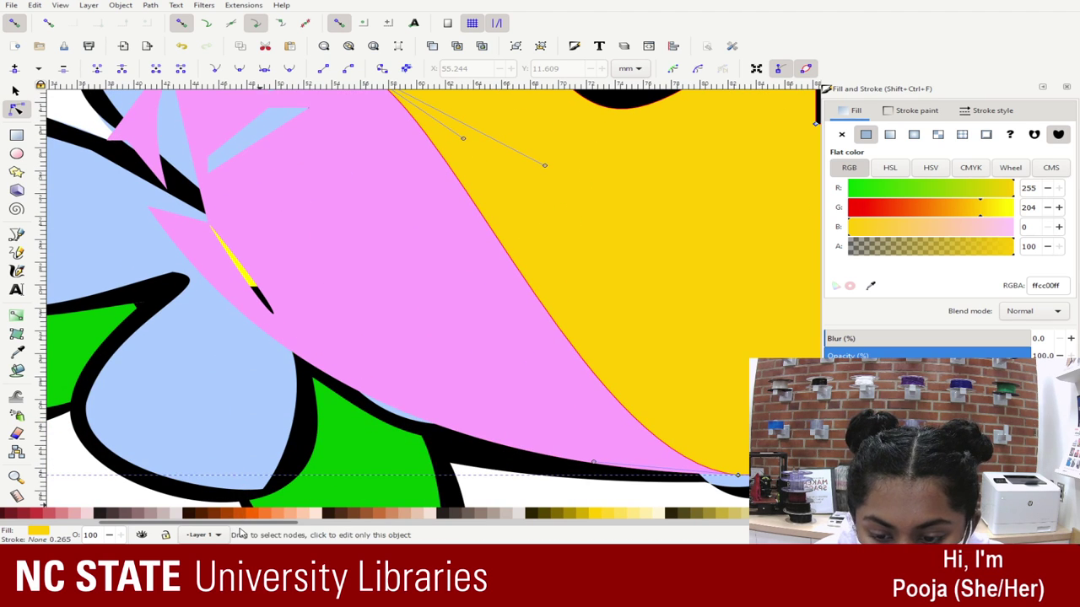
- Delete the nodes along the golden base's bottom edge and the lowest remaining node on its right side
{"action": "left_click_drag", "start_coordinate": [631, 498], "coordinate": [101, 398]}
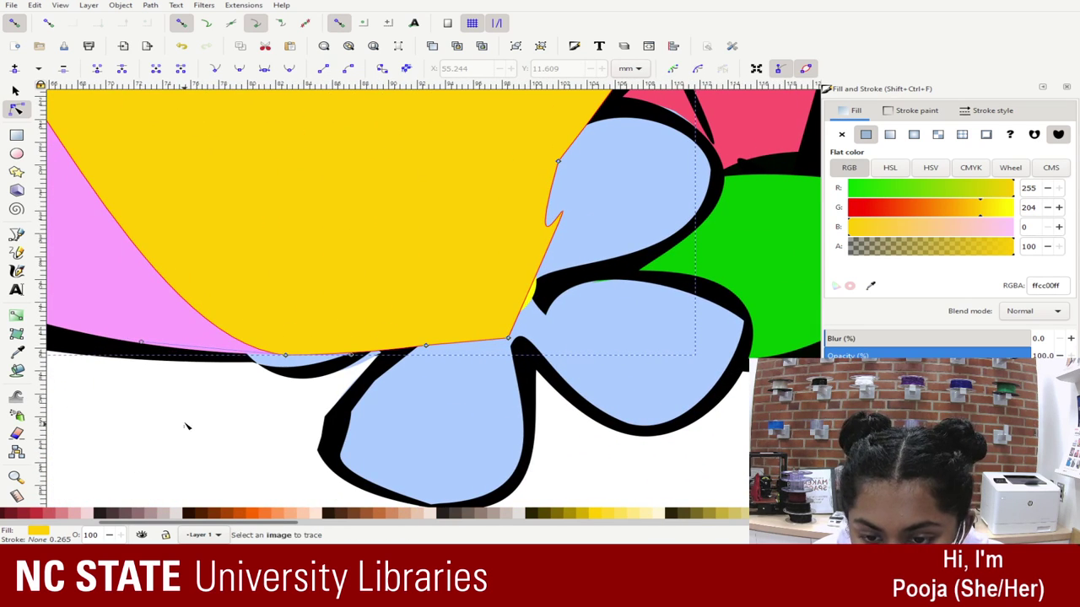
{"action": "left_click_drag", "start_coordinate": [256, 318], "coordinate": [333, 379]}
{"action": "scroll", "coordinate": [511, 367], "scroll_direction": "up", "scroll_amount": 5}
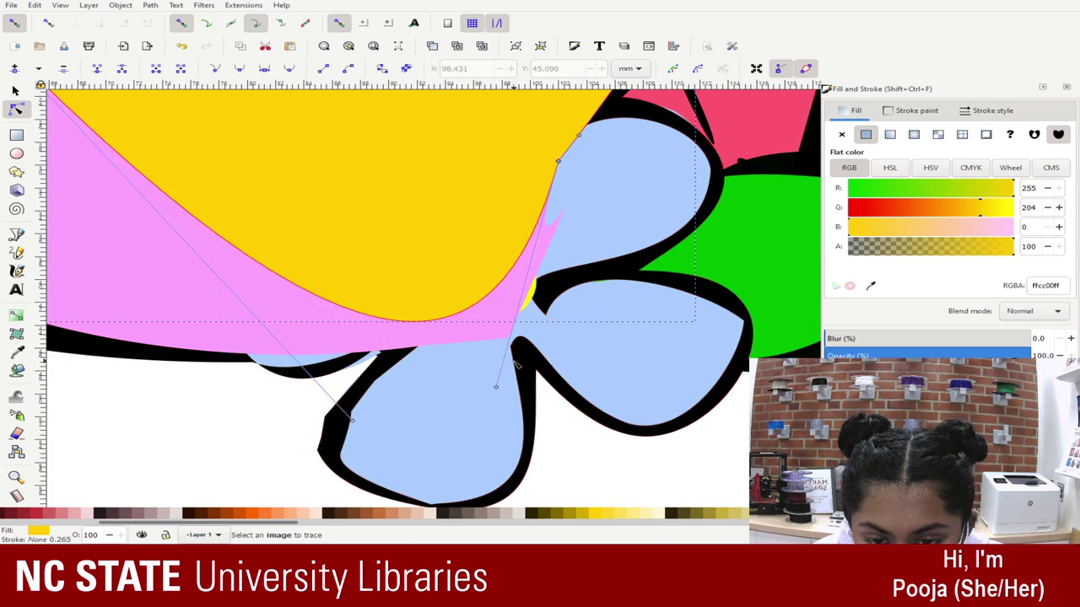
{"action": "left_click", "coordinate": [560, 378]}
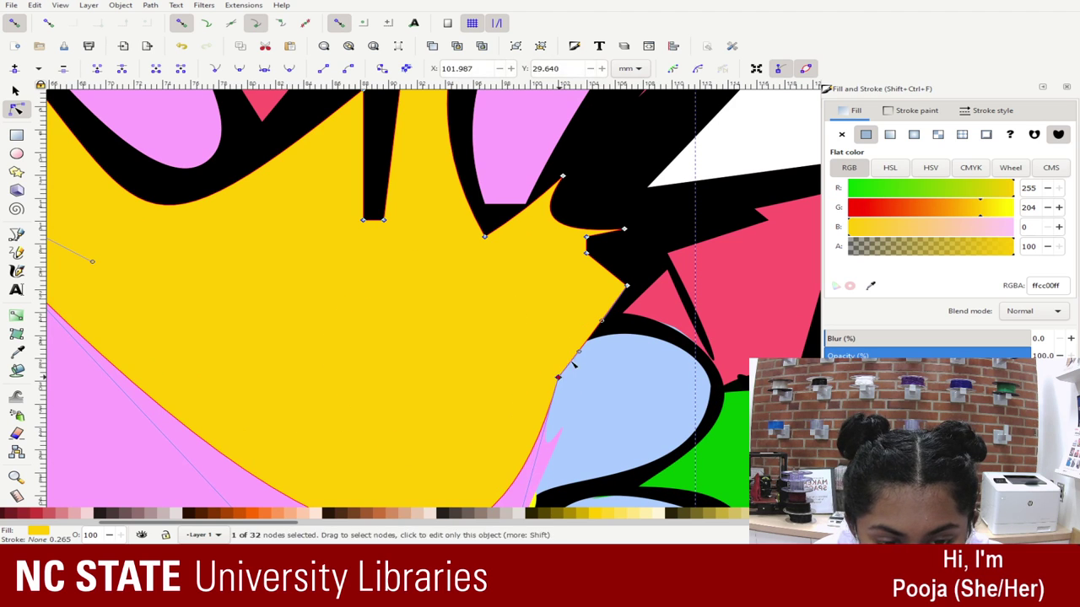
{"action": "key", "text": "Delete"}
{"action": "scroll", "coordinate": [626, 291], "scroll_direction": "down", "scroll_amount": 5}
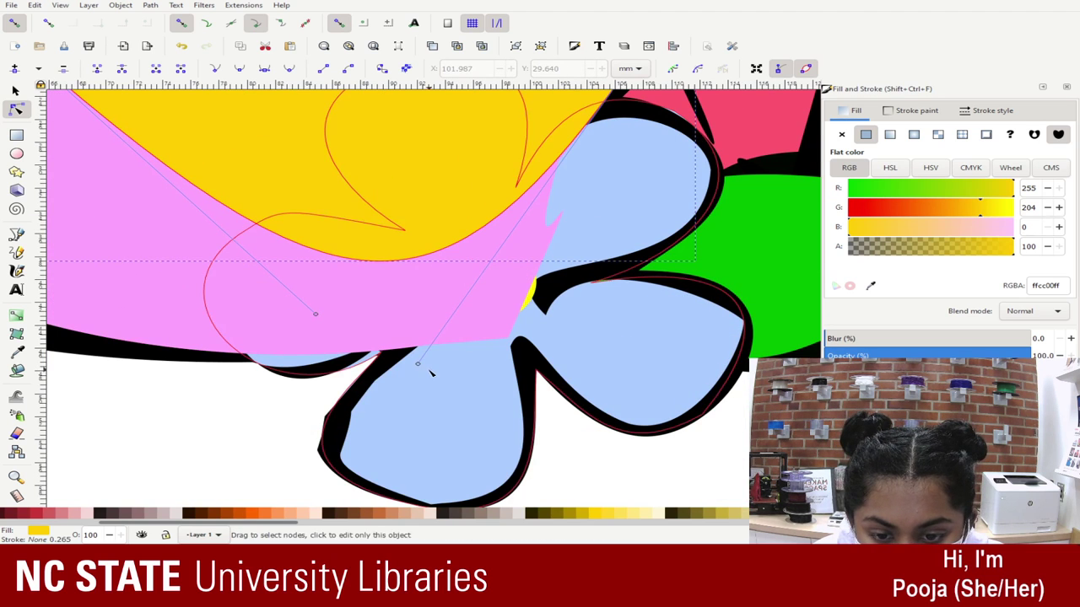
- Straighten the golden base's bottom edge by moving each end node's curve handle onto the opposite end node
{"action": "left_click_drag", "start_coordinate": [421, 366], "coordinate": [323, 117]}
{"action": "scroll", "coordinate": [332, 144], "scroll_direction": "up", "scroll_amount": 5}
{"action": "scroll", "coordinate": [335, 148], "scroll_direction": "down", "scroll_amount": 1}
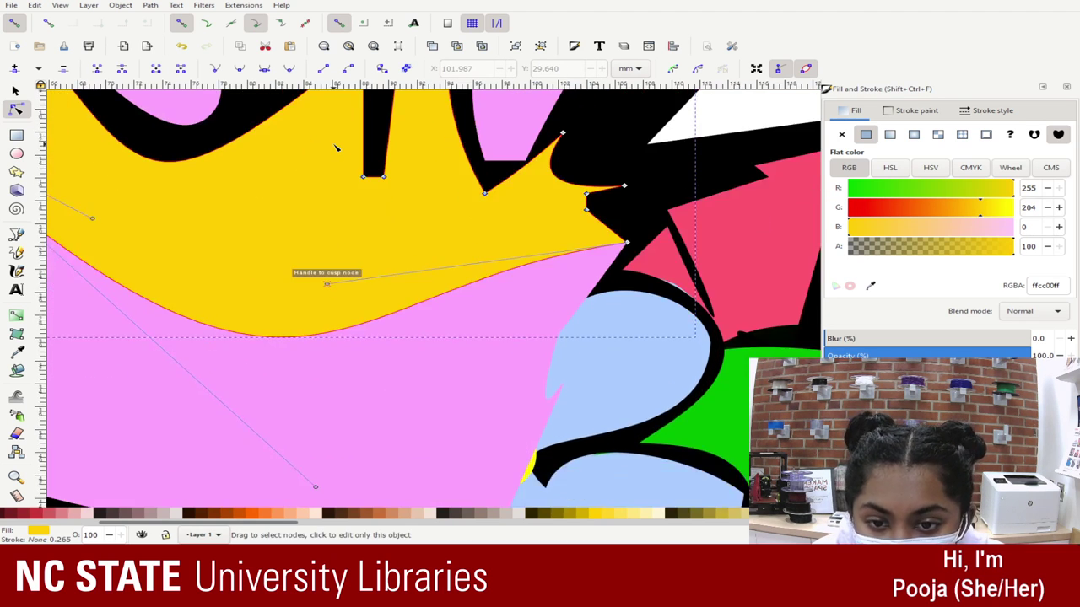
{"action": "left_click_drag", "start_coordinate": [315, 489], "coordinate": [631, 247]}
{"action": "scroll", "coordinate": [357, 362], "scroll_direction": "up", "scroll_amount": 2}
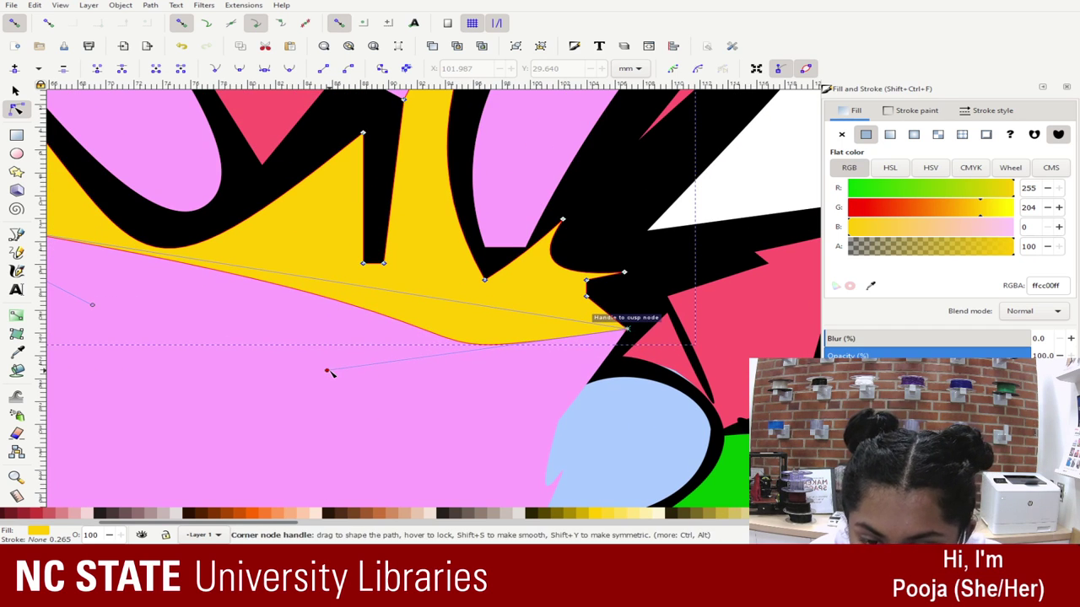
{"action": "left_click_drag", "start_coordinate": [328, 370], "coordinate": [47, 287]}
{"action": "left_click_drag", "start_coordinate": [51, 245], "coordinate": [251, 217]}
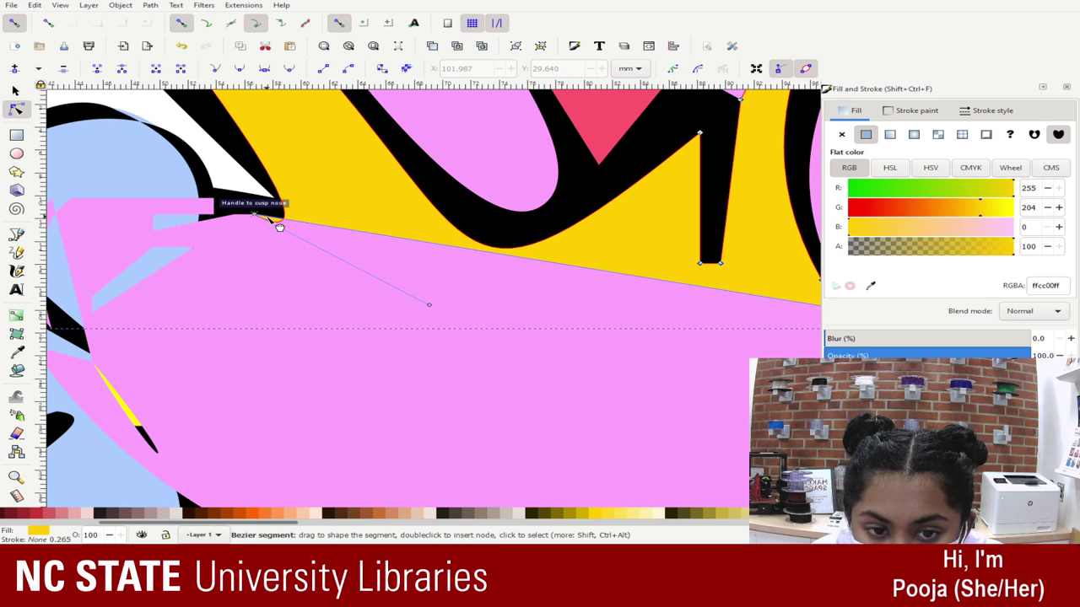
- Try shortening the remaining curve handle of the golden base's upper left node and undo that edit
{"action": "left_click_drag", "start_coordinate": [429, 307], "coordinate": [380, 268]}
{"action": "key", "text": "ctrl+z"}
{"action": "key", "text": "ctrl+z"}
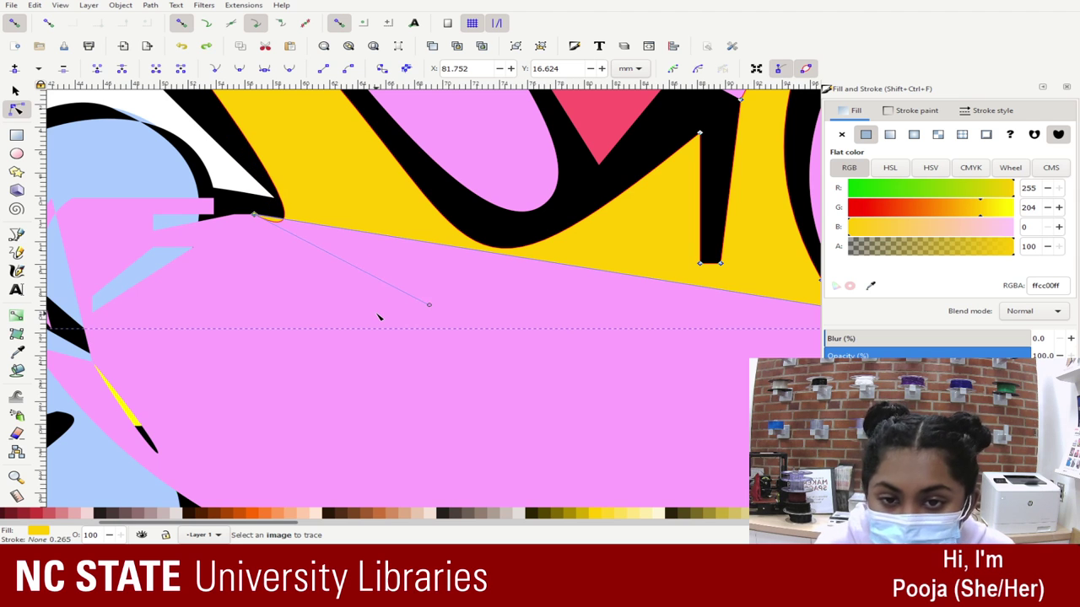
- Select the pink crystal shape and delete the stray nodes around the left end of its base
{"action": "scroll", "coordinate": [379, 316], "scroll_direction": "down", "scroll_amount": 5}
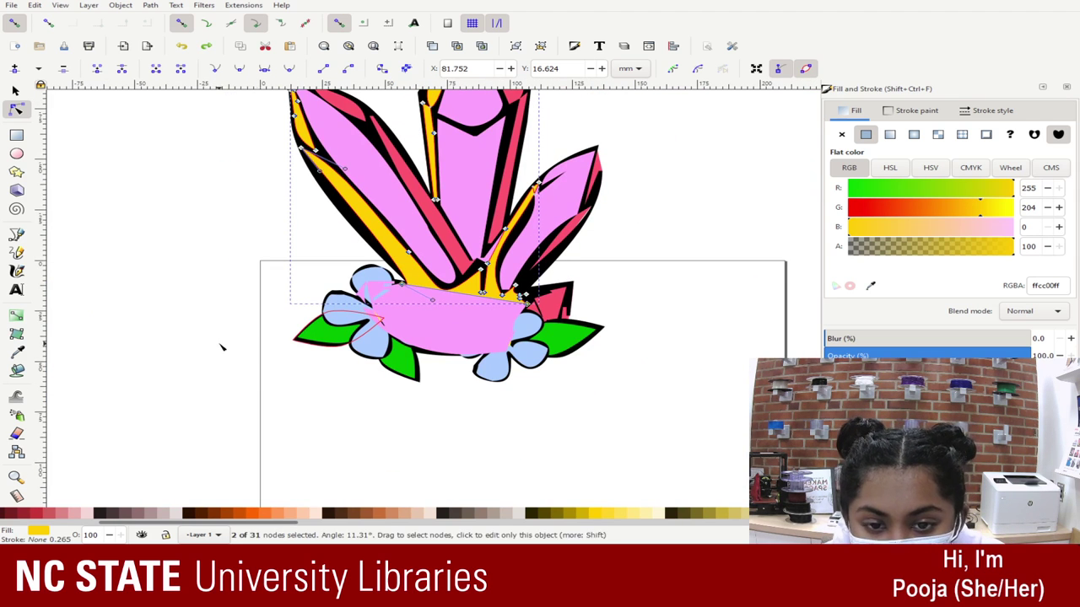
{"action": "left_click", "coordinate": [221, 346]}
{"action": "left_click", "coordinate": [470, 321]}
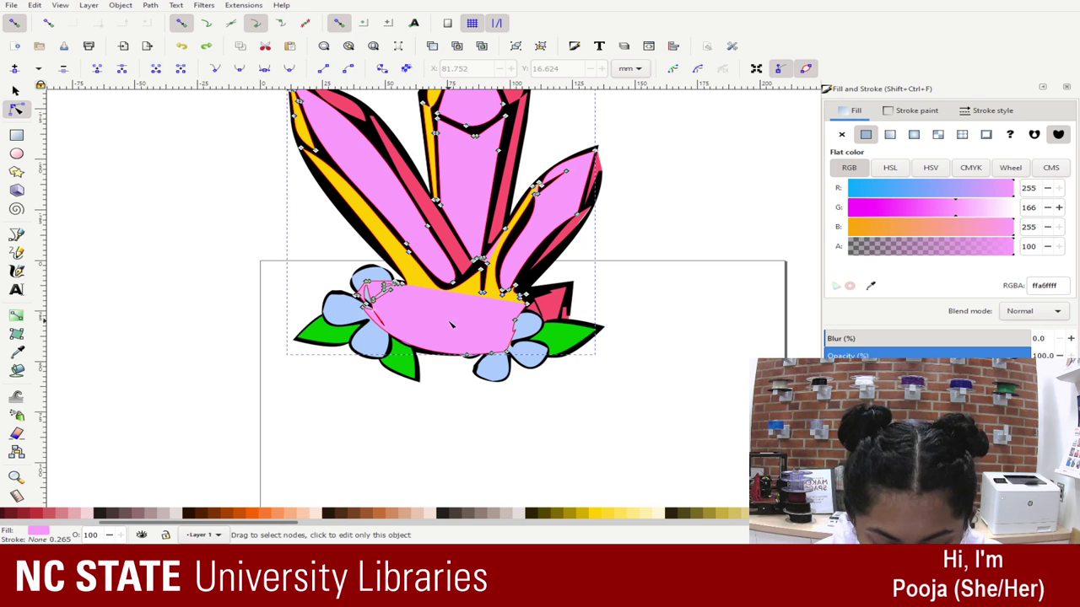
{"action": "scroll", "coordinate": [451, 325], "scroll_direction": "up", "scroll_amount": 1}
{"action": "scroll", "coordinate": [291, 200], "scroll_direction": "up", "scroll_amount": 5}
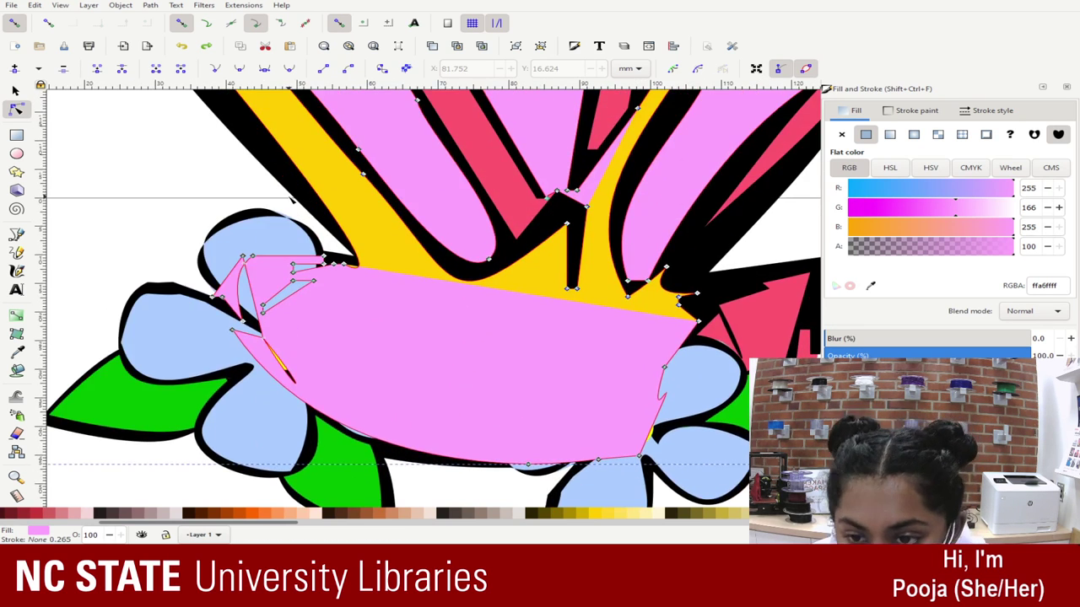
{"action": "left_click_drag", "start_coordinate": [139, 227], "coordinate": [321, 344]}
{"action": "scroll", "coordinate": [321, 344], "scroll_direction": "up", "scroll_amount": 1}
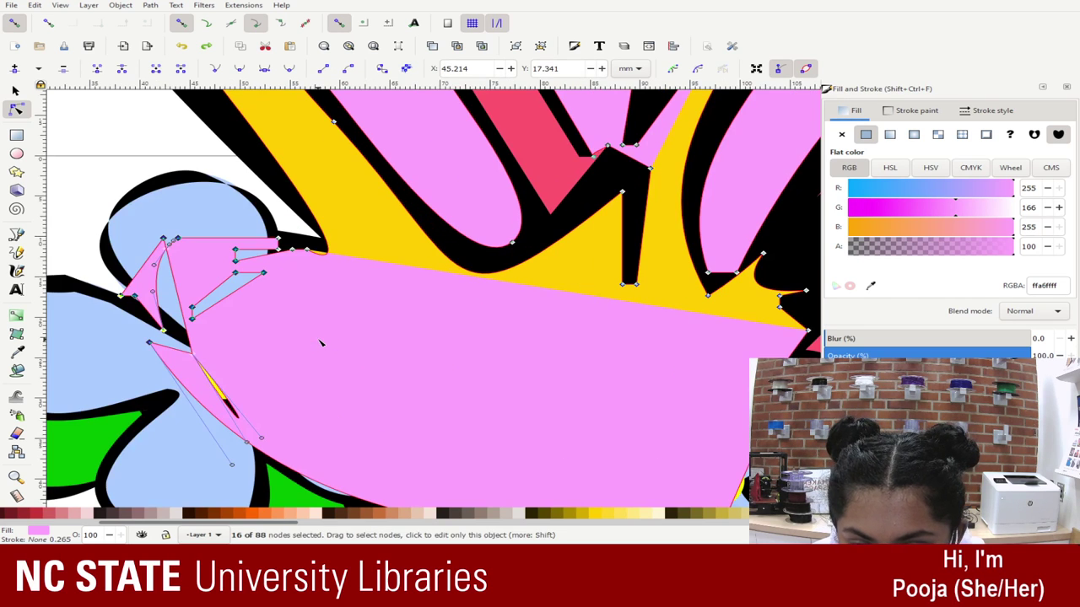
{"action": "left_click_drag", "start_coordinate": [87, 213], "coordinate": [301, 355]}
{"action": "key", "text": "Delete"}
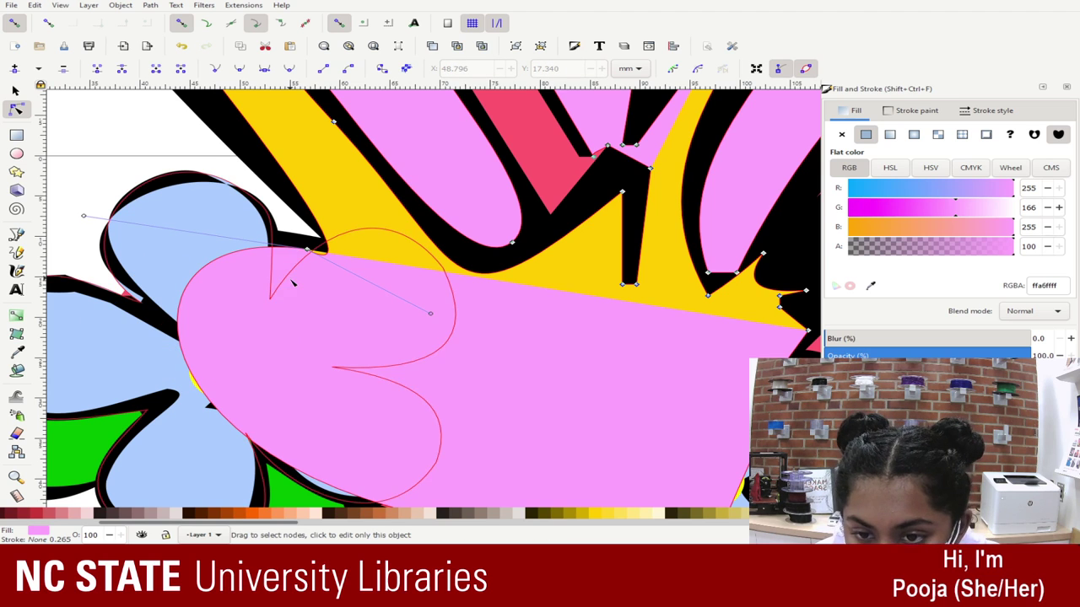
- Delete the nodes along the pink base's bottom edge and lower right side
{"action": "scroll", "coordinate": [338, 282], "scroll_direction": "down", "scroll_amount": 4}
{"action": "left_click_drag", "start_coordinate": [482, 445], "coordinate": [786, 260]}
{"action": "key", "text": "Delete"}
{"action": "scroll", "coordinate": [573, 281], "scroll_direction": "up", "scroll_amount": 1}
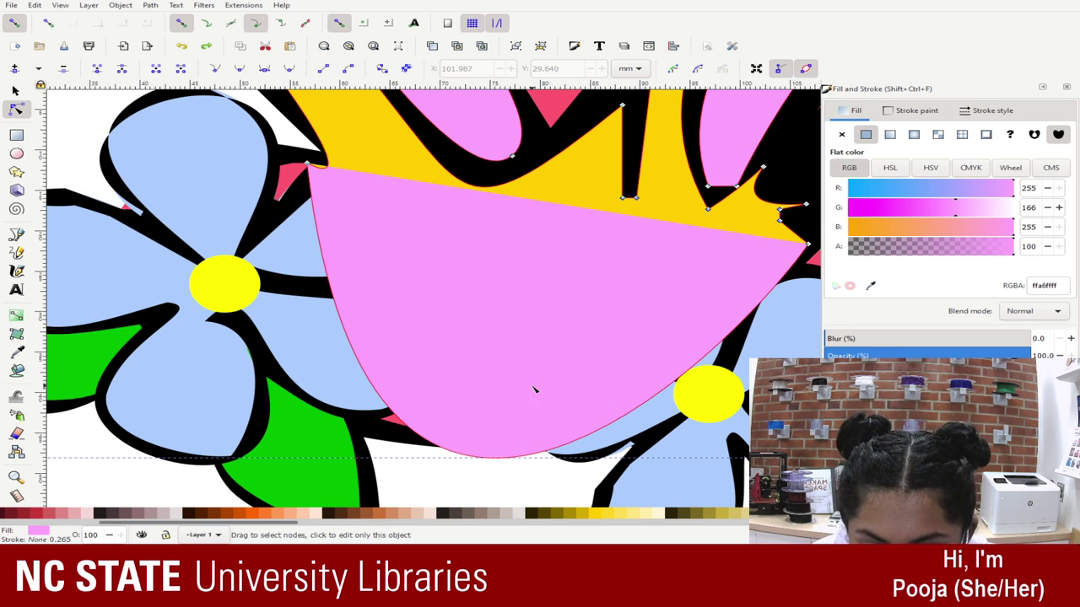
- Flatten the pink base's bottom edge against the golden edge by moving each end node's handle onto the opposite node, and deselect it
{"action": "left_click", "coordinate": [309, 164]}
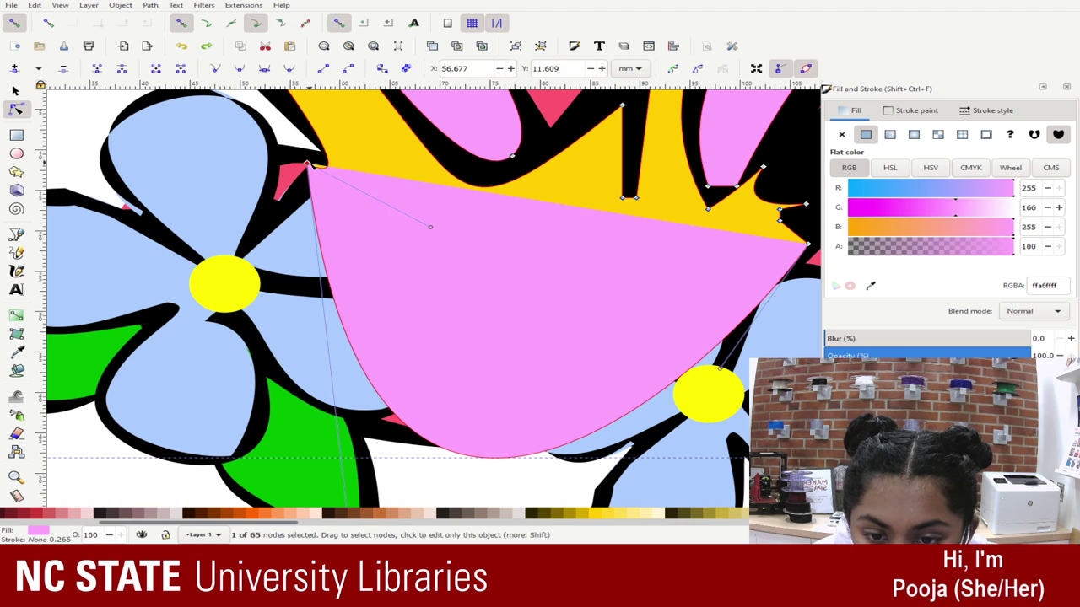
{"action": "mouse_move", "coordinate": [333, 538]}
{"action": "left_mouse_down"}
{"action": "mouse_move", "coordinate": [379, 418]}
{"action": "mouse_move", "coordinate": [368, 491]}
{"action": "mouse_move", "coordinate": [369, 390]}
{"action": "mouse_move", "coordinate": [458, 109]}
{"action": "left_mouse_up"}
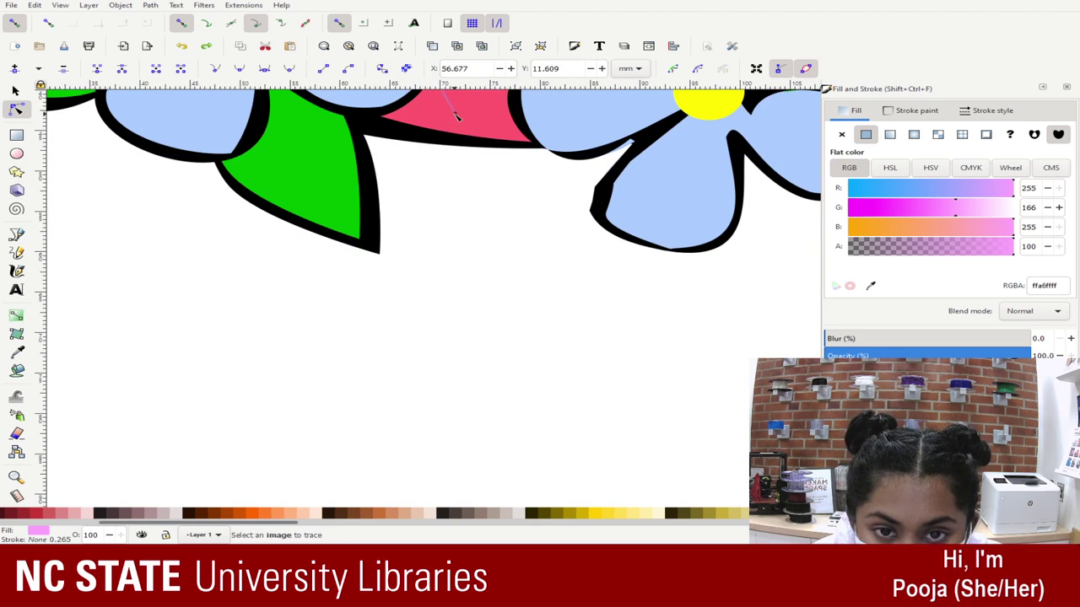
{"action": "scroll", "coordinate": [460, 114], "scroll_direction": "up", "scroll_amount": 5}
{"action": "scroll", "coordinate": [460, 119], "scroll_direction": "up", "scroll_amount": 1}
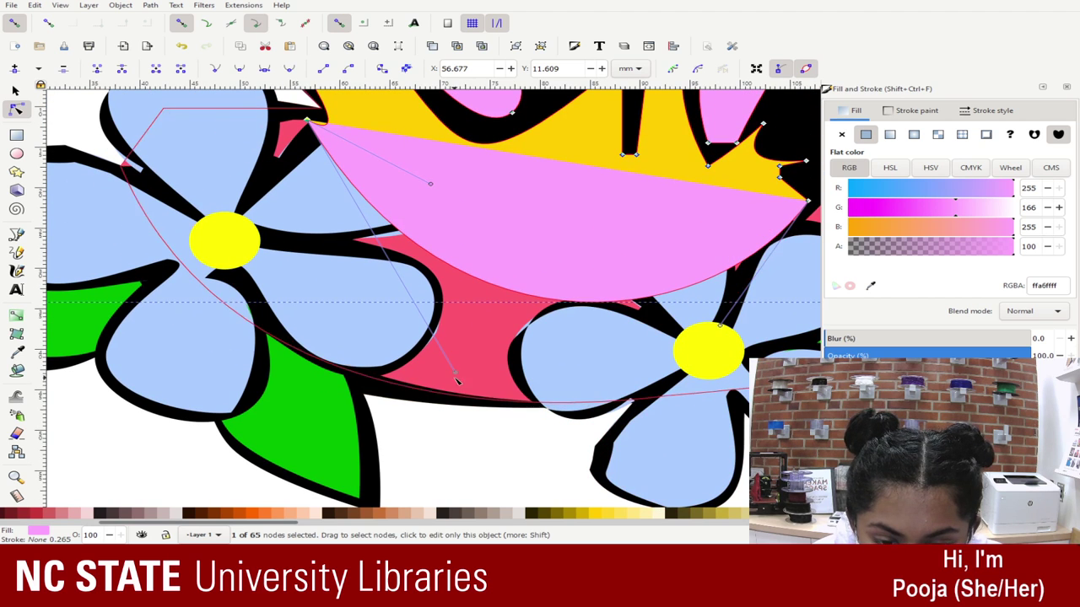
{"action": "left_click_drag", "start_coordinate": [456, 373], "coordinate": [810, 215]}
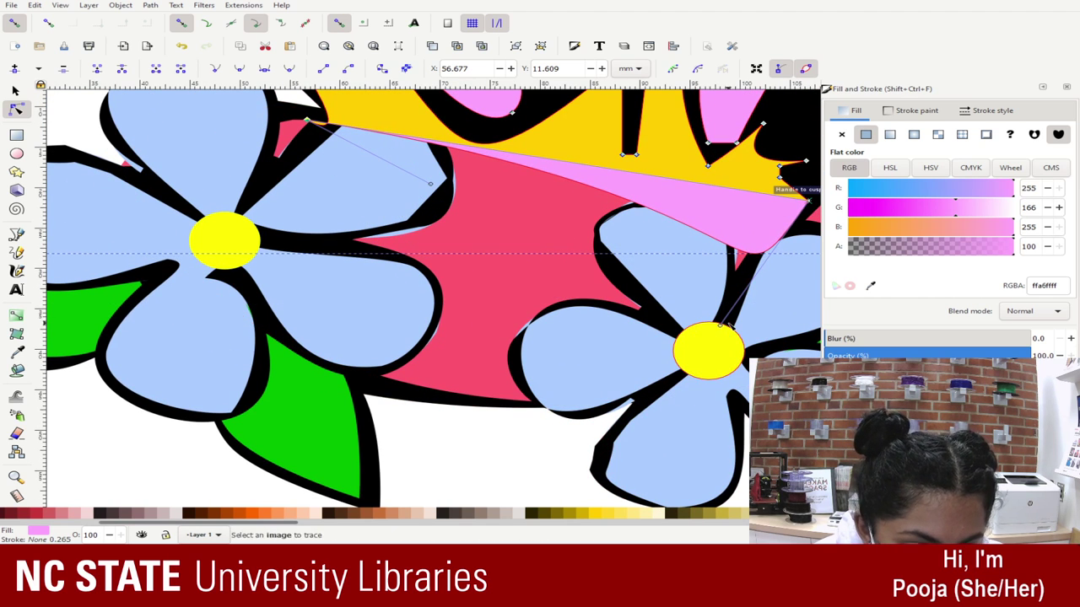
{"action": "left_click_drag", "start_coordinate": [720, 326], "coordinate": [309, 119]}
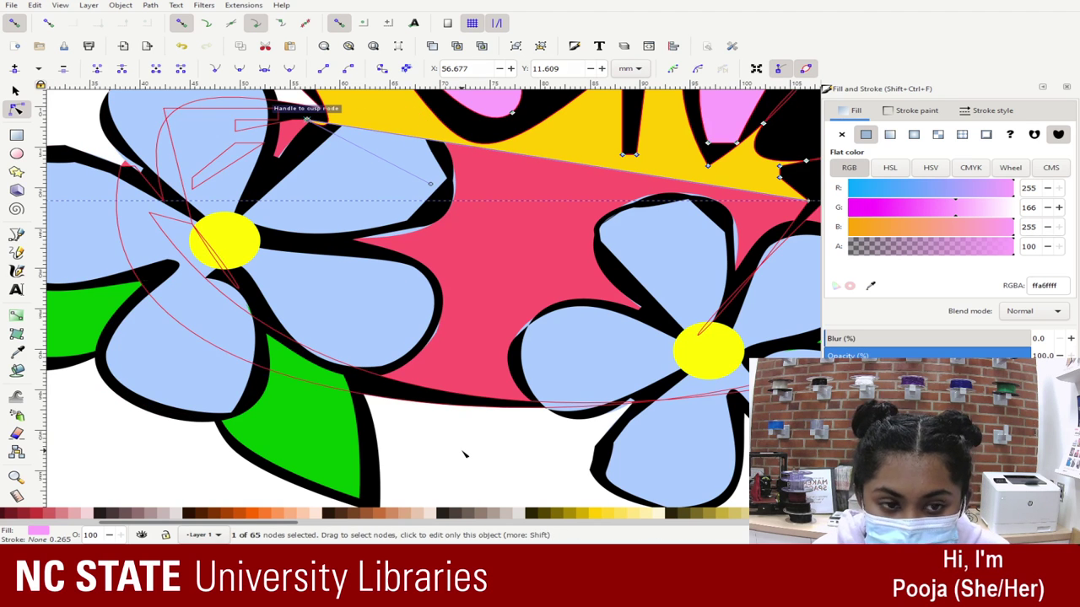
{"action": "key", "text": "minus"}
{"action": "key", "text": "minus"}
{"action": "key", "text": "minus"}
{"action": "key", "text": "minus"}
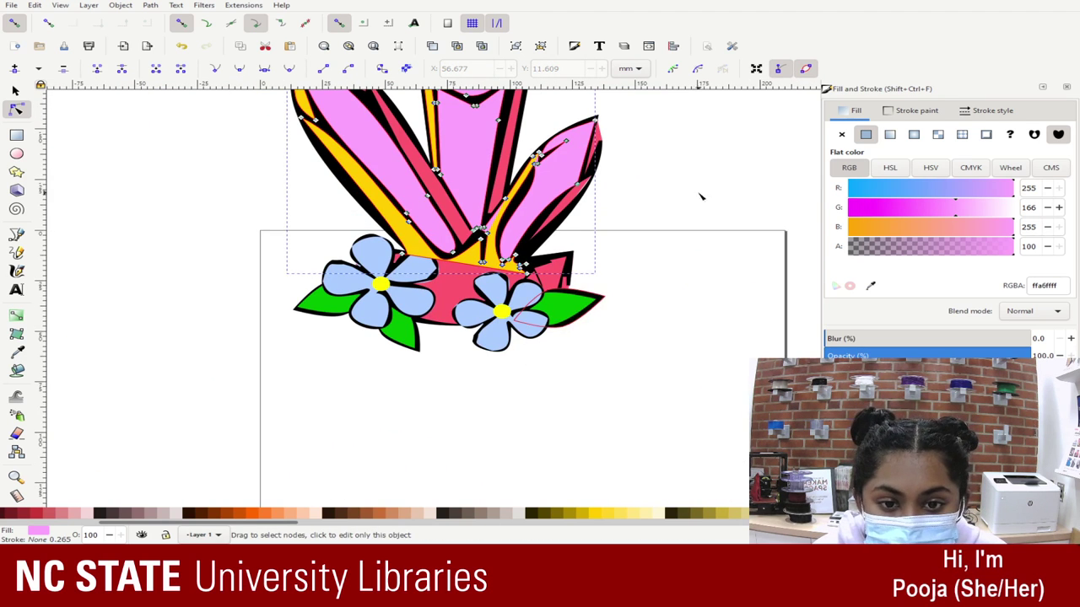
{"action": "left_click", "coordinate": [709, 181]}
{"action": "scroll", "coordinate": [708, 180], "scroll_direction": "up", "scroll_amount": 2}
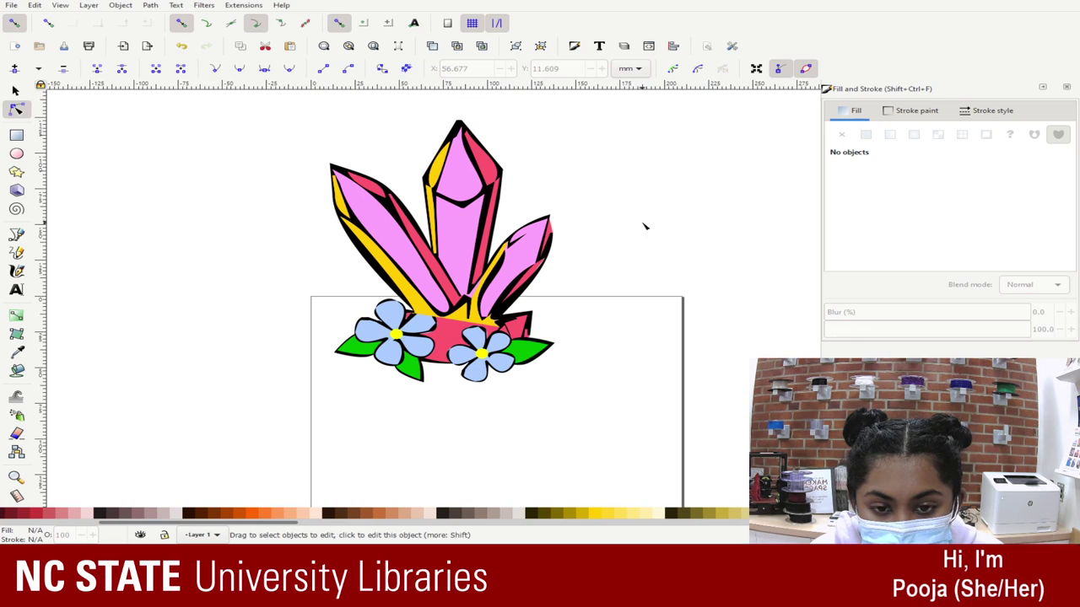
{"action": "left_click", "coordinate": [365, 318]}
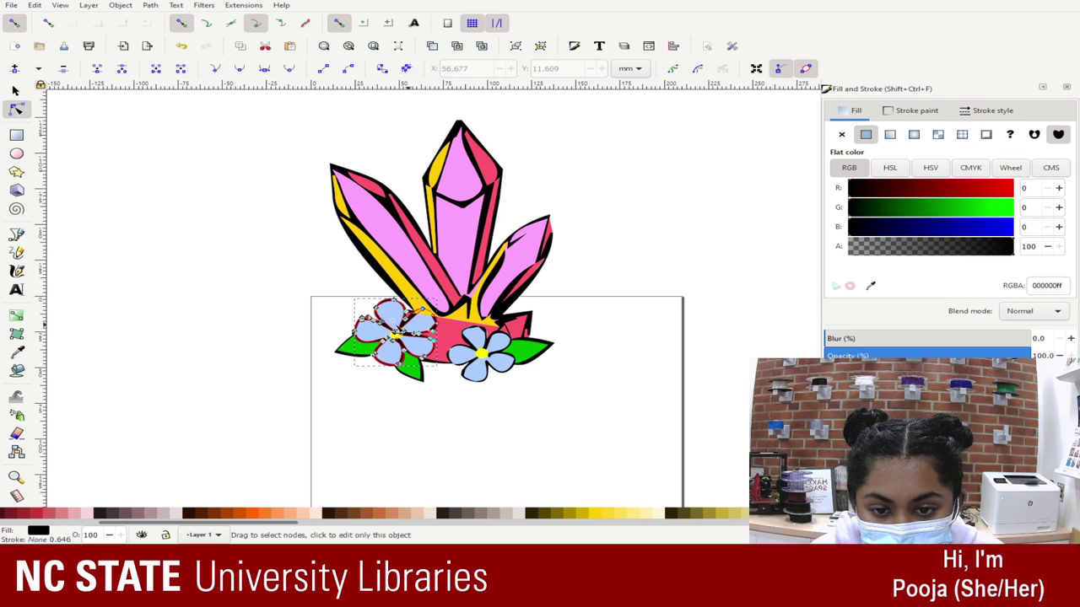
{"action": "left_click", "coordinate": [135, 199]}
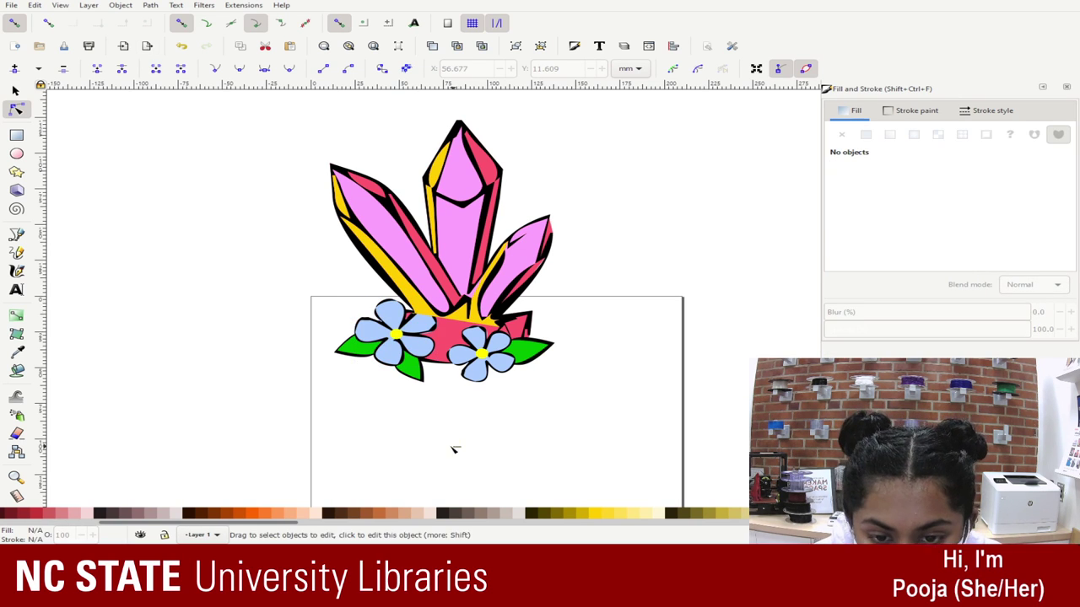
{"action": "left_click_drag", "start_coordinate": [454, 450], "coordinate": [298, 290]}
{"action": "left_click", "coordinate": [263, 330]}
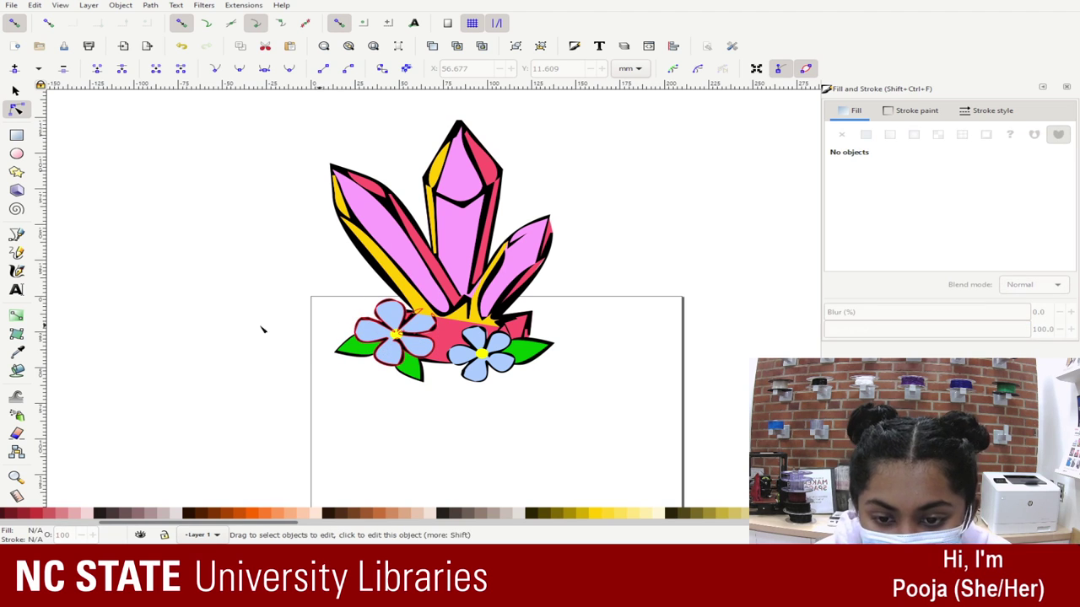
{"action": "left_click", "coordinate": [361, 320]}
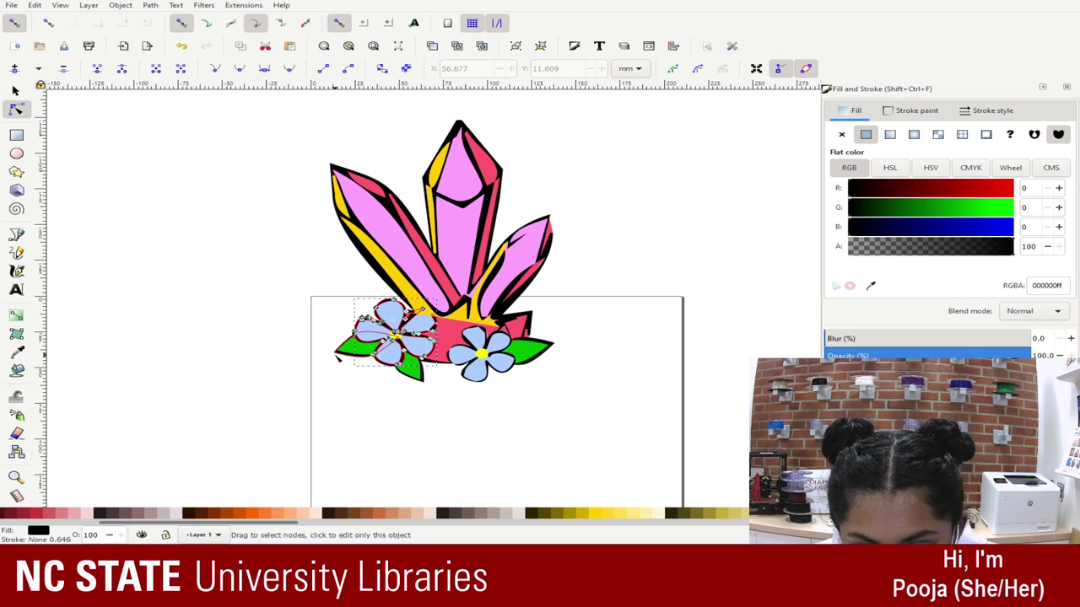
{"action": "left_click", "coordinate": [627, 393]}
{"action": "left_click_drag", "start_coordinate": [626, 391], "coordinate": [294, 301]}
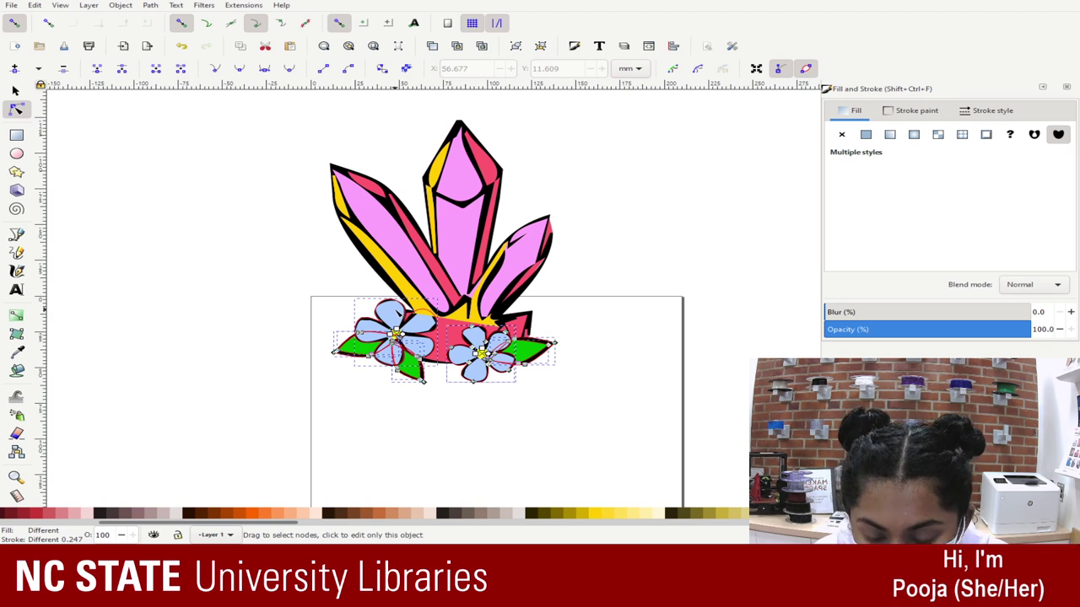
{"action": "left_click", "coordinate": [282, 296]}
{"action": "left_click_drag", "start_coordinate": [279, 291], "coordinate": [628, 402]}
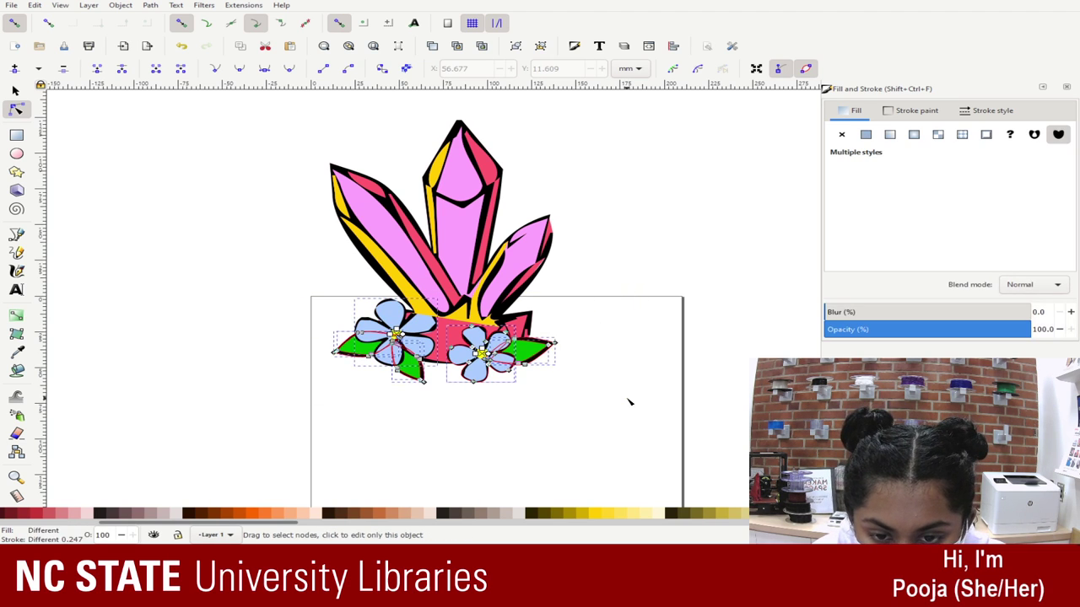
{"action": "left_click", "coordinate": [253, 290]}
- Try raising the left flower's blue petals to the top of the stacking order and undo it
{"action": "left_click", "coordinate": [389, 314]}
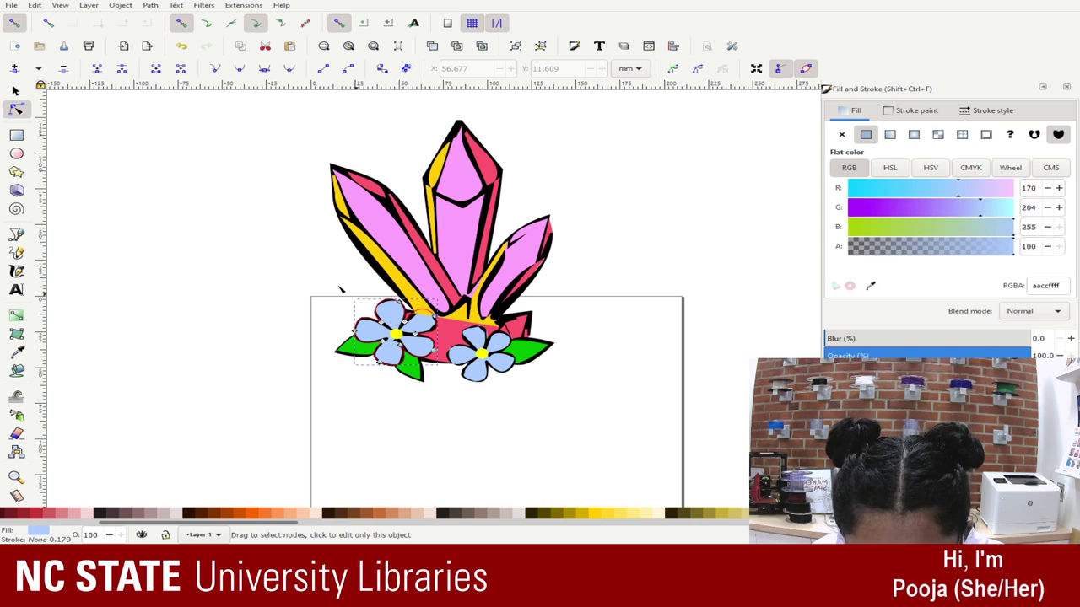
{"action": "left_click_drag", "start_coordinate": [363, 361], "coordinate": [576, 407]}
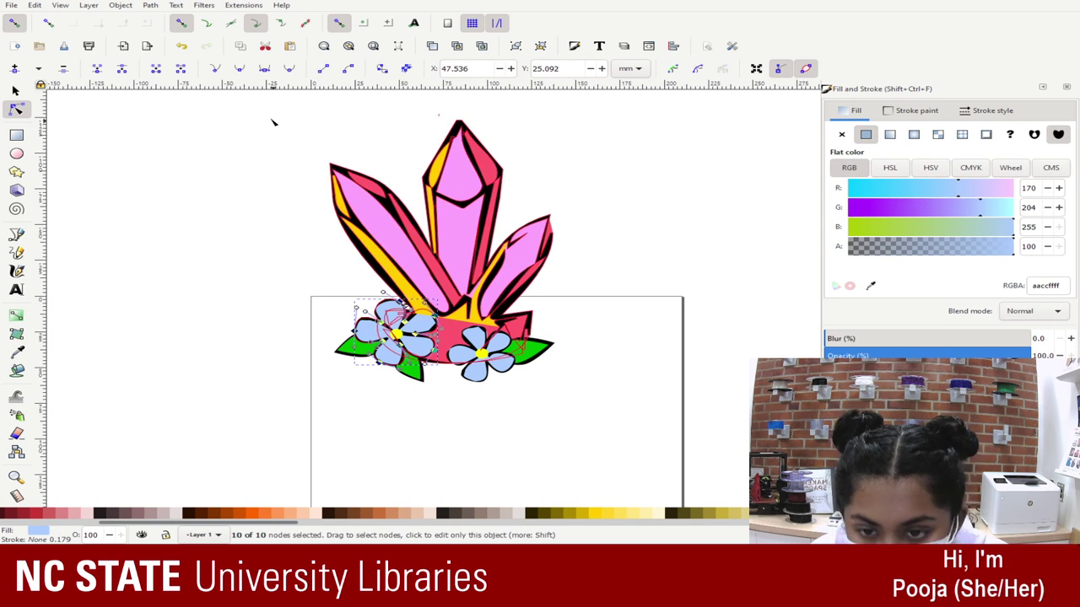
{"action": "left_click", "coordinate": [19, 90]}
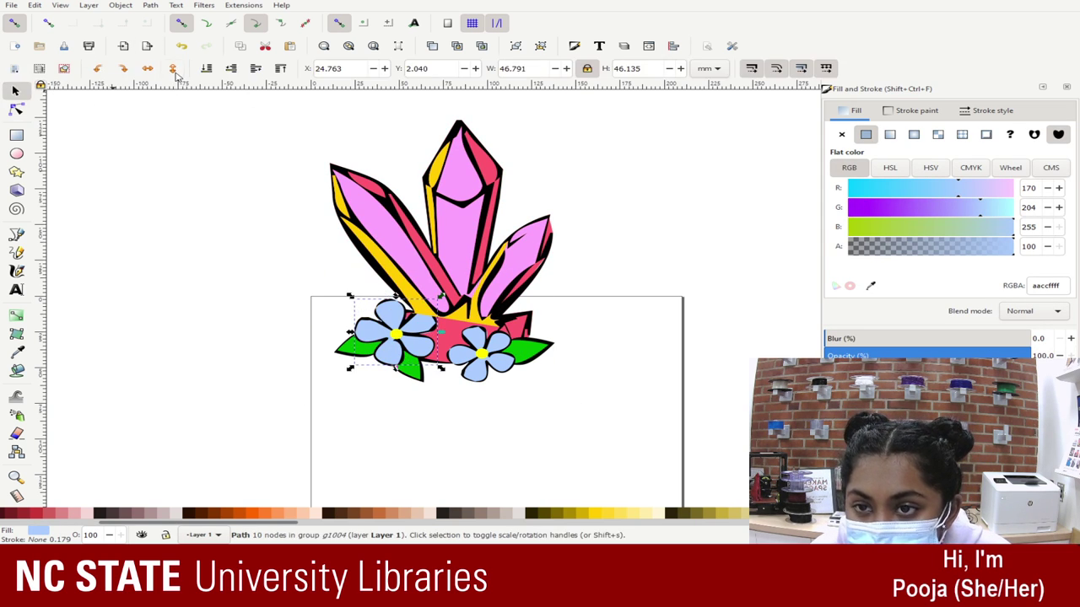
{"action": "left_click", "coordinate": [280, 70]}
{"action": "key", "text": "ctrl+z"}
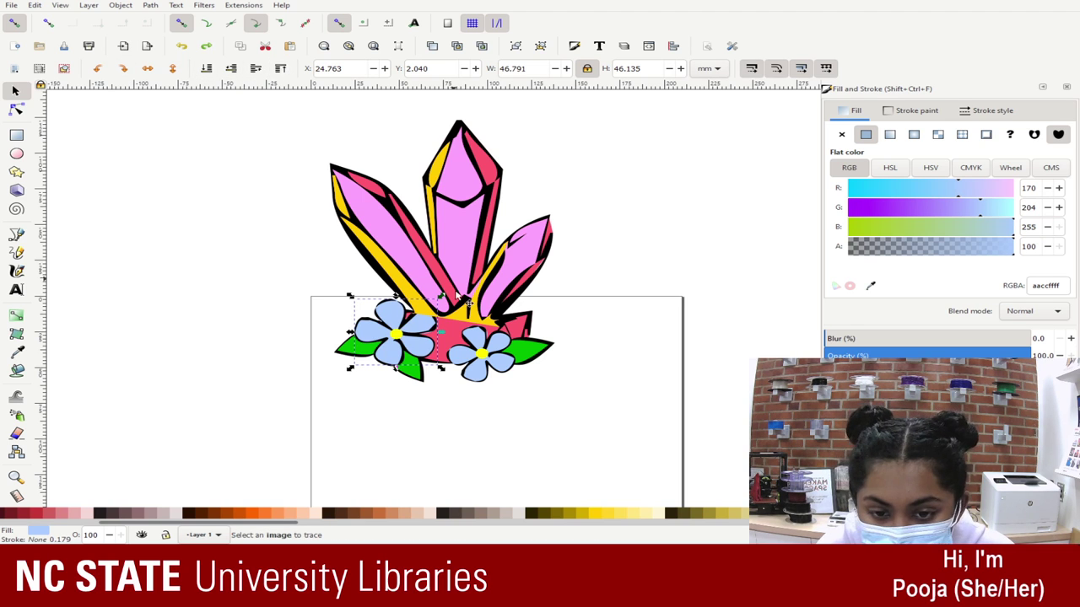
- Select both flowers with all their leaves, raise them to the top of the stacking order, and deselect
{"action": "left_click_drag", "start_coordinate": [579, 408], "coordinate": [326, 294]}
{"action": "left_click", "coordinate": [542, 413]}
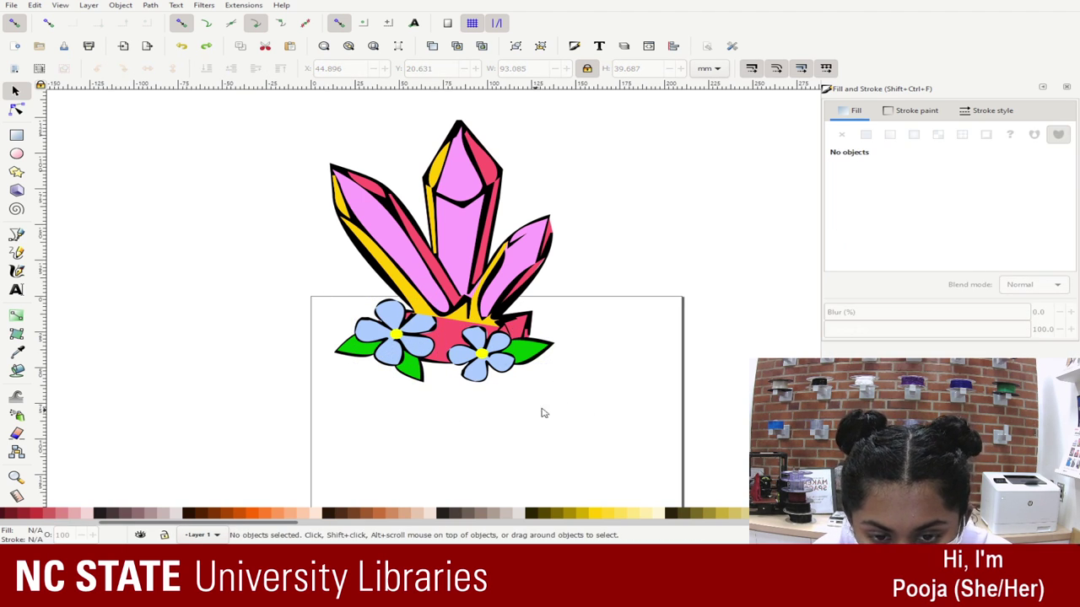
{"action": "left_click_drag", "start_coordinate": [618, 397], "coordinate": [265, 298]}
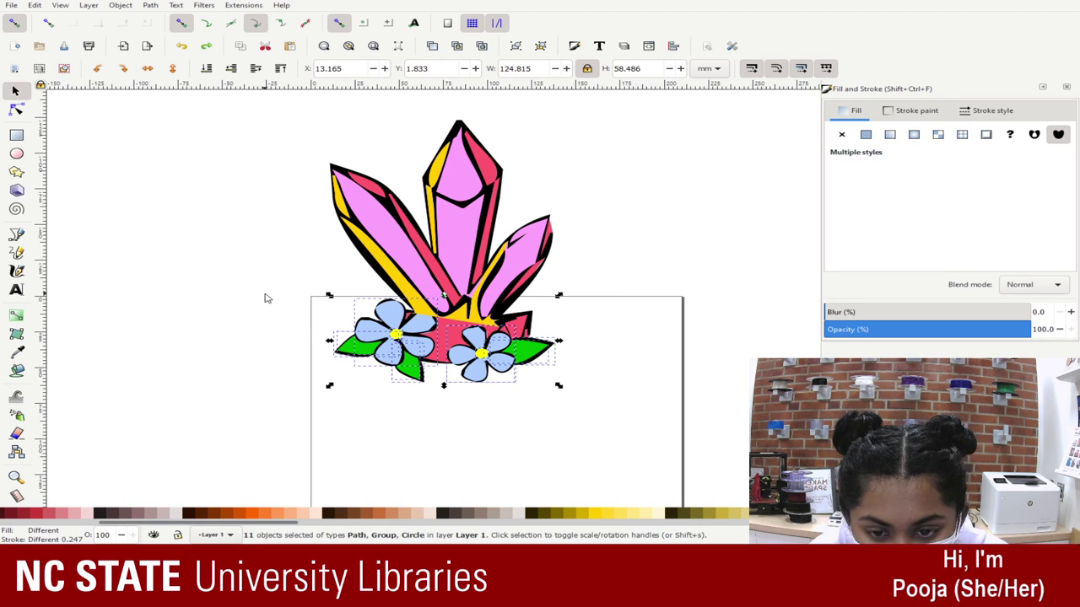
{"action": "left_click", "coordinate": [281, 69]}
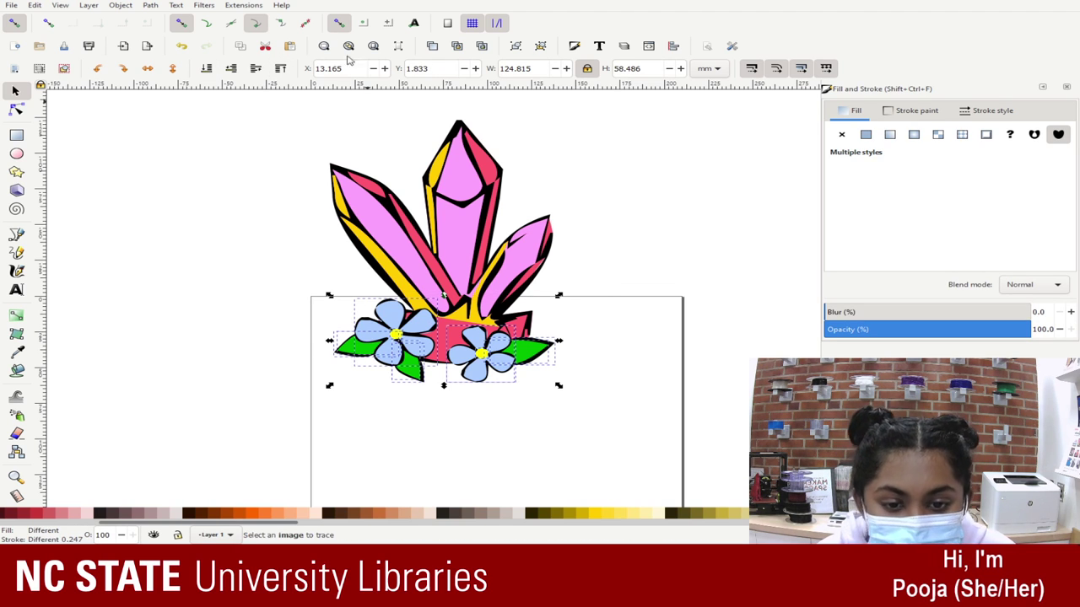
{"action": "left_click", "coordinate": [675, 240]}
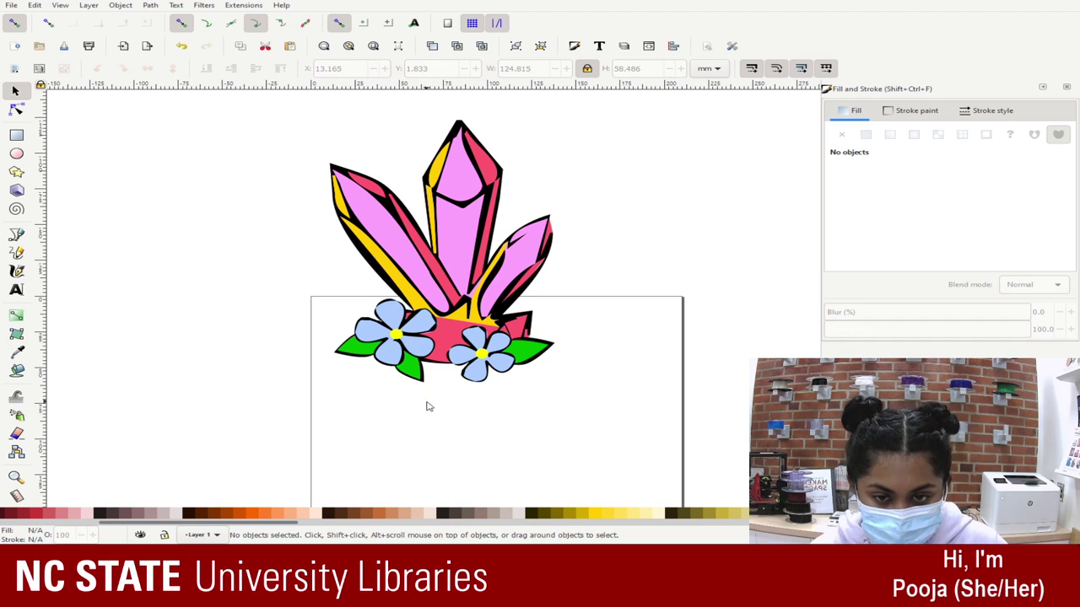
- Select the left flower with its two leaves and nudge it right and up over the crystal base to X 22.161, Y -5.576 mm
{"action": "left_click_drag", "start_coordinate": [429, 404], "coordinate": [322, 284]}
{"action": "left_click_drag", "start_coordinate": [515, 415], "coordinate": [341, 365]}
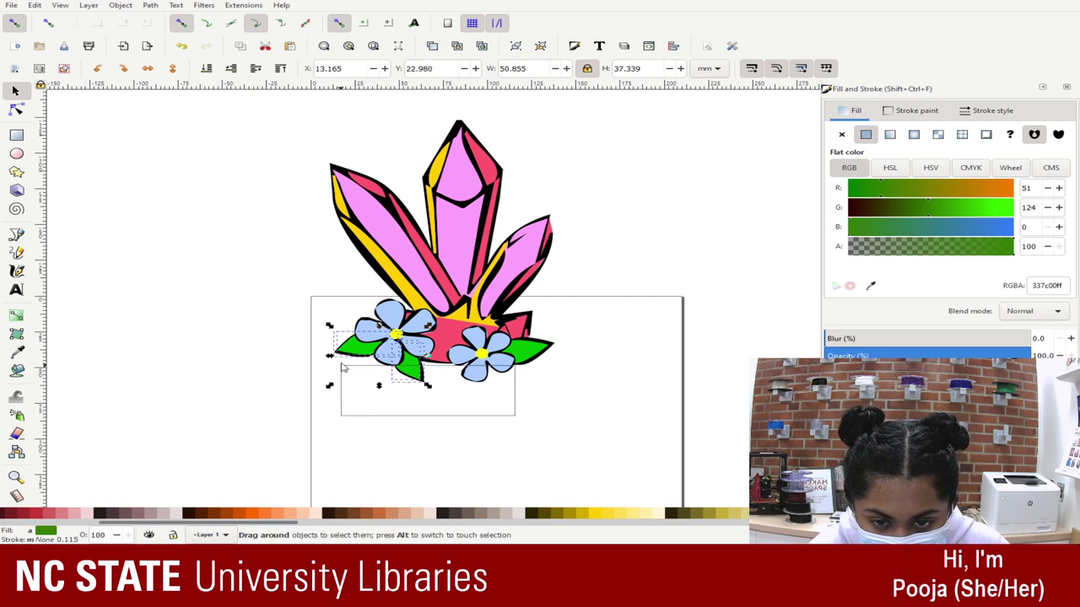
{"action": "left_click_drag", "start_coordinate": [330, 310], "coordinate": [454, 413]}
{"action": "left_click", "coordinate": [328, 284]}
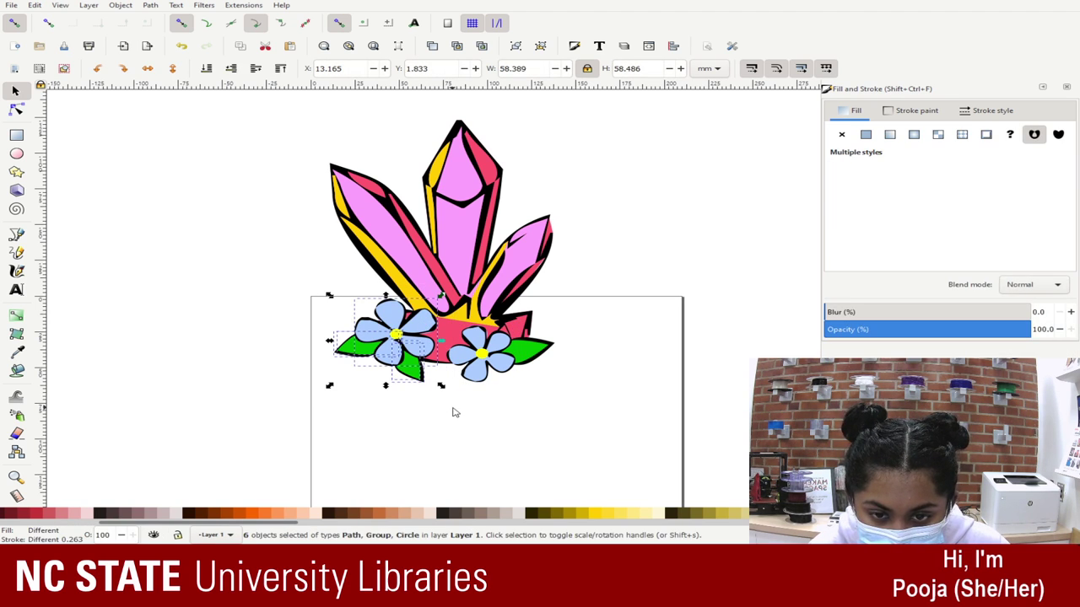
{"action": "key", "text": "Down"}
{"action": "key", "text": "Right"}
{"action": "key", "text": "Right"}
{"action": "key", "text": "Right"}
{"action": "key", "text": "Right"}
{"action": "key", "text": "Right"}
{"action": "key", "text": "Right"}
{"action": "key", "text": "Right"}
{"action": "key", "text": "Right"}
{"action": "key", "text": "Right"}
{"action": "key", "text": "Right"}
{"action": "key", "text": "Right"}
{"action": "key", "text": "Right"}
{"action": "key", "text": "Right"}
{"action": "key", "text": "Right"}
{"action": "key", "text": "Right"}
{"action": "key", "text": "Right"}
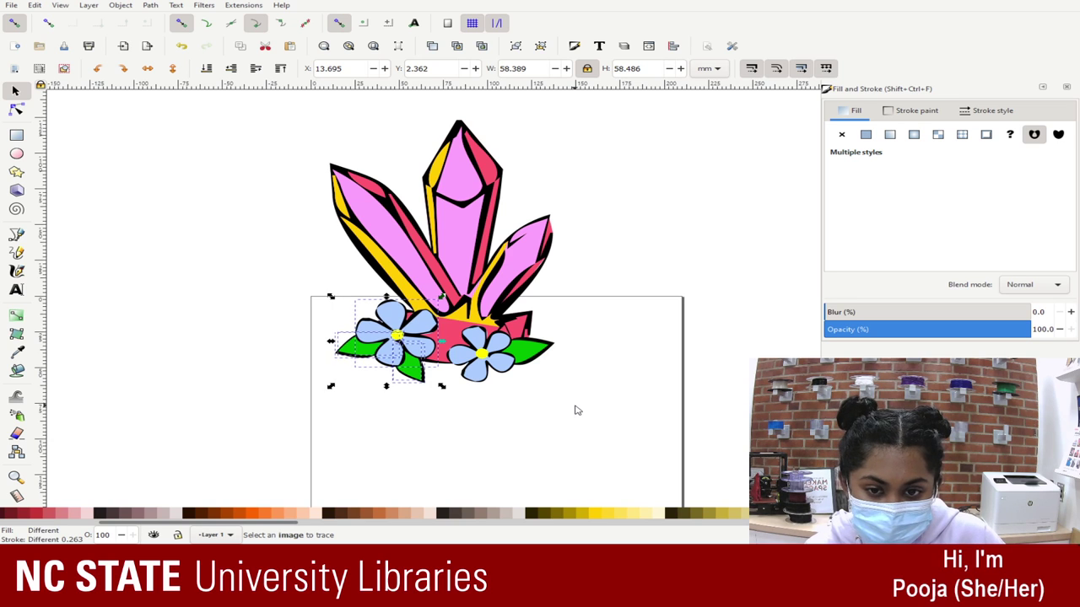
{"action": "key", "text": "Up"}
{"action": "key", "text": "Up"}
{"action": "key", "text": "Up"}
{"action": "key", "text": "Up"}
{"action": "key", "text": "Up"}
{"action": "key", "text": "Up"}
{"action": "key", "text": "Up"}
{"action": "key", "text": "Up"}
{"action": "key", "text": "Up"}
{"action": "key", "text": "Up"}
{"action": "key", "text": "Up"}
{"action": "key", "text": "Up"}
{"action": "key", "text": "Up"}
{"action": "key", "text": "Up"}
{"action": "key", "text": "Right"}
{"action": "key", "text": "Right"}
{"action": "key", "text": "Right"}
{"action": "key", "text": "Right"}
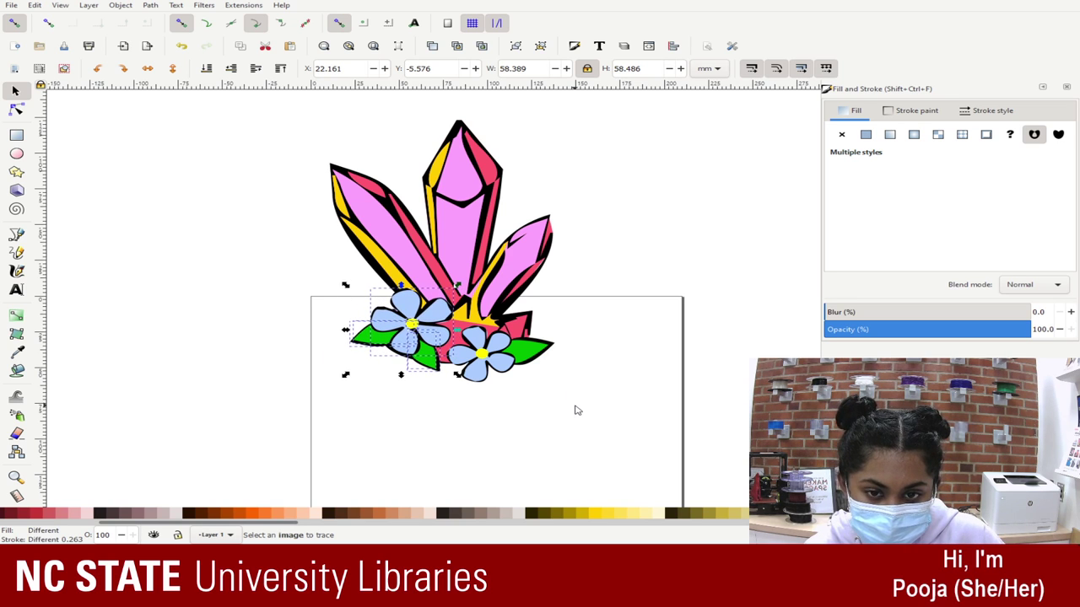
- Nudge the left flower with its leaves right to X 23.749 mm and deselect it
{"action": "key", "text": "Up"}
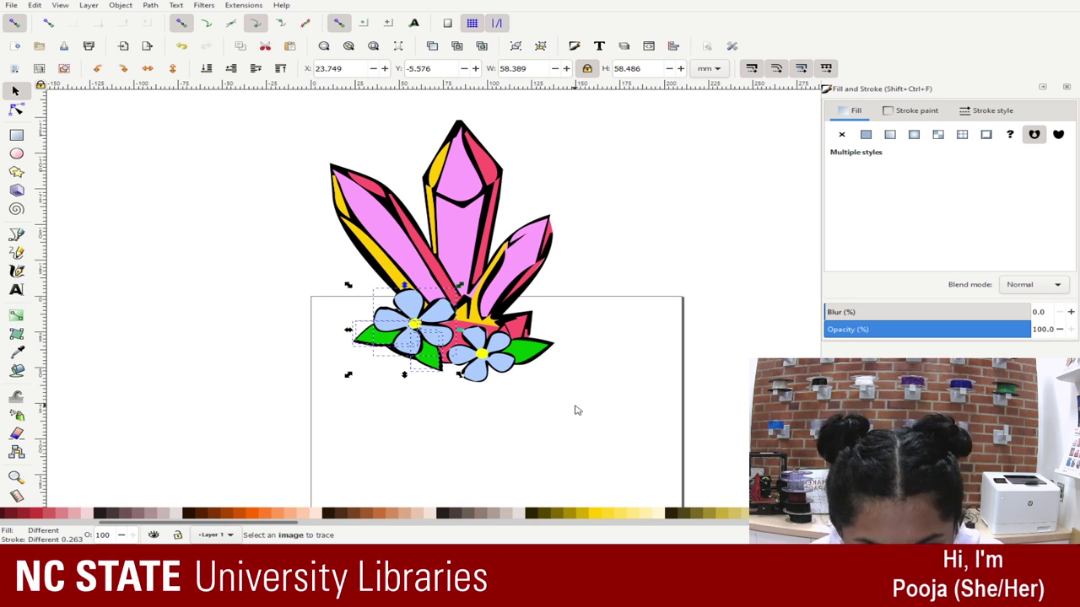
{"action": "left_click", "coordinate": [589, 393]}
- Select the right flower with its leaf and nudge it left and up against the left flower to X 67.204, Y 13.223 mm
{"action": "left_click_drag", "start_coordinate": [411, 334], "coordinate": [417, 312]}
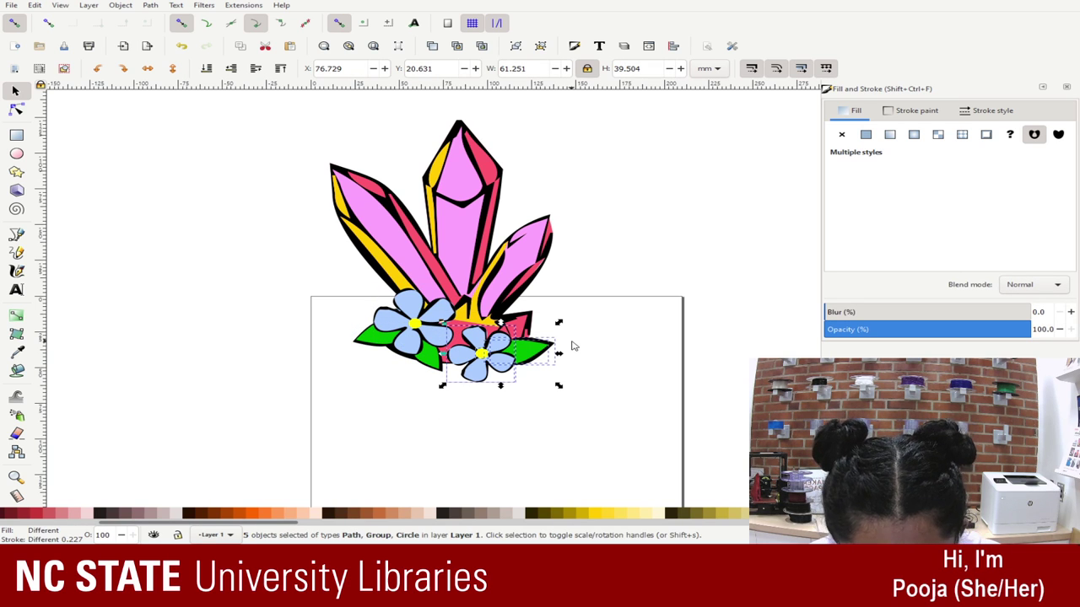
{"action": "key", "text": "Left"}
{"action": "key", "text": "Left"}
{"action": "key", "text": "Left"}
{"action": "key", "text": "Left"}
{"action": "key", "text": "Left"}
{"action": "key", "text": "Up"}
{"action": "key", "text": "Up"}
{"action": "key", "text": "Up"}
{"action": "key", "text": "Up"}
{"action": "key", "text": "Up"}
{"action": "key", "text": "Up"}
{"action": "key", "text": "Up"}
{"action": "key", "text": "Up"}
{"action": "key", "text": "Up"}
{"action": "key", "text": "Up"}
{"action": "key", "text": "Up"}
{"action": "key", "text": "Up"}
{"action": "key", "text": "Up"}
{"action": "key", "text": "Up"}
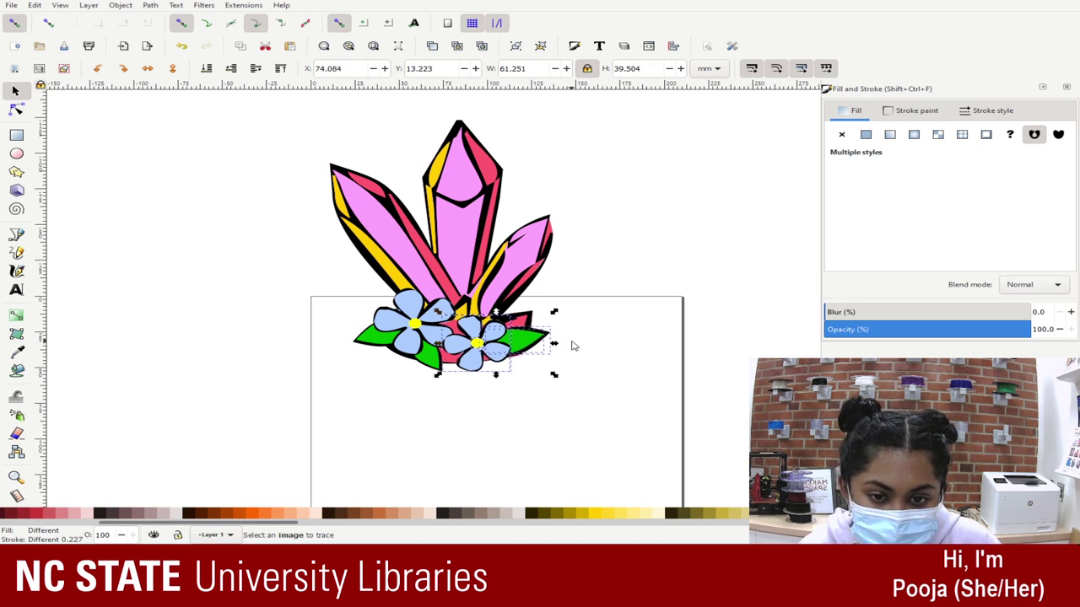
{"action": "key", "text": "Left"}
{"action": "key", "text": "Left"}
{"action": "key", "text": "Left"}
{"action": "key", "text": "Left"}
{"action": "key", "text": "Left"}
{"action": "key", "text": "Left"}
{"action": "key", "text": "Left"}
{"action": "key", "text": "Left"}
{"action": "key", "text": "Left"}
{"action": "key", "text": "Left"}
{"action": "key", "text": "Left"}
{"action": "key", "text": "Left"}
{"action": "key", "text": "Left"}
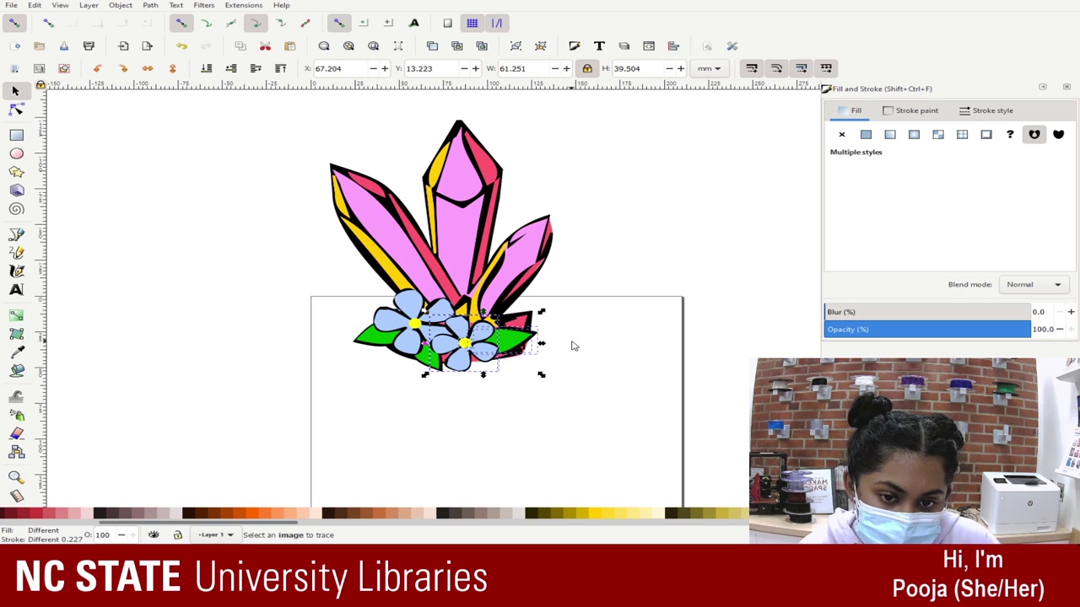
- Enlarge the right flower with its leaf proportionally to 71.214 by 45.930 mm, nudge it left to X 62.971 mm, and deselect it
{"action": "left_click_drag", "start_coordinate": [541, 375], "coordinate": [572, 390]}
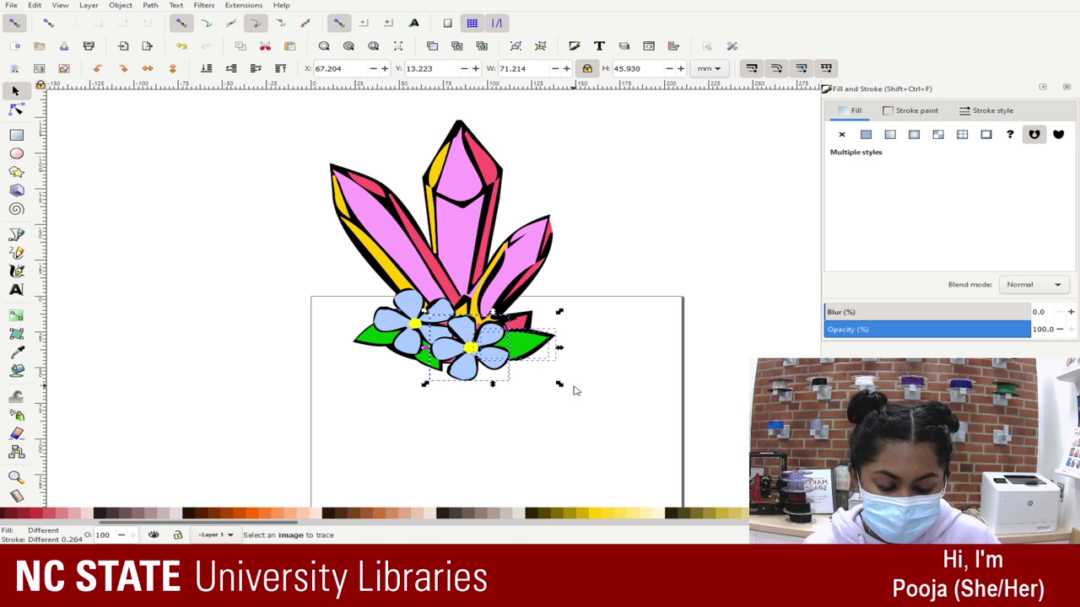
{"action": "key", "text": "Up"}
{"action": "key", "text": "Up"}
{"action": "key", "text": "Up"}
{"action": "key", "text": "Up"}
{"action": "key", "text": "Up"}
{"action": "key", "text": "Up"}
{"action": "key", "text": "Left"}
{"action": "key", "text": "Left"}
{"action": "key", "text": "Left"}
{"action": "key", "text": "Left"}
{"action": "key", "text": "Left"}
{"action": "key", "text": "Left"}
{"action": "key", "text": "Left"}
{"action": "key", "text": "Left"}
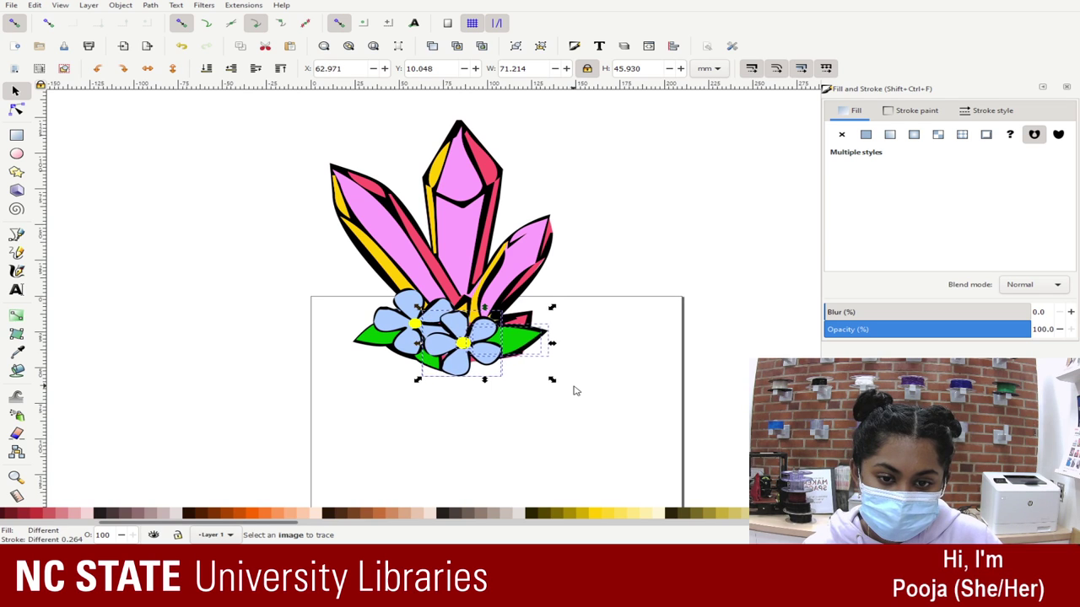
{"action": "key", "text": "Down"}
{"action": "key", "text": "Down"}
{"action": "key", "text": "Down"}
{"action": "key", "text": "Down"}
{"action": "key", "text": "Down"}
{"action": "key", "text": "Down"}
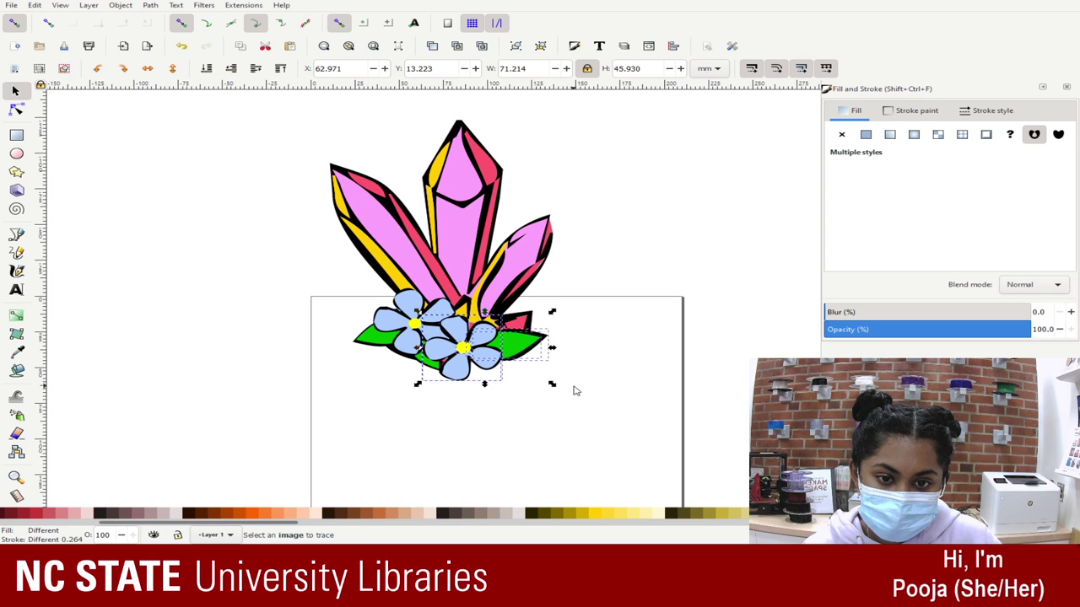
{"action": "left_click", "coordinate": [600, 313]}
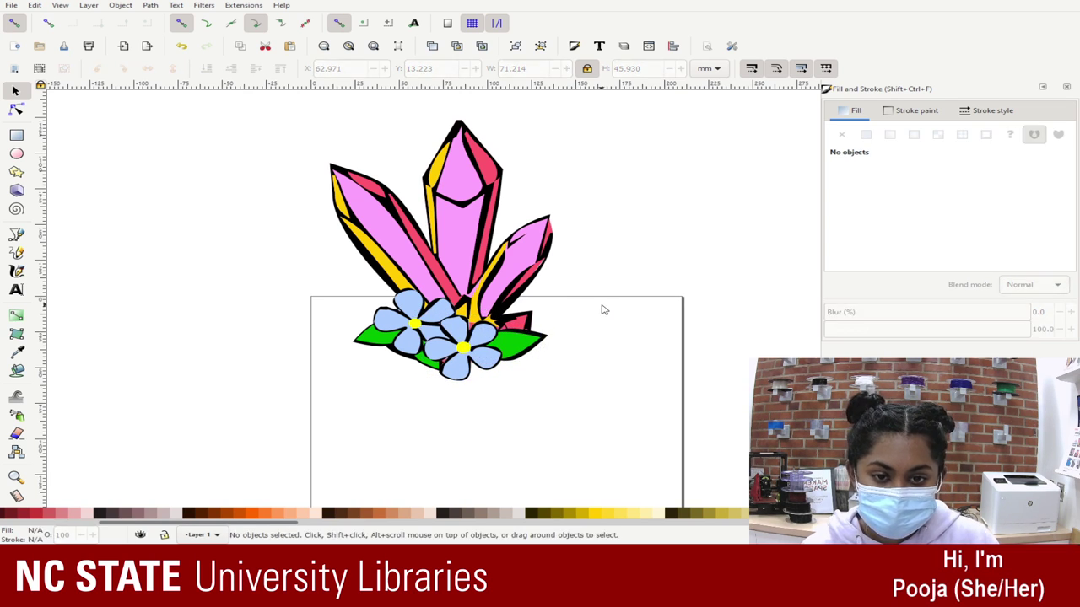
- Select the golden cutout behind the two flowers and switch to editing its nodes
{"action": "scroll", "coordinate": [588, 309], "scroll_direction": "up", "scroll_amount": 1}
{"action": "scroll", "coordinate": [588, 308], "scroll_direction": "down", "scroll_amount": 2}
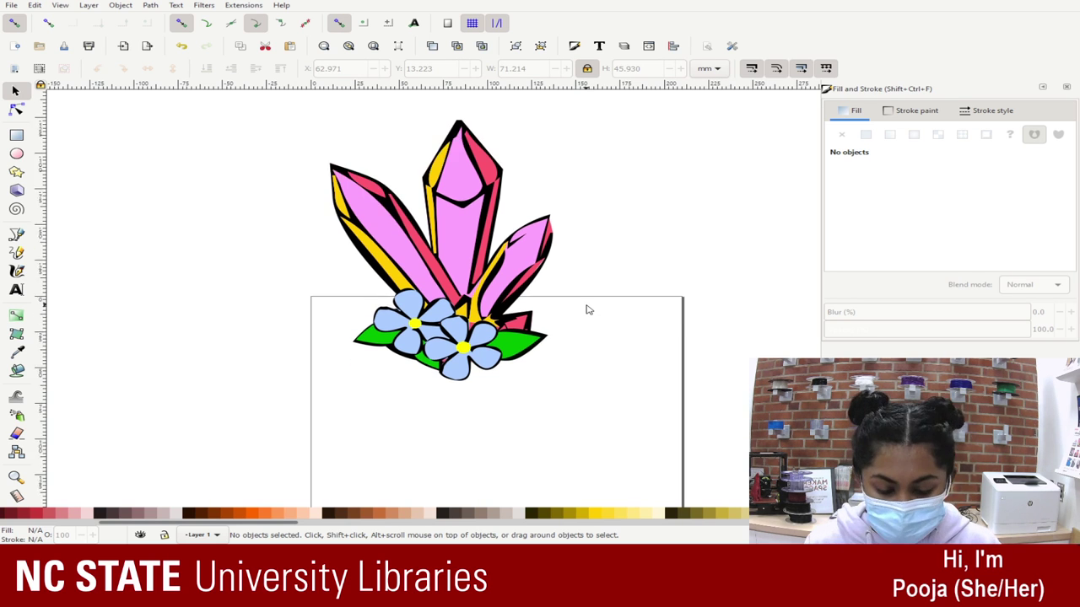
{"action": "key", "text": "plus"}
{"action": "key", "text": "plus"}
{"action": "key", "text": "plus"}
{"action": "key", "text": "plus"}
{"action": "left_click", "coordinate": [586, 278]}
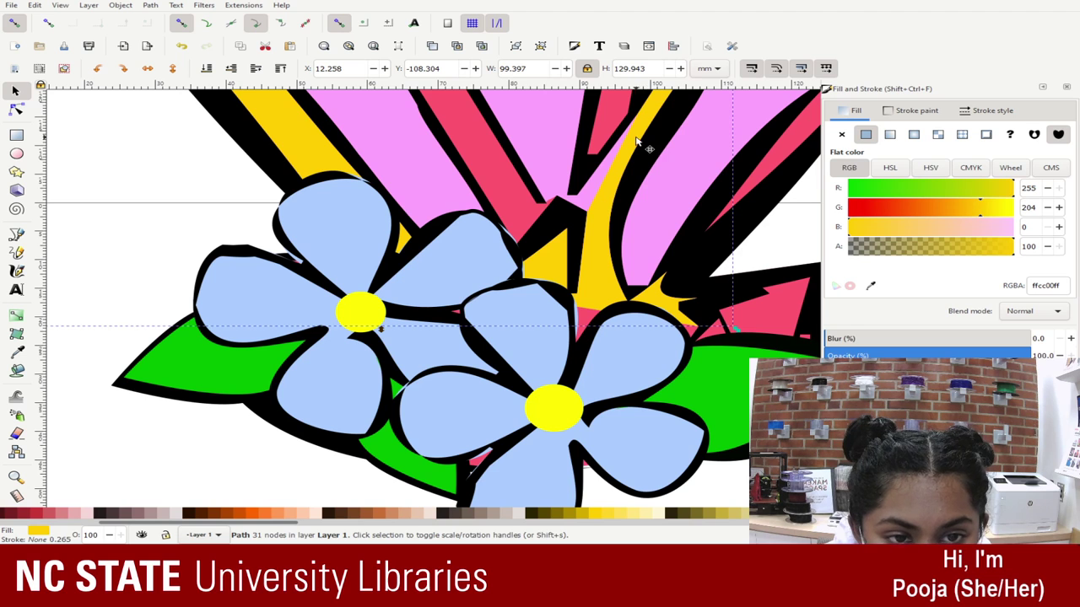
{"action": "scroll", "coordinate": [590, 303], "scroll_direction": "up", "scroll_amount": 8}
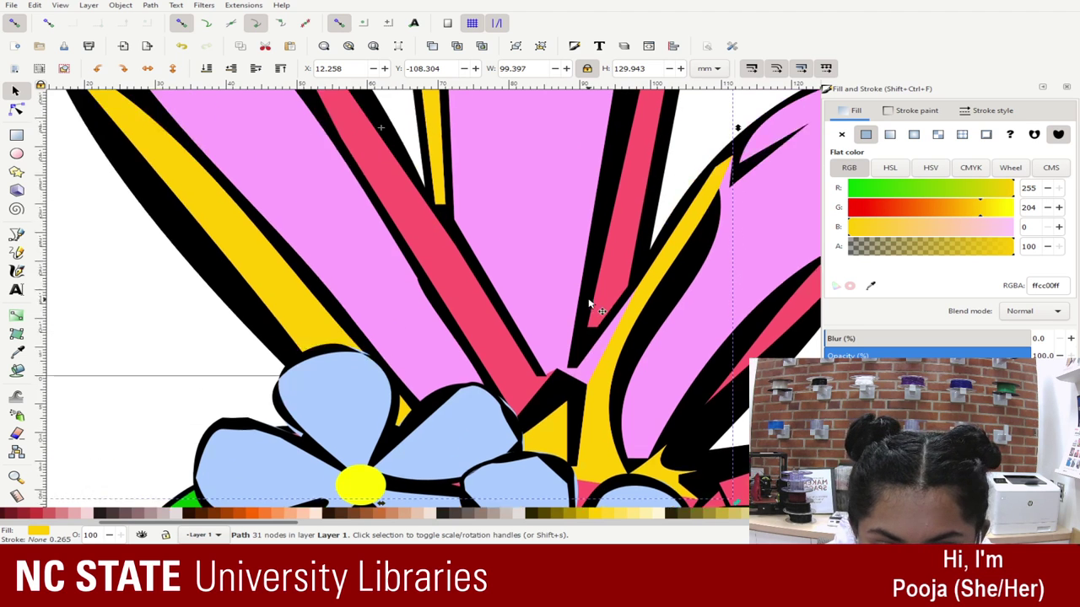
{"action": "scroll", "coordinate": [422, 176], "scroll_direction": "down", "scroll_amount": 8}
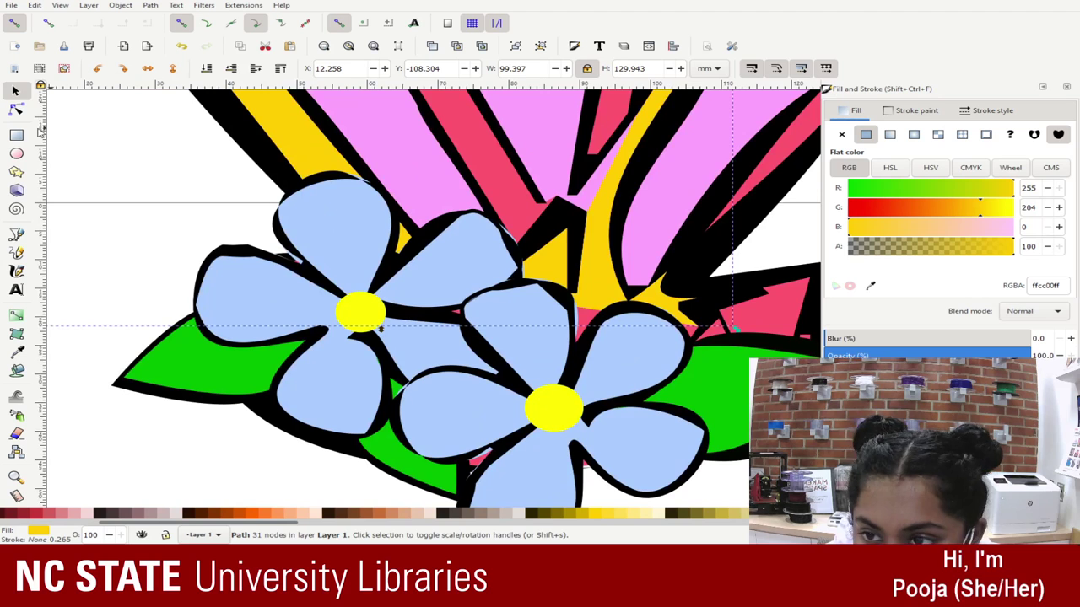
{"action": "left_click", "coordinate": [16, 109]}
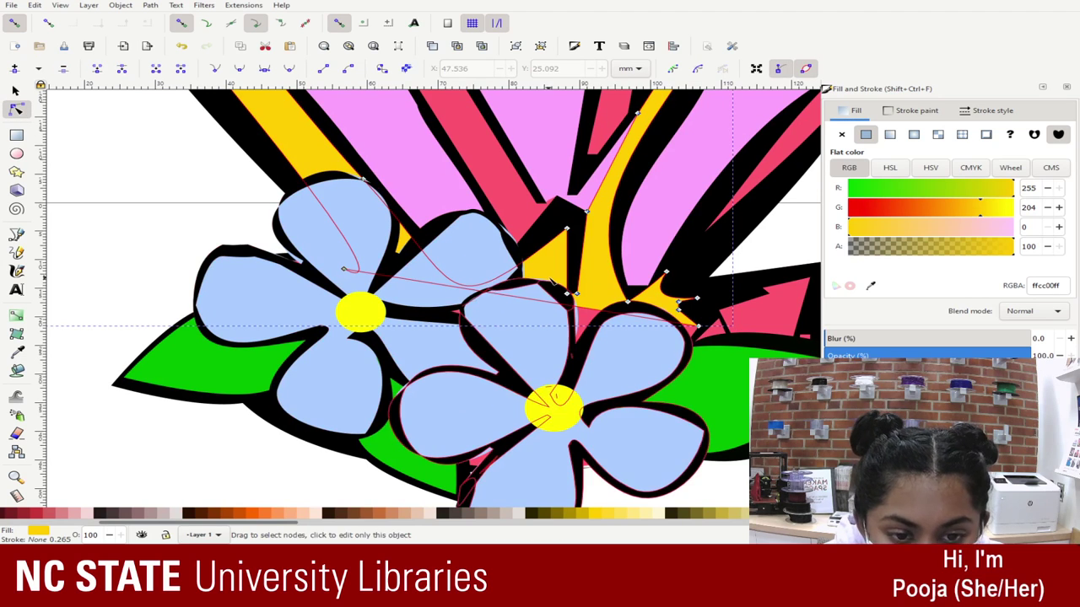
- Try moving a node and a curve handle of the golden cutout's base down behind the right flower, and undo both changes
{"action": "left_click_drag", "start_coordinate": [573, 293], "coordinate": [602, 369]}
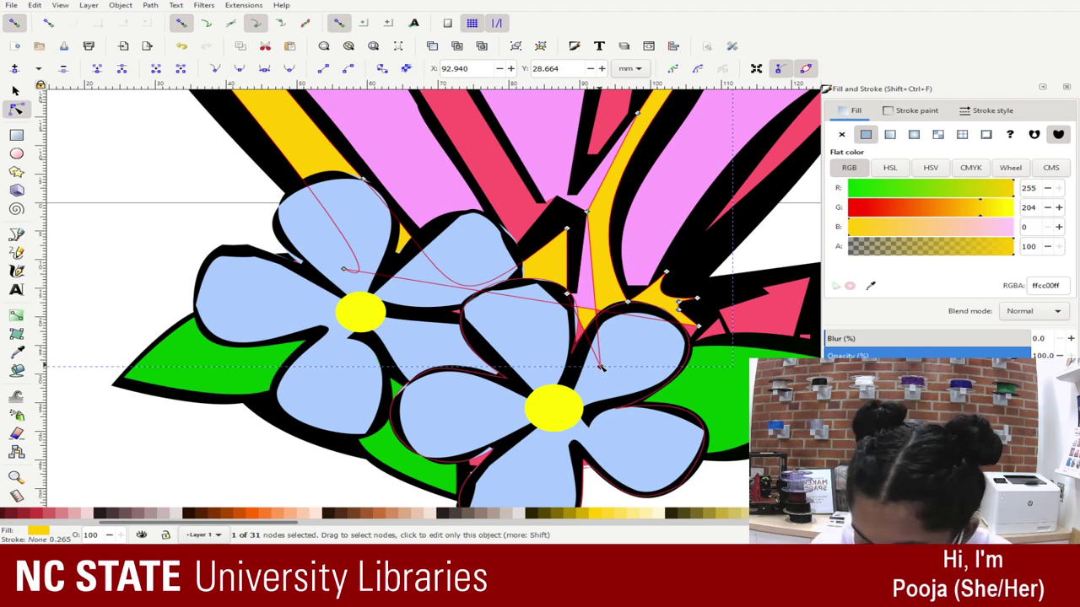
{"action": "key", "text": "ctrl+z"}
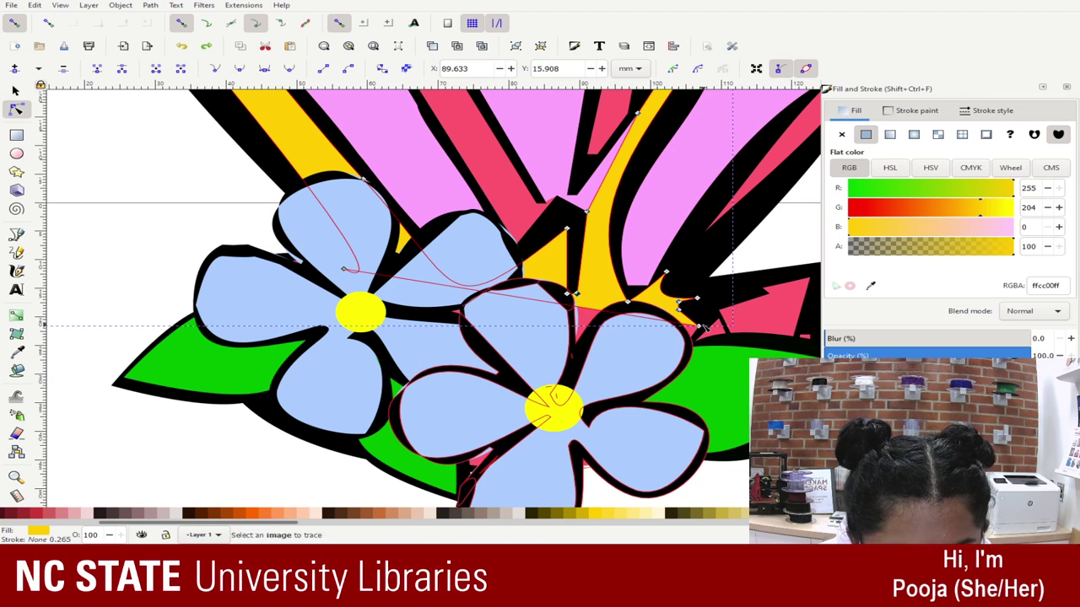
{"action": "left_click", "coordinate": [432, 314]}
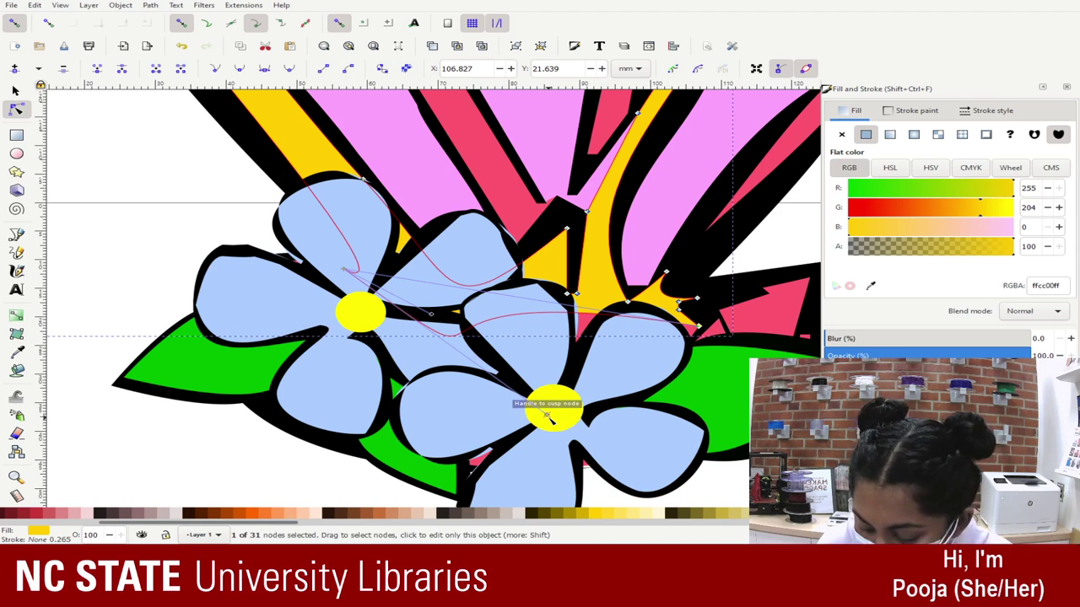
{"action": "left_click_drag", "start_coordinate": [701, 328], "coordinate": [682, 310]}
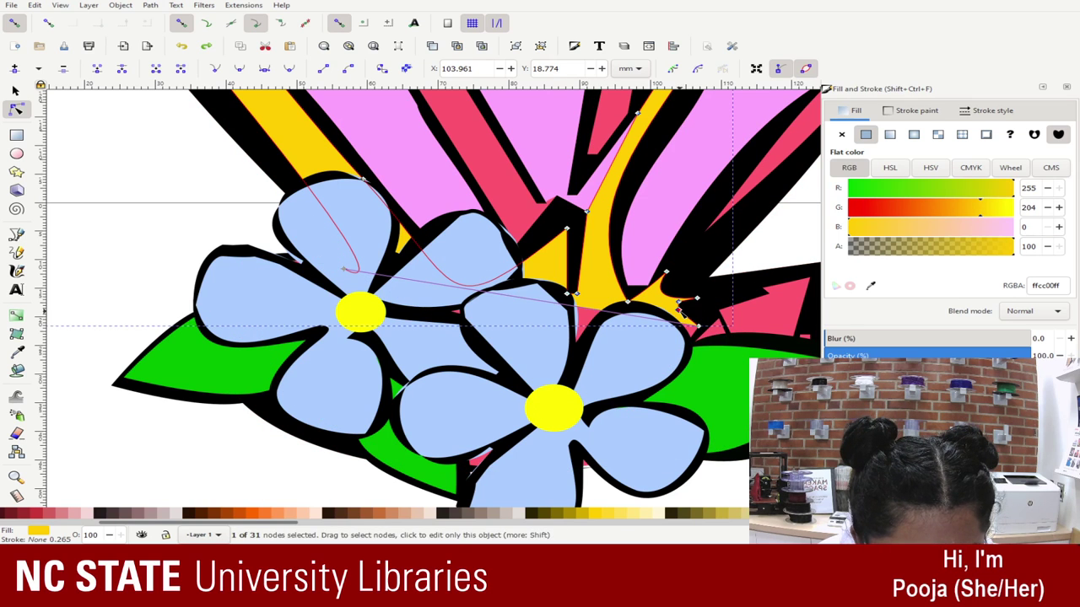
- Bend the golden cutout's base edge down behind the right flower by pulling out its curve handle
{"action": "key", "text": "plus"}
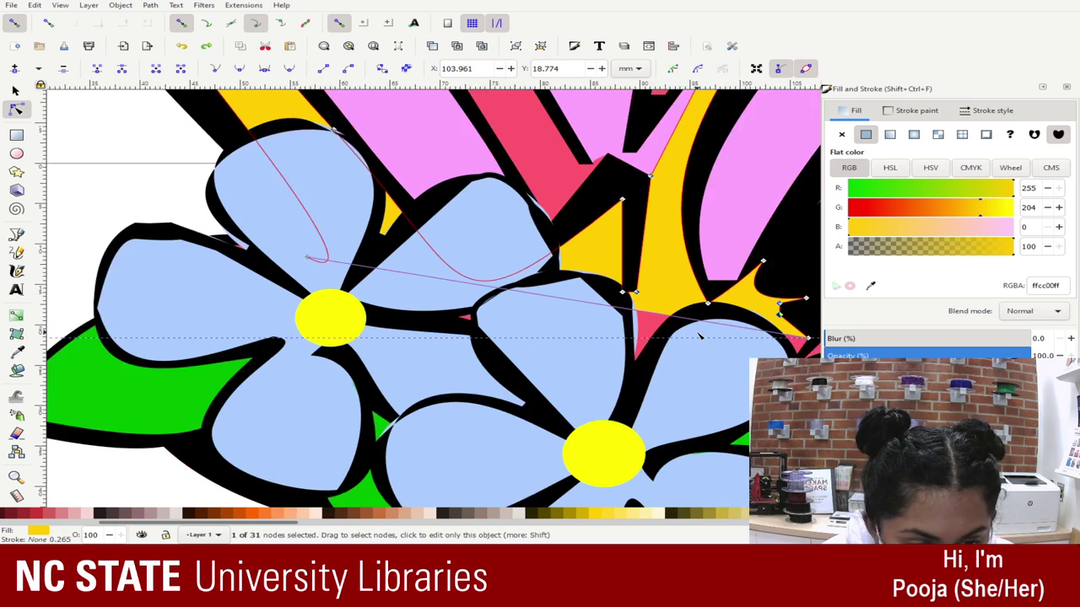
{"action": "key", "text": "plus"}
{"action": "scroll", "coordinate": [501, 253], "scroll_direction": "down", "scroll_amount": 4}
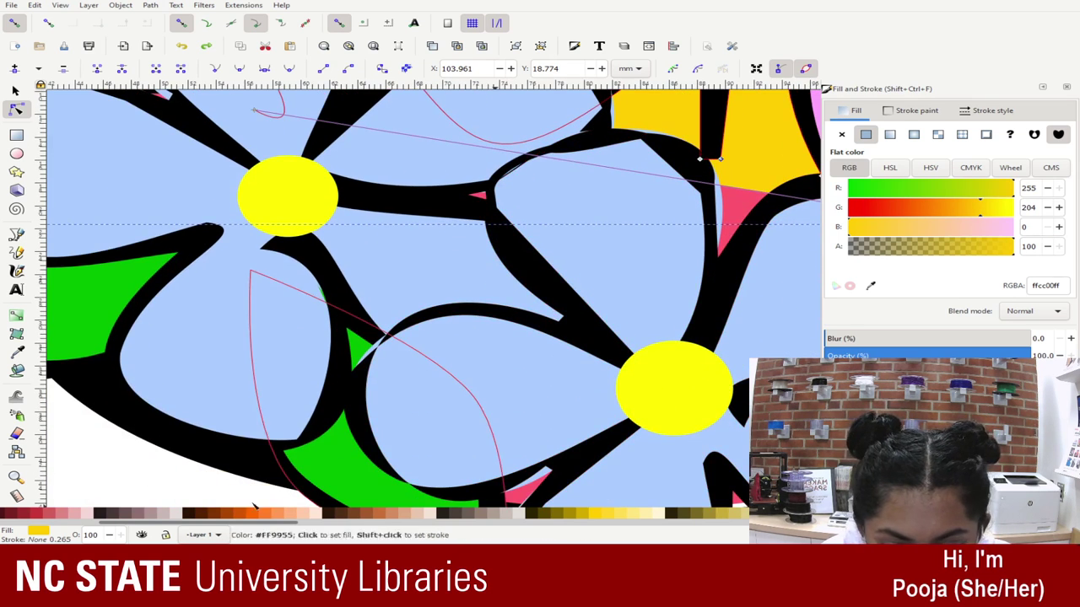
{"action": "left_click_drag", "start_coordinate": [176, 481], "coordinate": [810, 499]}
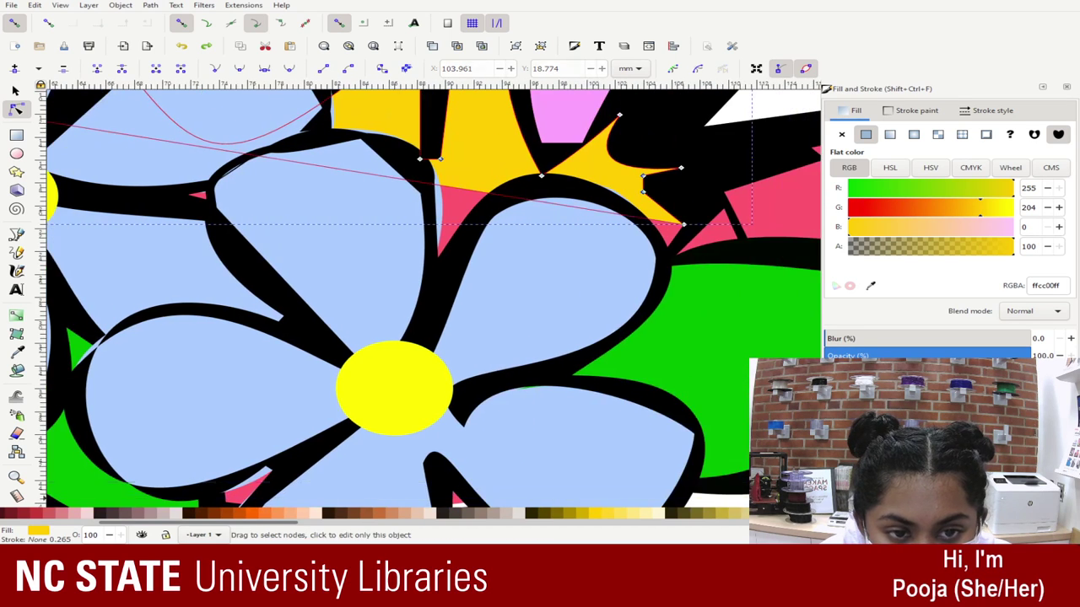
{"action": "scroll", "coordinate": [690, 365], "scroll_direction": "up", "scroll_amount": 4}
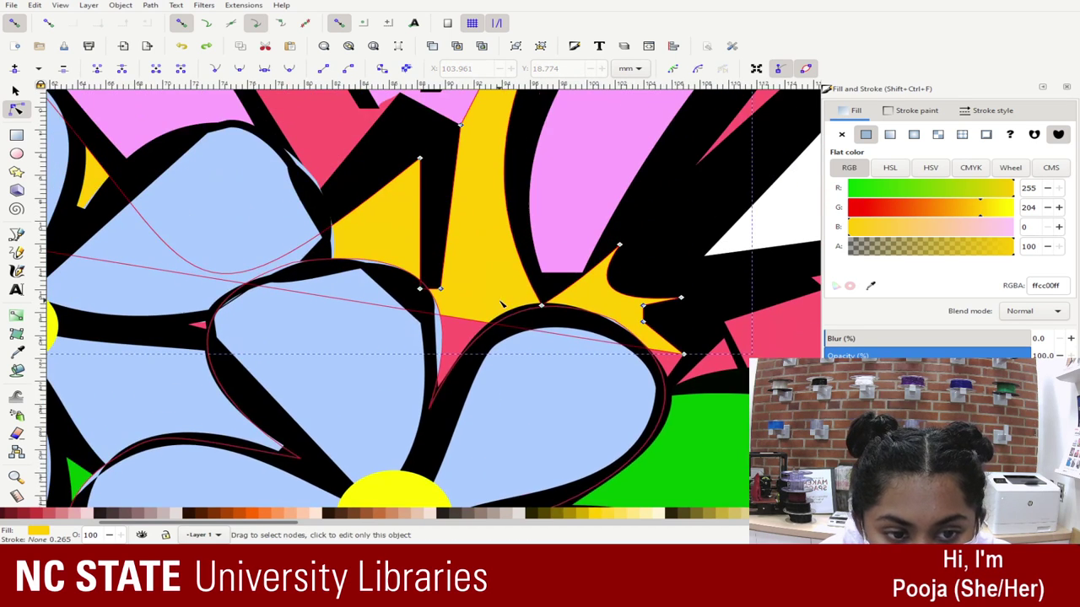
{"action": "left_click", "coordinate": [683, 354]}
{"action": "left_click_drag", "start_coordinate": [683, 355], "coordinate": [527, 393]}
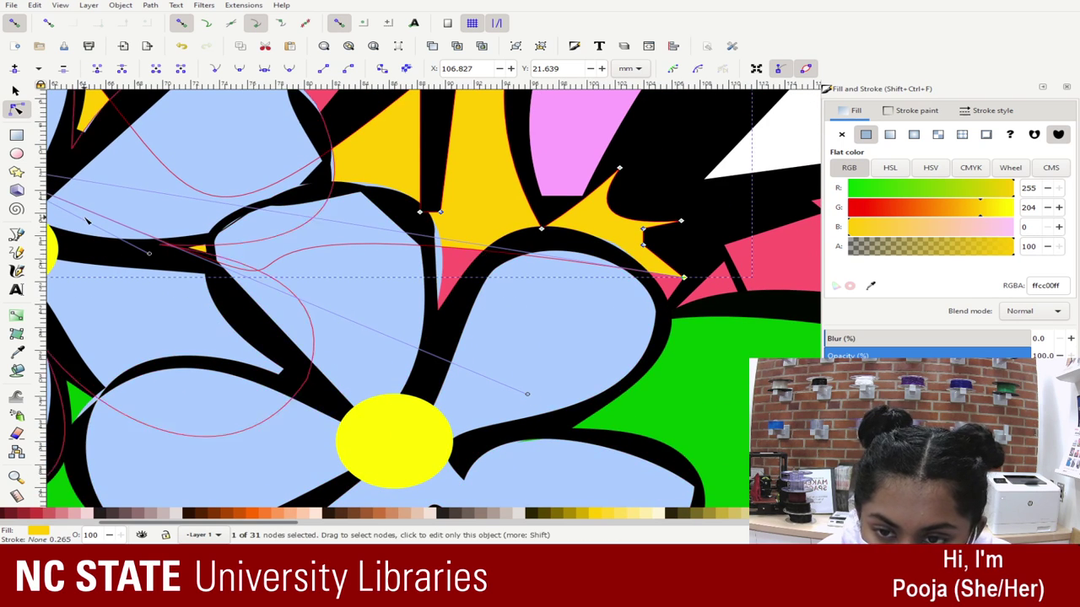
{"action": "scroll", "coordinate": [87, 221], "scroll_direction": "up", "scroll_amount": 3}
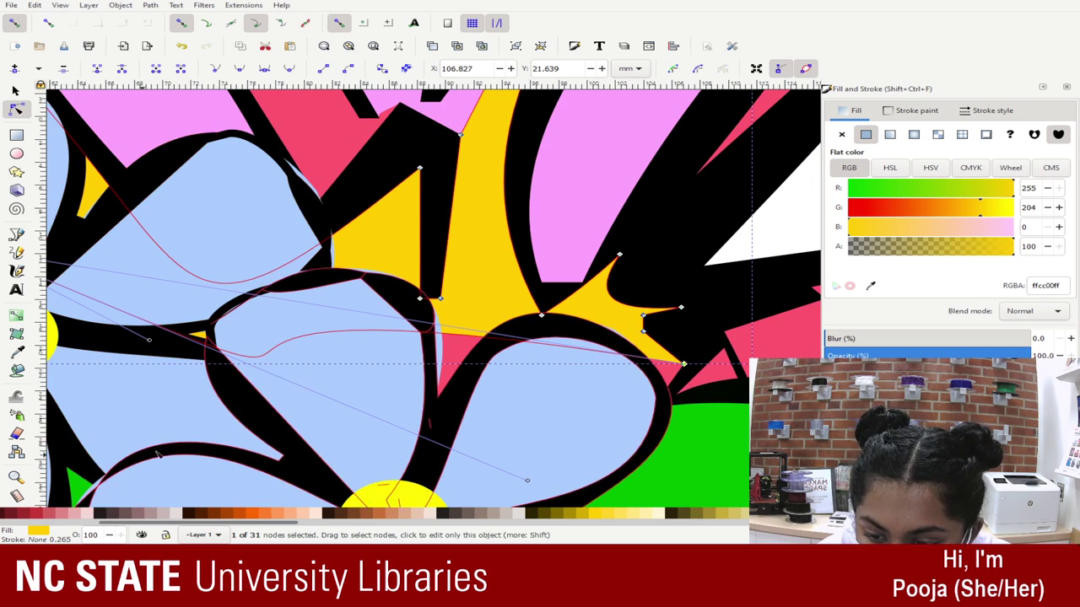
- Try adjusting the curve handle of the golden base's end node inside the left flower, and undo it
{"action": "left_click_drag", "start_coordinate": [795, 219], "coordinate": [452, 227]}
{"action": "left_click", "coordinate": [686, 250]}
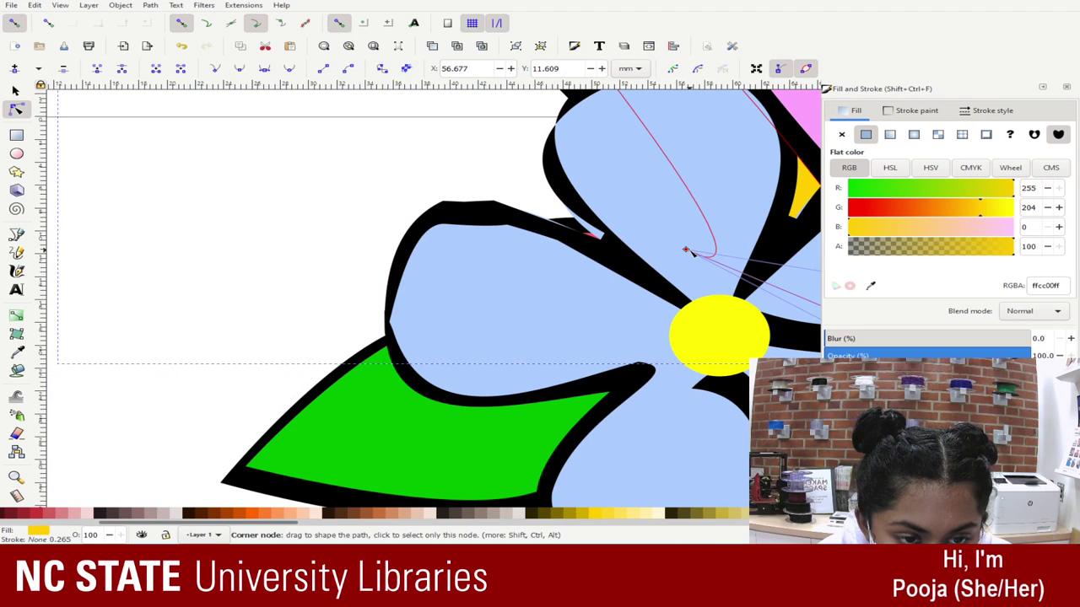
{"action": "mouse_move", "coordinate": [685, 250]}
{"action": "left_mouse_down"}
{"action": "mouse_move", "coordinate": [736, 292]}
{"action": "mouse_move", "coordinate": [711, 262]}
{"action": "mouse_move", "coordinate": [692, 268]}
{"action": "mouse_move", "coordinate": [684, 249]}
{"action": "left_mouse_up"}
{"action": "left_click", "coordinate": [164, 408]}
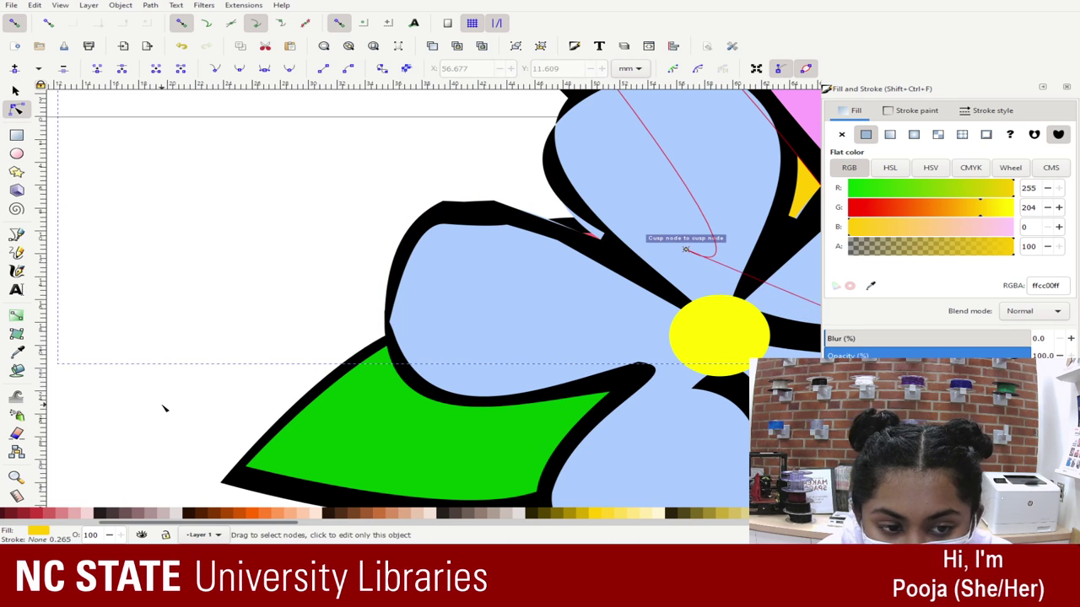
{"action": "left_click_drag", "start_coordinate": [162, 407], "coordinate": [752, 350]}
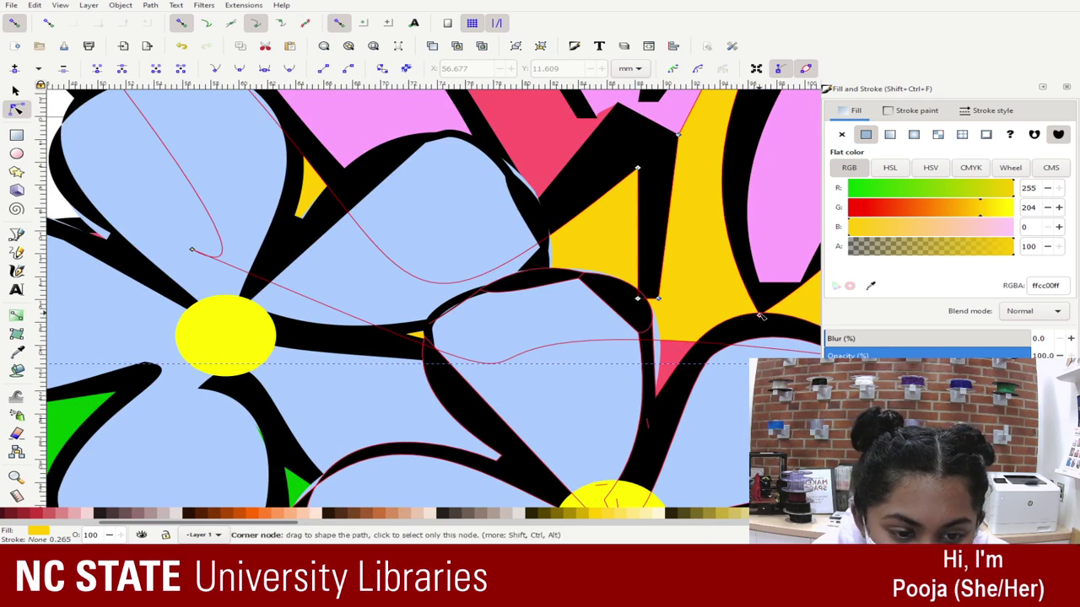
{"action": "left_click", "coordinate": [222, 267]}
{"action": "left_click_drag", "start_coordinate": [367, 342], "coordinate": [367, 362]}
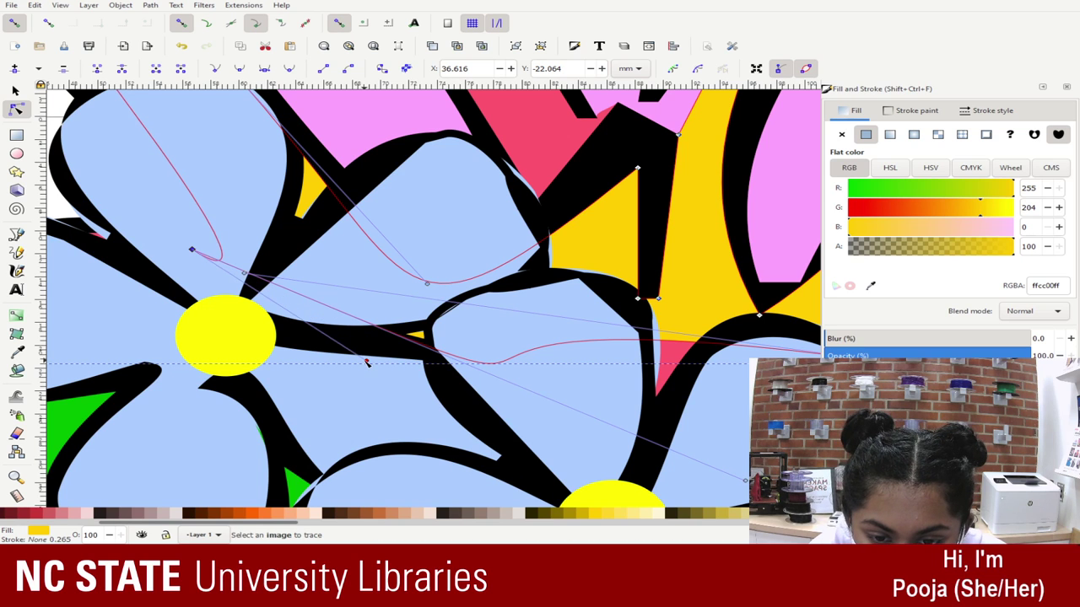
{"action": "key", "text": "ctrl+z"}
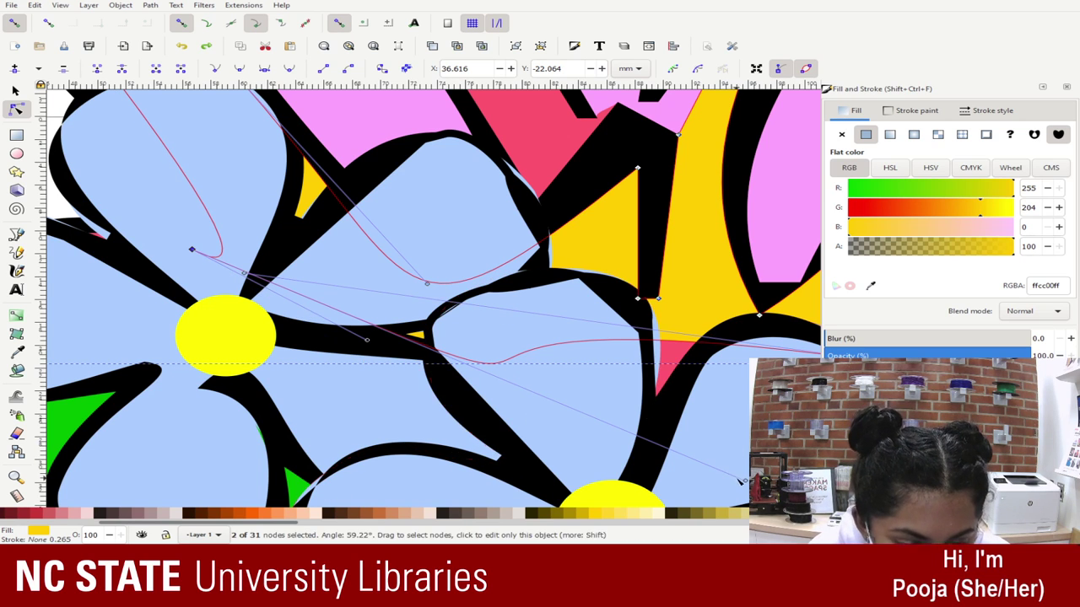
- Tuck the golden base edge behind the right flower by pulling the curve handles of both end nodes to the right, and deselect the cutout
{"action": "left_click_drag", "start_coordinate": [746, 482], "coordinate": [603, 374]}
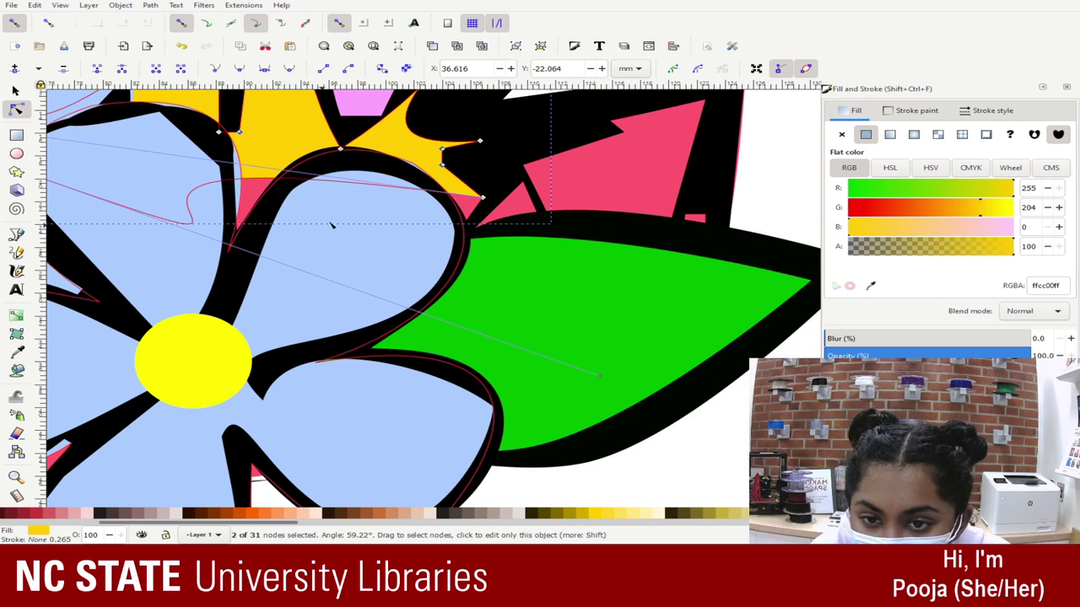
{"action": "left_click", "coordinate": [483, 199]}
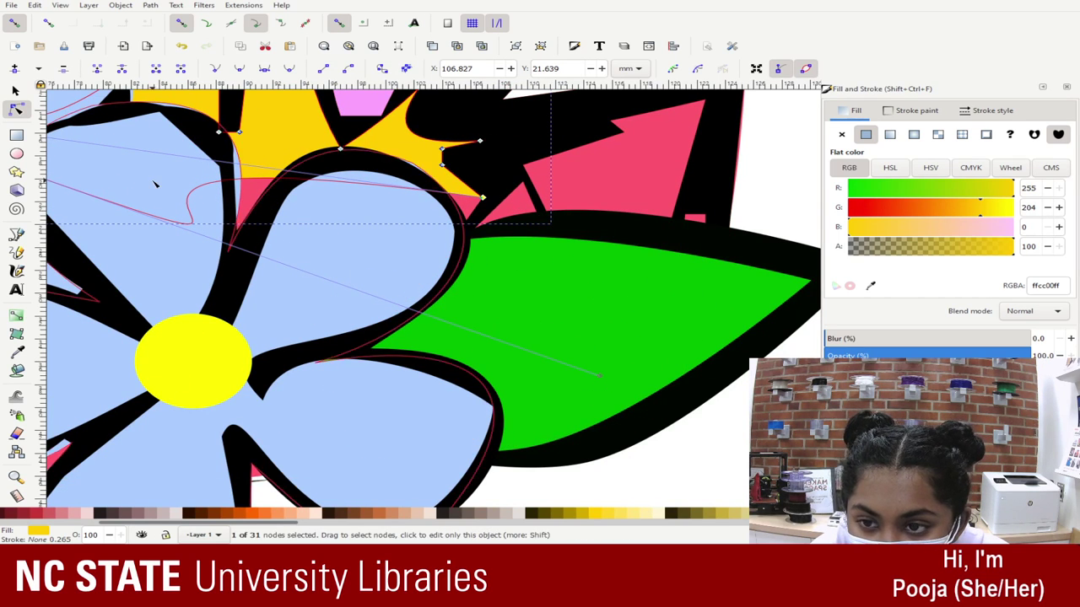
{"action": "scroll", "coordinate": [154, 183], "scroll_direction": "up", "scroll_amount": 3}
{"action": "mouse_move", "coordinate": [803, 255]}
{"action": "left_mouse_down"}
{"action": "mouse_move", "coordinate": [318, 288]}
{"action": "mouse_move", "coordinate": [2, 229]}
{"action": "mouse_move", "coordinate": [180, 252]}
{"action": "left_mouse_up"}
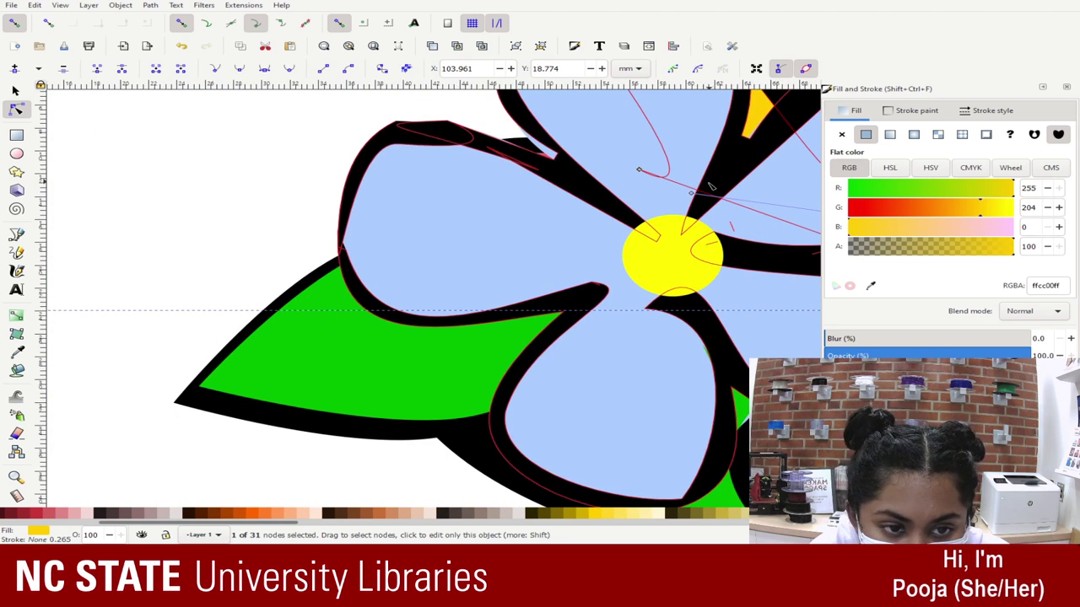
{"action": "left_click_drag", "start_coordinate": [692, 196], "coordinate": [758, 218]}
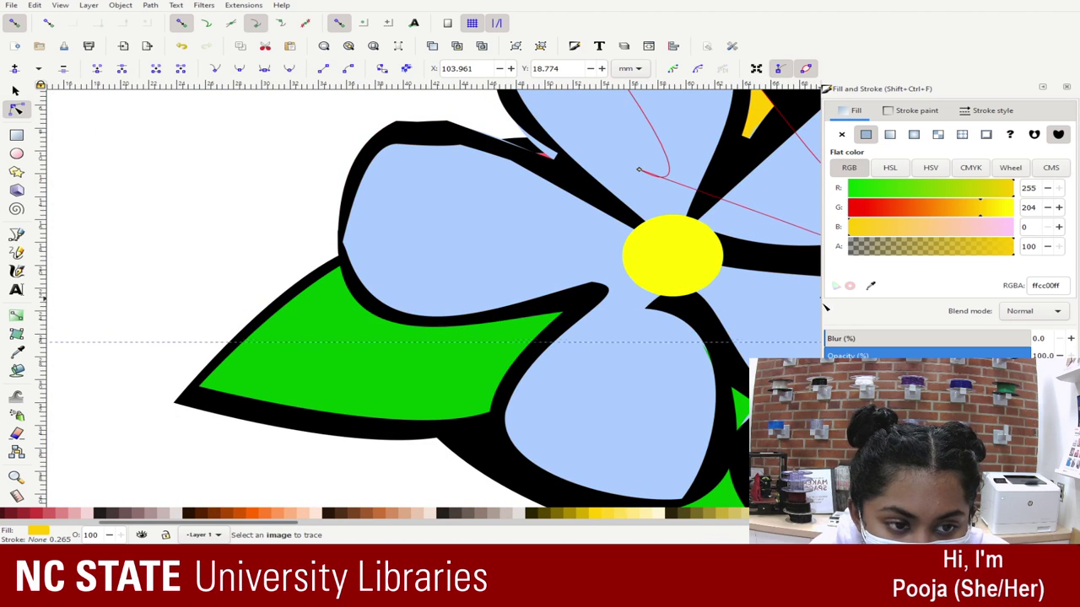
{"action": "left_click_drag", "start_coordinate": [825, 306], "coordinate": [501, 357]}
{"action": "key", "text": "minus"}
{"action": "key", "text": "minus"}
{"action": "key", "text": "minus"}
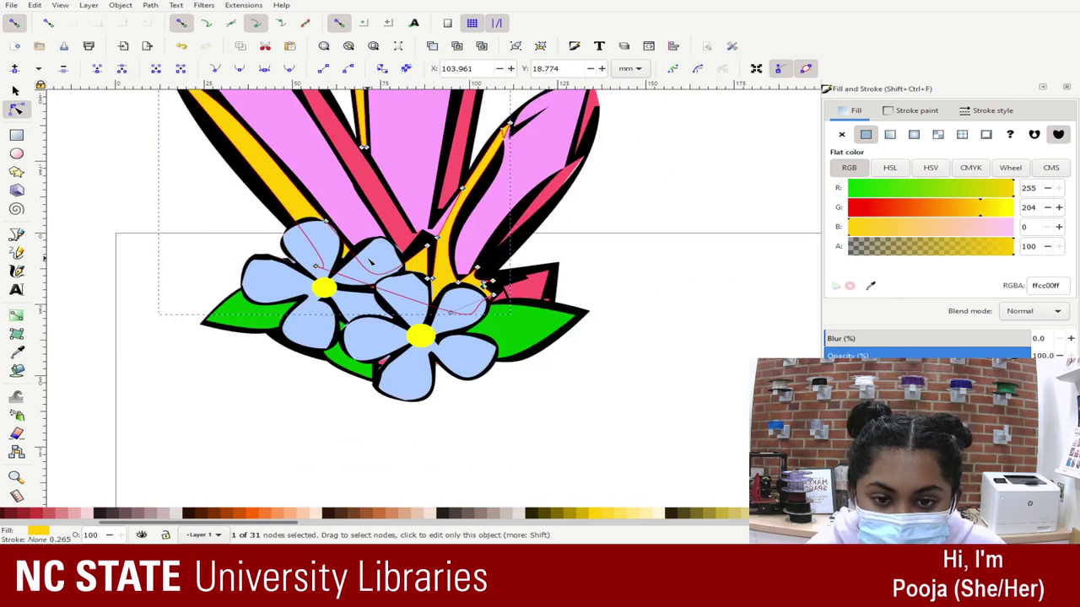
{"action": "left_click", "coordinate": [554, 222]}
{"action": "scroll", "coordinate": [598, 273], "scroll_direction": "up", "scroll_amount": 4}
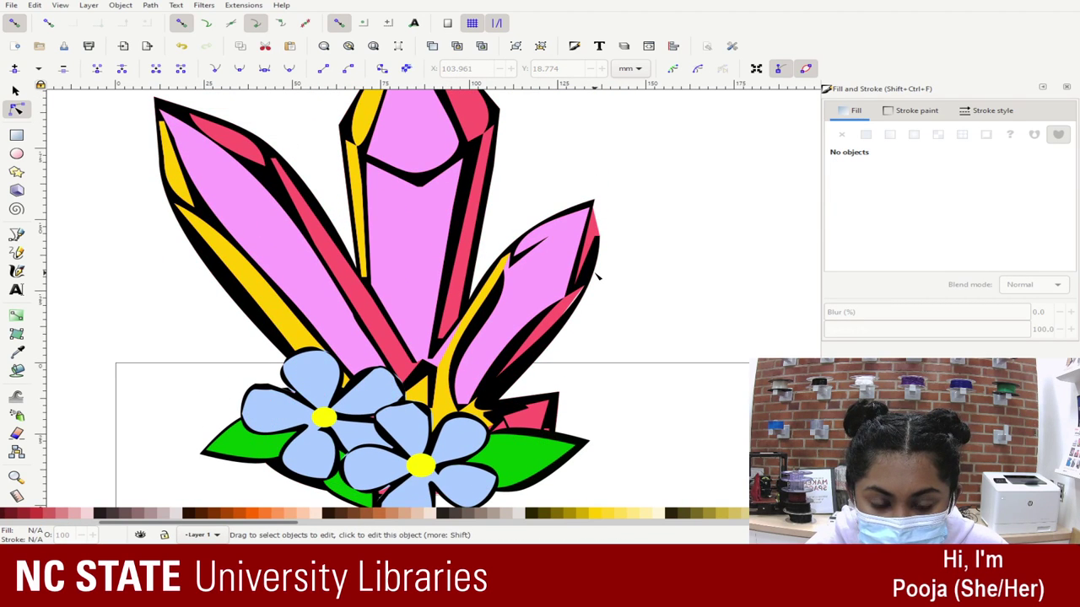
{"action": "key", "text": "minus"}
{"action": "key", "text": "minus"}
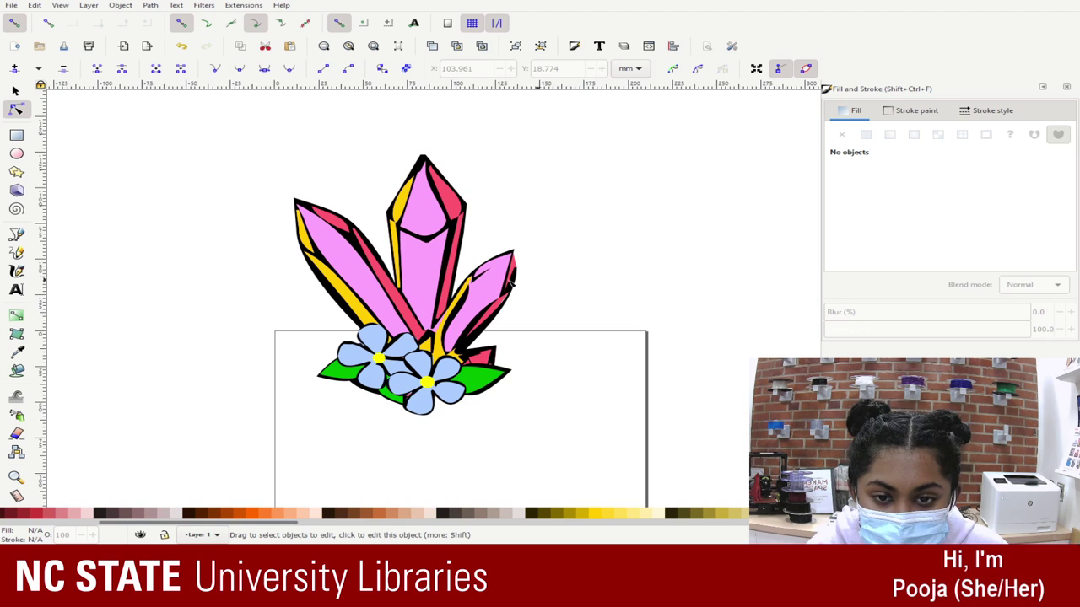
- Recolour the crystal's pink facets orange by lowering the fill's blue value to 46, and deselect the shape
{"action": "left_click", "coordinate": [512, 285]}
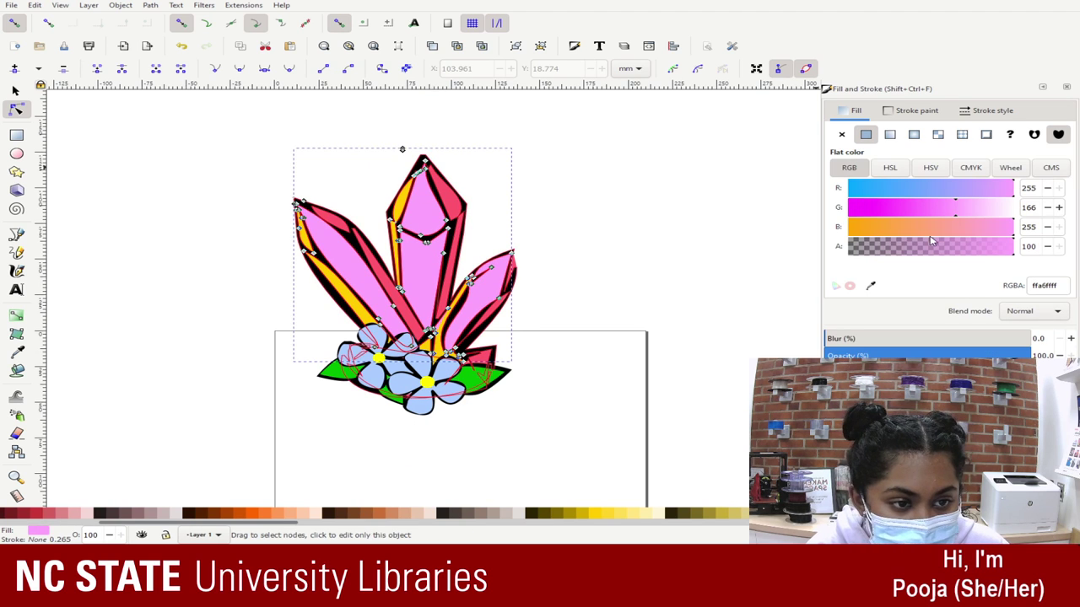
{"action": "left_click", "coordinate": [878, 228]}
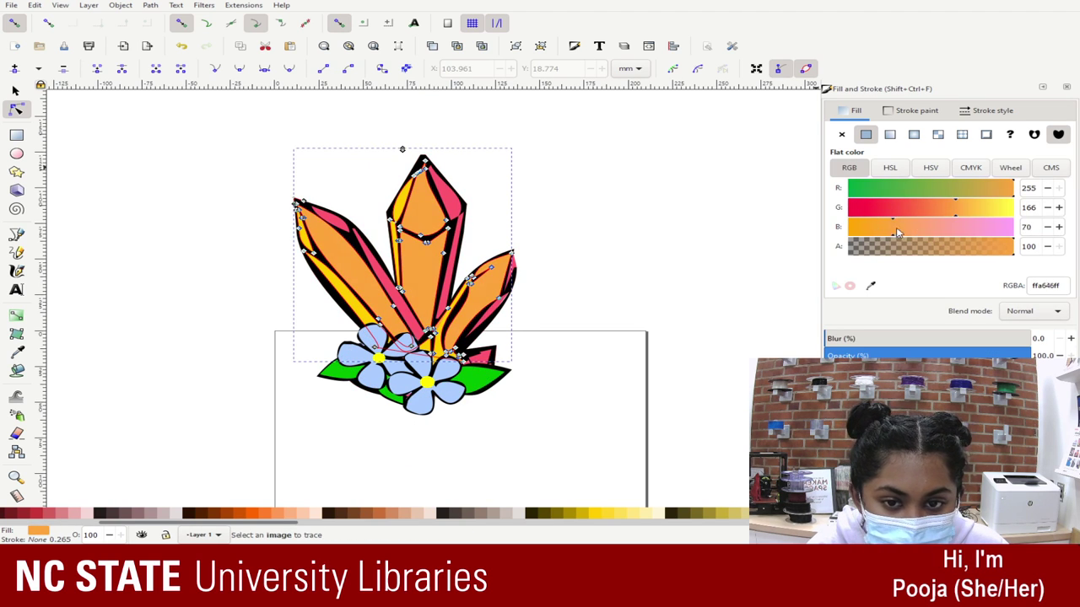
{"action": "left_click", "coordinate": [666, 162]}
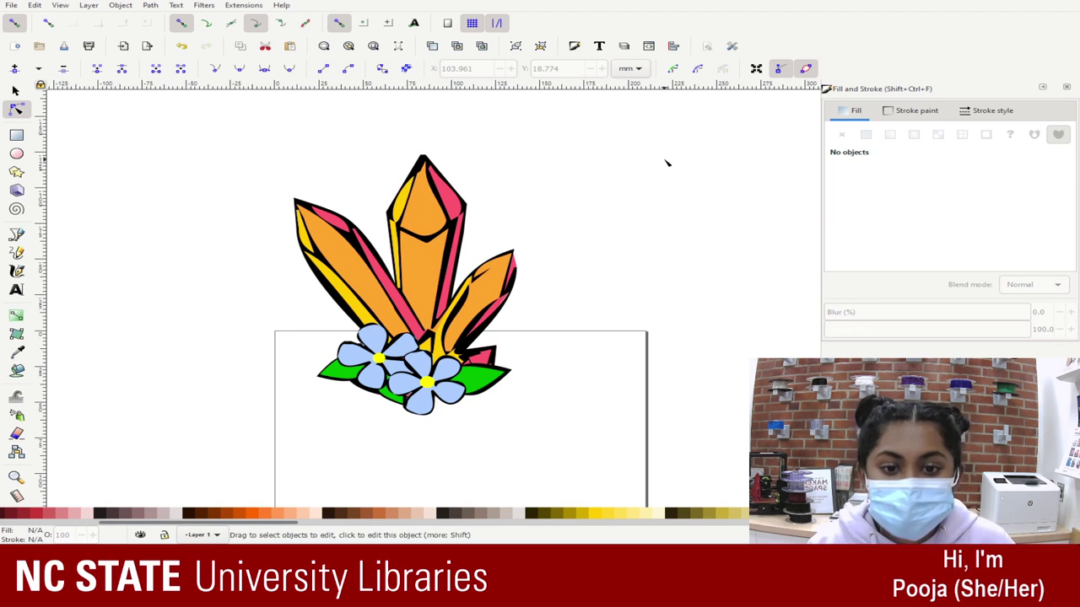
{"action": "key", "text": "minus"}
{"action": "key", "text": "minus"}
{"action": "key", "text": "minus"}
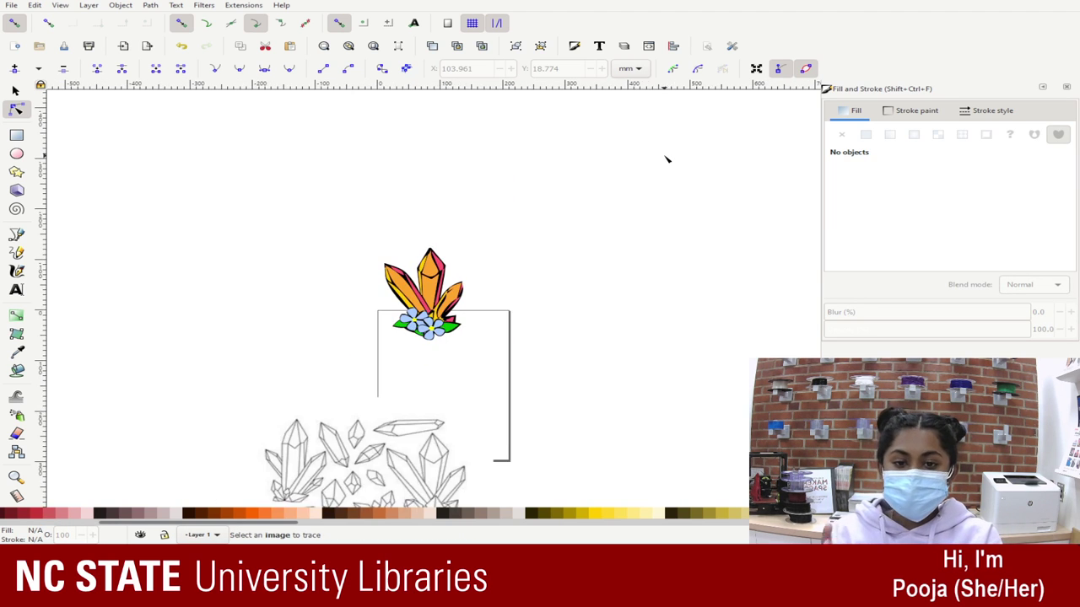
{"action": "key", "text": "plus"}
{"action": "key", "text": "plus"}
{"action": "key", "text": "plus"}
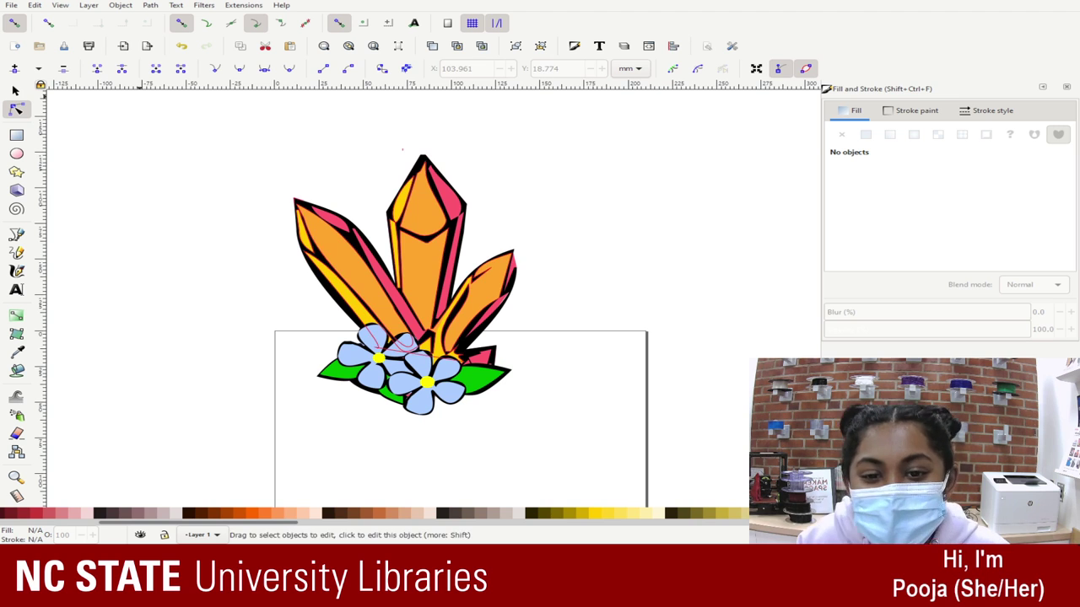
- Delete the grey crystal line-art reference image below the finished illustration
{"action": "key", "text": "ctrl+a"}
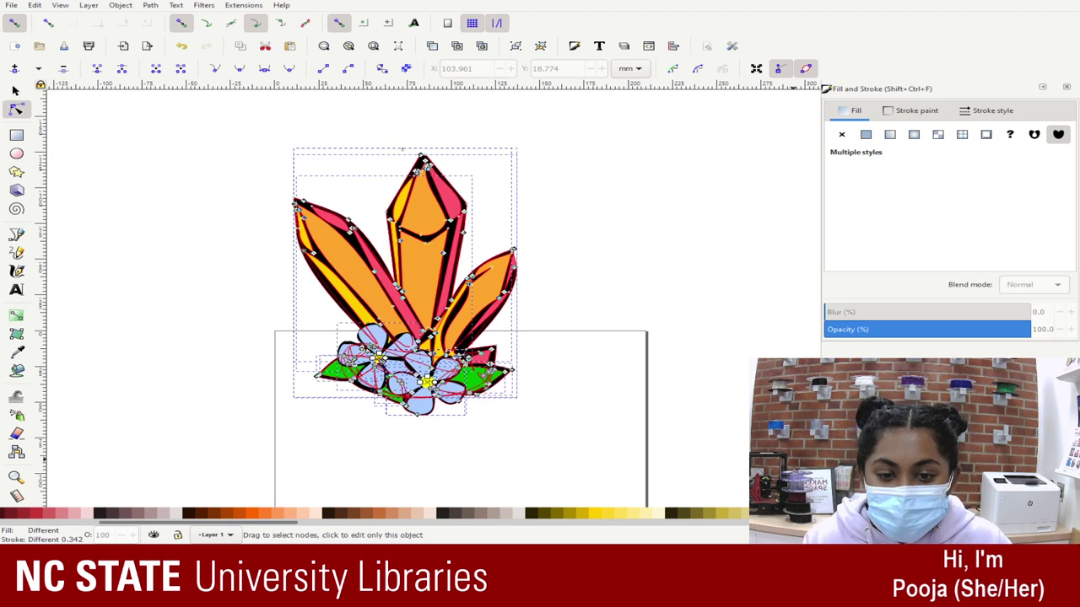
{"action": "scroll", "coordinate": [528, 354], "scroll_direction": "down", "scroll_amount": 10}
{"action": "key", "text": "minus"}
{"action": "key", "text": "minus"}
{"action": "key", "text": "minus"}
{"action": "key", "text": "minus"}
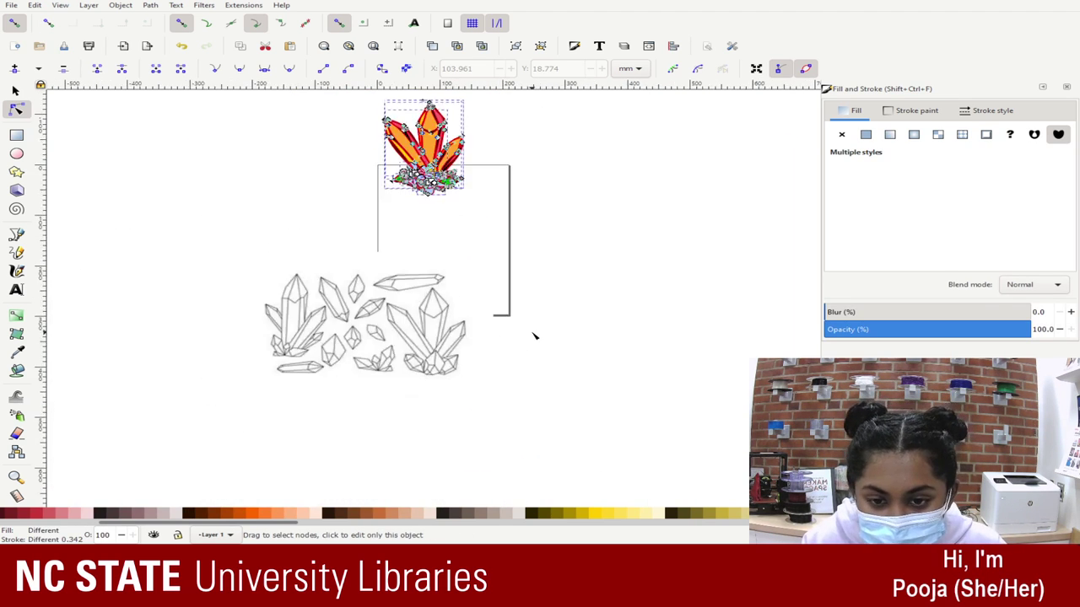
{"action": "left_click_drag", "start_coordinate": [297, 236], "coordinate": [624, 407]}
{"action": "left_click", "coordinate": [333, 290]}
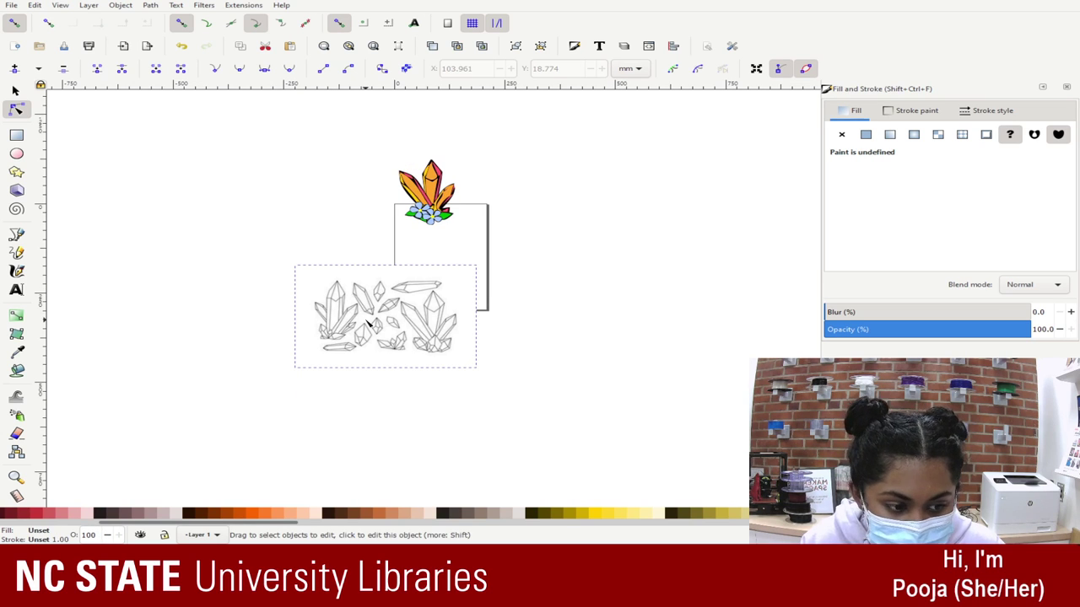
{"action": "scroll", "coordinate": [430, 244], "scroll_direction": "up", "scroll_amount": 1}
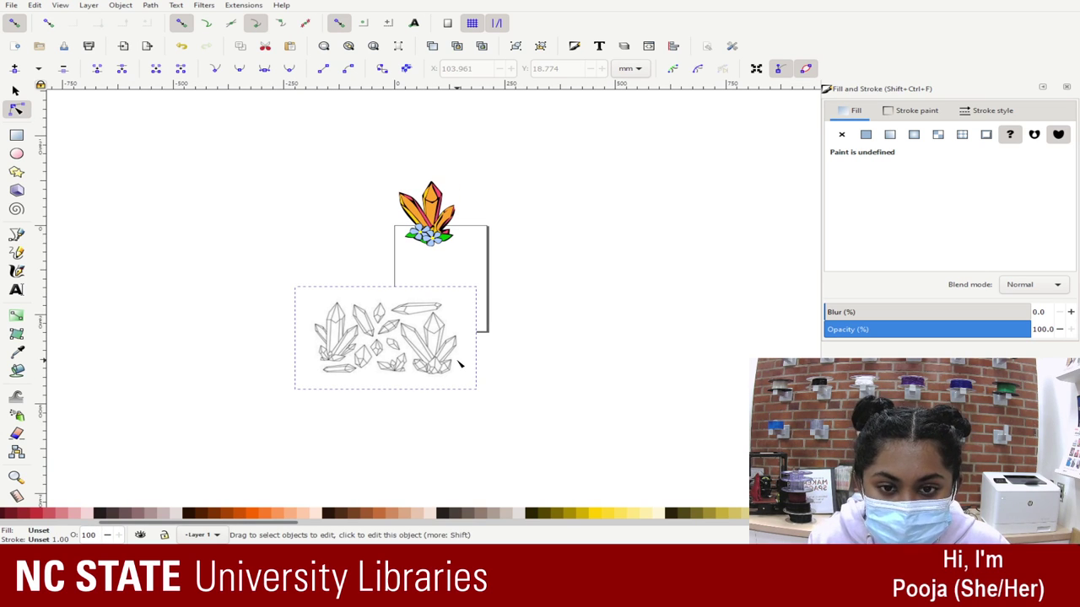
{"action": "left_click", "coordinate": [28, 96]}
{"action": "key", "text": "Delete"}
{"action": "scroll", "coordinate": [368, 324], "scroll_direction": "up", "scroll_amount": 3}
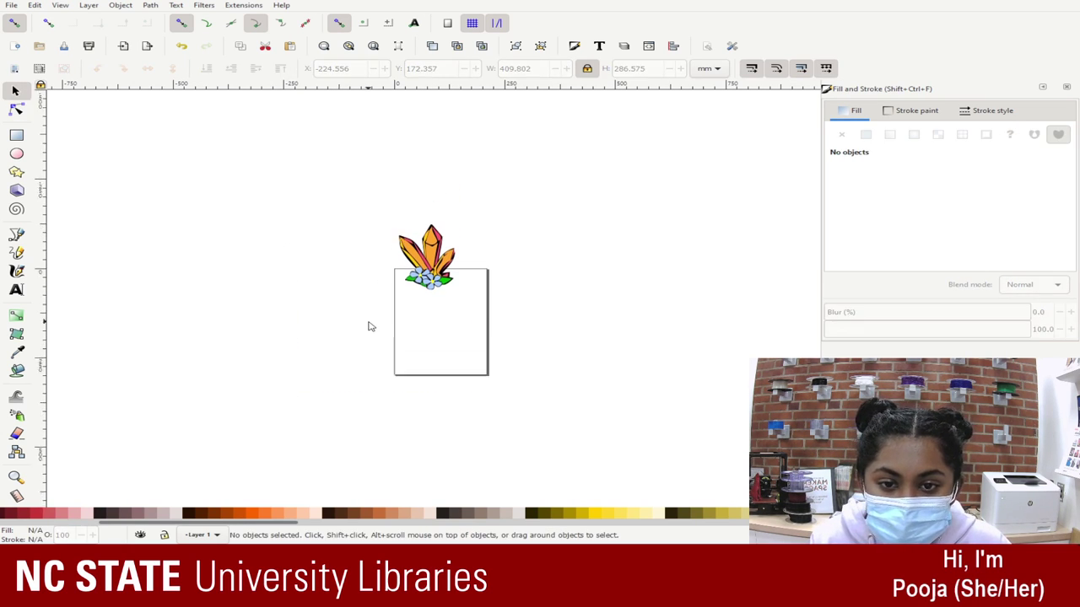
- Select the whole crystal and flower illustration and paste a copy in the empty area to the left of the page
{"action": "key", "text": "plus"}
{"action": "key", "text": "plus"}
{"action": "scroll", "coordinate": [369, 325], "scroll_direction": "down", "scroll_amount": 2}
{"action": "key", "text": "plus"}
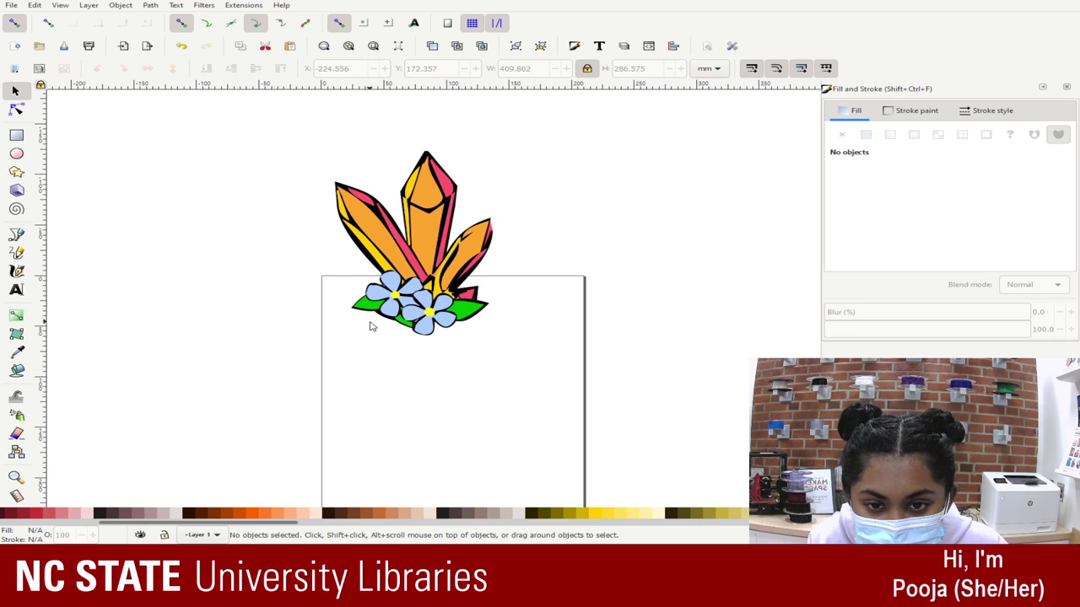
{"action": "left_click_drag", "start_coordinate": [626, 339], "coordinate": [230, 387]}
{"action": "key", "text": "ctrl+c"}
{"action": "key", "text": "ctrl+v"}
{"action": "scroll", "coordinate": [381, 308], "scroll_direction": "down", "scroll_amount": 5}
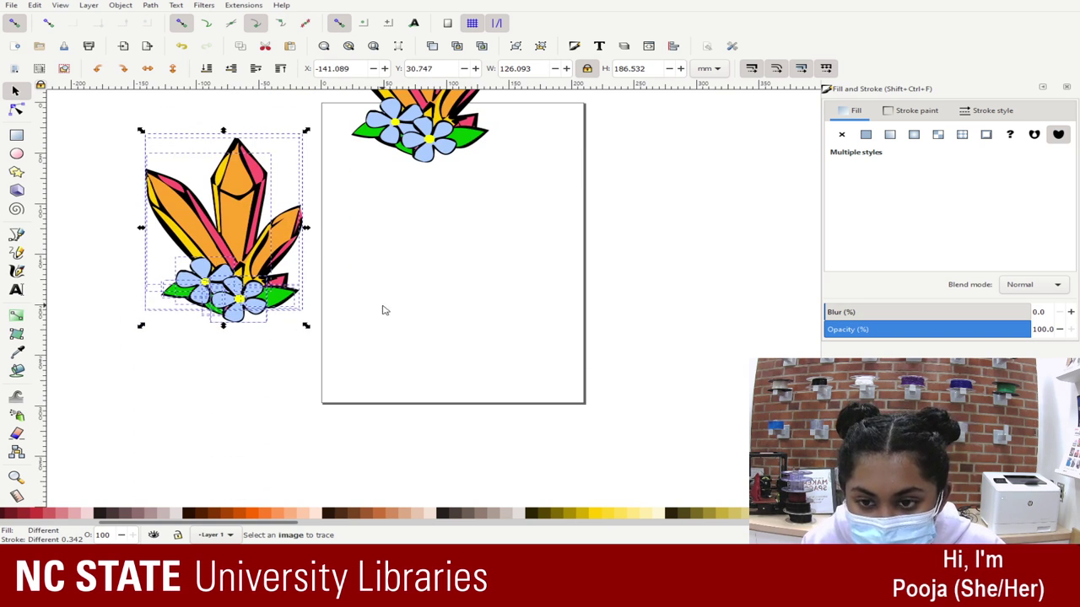
- Pull the copy's crystal layers apart into a row of pink silhouette, orange facets, yellow cutout and black outline
{"action": "left_click", "coordinate": [380, 309]}
{"action": "left_click_drag", "start_coordinate": [245, 200], "coordinate": [456, 303]}
{"action": "left_click_drag", "start_coordinate": [689, 301], "coordinate": [703, 331]}
{"action": "left_click_drag", "start_coordinate": [433, 318], "coordinate": [177, 391]}
{"action": "left_click_drag", "start_coordinate": [268, 208], "coordinate": [727, 184]}
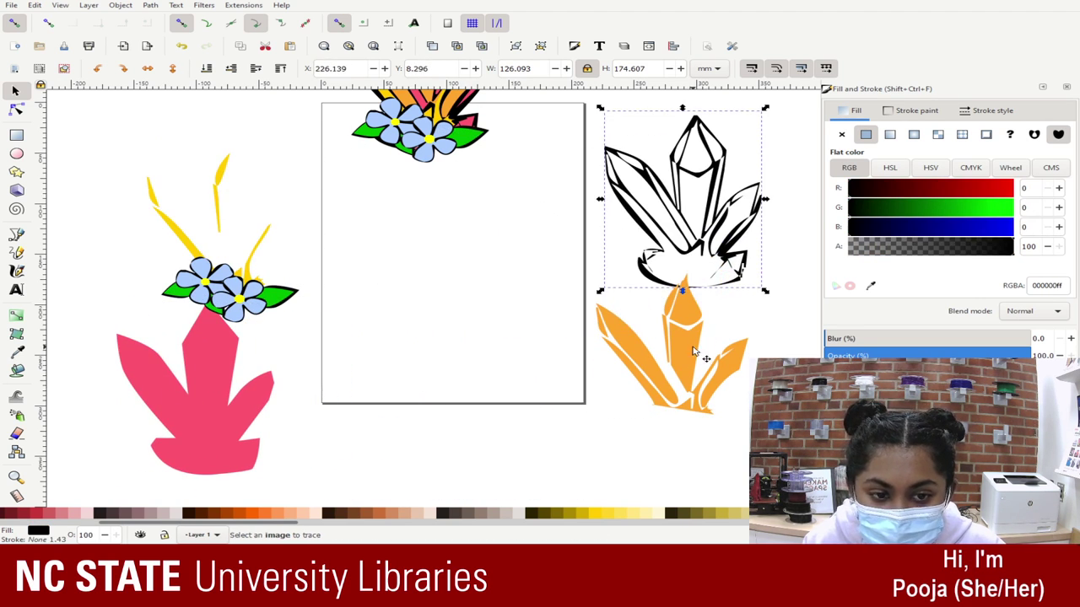
{"action": "left_click_drag", "start_coordinate": [685, 363], "coordinate": [378, 401]}
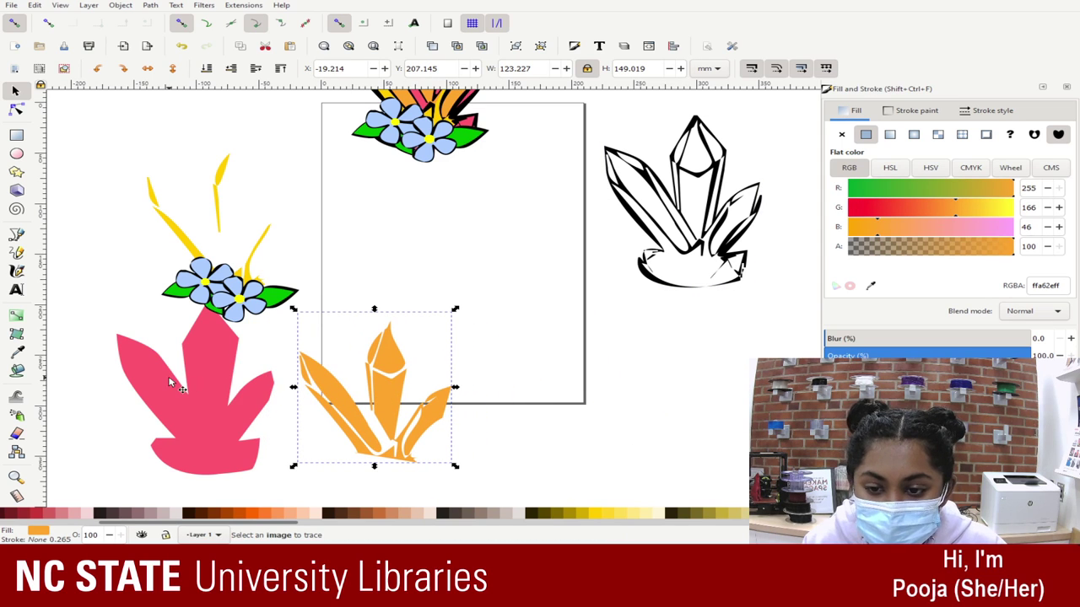
{"action": "left_click_drag", "start_coordinate": [217, 194], "coordinate": [543, 361]}
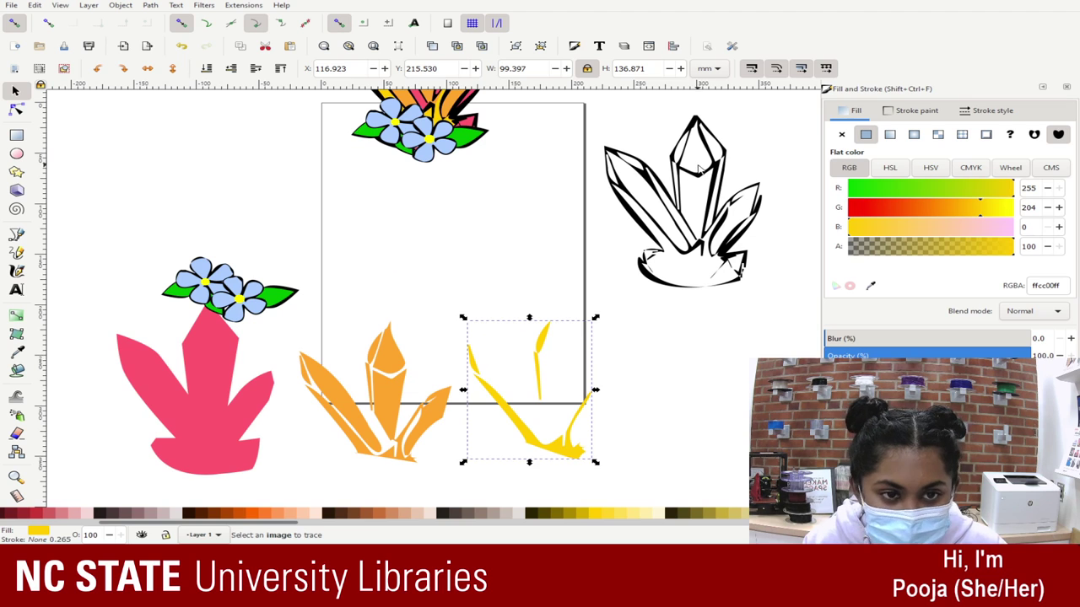
{"action": "left_click_drag", "start_coordinate": [699, 169], "coordinate": [718, 457]}
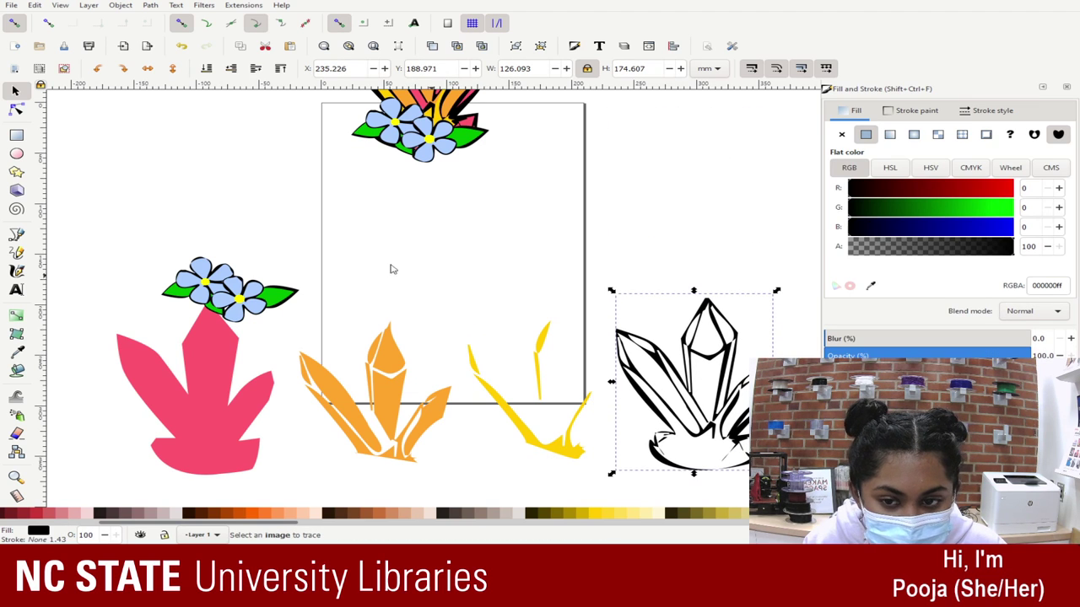
- Separate the copy's flowers by moving the black petal outline, the outlined left flower and the plain blue petals apart
{"action": "left_click_drag", "start_coordinate": [256, 291], "coordinate": [695, 251]}
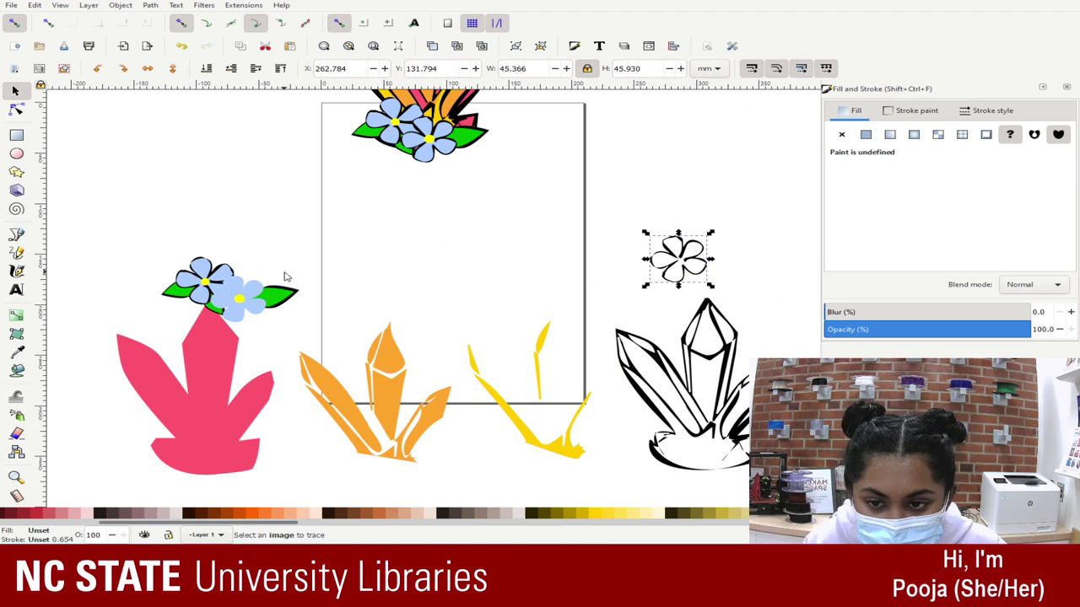
{"action": "left_click_drag", "start_coordinate": [221, 270], "coordinate": [616, 240]}
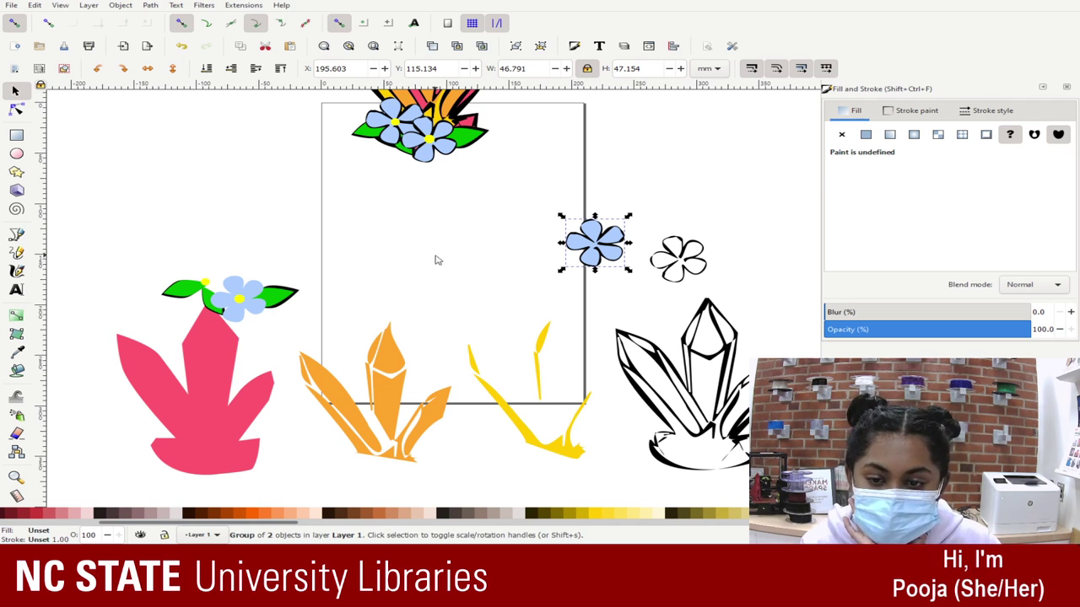
{"action": "left_click_drag", "start_coordinate": [249, 296], "coordinate": [253, 188]}
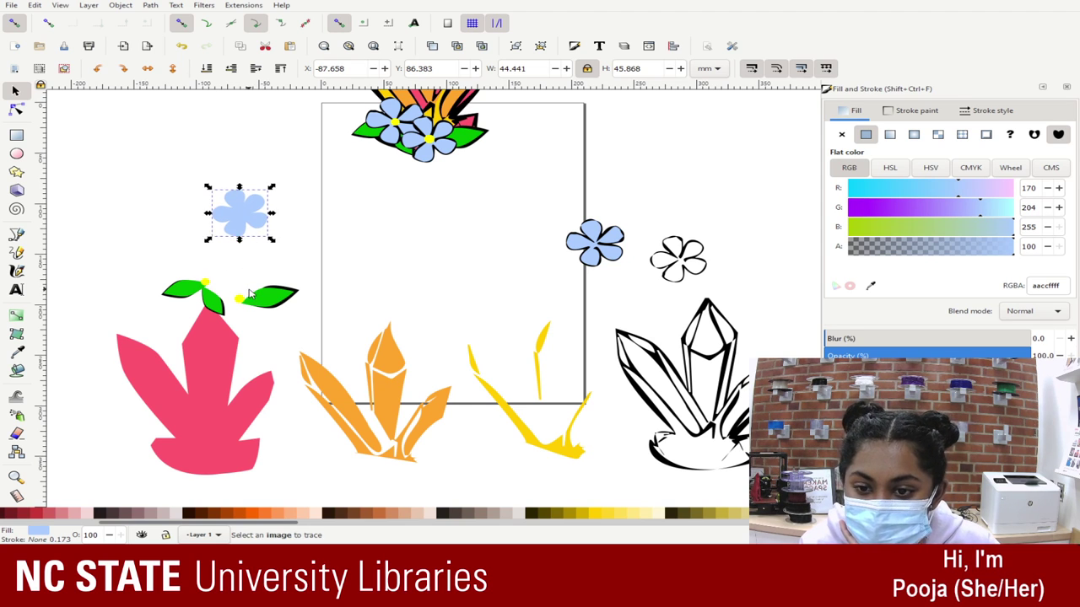
- Separate the copy's green leaf fills and yellow flower centres from the black leaf shapes, grouping the black ones near the petal outline
{"action": "left_click_drag", "start_coordinate": [266, 297], "coordinate": [317, 203]}
{"action": "left_click_drag", "start_coordinate": [240, 299], "coordinate": [729, 242]}
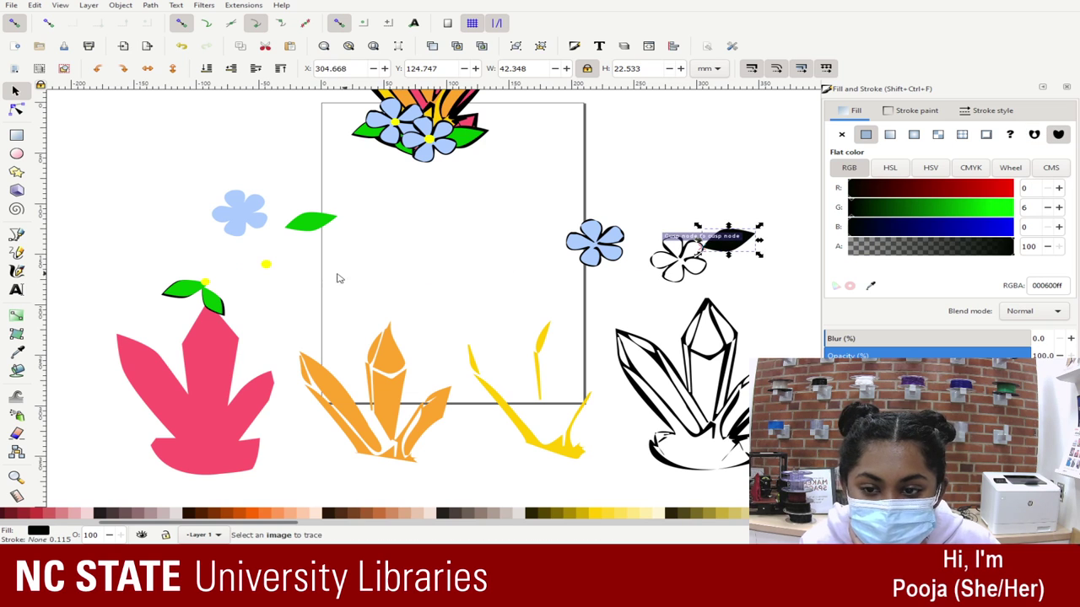
{"action": "left_click_drag", "start_coordinate": [181, 293], "coordinate": [334, 239]}
{"action": "left_click_drag", "start_coordinate": [216, 304], "coordinate": [302, 230]}
{"action": "left_click_drag", "start_coordinate": [206, 281], "coordinate": [253, 255]}
{"action": "left_click_drag", "start_coordinate": [190, 299], "coordinate": [774, 285]}
{"action": "left_click_drag", "start_coordinate": [216, 300], "coordinate": [700, 213]}
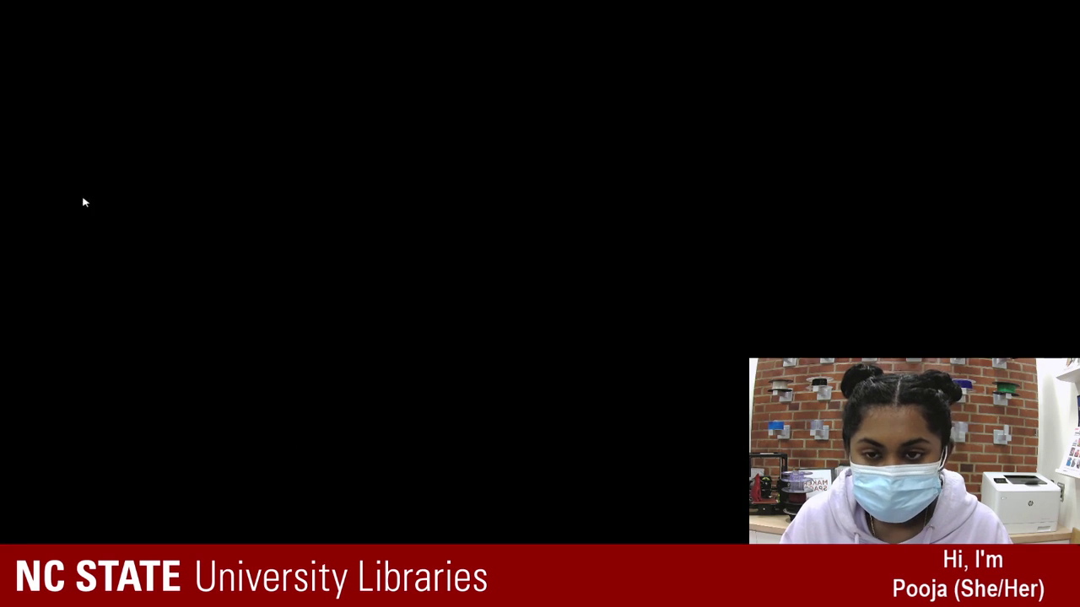
- Save the document
{"action": "key", "text": "ctrl+s"}
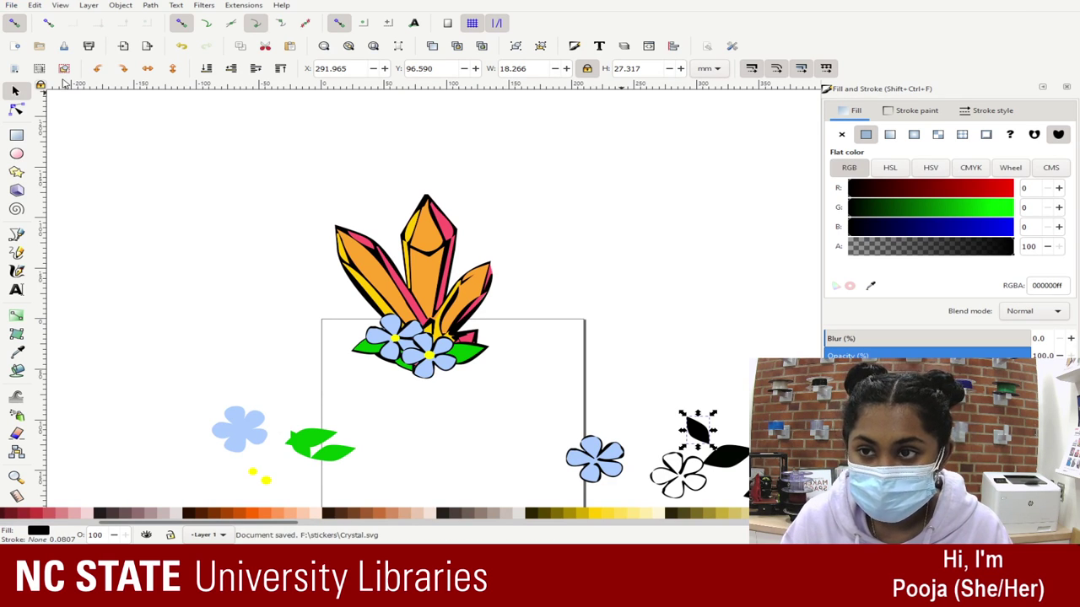
{"action": "scroll", "coordinate": [348, 250], "scroll_direction": "down", "scroll_amount": 4}
{"action": "scroll", "coordinate": [237, 207], "scroll_direction": "up", "scroll_amount": 1}
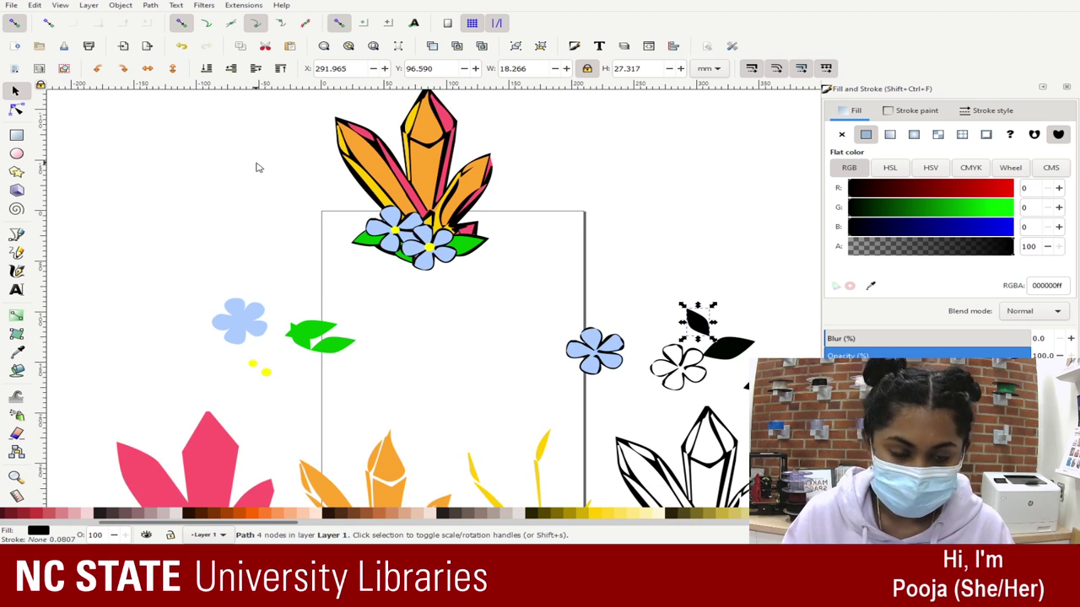
{"action": "scroll", "coordinate": [258, 169], "scroll_direction": "down", "scroll_amount": 4}
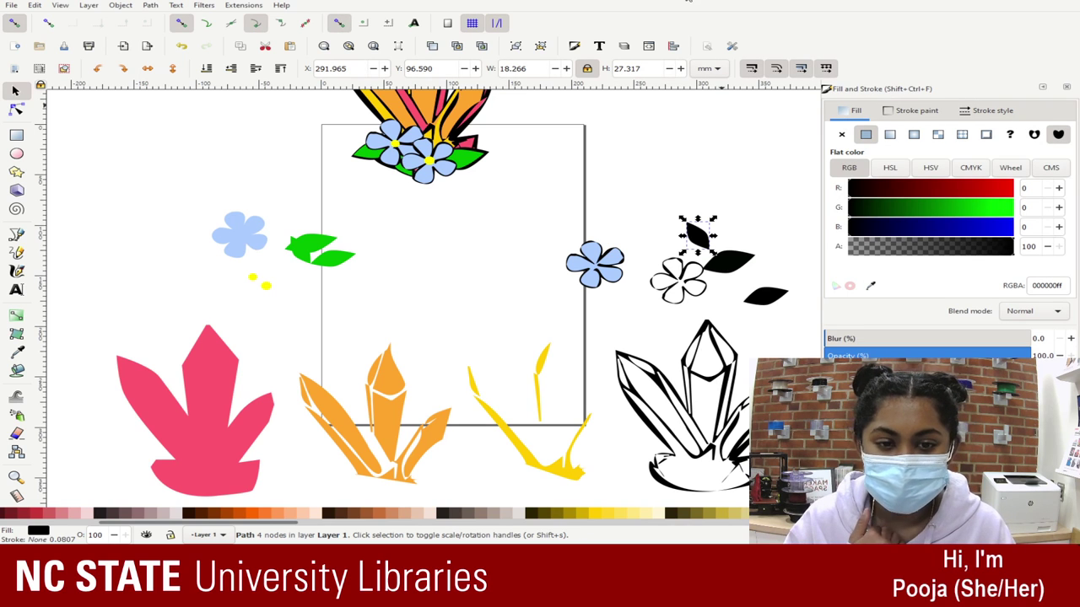
- Delete all the separated pieces of the copy, including the pink crystal silhouette
{"action": "left_click_drag", "start_coordinate": [593, 262], "coordinate": [598, 257]}
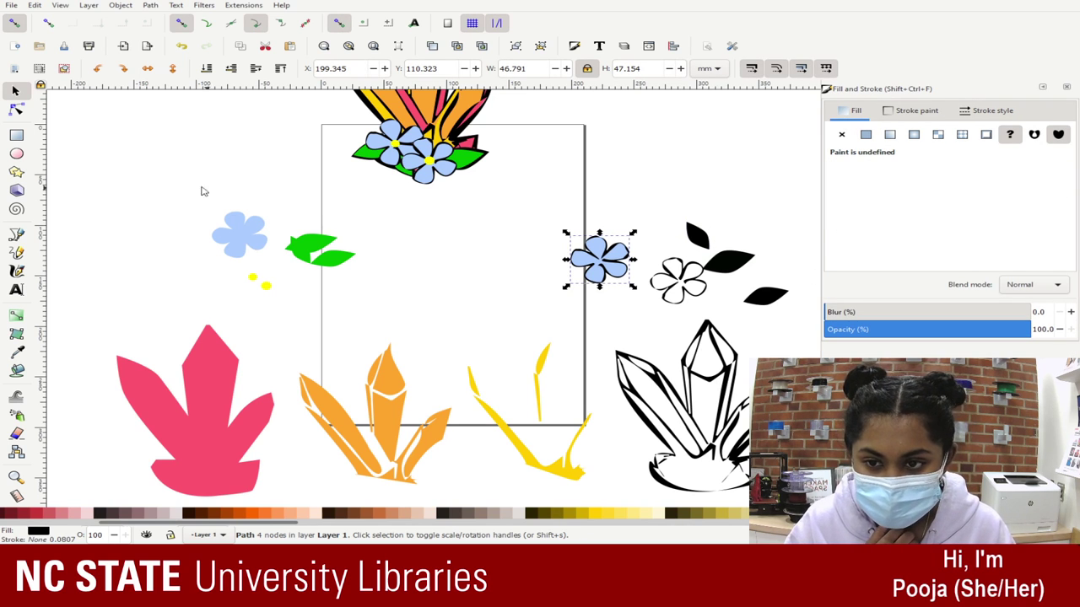
{"action": "mouse_move", "coordinate": [167, 161]}
{"action": "left_mouse_down"}
{"action": "mouse_move", "coordinate": [430, 455]}
{"action": "mouse_move", "coordinate": [732, 525]}
{"action": "mouse_move", "coordinate": [797, 442]}
{"action": "mouse_move", "coordinate": [748, 442]}
{"action": "left_mouse_up"}
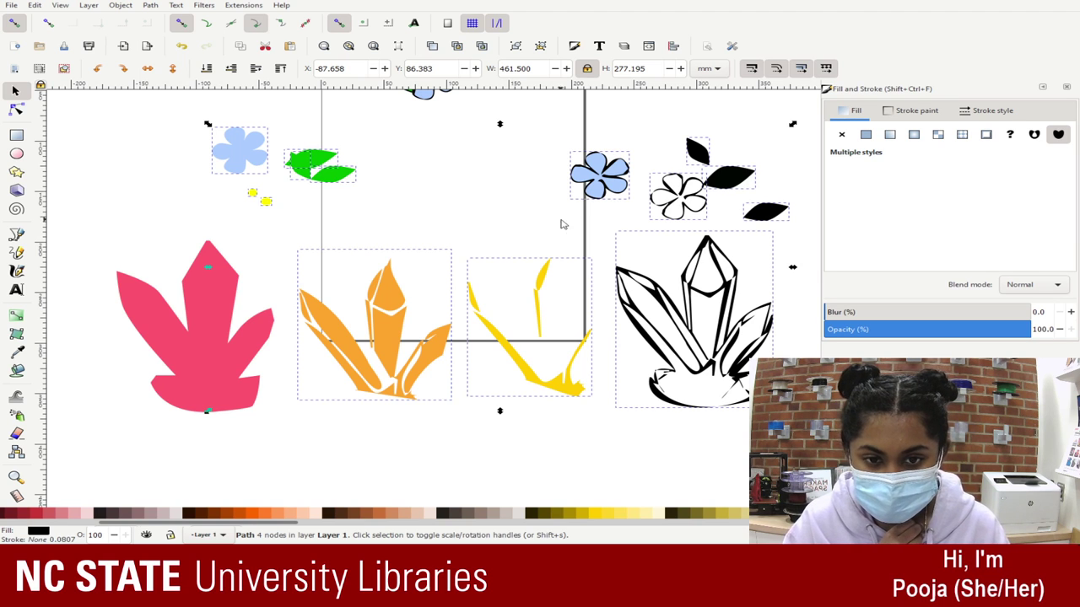
{"action": "key", "text": "Delete"}
{"action": "left_click_drag", "start_coordinate": [117, 194], "coordinate": [128, 410]}
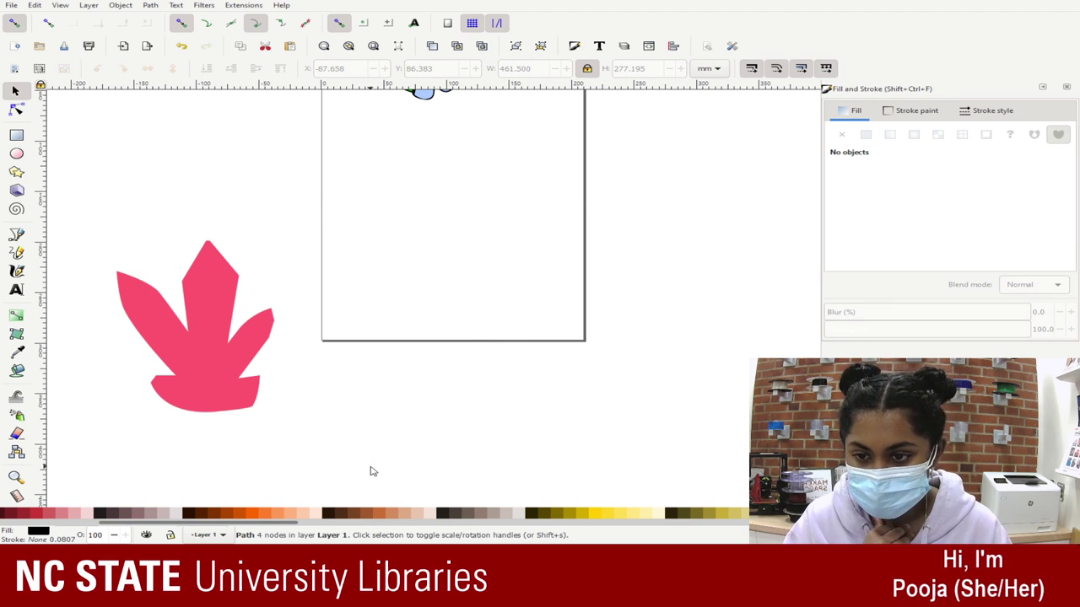
{"action": "left_click", "coordinate": [230, 395]}
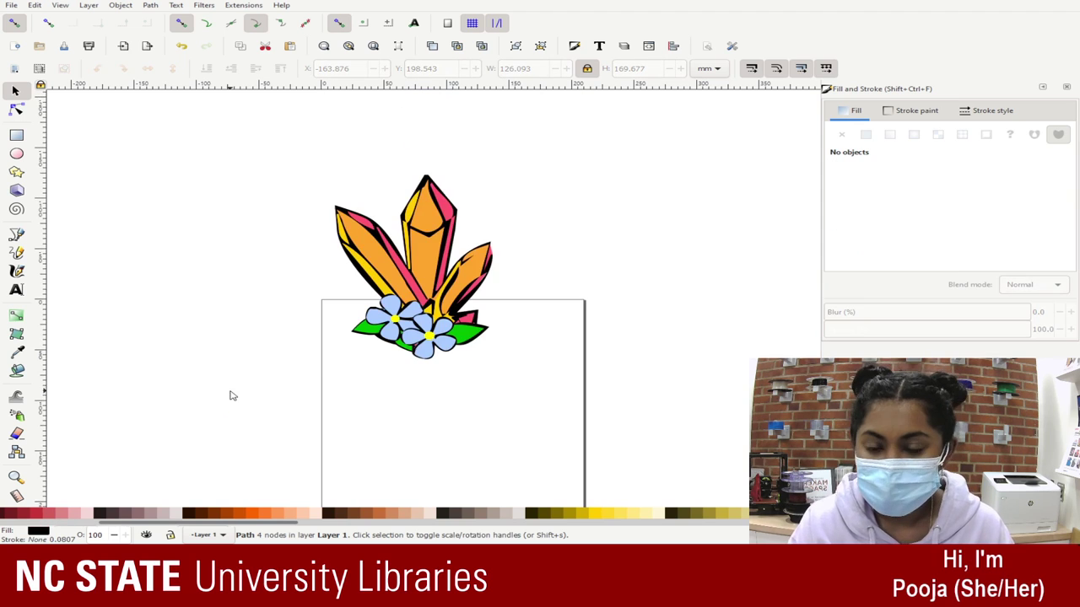
- Examine the flowers, leaves and golden cutout at the crystal's base up close
{"action": "left_click", "coordinate": [368, 285]}
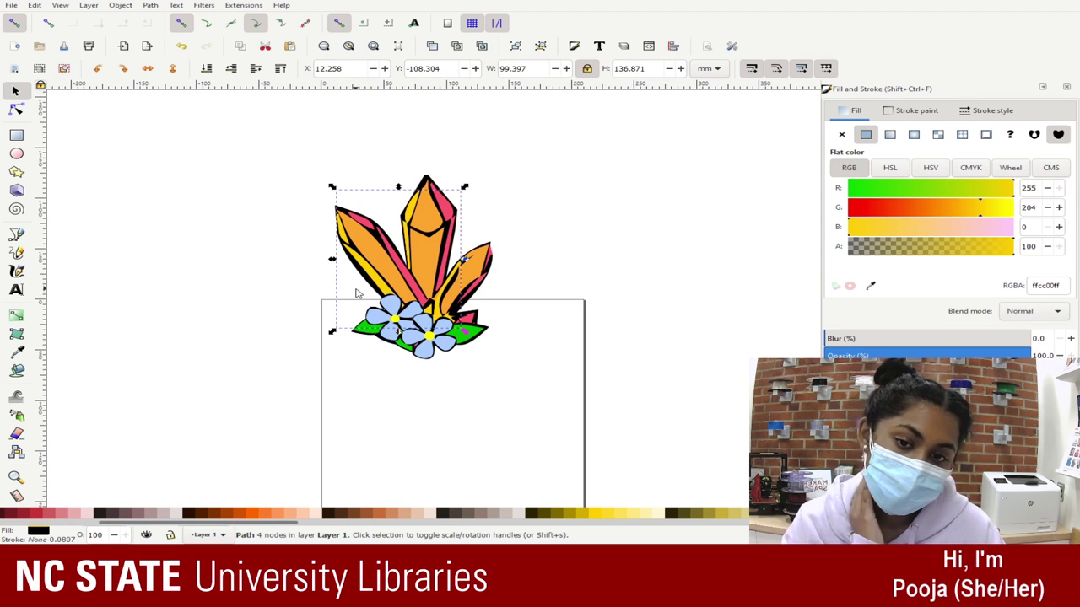
{"action": "scroll", "coordinate": [473, 320], "scroll_direction": "down", "scroll_amount": 1}
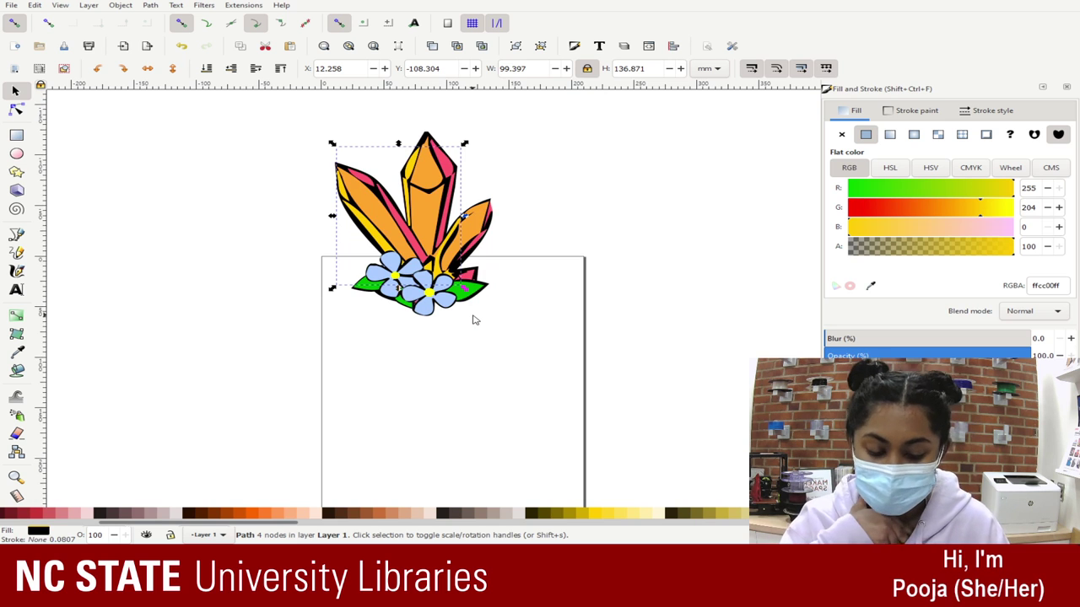
{"action": "key", "text": "plus"}
{"action": "key", "text": "plus"}
{"action": "key", "text": "plus"}
{"action": "scroll", "coordinate": [474, 320], "scroll_direction": "up", "scroll_amount": 4}
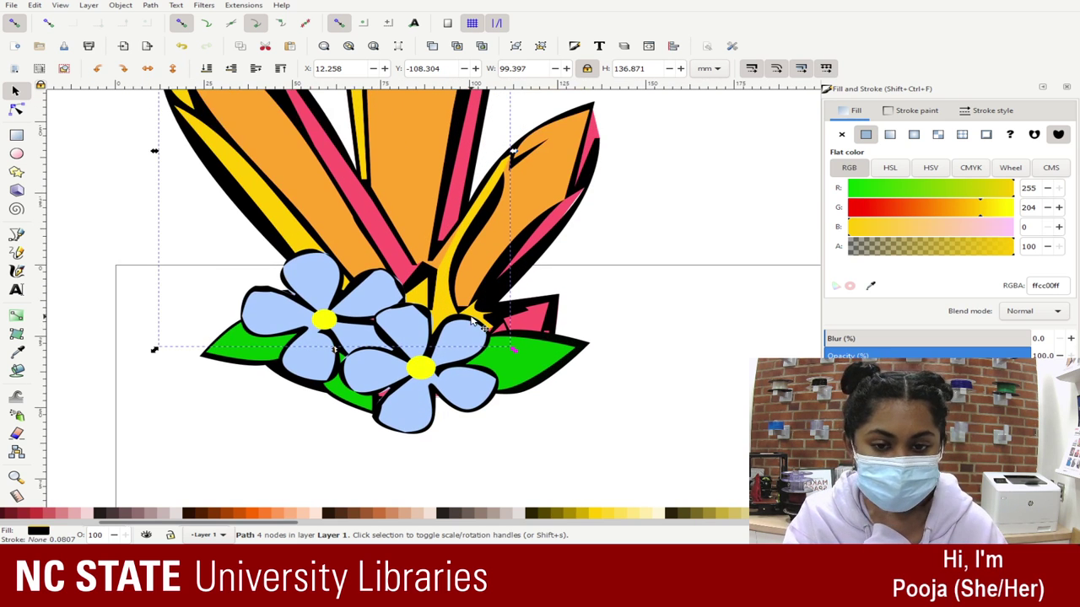
{"action": "left_click", "coordinate": [574, 341]}
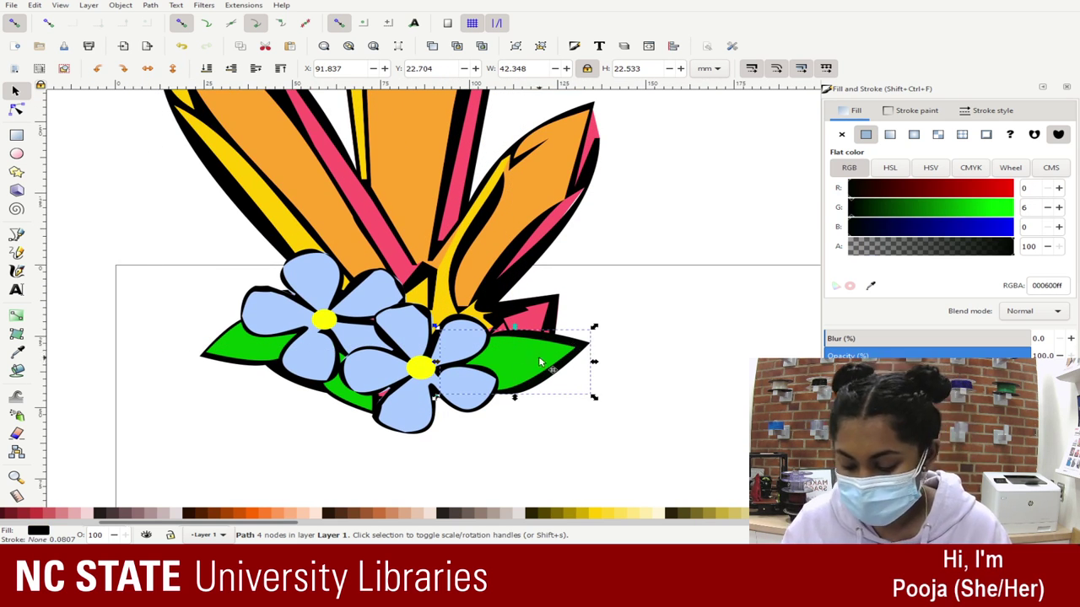
{"action": "scroll", "coordinate": [93, 233], "scroll_direction": "up", "scroll_amount": 1}
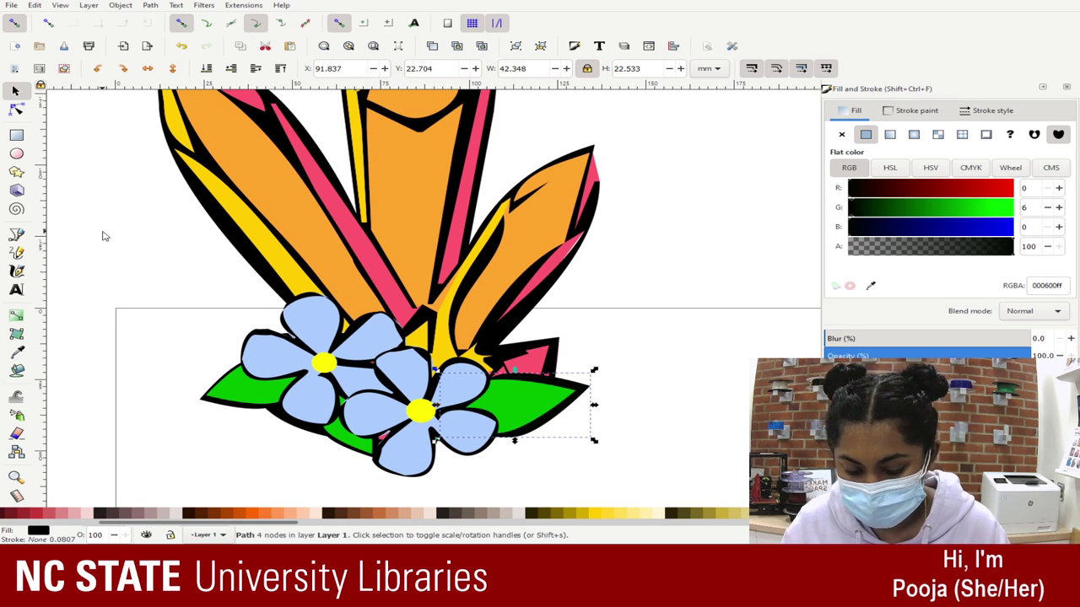
- Copy the whole crystal and flower illustration and place the duplicate over the page's right edge, below and right of the original
{"action": "key", "text": "minus"}
{"action": "key", "text": "minus"}
{"action": "key", "text": "minus"}
{"action": "mouse_move", "coordinate": [248, 157]}
{"action": "left_mouse_down"}
{"action": "mouse_move", "coordinate": [292, 340]}
{"action": "mouse_move", "coordinate": [586, 402]}
{"action": "left_mouse_up"}
{"action": "key", "text": "ctrl+c"}
{"action": "key", "text": "ctrl+v"}
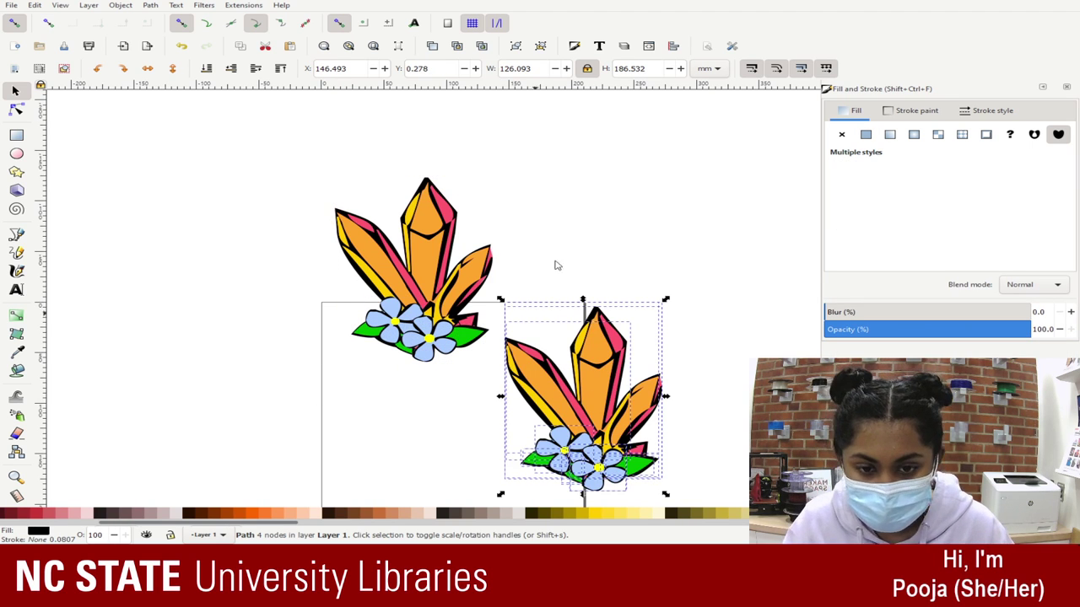
{"action": "scroll", "coordinate": [649, 188], "scroll_direction": "down", "scroll_amount": 1}
{"action": "left_click_drag", "start_coordinate": [626, 294], "coordinate": [683, 301]}
{"action": "scroll", "coordinate": [638, 287], "scroll_direction": "down", "scroll_amount": 4}
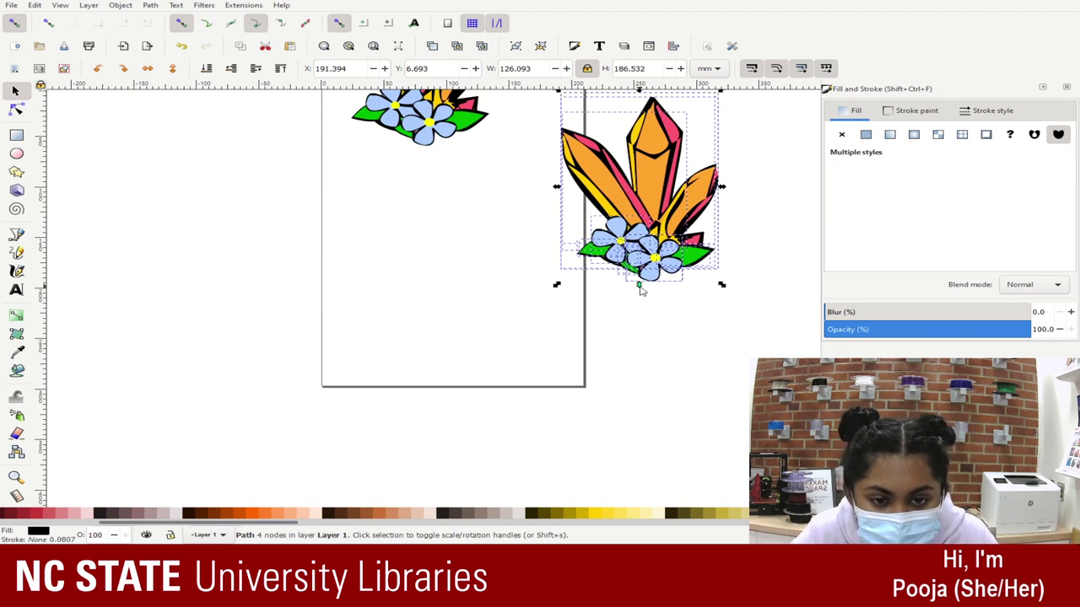
- Deselect the duplicate and delete the yellow centres of both its flowers
{"action": "scroll", "coordinate": [639, 287], "scroll_direction": "up", "scroll_amount": 1}
{"action": "scroll", "coordinate": [709, 216], "scroll_direction": "up", "scroll_amount": 2}
{"action": "left_click", "coordinate": [739, 210]}
{"action": "left_click_drag", "start_coordinate": [680, 167], "coordinate": [847, 192]}
{"action": "left_click", "coordinate": [540, 368]}
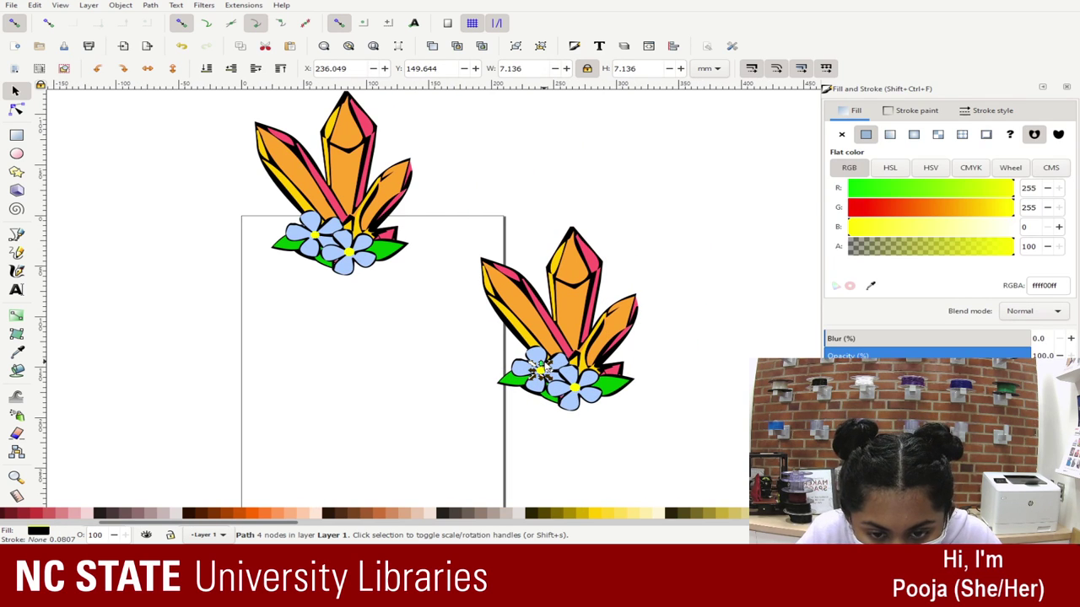
{"action": "key", "text": "Delete"}
{"action": "left_click", "coordinate": [577, 390], "text": "ctrl"}
{"action": "key", "text": "Escape"}
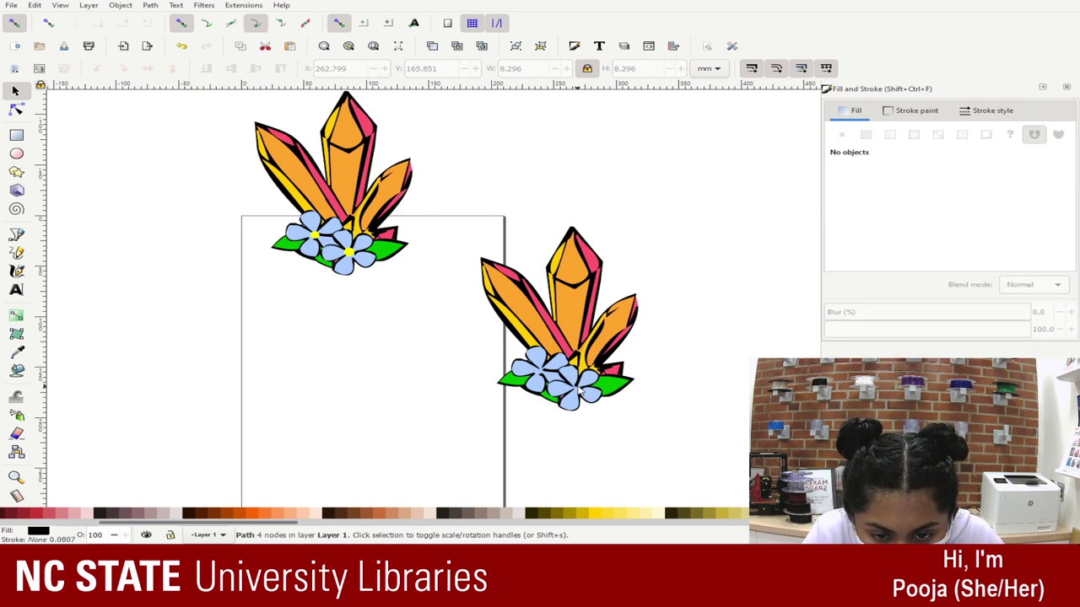
- Send the duplicate's front flower outline to the bottom of the stack and delete that flower's blue fill
{"action": "left_click", "coordinate": [579, 403]}
{"action": "key", "text": "Escape"}
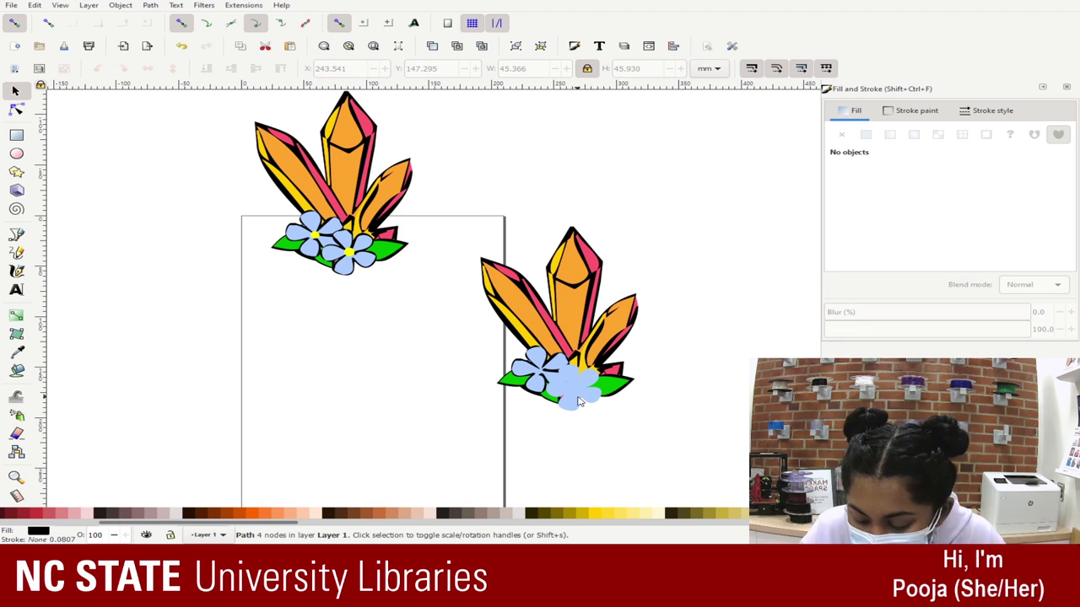
{"action": "left_click", "coordinate": [569, 395]}
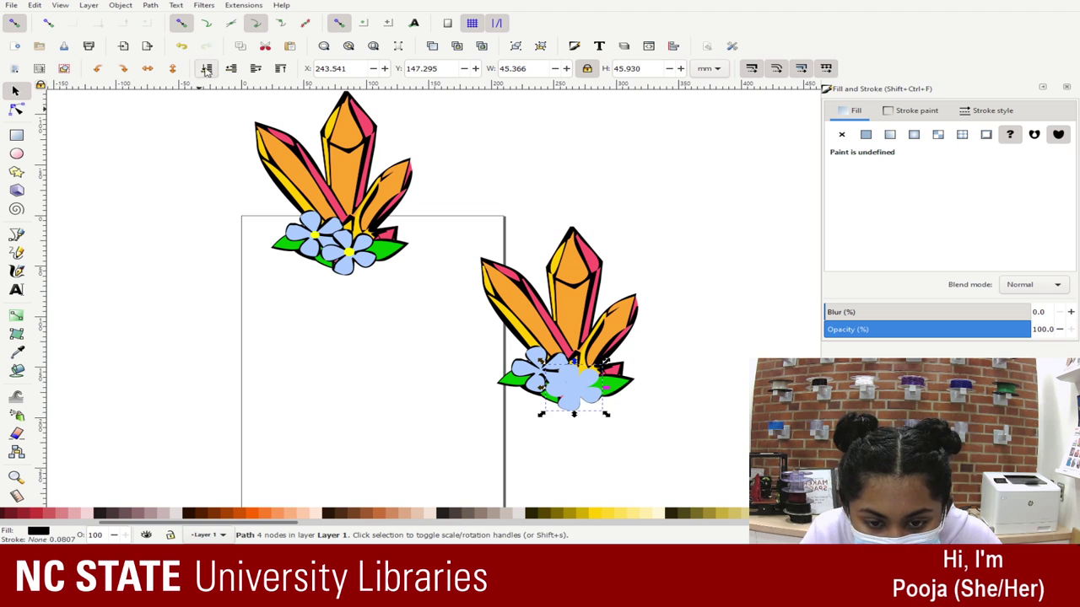
{"action": "left_click", "coordinate": [570, 382], "text": "ctrl"}
{"action": "key", "text": "Delete"}
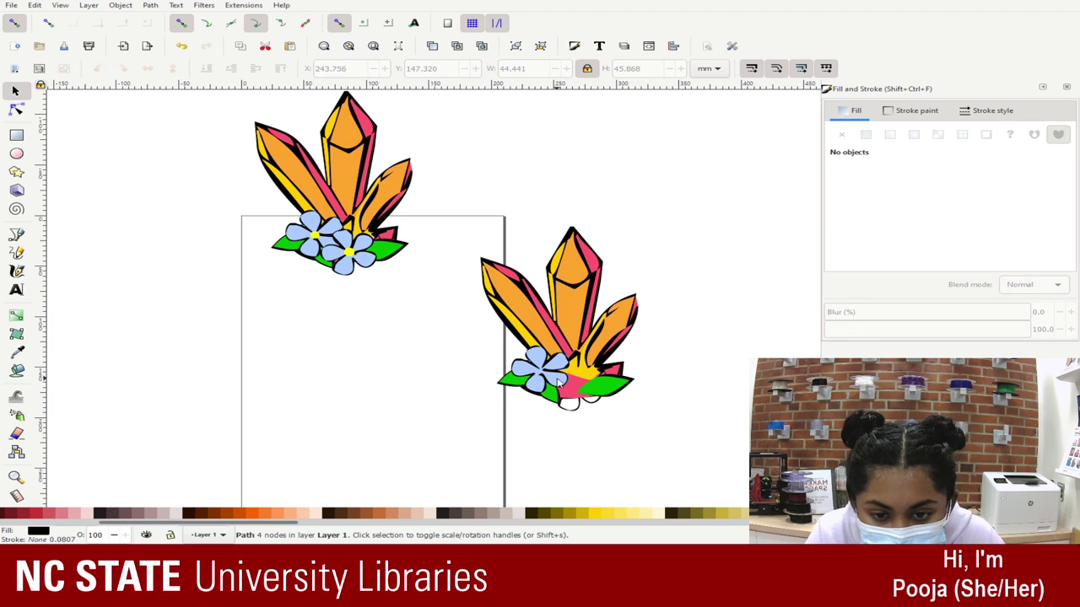
- Send the duplicate's remaining blue flower fill to the bottom and delete the green fills of its leaves
{"action": "left_click", "coordinate": [557, 379]}
{"action": "left_click", "coordinate": [206, 69]}
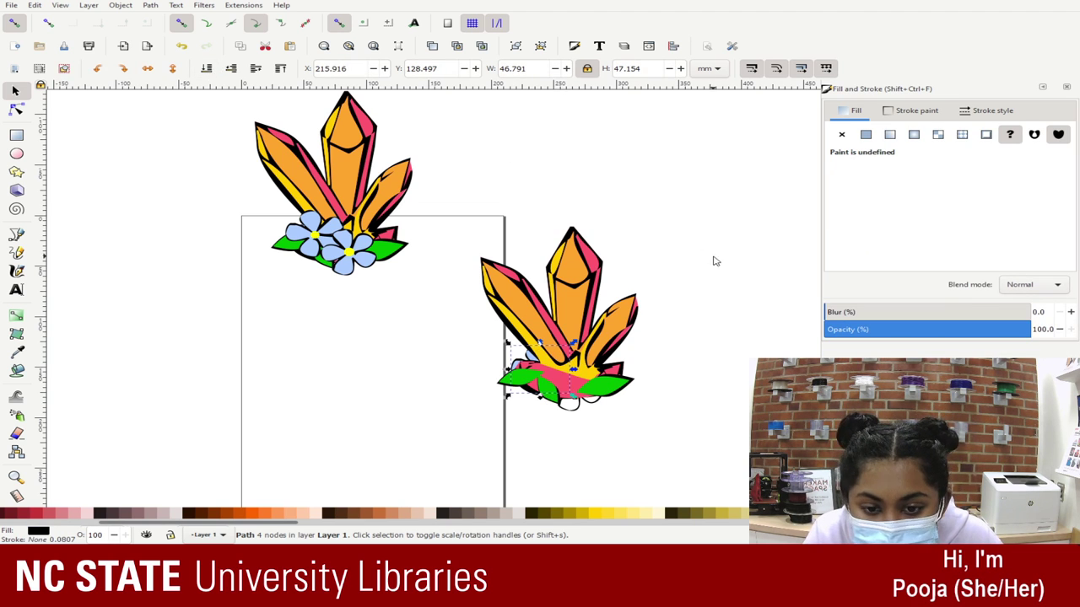
{"action": "left_click", "coordinate": [711, 259]}
{"action": "left_click", "coordinate": [556, 396]}
{"action": "key", "text": "Delete"}
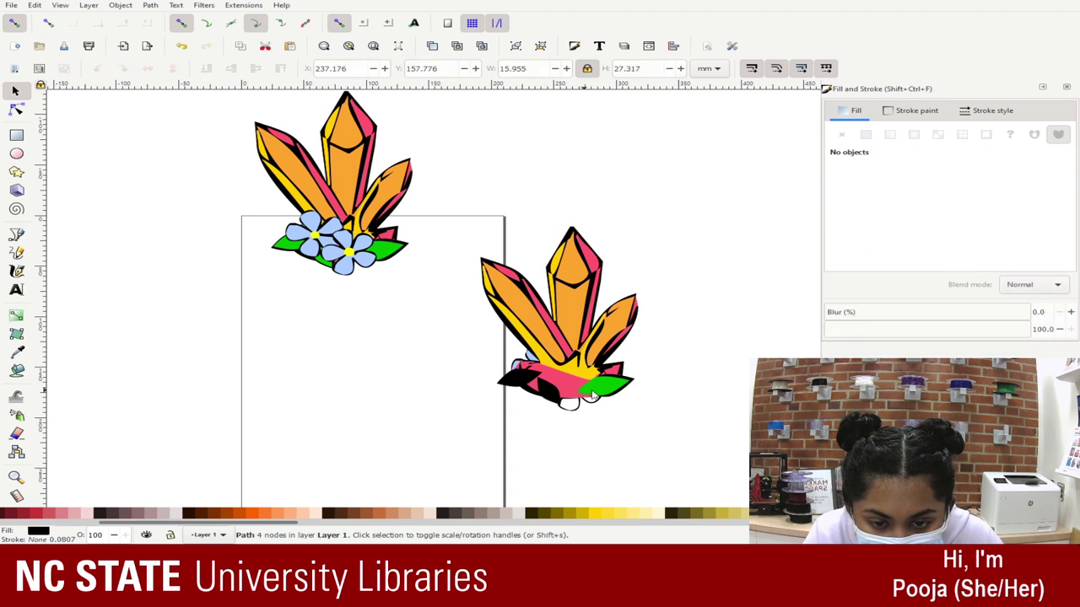
{"action": "left_click", "coordinate": [603, 388]}
{"action": "key", "text": "Delete"}
- Delete the pink, golden yellow and orange fill layers from the duplicate crystals
{"action": "left_click", "coordinate": [583, 380]}
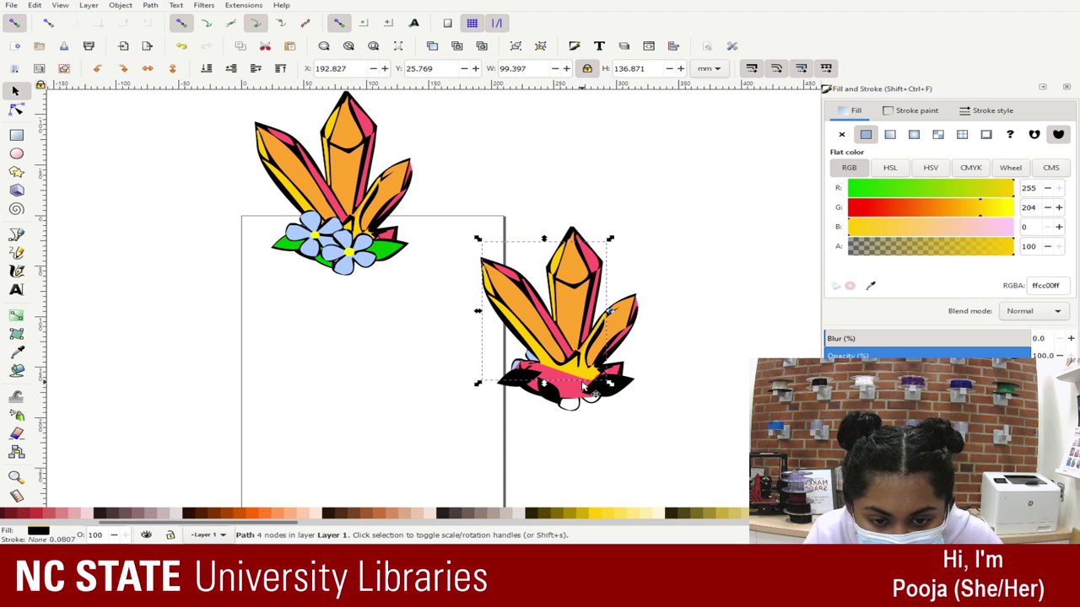
{"action": "left_click", "coordinate": [582, 394]}
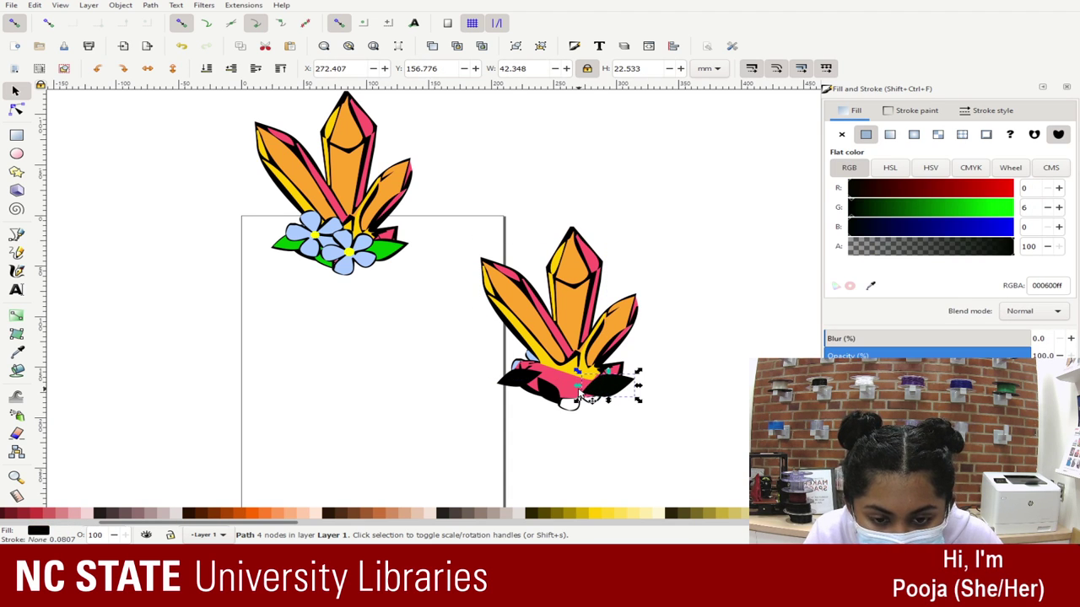
{"action": "left_click", "coordinate": [561, 375]}
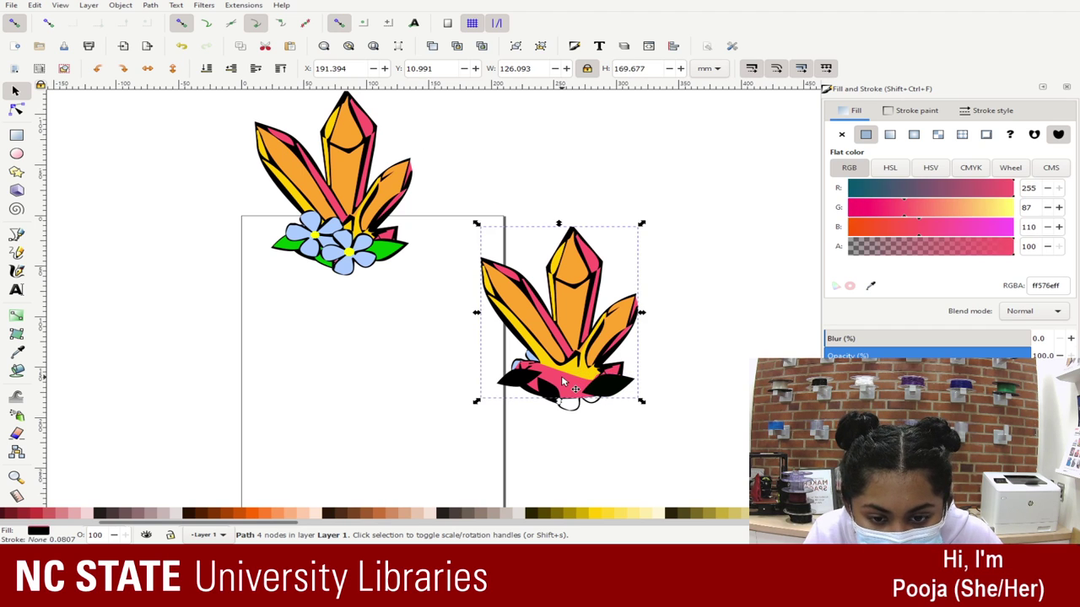
{"action": "key", "text": "Delete"}
{"action": "left_click", "coordinate": [572, 369]}
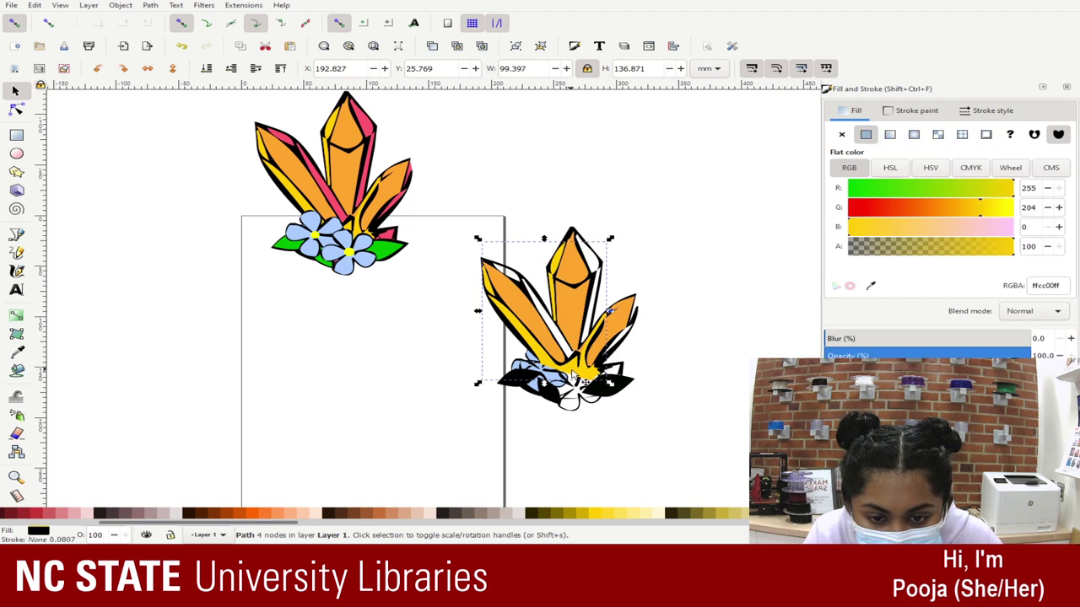
{"action": "key", "text": "Delete"}
{"action": "left_click", "coordinate": [624, 321]}
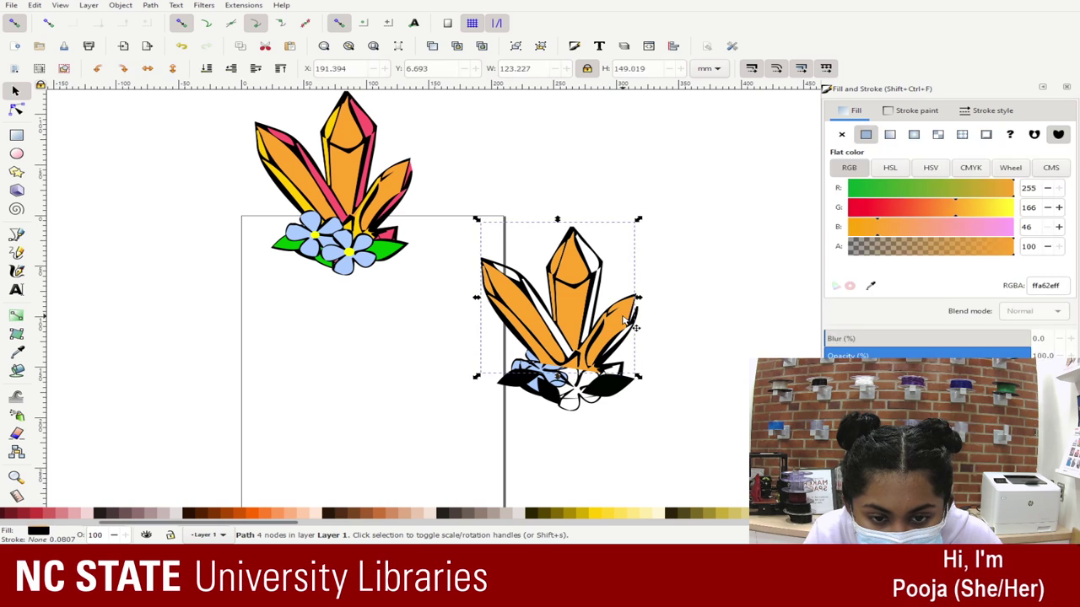
{"action": "key", "text": "Delete"}
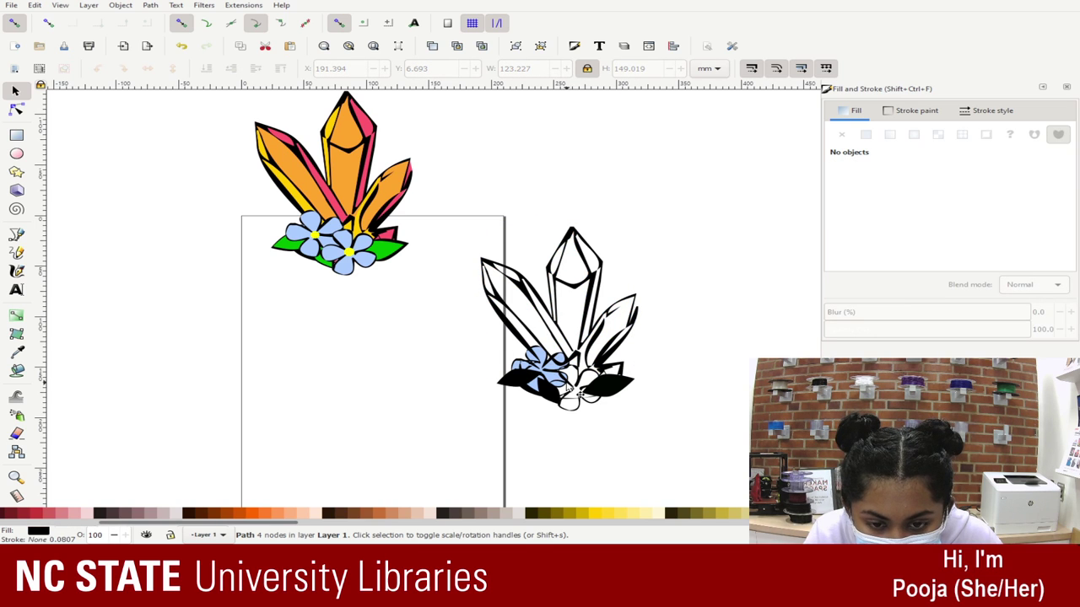
- Send the duplicate's black leaf shapes and crystal outline to the bottom, behind the blue flower
{"action": "left_click", "coordinate": [569, 382]}
{"action": "left_click", "coordinate": [537, 391]}
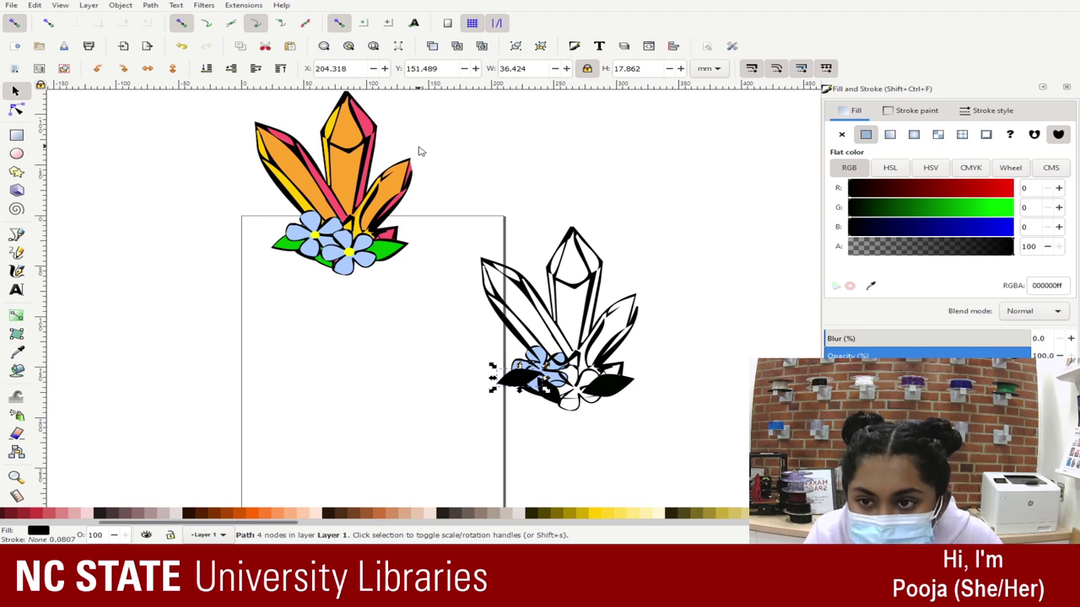
{"action": "left_click", "coordinate": [617, 392]}
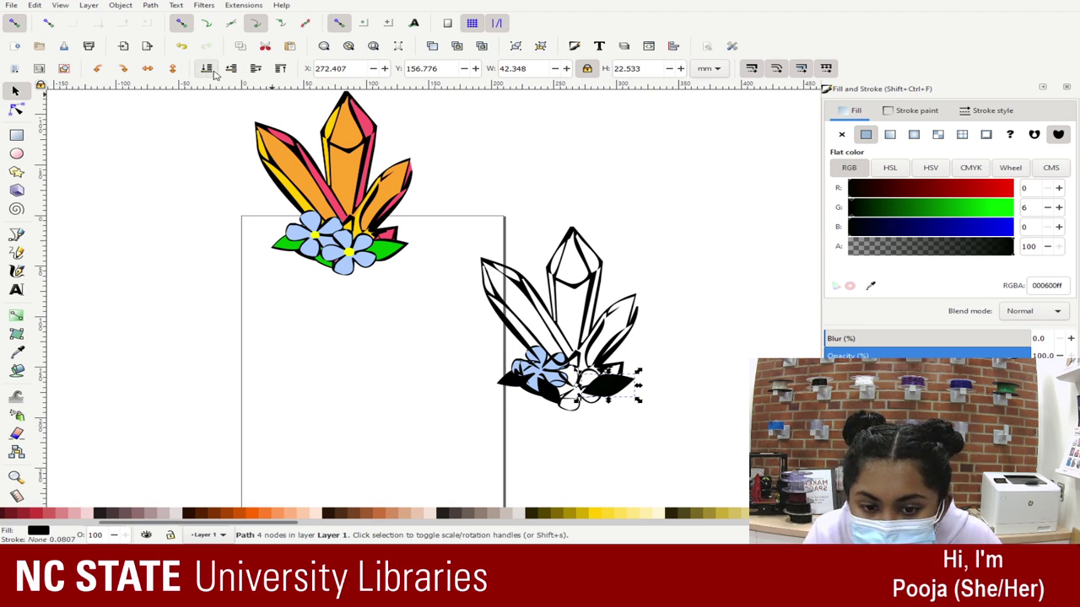
{"action": "left_click", "coordinate": [554, 399]}
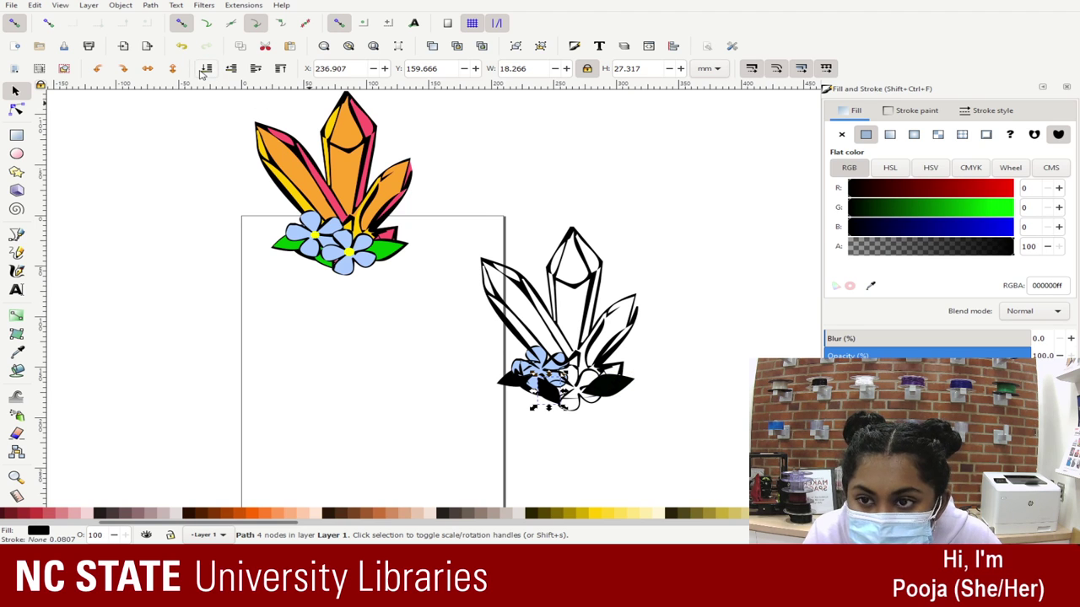
{"action": "left_click", "coordinate": [544, 361]}
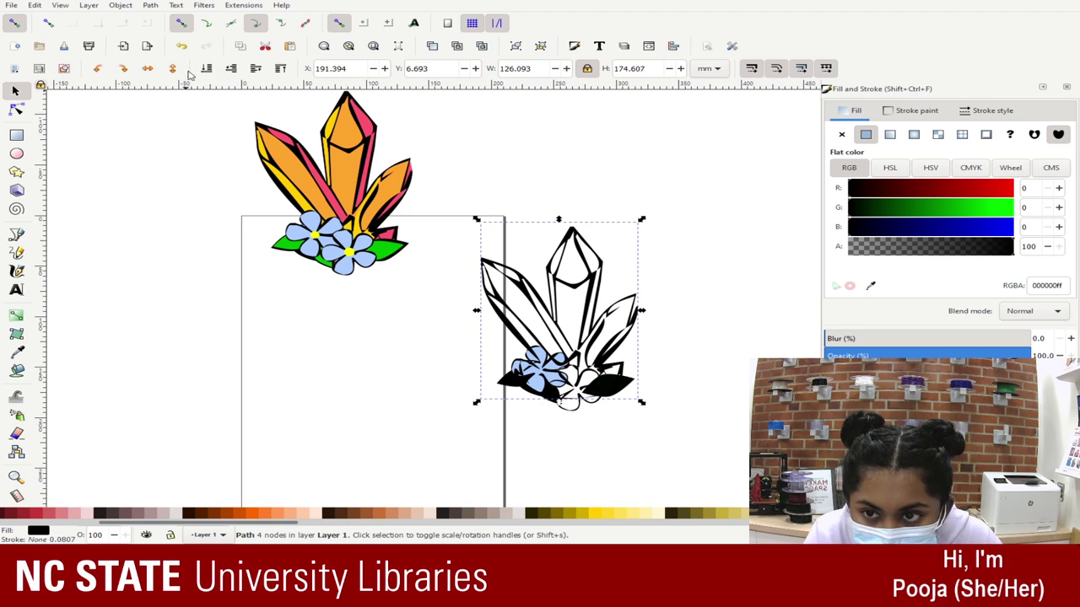
{"action": "left_click", "coordinate": [536, 384], "text": "ctrl"}
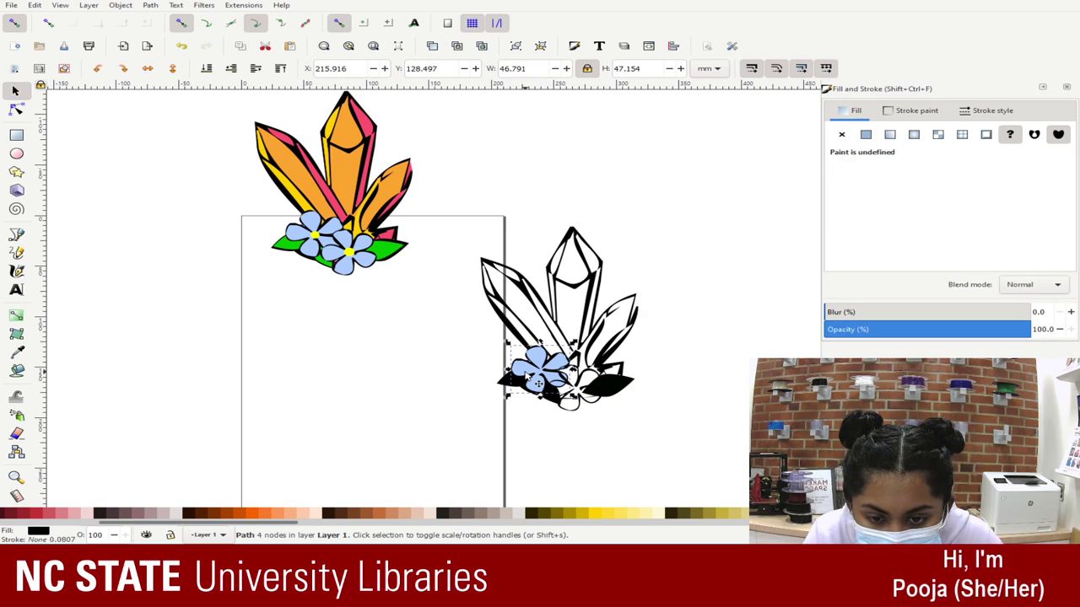
{"action": "key", "text": "Delete"}
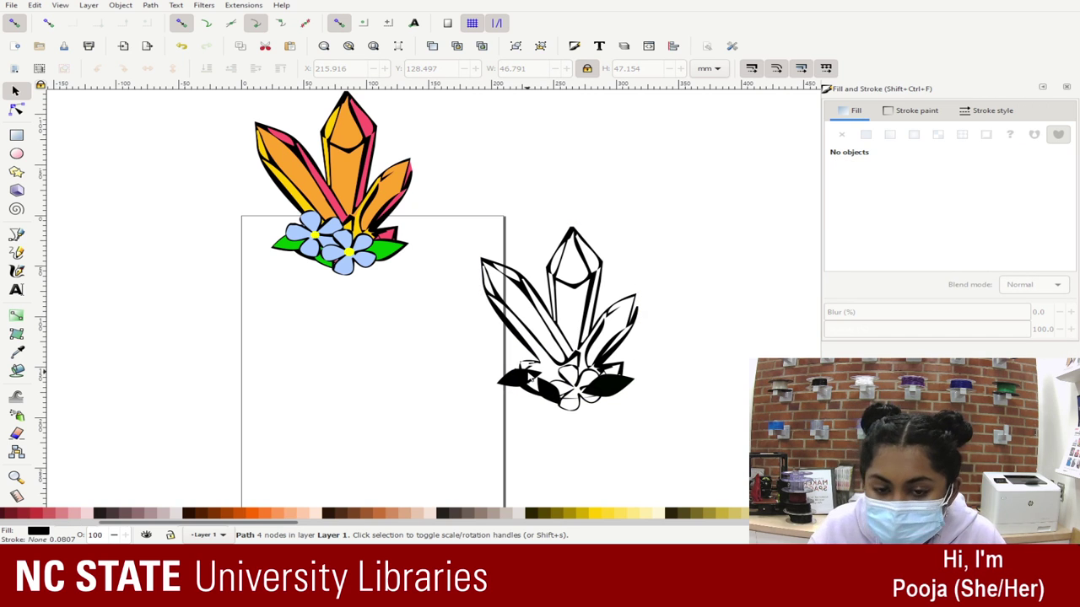
{"action": "key", "text": "ctrl+z"}
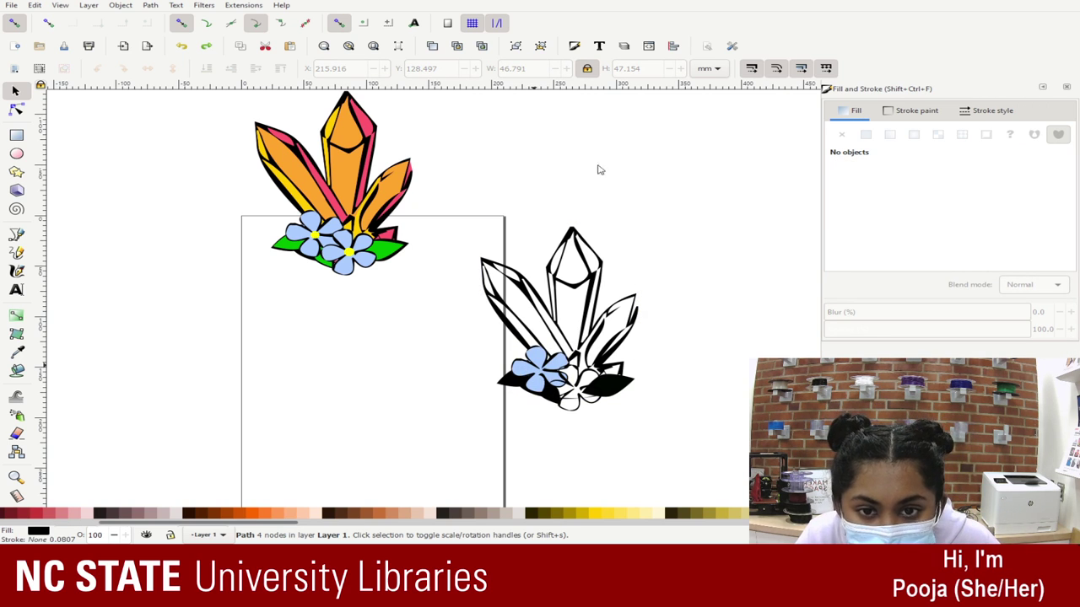
{"action": "left_click_drag", "start_coordinate": [486, 346], "coordinate": [619, 425]}
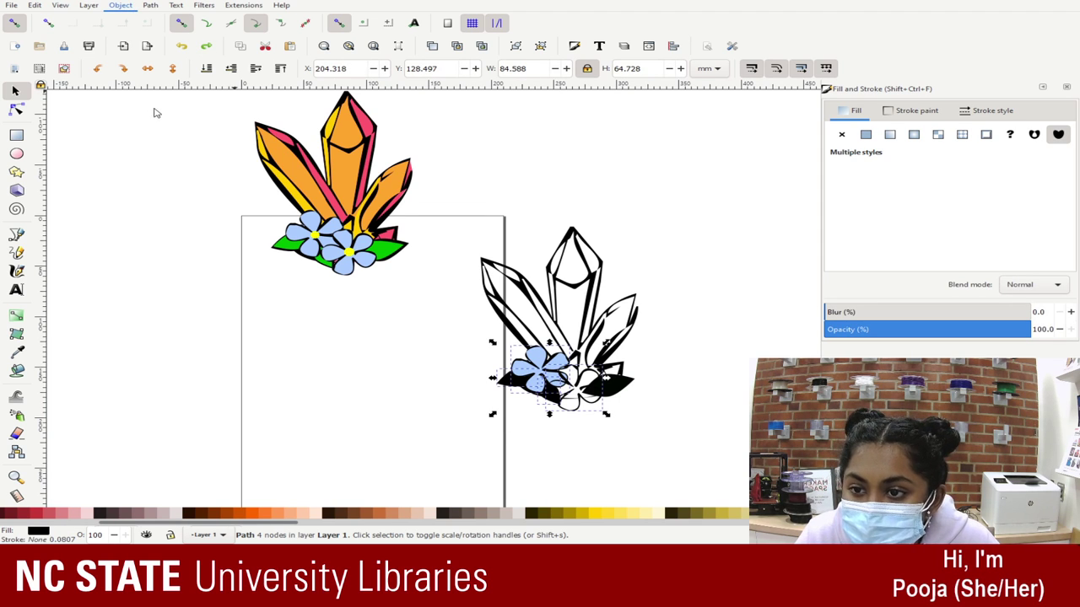
{"action": "left_click", "coordinate": [736, 291]}
- Send the black outline of the duplicate's blue flower to the bottom and delete the blue fill
{"action": "left_click", "coordinate": [511, 372]}
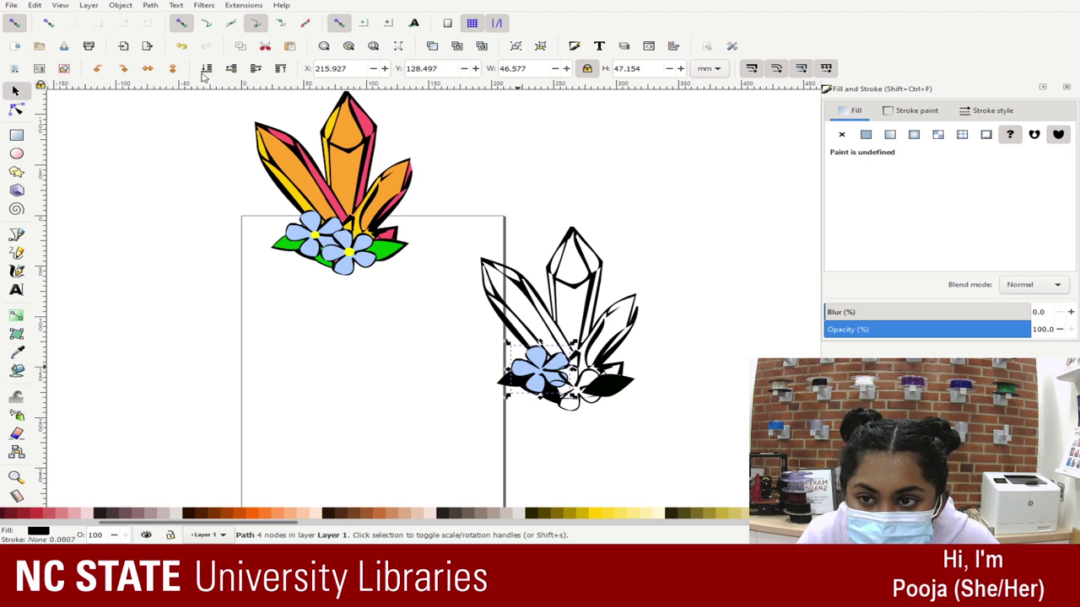
{"action": "left_click", "coordinate": [736, 336]}
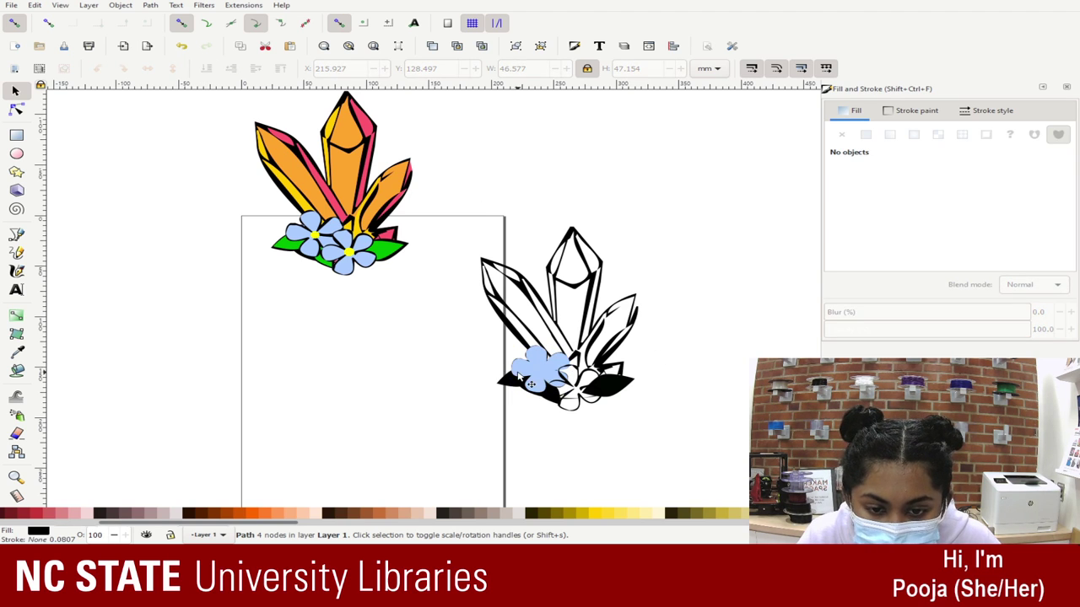
{"action": "left_click", "coordinate": [547, 376]}
{"action": "key", "text": "Delete"}
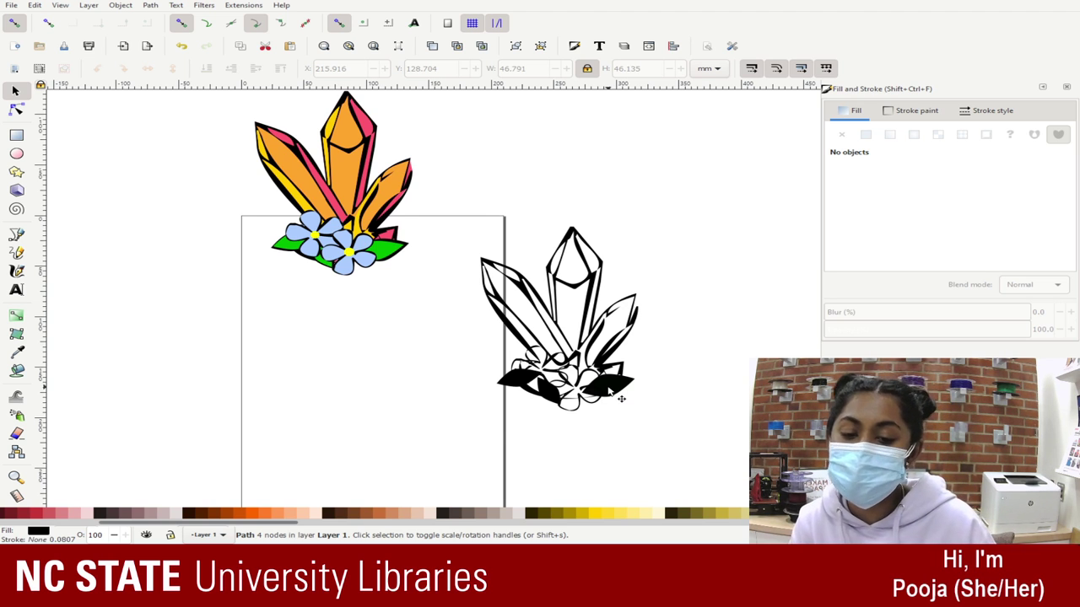
- Delete the black leaf shapes and both flower outlines at the base of the duplicate
{"action": "scroll", "coordinate": [624, 388], "scroll_direction": "up", "scroll_amount": 2}
{"action": "scroll", "coordinate": [511, 453], "scroll_direction": "down", "scroll_amount": 1}
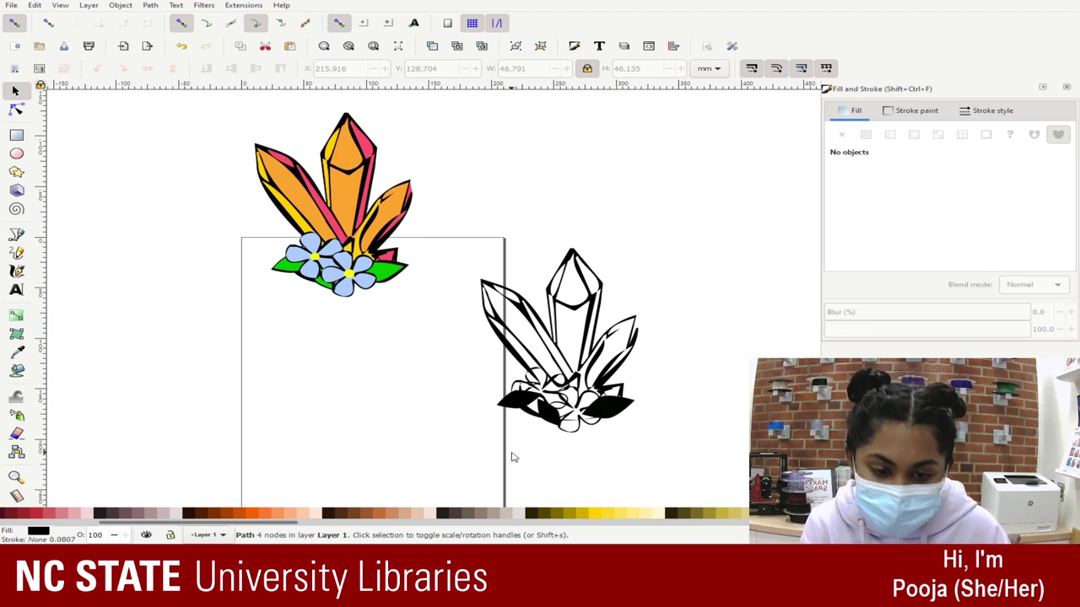
{"action": "left_click", "coordinate": [613, 409]}
{"action": "key", "text": "Delete"}
{"action": "left_click", "coordinate": [546, 408]}
{"action": "key", "text": "Delete"}
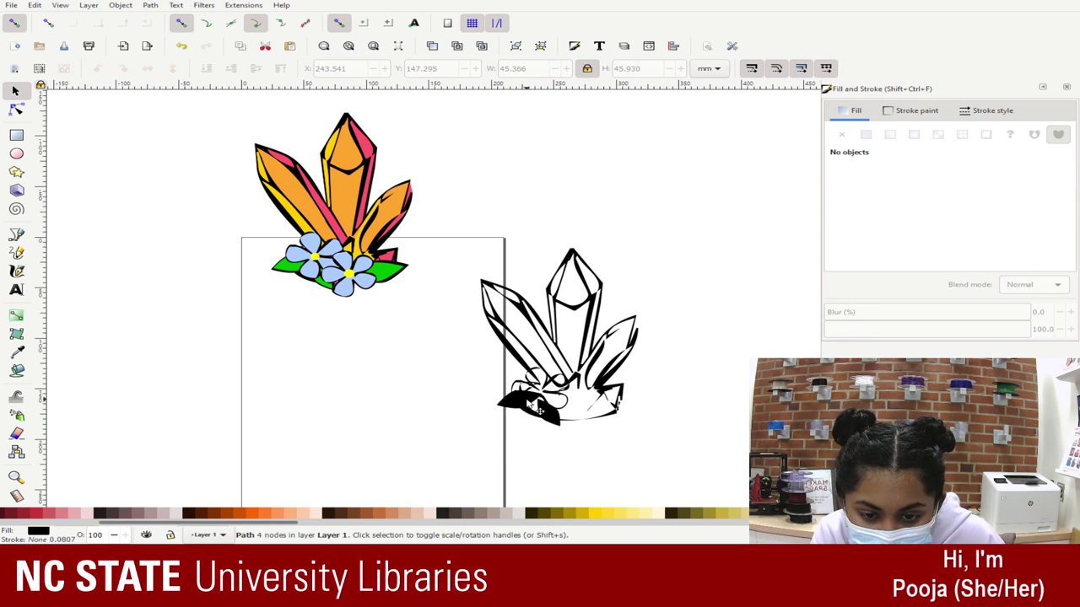
{"action": "left_click", "coordinate": [527, 402]}
{"action": "key", "text": "Delete"}
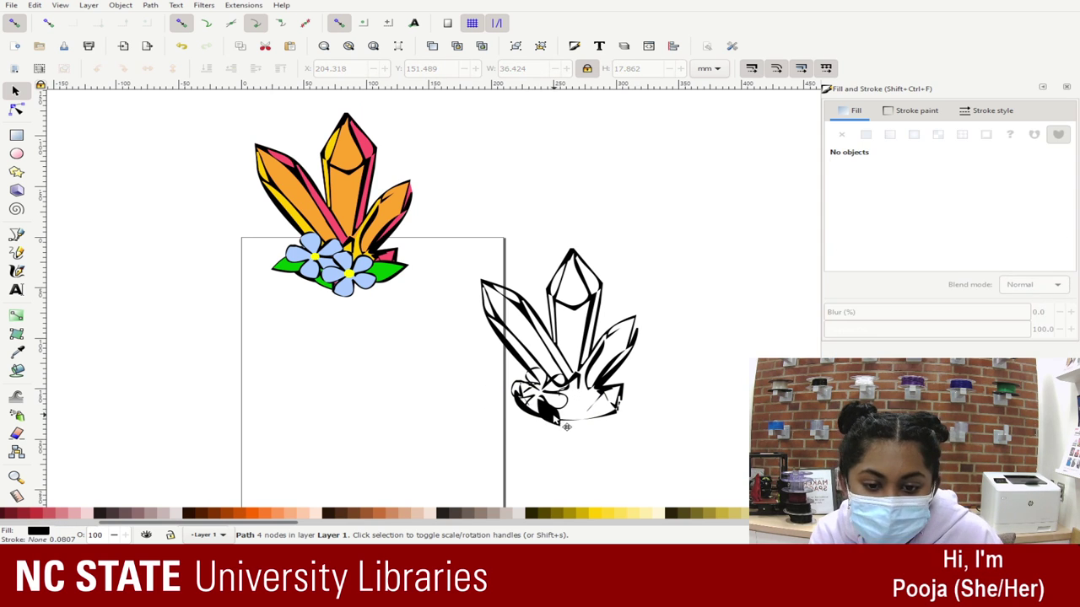
{"action": "left_click", "coordinate": [553, 416]}
{"action": "key", "text": "Delete"}
{"action": "left_click", "coordinate": [558, 400]}
{"action": "key", "text": "Delete"}
- Delete the duplicate's remaining black crystal outline
{"action": "left_click_drag", "start_coordinate": [519, 236], "coordinate": [499, 185]}
{"action": "left_click", "coordinate": [567, 289]}
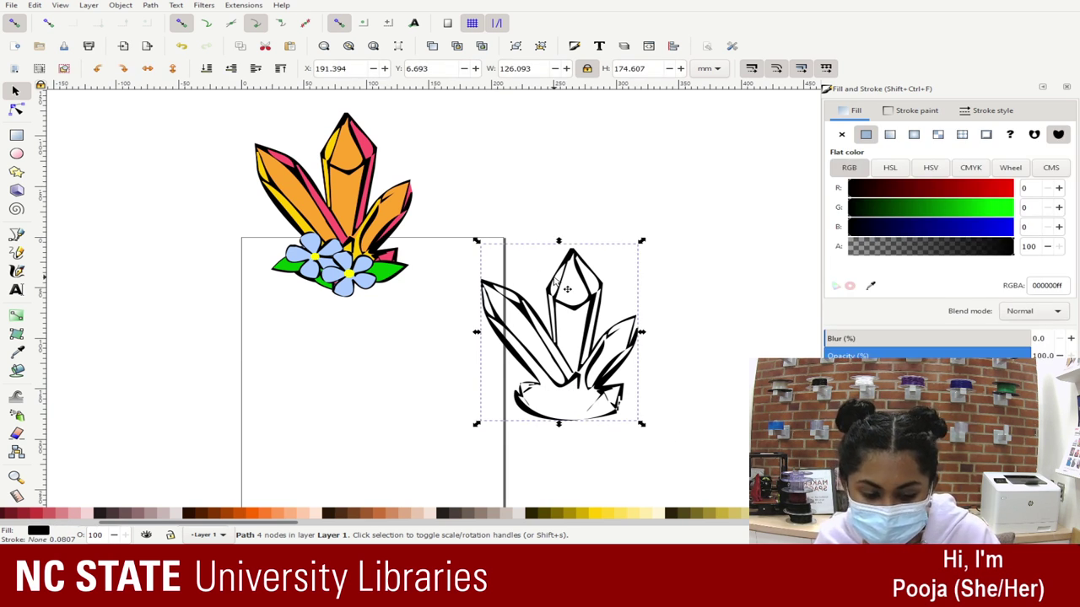
{"action": "key", "text": "Delete"}
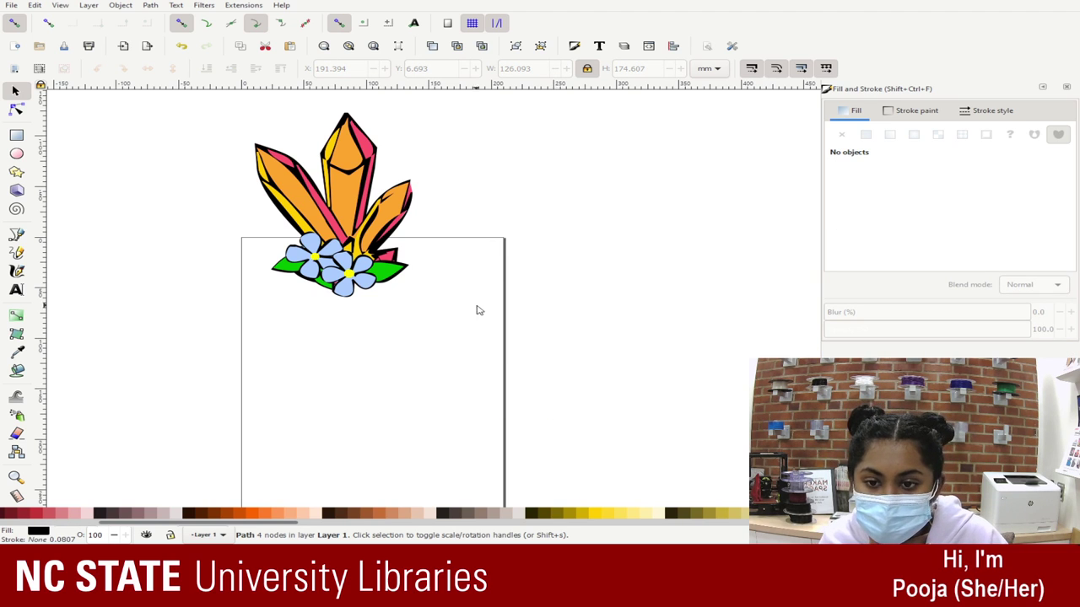
{"action": "left_click_drag", "start_coordinate": [564, 289], "coordinate": [143, 92]}
{"action": "left_click_drag", "start_coordinate": [344, 161], "coordinate": [345, 346]}
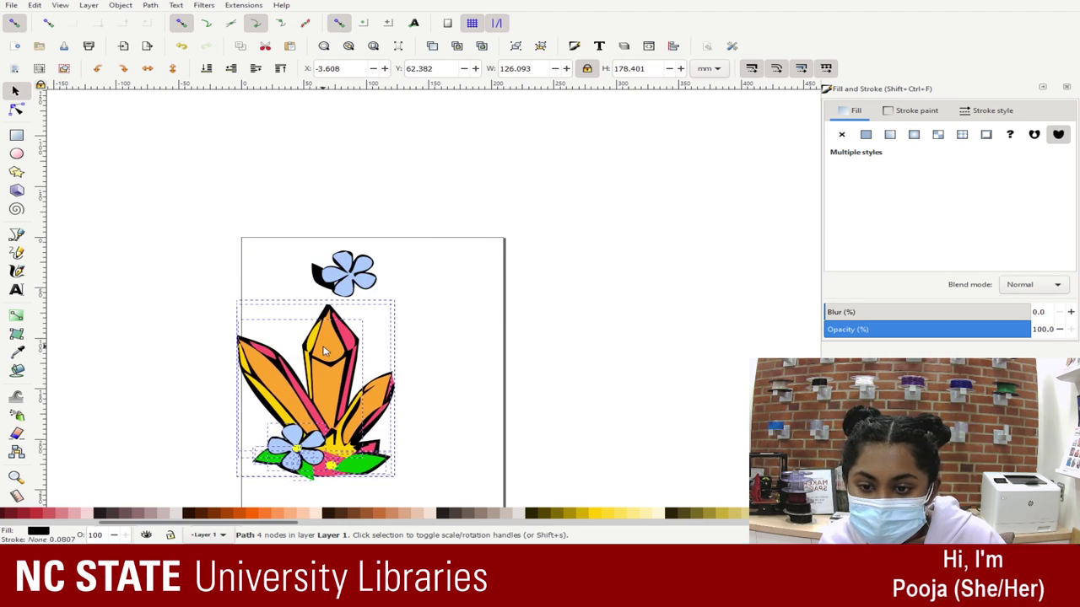
{"action": "key", "text": "ctrl+z"}
- Select all pieces of the original illustration and move them together down onto the page
{"action": "left_click", "coordinate": [461, 330]}
{"action": "key", "text": "ctrl+a"}
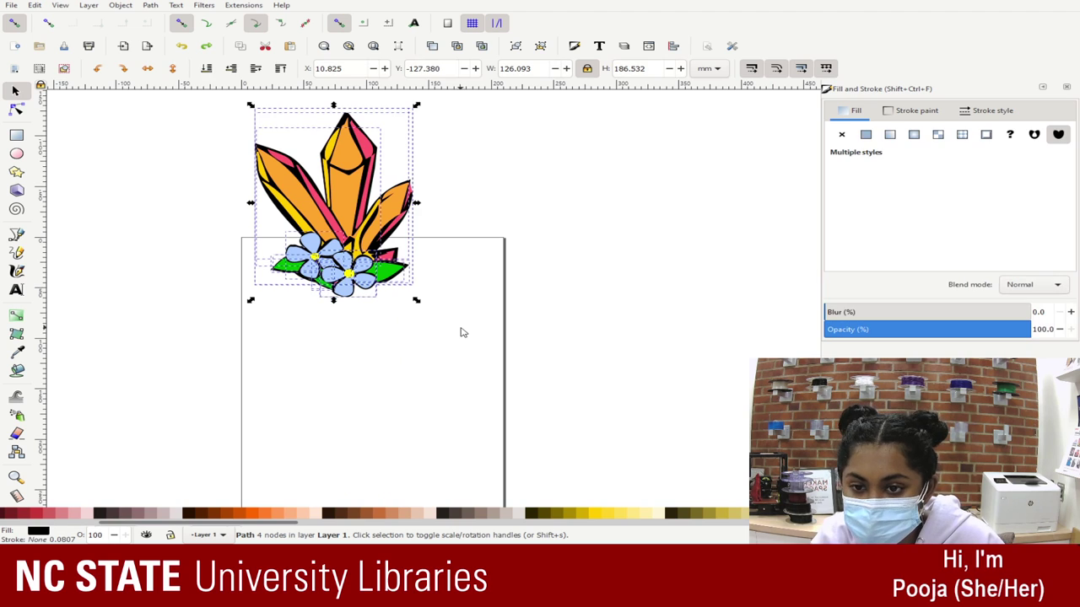
{"action": "left_click_drag", "start_coordinate": [355, 182], "coordinate": [360, 377]}
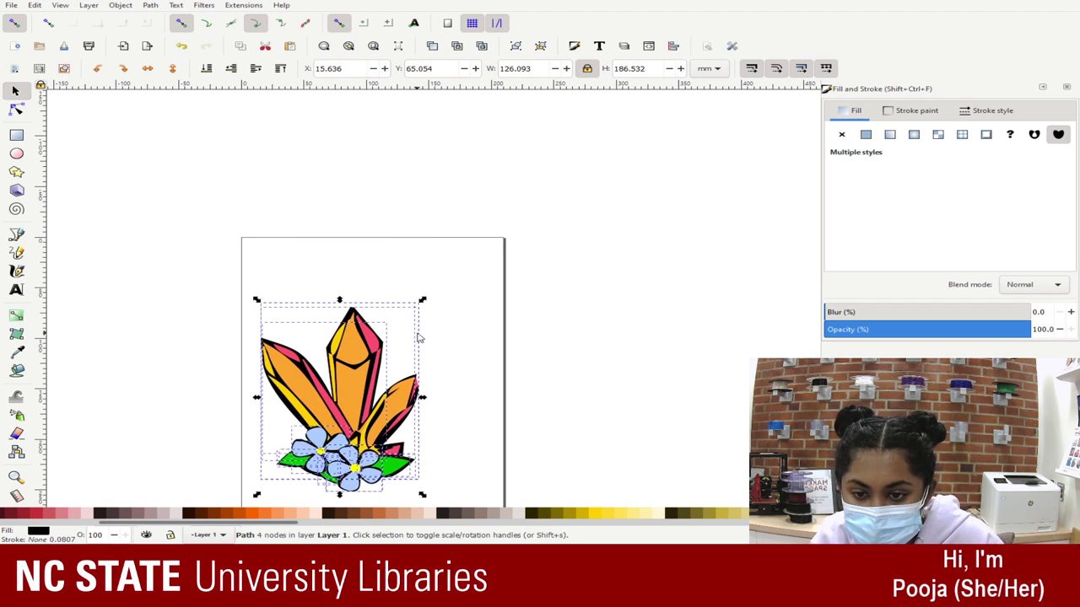
{"action": "scroll", "coordinate": [360, 377], "scroll_direction": "down", "scroll_amount": 3}
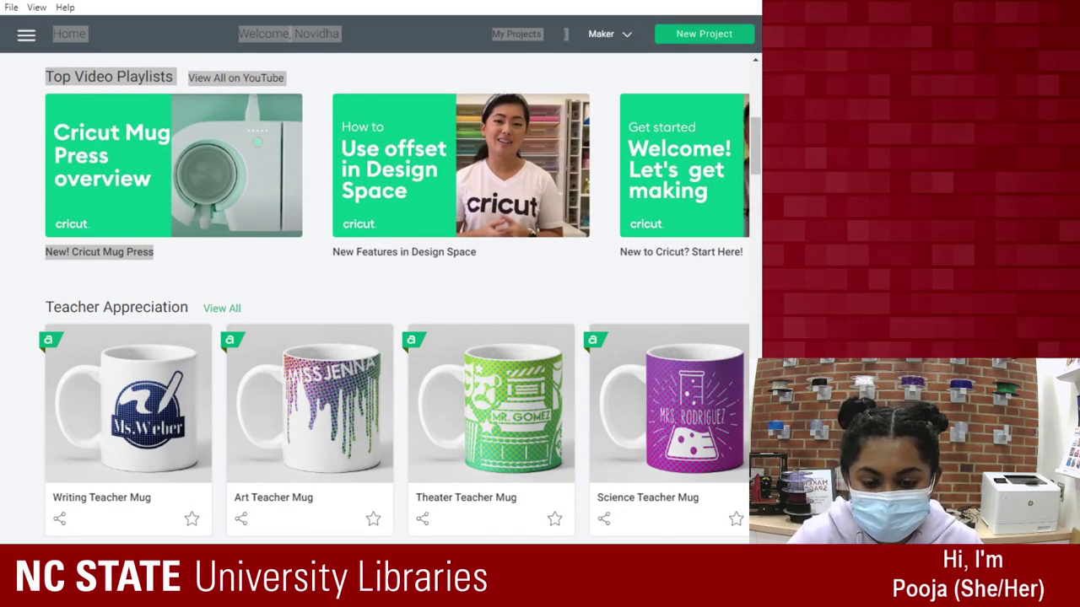
- Switch to Cricut Design Space and start a new project with a blank canvas
{"action": "key", "text": "alt+Tab"}
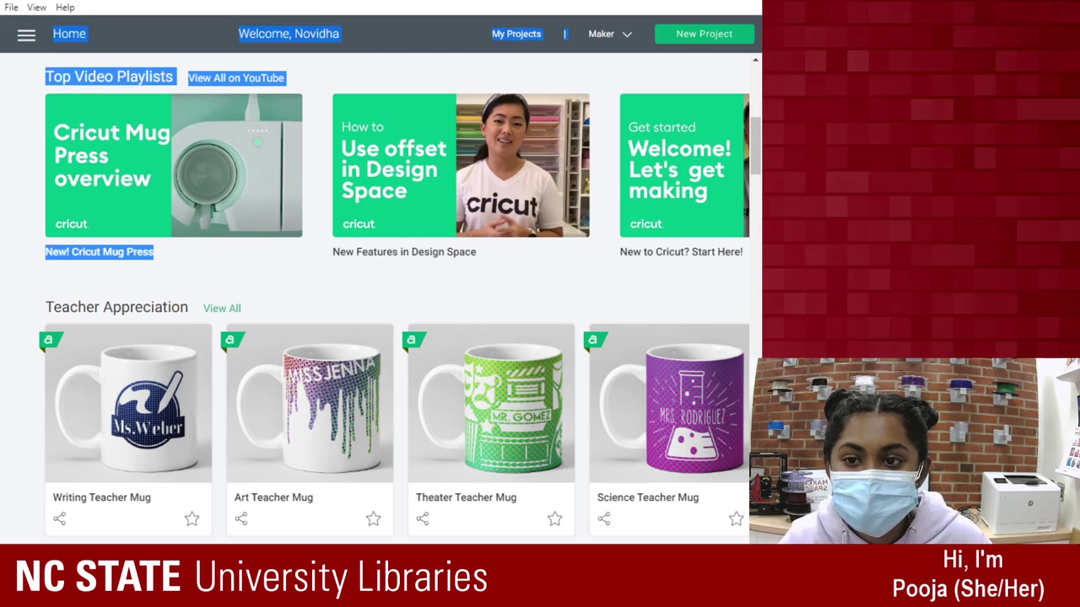
{"action": "left_click", "coordinate": [405, 296]}
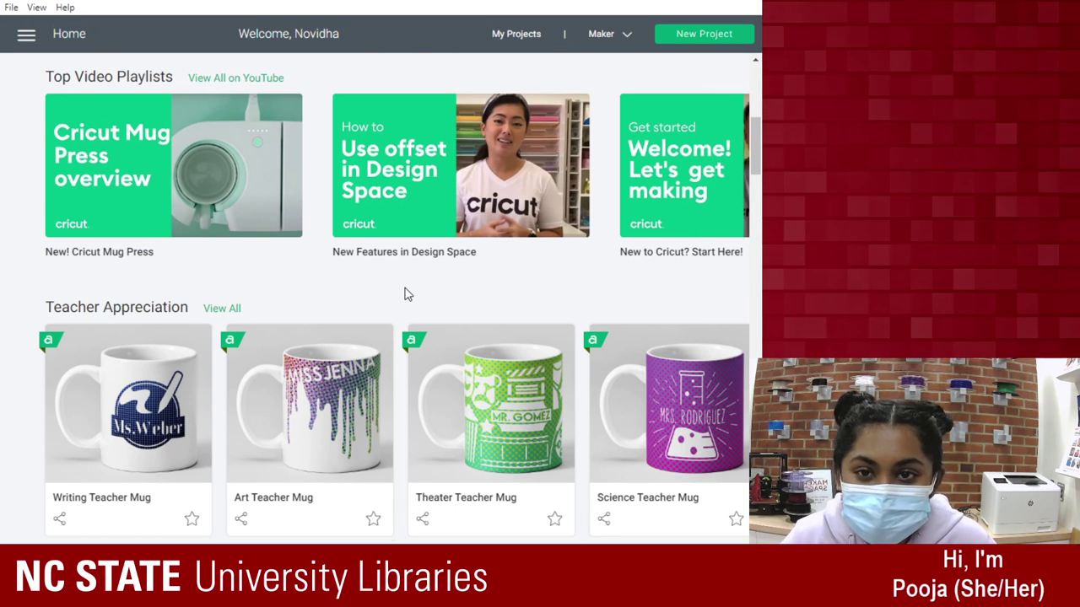
{"action": "left_click", "coordinate": [685, 46]}
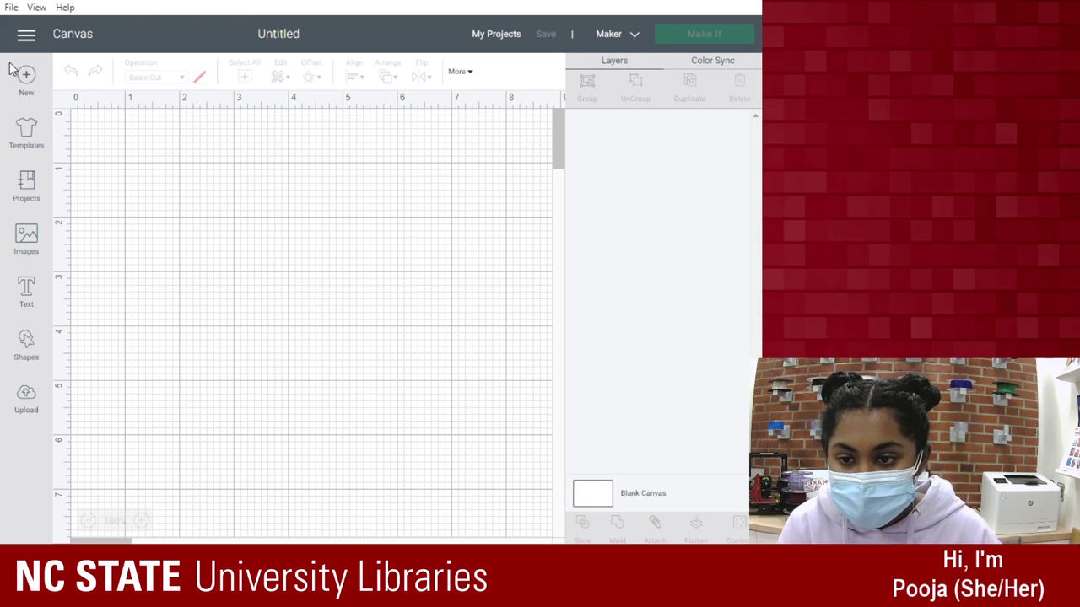
- Start uploading an image file for the new project
{"action": "left_click", "coordinate": [28, 405]}
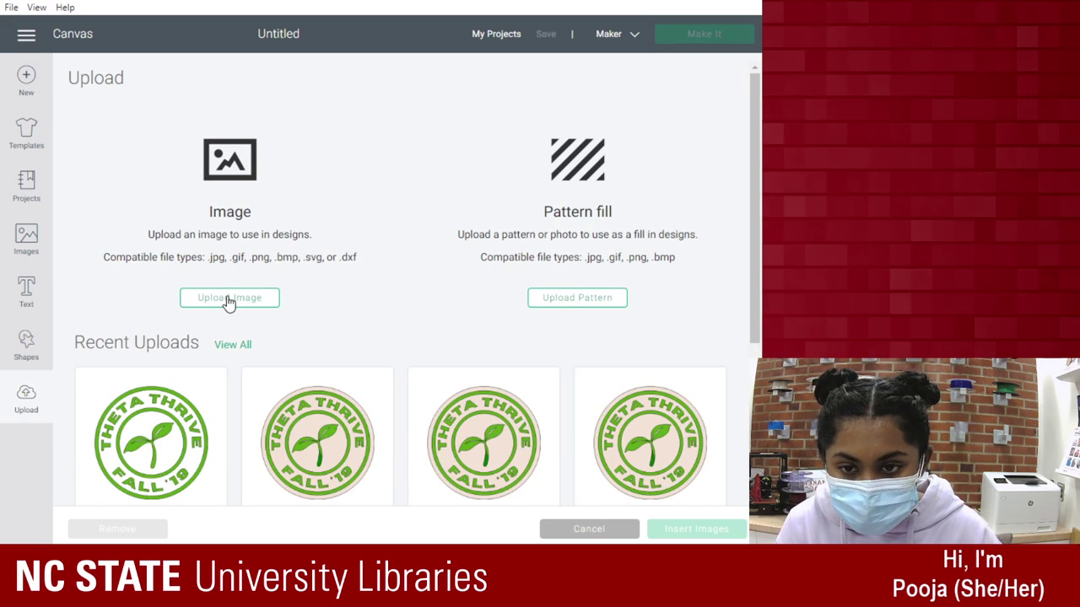
{"action": "left_click", "coordinate": [228, 299]}
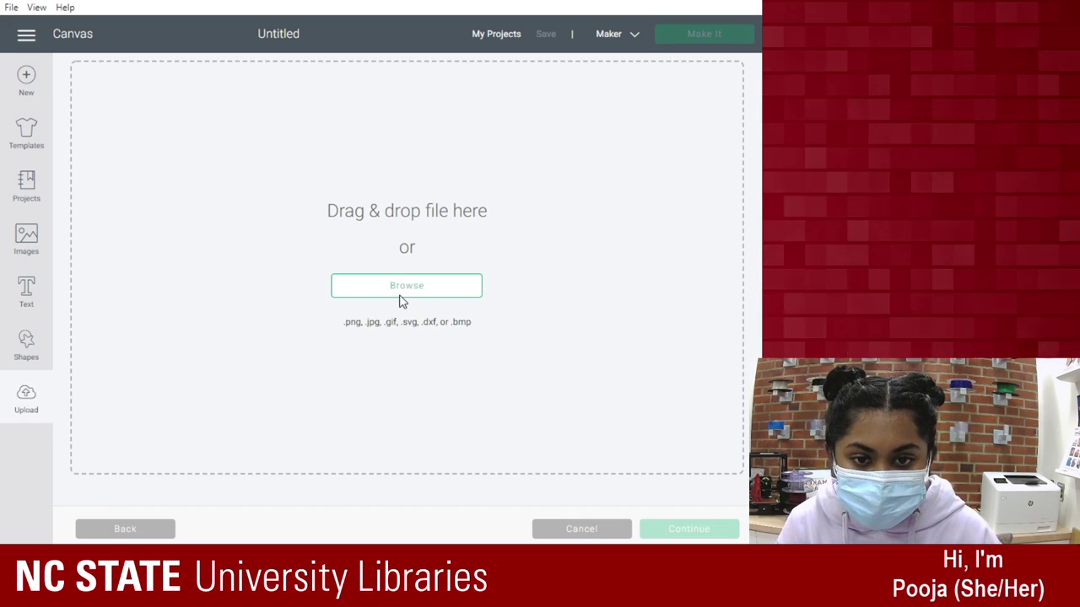